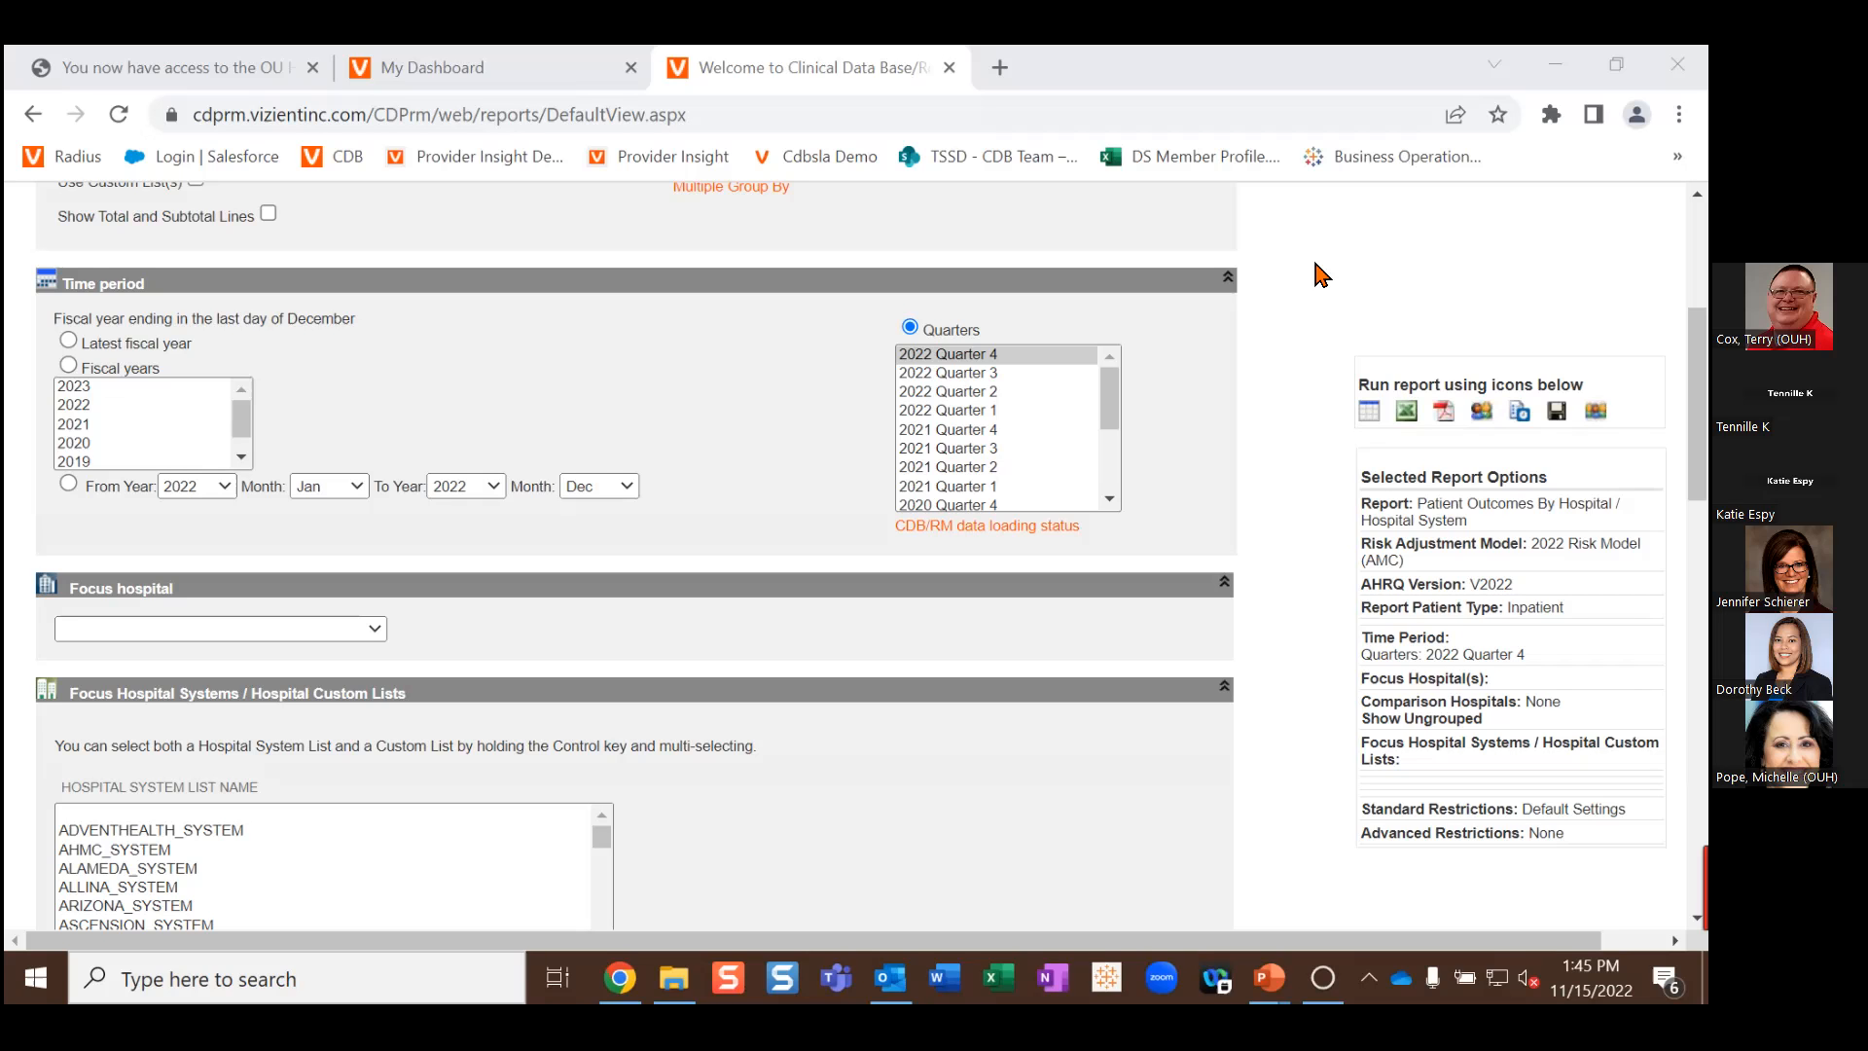
Step: Close Chrome's share menu and zoom the Report Builder page to about 150%
{"action": "scroll", "coordinate": [701, 506], "scroll_direction": "up", "scroll_amount": 4}
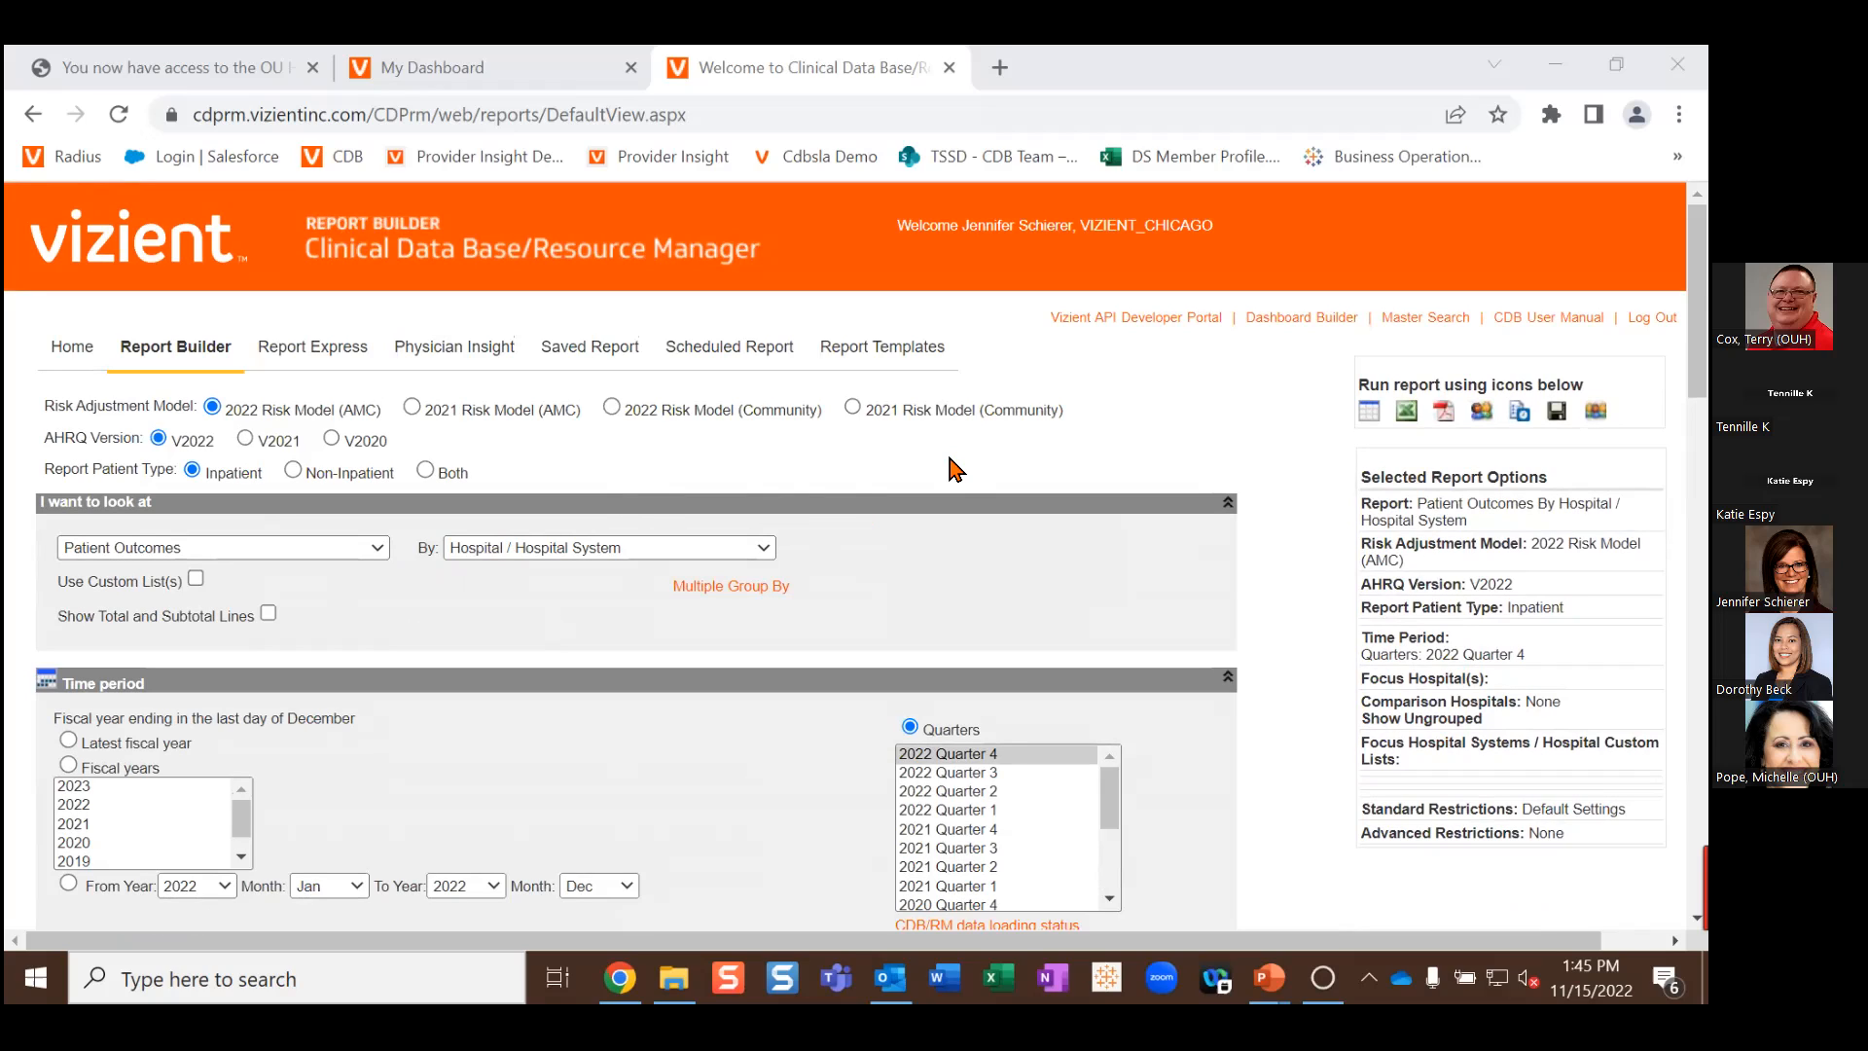
{"action": "left_click", "coordinate": [1077, 396]}
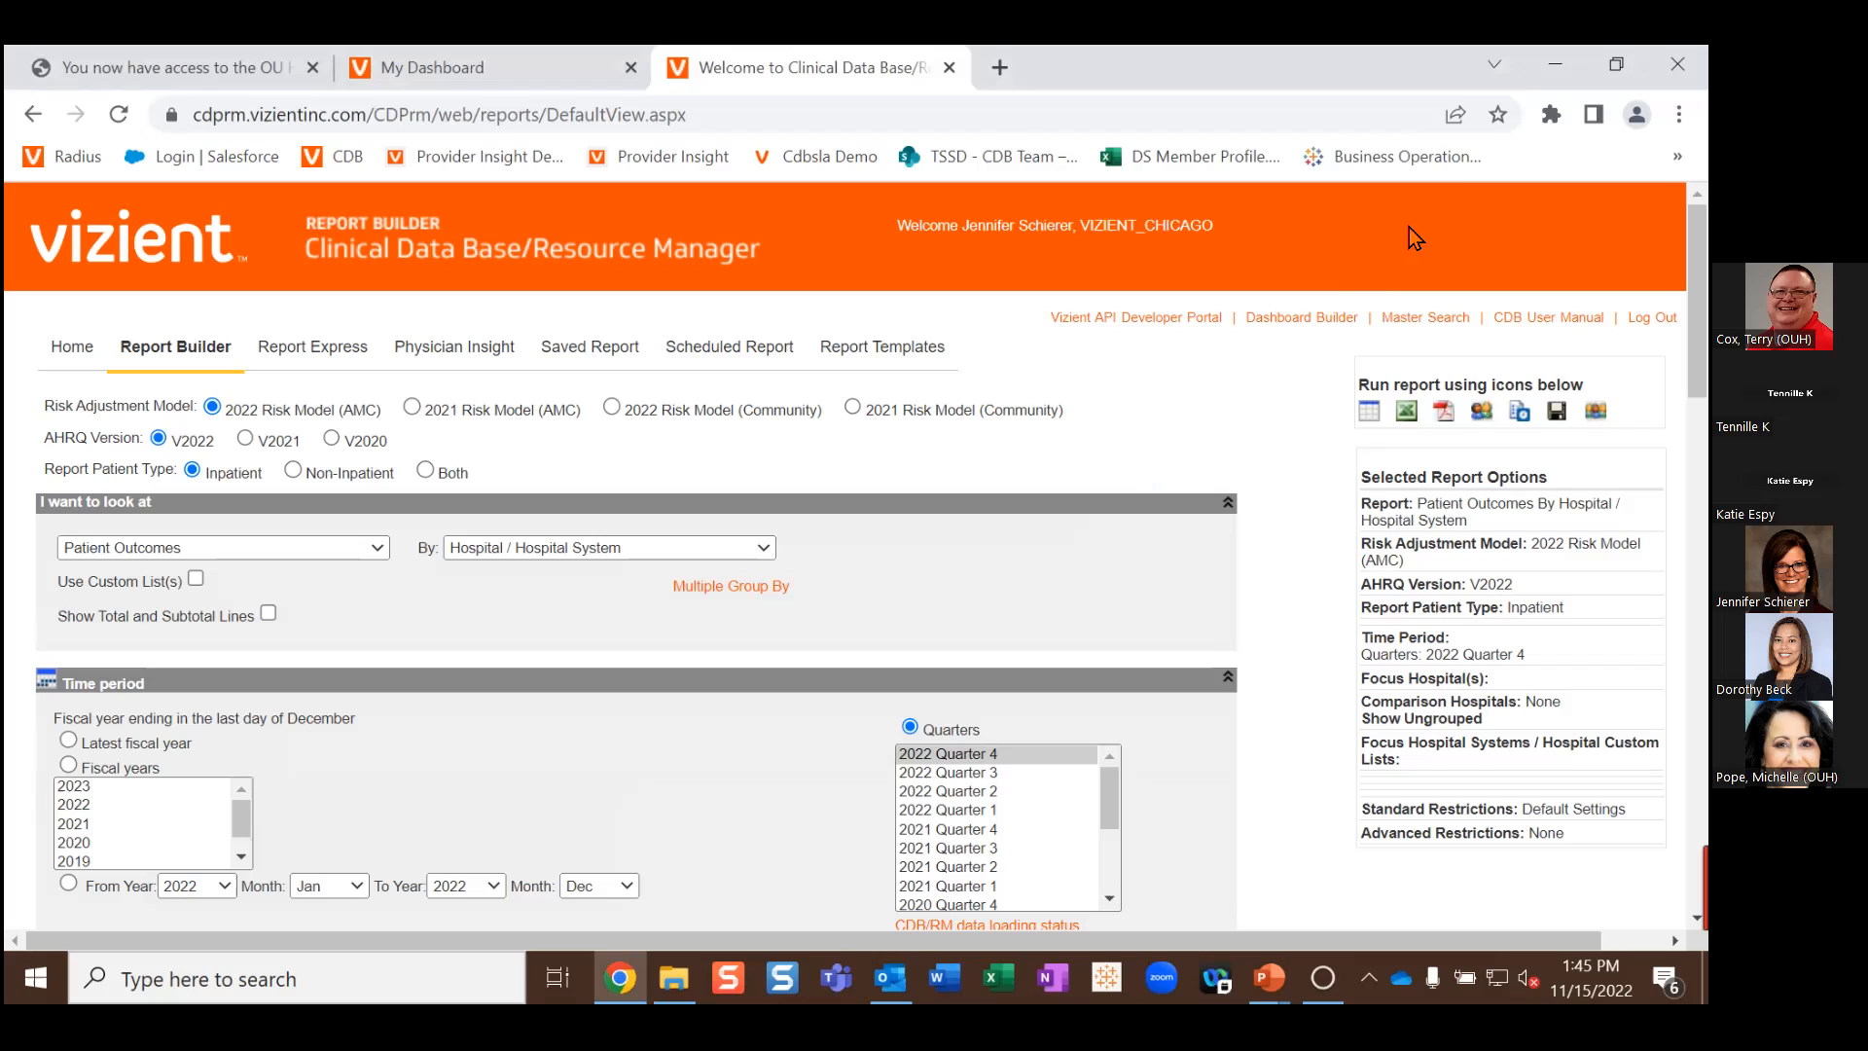
{"action": "left_click", "coordinate": [1447, 119]}
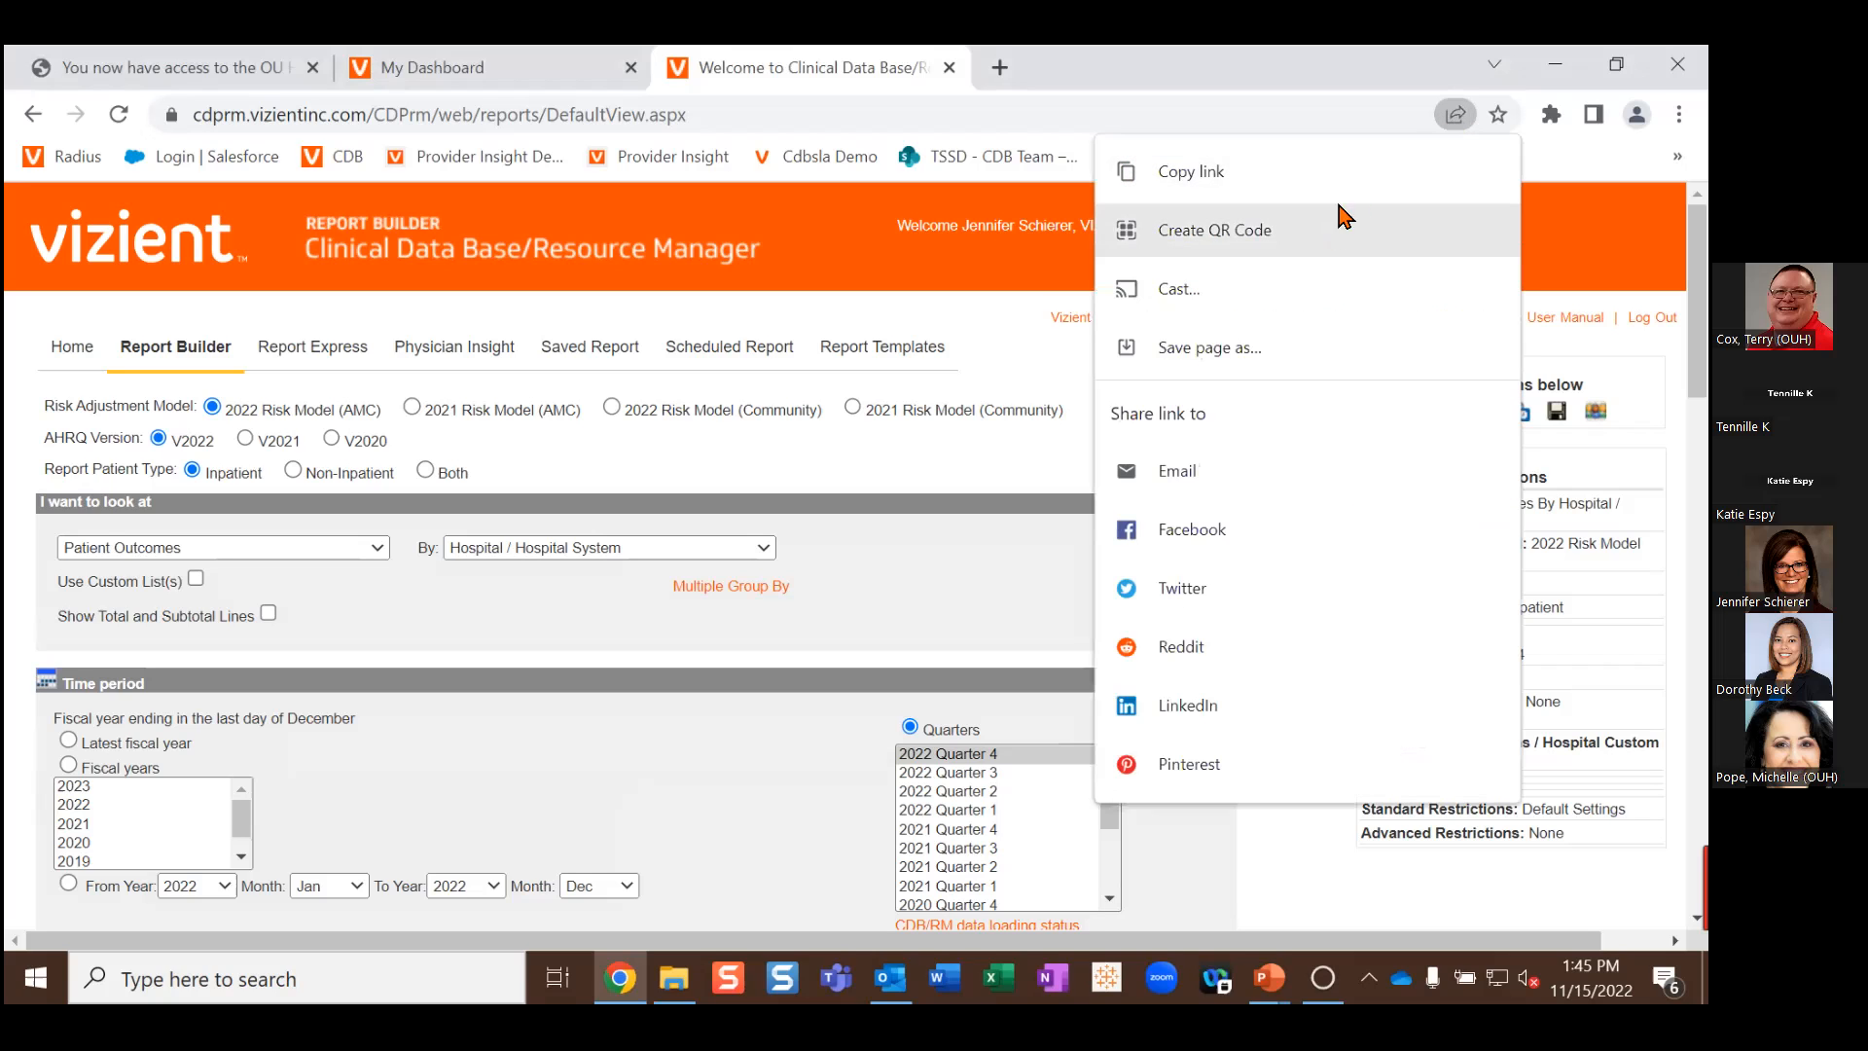
{"action": "left_click", "coordinate": [1447, 119]}
{"action": "left_click", "coordinate": [1450, 118]}
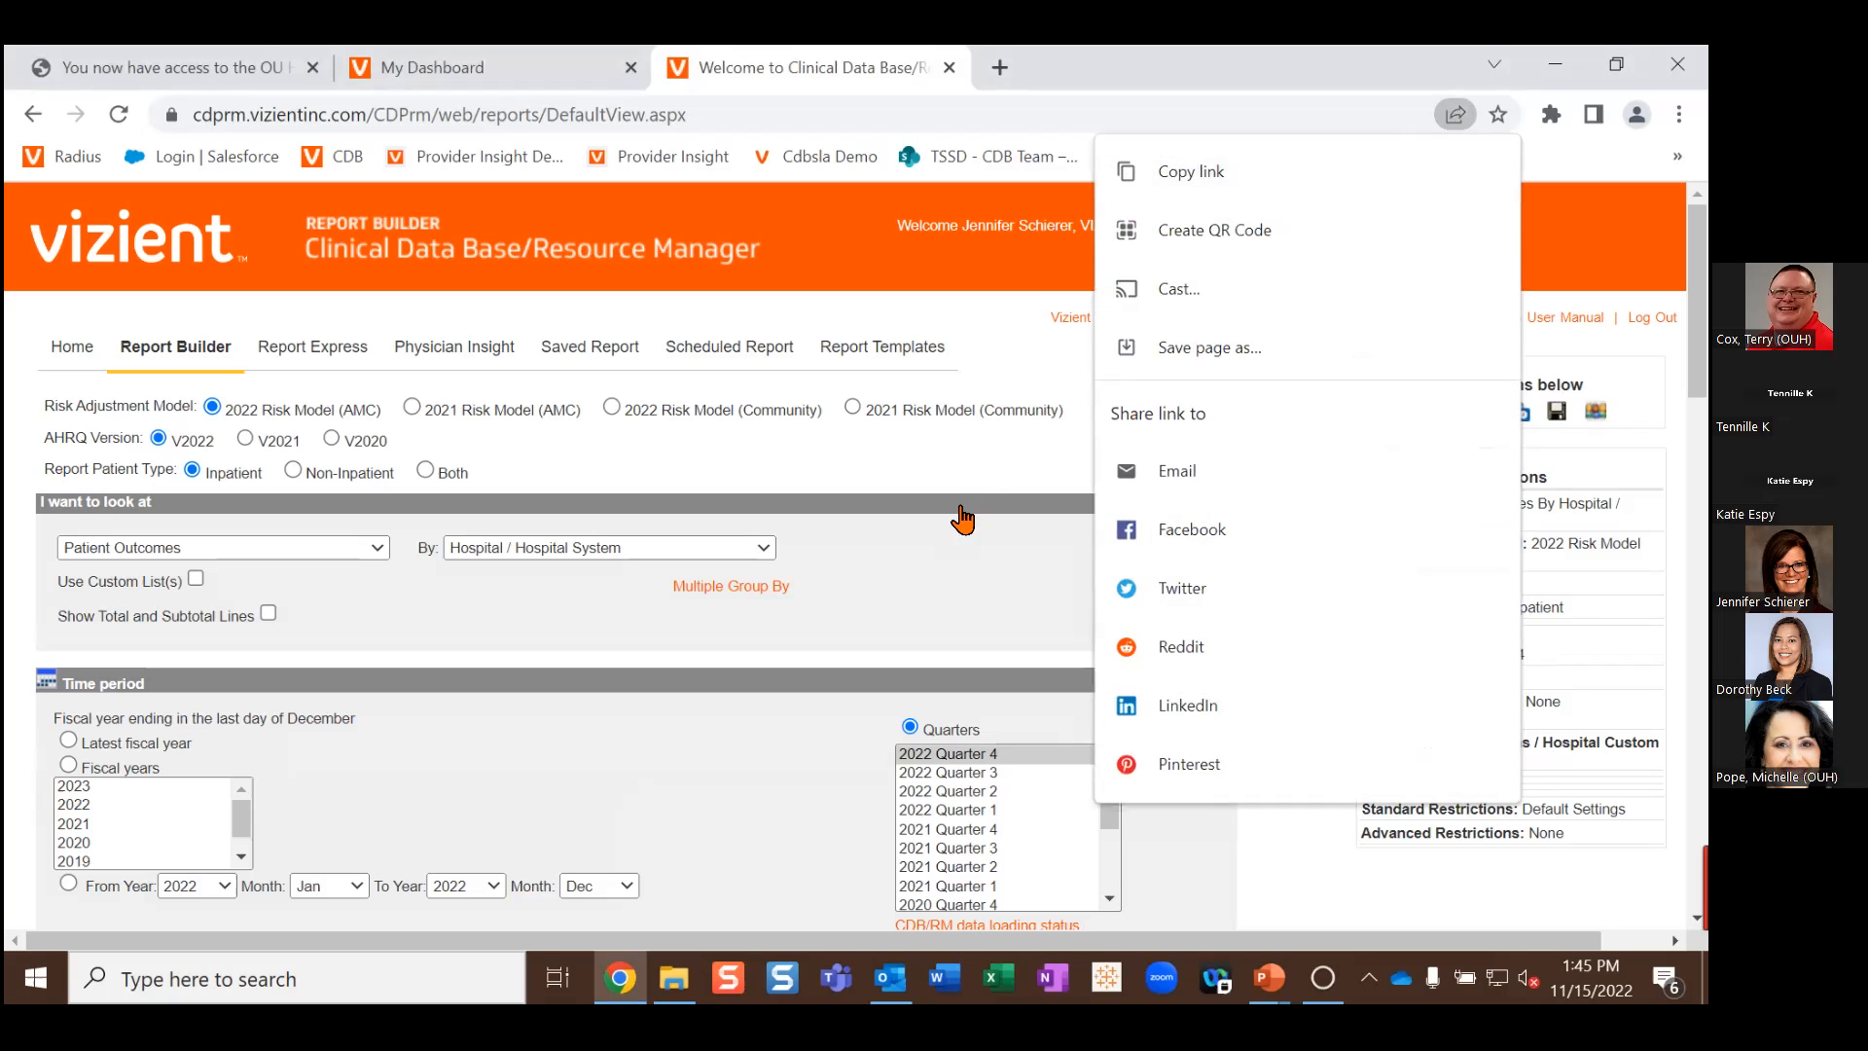
{"action": "left_click", "coordinate": [958, 579]}
{"action": "key", "text": "ctrl+plus"}
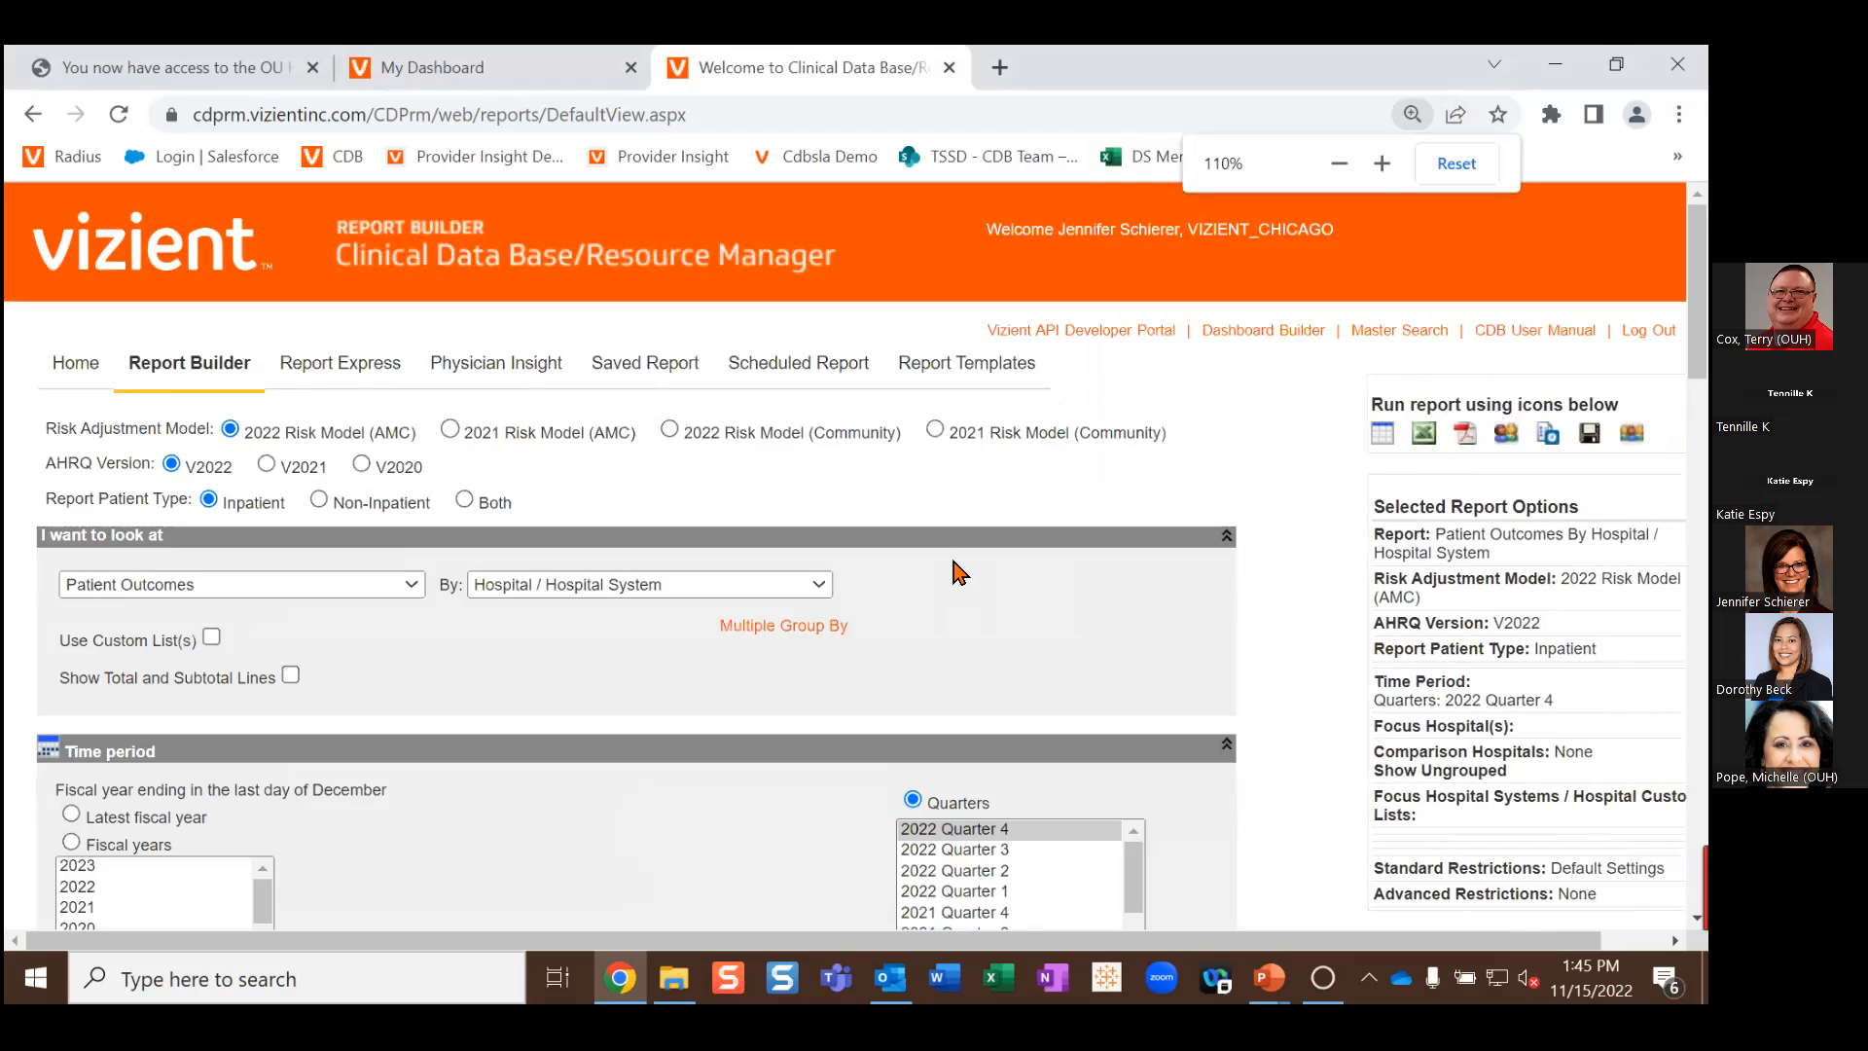
{"action": "key", "text": "ctrl+plus"}
{"action": "key", "text": "ctrl+plus"}
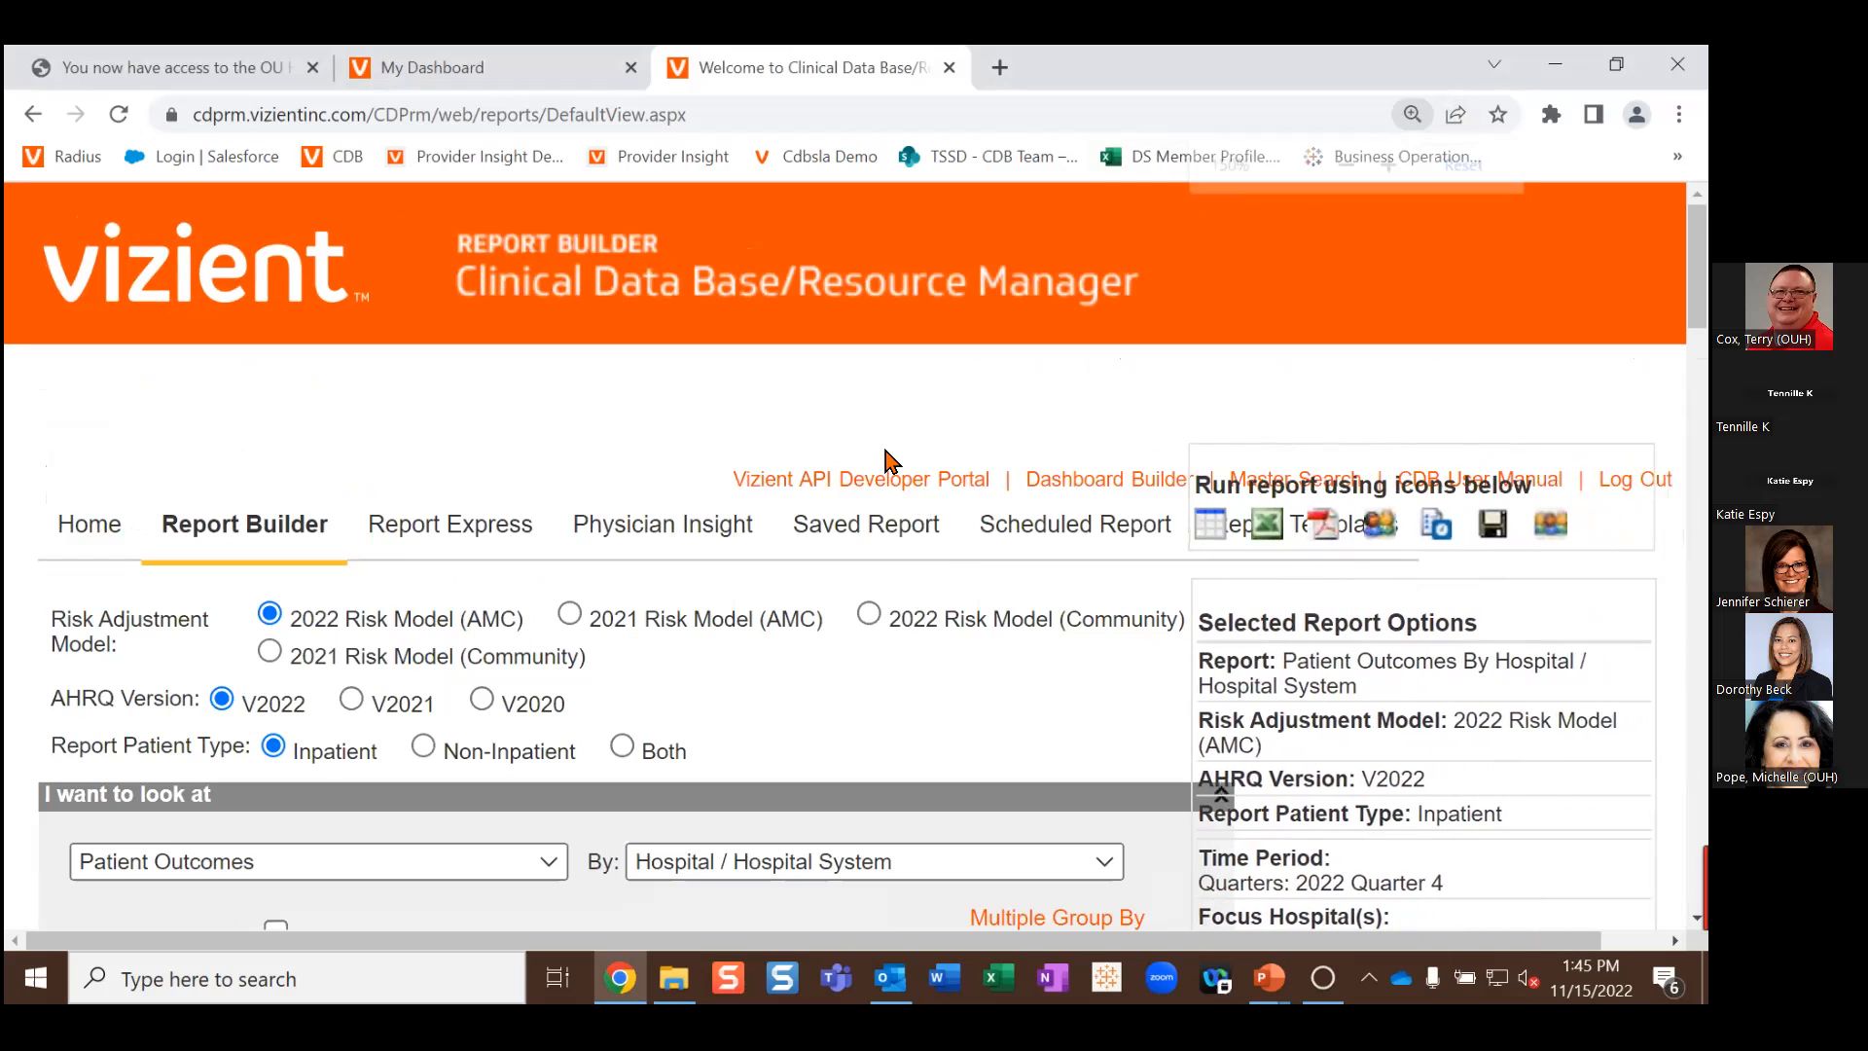
Step: Change the report's By grouping from hospital to Risk Model Group - Mortality
{"action": "scroll", "coordinate": [784, 529], "scroll_direction": "down", "scroll_amount": 2}
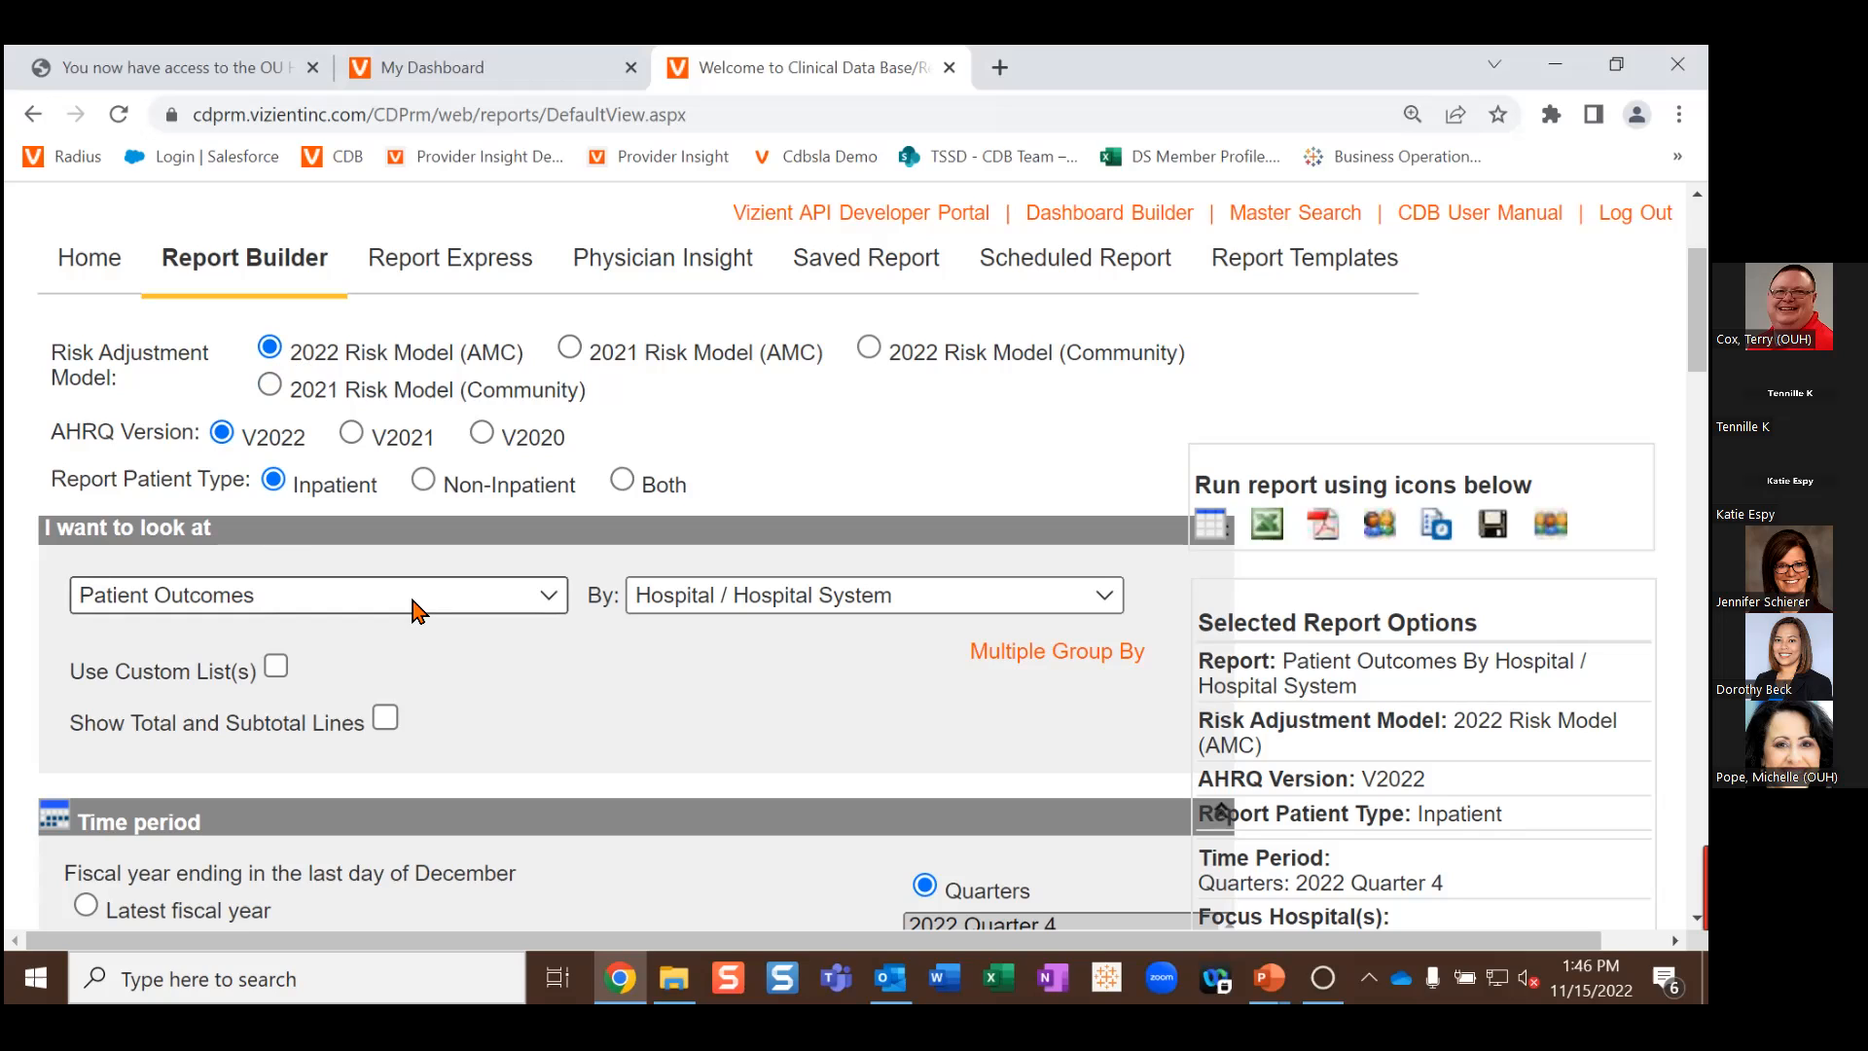
{"action": "left_click", "coordinate": [831, 601]}
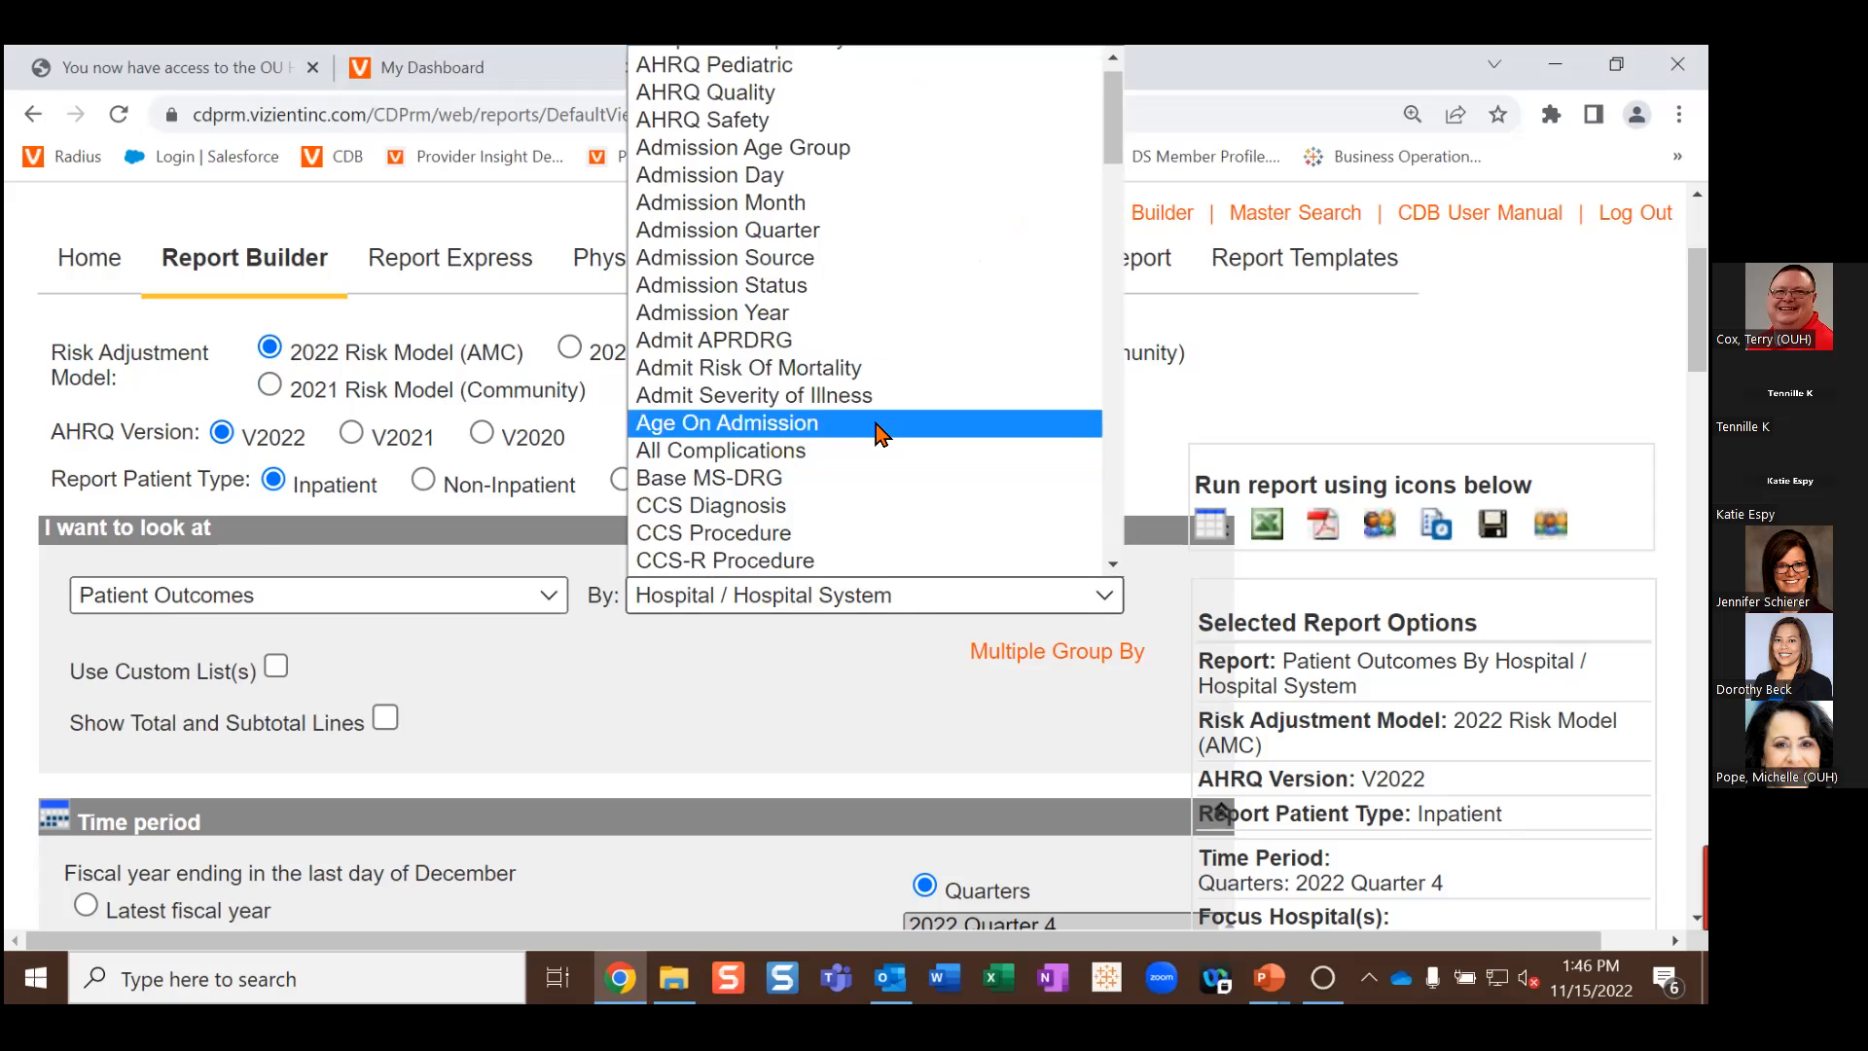
{"action": "scroll", "coordinate": [891, 391], "scroll_direction": "down", "scroll_amount": 18}
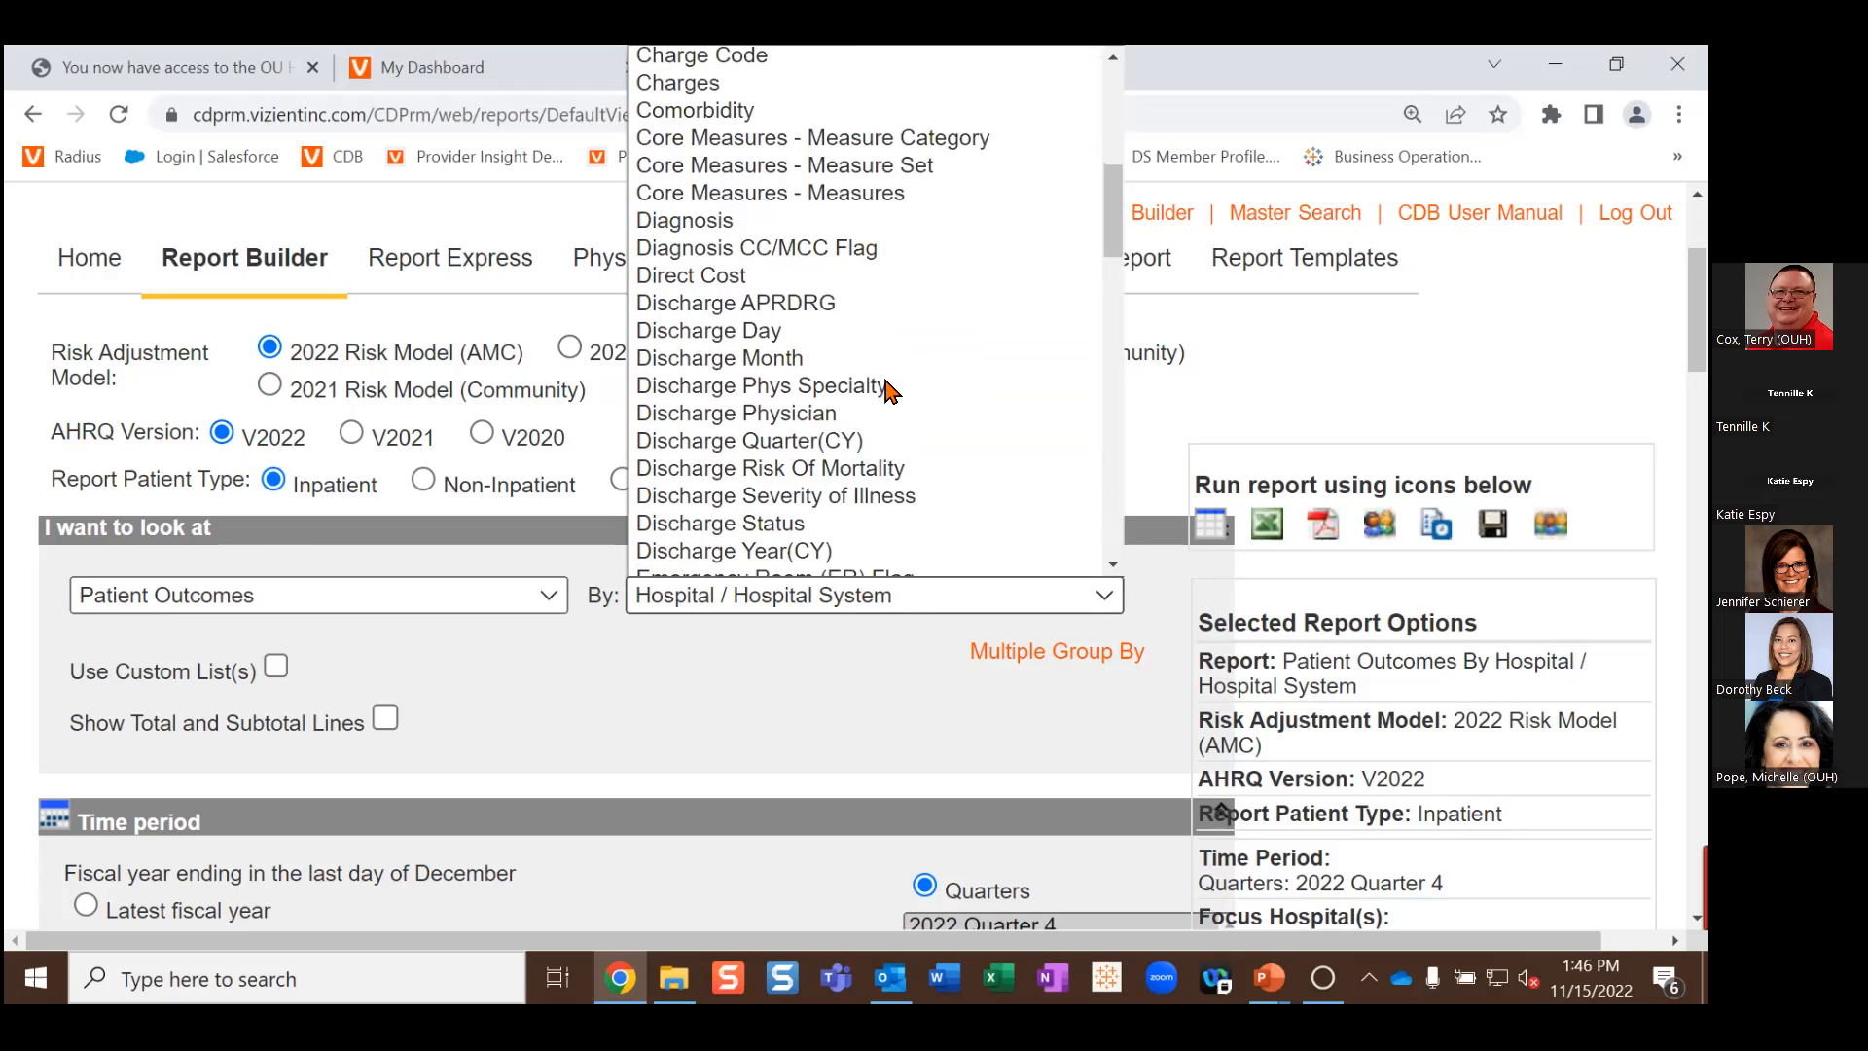
{"action": "scroll", "coordinate": [891, 391], "scroll_direction": "down", "scroll_amount": 5}
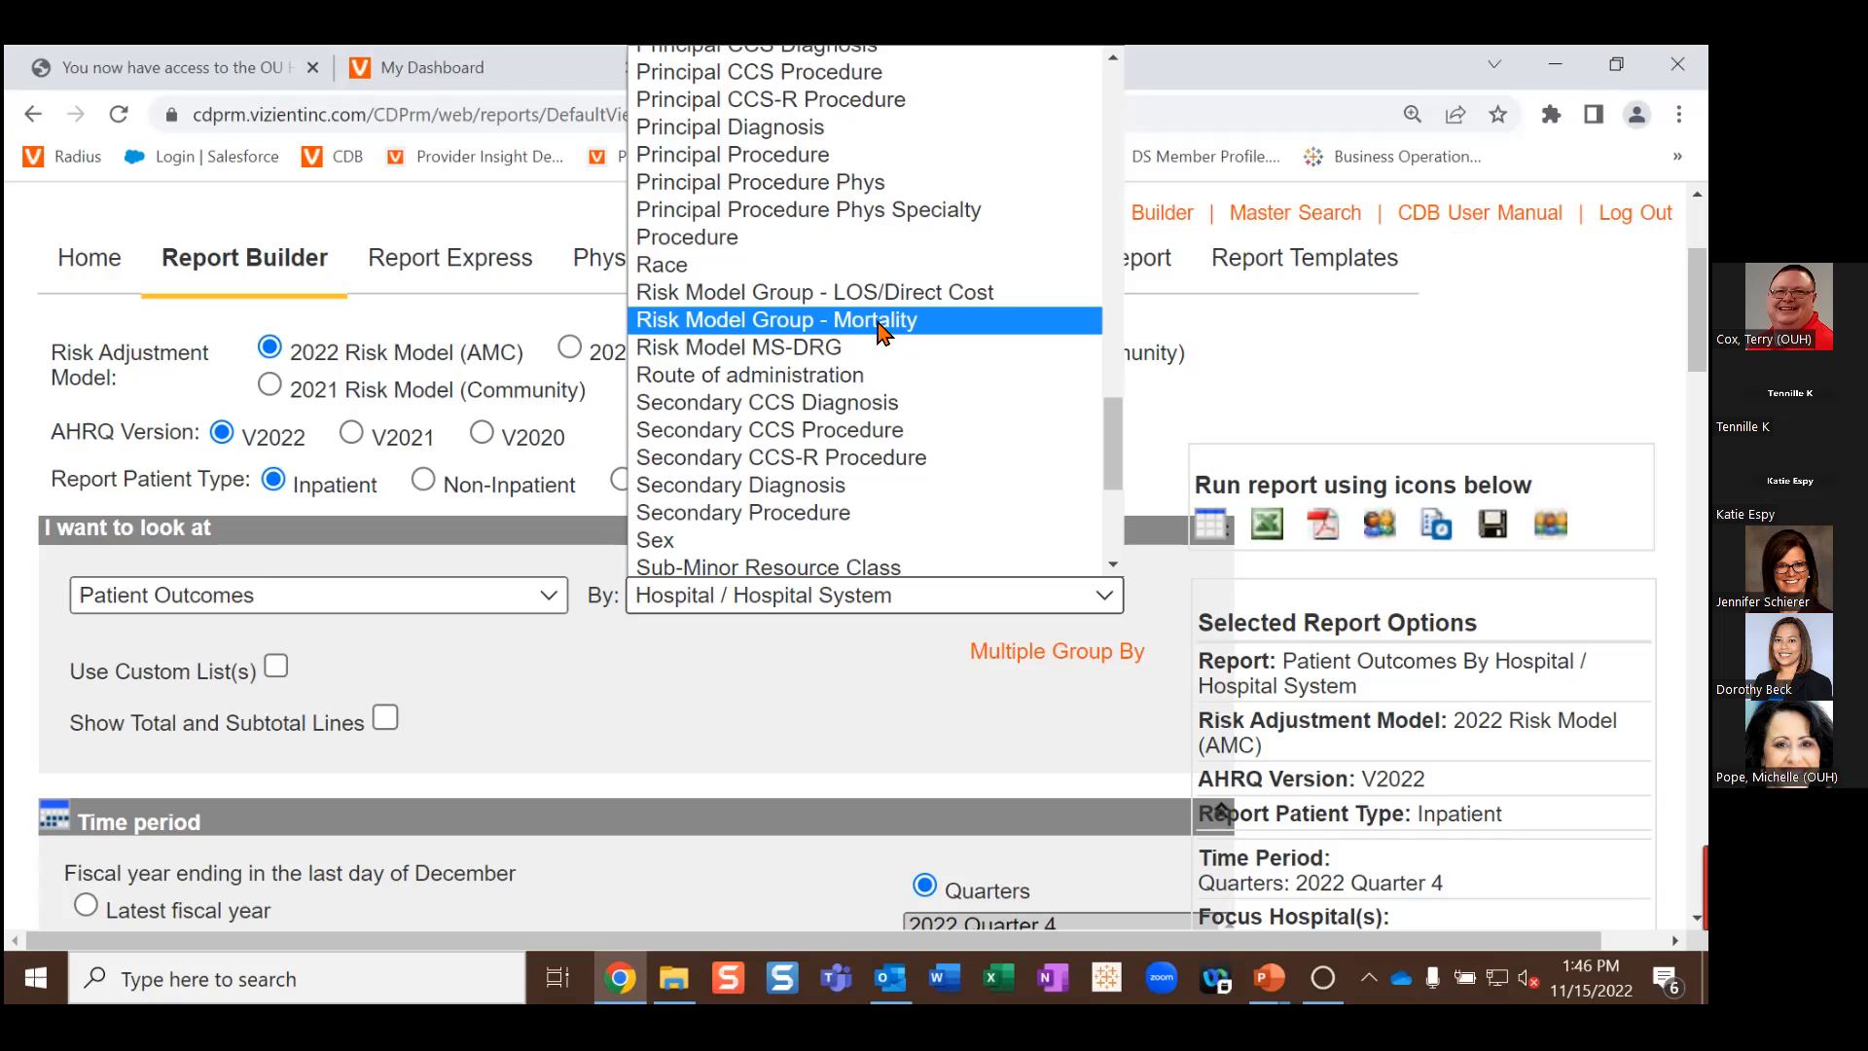
{"action": "left_click", "coordinate": [878, 323]}
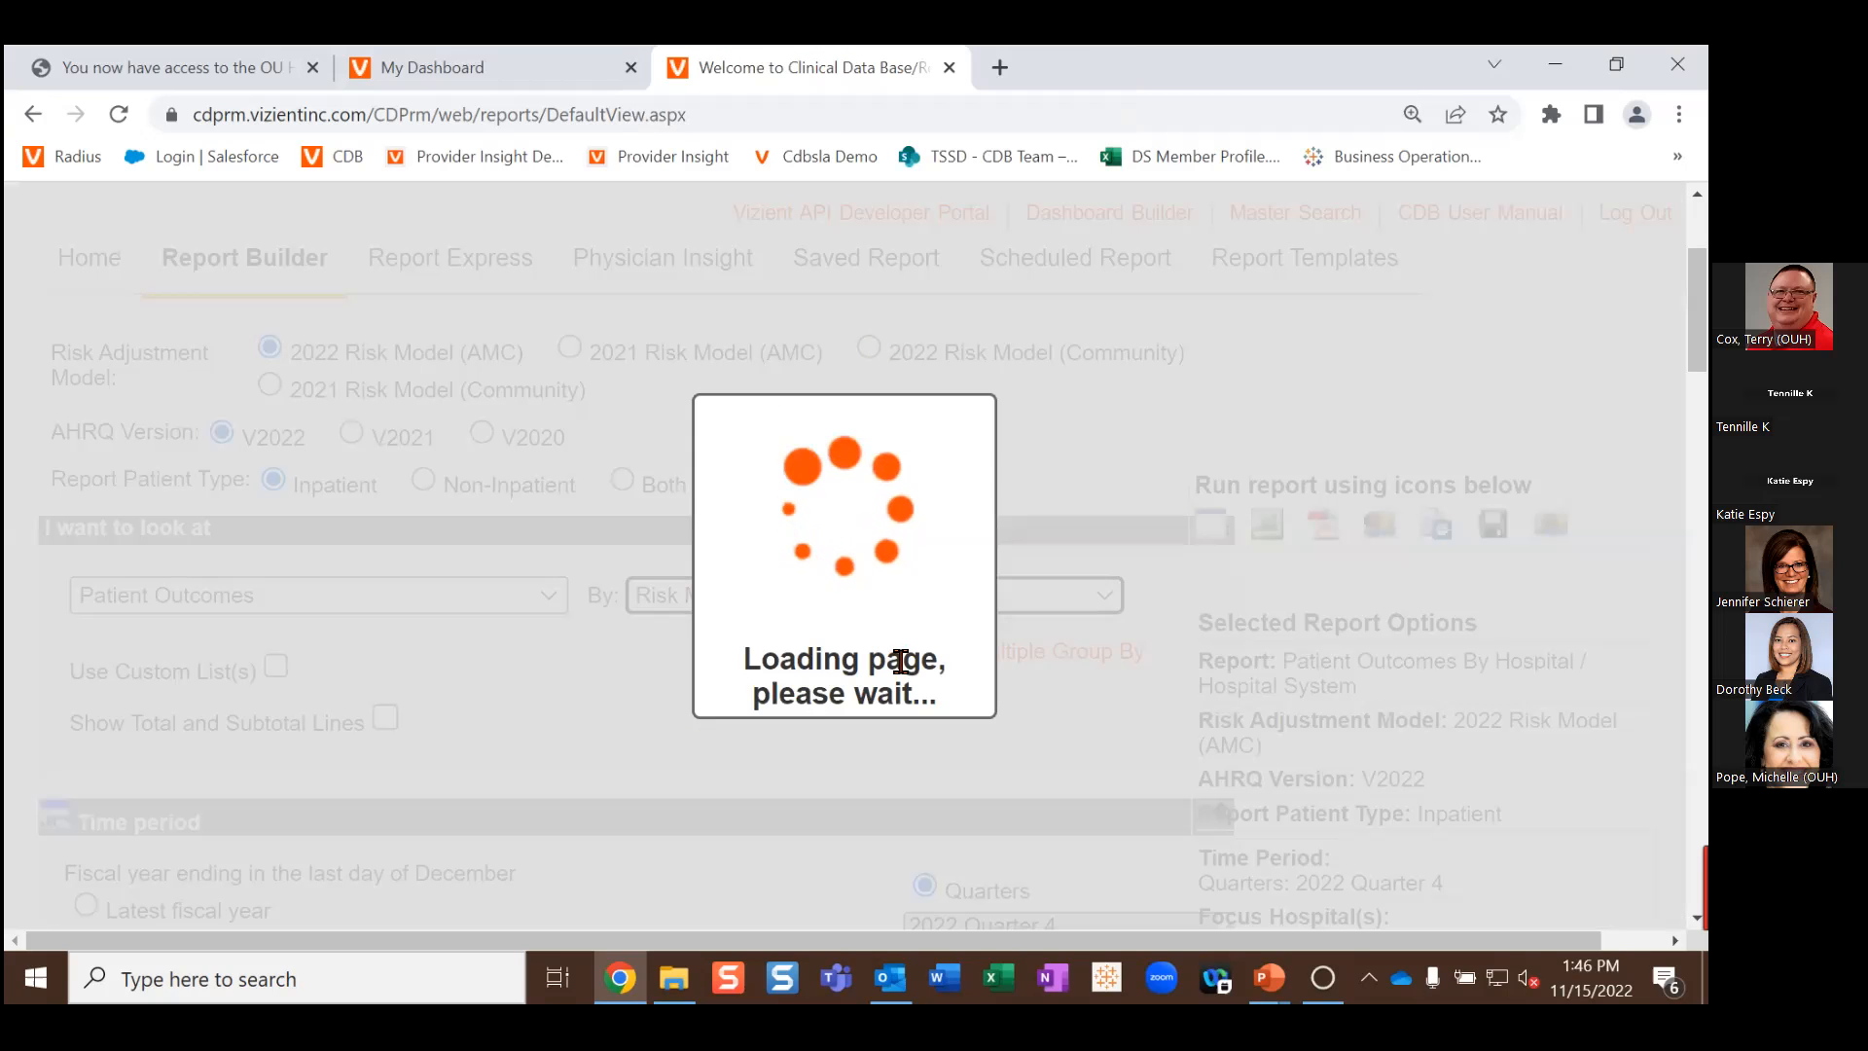
Step: Relaunch Clinical Data Base from the My Dashboard CDB quick link and sign in again
{"action": "left_click", "coordinate": [516, 73]}
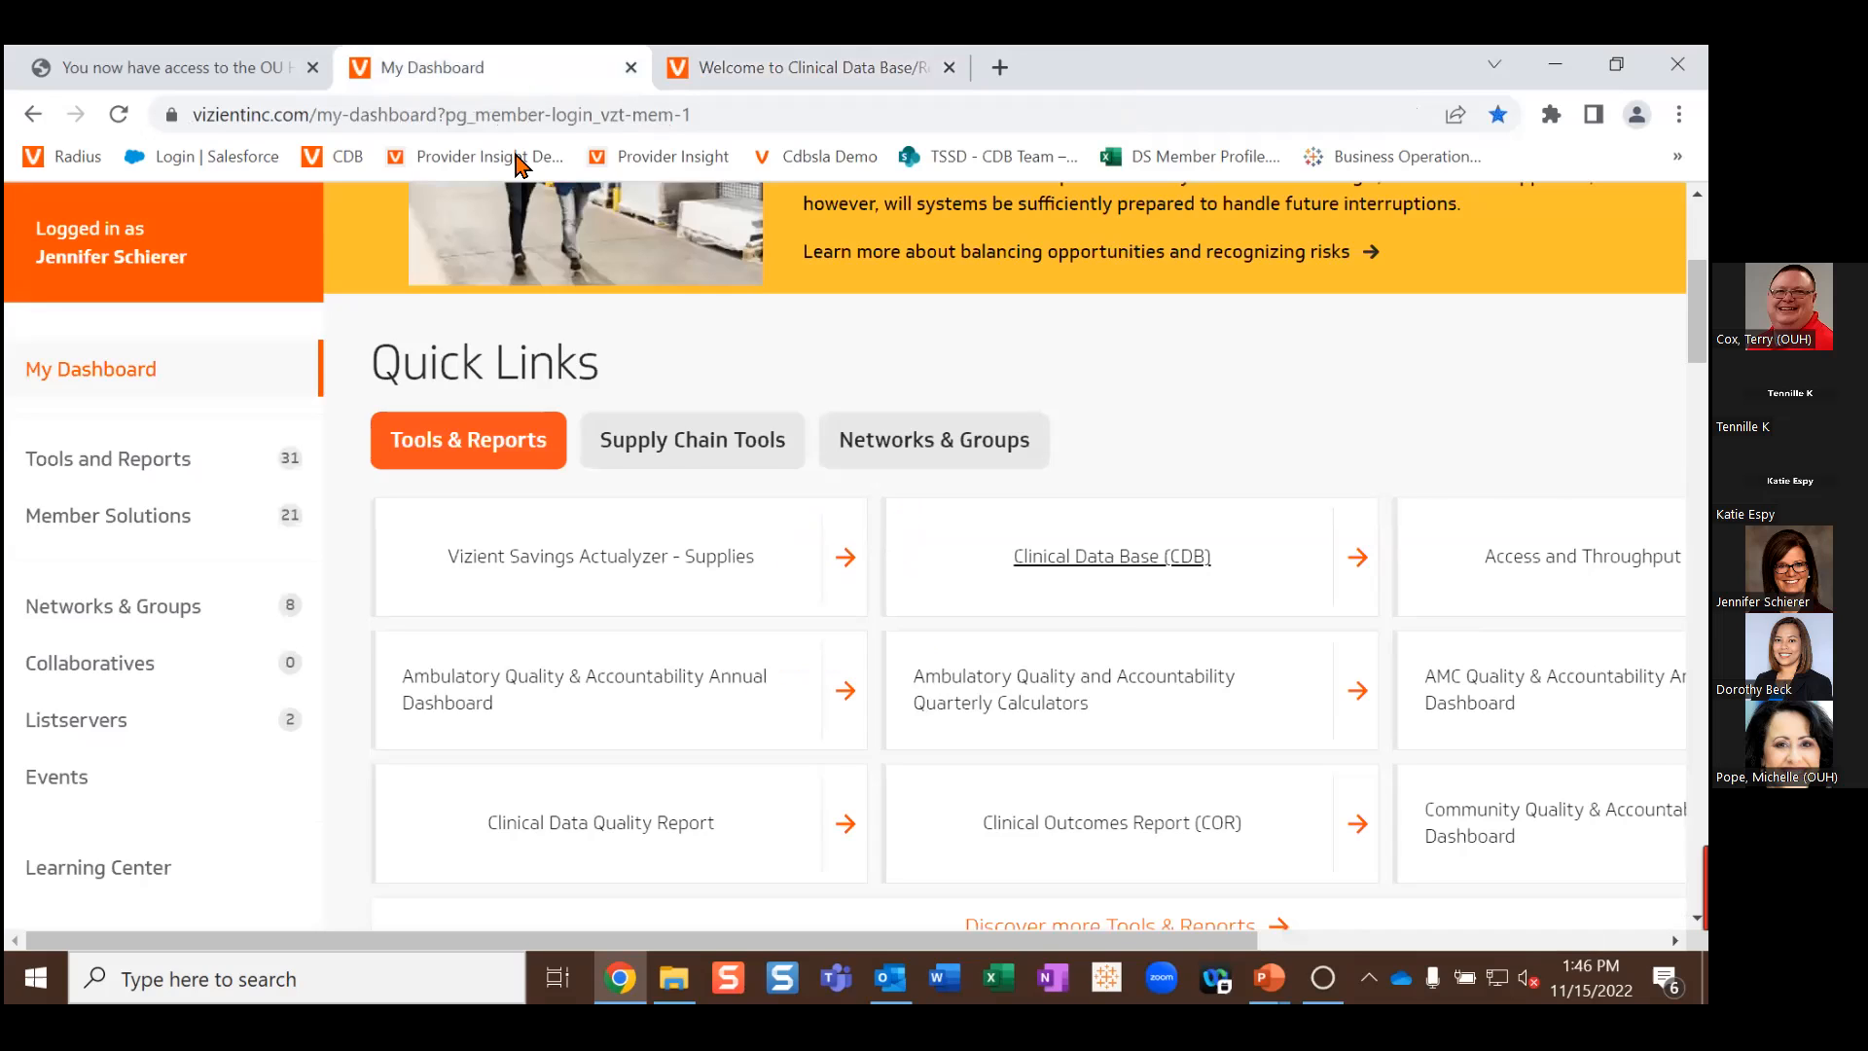
{"action": "left_click", "coordinate": [1080, 566]}
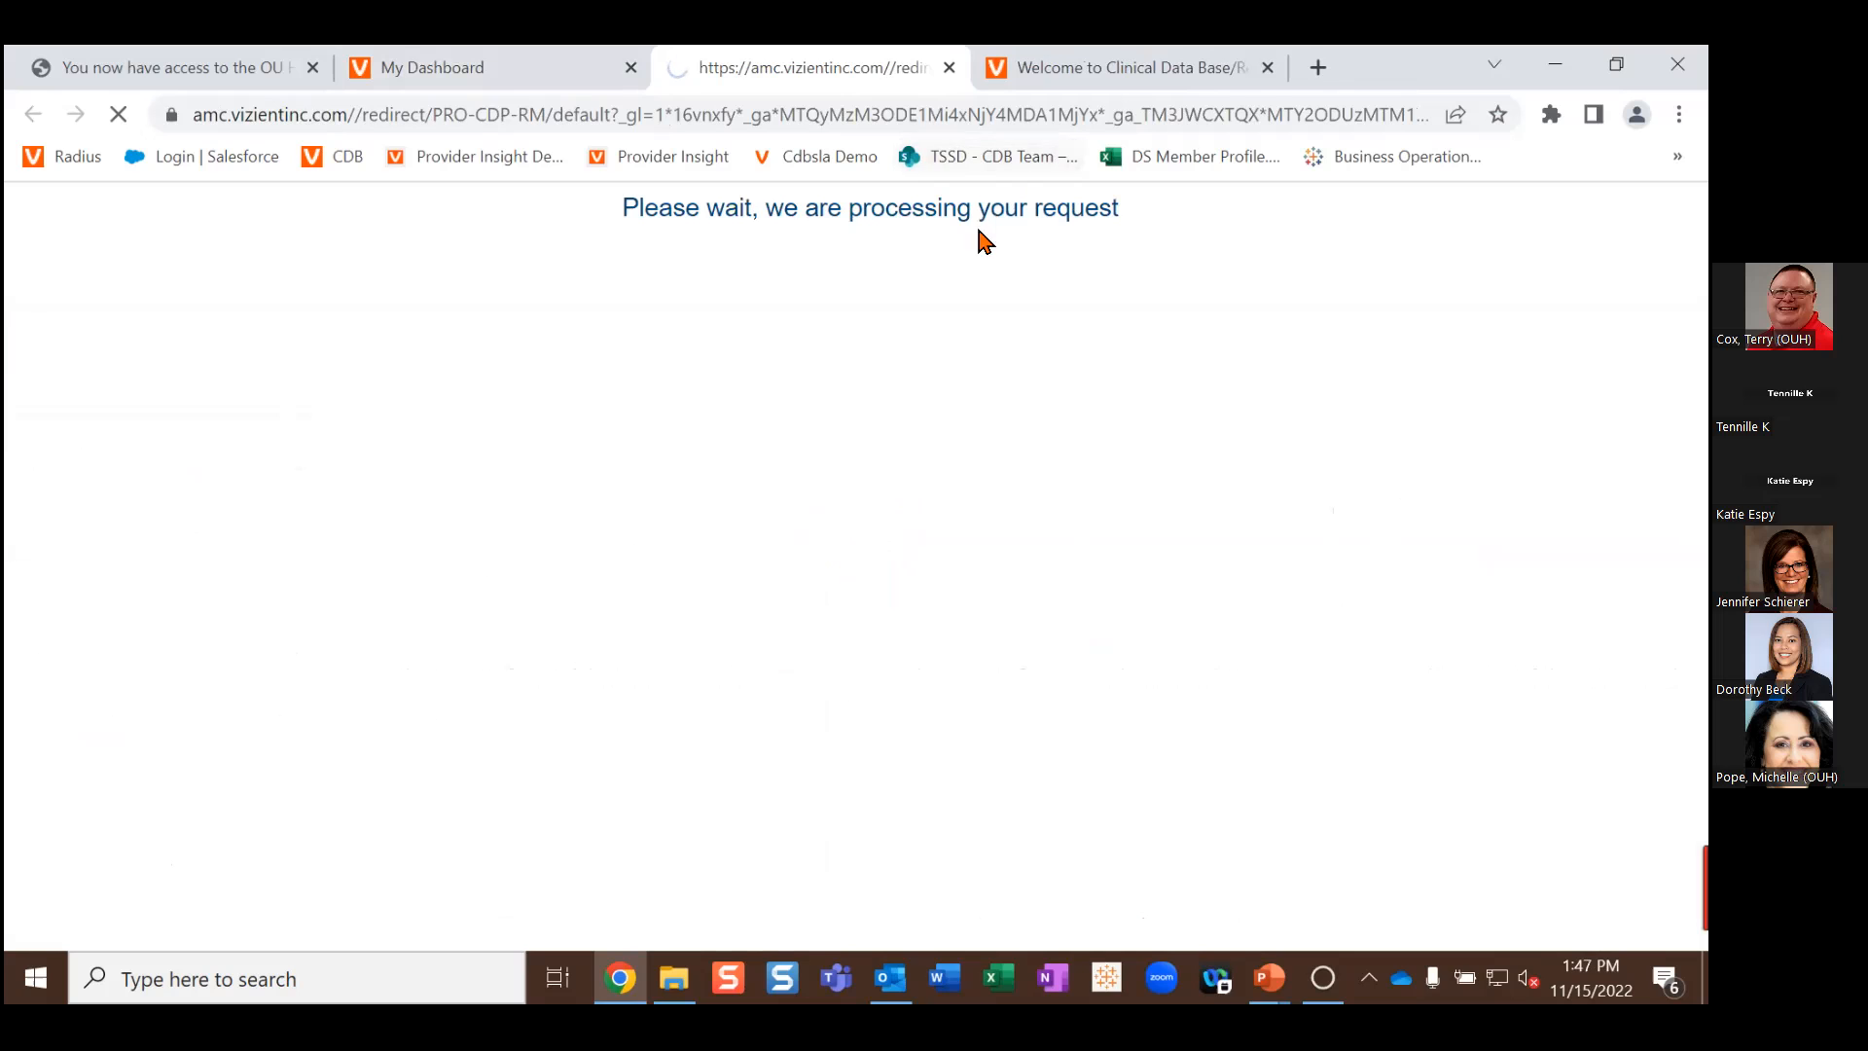
{"action": "left_click", "coordinate": [330, 507]}
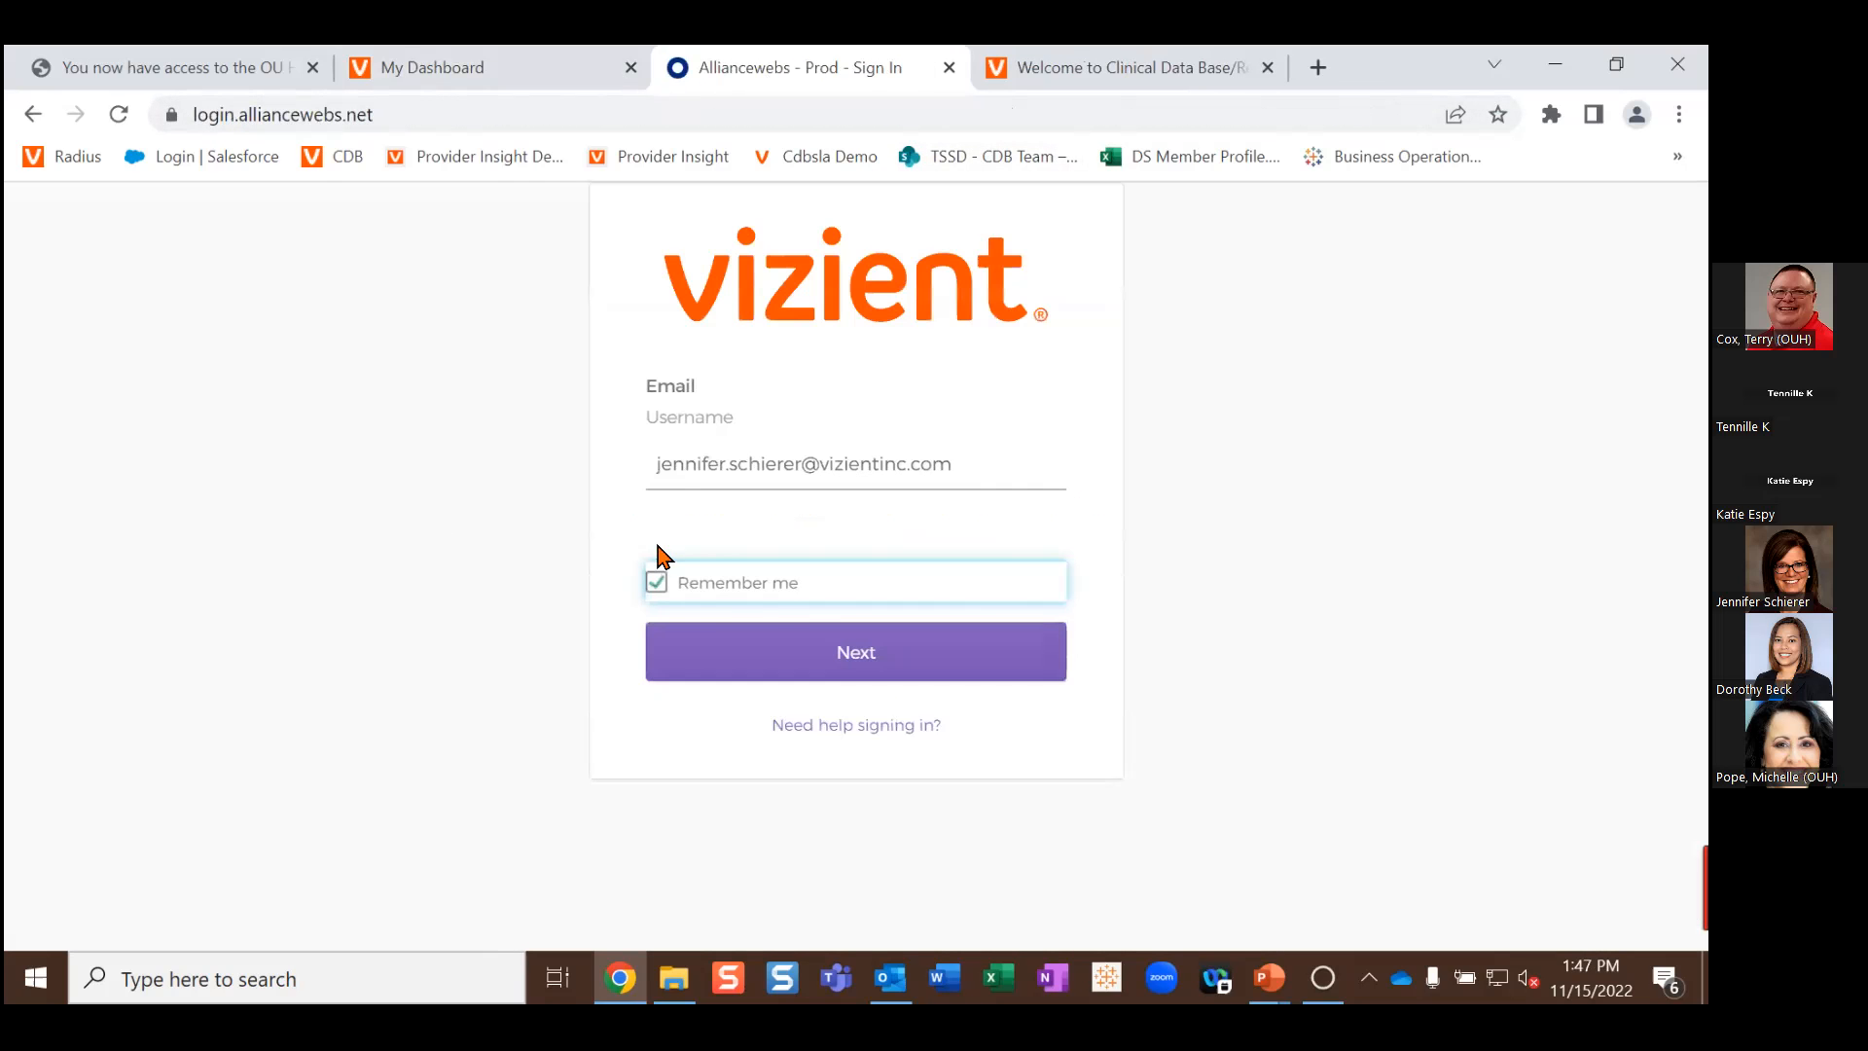
{"action": "left_click", "coordinate": [889, 653]}
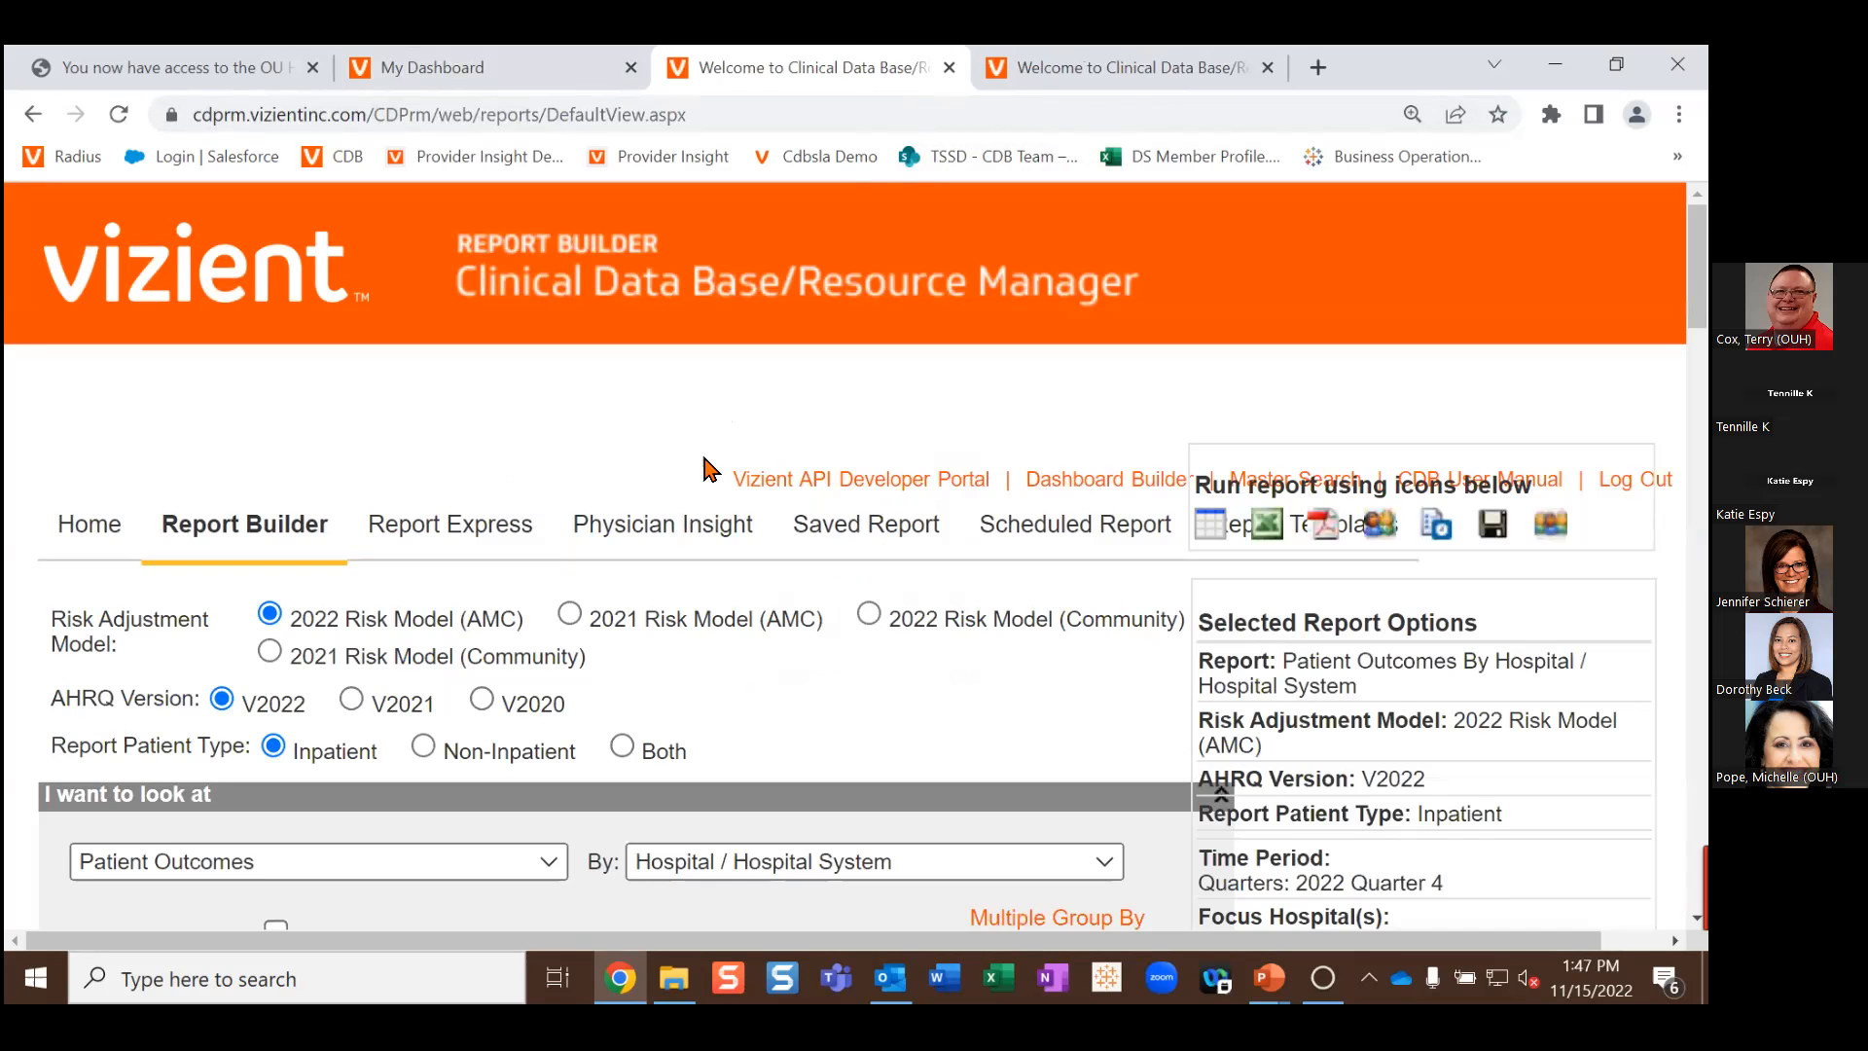
{"action": "scroll", "coordinate": [708, 472], "scroll_direction": "down", "scroll_amount": 2}
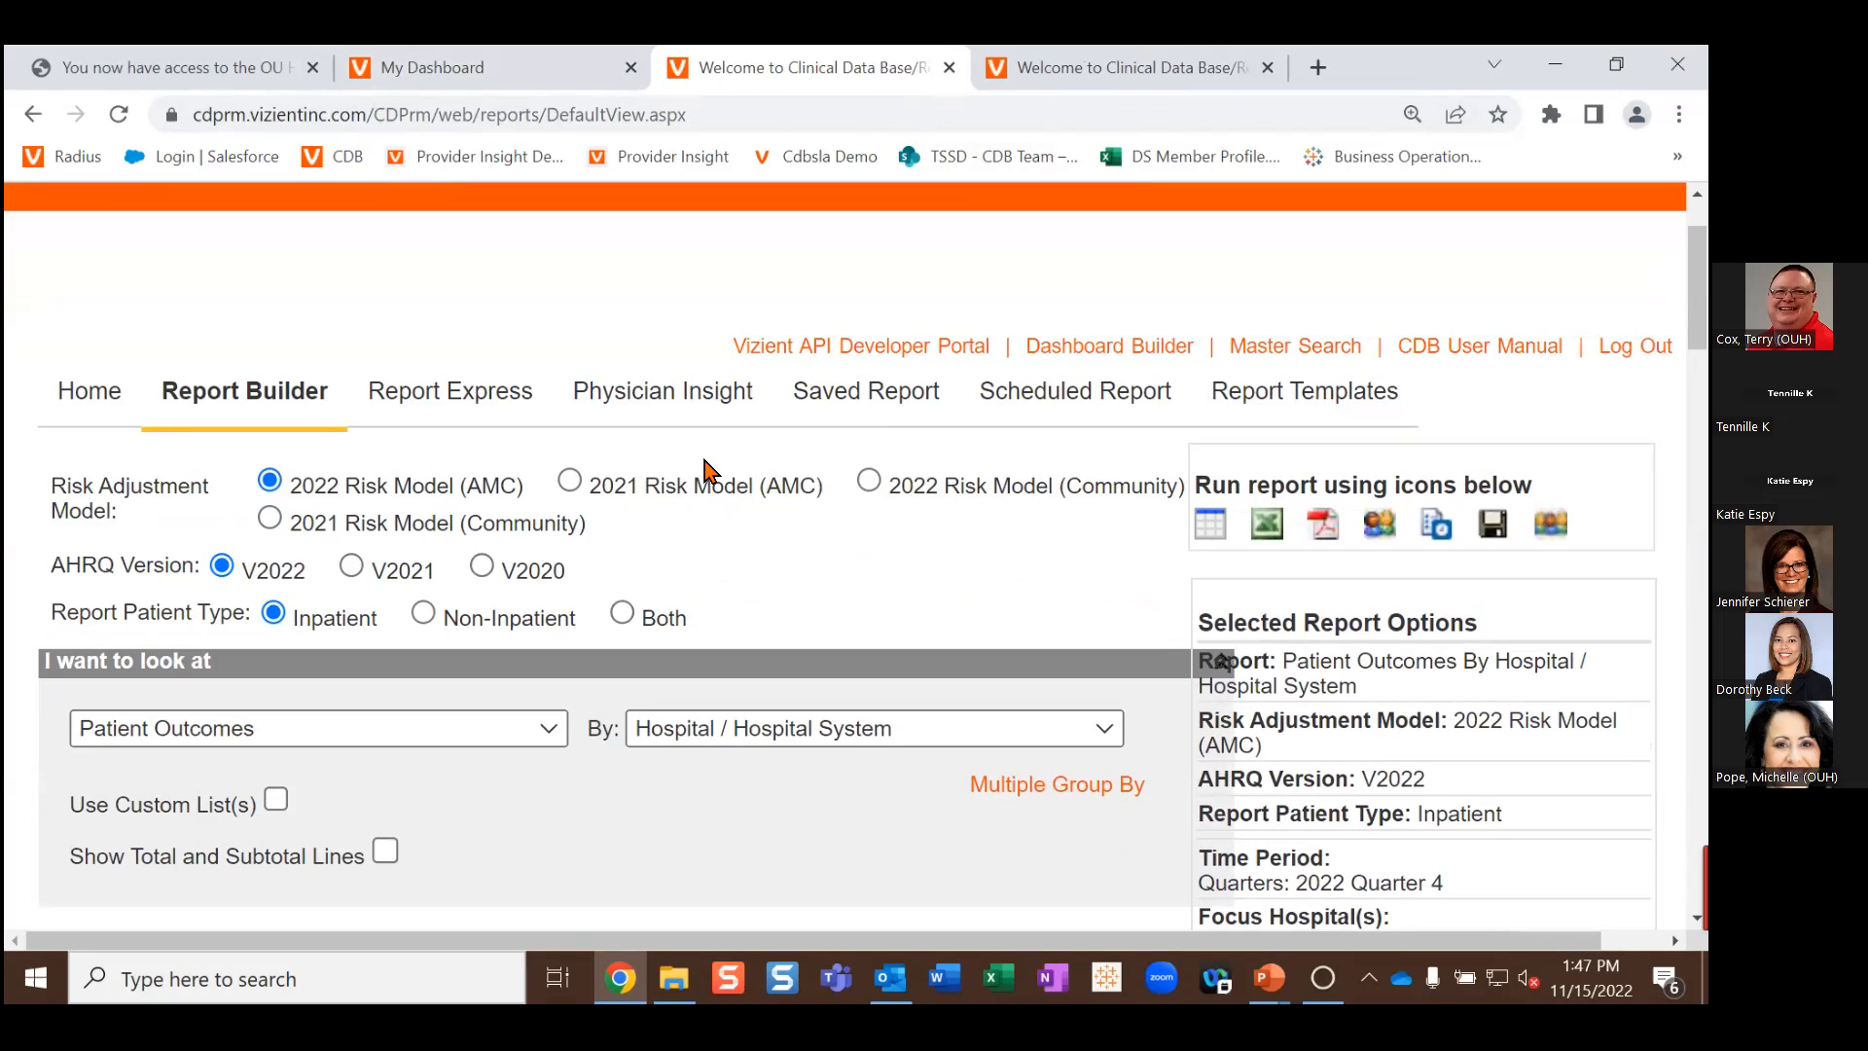
{"action": "scroll", "coordinate": [749, 472], "scroll_direction": "down", "scroll_amount": 2}
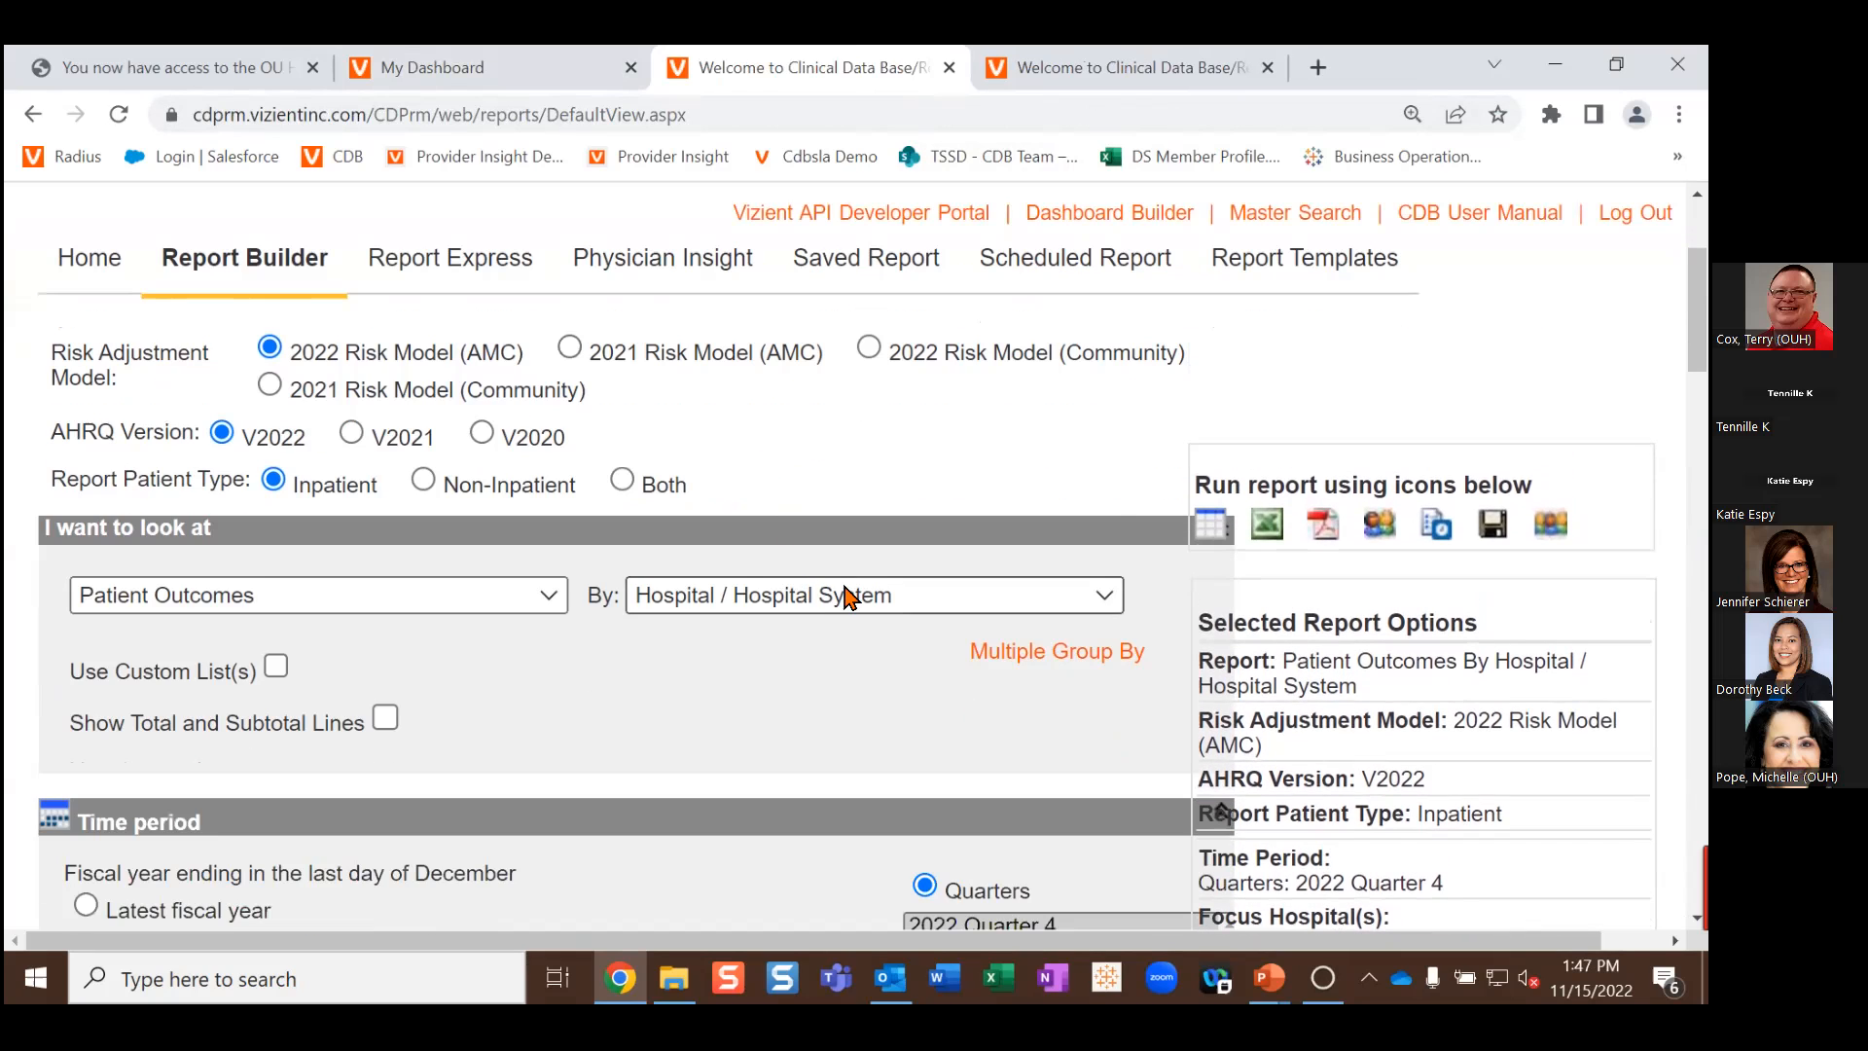
Step: Group the reloaded report by Risk Model Group - Mortality again
{"action": "left_click", "coordinate": [846, 595]}
{"action": "scroll", "coordinate": [822, 480], "scroll_direction": "down", "scroll_amount": 15}
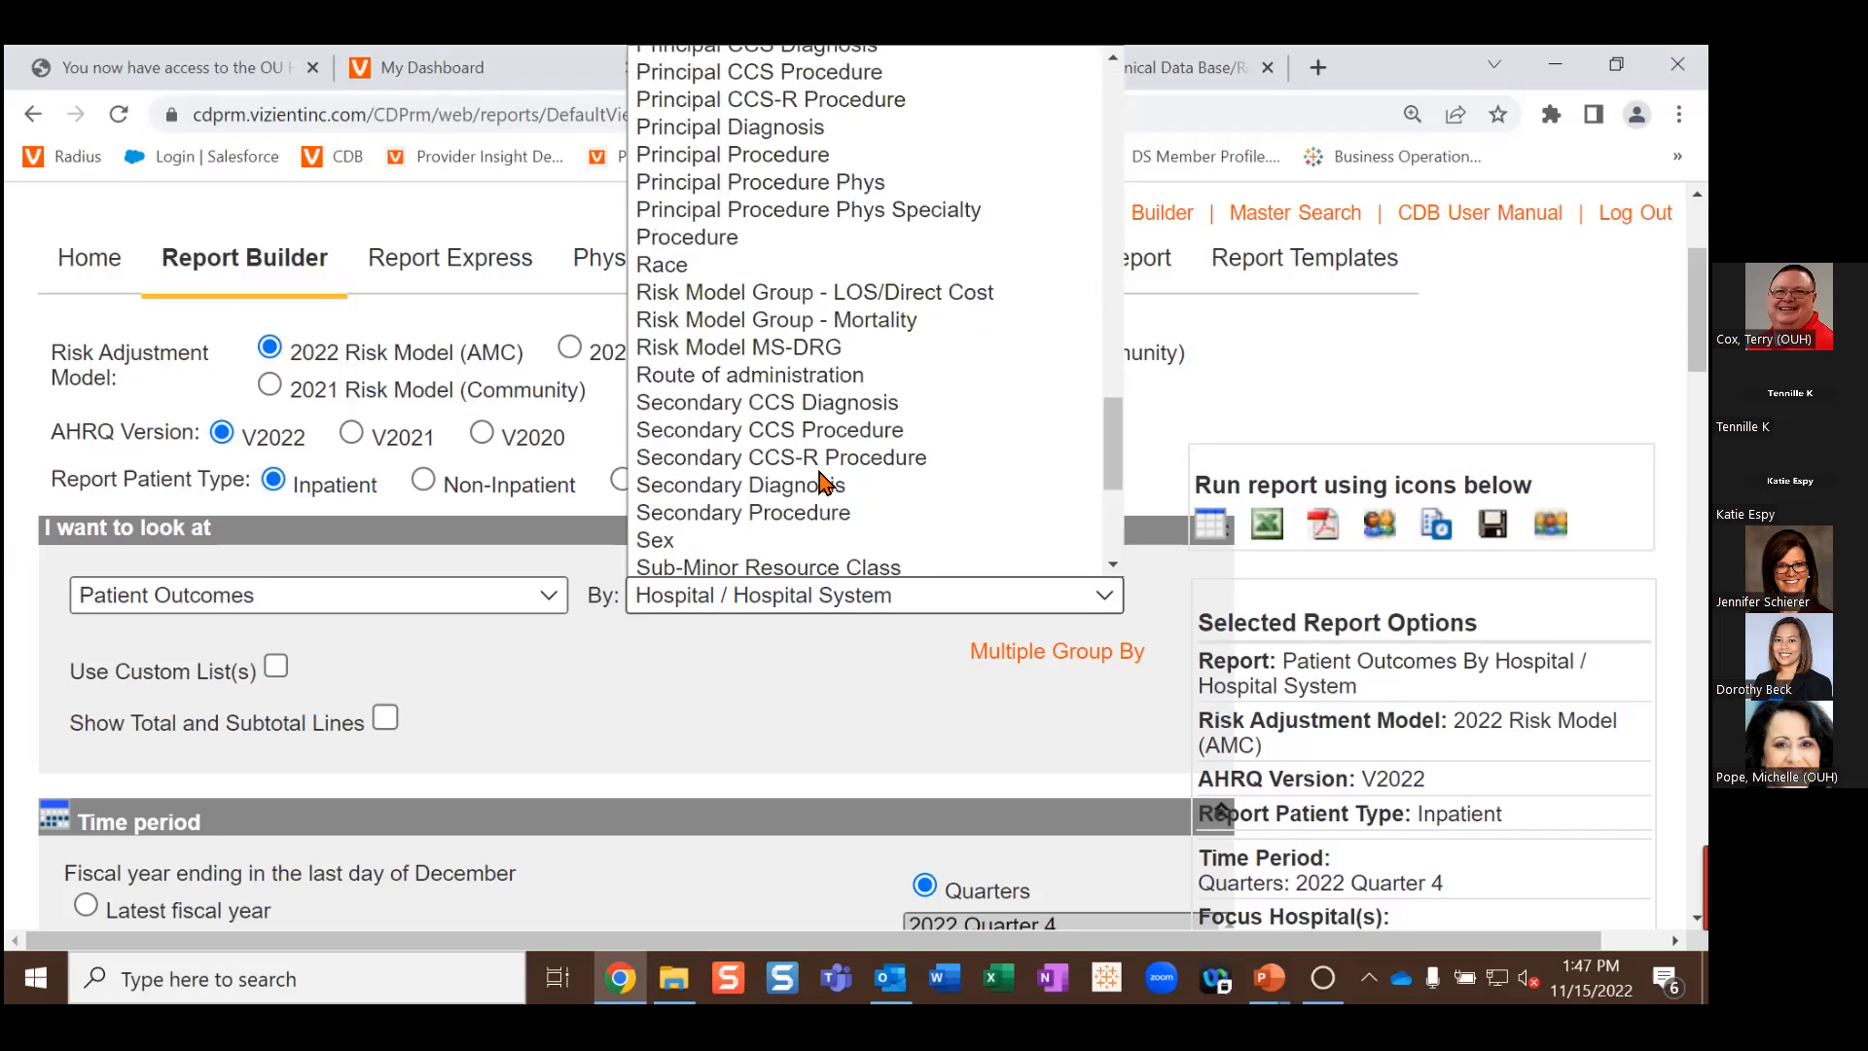
{"action": "scroll", "coordinate": [822, 481], "scroll_direction": "down", "scroll_amount": 4}
{"action": "scroll", "coordinate": [822, 480], "scroll_direction": "up", "scroll_amount": 8}
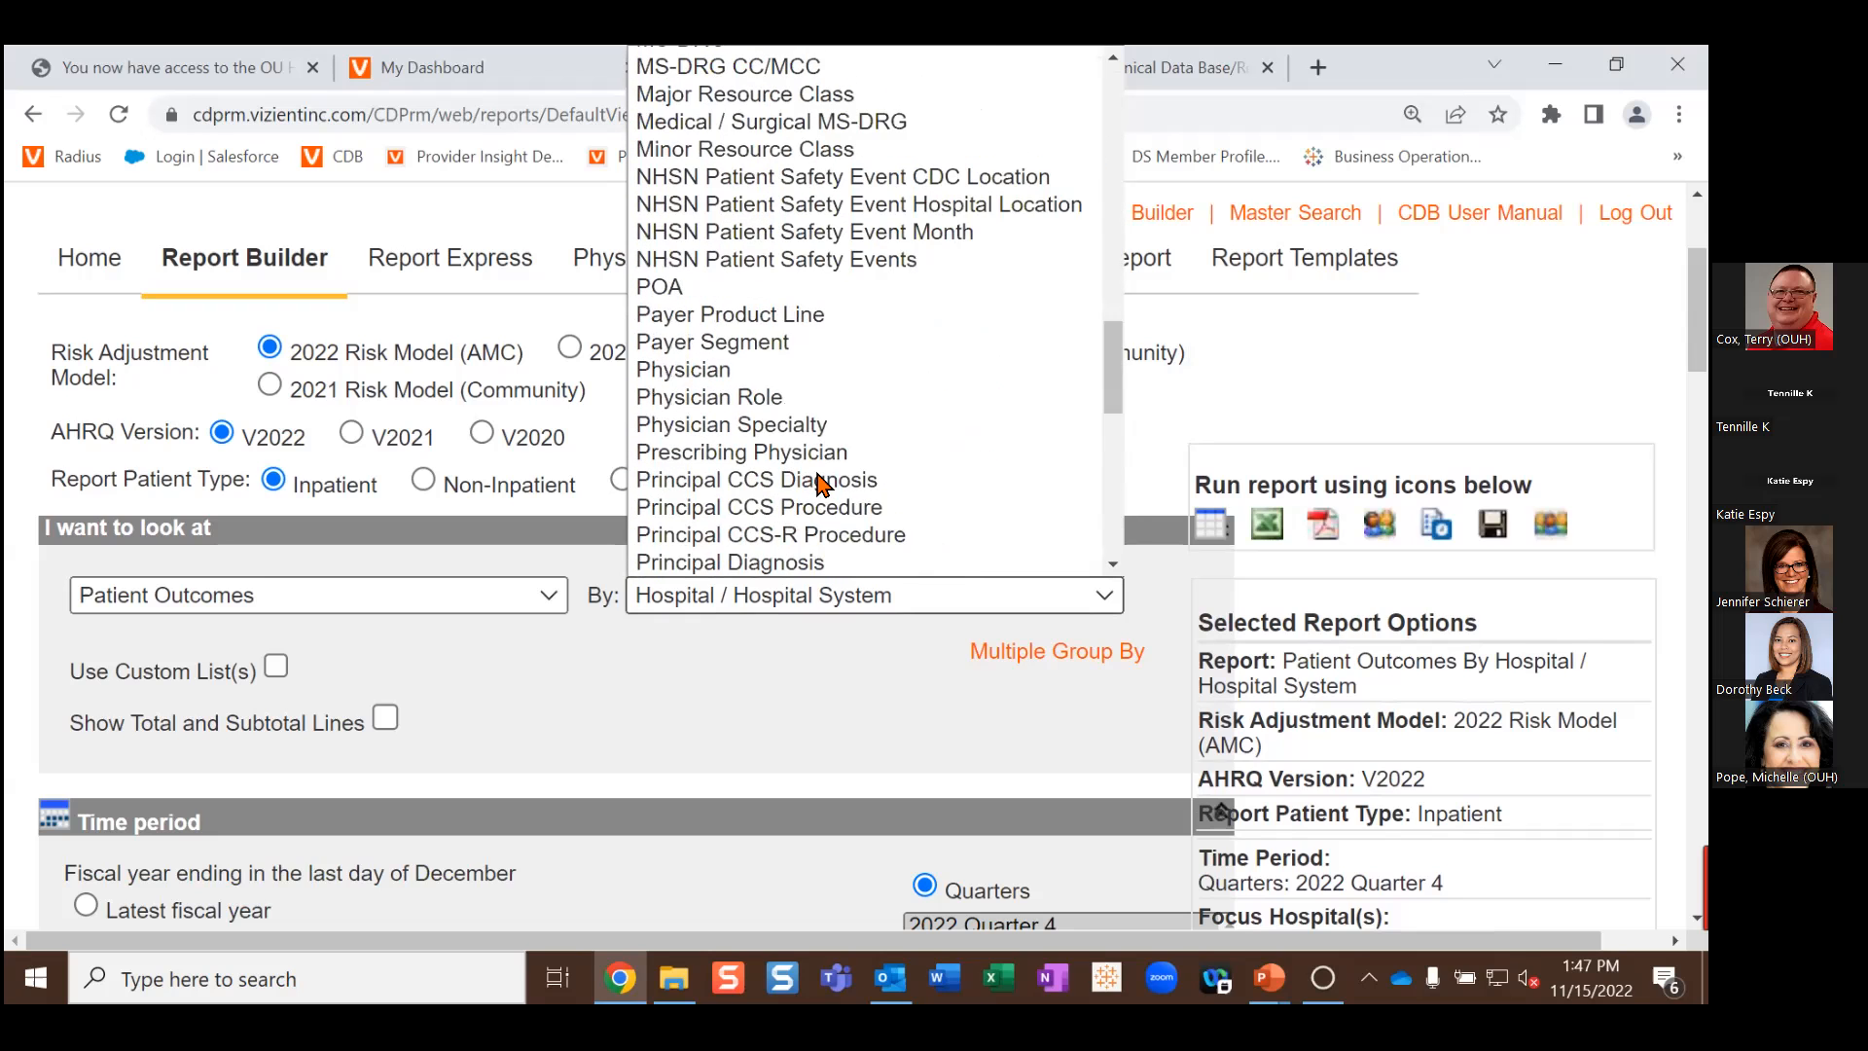
{"action": "scroll", "coordinate": [822, 483], "scroll_direction": "down", "scroll_amount": 3}
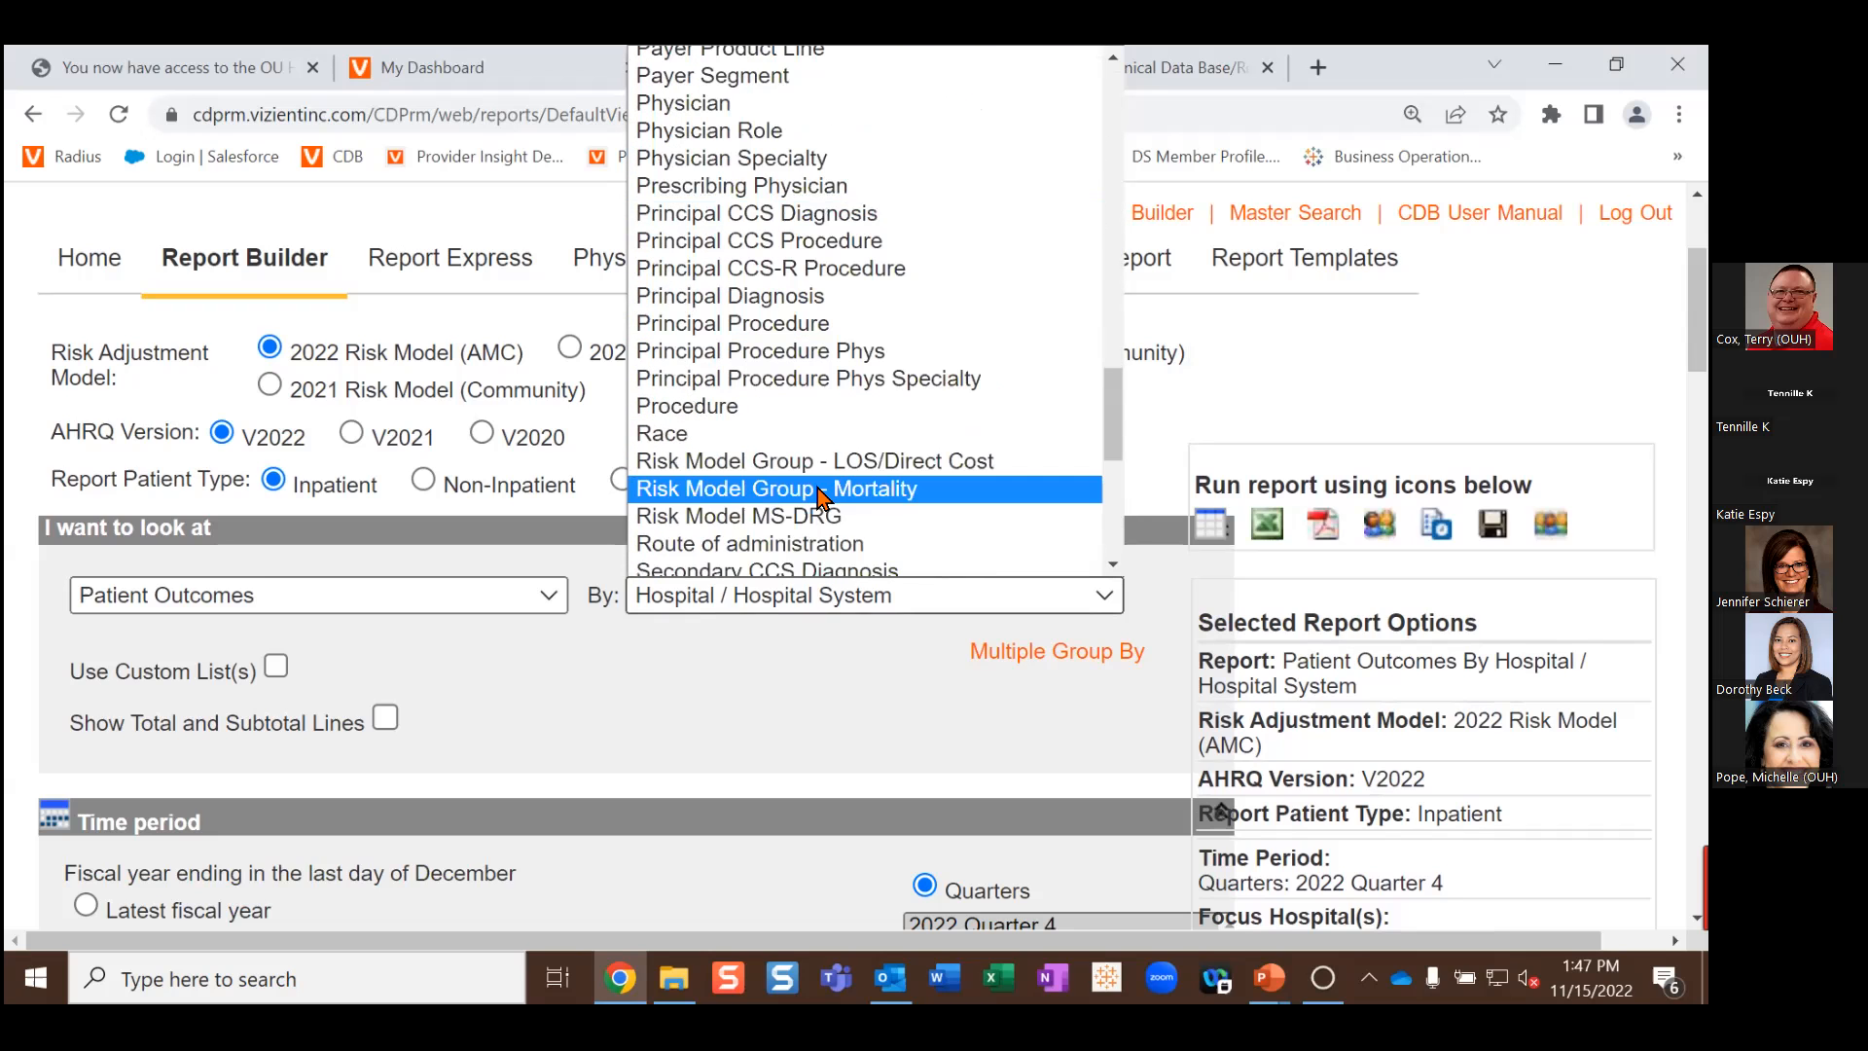
{"action": "left_click", "coordinate": [820, 493]}
Step: Select 2022 Quarter 3, 2022 Quarter 2, 2022 Quarter 1 and 2021 Quarter 4 as the time period
{"action": "scroll", "coordinate": [668, 622], "scroll_direction": "down", "scroll_amount": 3}
{"action": "scroll", "coordinate": [667, 623], "scroll_direction": "down", "scroll_amount": 2}
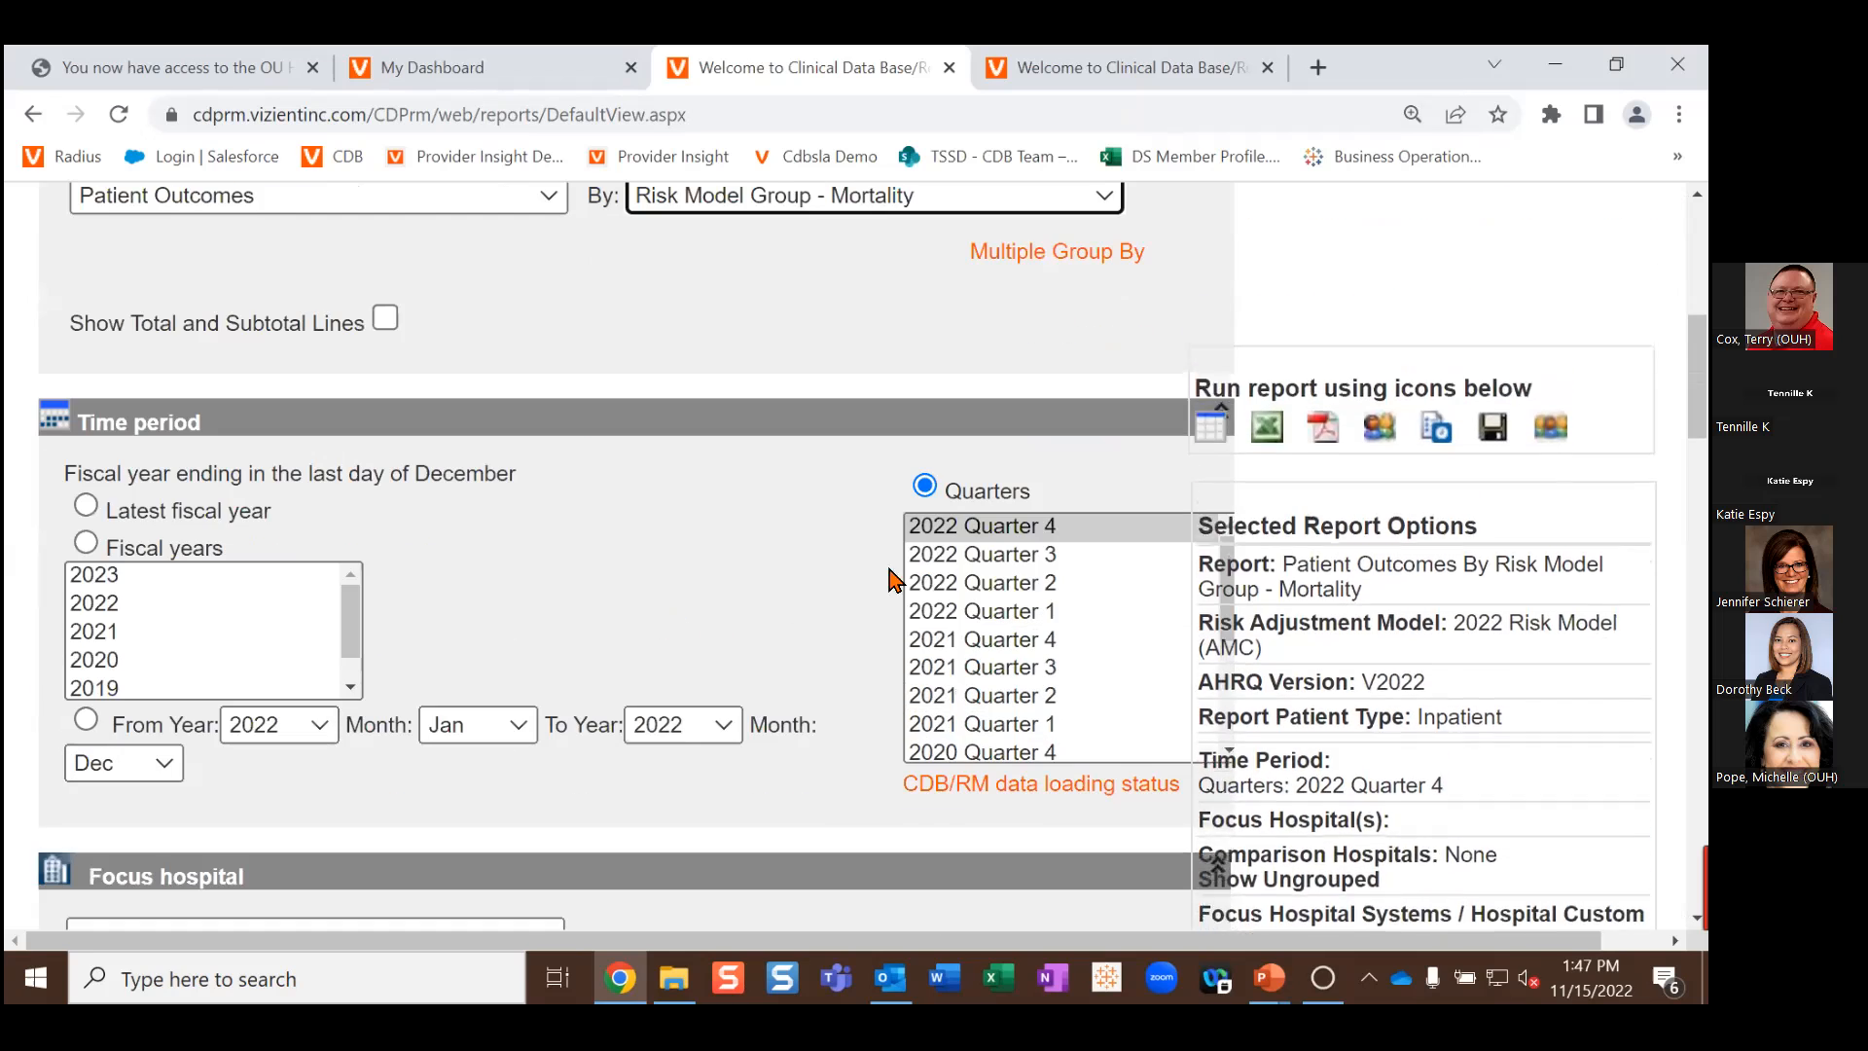
{"action": "left_click", "coordinate": [968, 556]}
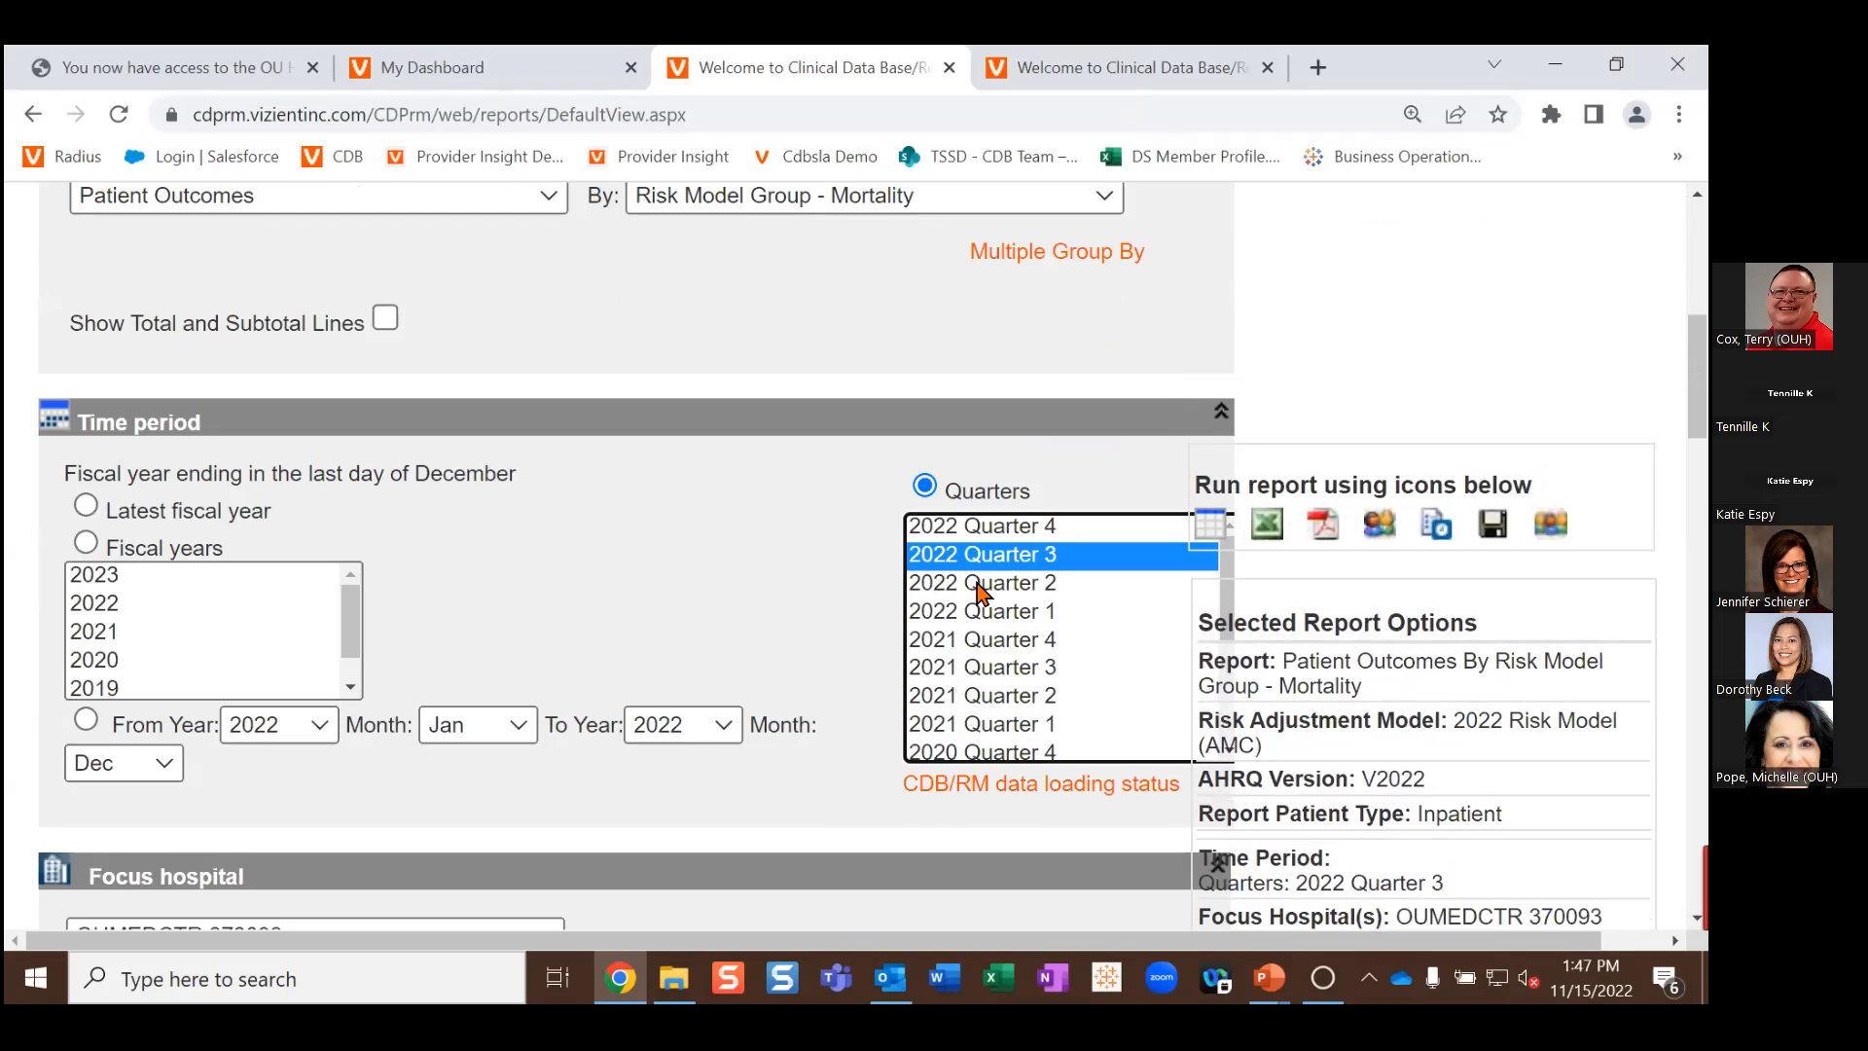
{"action": "left_click", "coordinate": [977, 589], "text": "ctrl"}
{"action": "left_click", "coordinate": [981, 611], "text": "ctrl"}
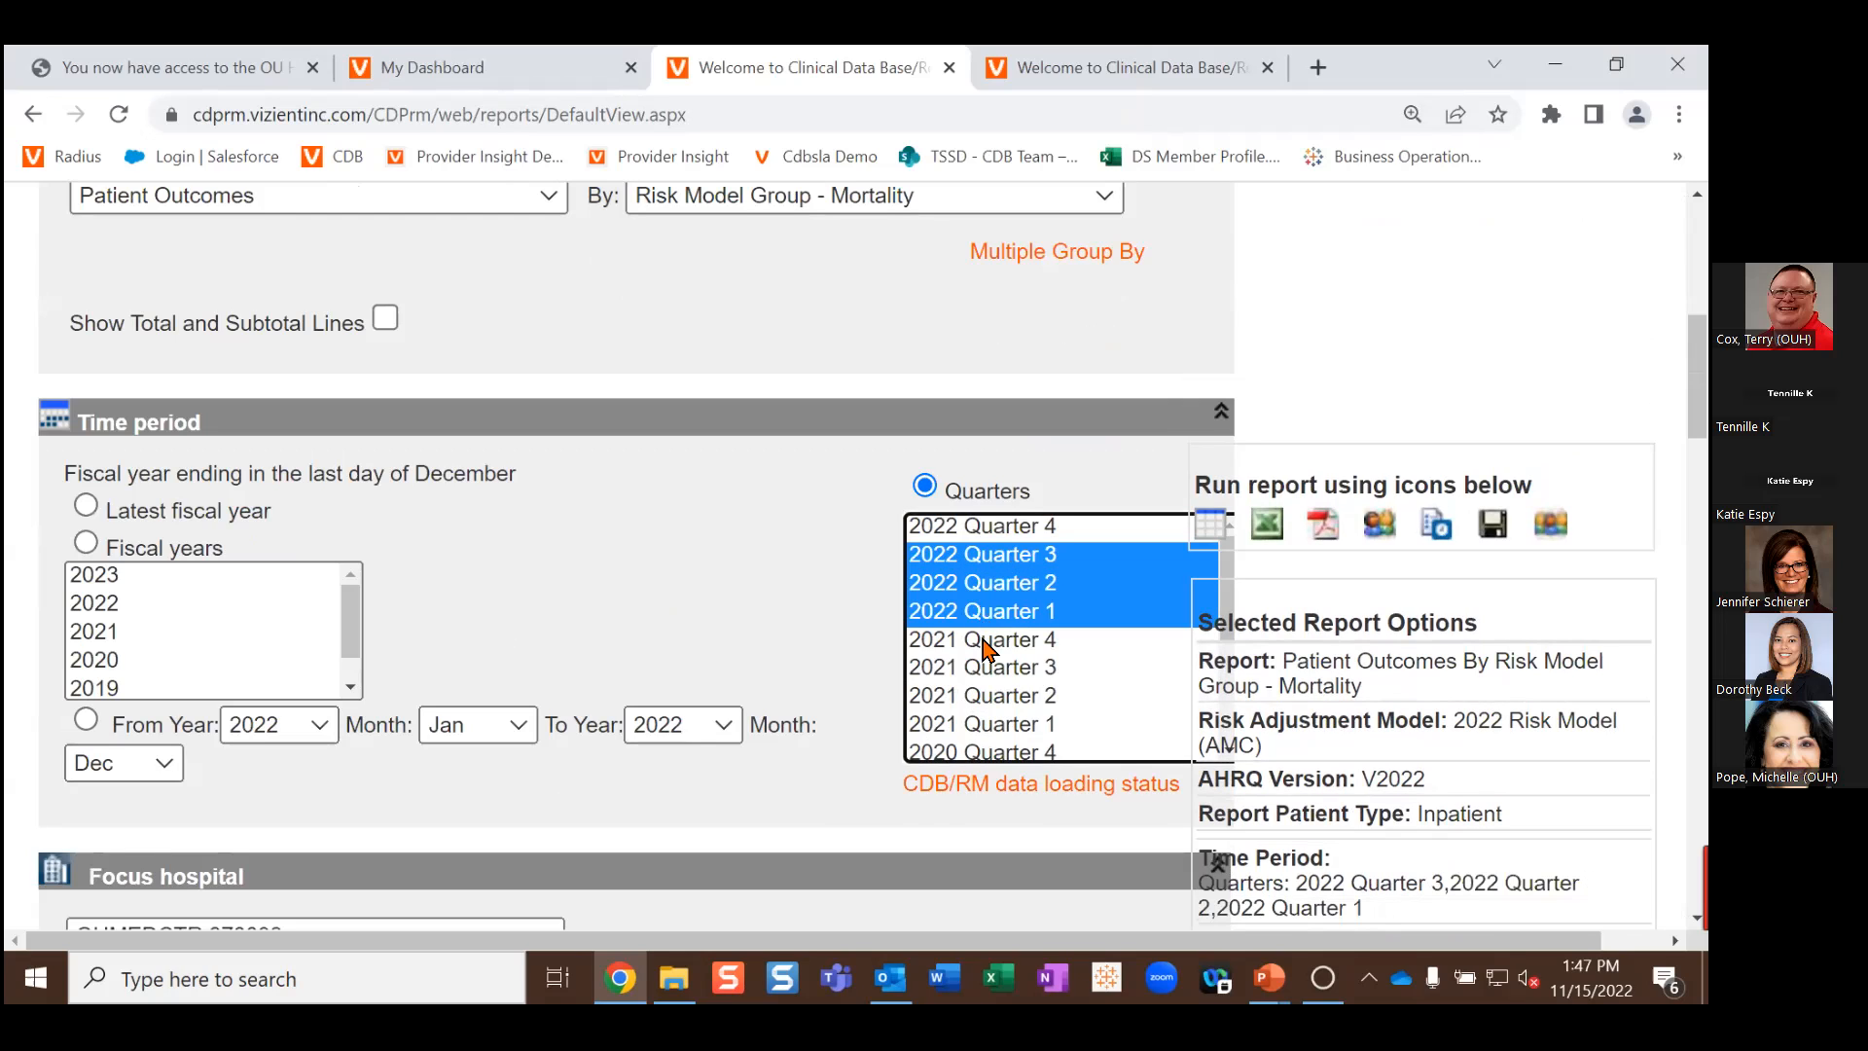
{"action": "left_click", "coordinate": [986, 647], "text": "ctrl"}
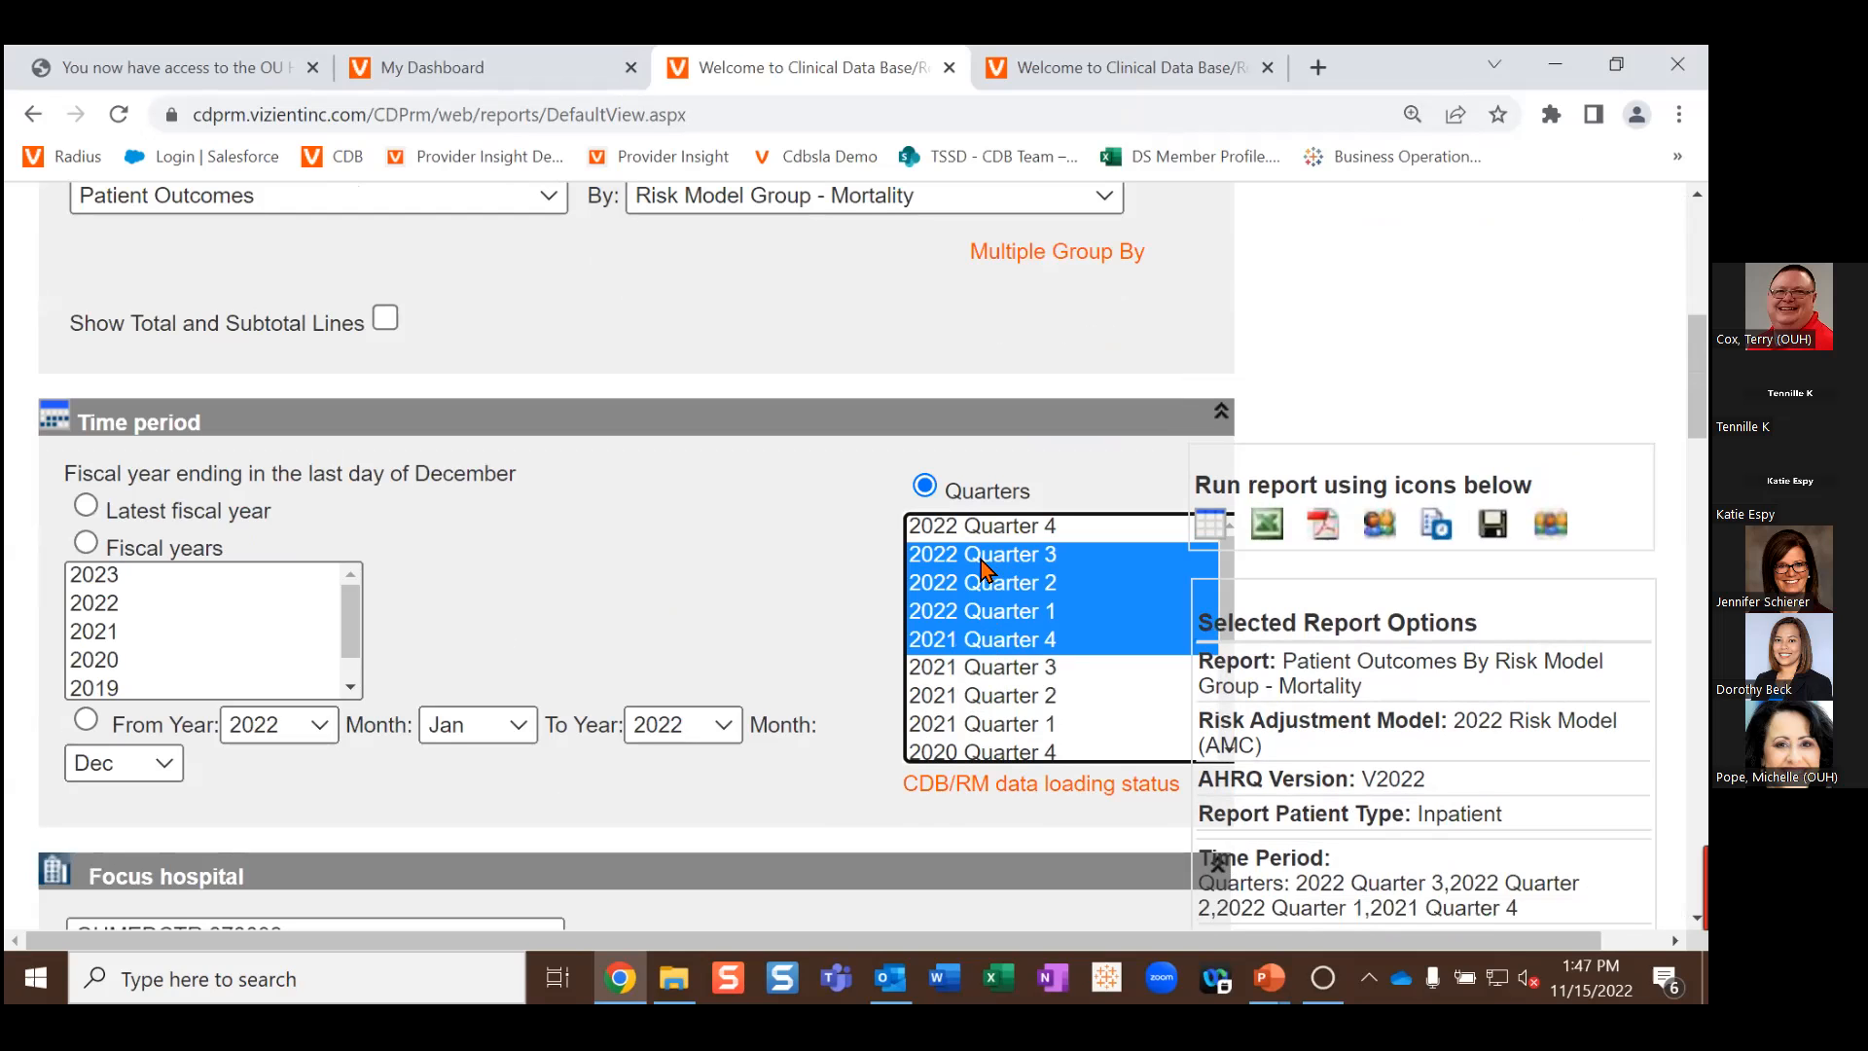
{"action": "scroll", "coordinate": [665, 547], "scroll_direction": "up", "scroll_amount": 1}
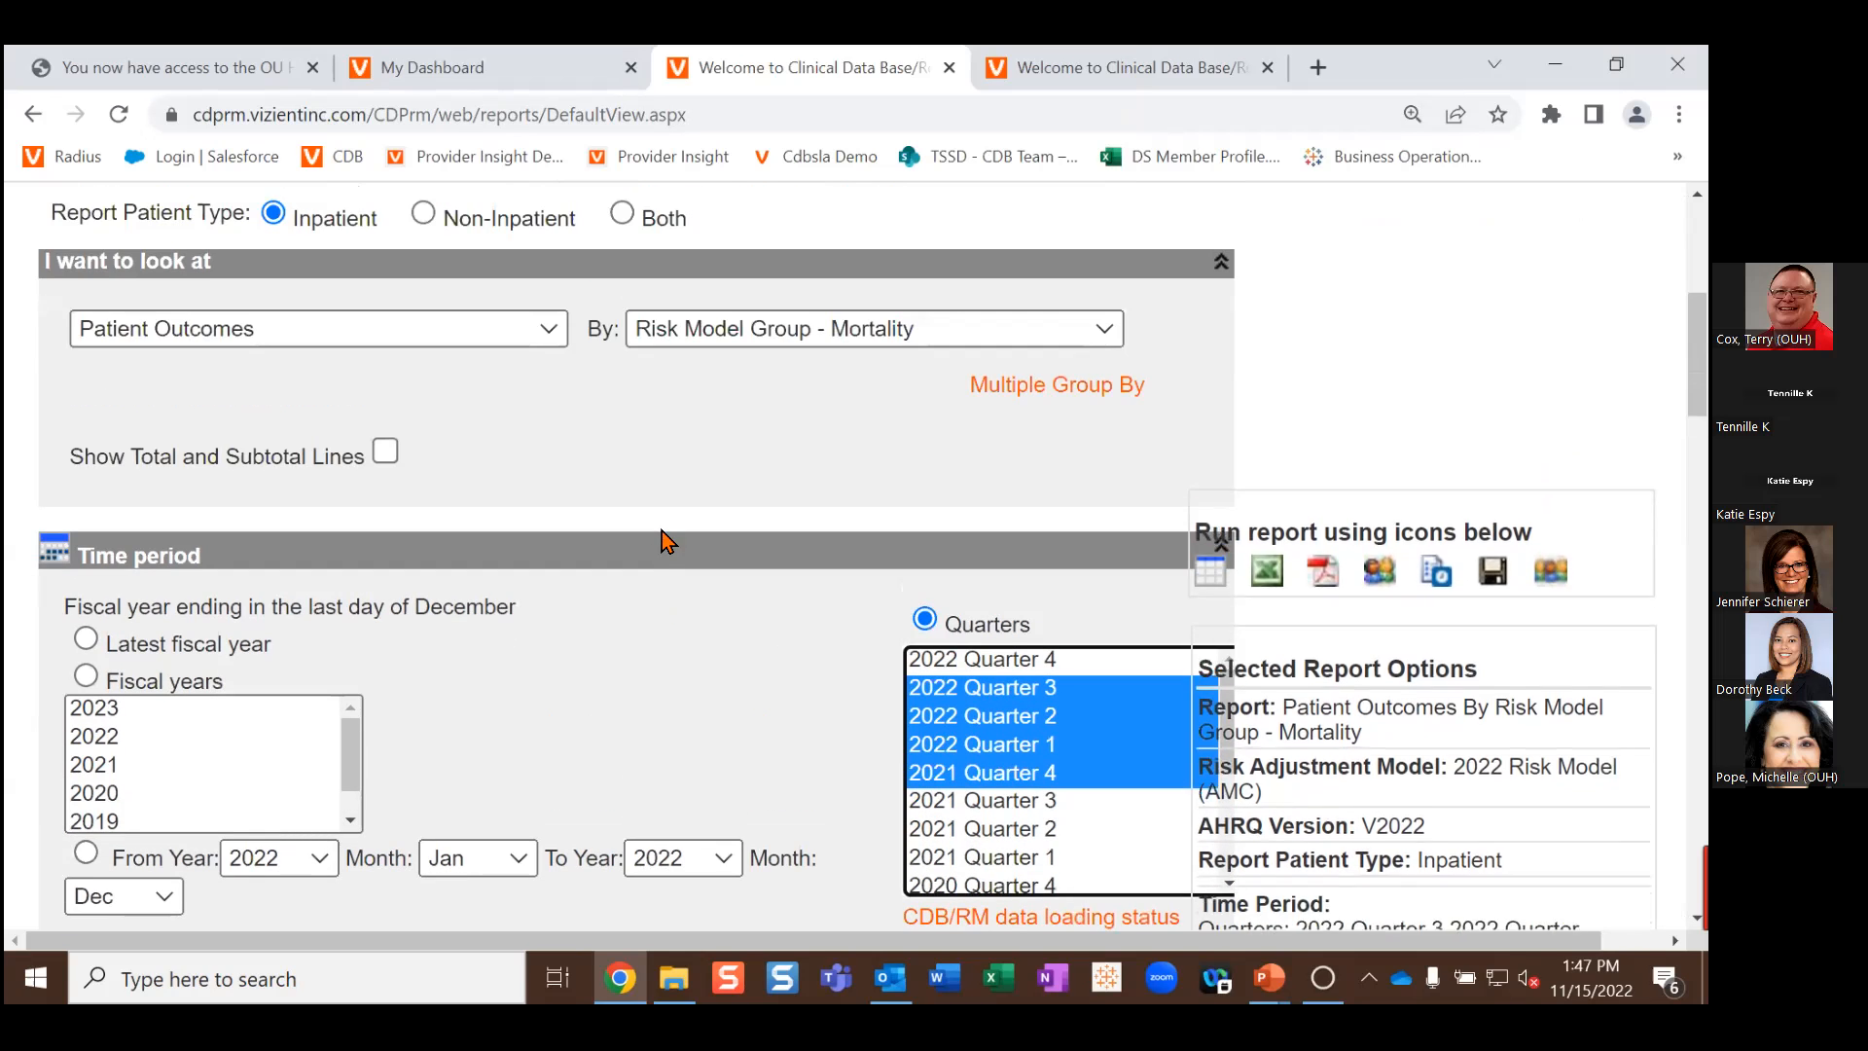
{"action": "scroll", "coordinate": [671, 545], "scroll_direction": "down", "scroll_amount": 4}
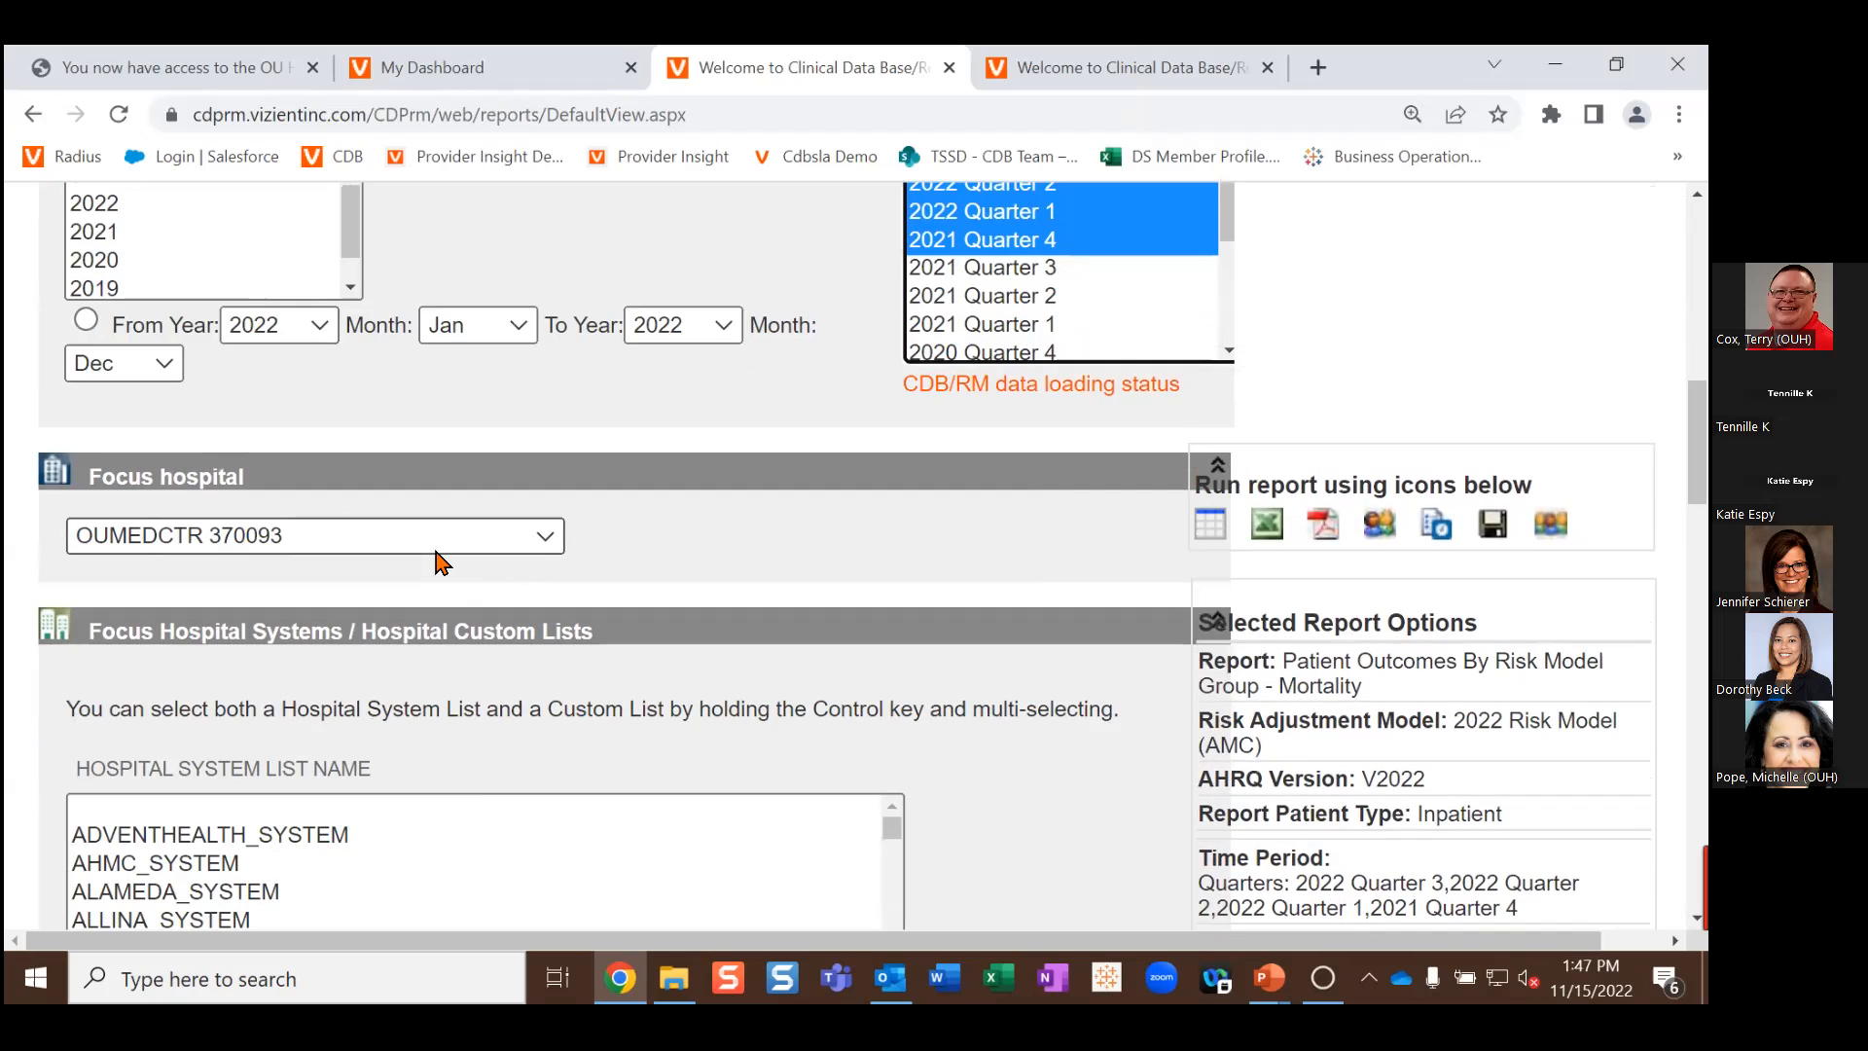
Step: Add an advanced restriction on Any Diagnosis from the Diagnosis / Procedure category
{"action": "scroll", "coordinate": [443, 562], "scroll_direction": "down", "scroll_amount": 1}
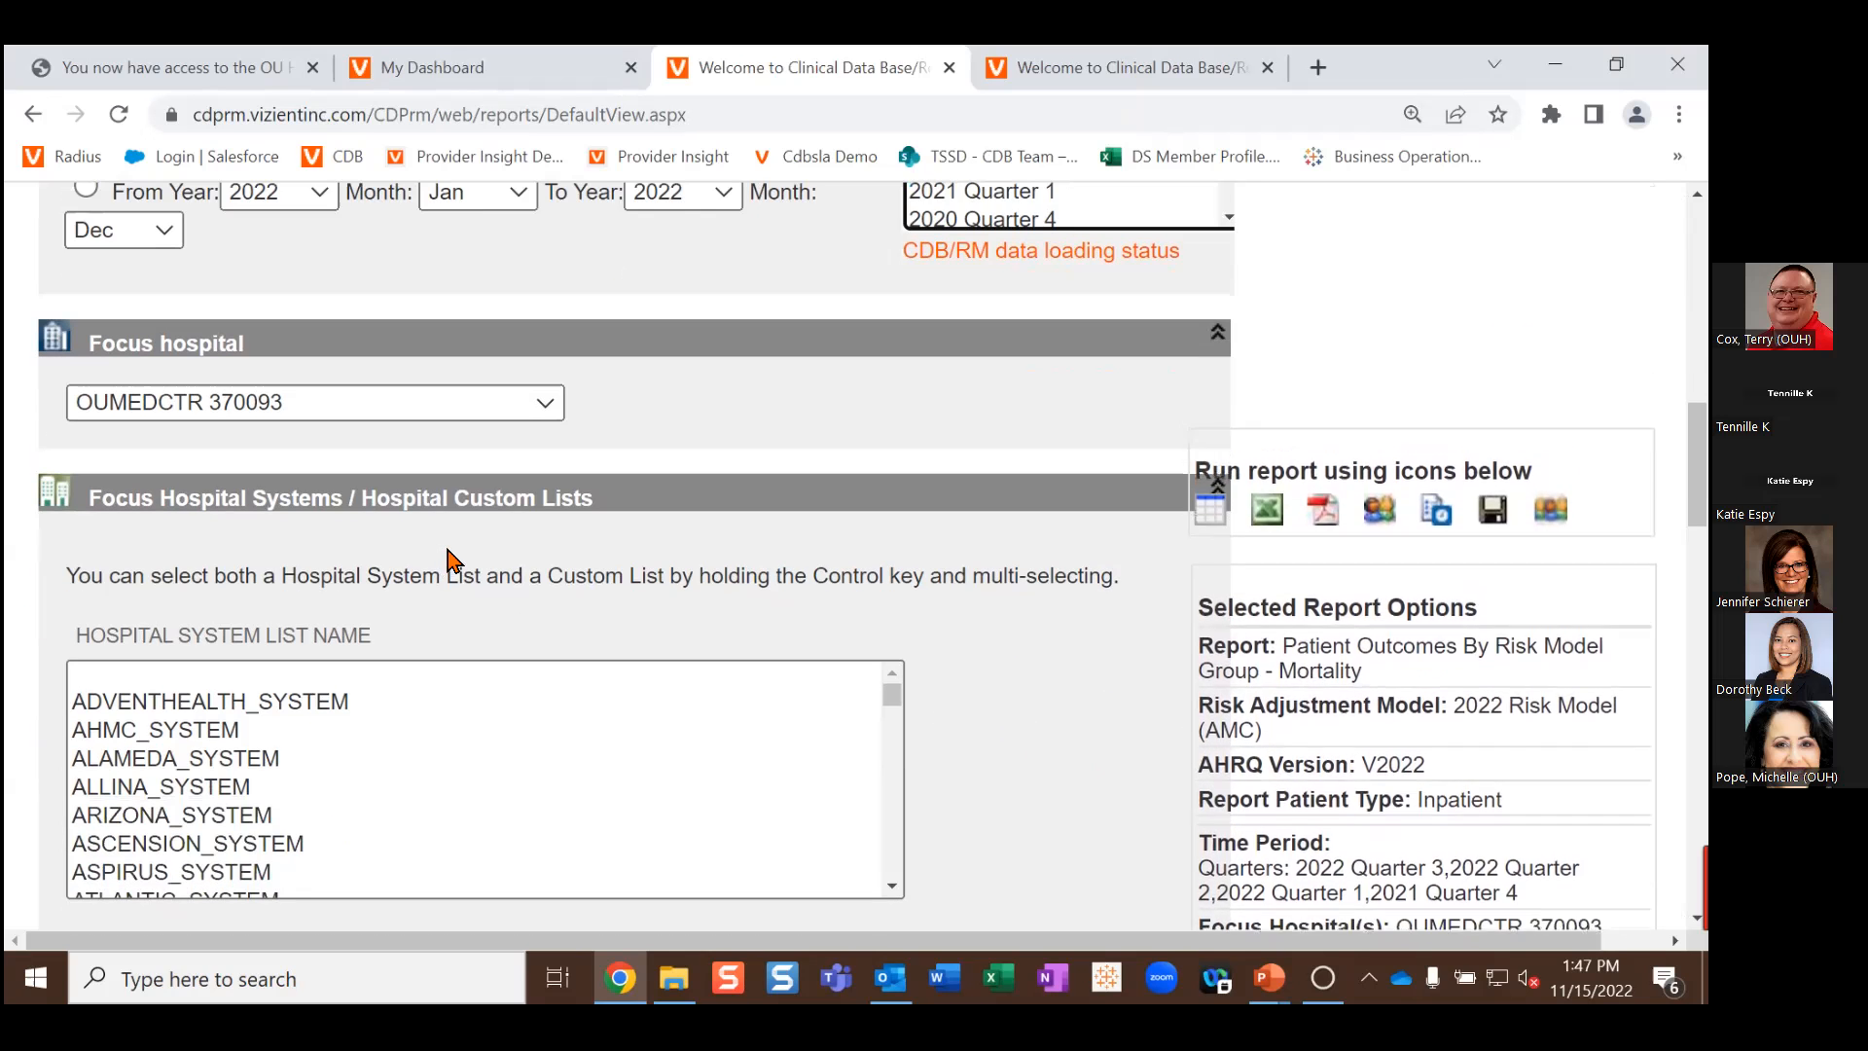
{"action": "scroll", "coordinate": [446, 564], "scroll_direction": "down", "scroll_amount": 5}
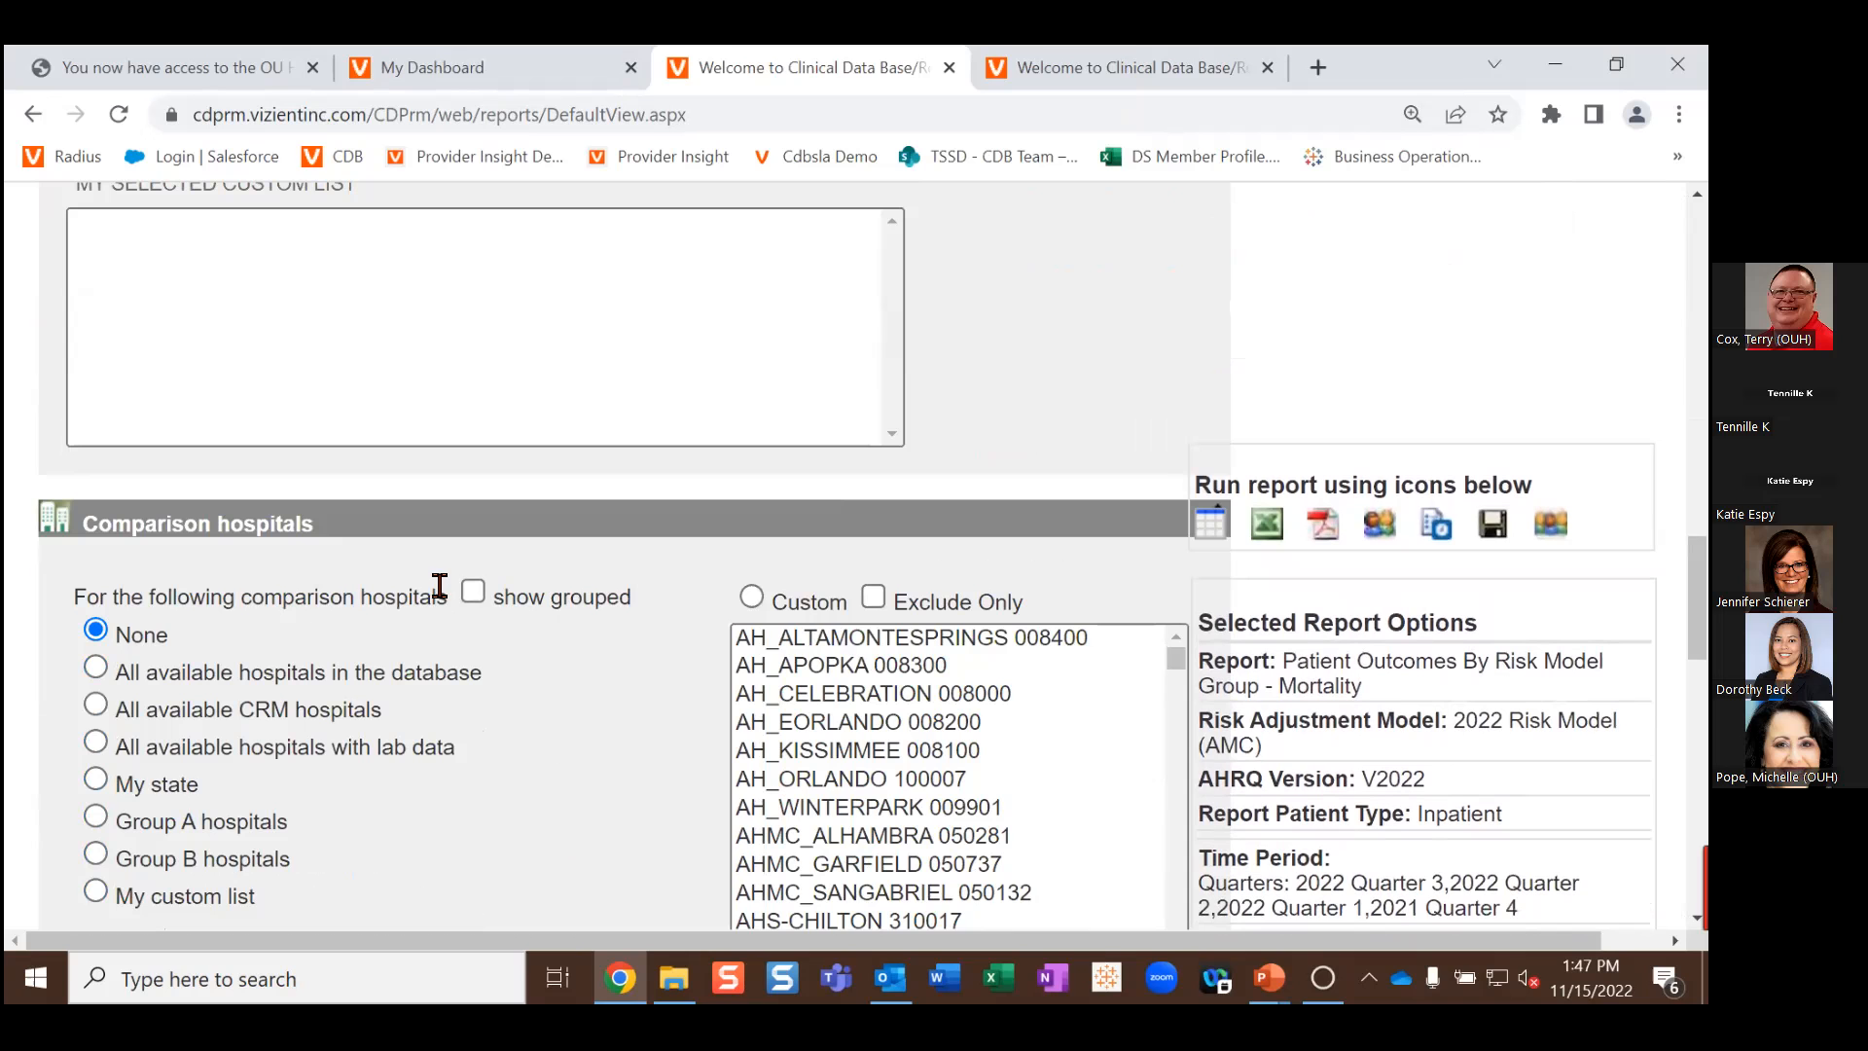
{"action": "scroll", "coordinate": [440, 586], "scroll_direction": "down", "scroll_amount": 5}
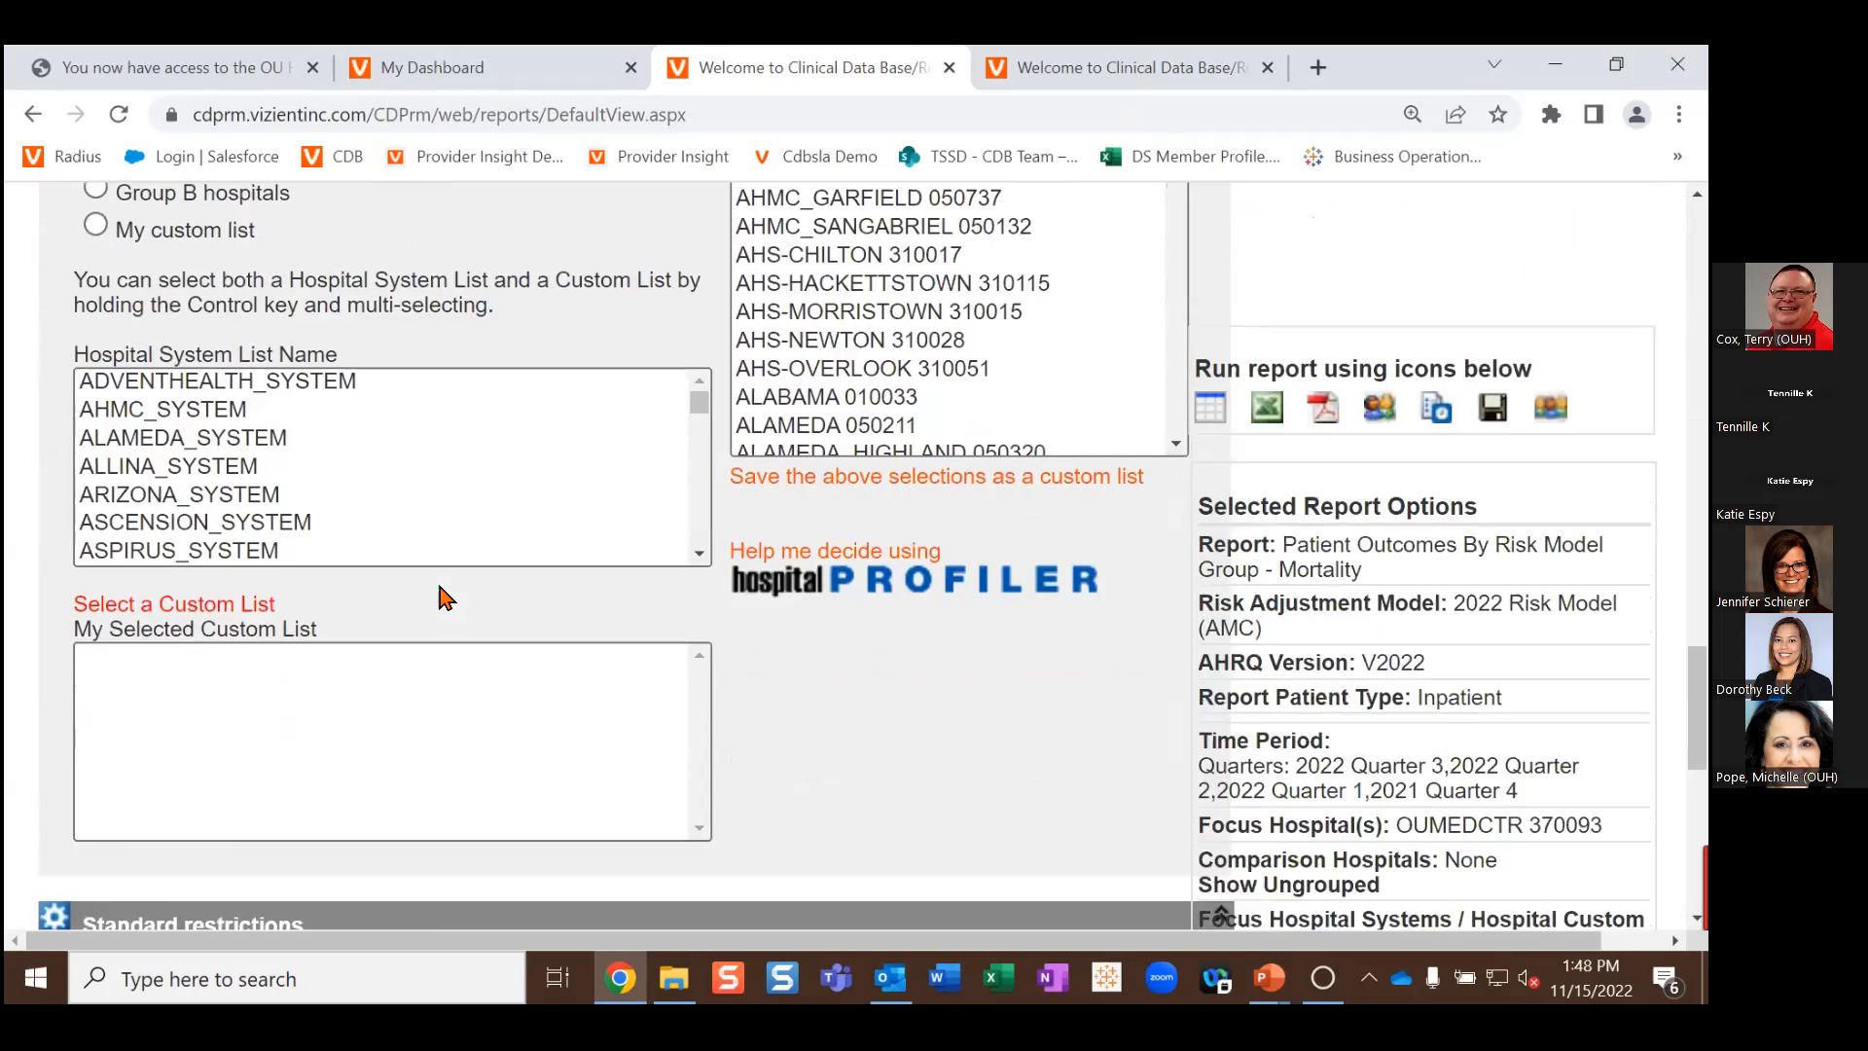
{"action": "scroll", "coordinate": [447, 598], "scroll_direction": "down", "scroll_amount": 3}
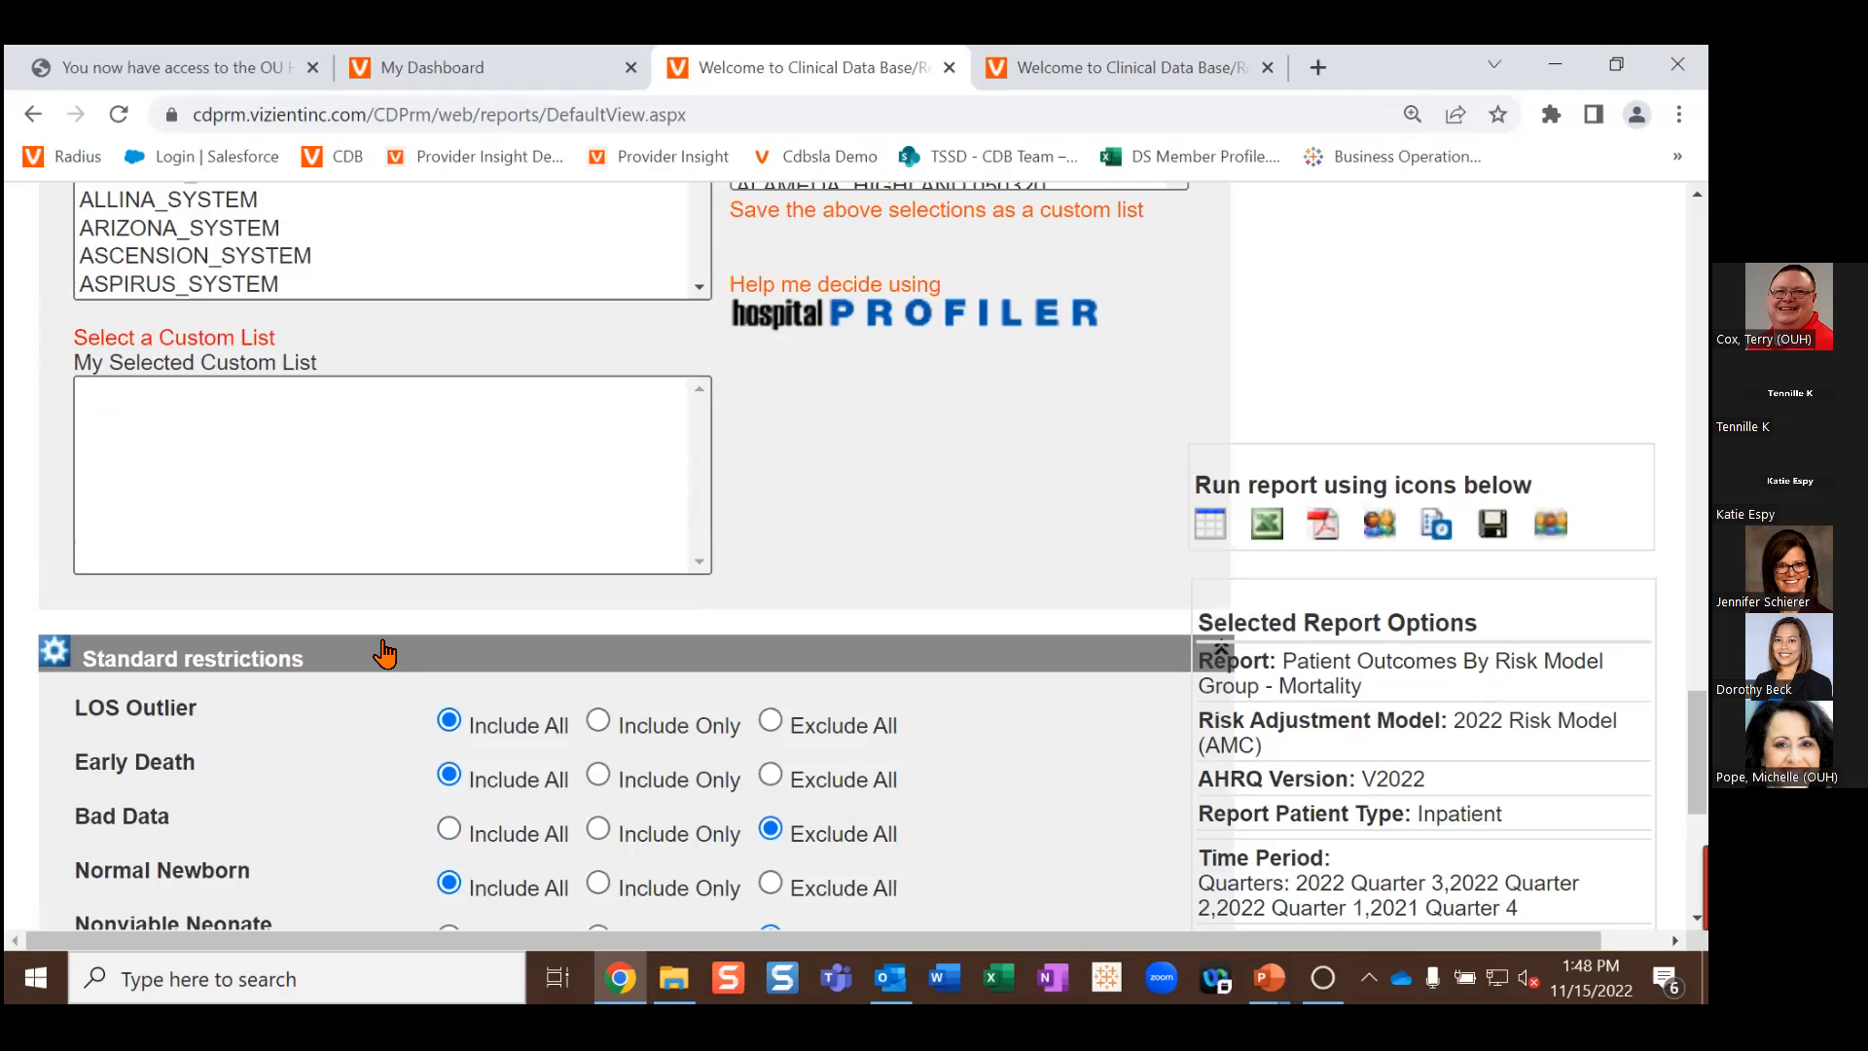
{"action": "scroll", "coordinate": [387, 654], "scroll_direction": "down", "scroll_amount": 1}
{"action": "scroll", "coordinate": [387, 650], "scroll_direction": "down", "scroll_amount": 7}
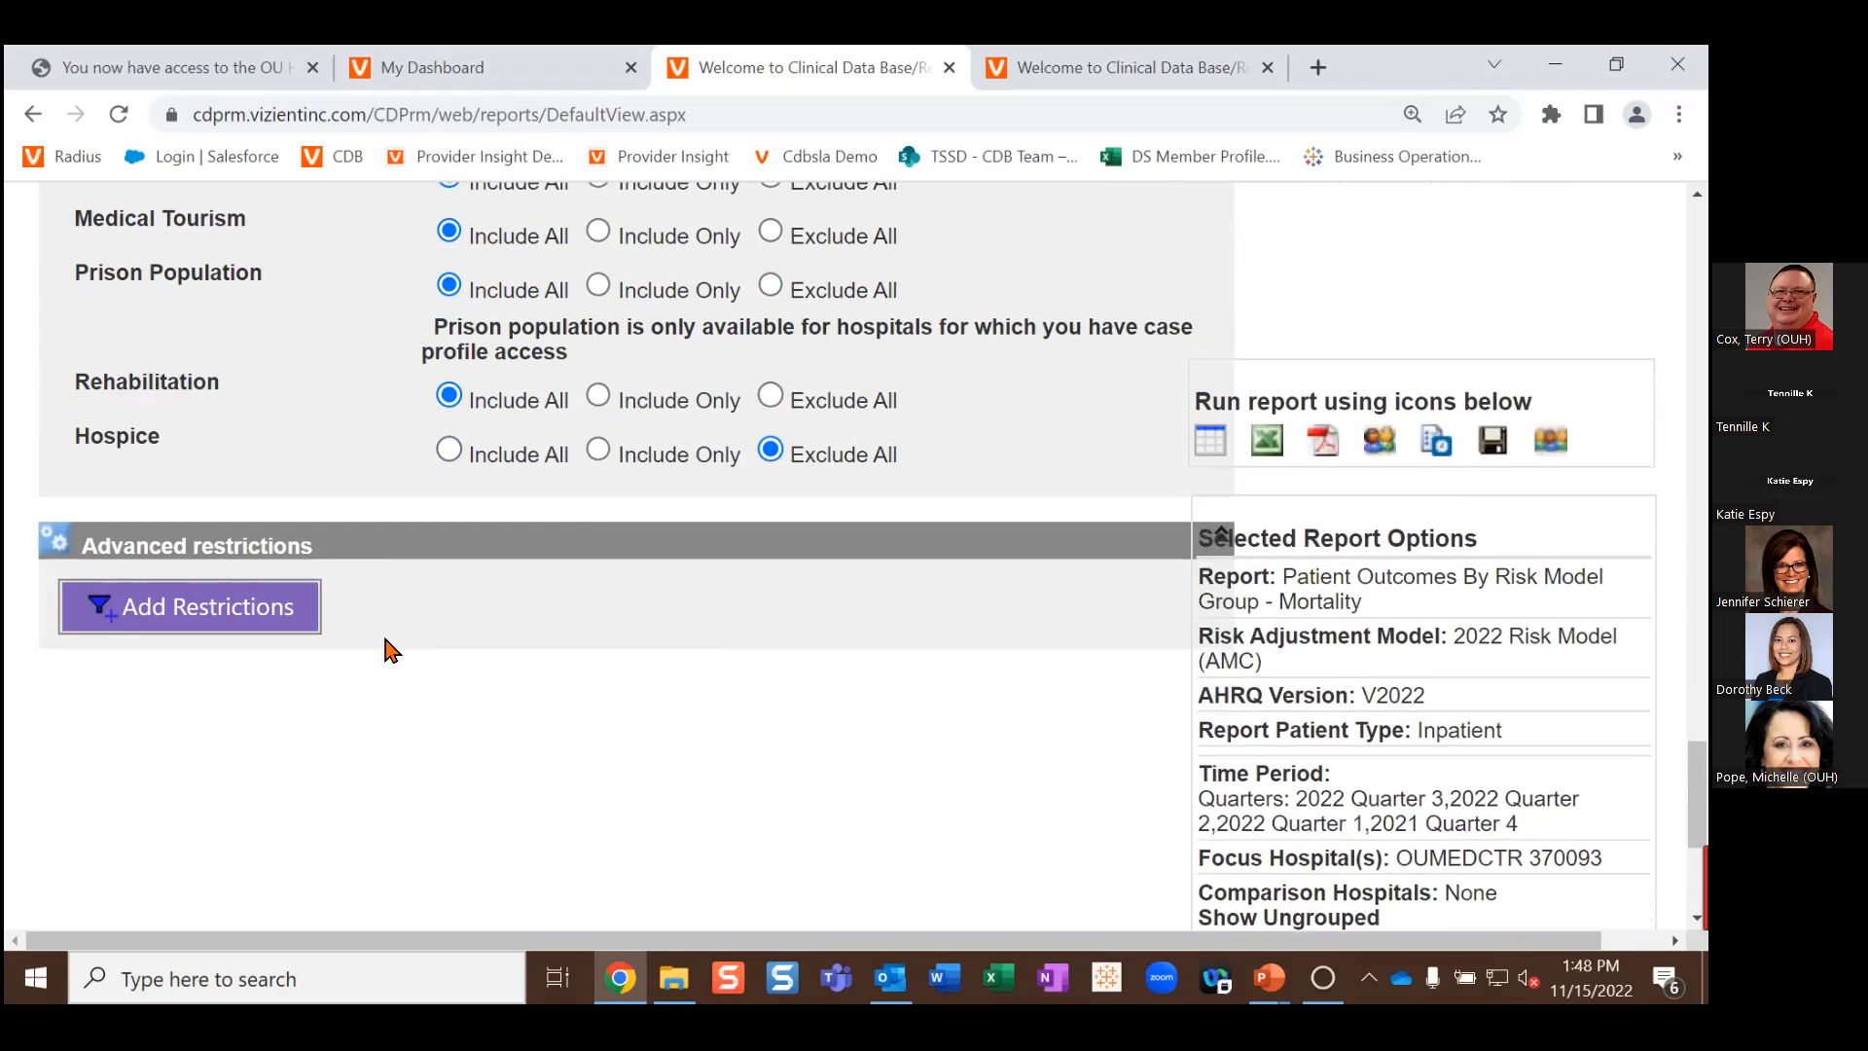
{"action": "left_click", "coordinate": [277, 623]}
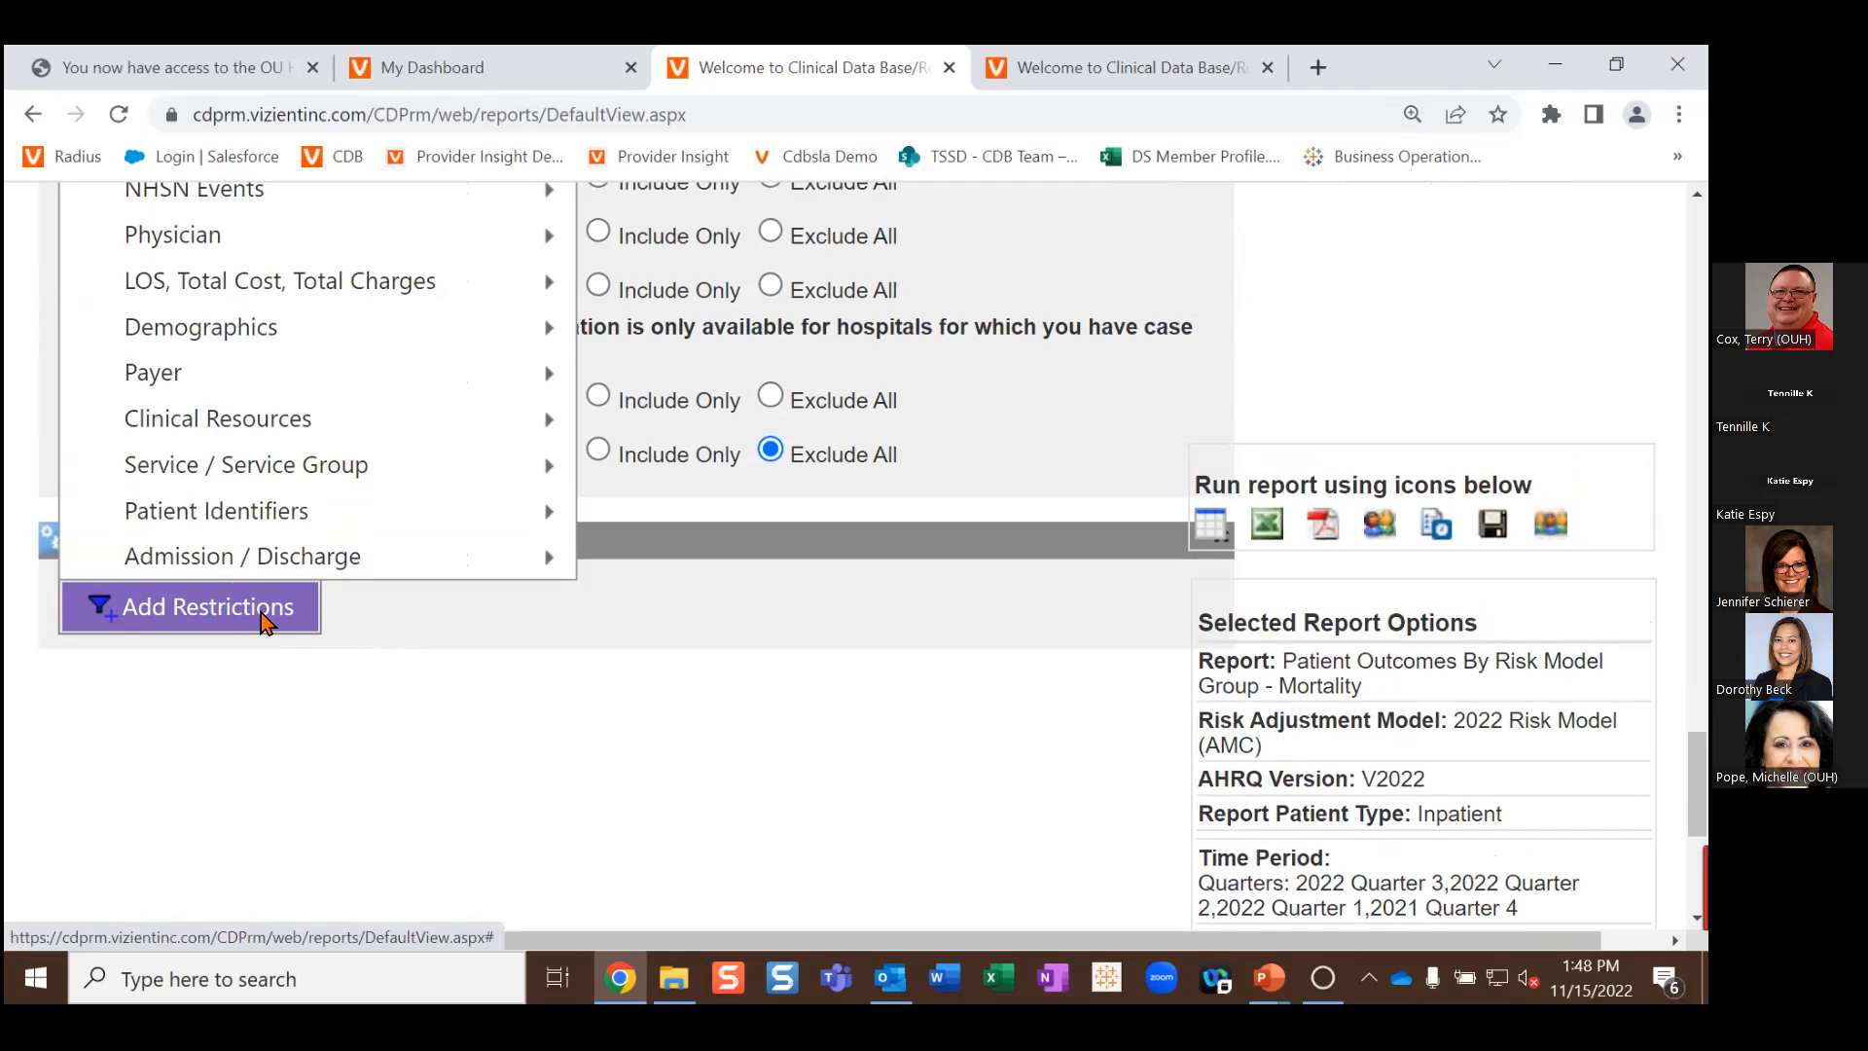
{"action": "scroll", "coordinate": [588, 725], "scroll_direction": "up", "scroll_amount": 1}
{"action": "left_click", "coordinate": [214, 747]}
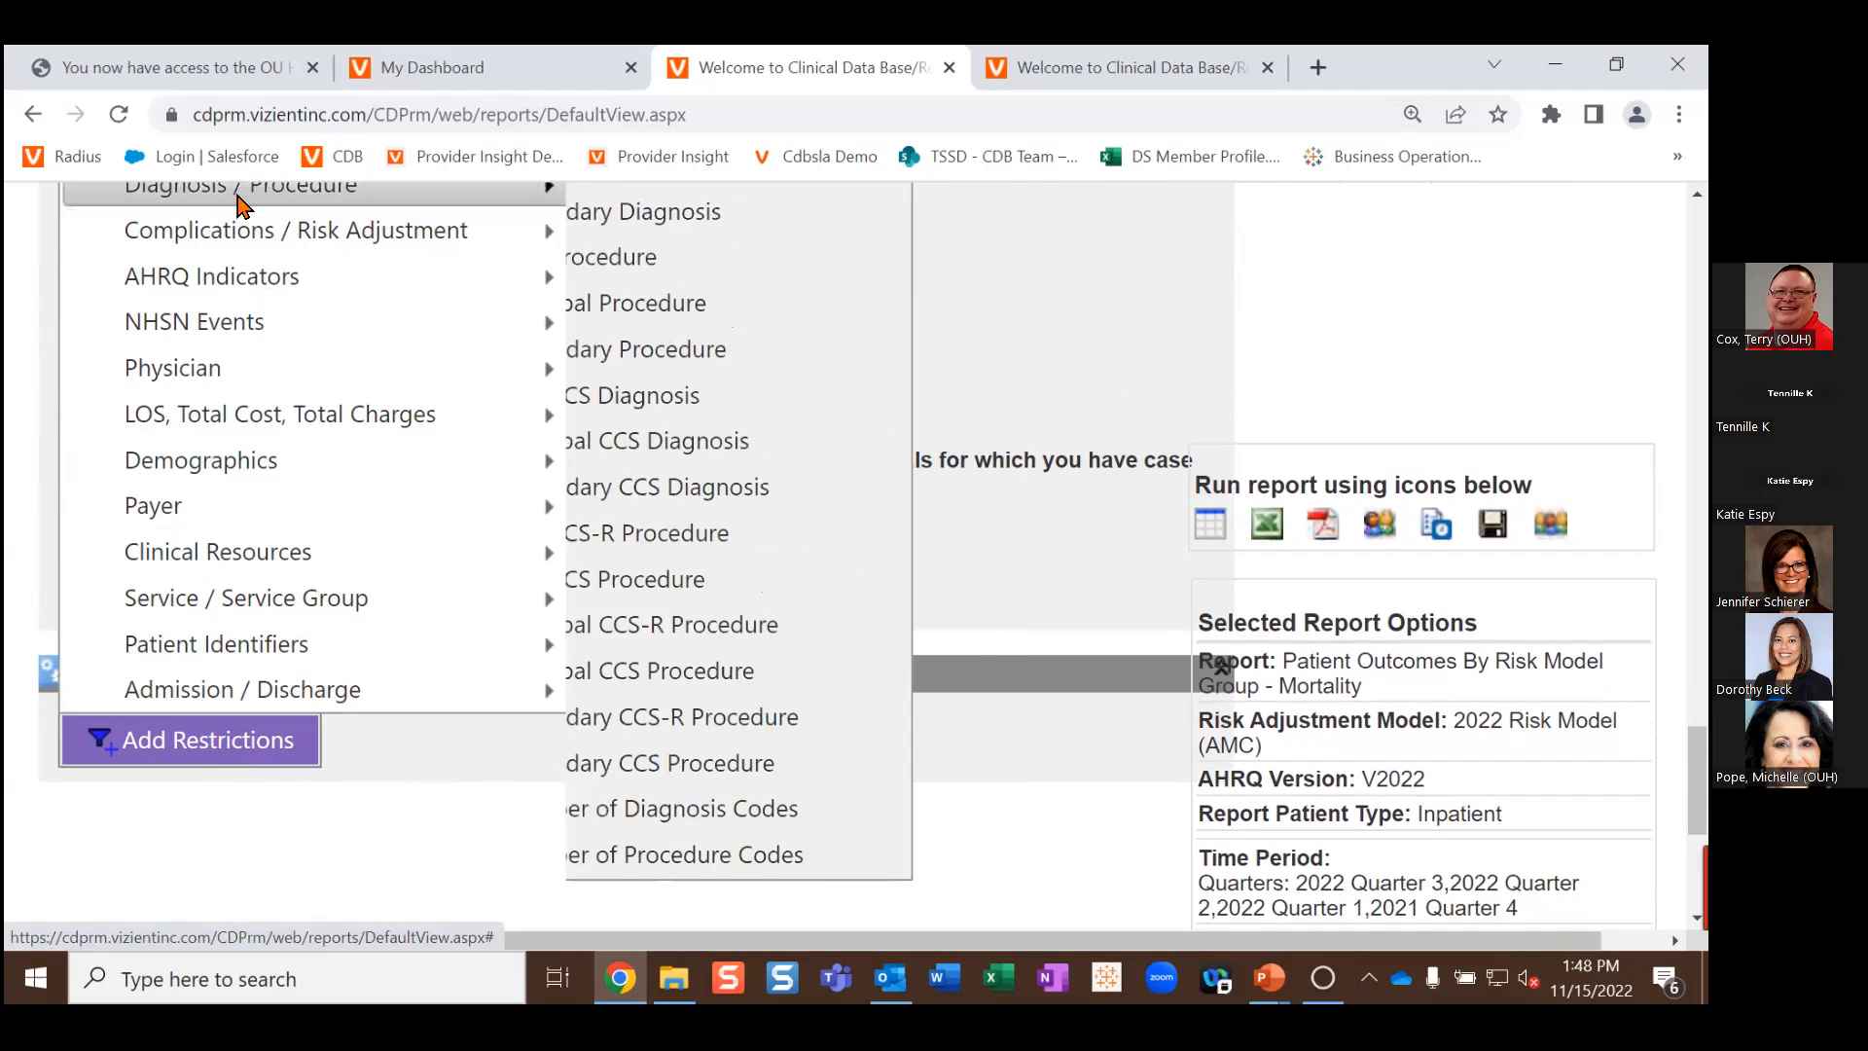
{"action": "mouse_move", "coordinate": [241, 199]}
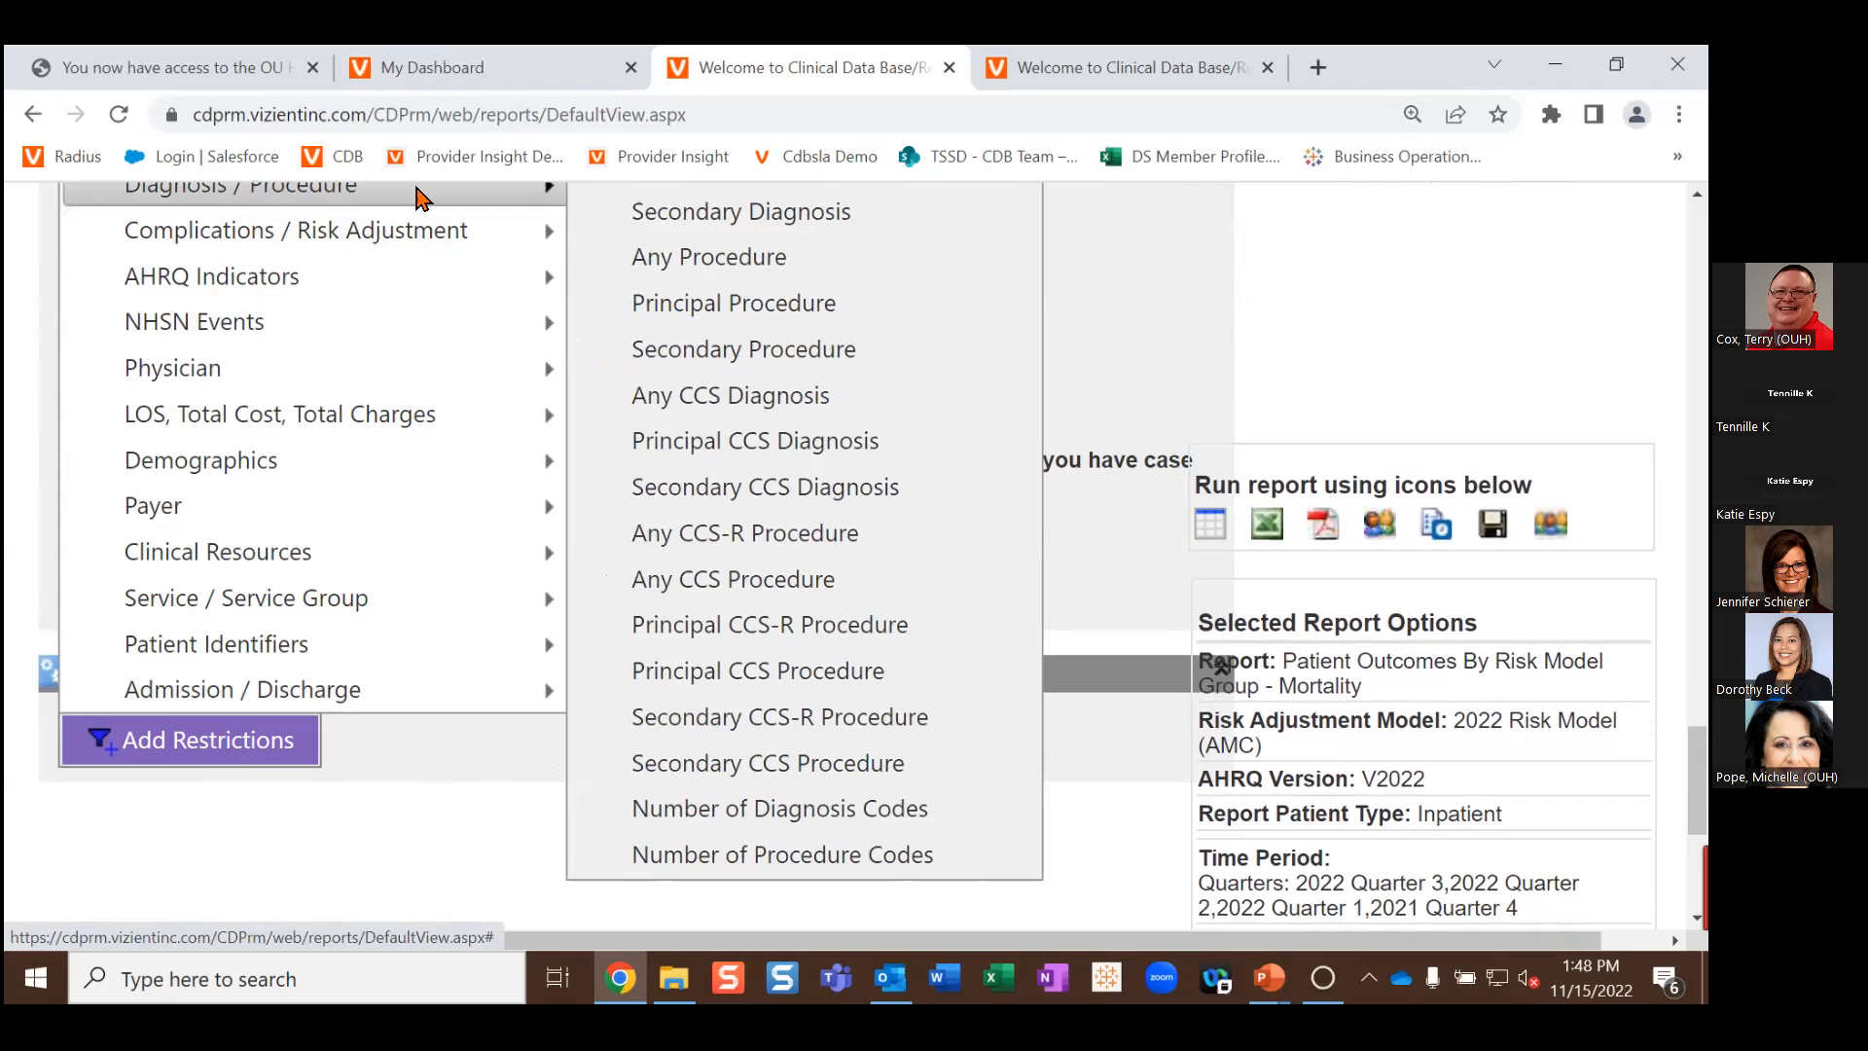
{"action": "scroll", "coordinate": [671, 265], "scroll_direction": "up", "scroll_amount": 1}
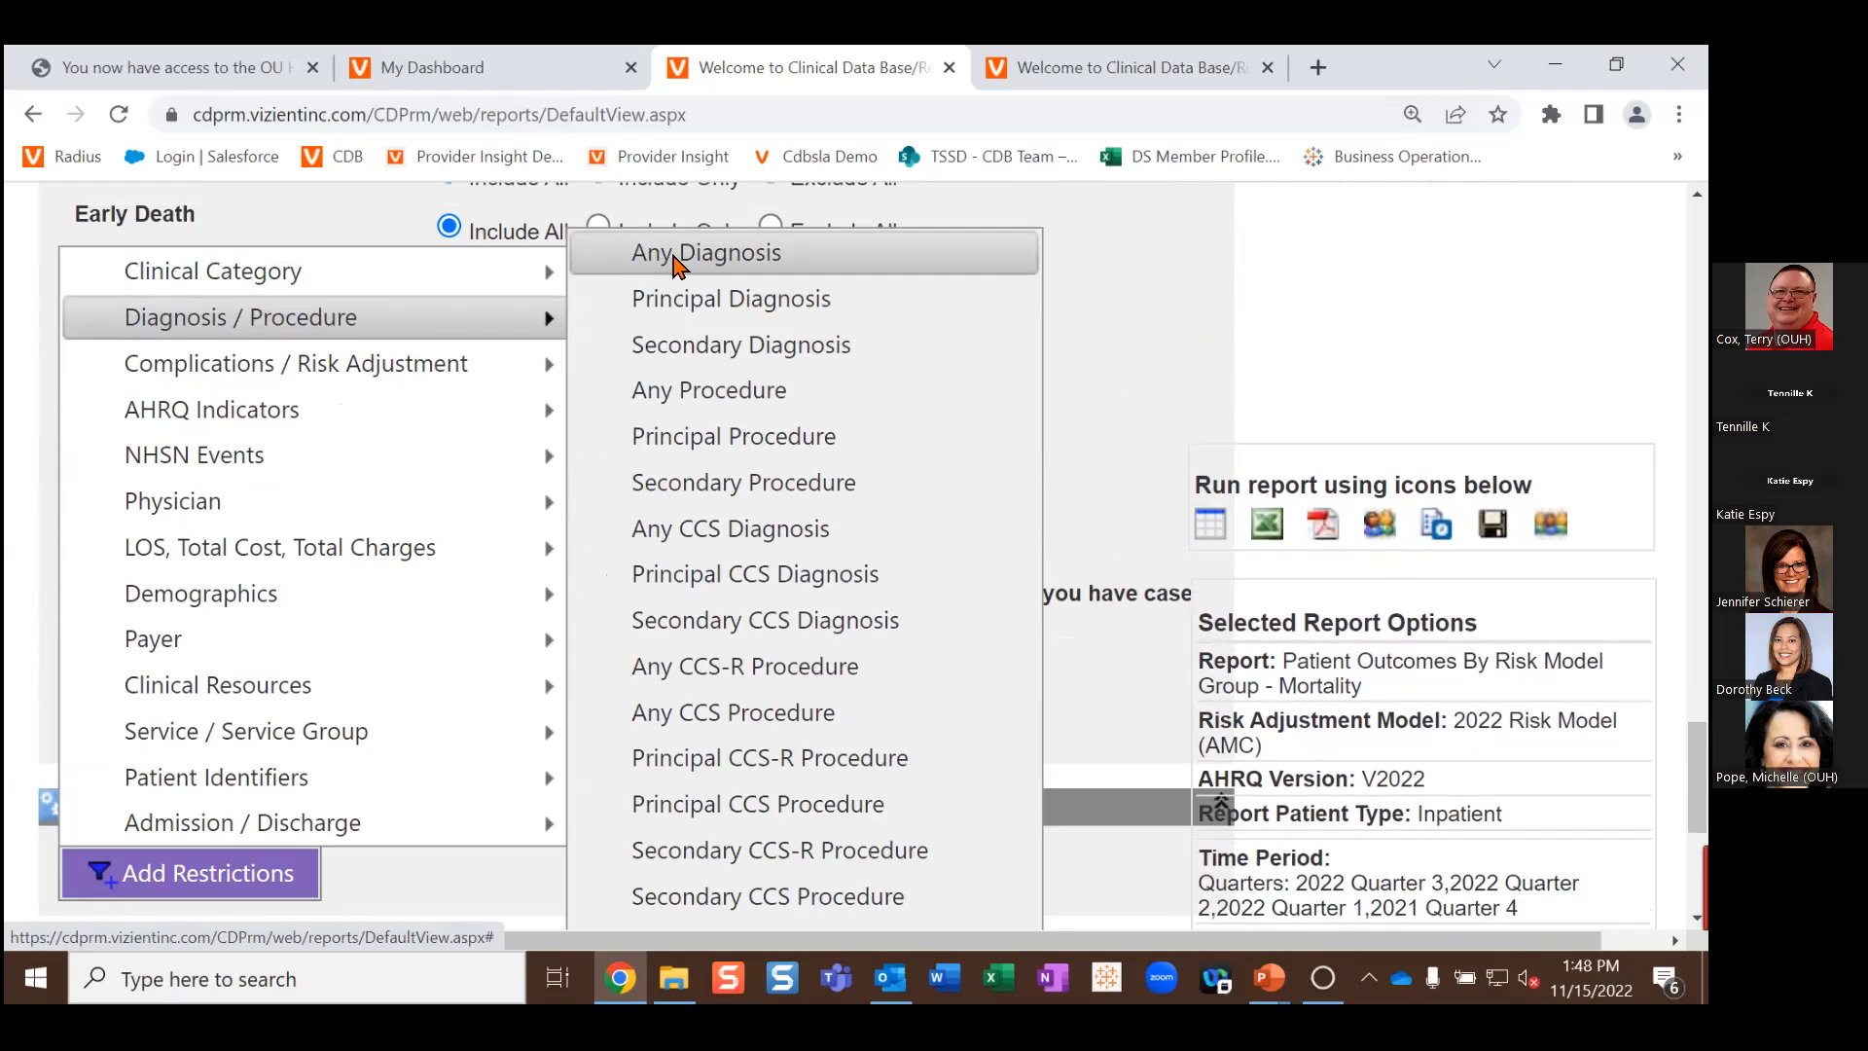
{"action": "left_click", "coordinate": [674, 263]}
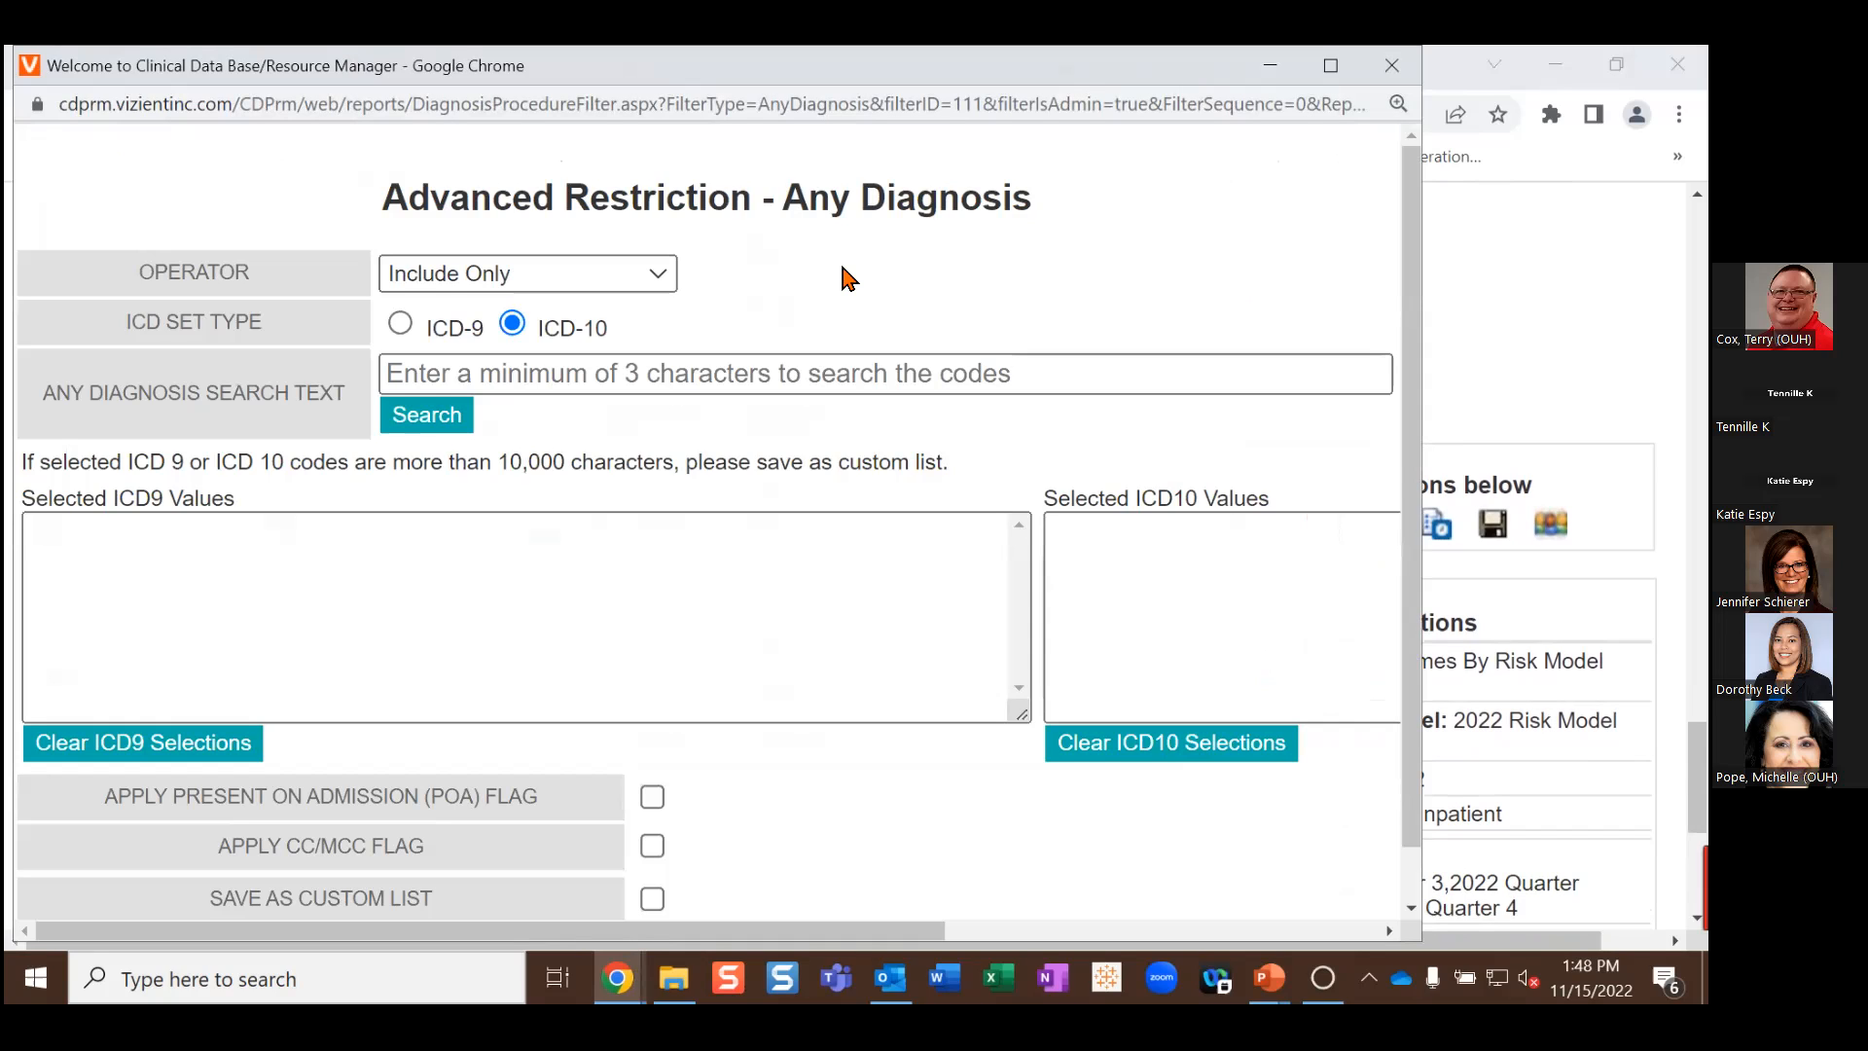
Step: Set the Any Diagnosis operator to In Custom List and search custom lists for 'malnutrition'
{"action": "left_click", "coordinate": [658, 282]}
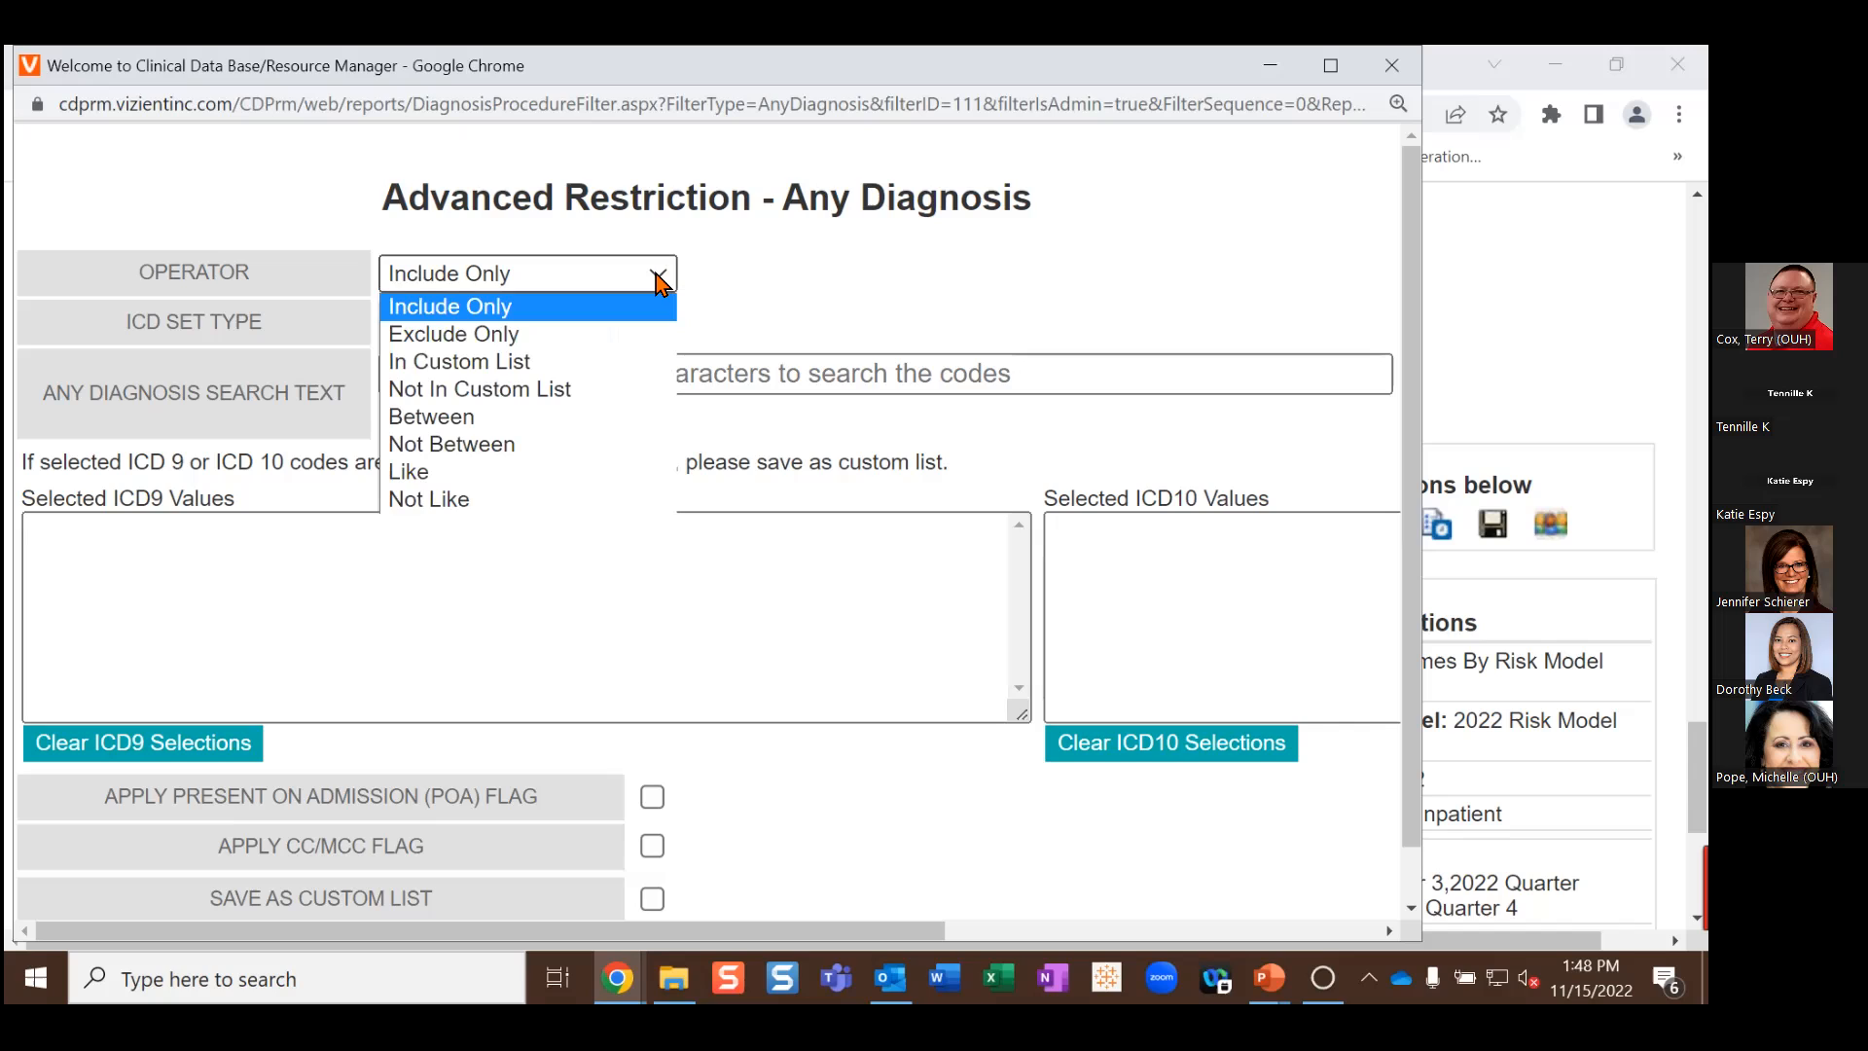
{"action": "left_click", "coordinate": [607, 368]}
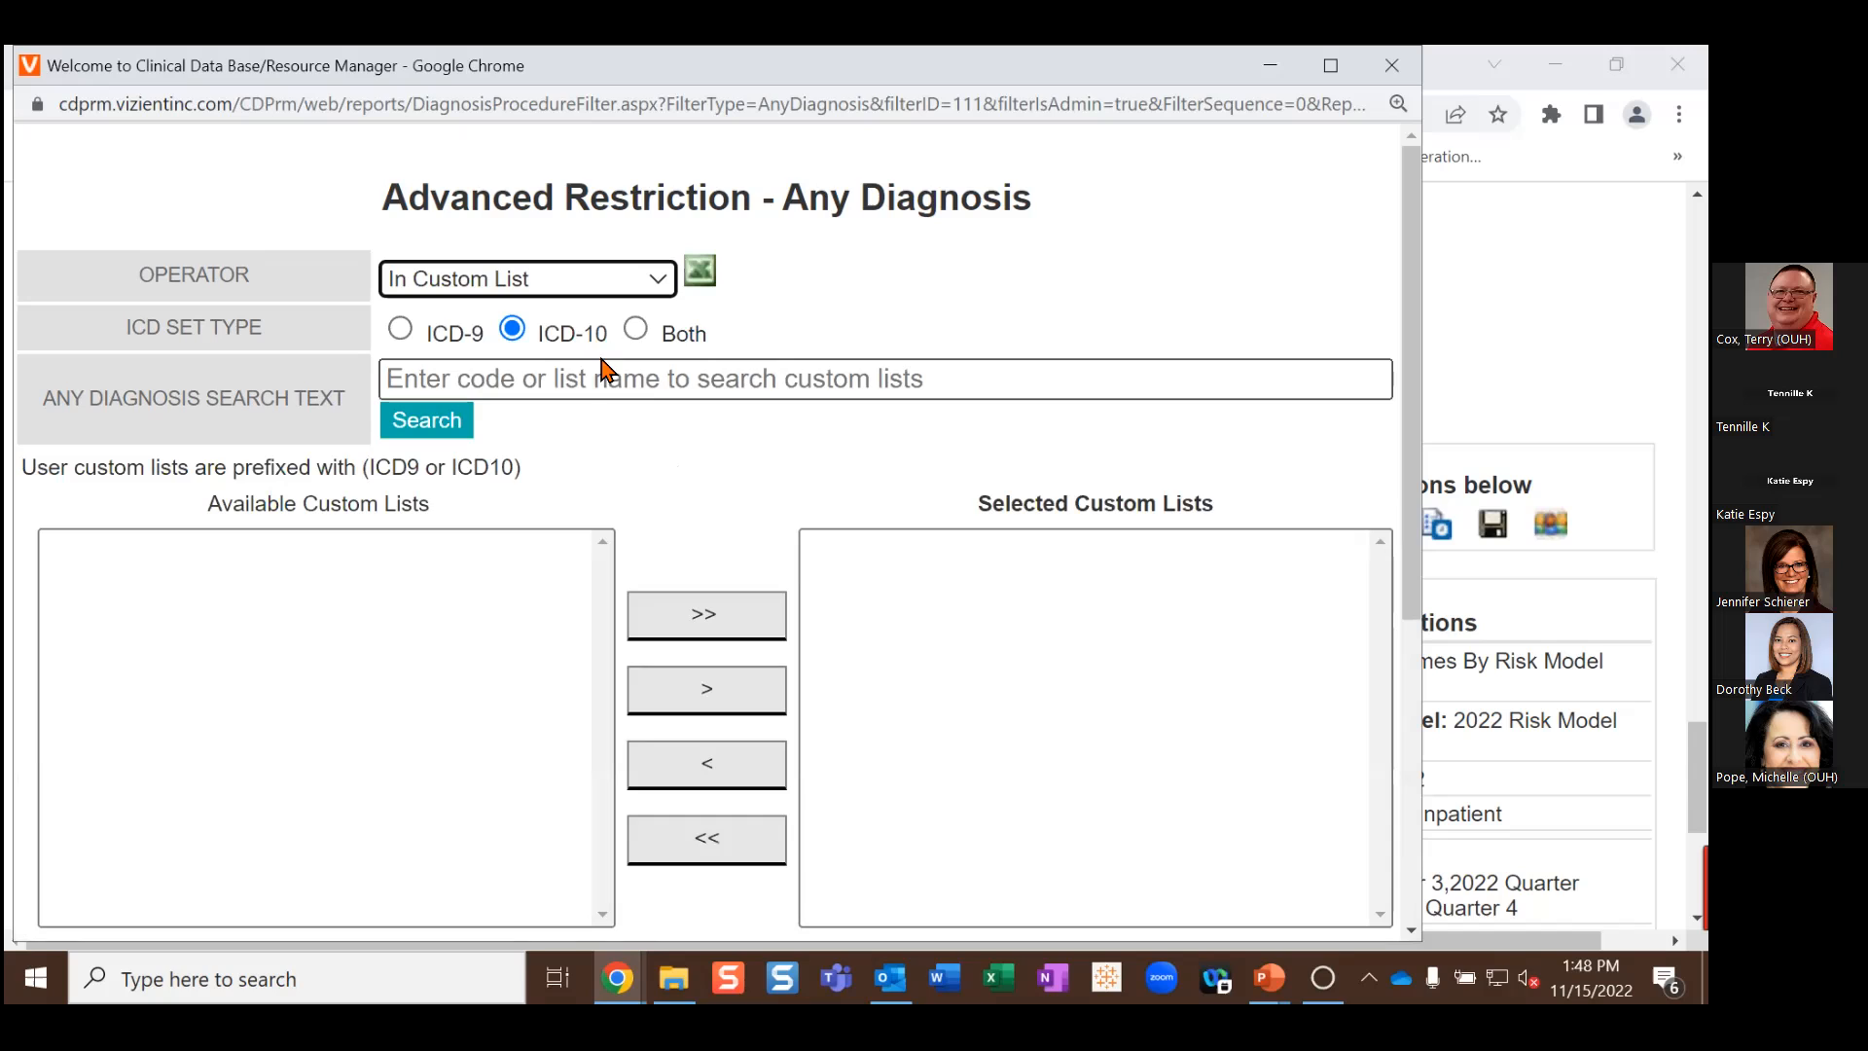
{"action": "left_click", "coordinate": [516, 380]}
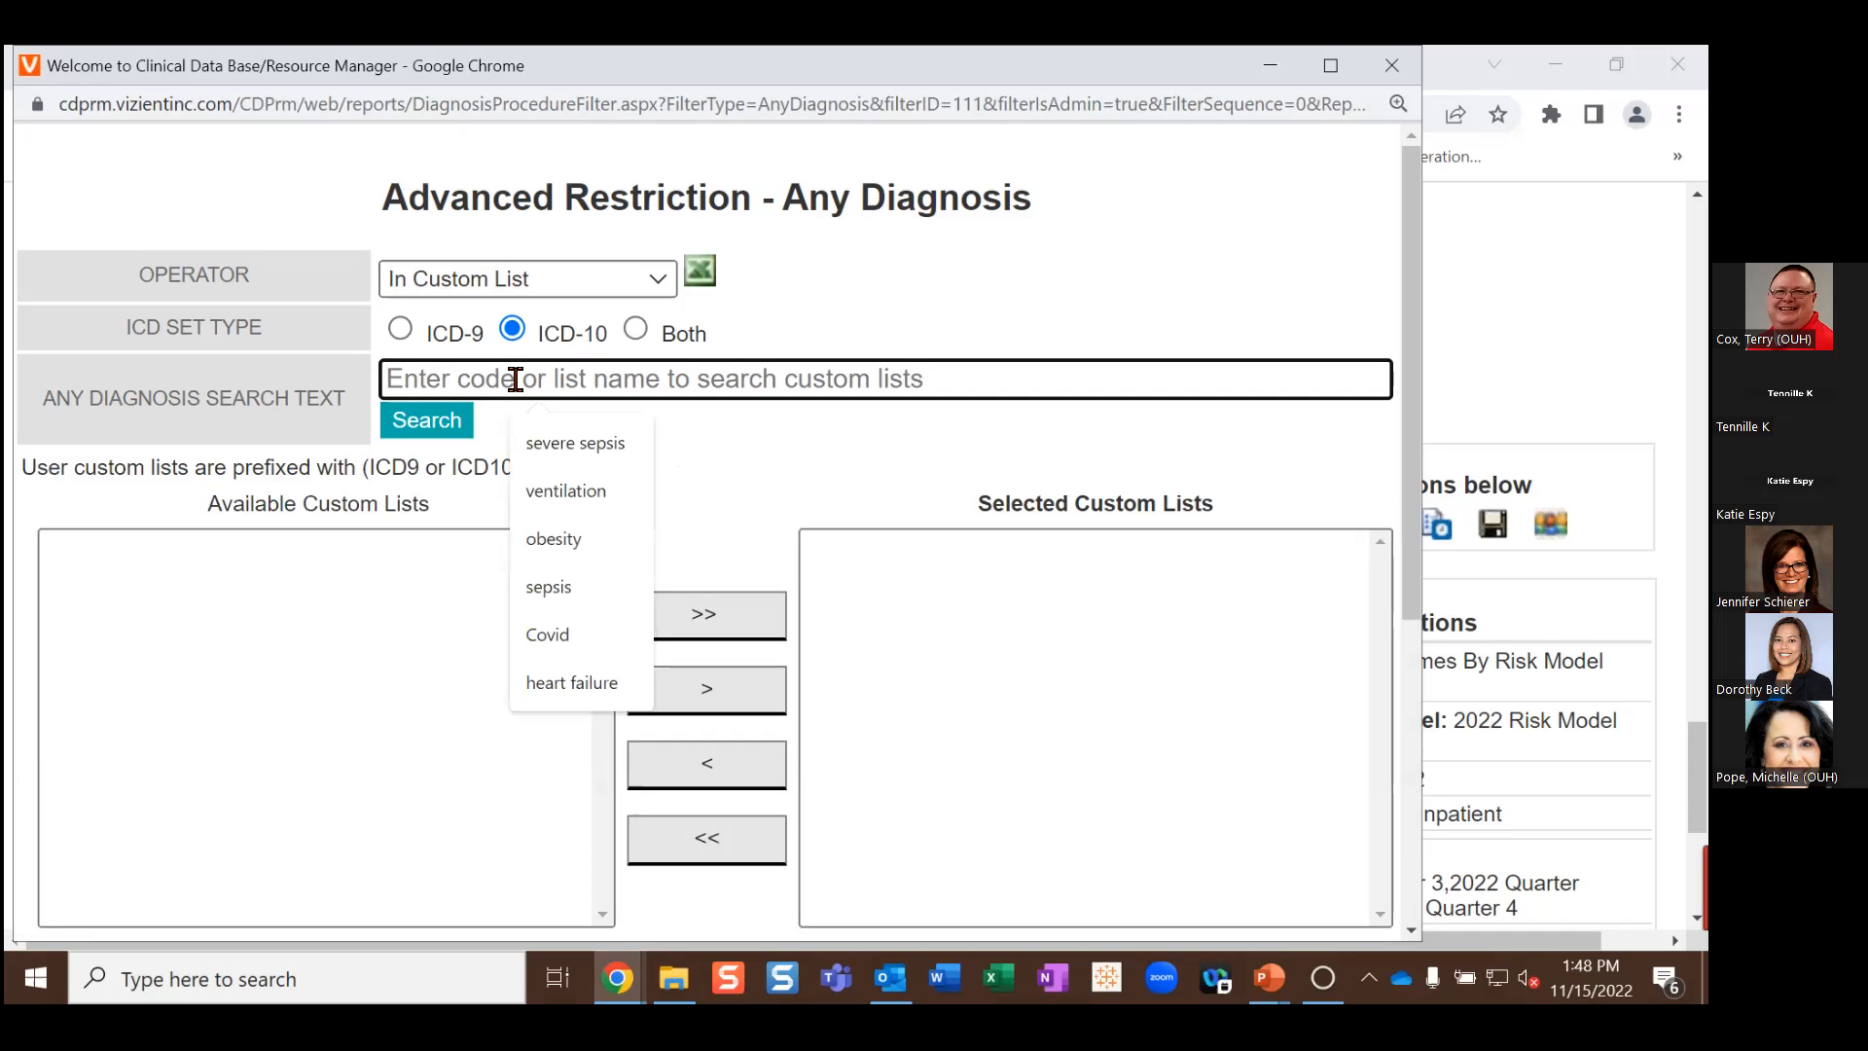
{"action": "type", "text": "mal"}
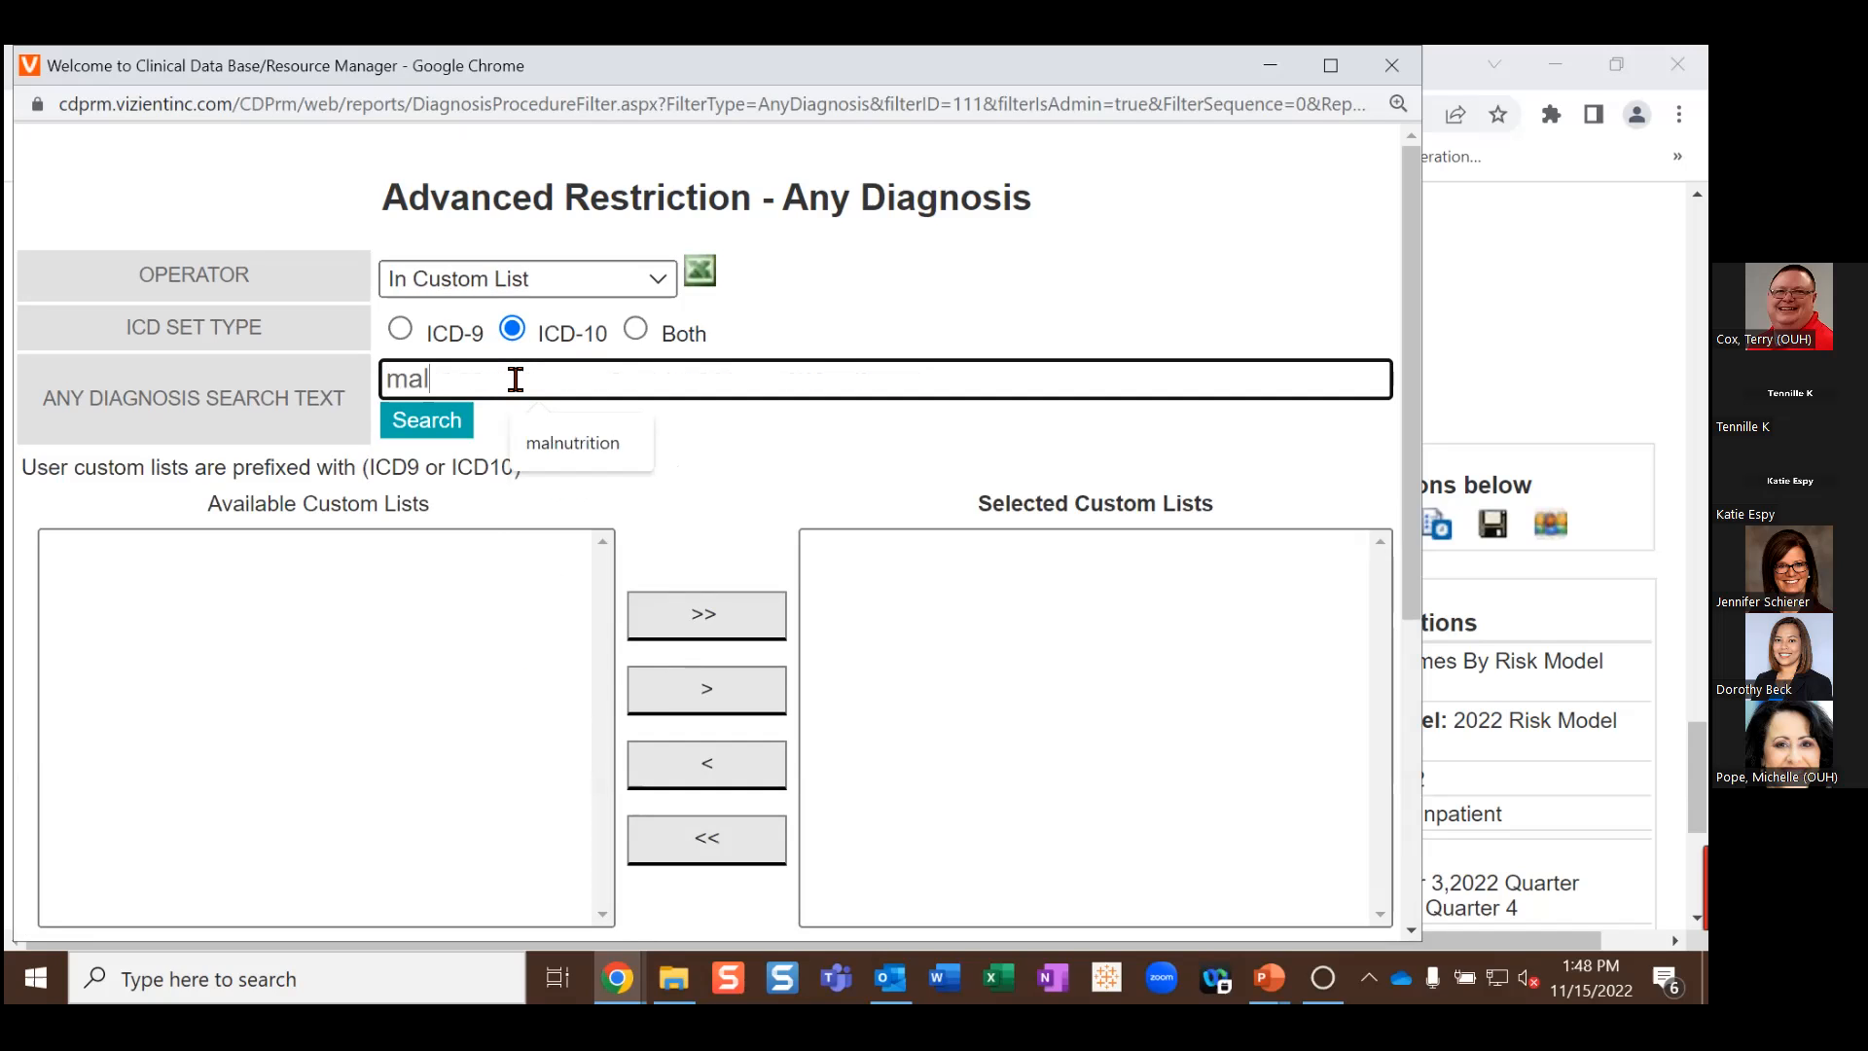
{"action": "type", "text": "nutrition"}
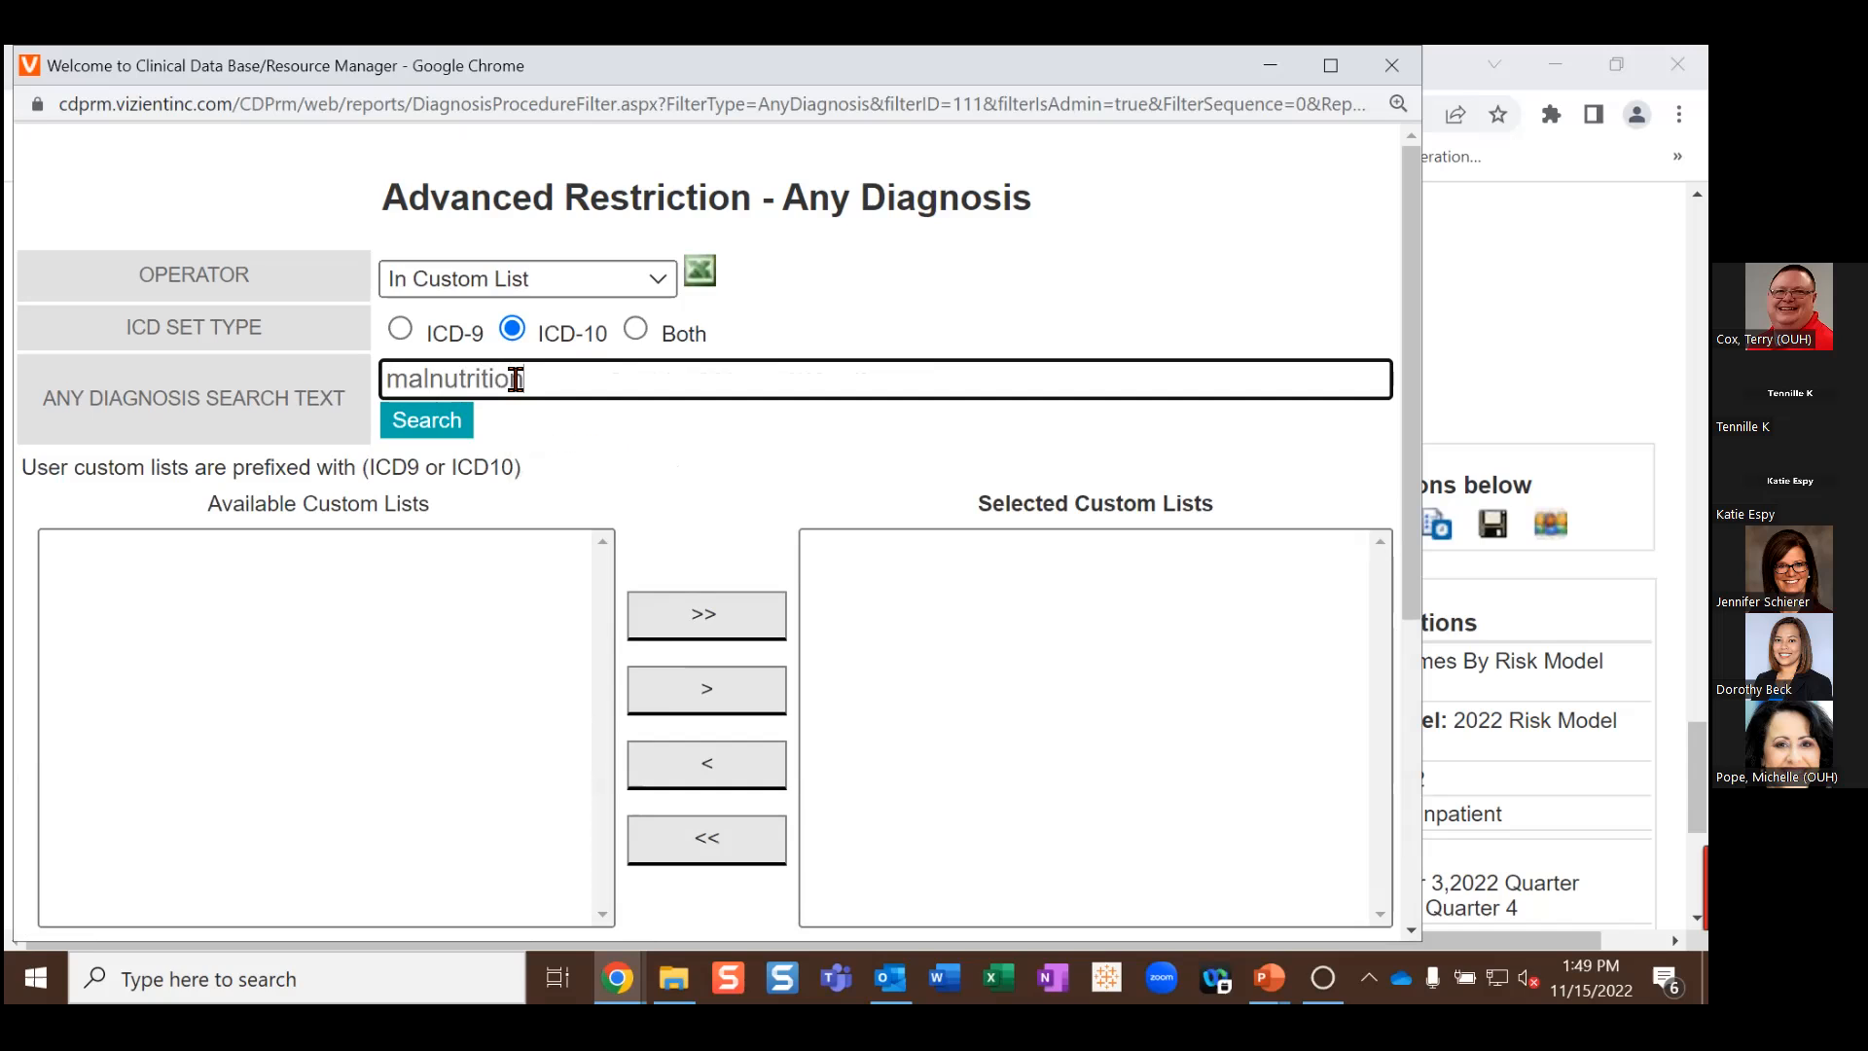
{"action": "key", "text": "Return"}
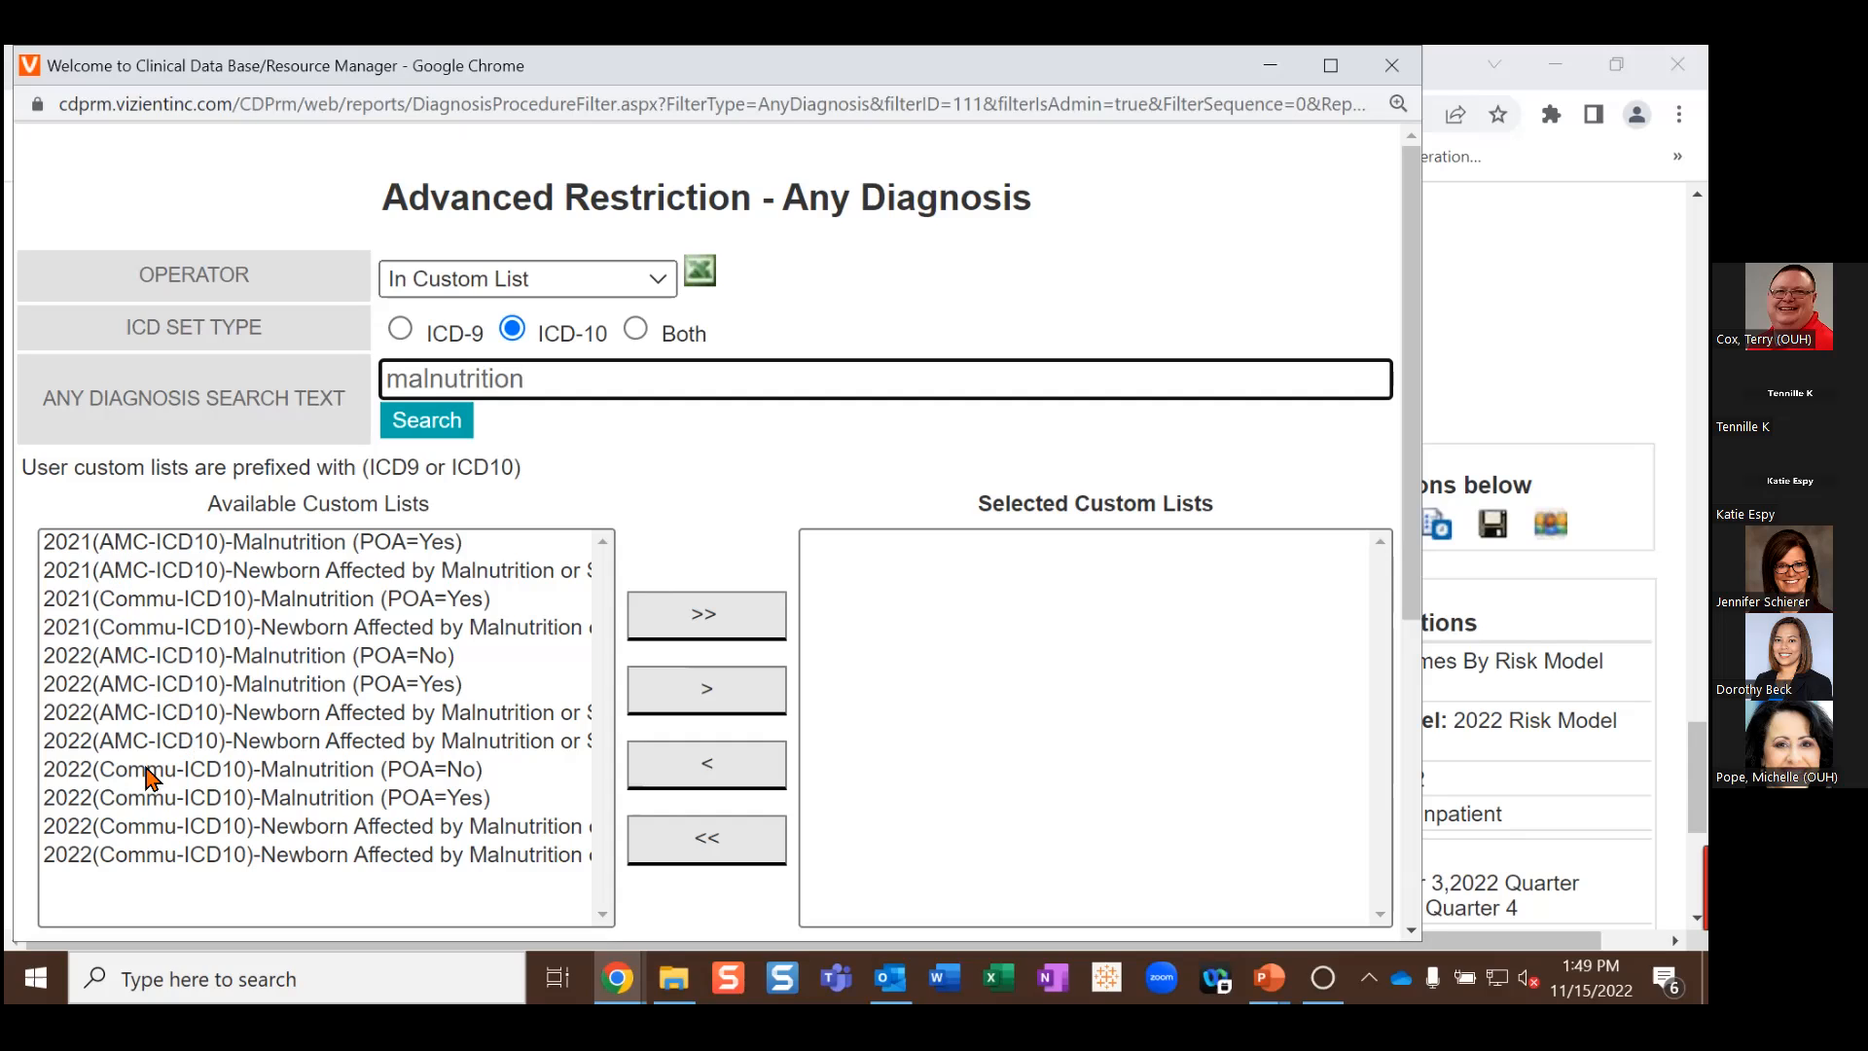
Step: Select the 2022(AMC-ICD10)-Malnutrition (POA=No) and (POA=Yes) custom lists
{"action": "left_click", "coordinate": [172, 658]}
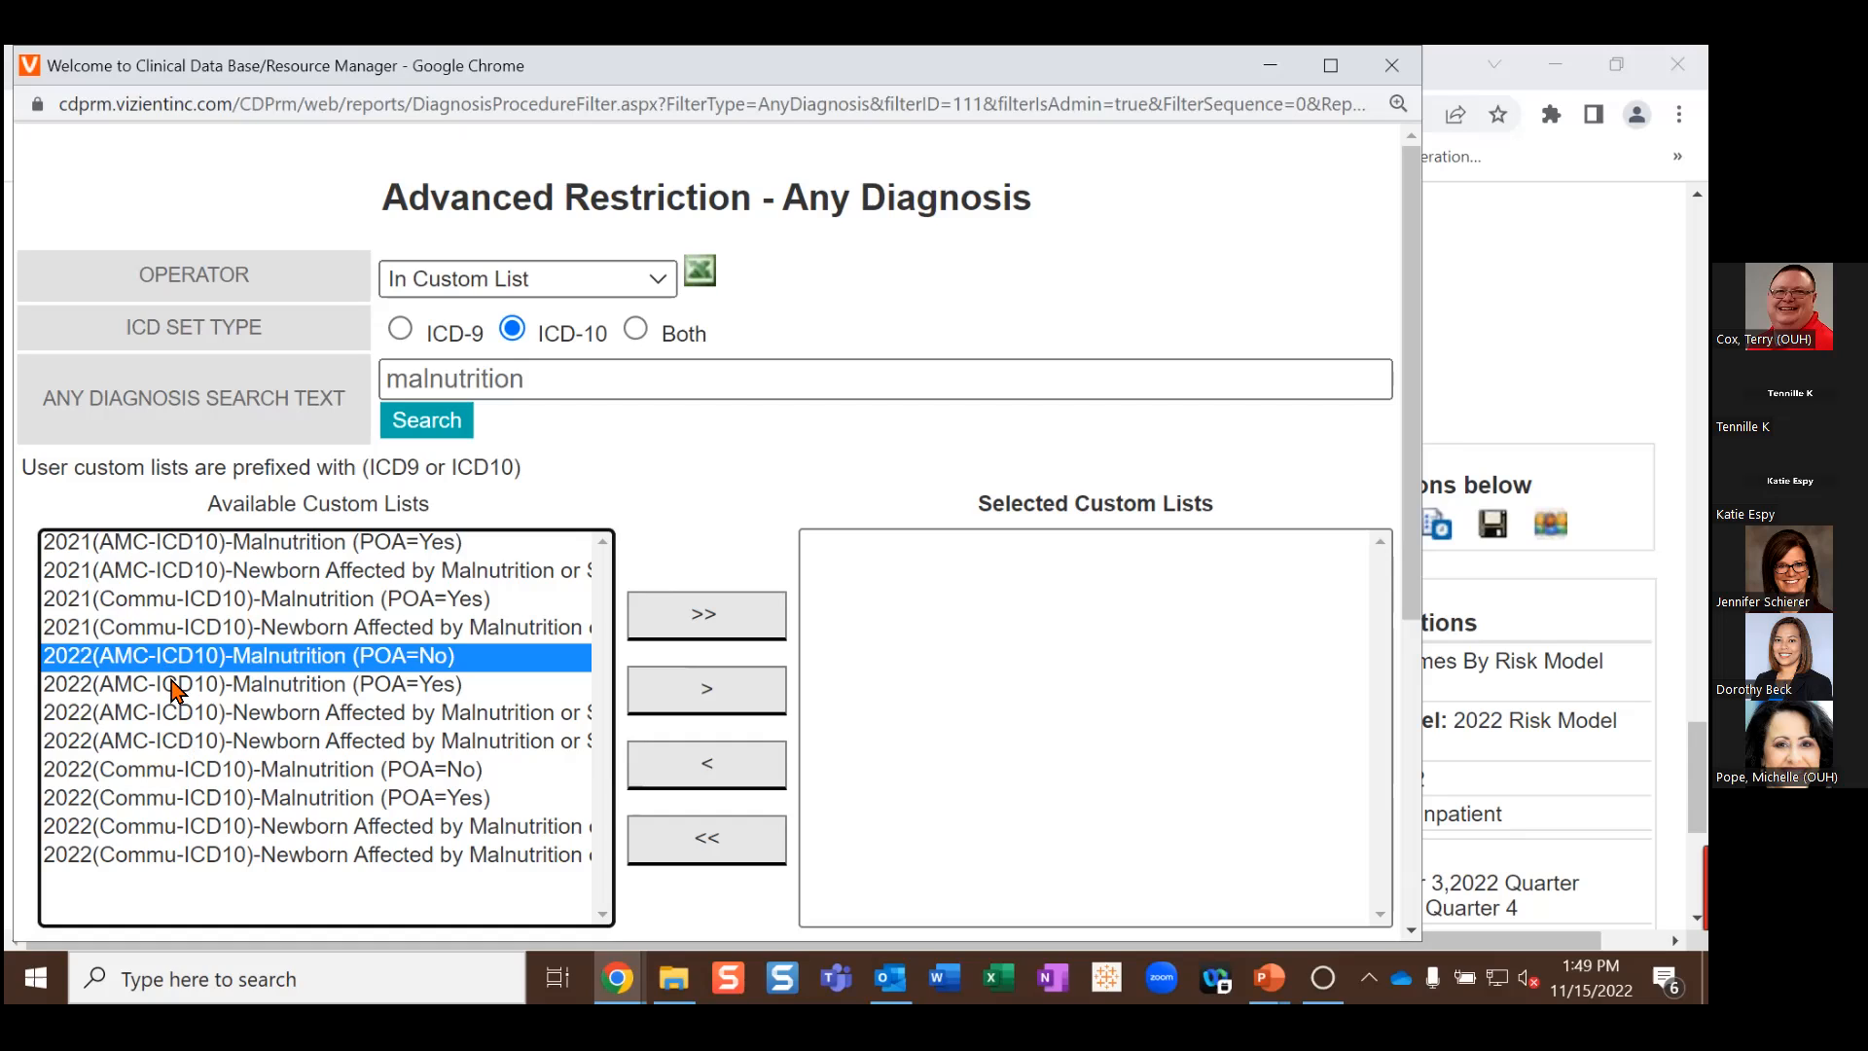
{"action": "left_click", "coordinate": [175, 686], "text": "ctrl"}
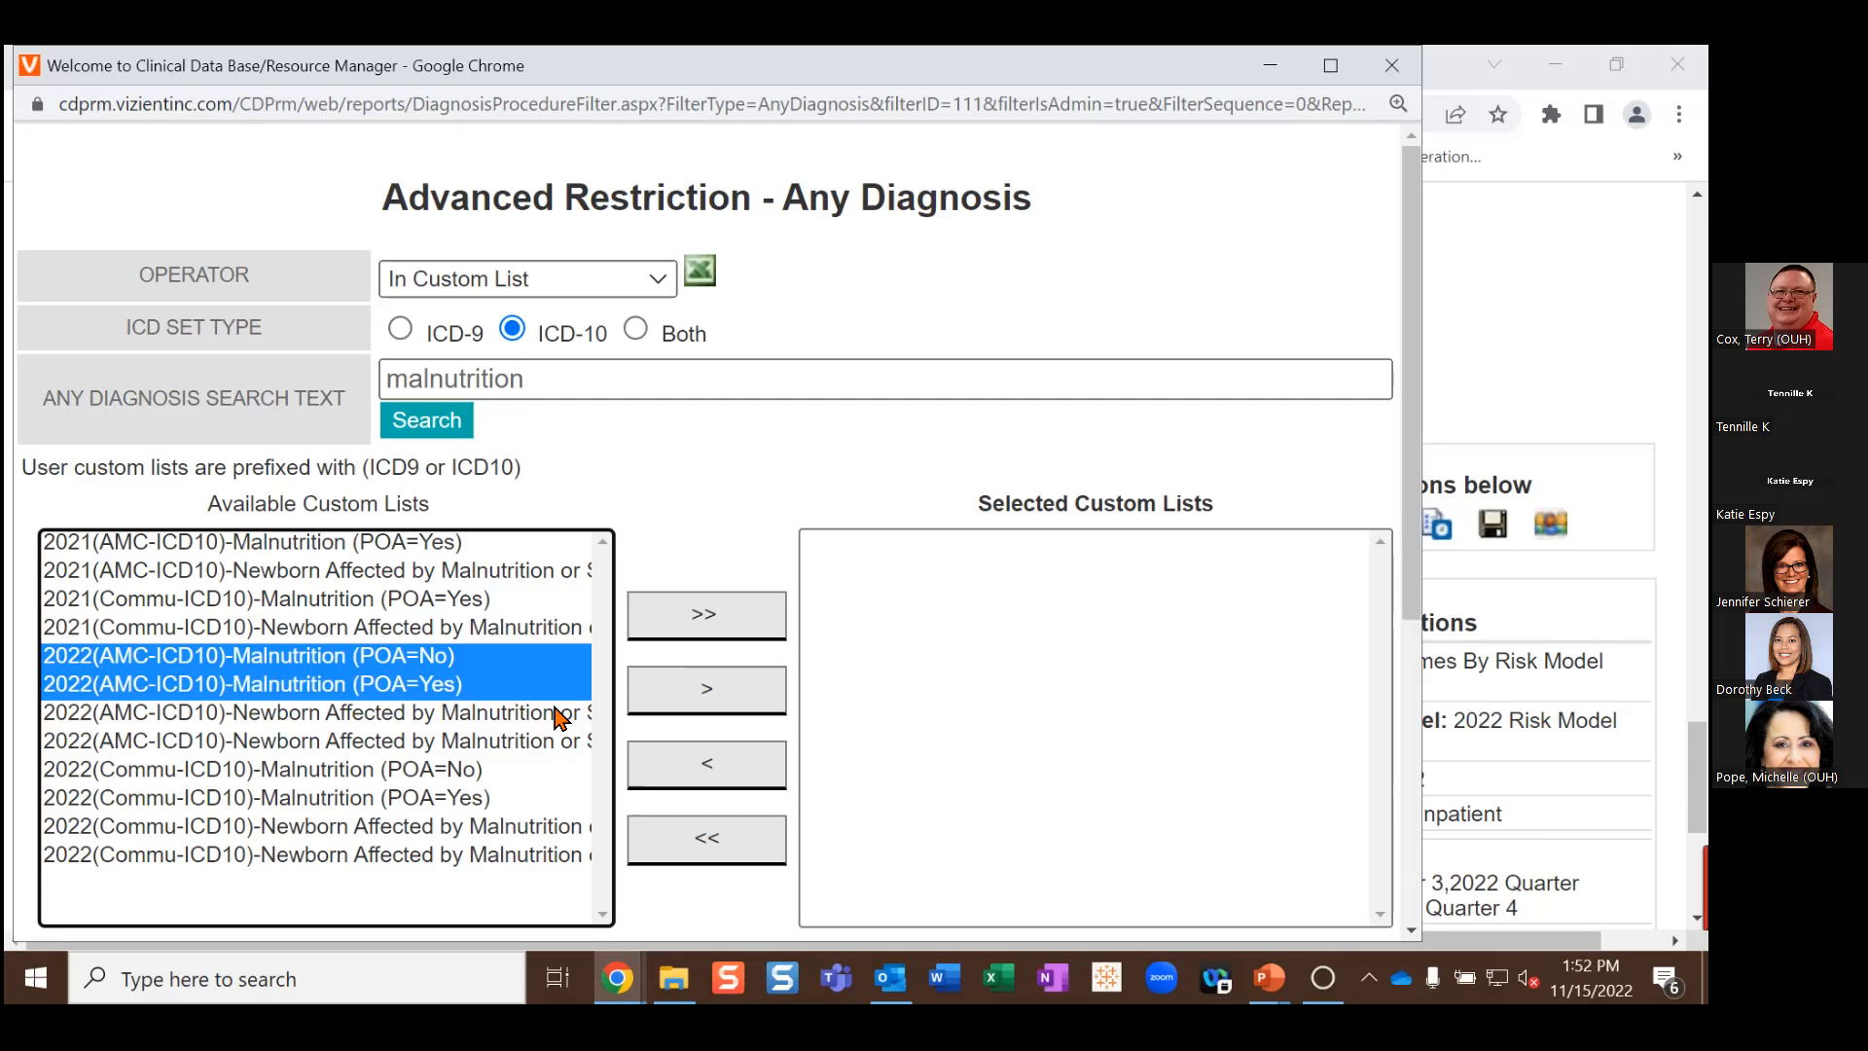
Step: Move both 2022 AMC-ICD10 Malnutrition lists into Selected Custom Lists
{"action": "left_click", "coordinate": [709, 691]}
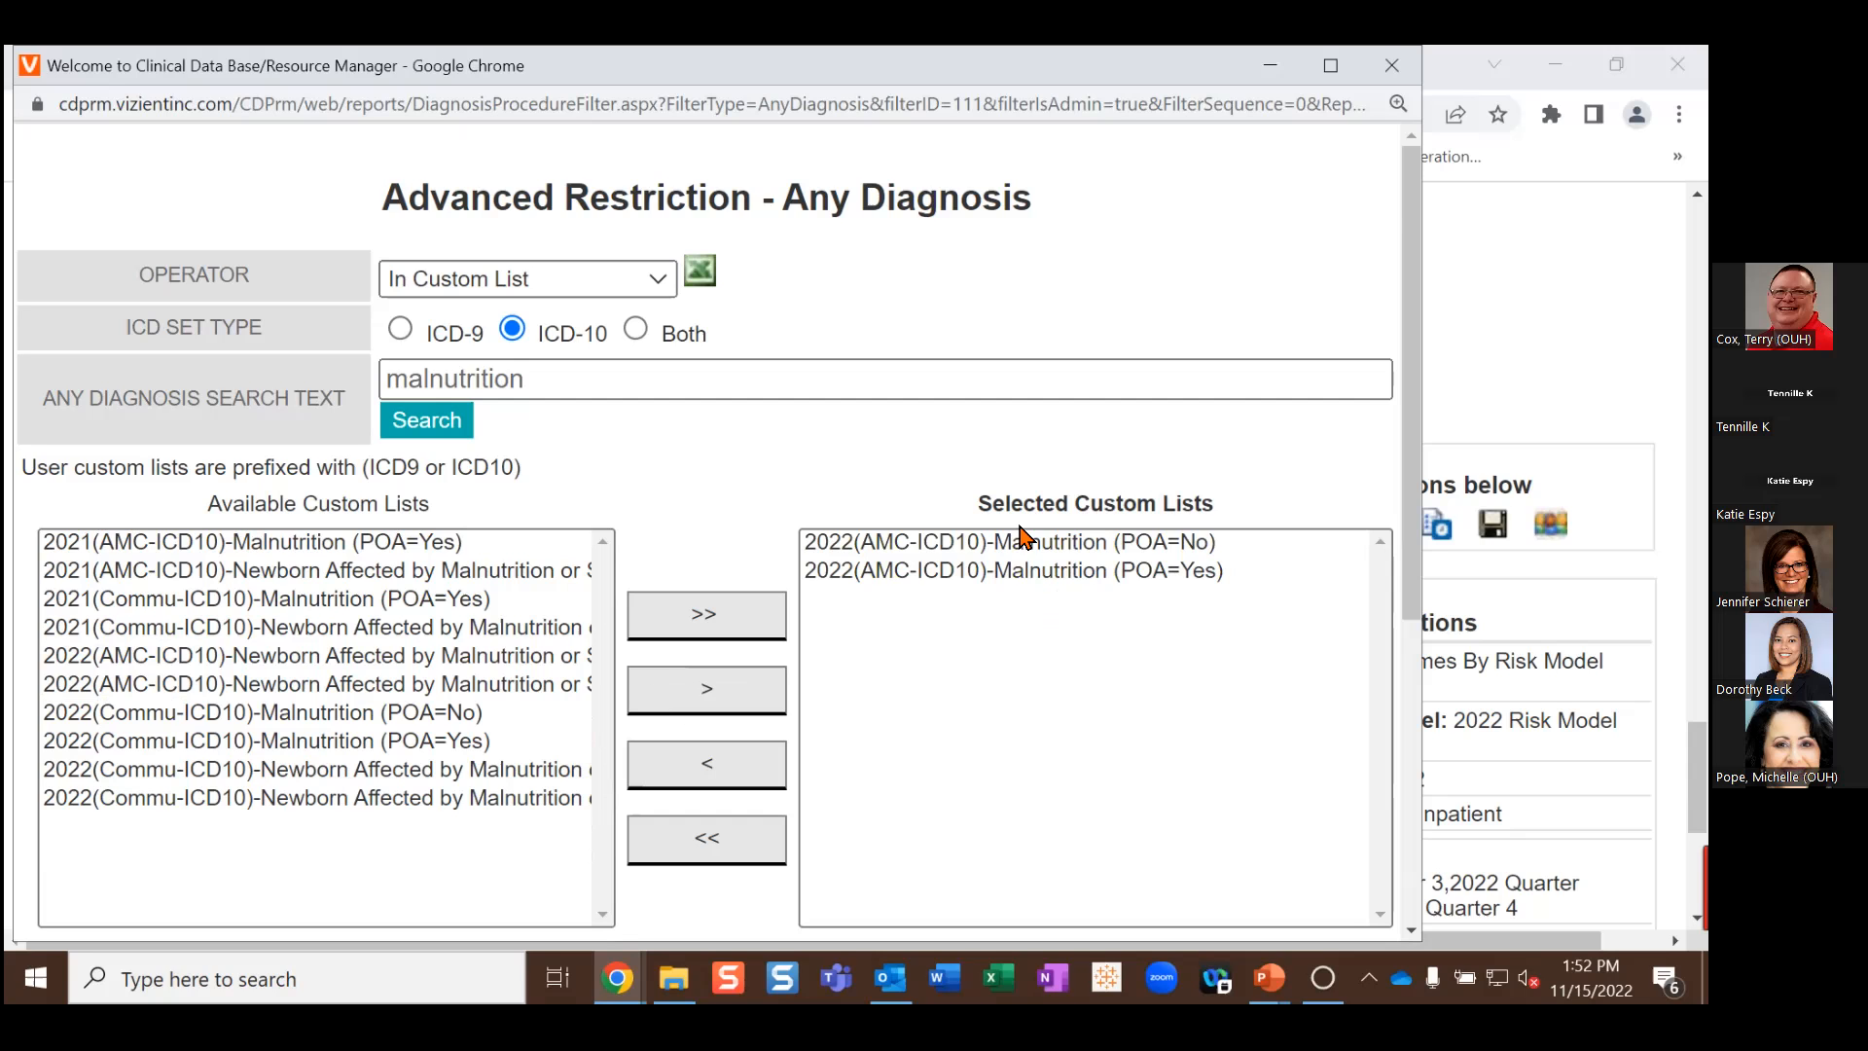
{"action": "scroll", "coordinate": [1005, 608], "scroll_direction": "down", "scroll_amount": 1}
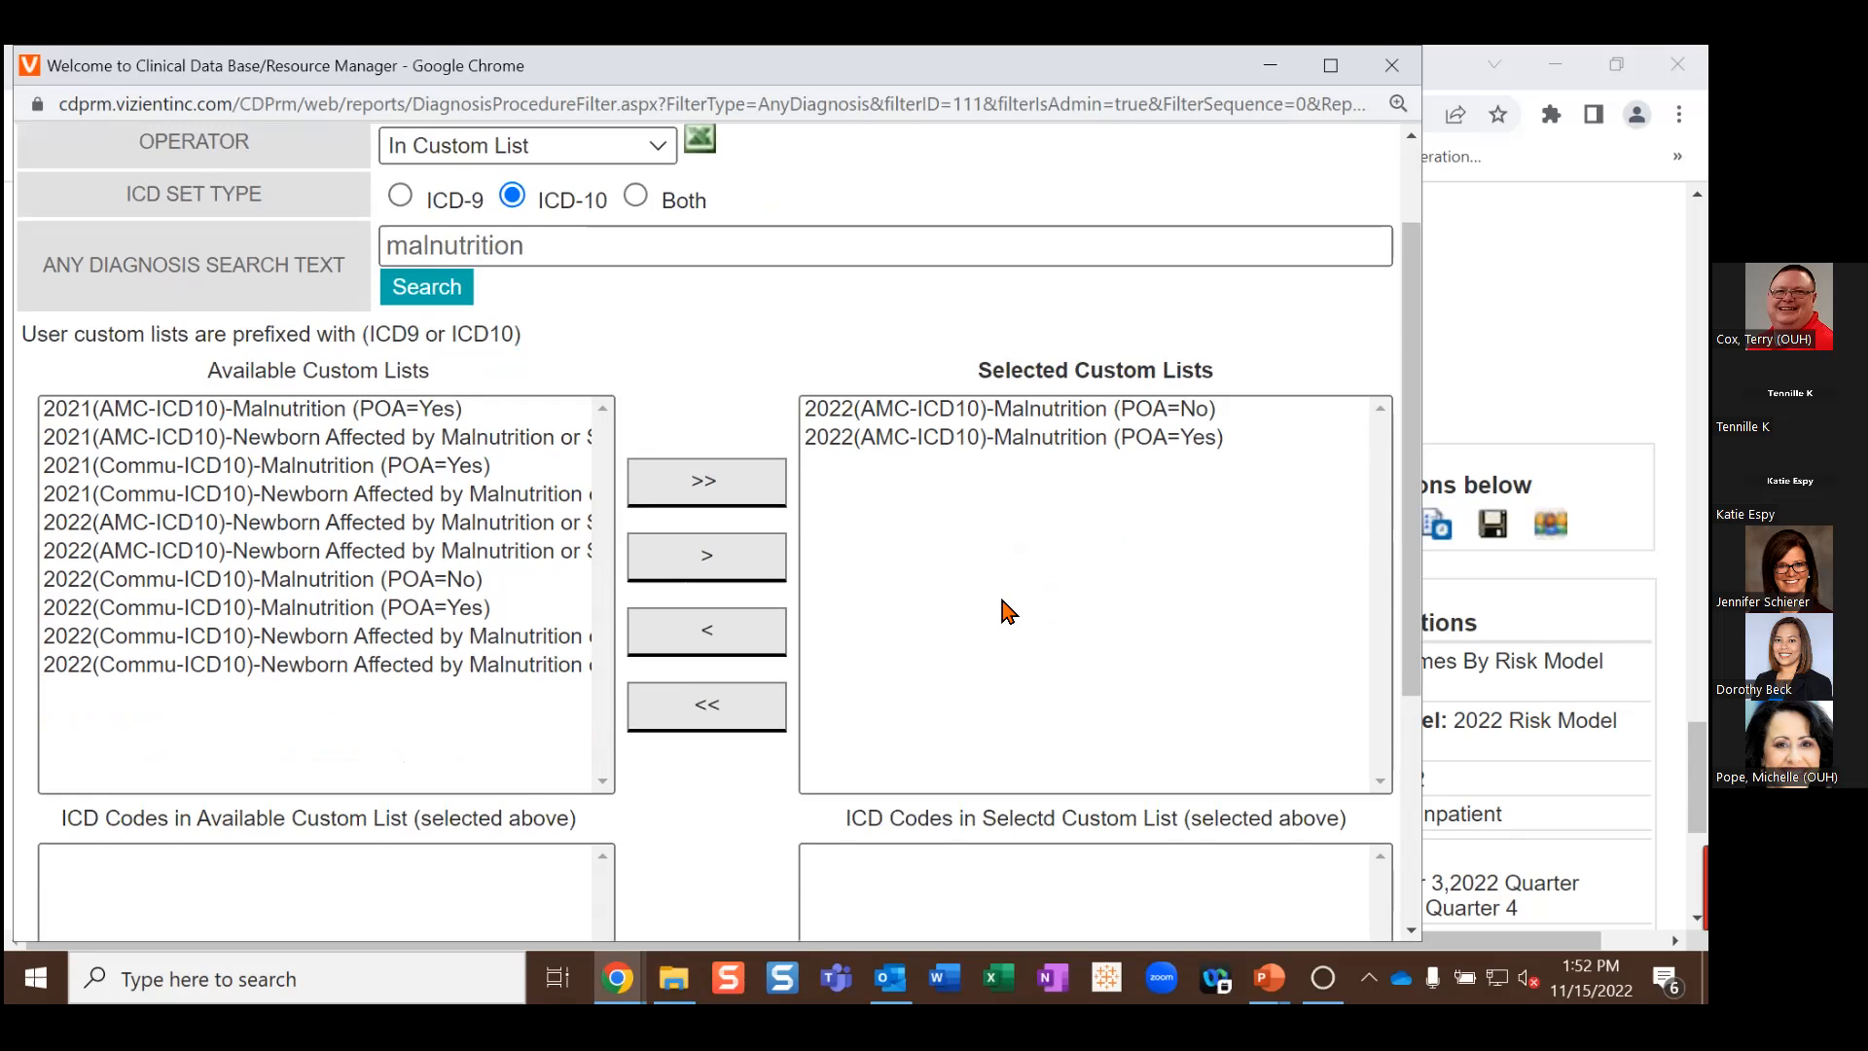
{"action": "scroll", "coordinate": [1012, 608], "scroll_direction": "down", "scroll_amount": 2}
{"action": "scroll", "coordinate": [1018, 601], "scroll_direction": "down", "scroll_amount": 1}
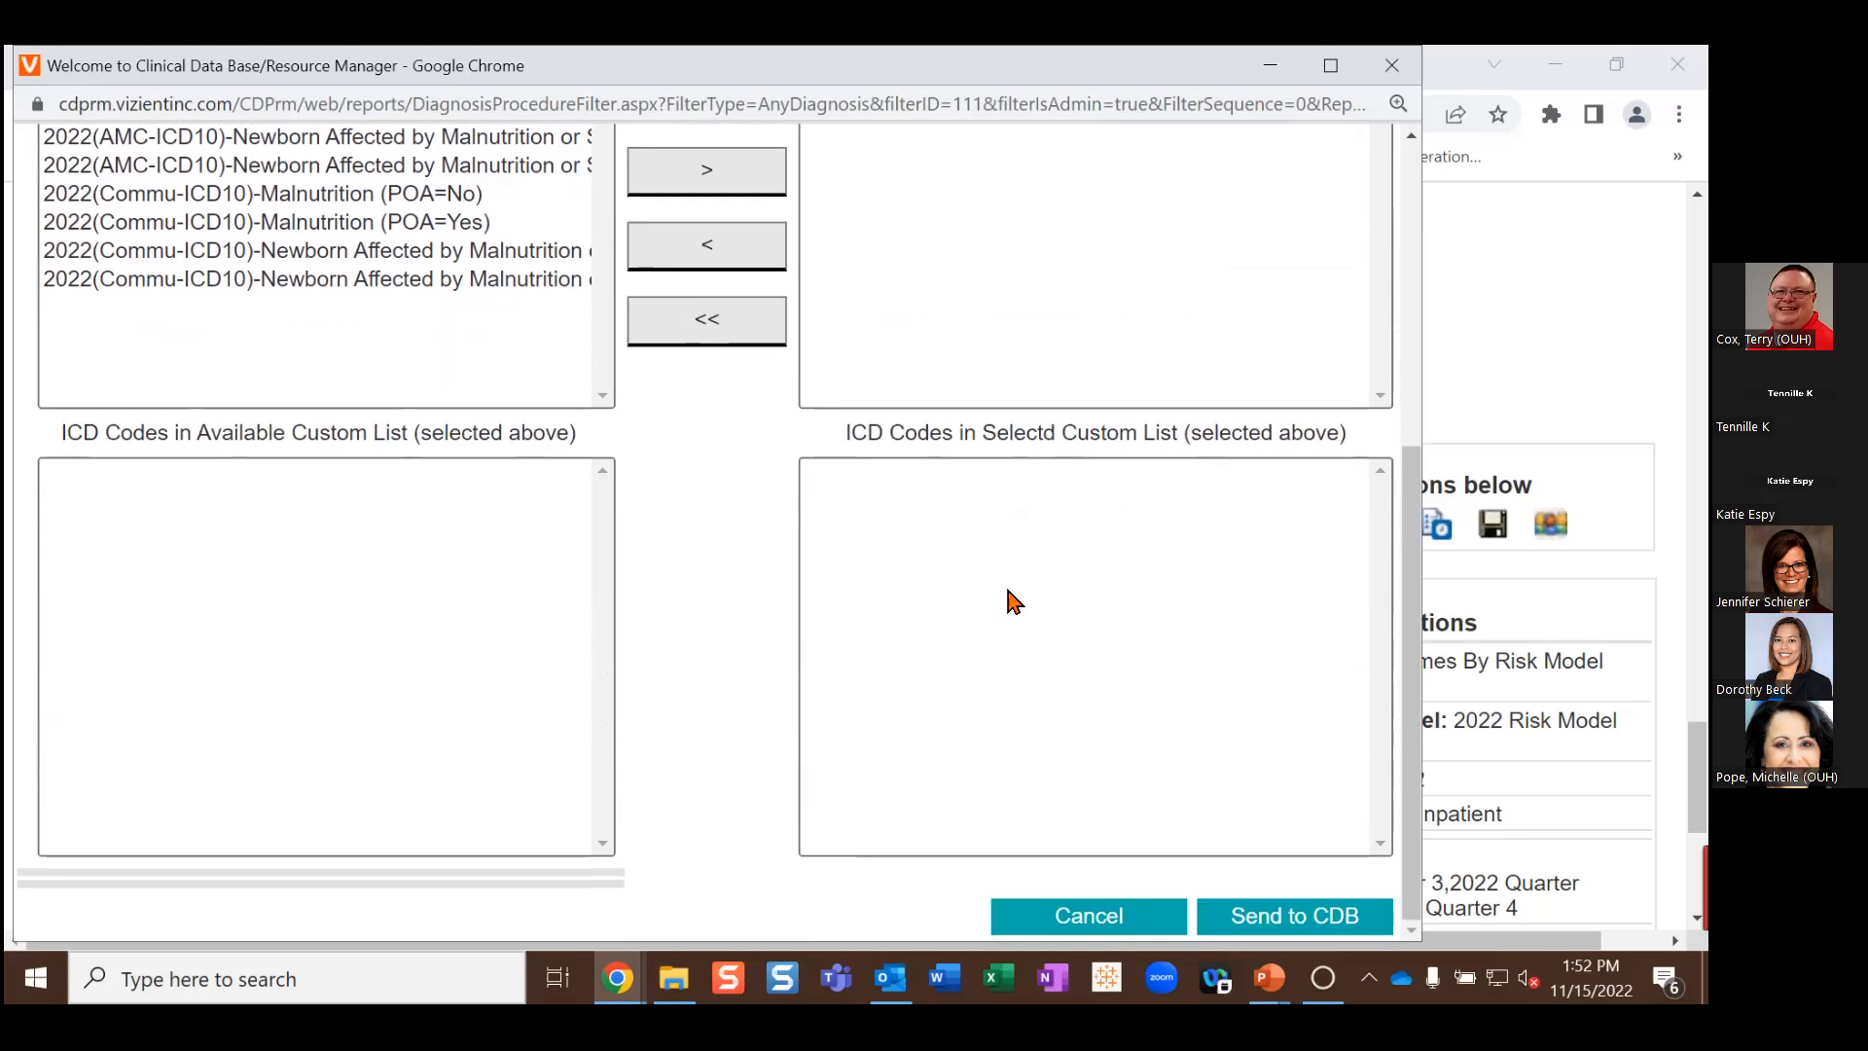
Step: Send the malnutrition restriction to CDB and check its row in Advanced restrictions
{"action": "left_click", "coordinate": [1276, 912]}
{"action": "scroll", "coordinate": [917, 658], "scroll_direction": "down", "scroll_amount": 4}
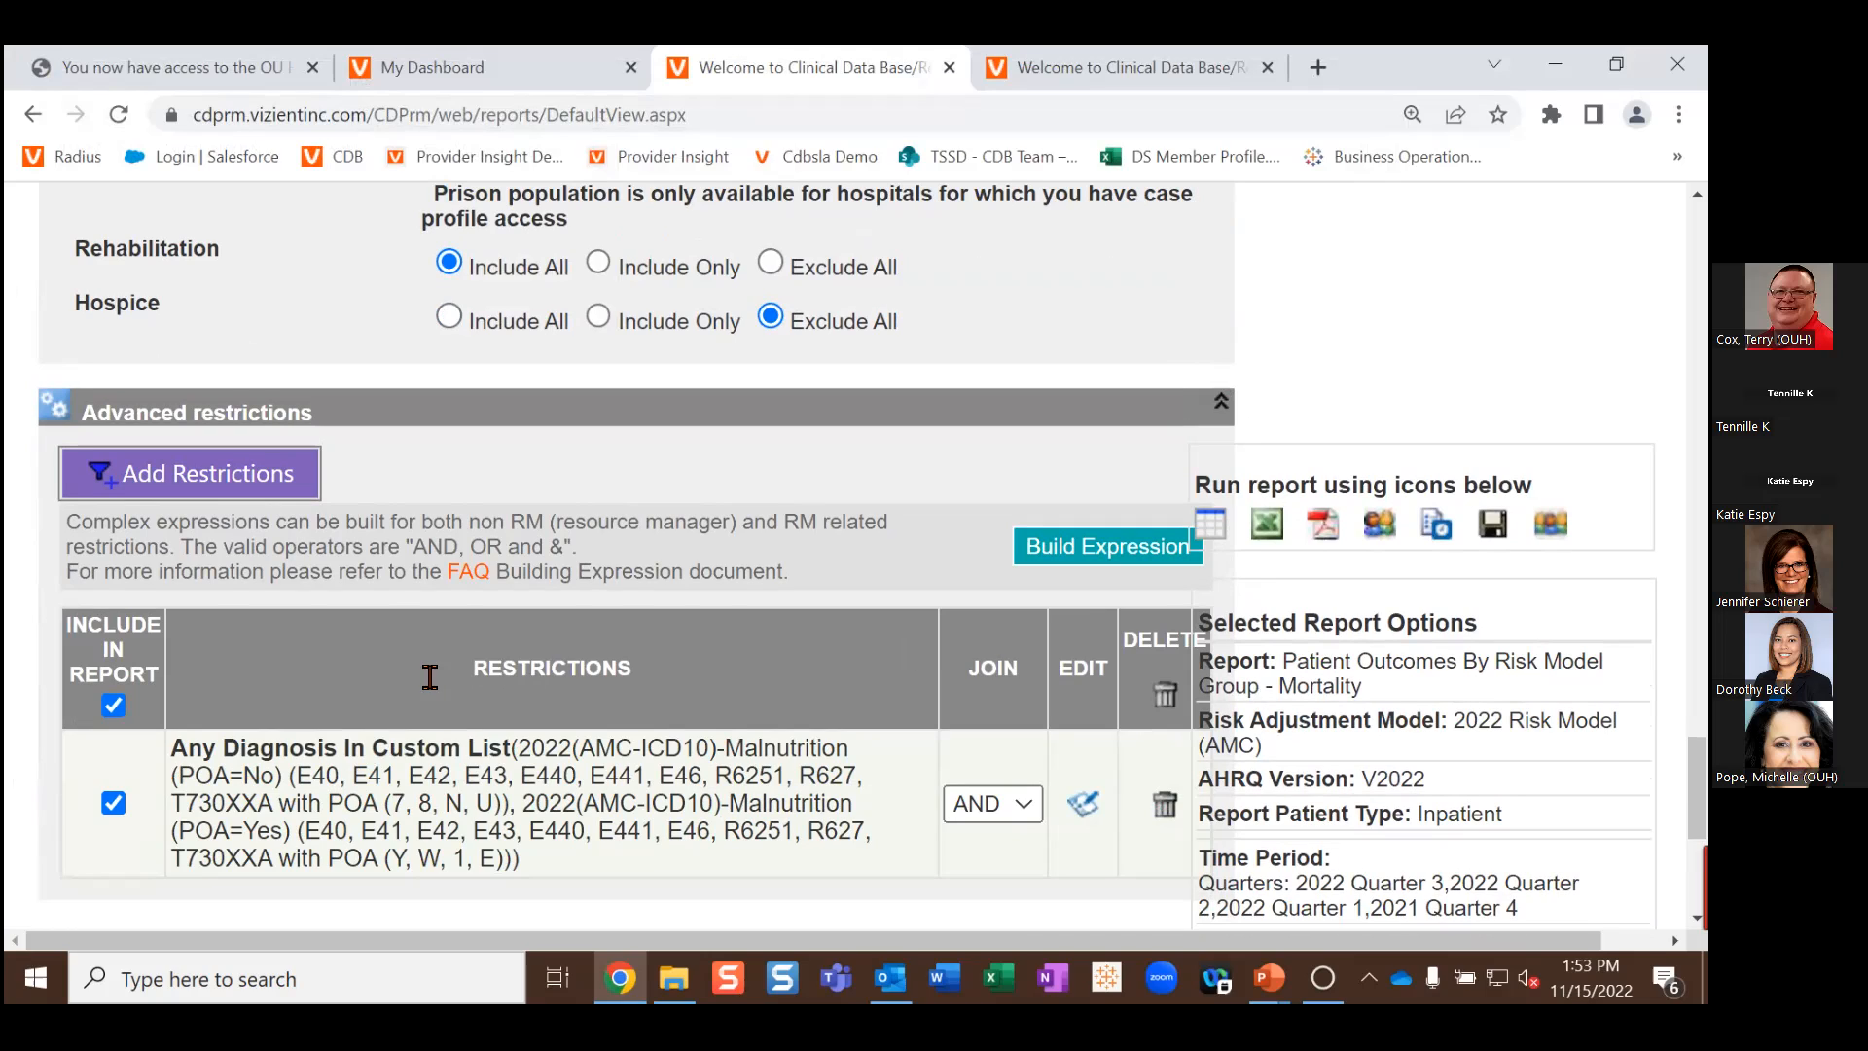
Step: Run the report in tabular view and scroll through the results
{"action": "left_click", "coordinate": [1211, 526]}
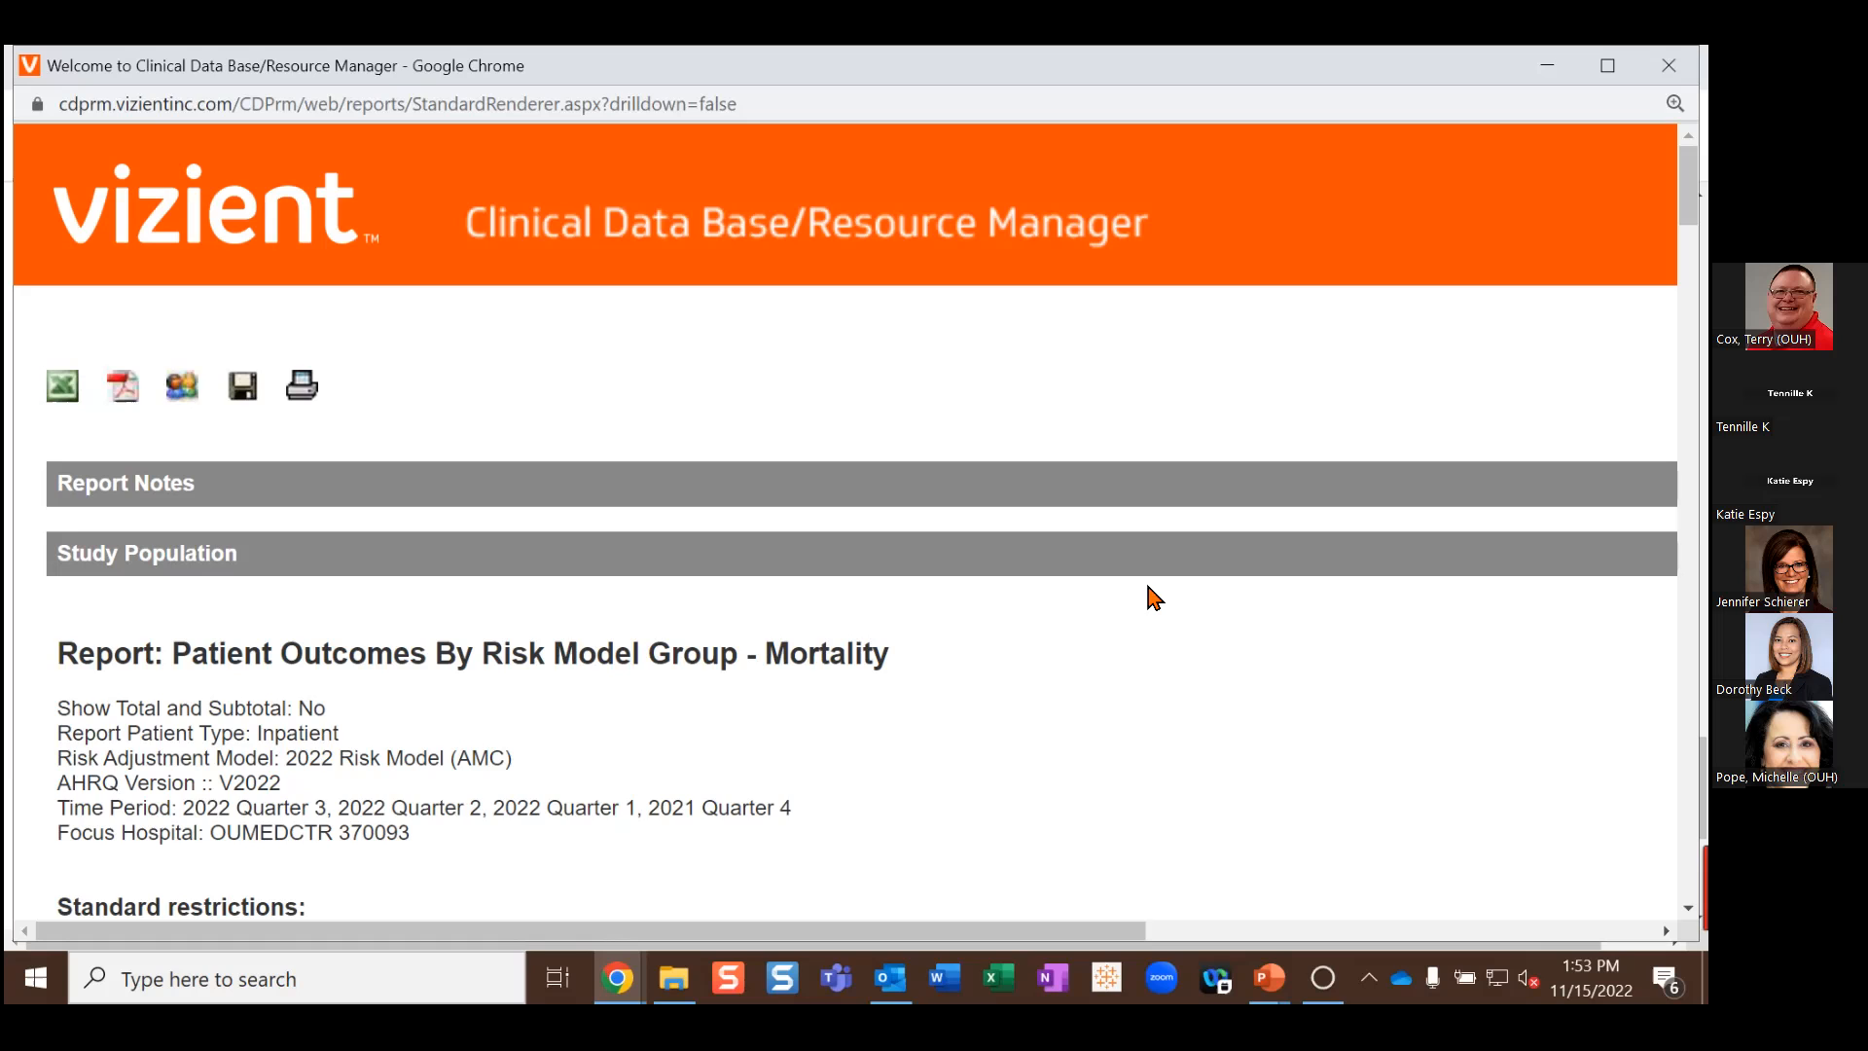
{"action": "scroll", "coordinate": [1152, 590], "scroll_direction": "down", "scroll_amount": 2}
{"action": "scroll", "coordinate": [1167, 620], "scroll_direction": "down", "scroll_amount": 3}
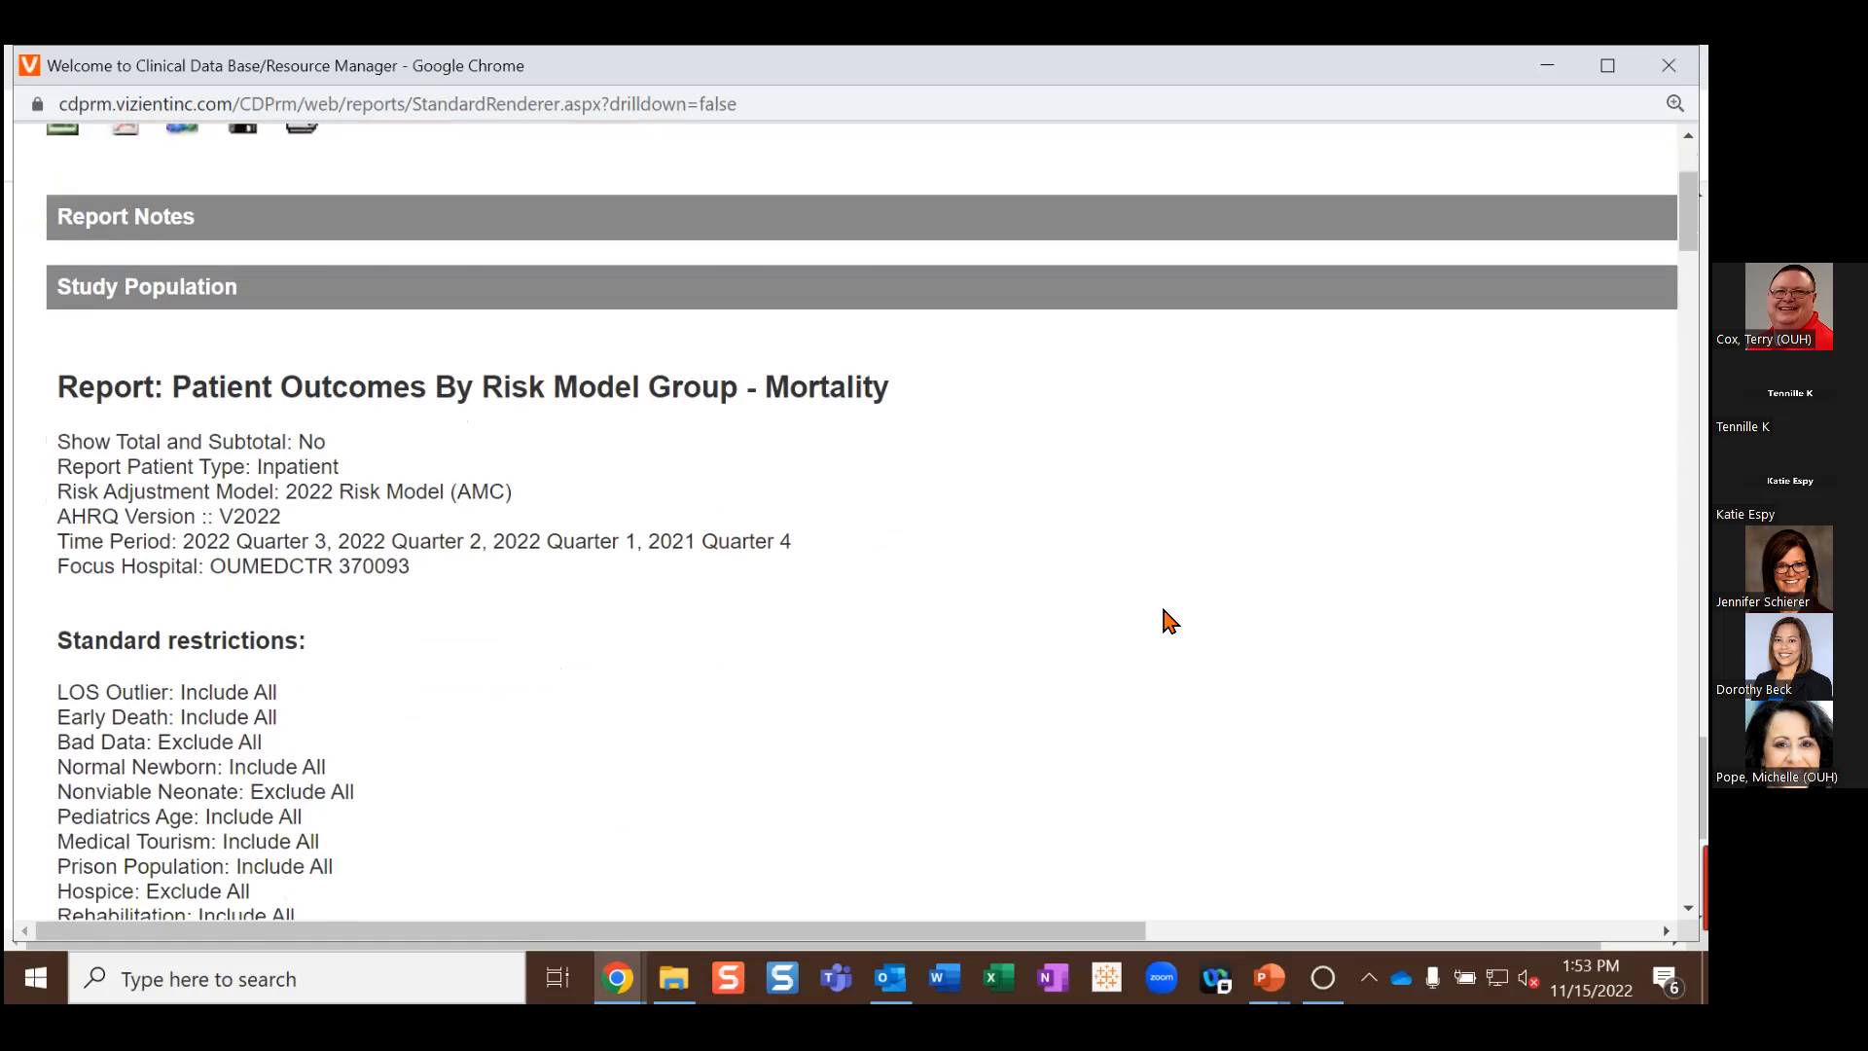
{"action": "scroll", "coordinate": [1167, 620], "scroll_direction": "down", "scroll_amount": 3}
{"action": "scroll", "coordinate": [1167, 623], "scroll_direction": "down", "scroll_amount": 6}
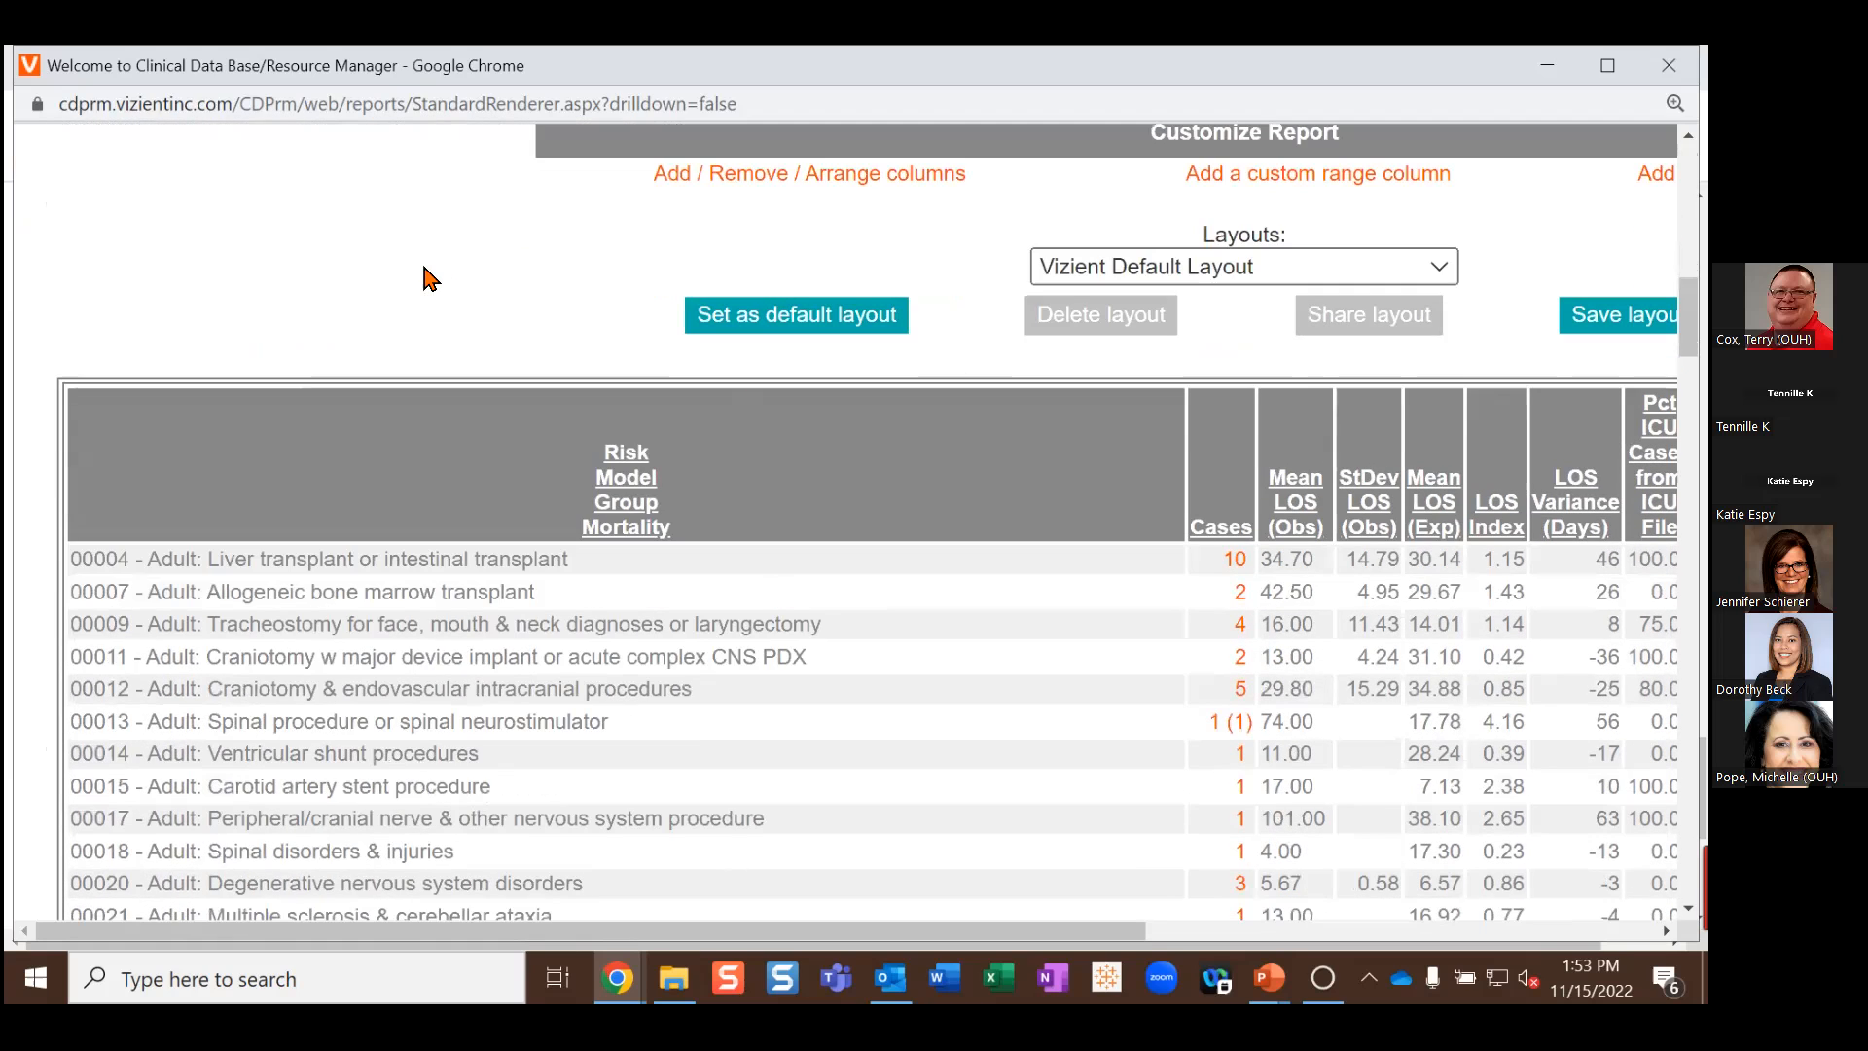
Step: Zoom the page out one level so more table columns fit on screen
{"action": "key", "text": "ctrl+minus"}
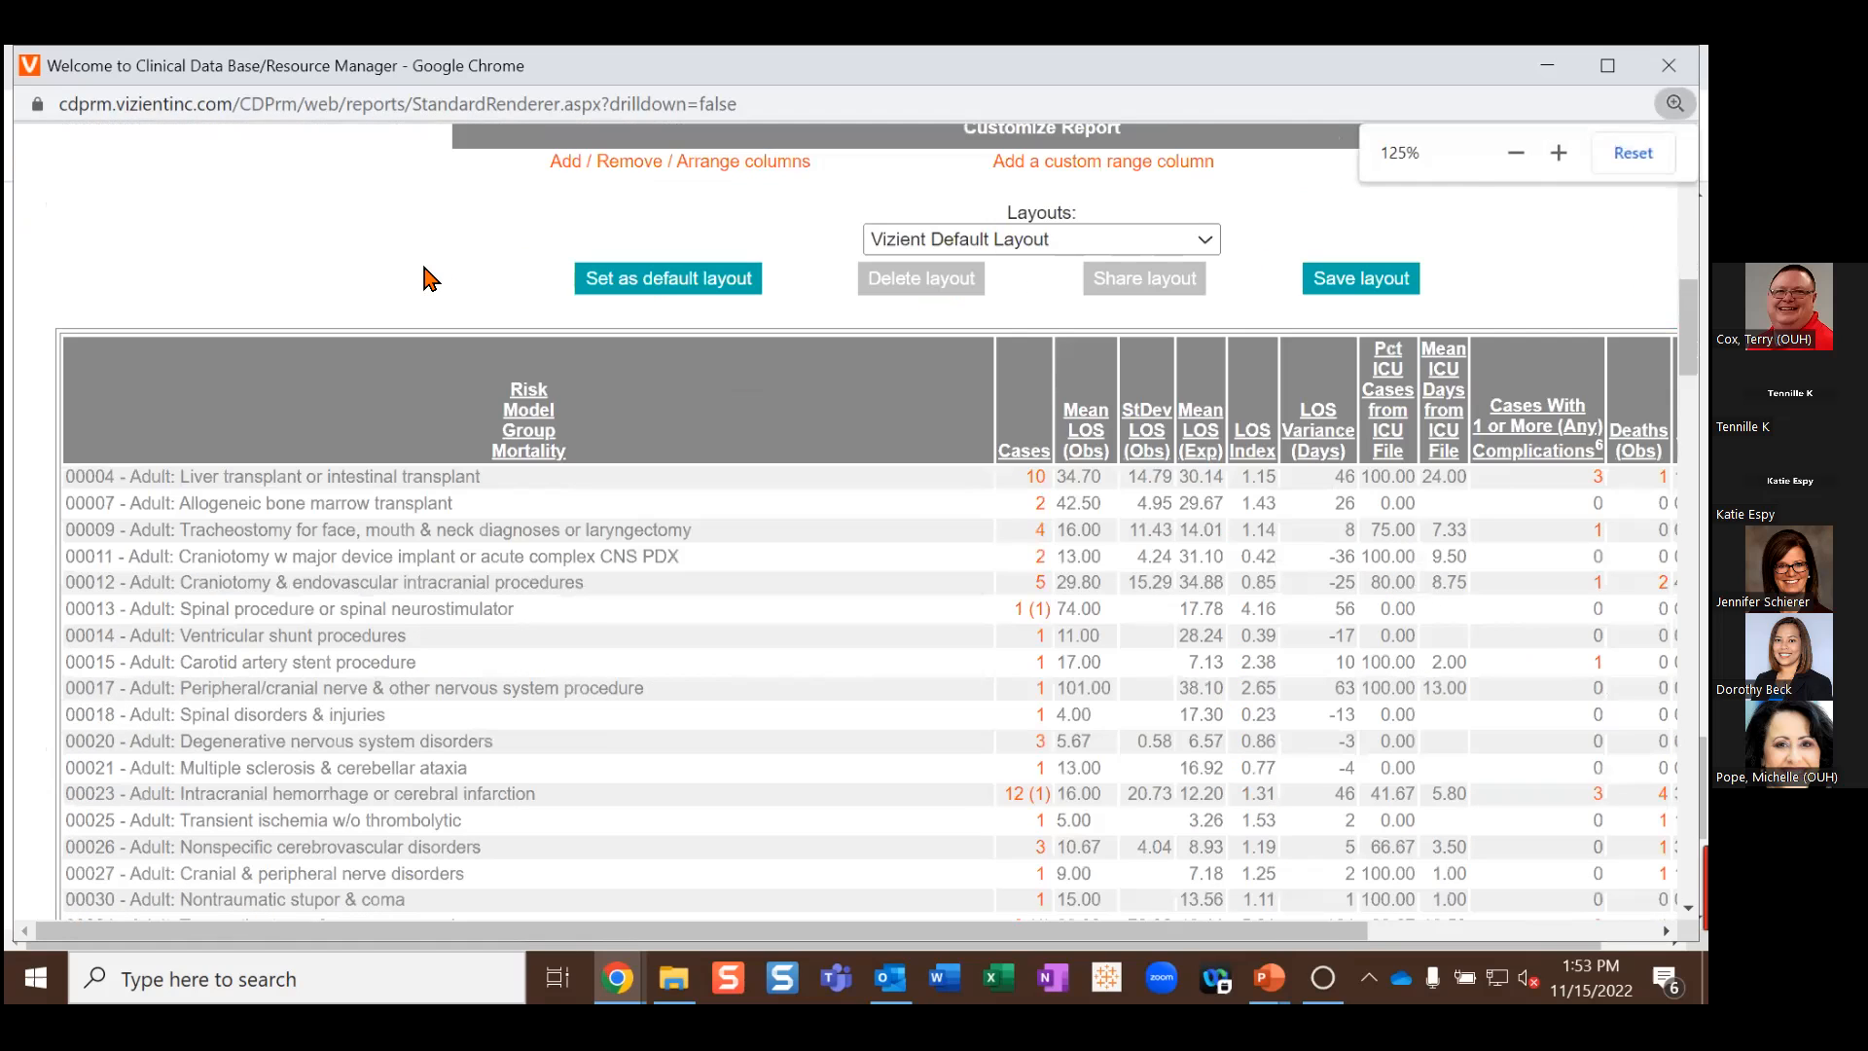
{"action": "scroll", "coordinate": [362, 358], "scroll_direction": "up", "scroll_amount": 1}
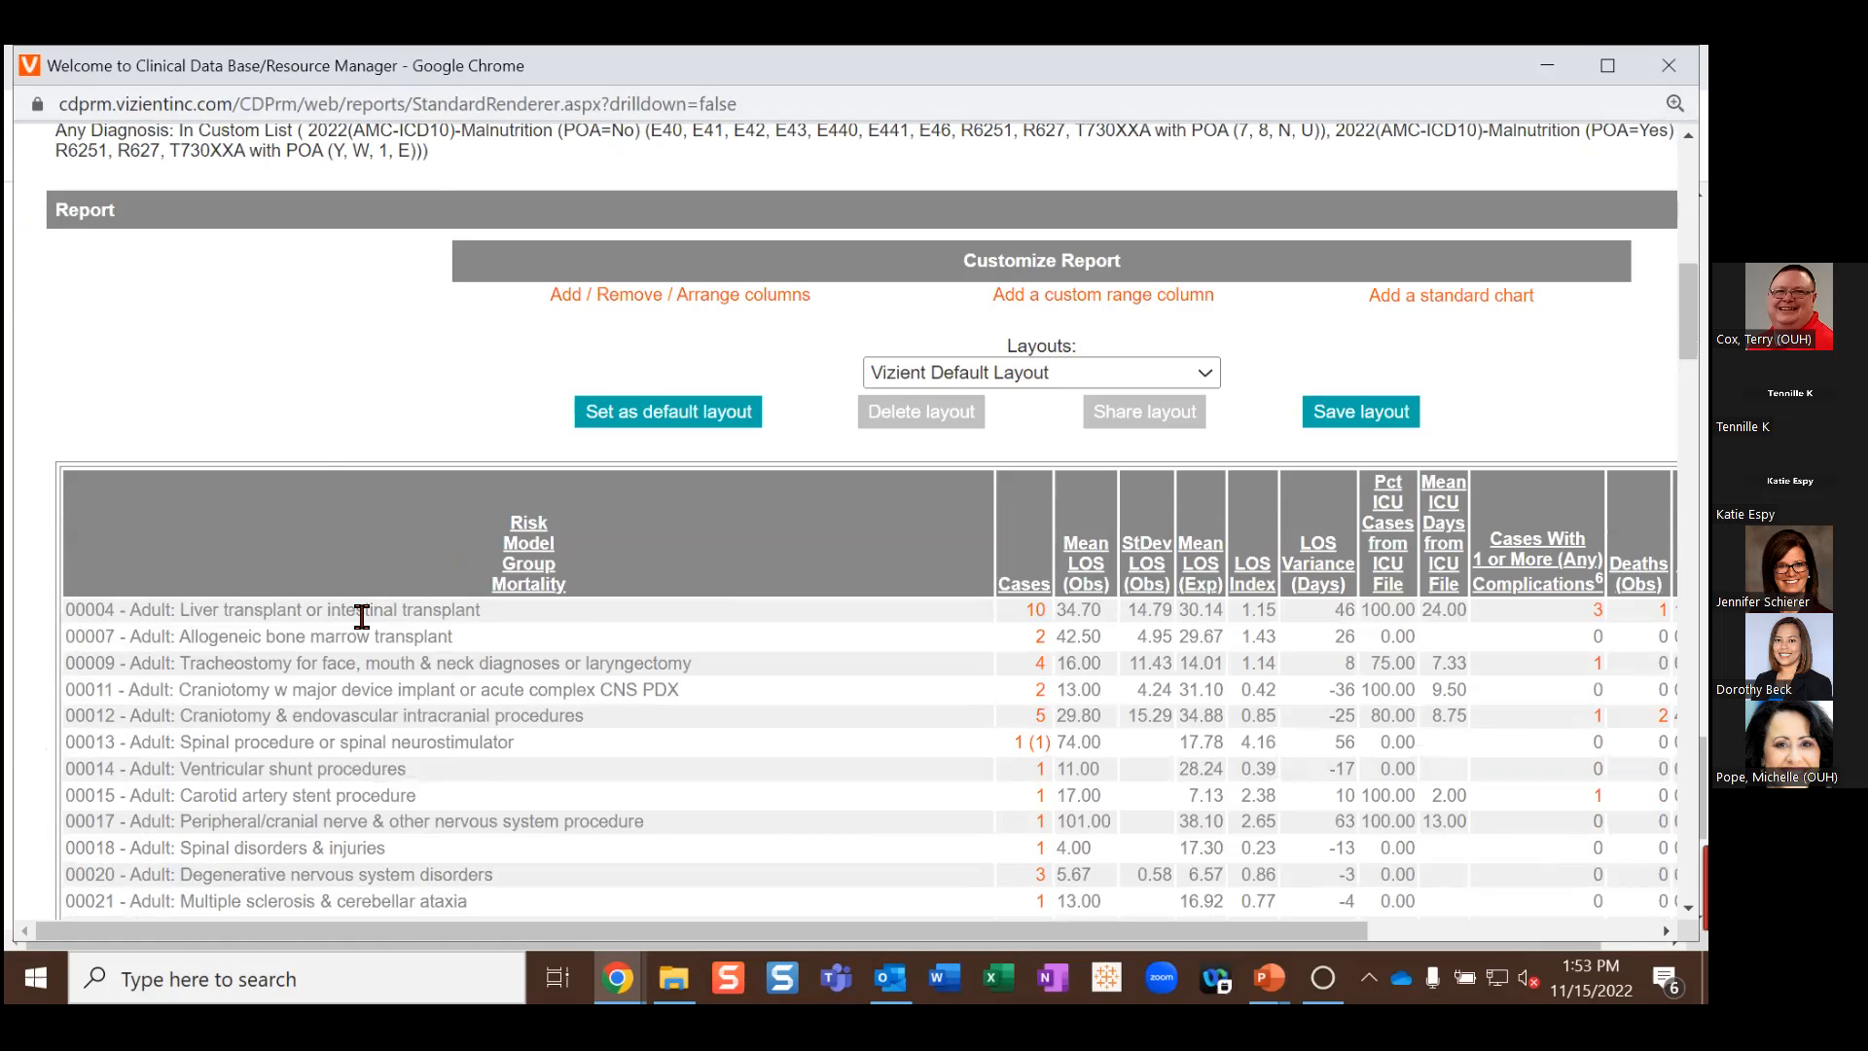
{"action": "scroll", "coordinate": [362, 616], "scroll_direction": "down", "scroll_amount": 1}
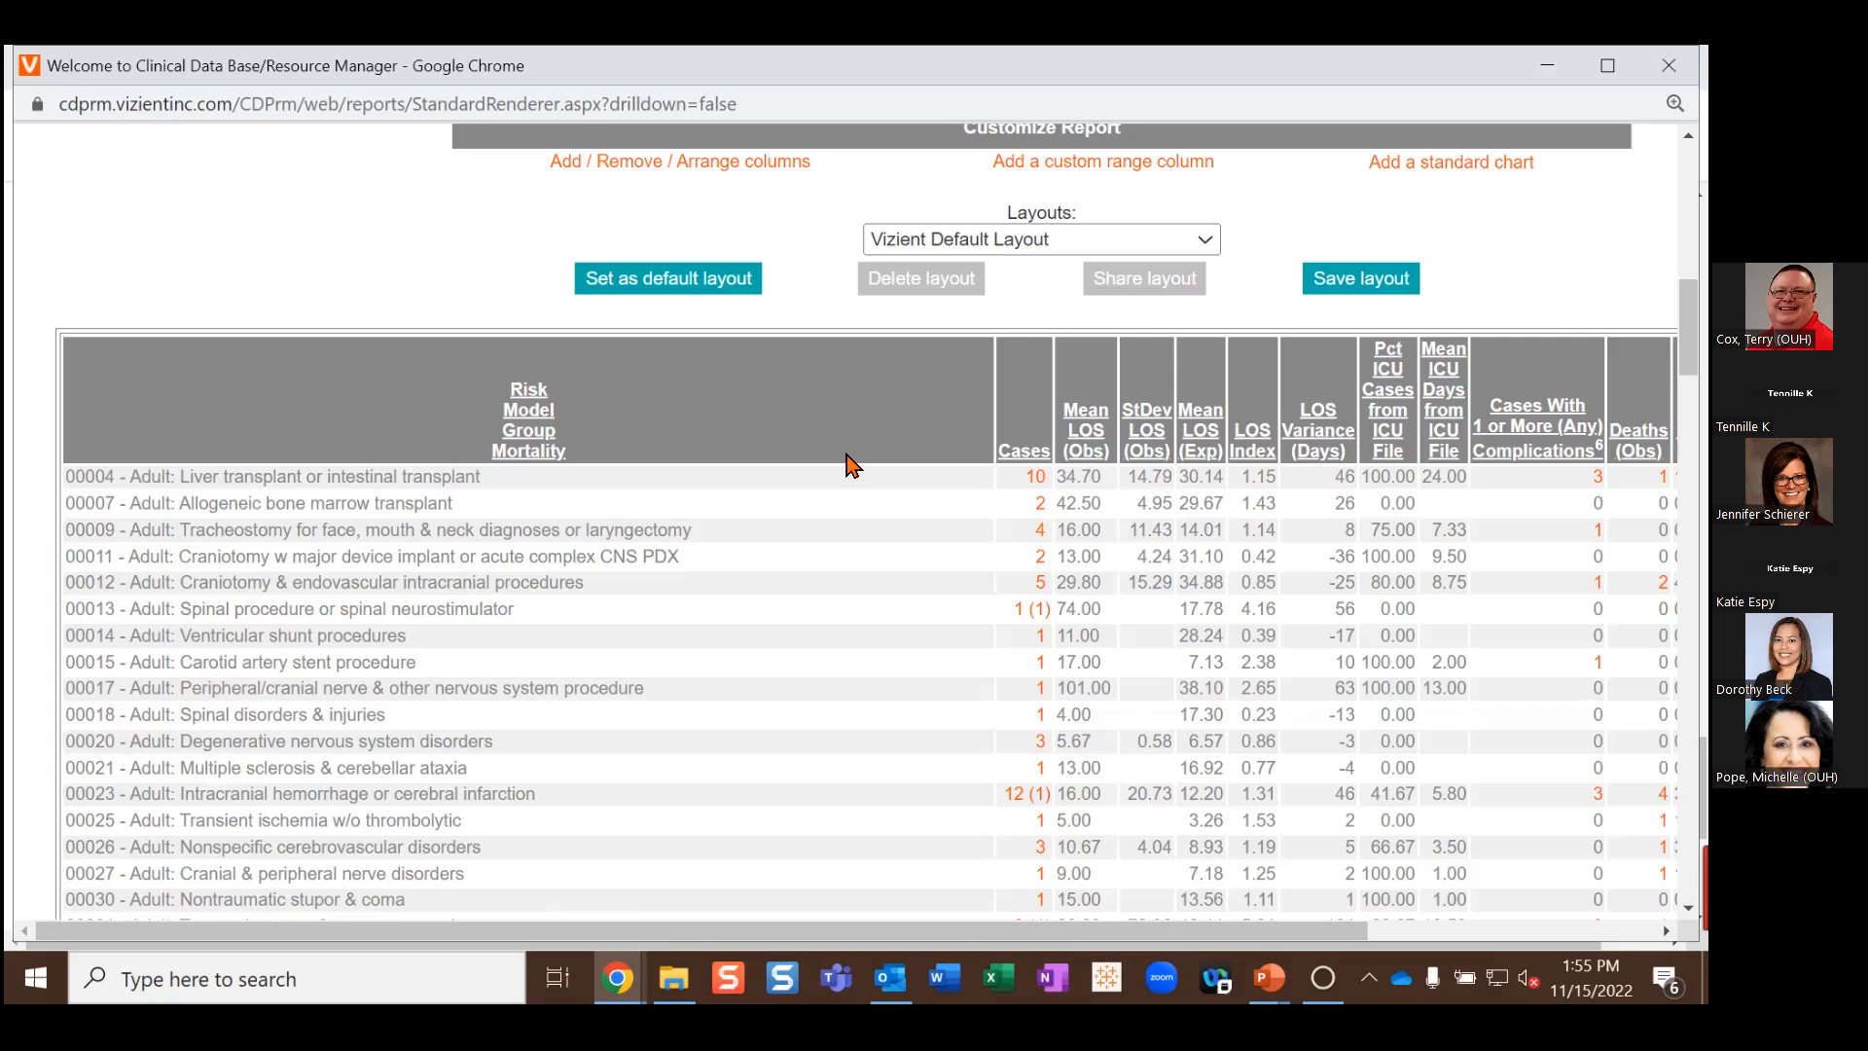
Step: Sort the risk model group table by Cases, highest first, then minimize the results window
{"action": "left_click", "coordinate": [1021, 457]}
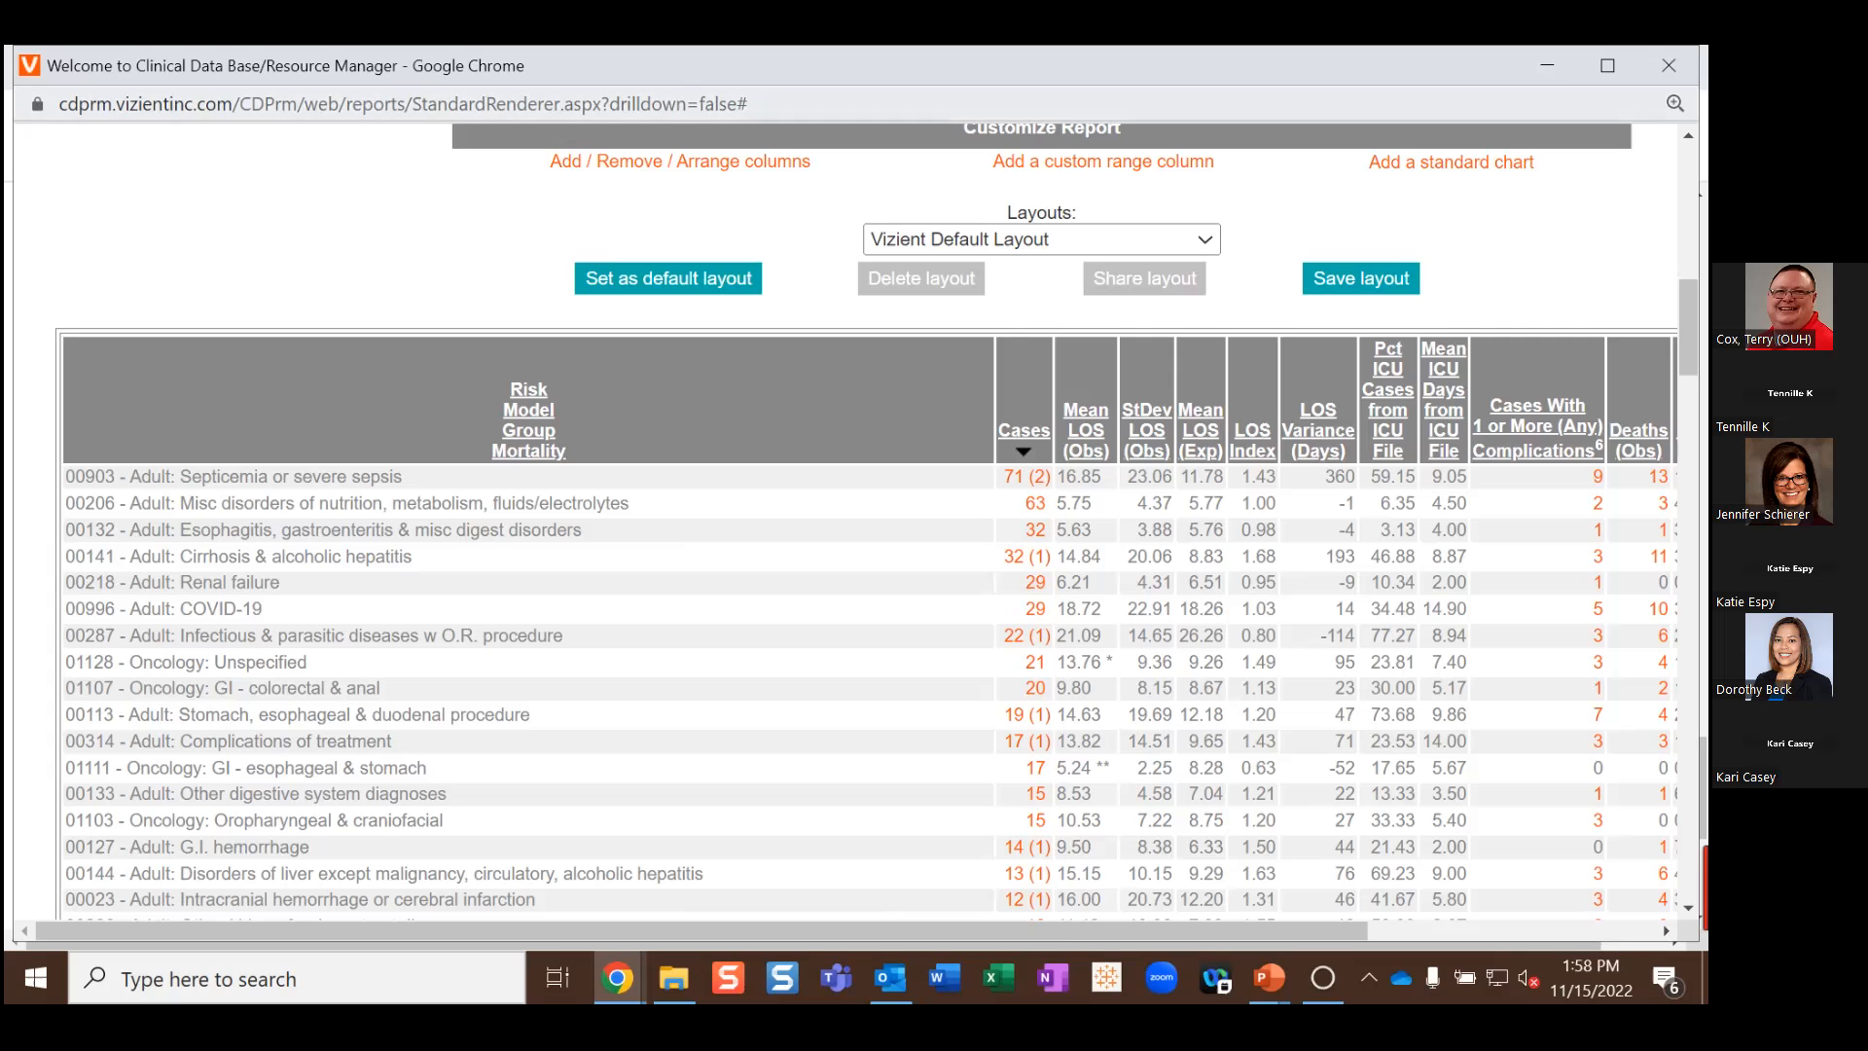
{"action": "left_click", "coordinate": [1546, 65]}
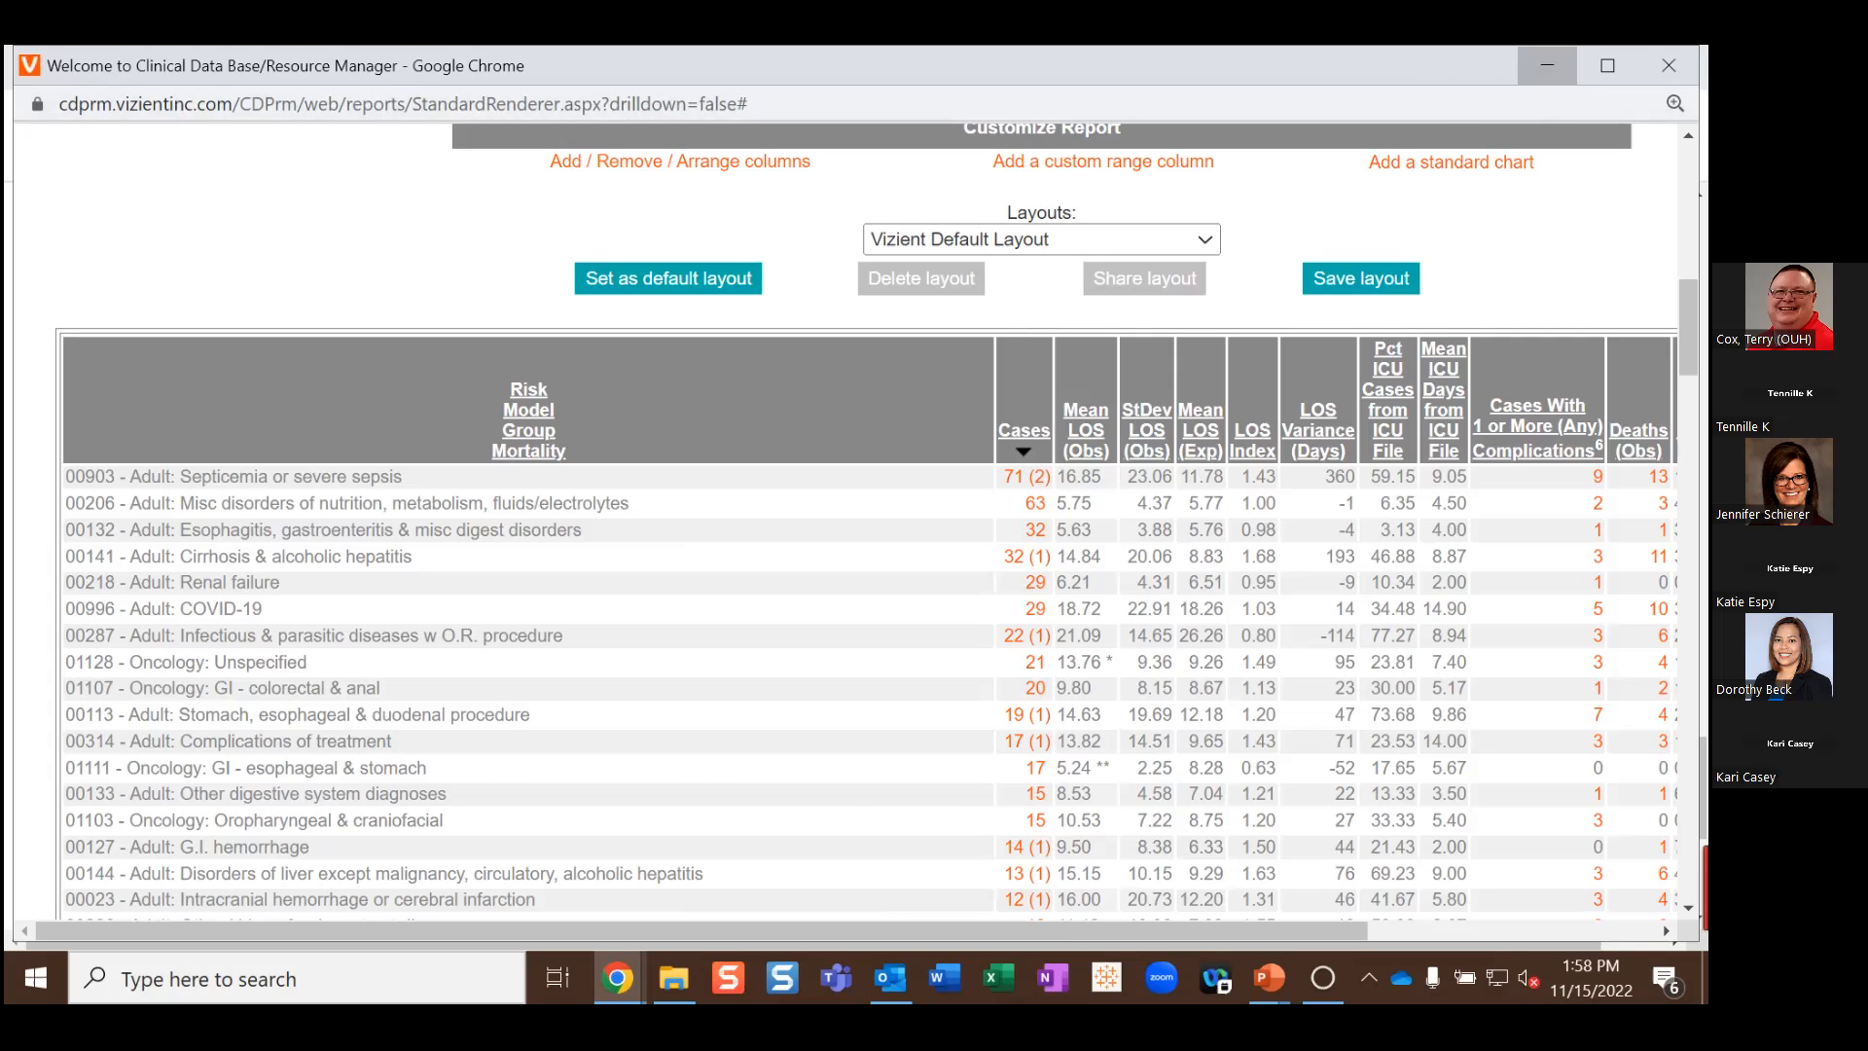
{"action": "scroll", "coordinate": [889, 718], "scroll_direction": "down", "scroll_amount": 1}
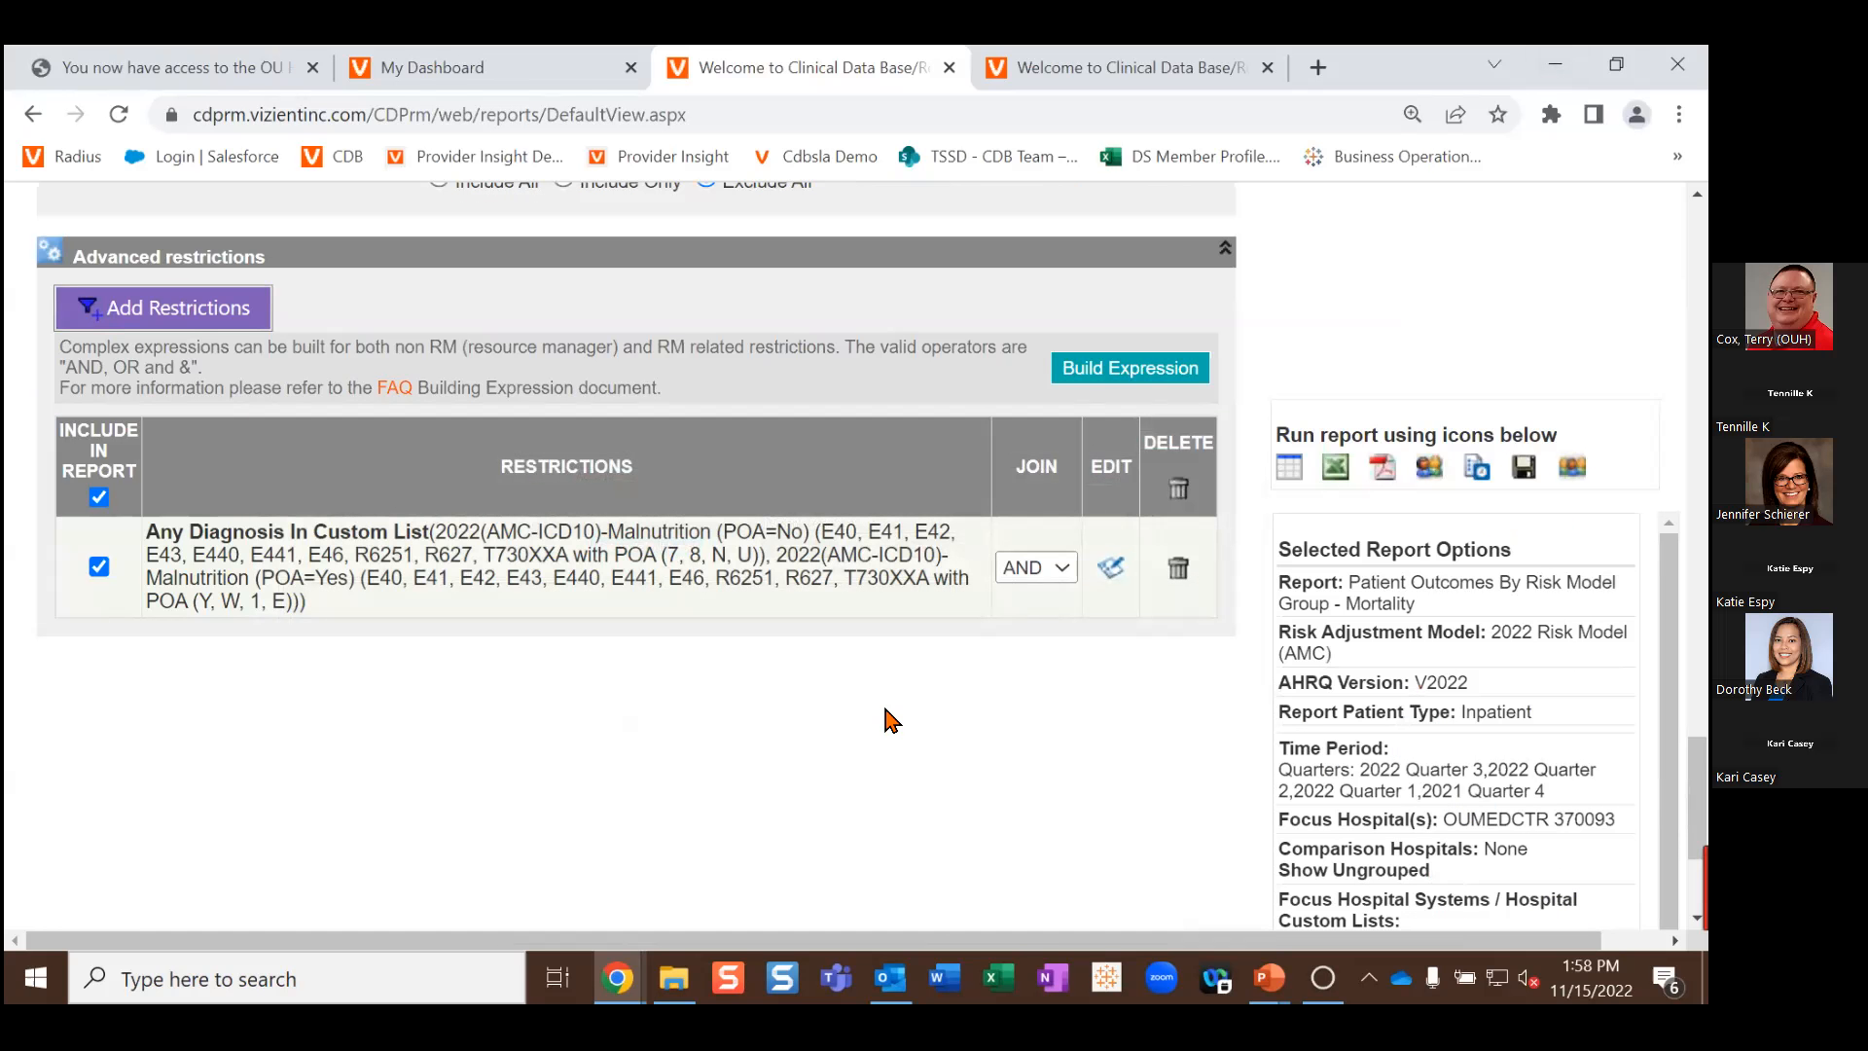
{"action": "scroll", "coordinate": [886, 717], "scroll_direction": "up", "scroll_amount": 20}
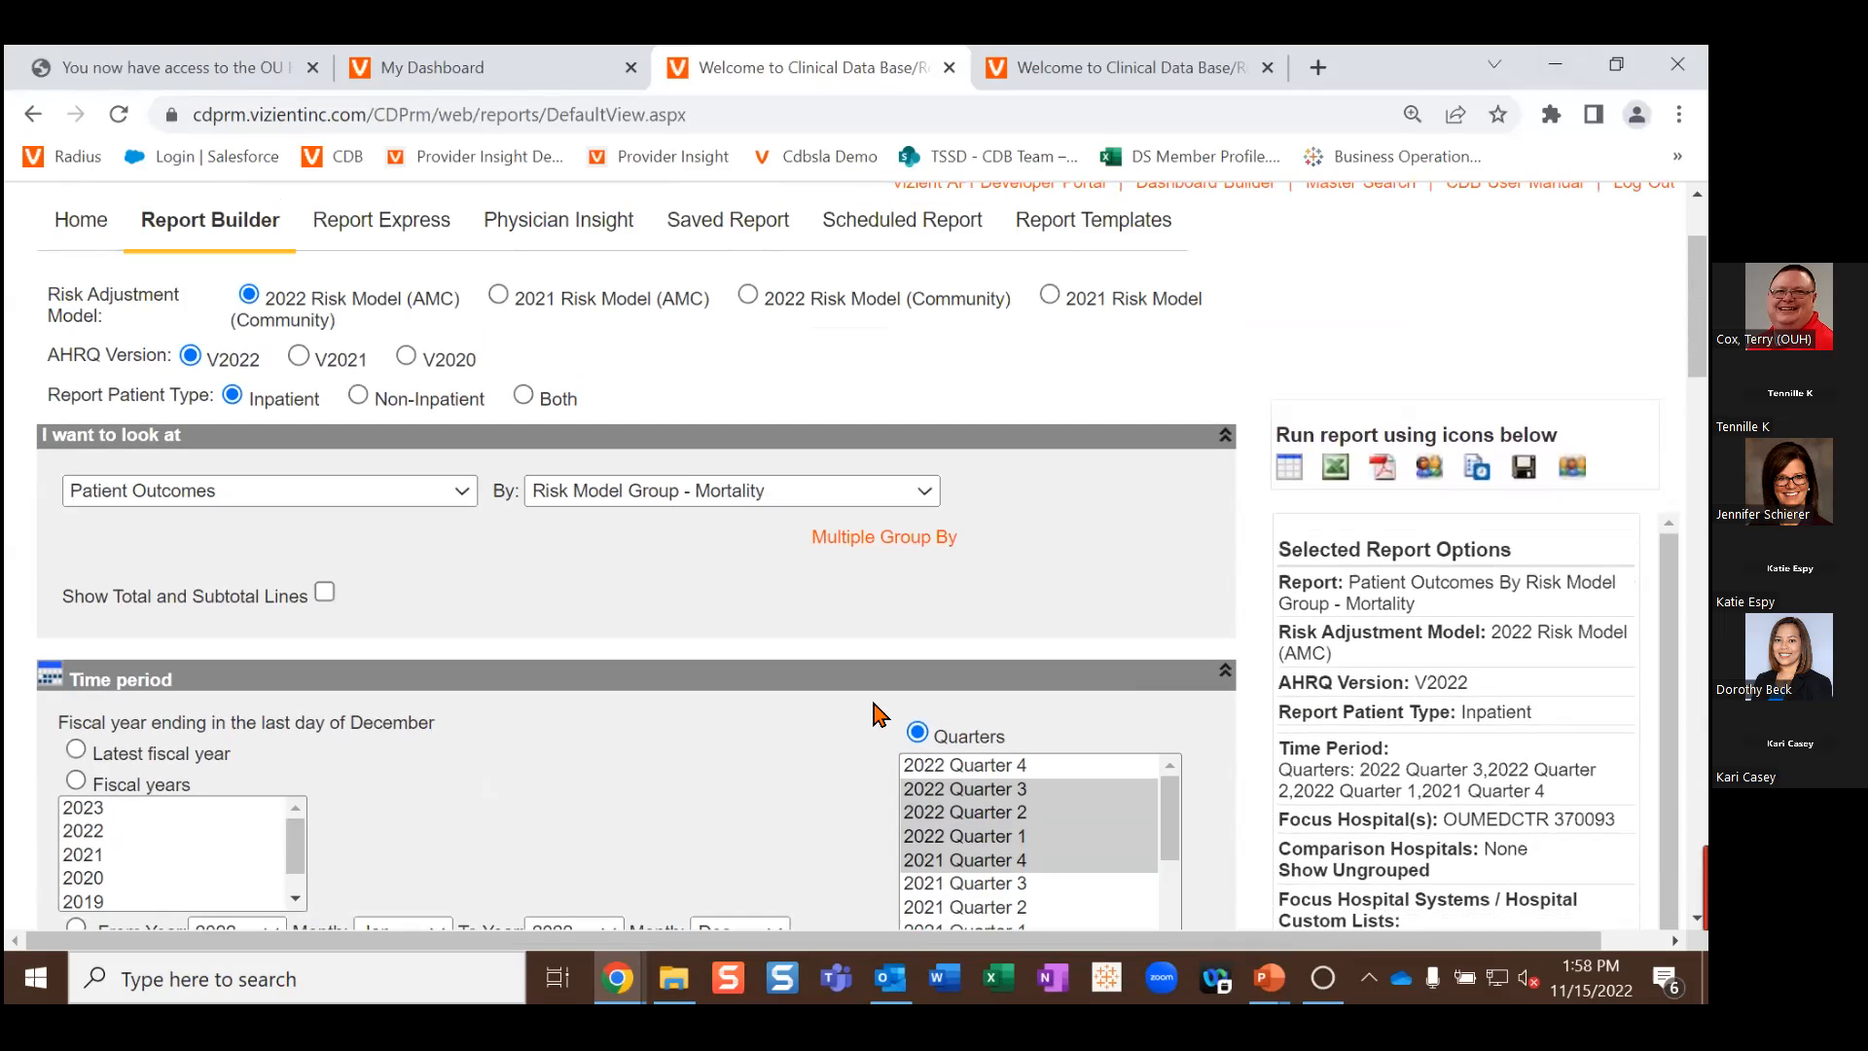
{"action": "scroll", "coordinate": [644, 422], "scroll_direction": "up", "scroll_amount": 2}
{"action": "scroll", "coordinate": [637, 424], "scroll_direction": "down", "scroll_amount": 3}
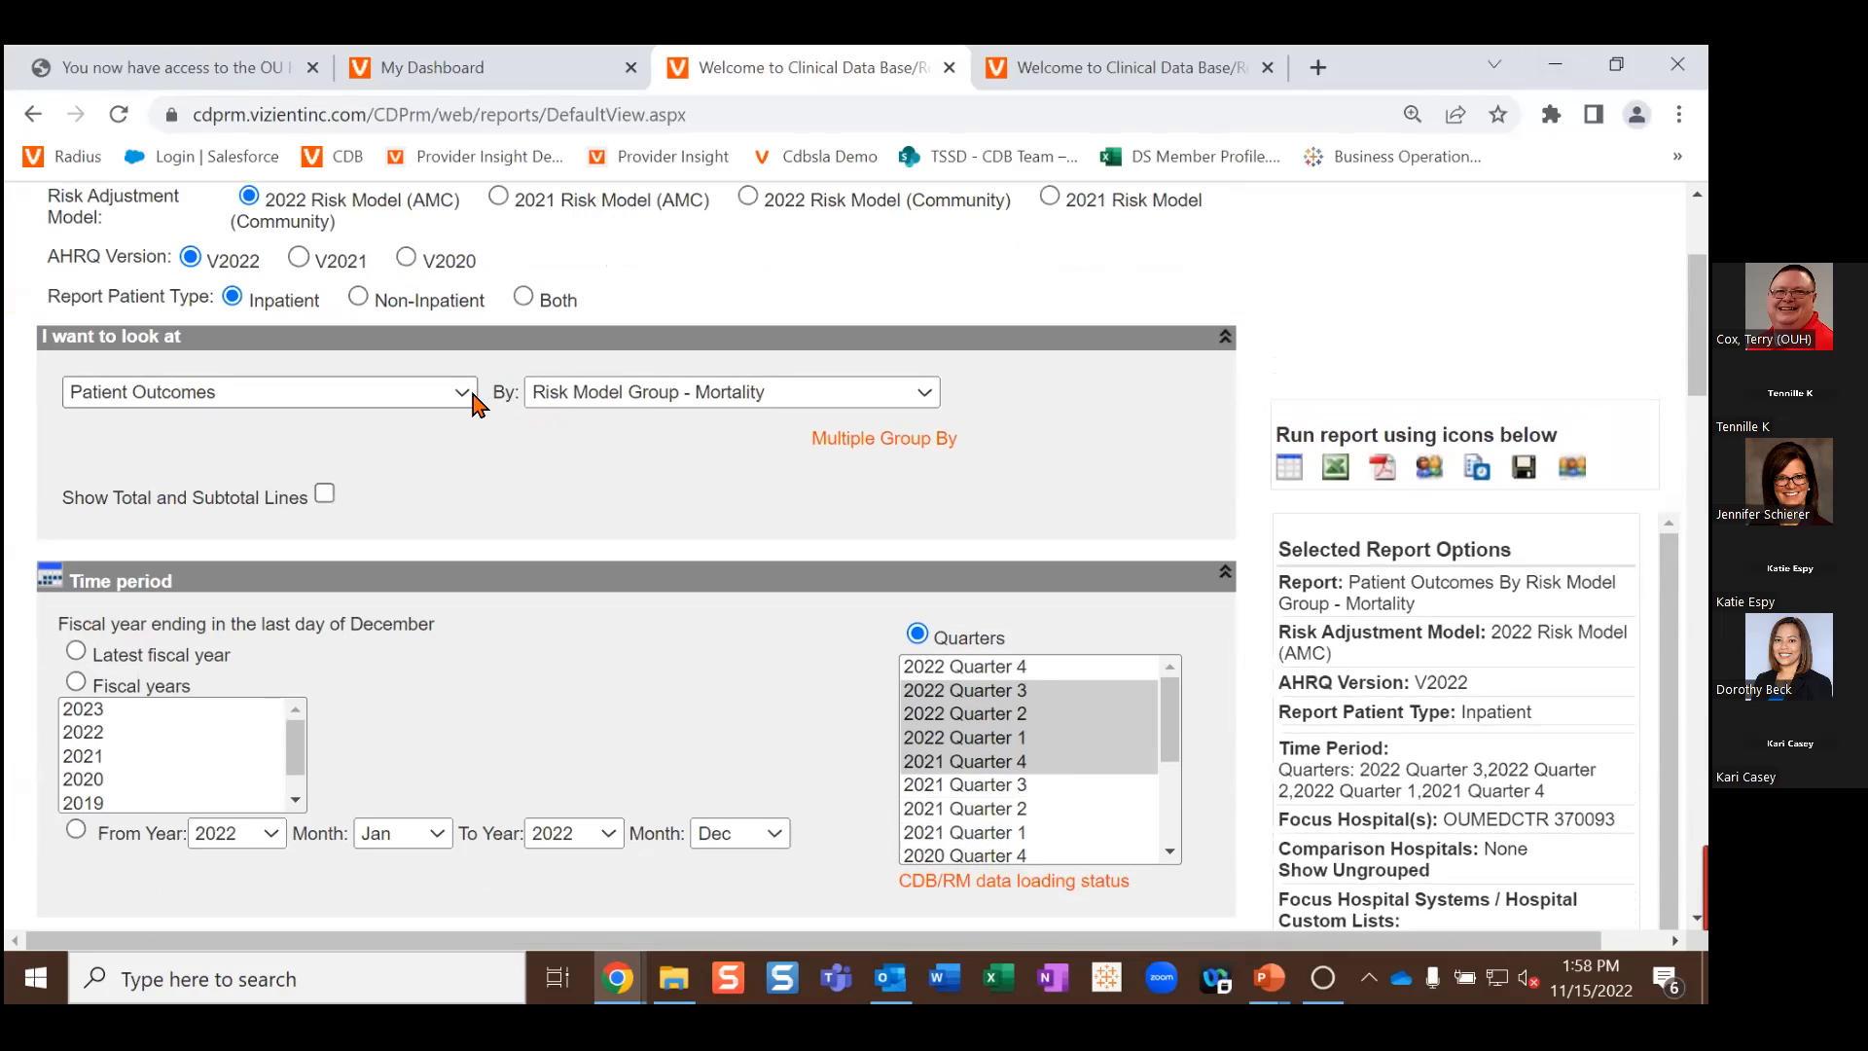
{"action": "scroll", "coordinate": [461, 402], "scroll_direction": "up", "scroll_amount": 3}
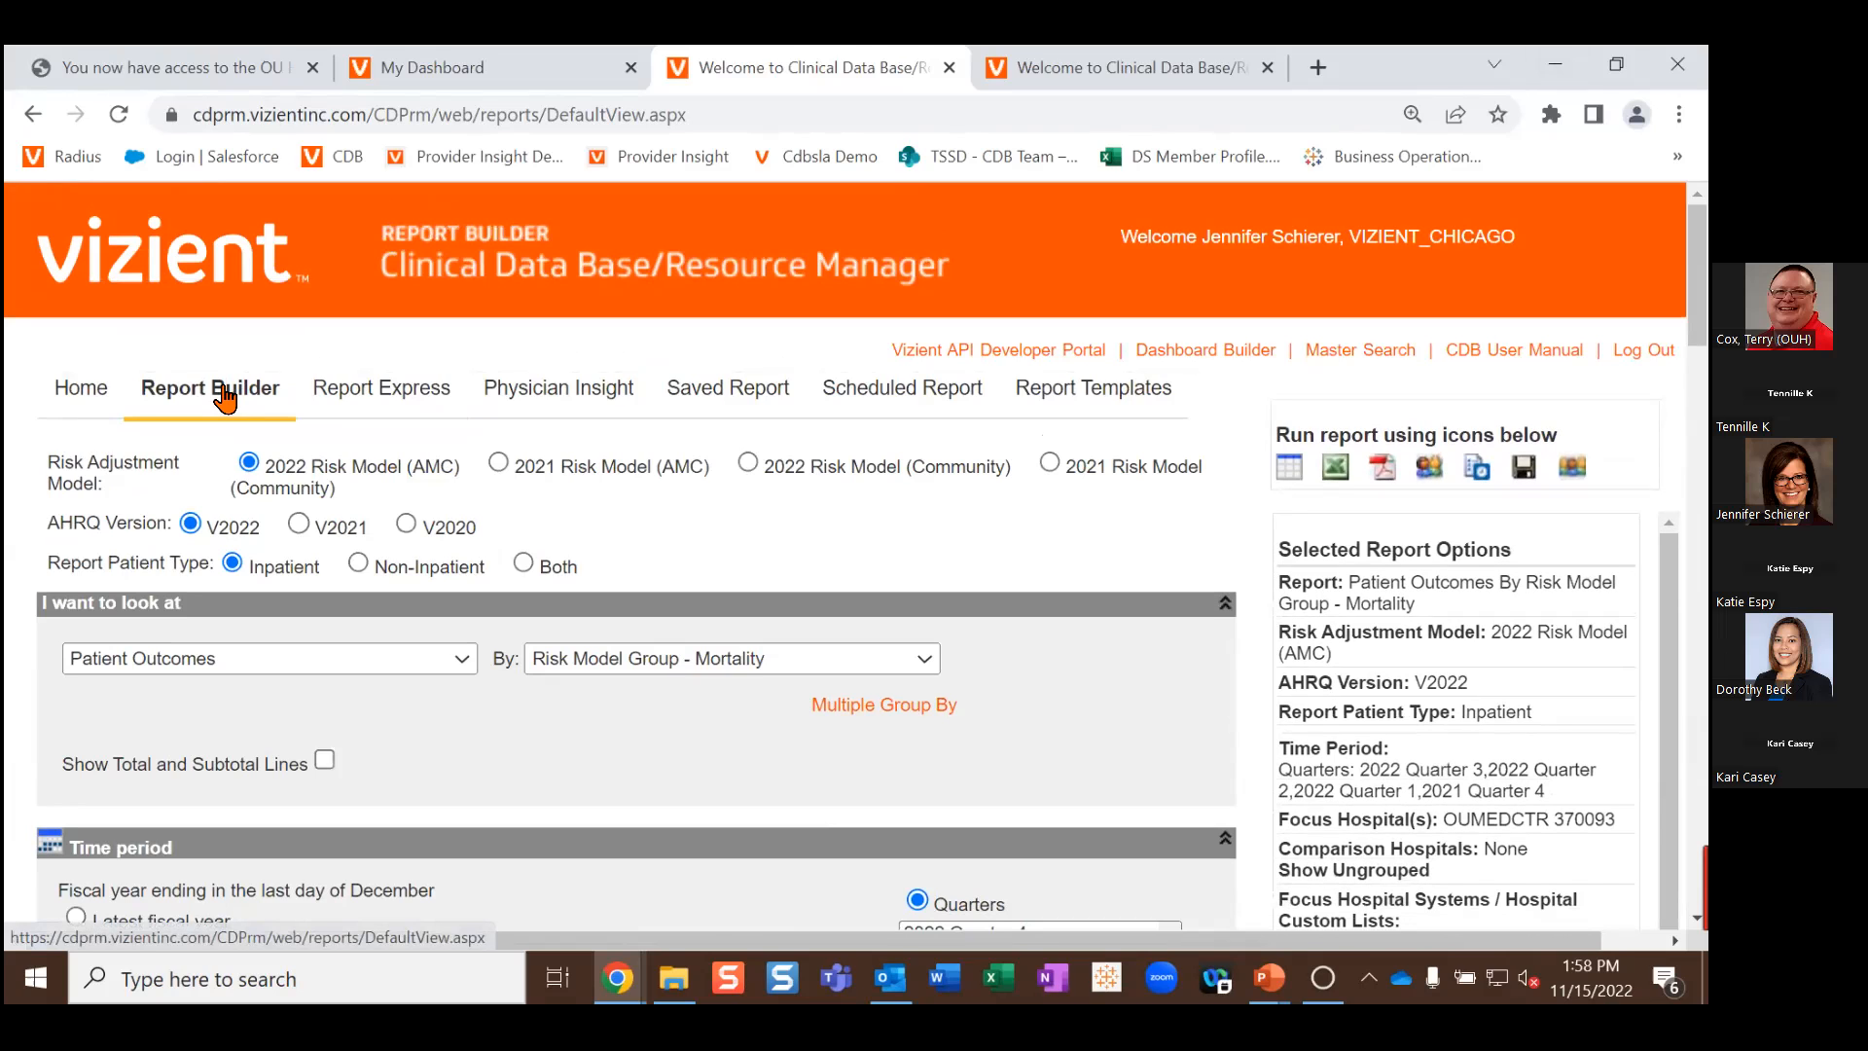
Step: Reset Report Builder to defaults: Patient Outcomes by Hospital / Hospital System, 2022 Quarter 4, and review them
{"action": "left_click", "coordinate": [225, 397]}
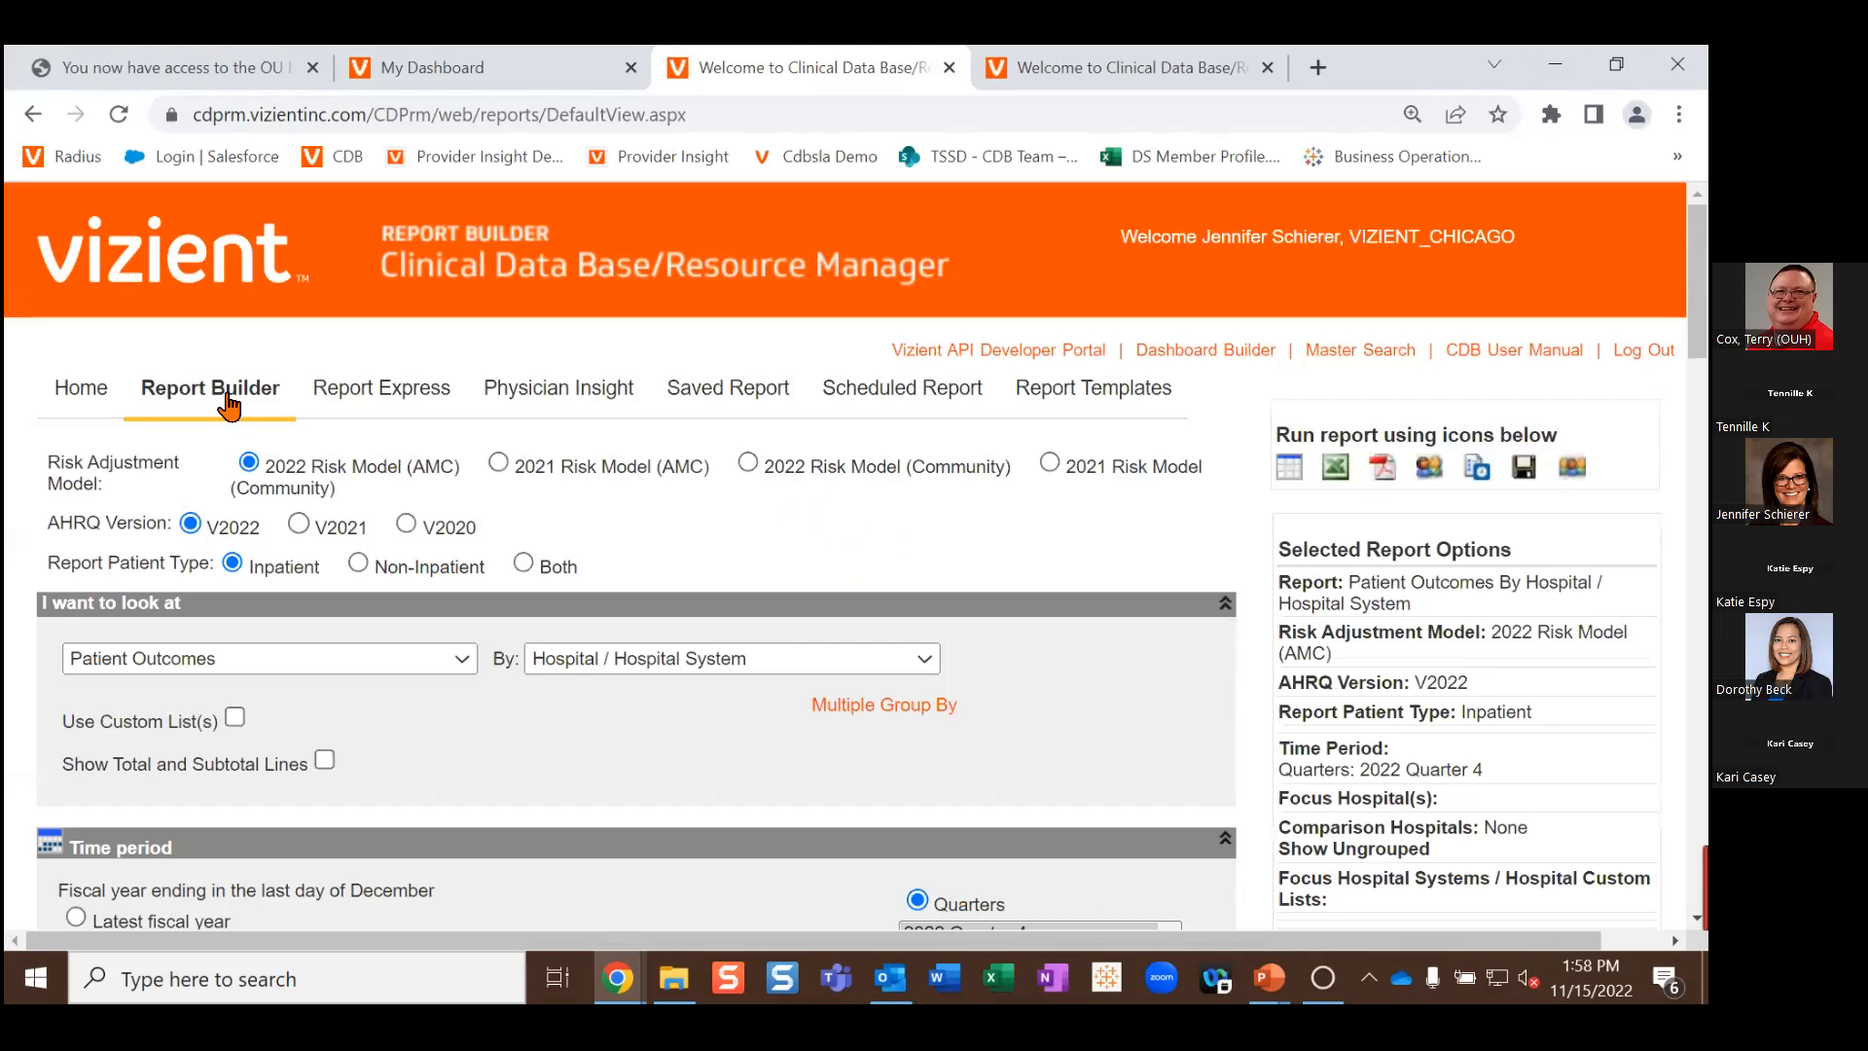
{"action": "scroll", "coordinate": [352, 681], "scroll_direction": "down", "scroll_amount": 10}
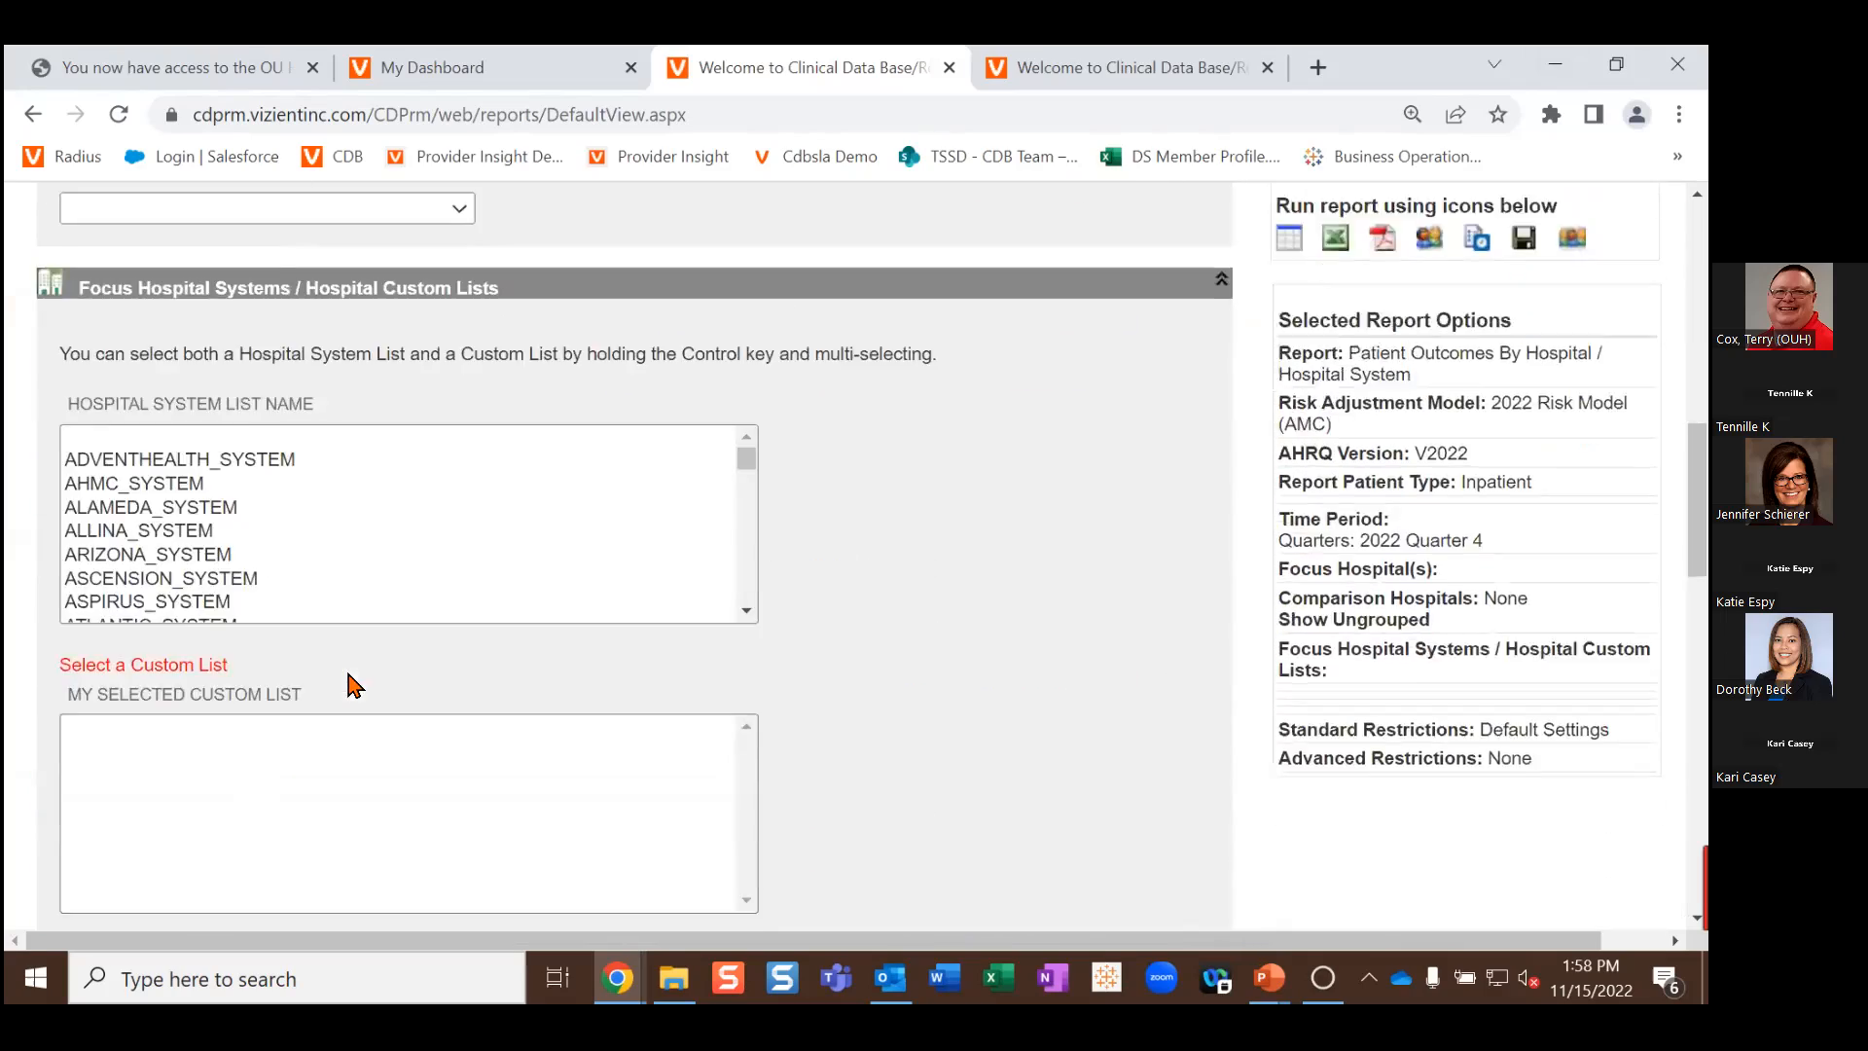
{"action": "scroll", "coordinate": [352, 684], "scroll_direction": "down", "scroll_amount": 14}
{"action": "scroll", "coordinate": [339, 681], "scroll_direction": "up", "scroll_amount": 7}
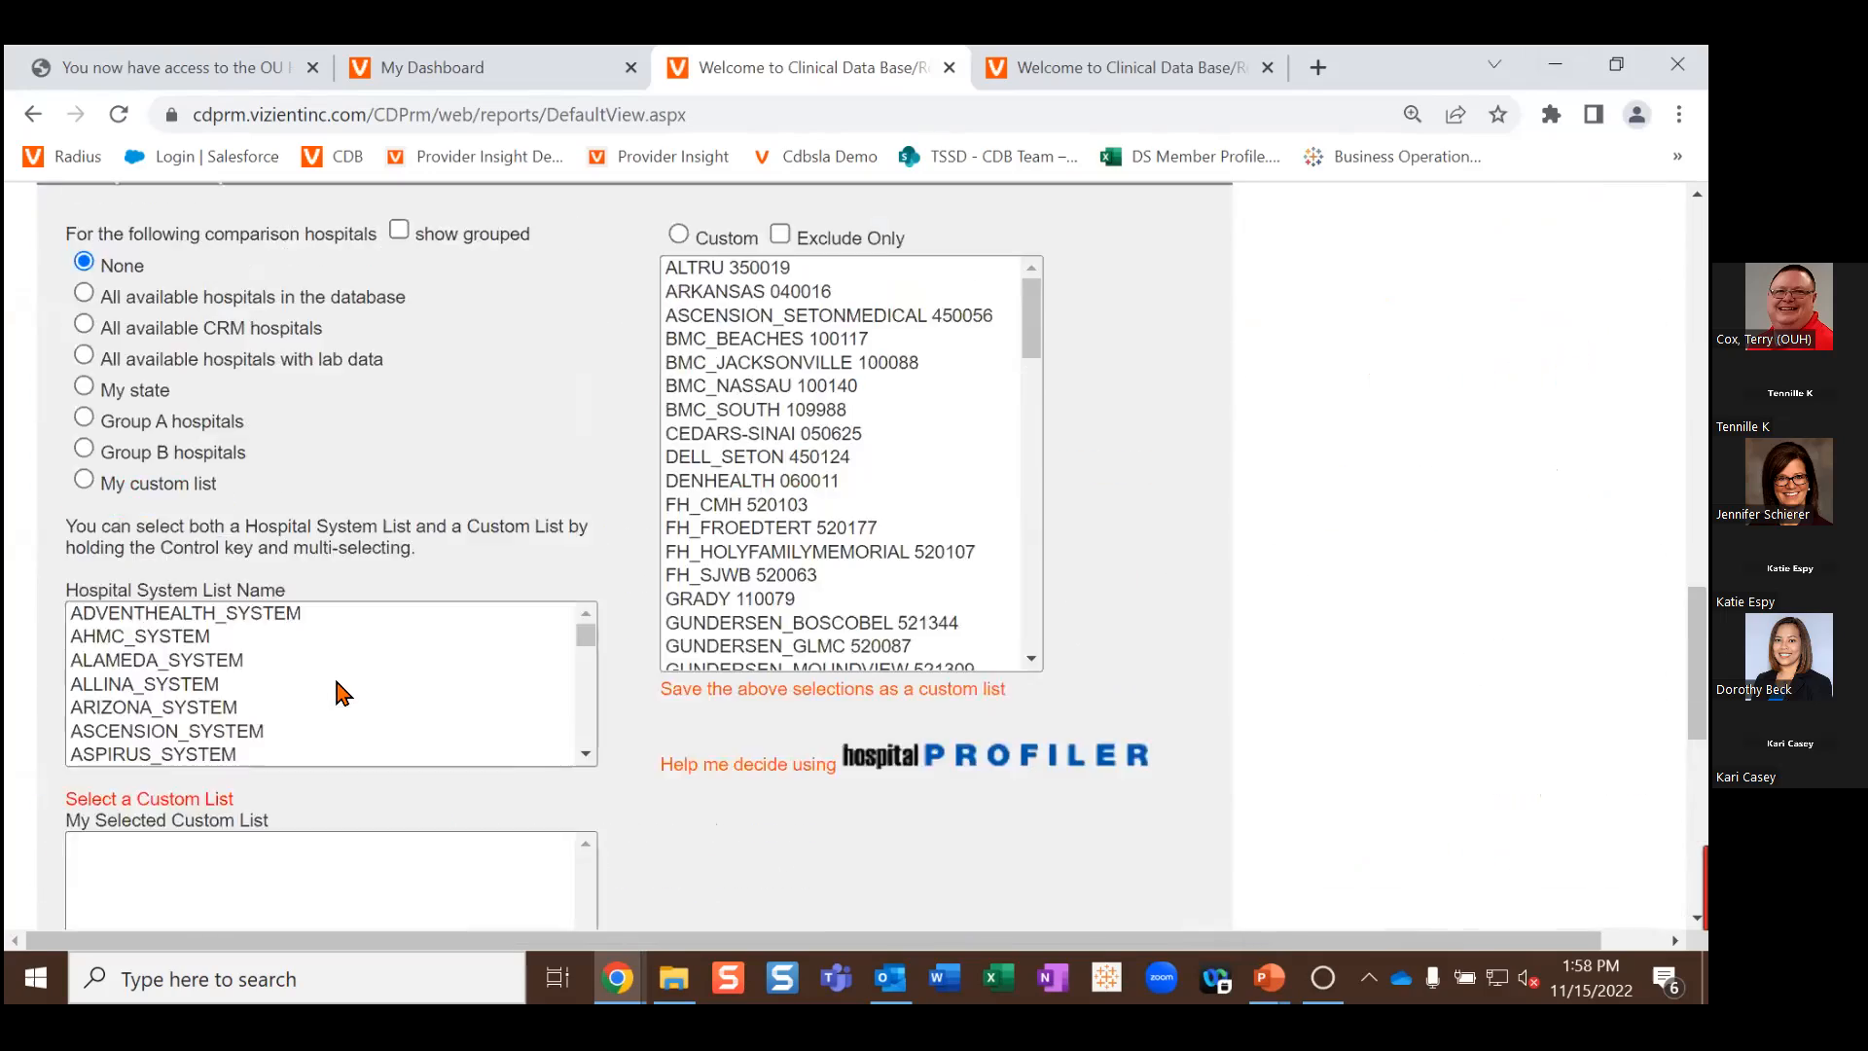
{"action": "scroll", "coordinate": [339, 679], "scroll_direction": "up", "scroll_amount": 15}
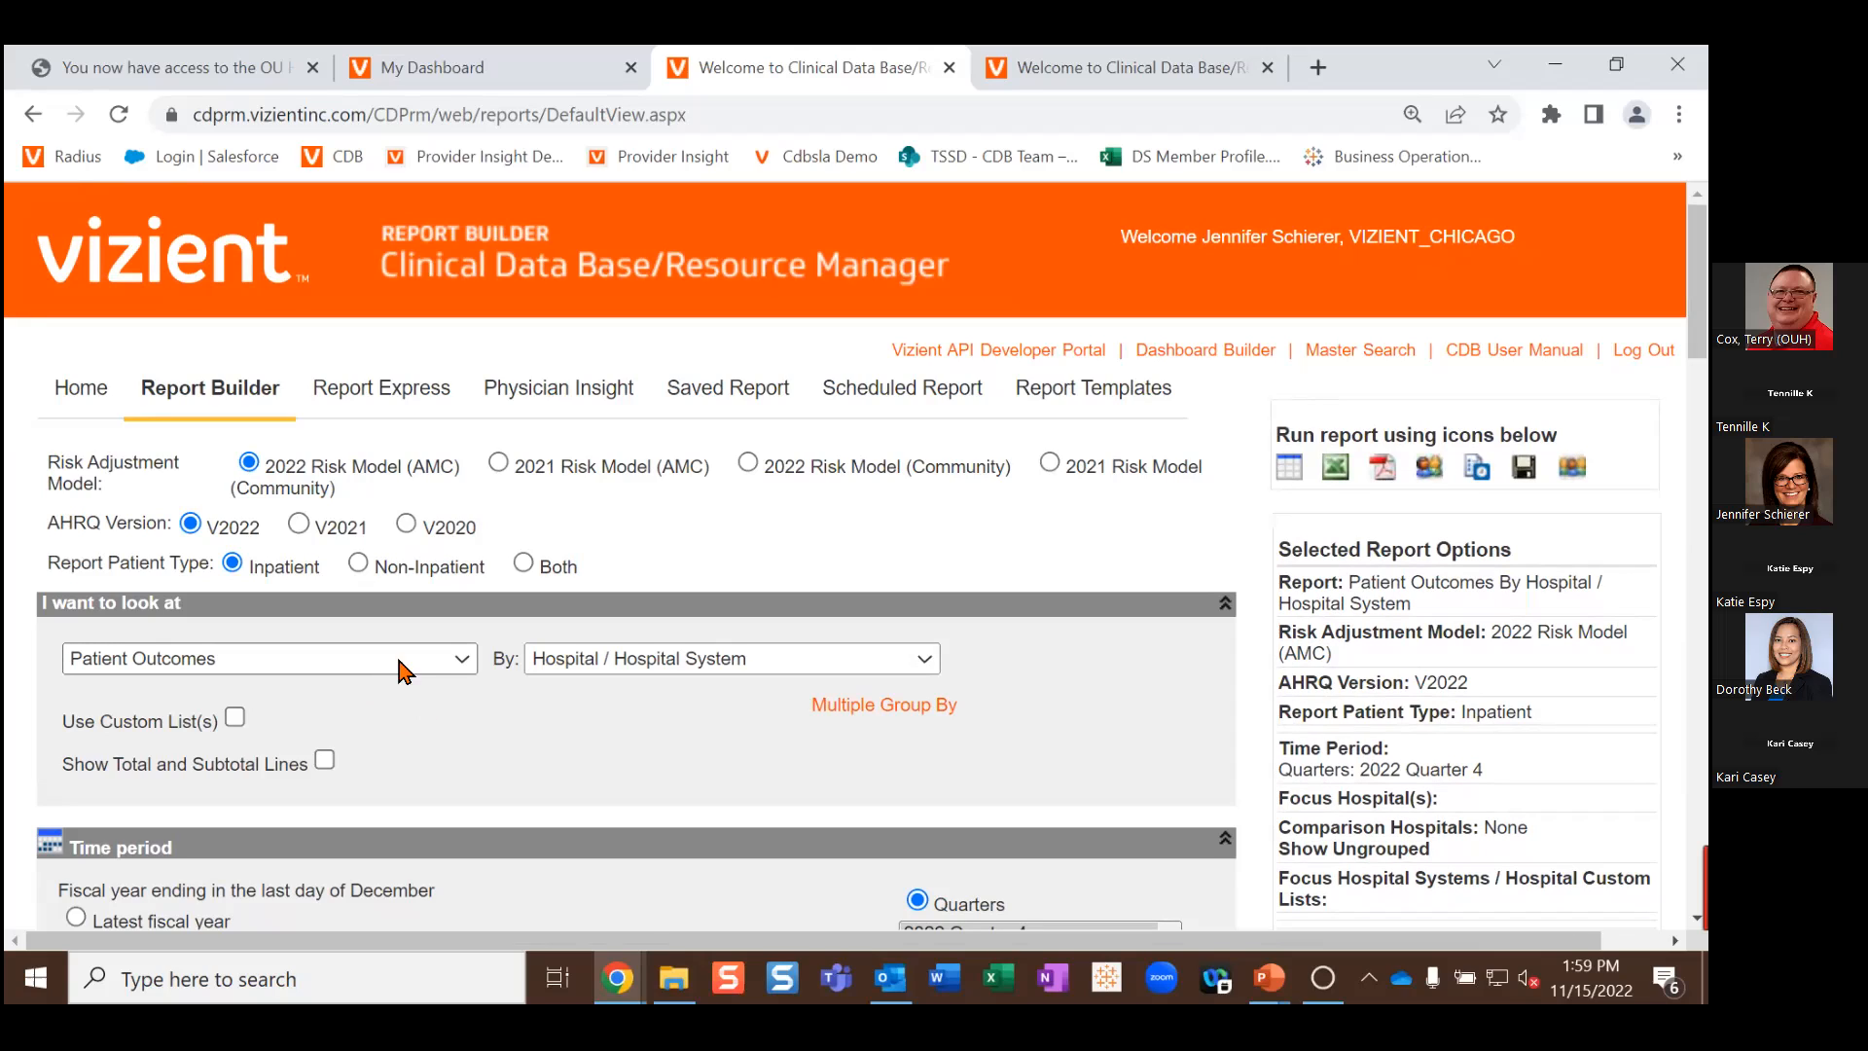
Step: Group the new report by Diagnosis and tick Use Custom List(s)
{"action": "left_click", "coordinate": [759, 669]}
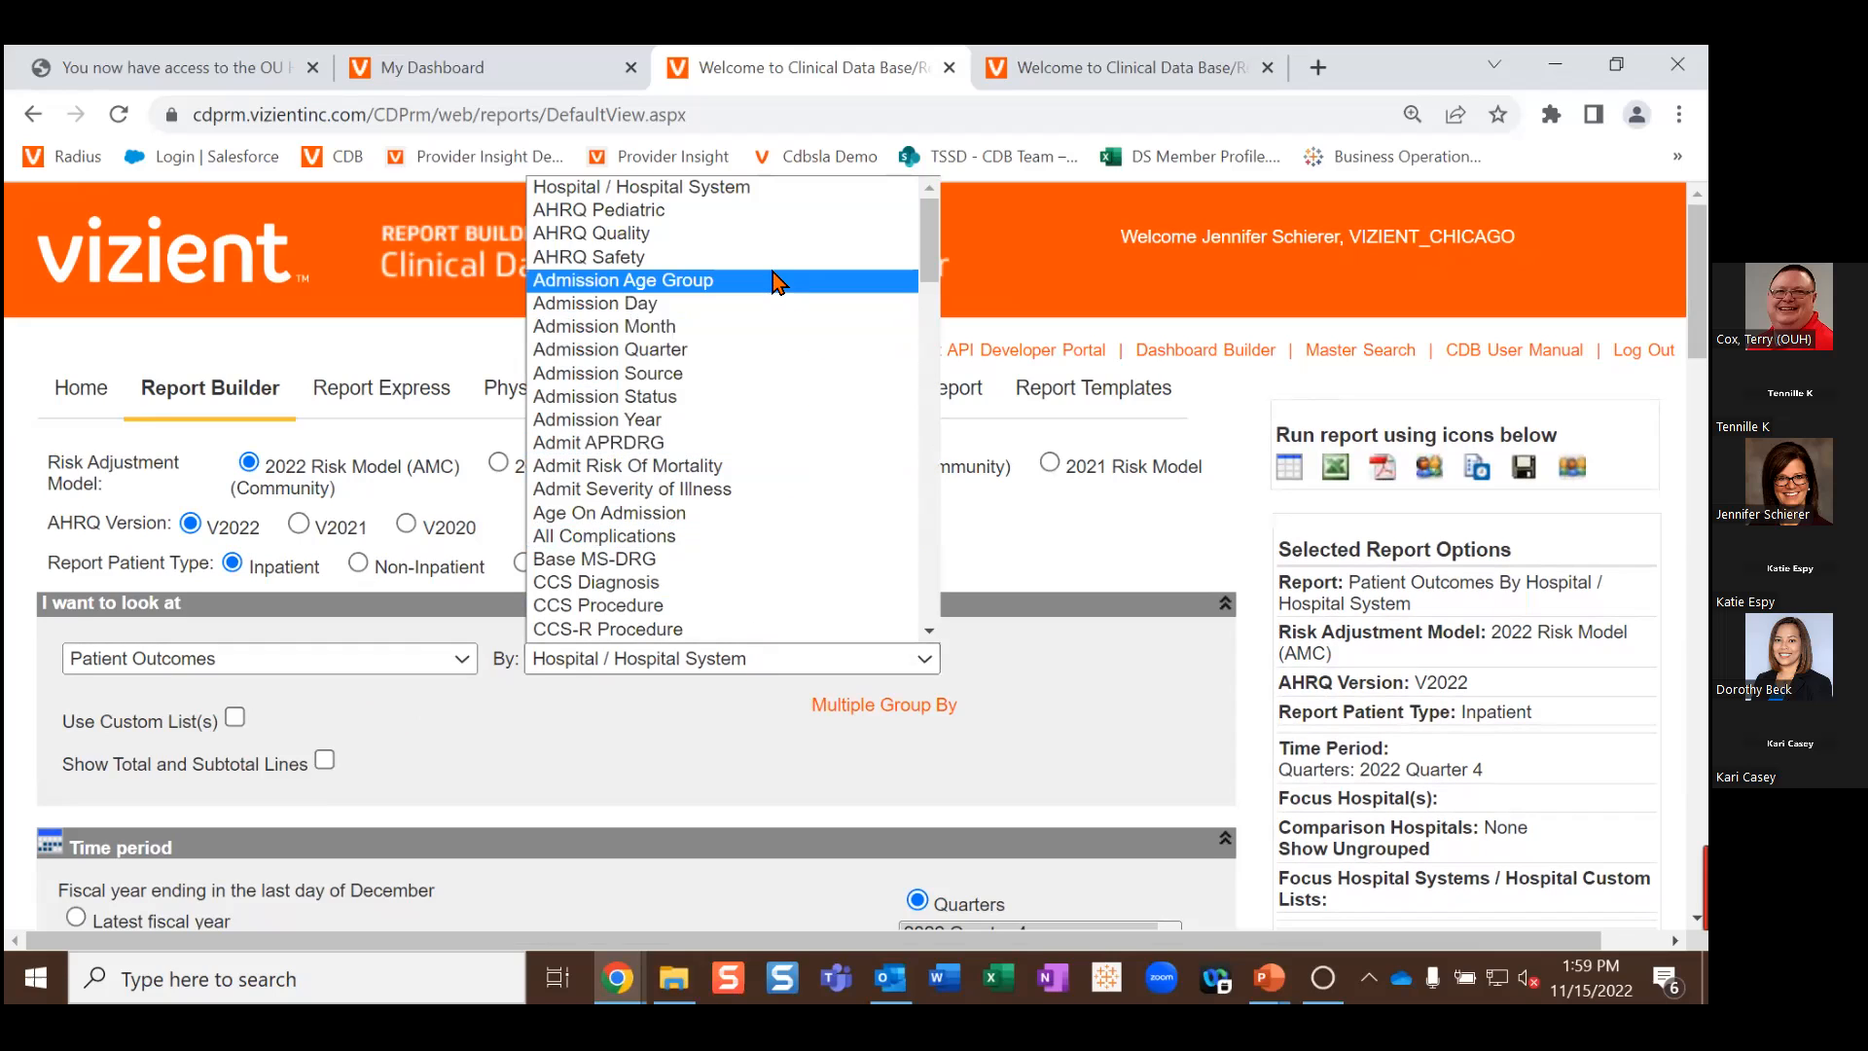
{"action": "left_click_drag", "start_coordinate": [931, 225], "coordinate": [930, 291]}
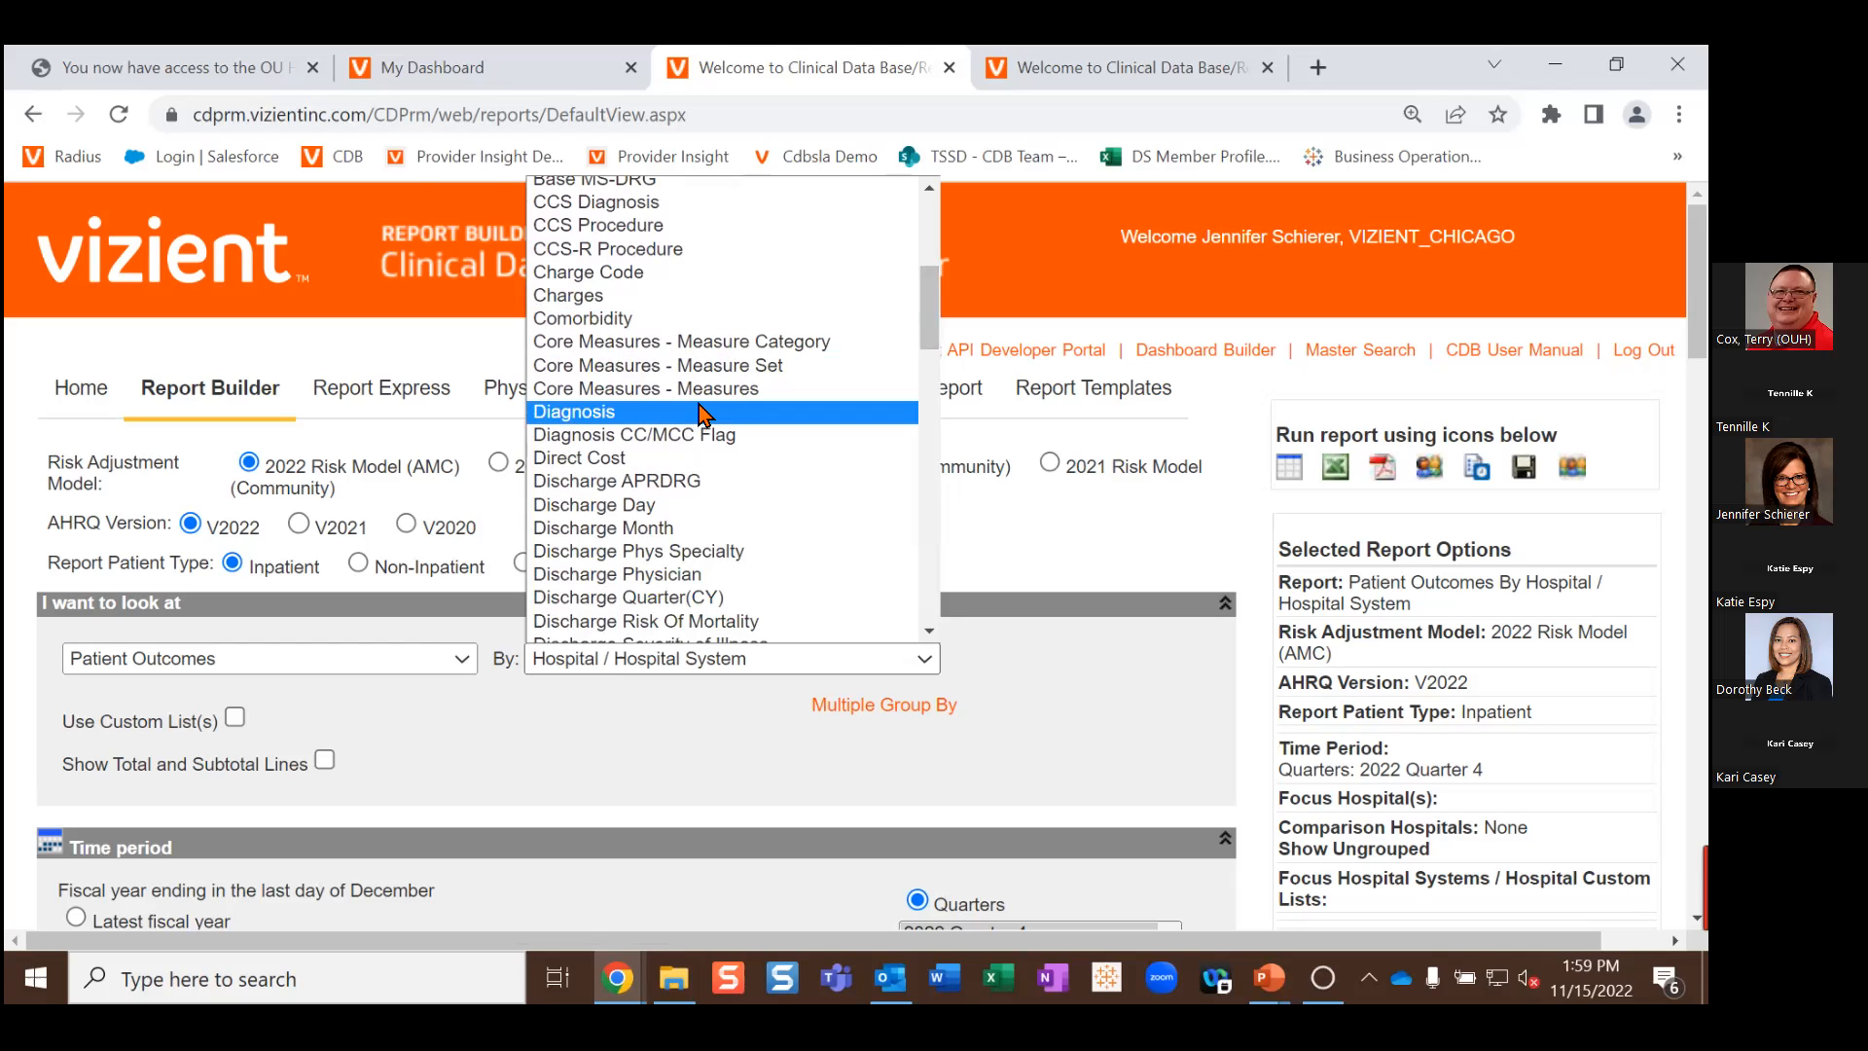
{"action": "left_click", "coordinate": [703, 413]}
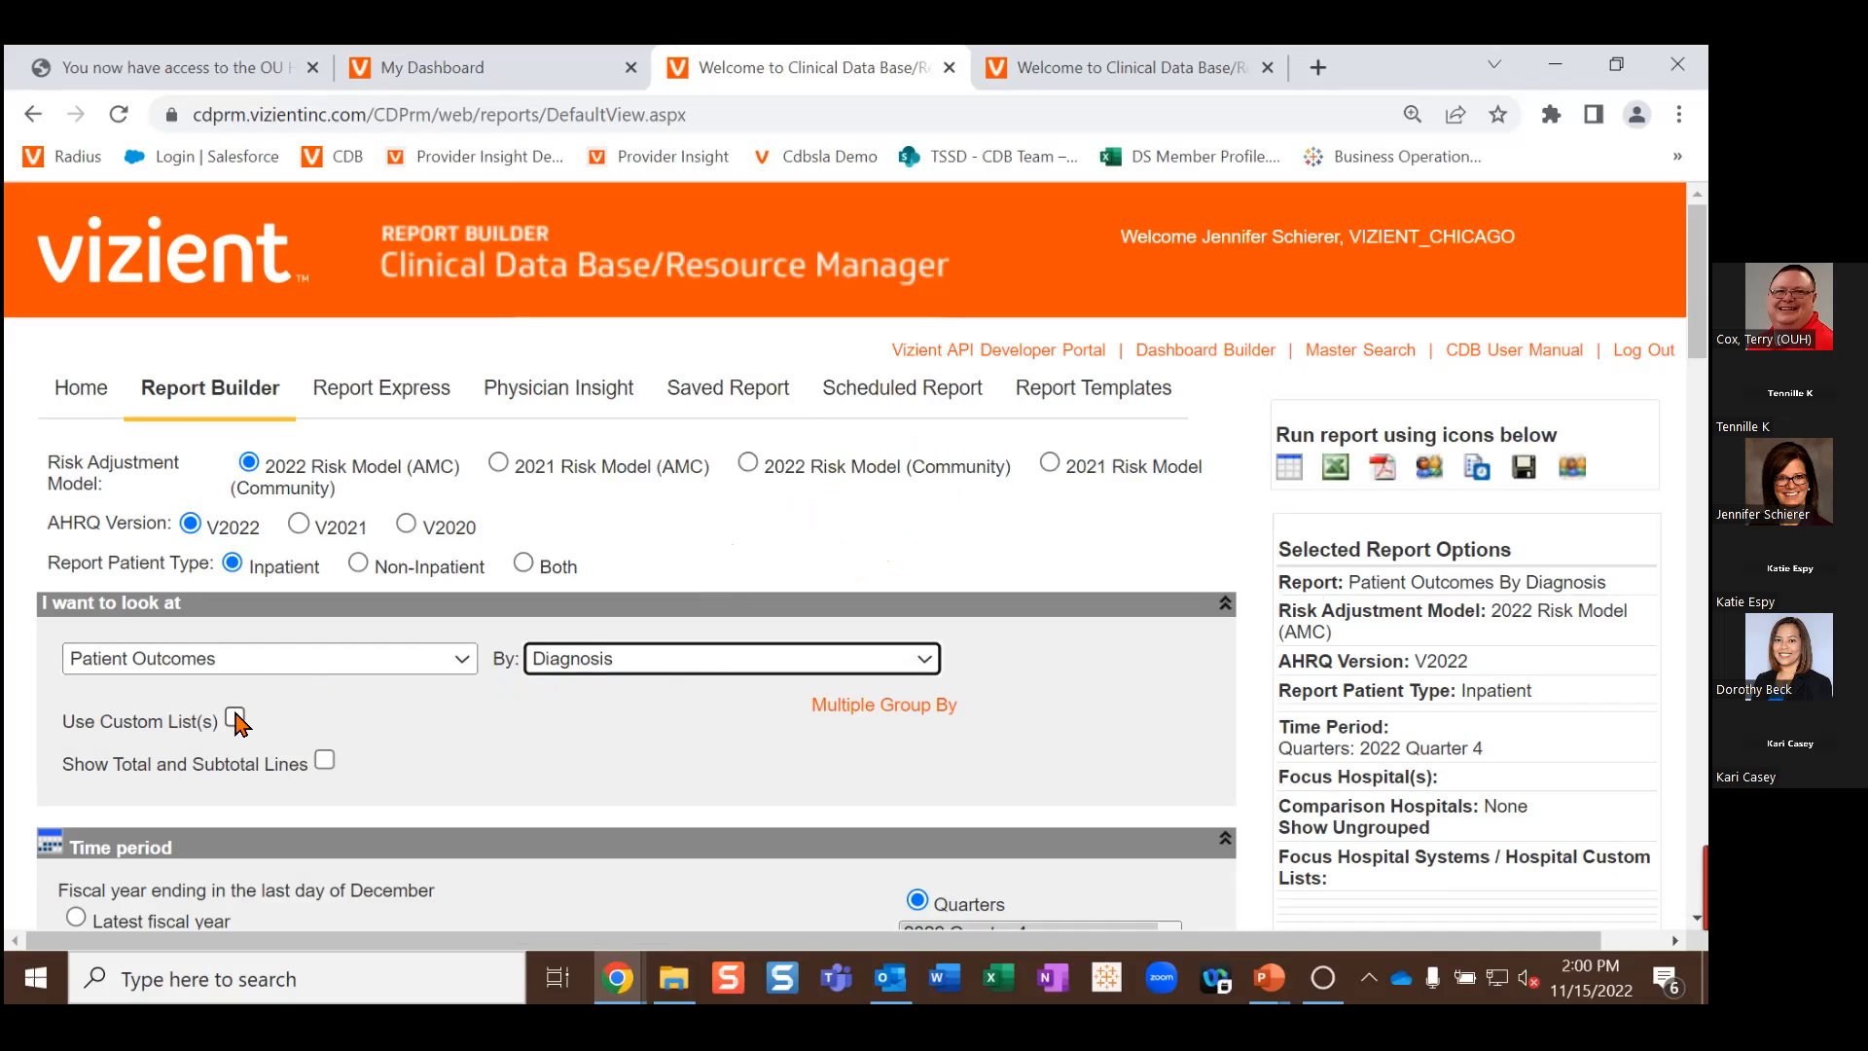
{"action": "left_click", "coordinate": [235, 719]}
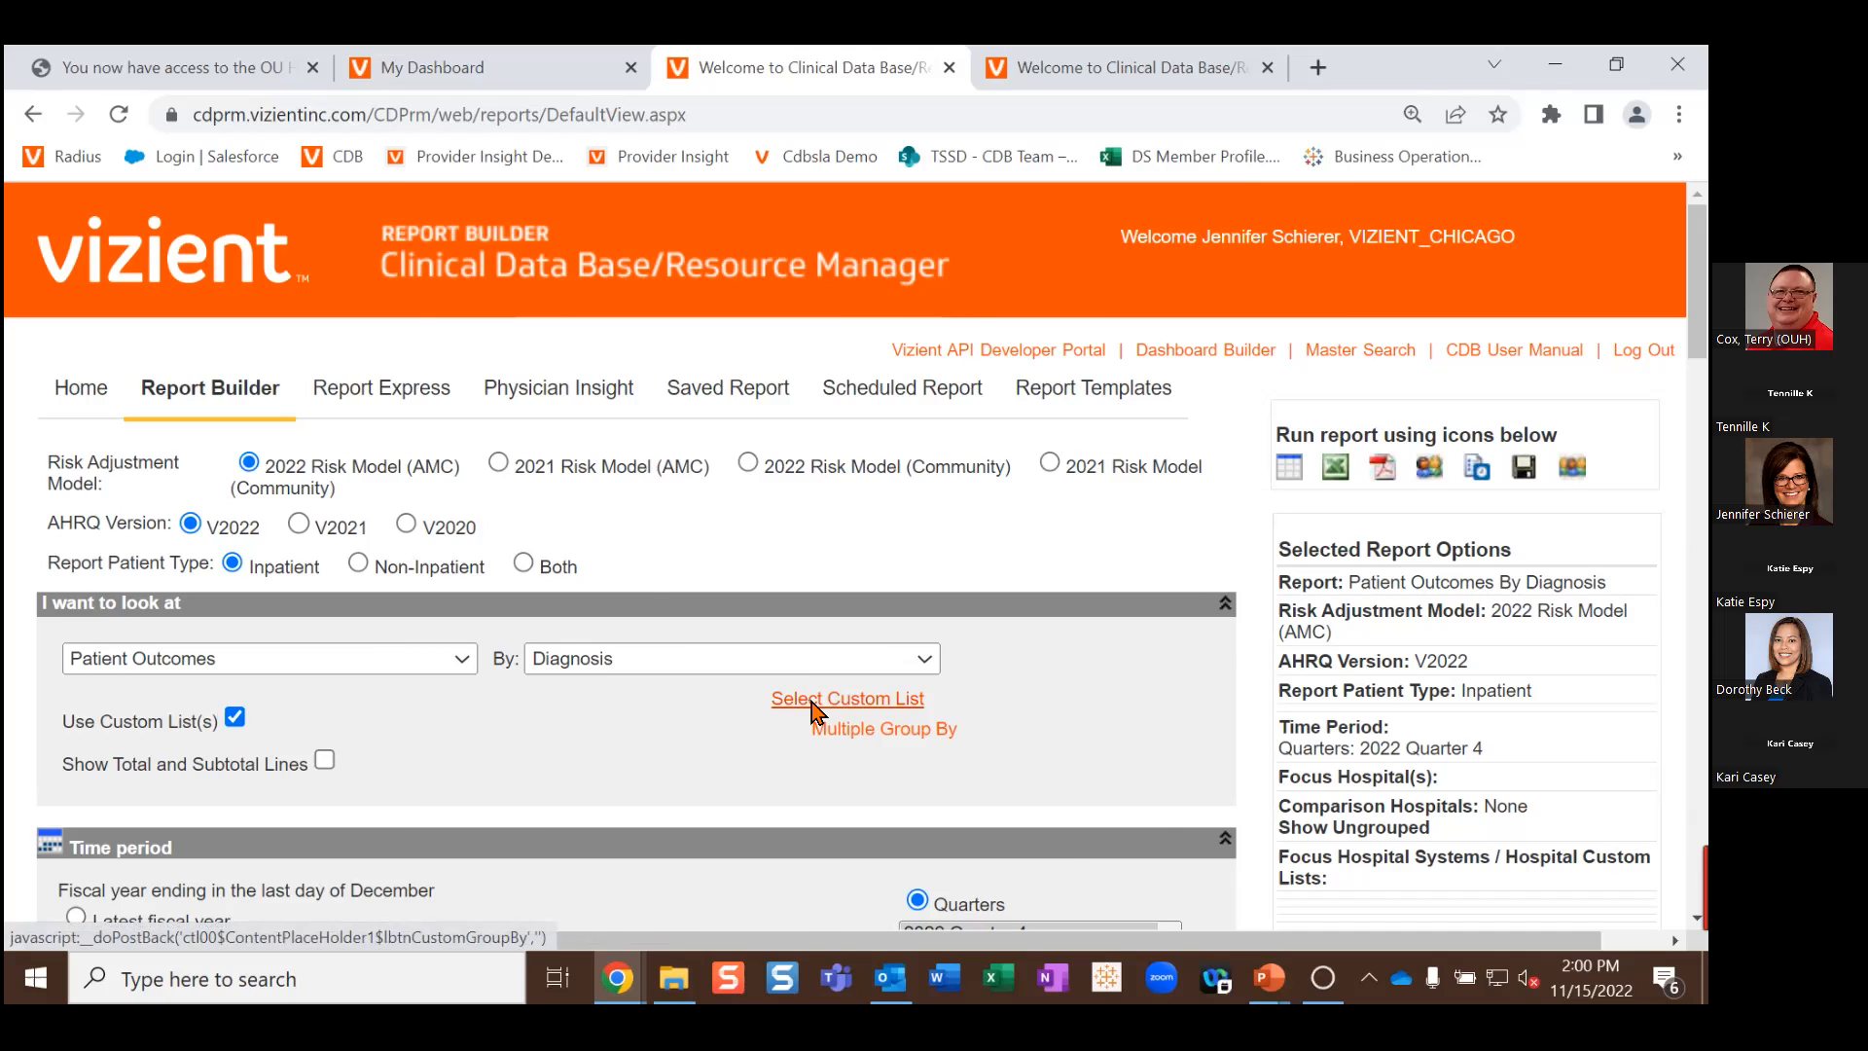
Step: Find 'malnutrition' among the custom lists, tick both POA=Yes and POA=No lists, and save
{"action": "left_click", "coordinate": [807, 702]}
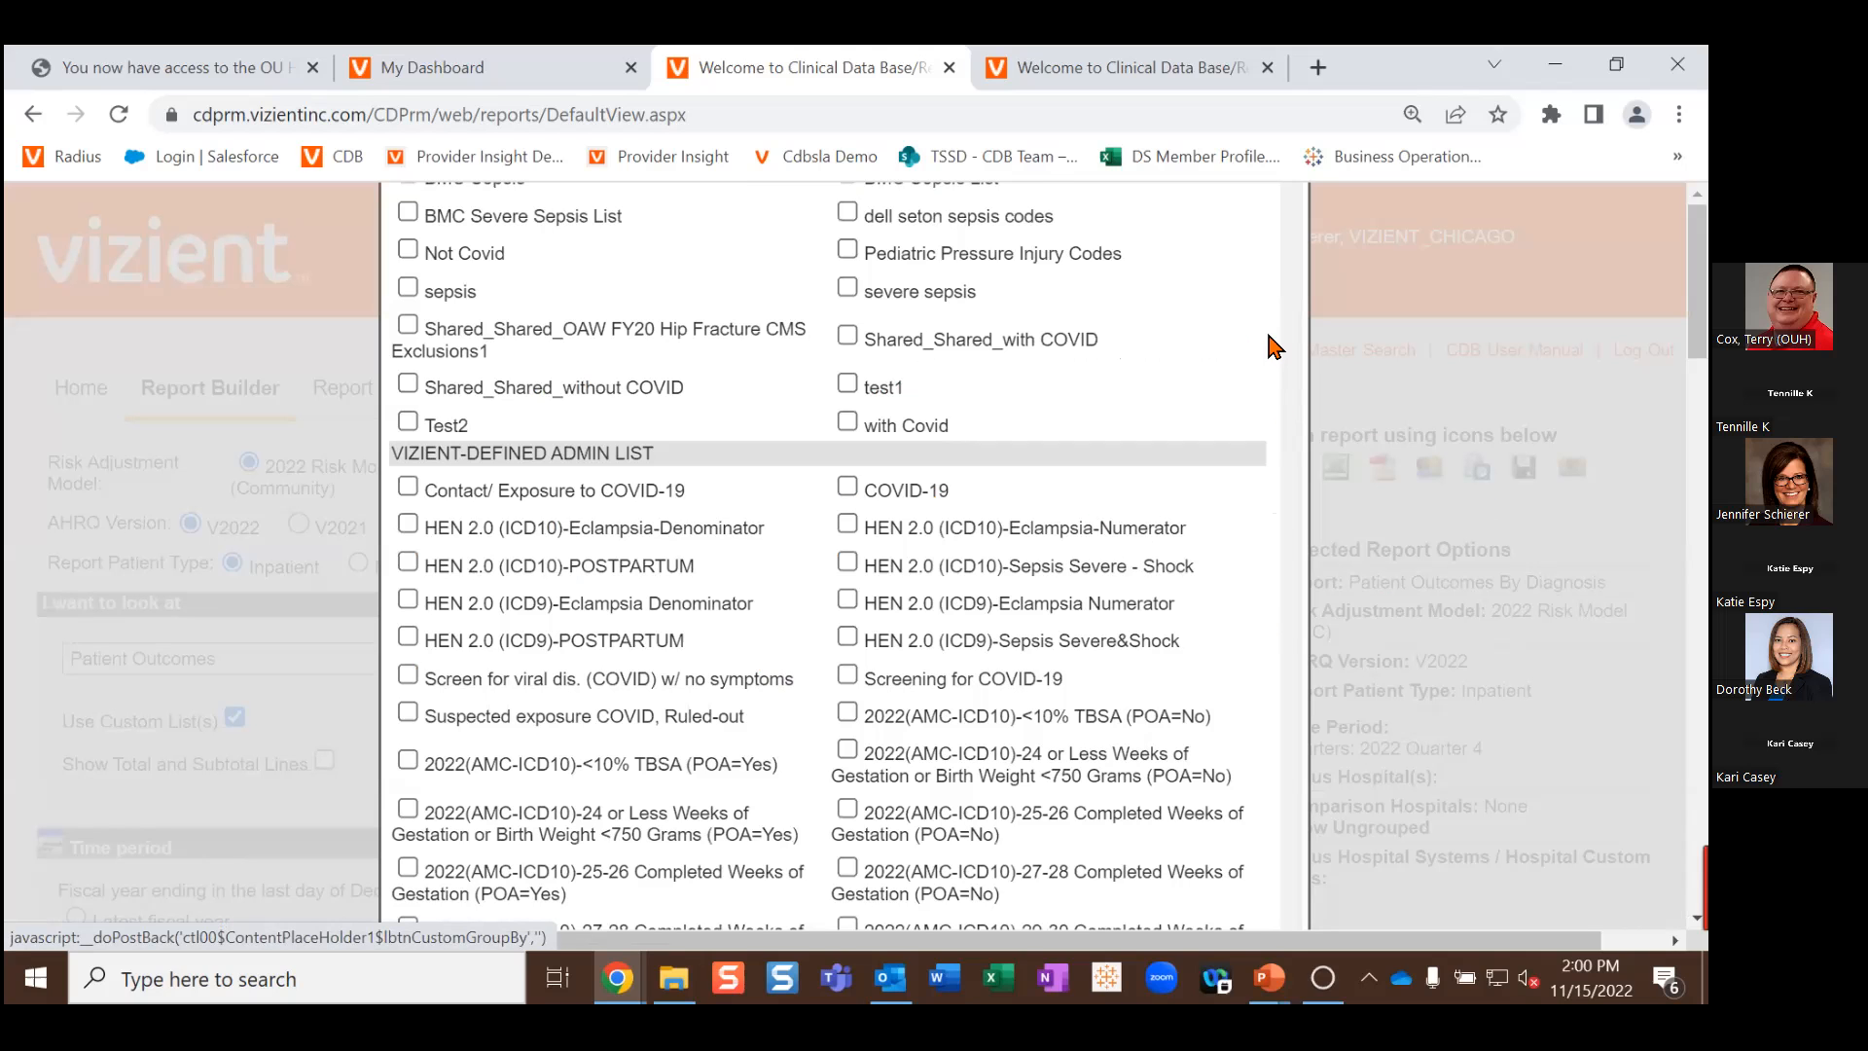
{"action": "key", "text": "ctrl+minus"}
{"action": "key", "text": "ctrl+minus"}
{"action": "key", "text": "ctrl+minus"}
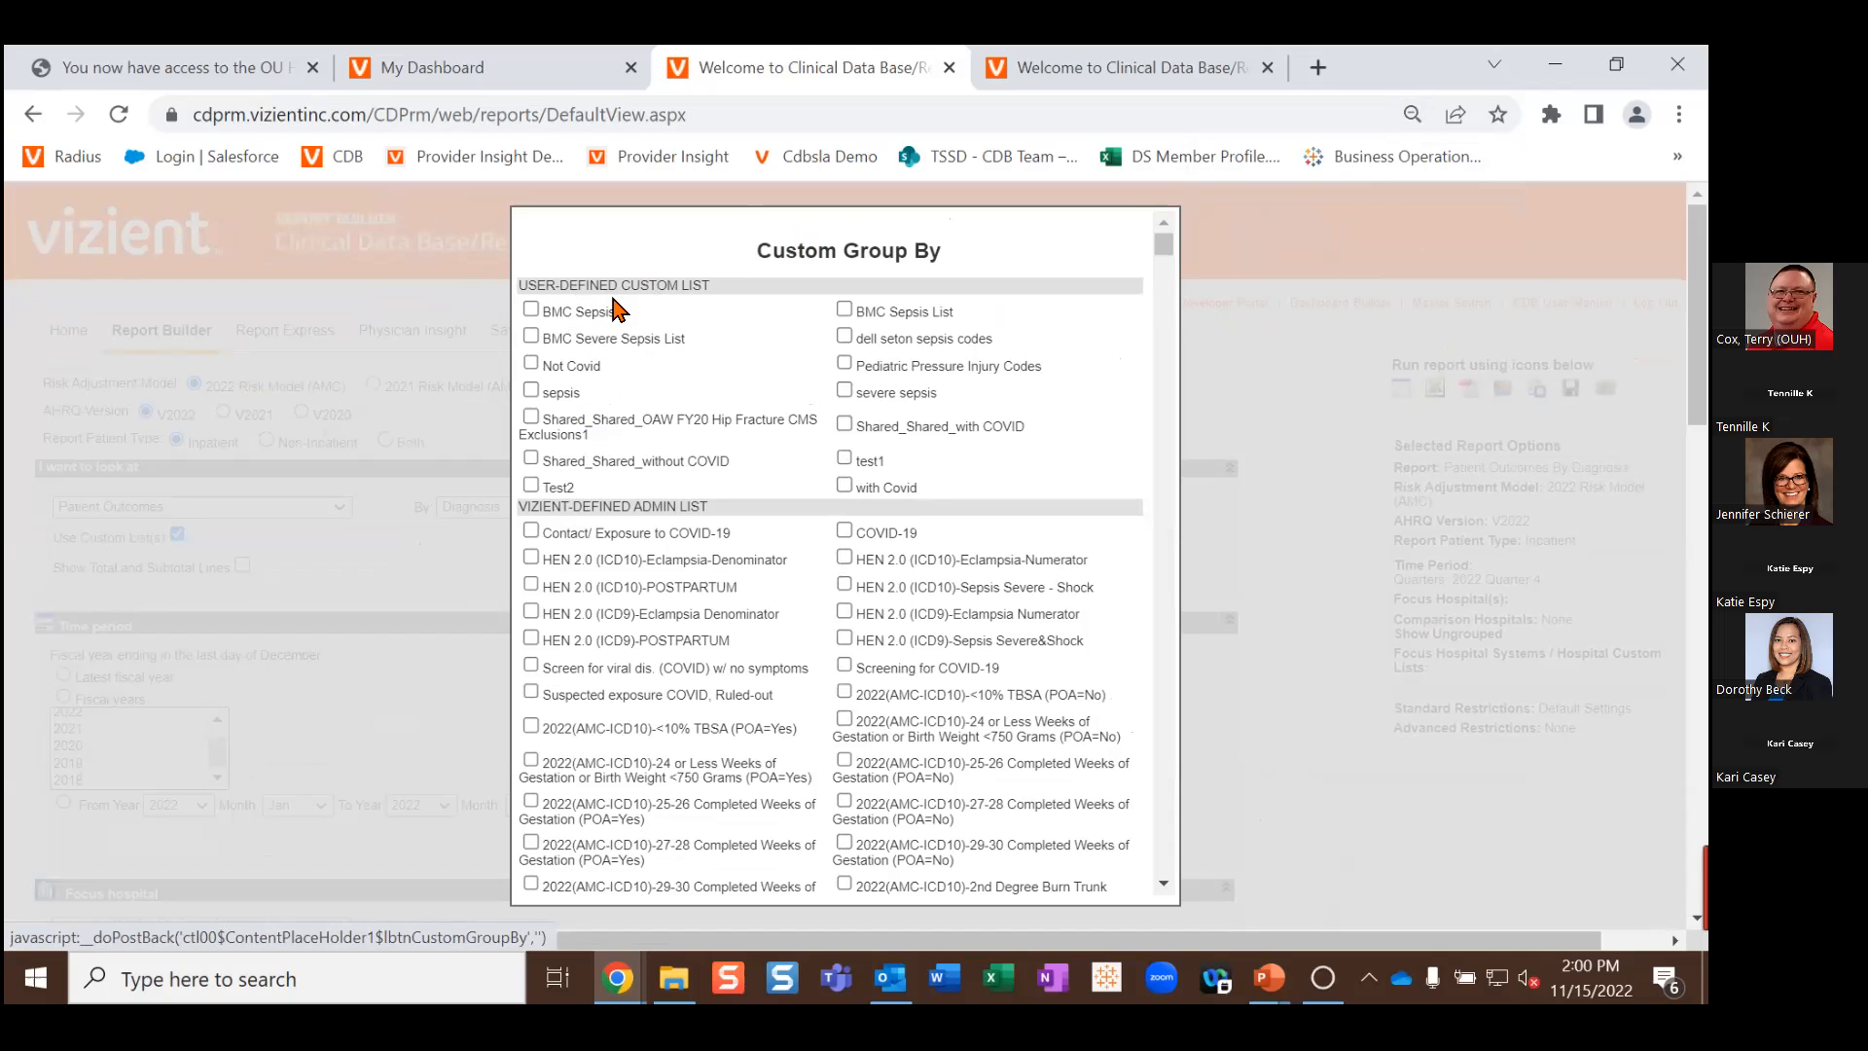
{"action": "scroll", "coordinate": [618, 301], "scroll_direction": "down", "scroll_amount": 2}
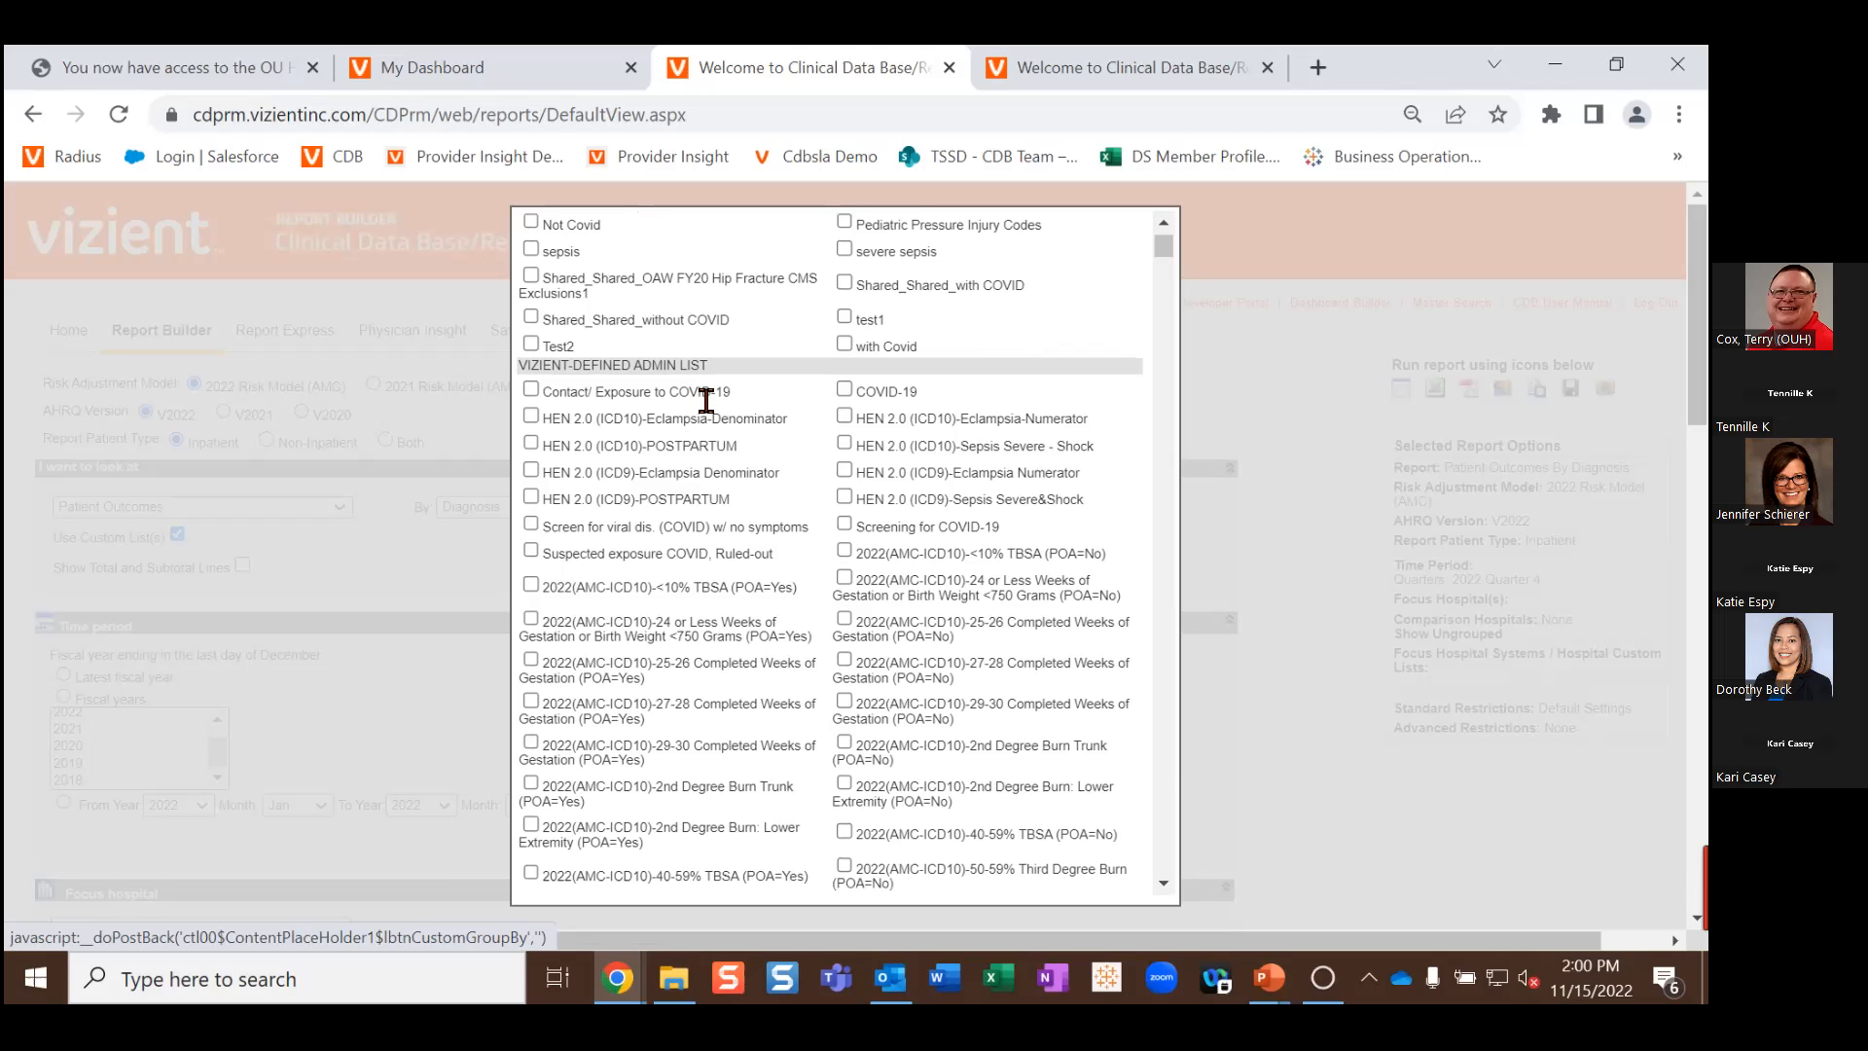
{"action": "scroll", "coordinate": [704, 403], "scroll_direction": "down", "scroll_amount": 1}
{"action": "mouse_move", "coordinate": [1164, 250]}
{"action": "left_mouse_down"}
{"action": "mouse_move", "coordinate": [1170, 304]}
{"action": "mouse_move", "coordinate": [1176, 257]}
{"action": "left_mouse_up"}
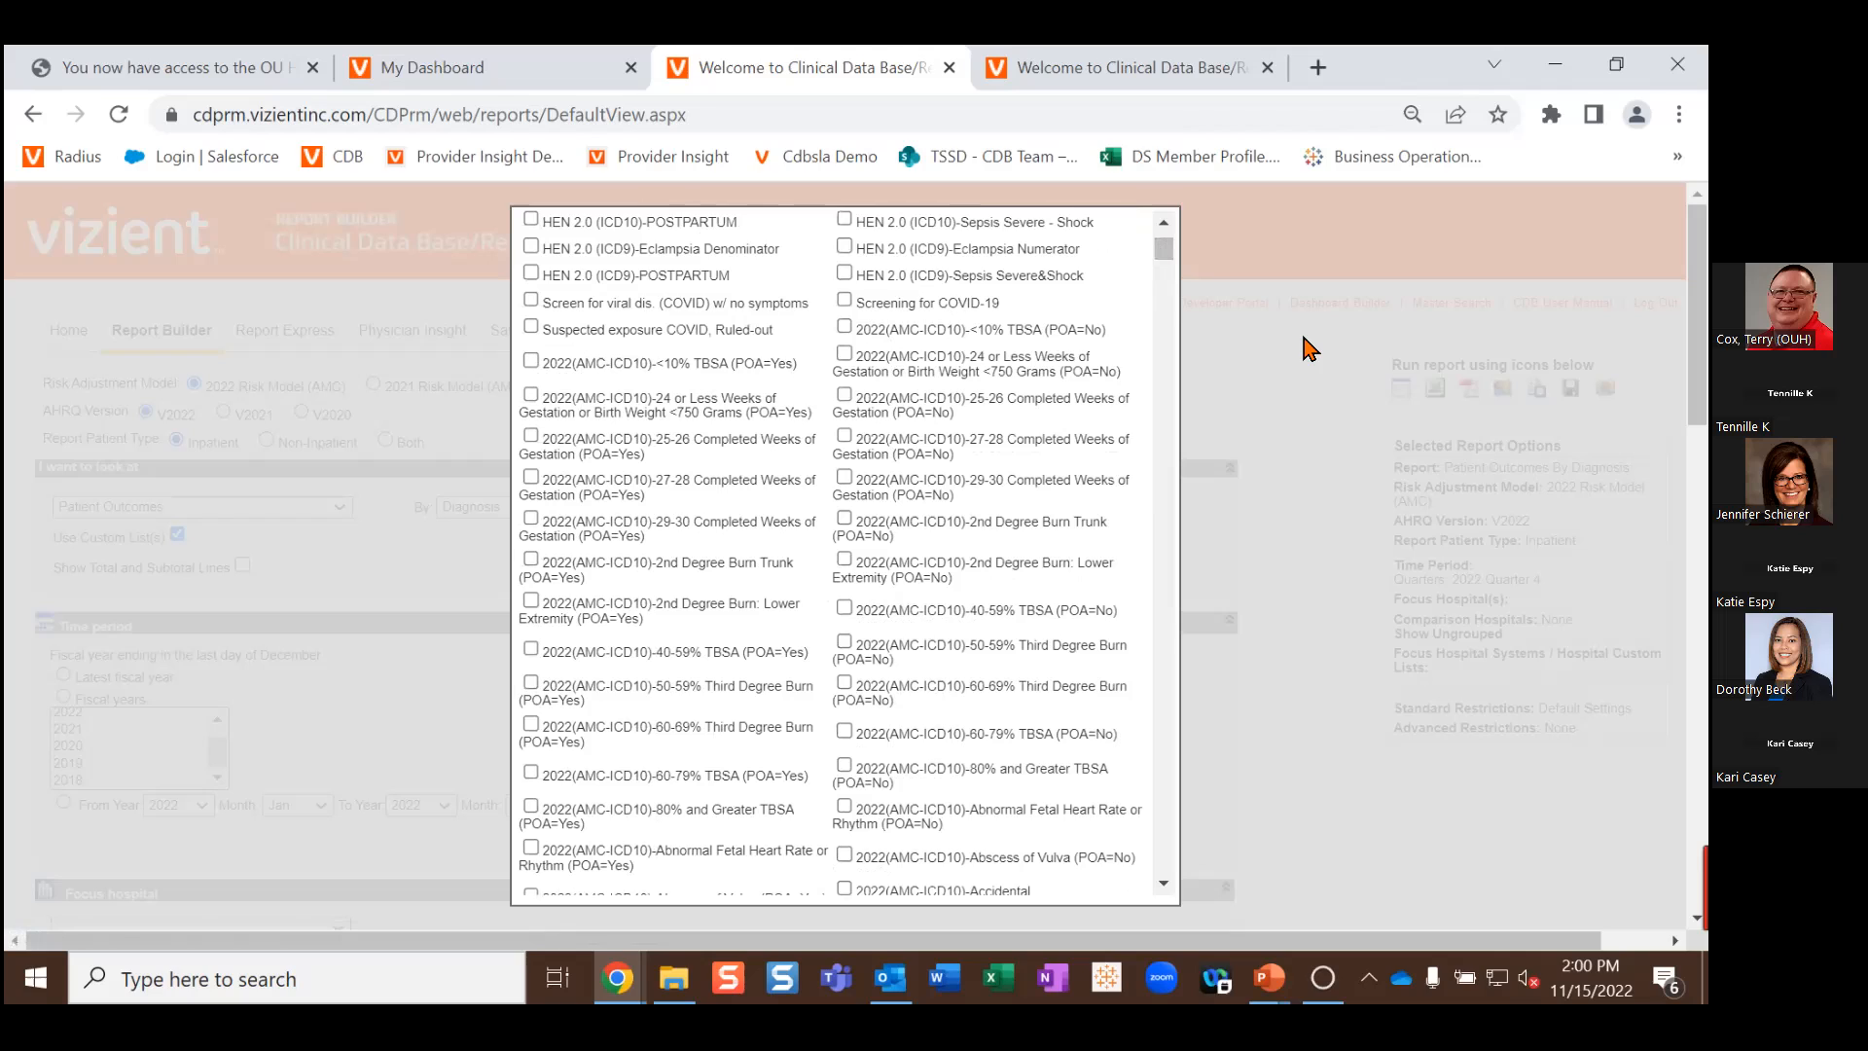
{"action": "key", "text": "ctrl+f"}
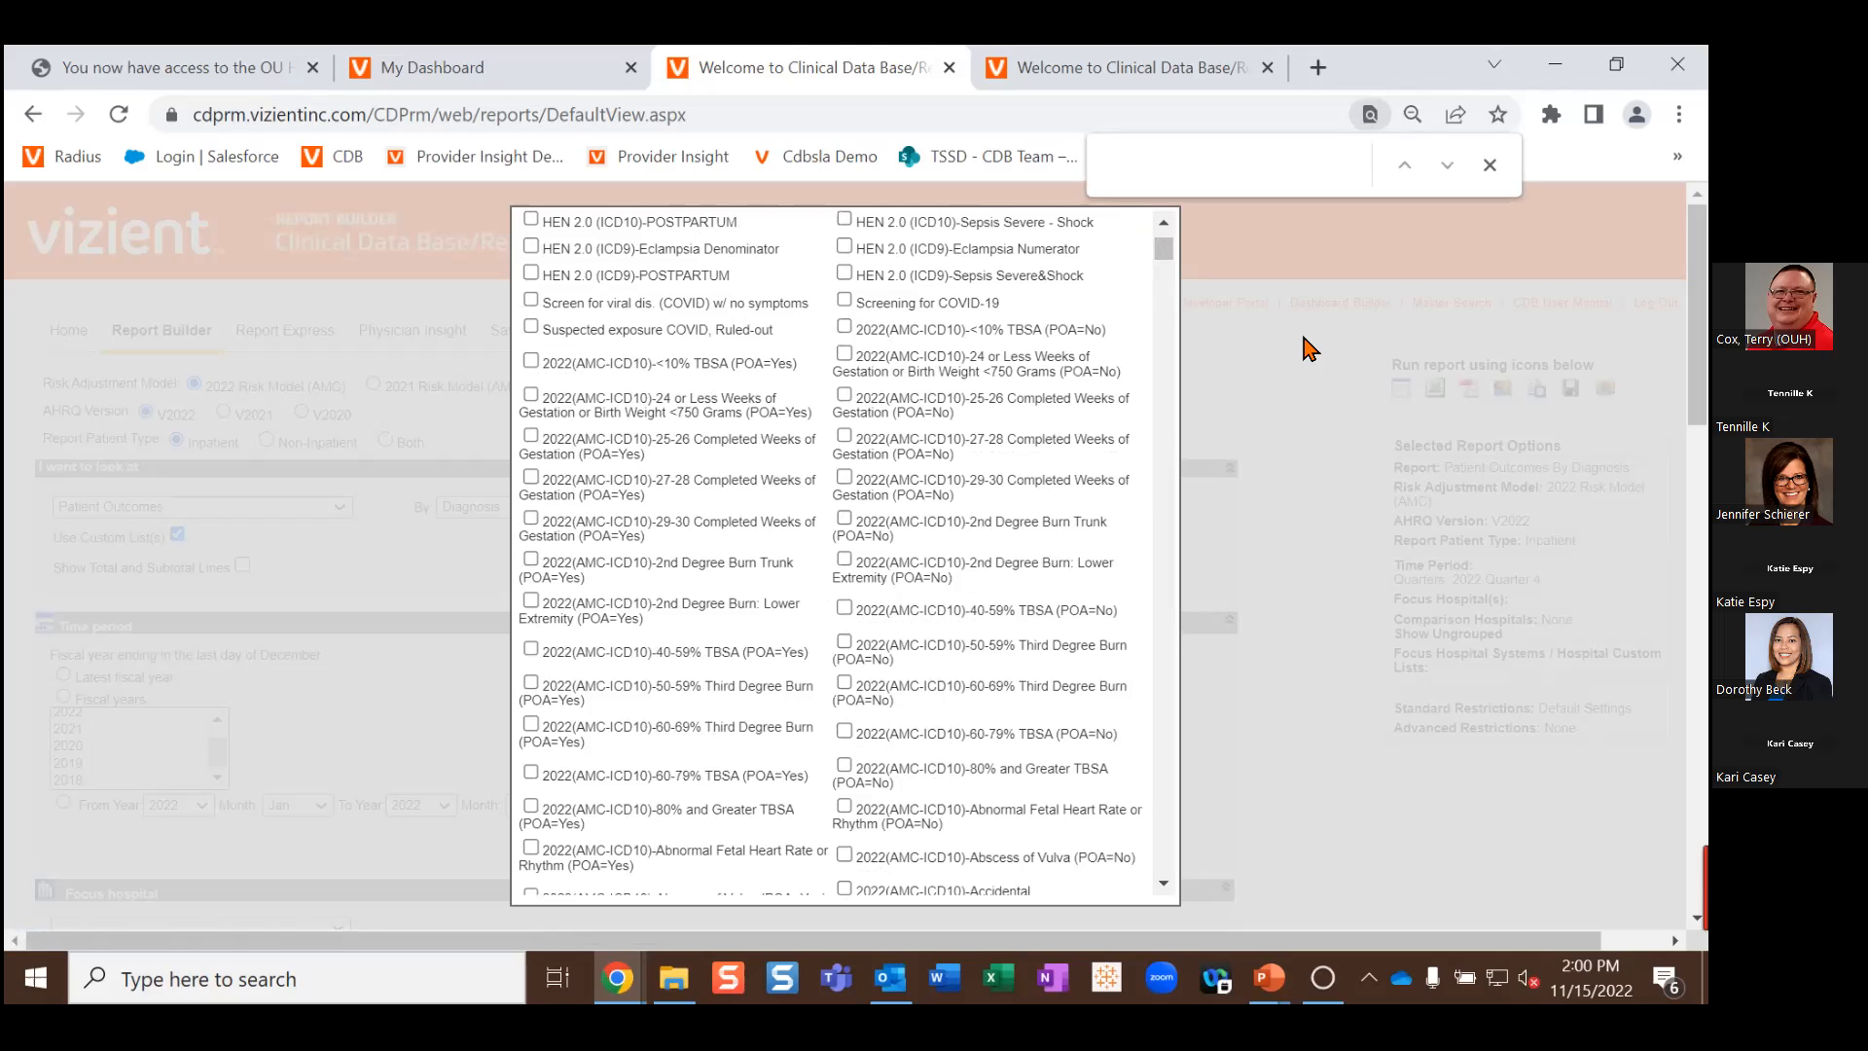
{"action": "type", "text": "maln"}
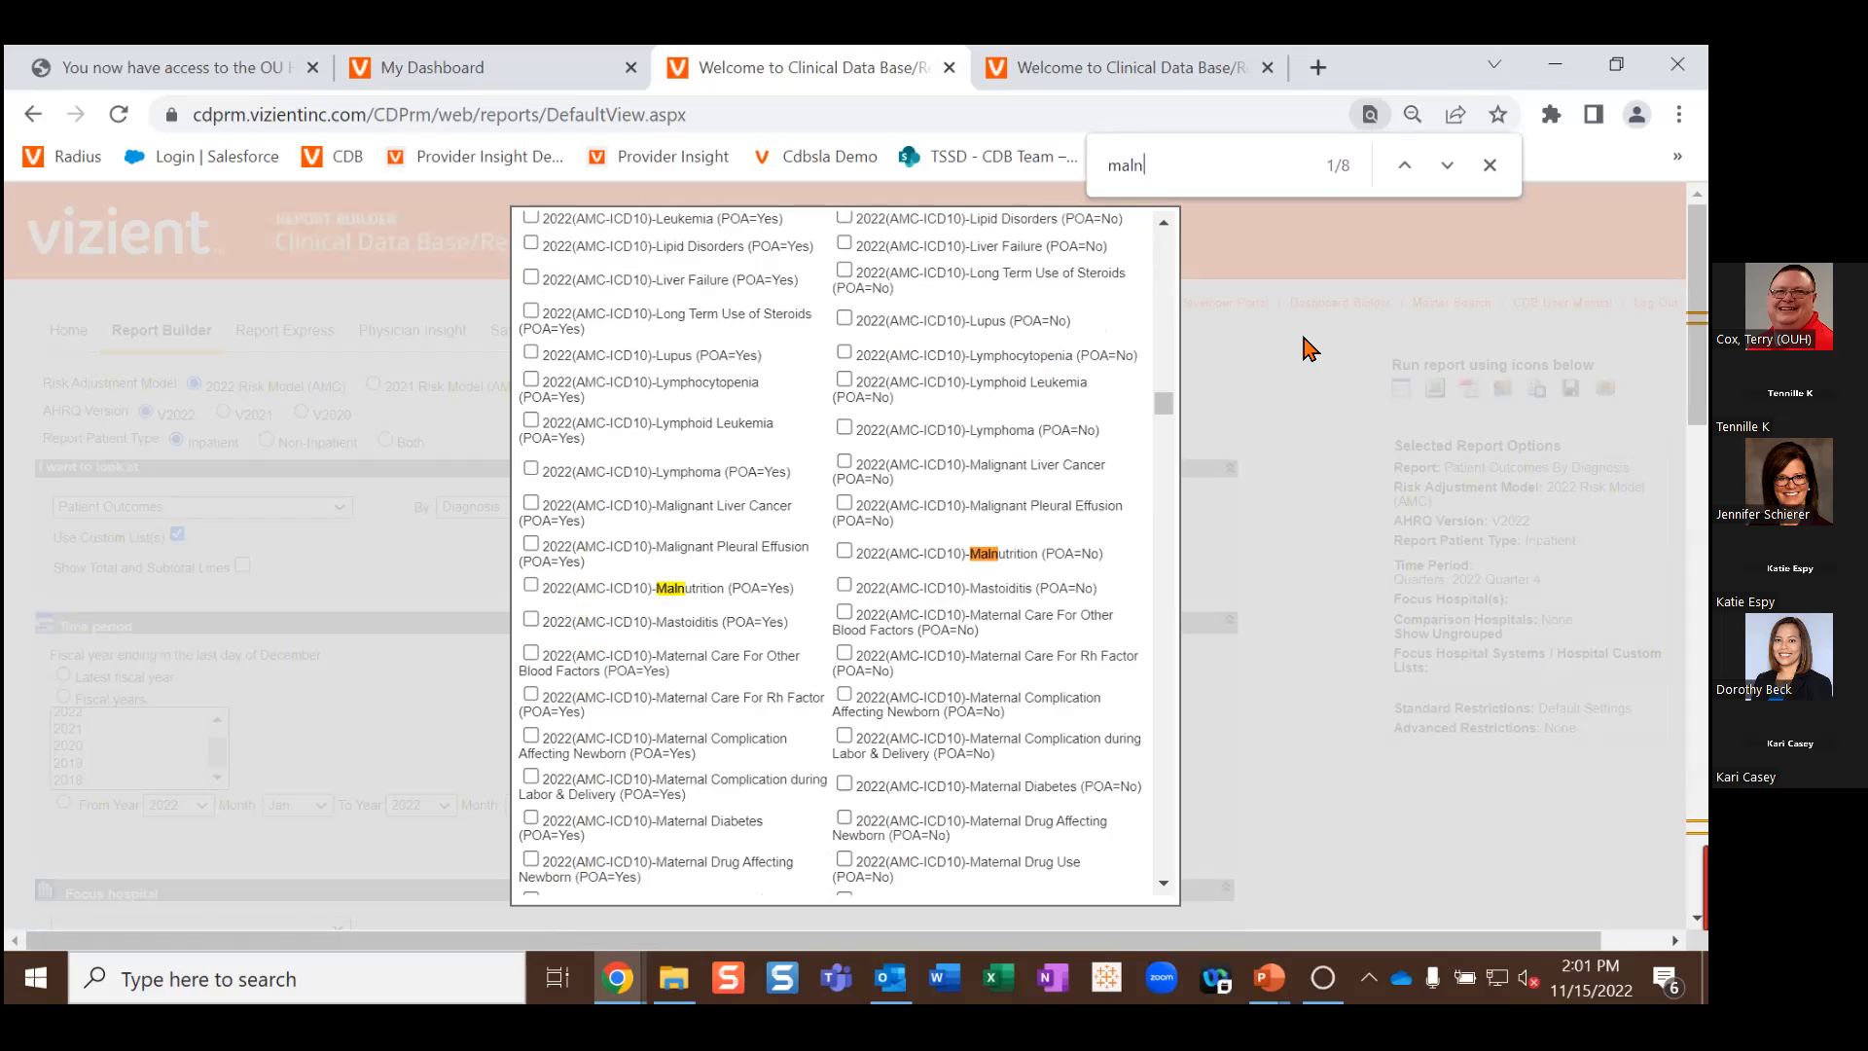
{"action": "type", "text": "utrition"}
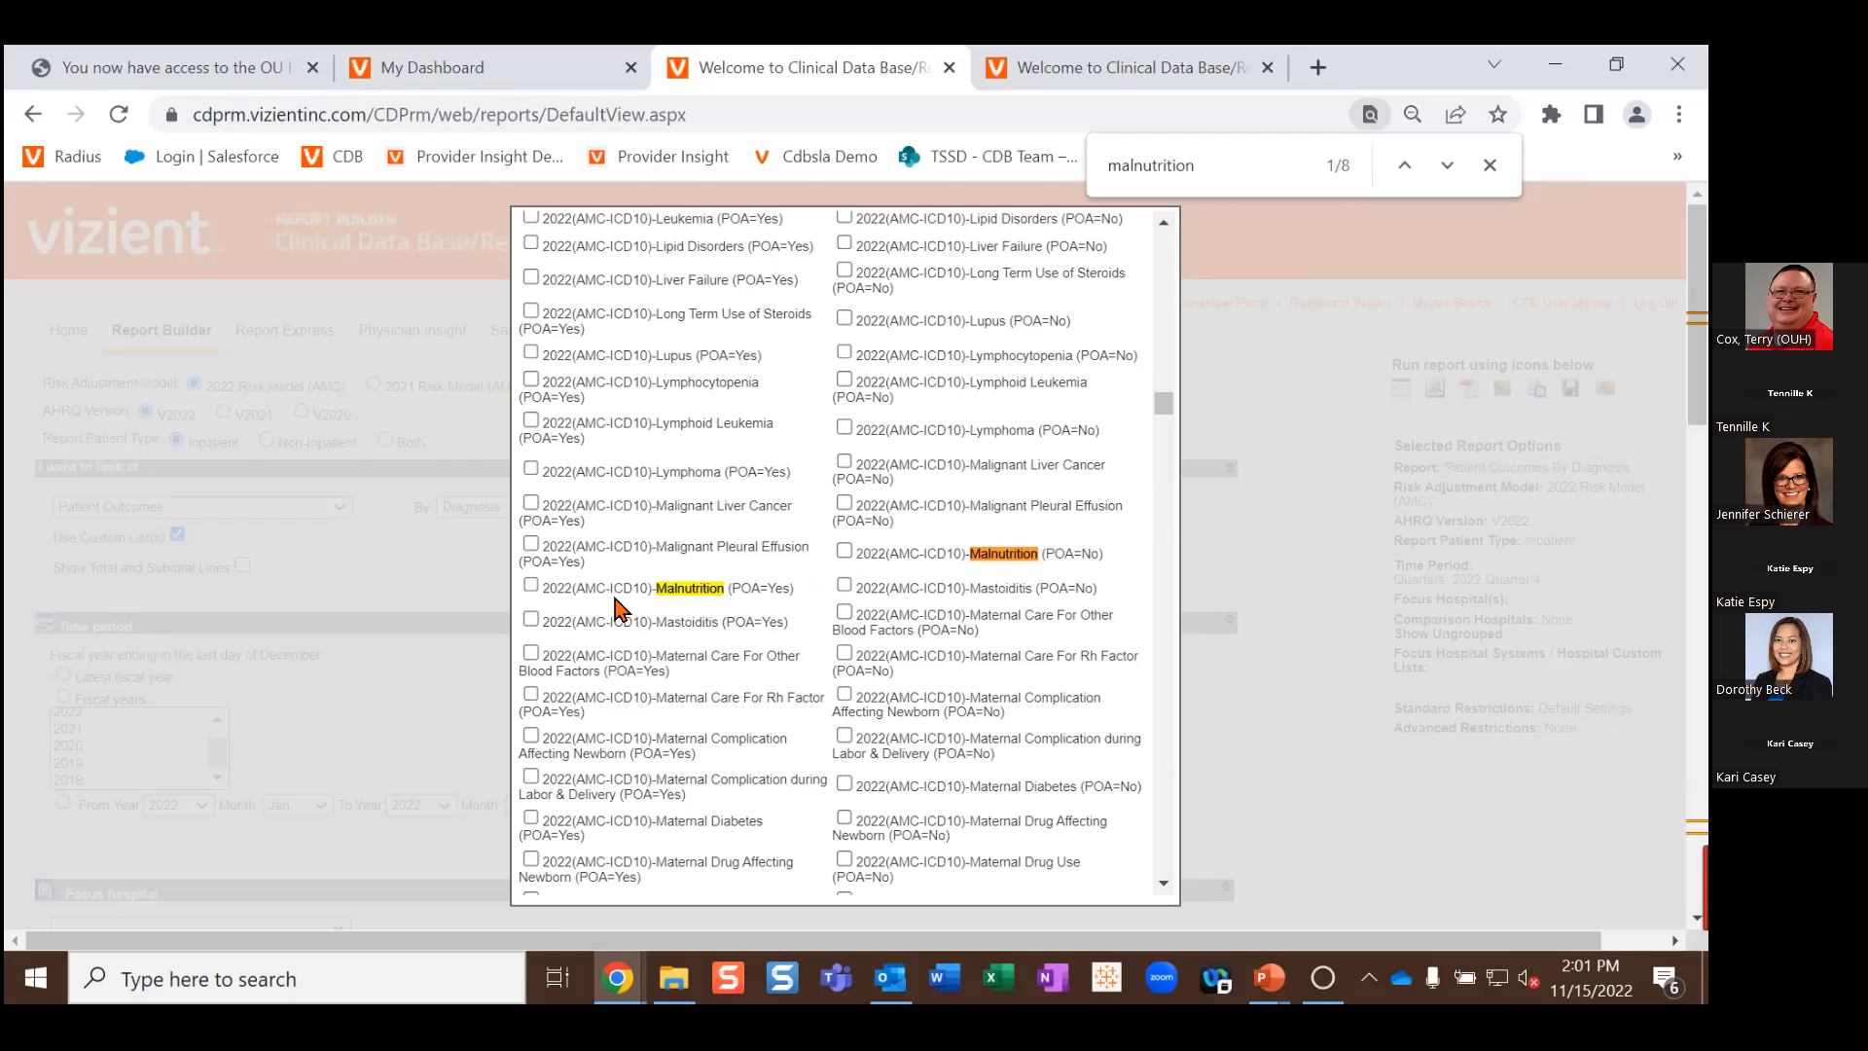
{"action": "left_click", "coordinate": [531, 583]}
{"action": "left_click", "coordinate": [844, 552]}
{"action": "left_click_drag", "start_coordinate": [1170, 407], "coordinate": [1169, 872]}
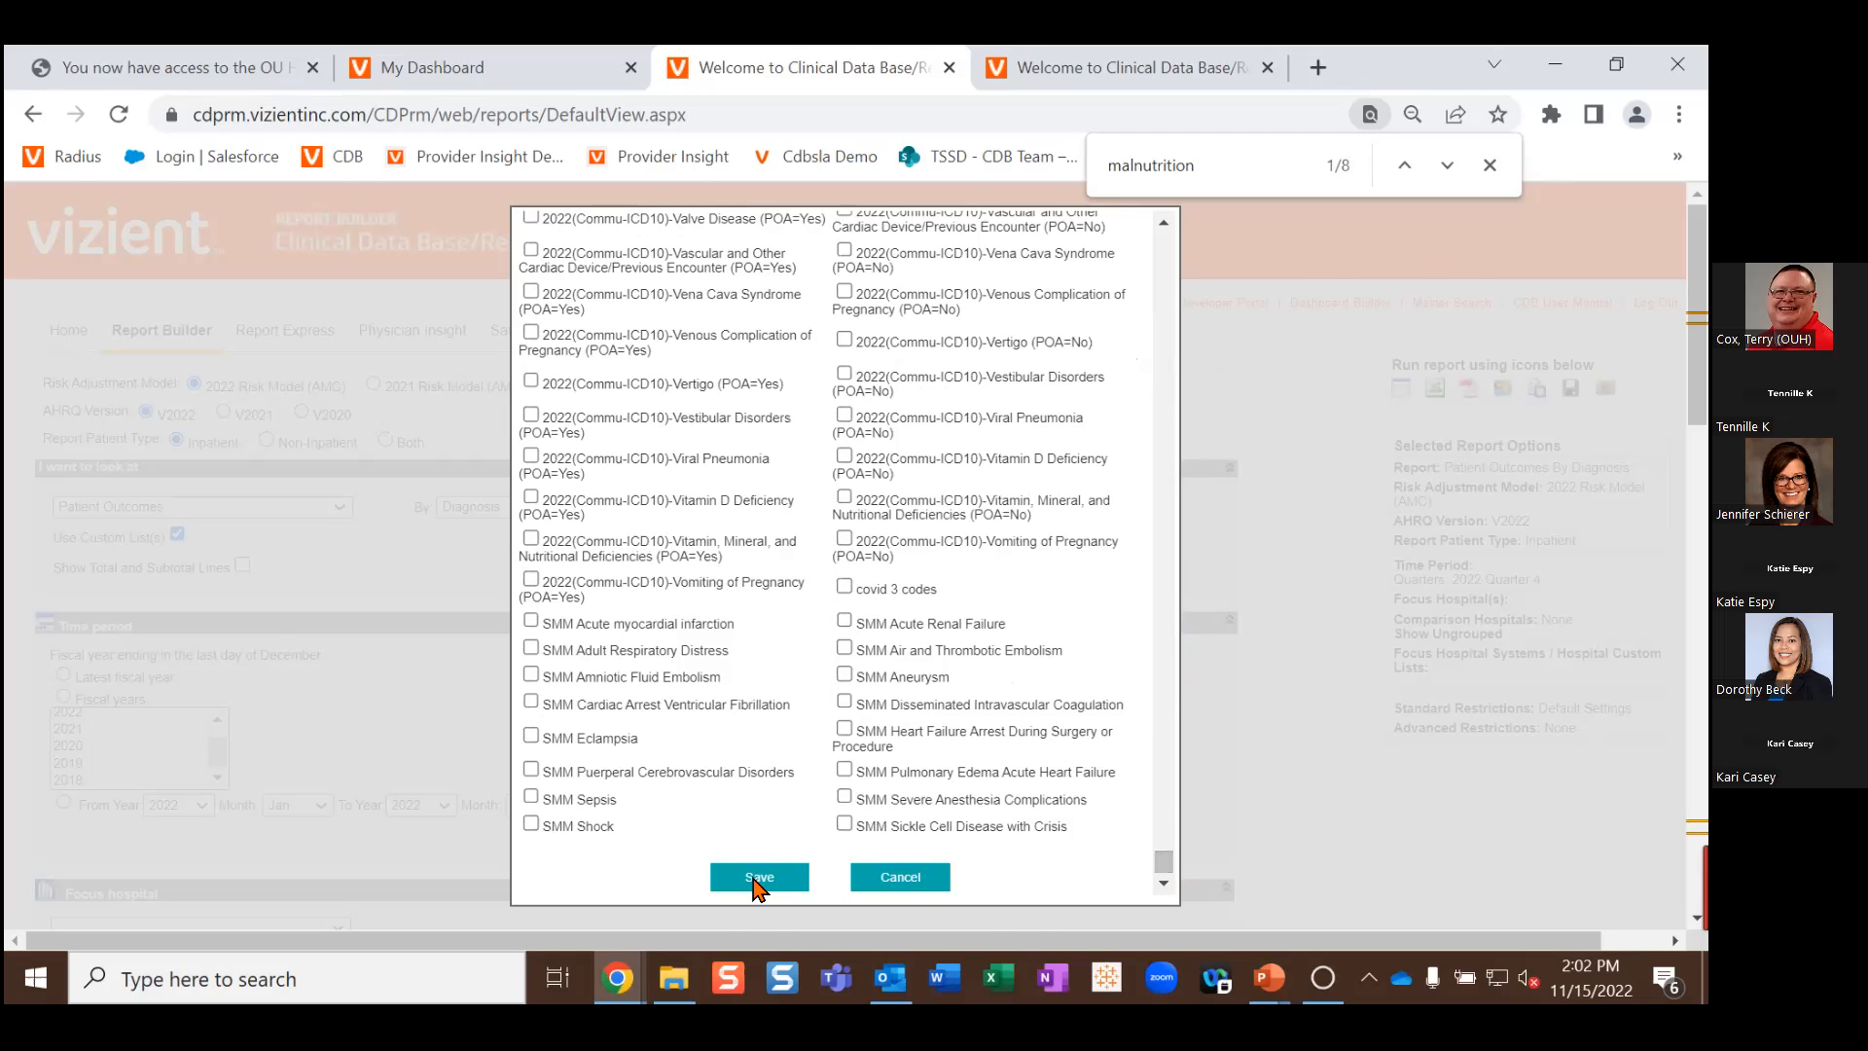
{"action": "left_click", "coordinate": [759, 878]}
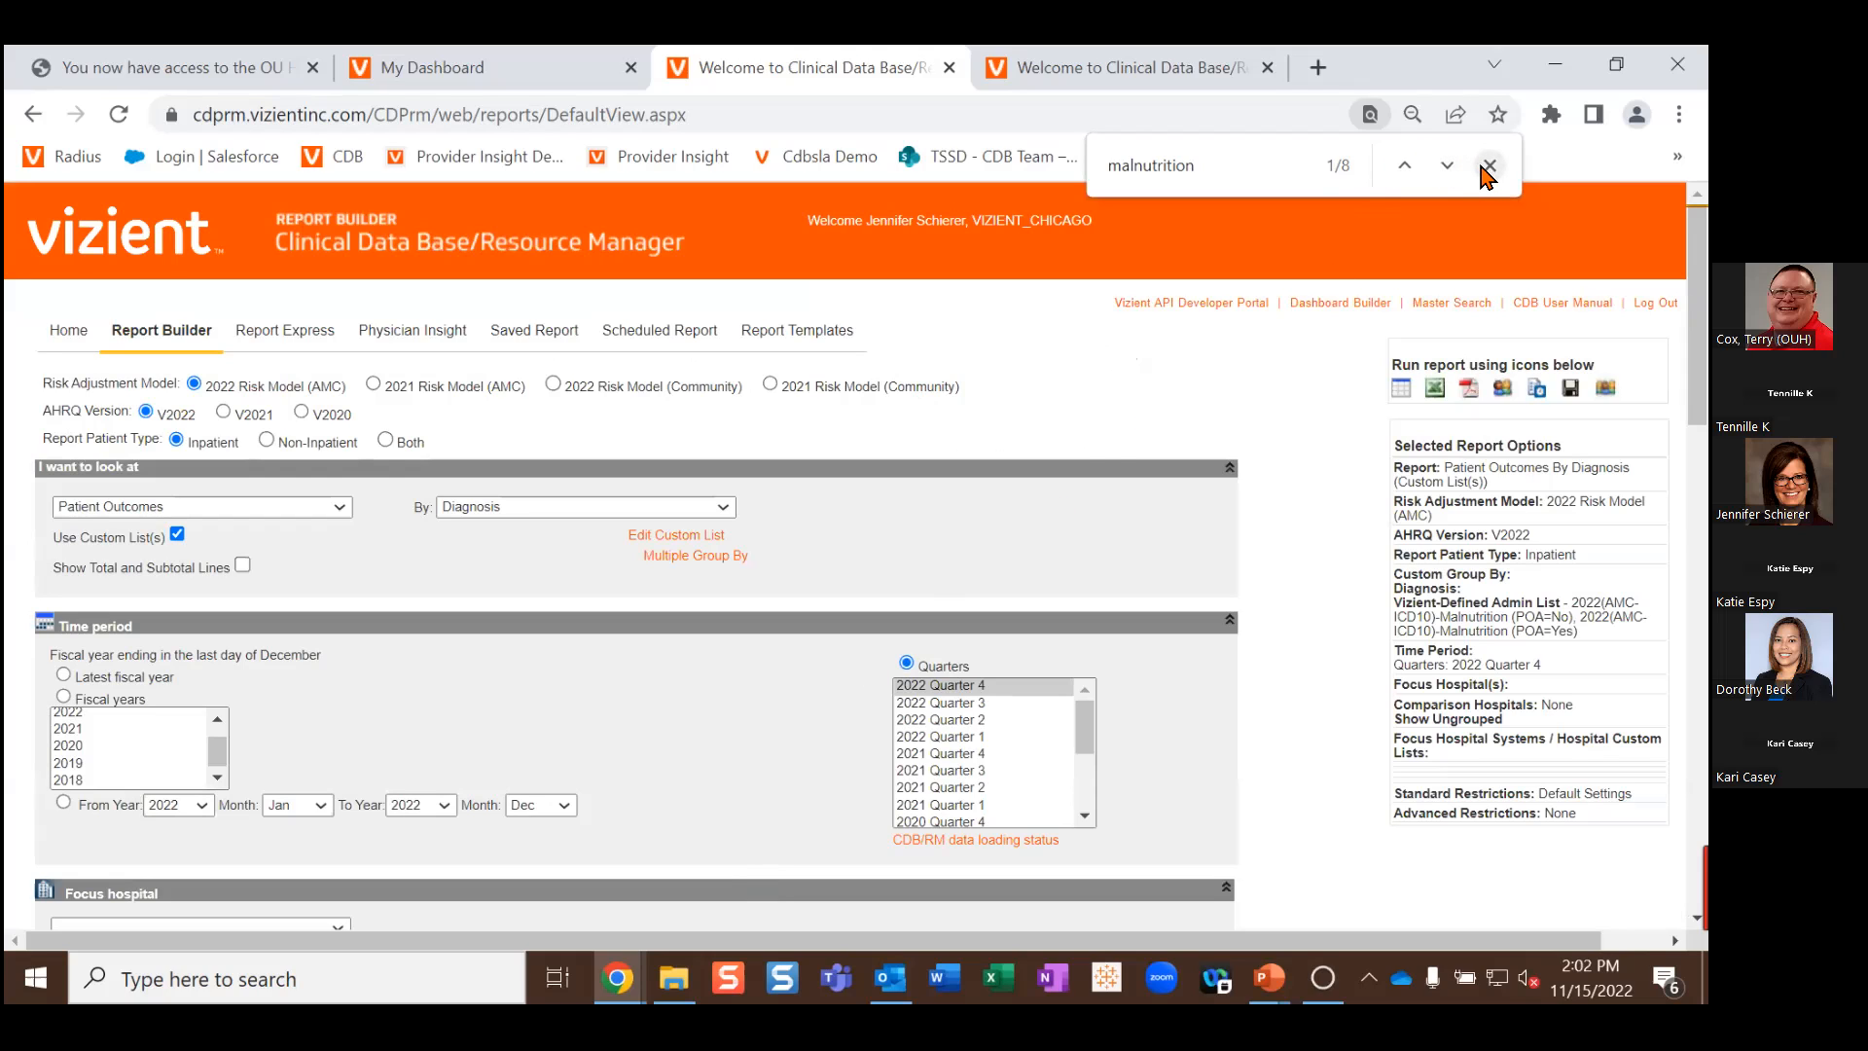
Step: Close the page search and select 2022 Quarter 3 through 2021 Quarter 4 as time period
{"action": "left_click", "coordinate": [1487, 167]}
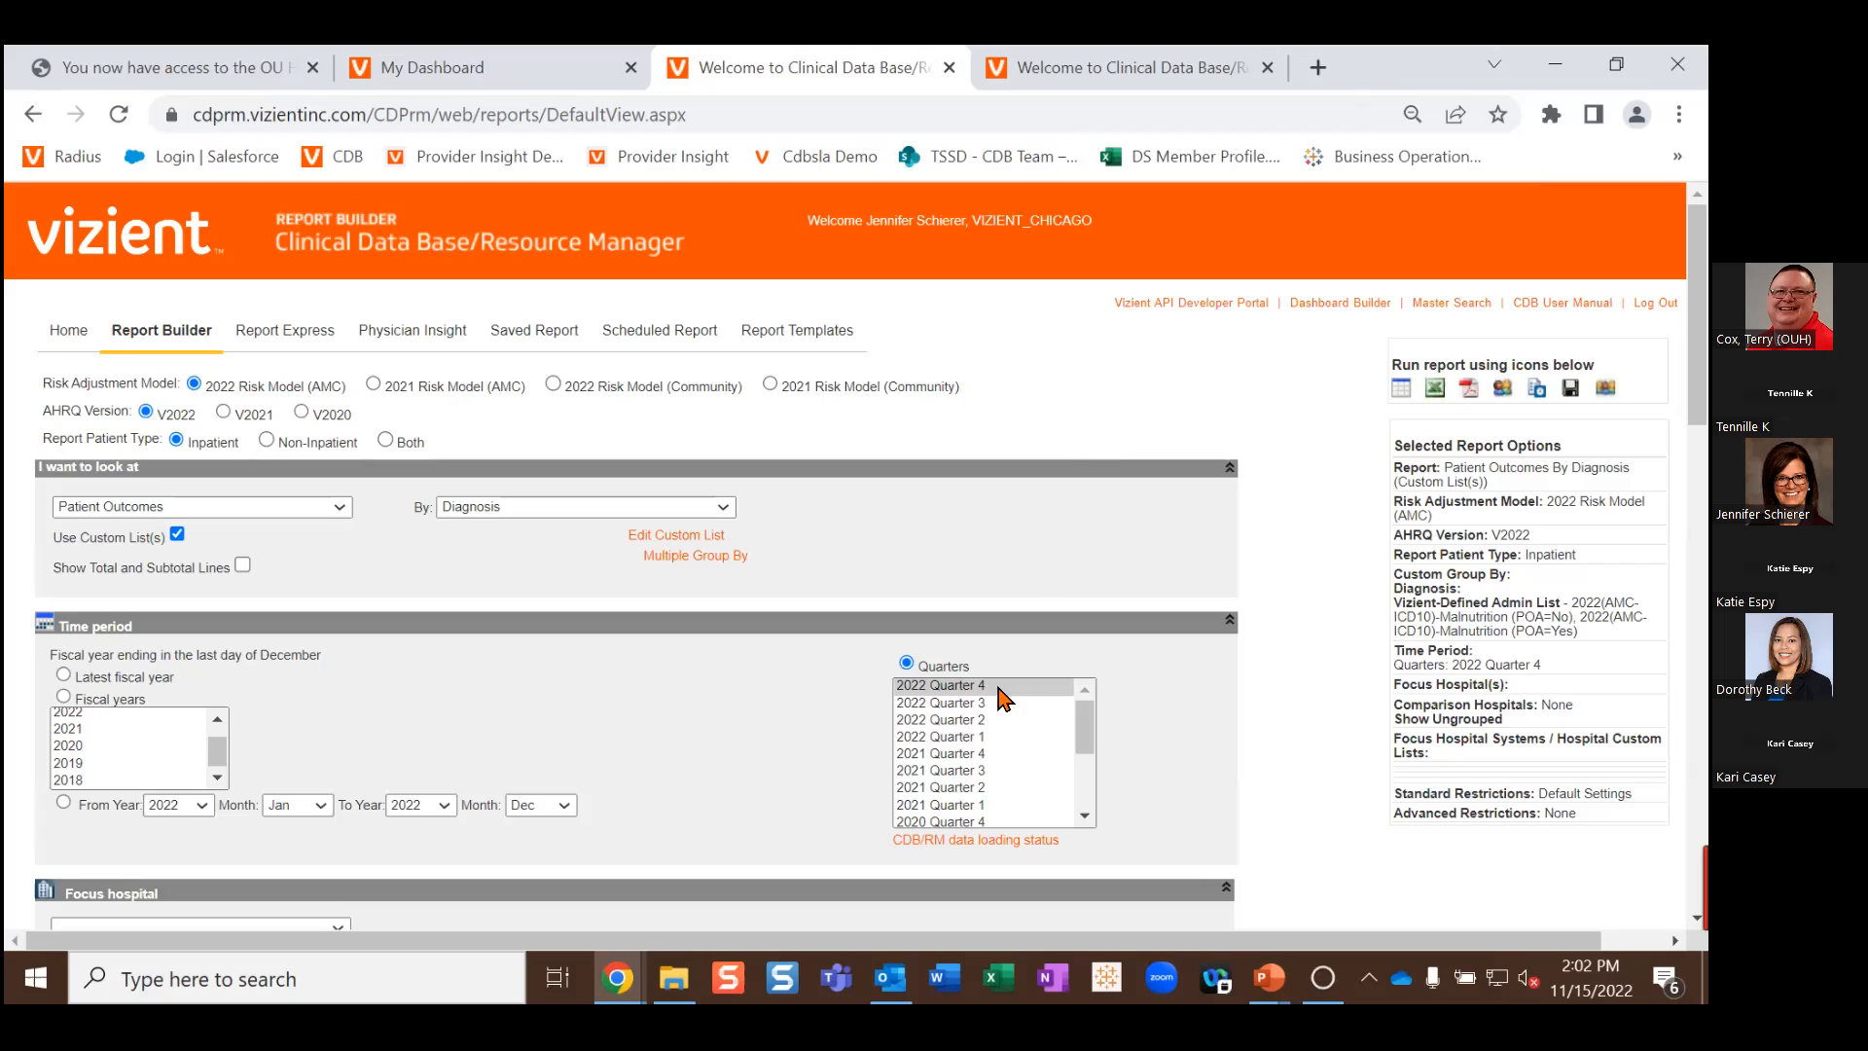
{"action": "left_click_drag", "start_coordinate": [976, 708], "coordinate": [978, 753]}
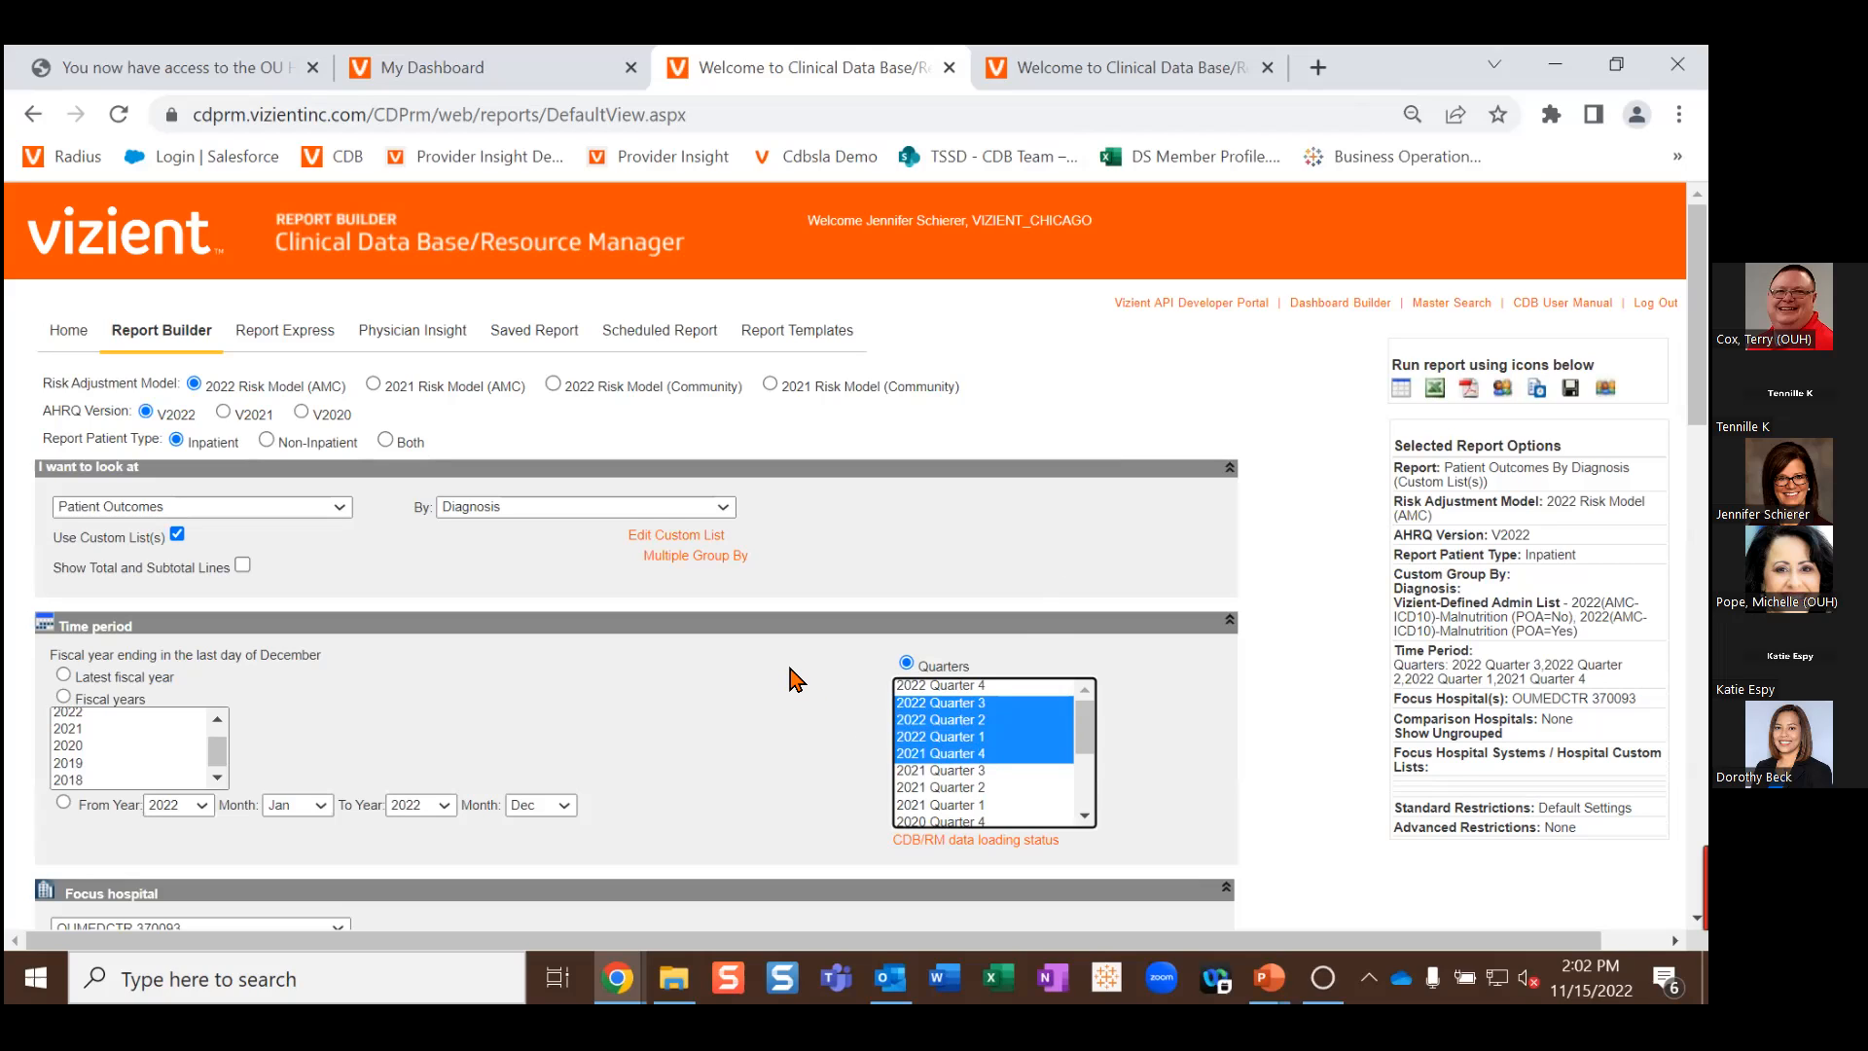
{"action": "scroll", "coordinate": [796, 678], "scroll_direction": "down", "scroll_amount": 10}
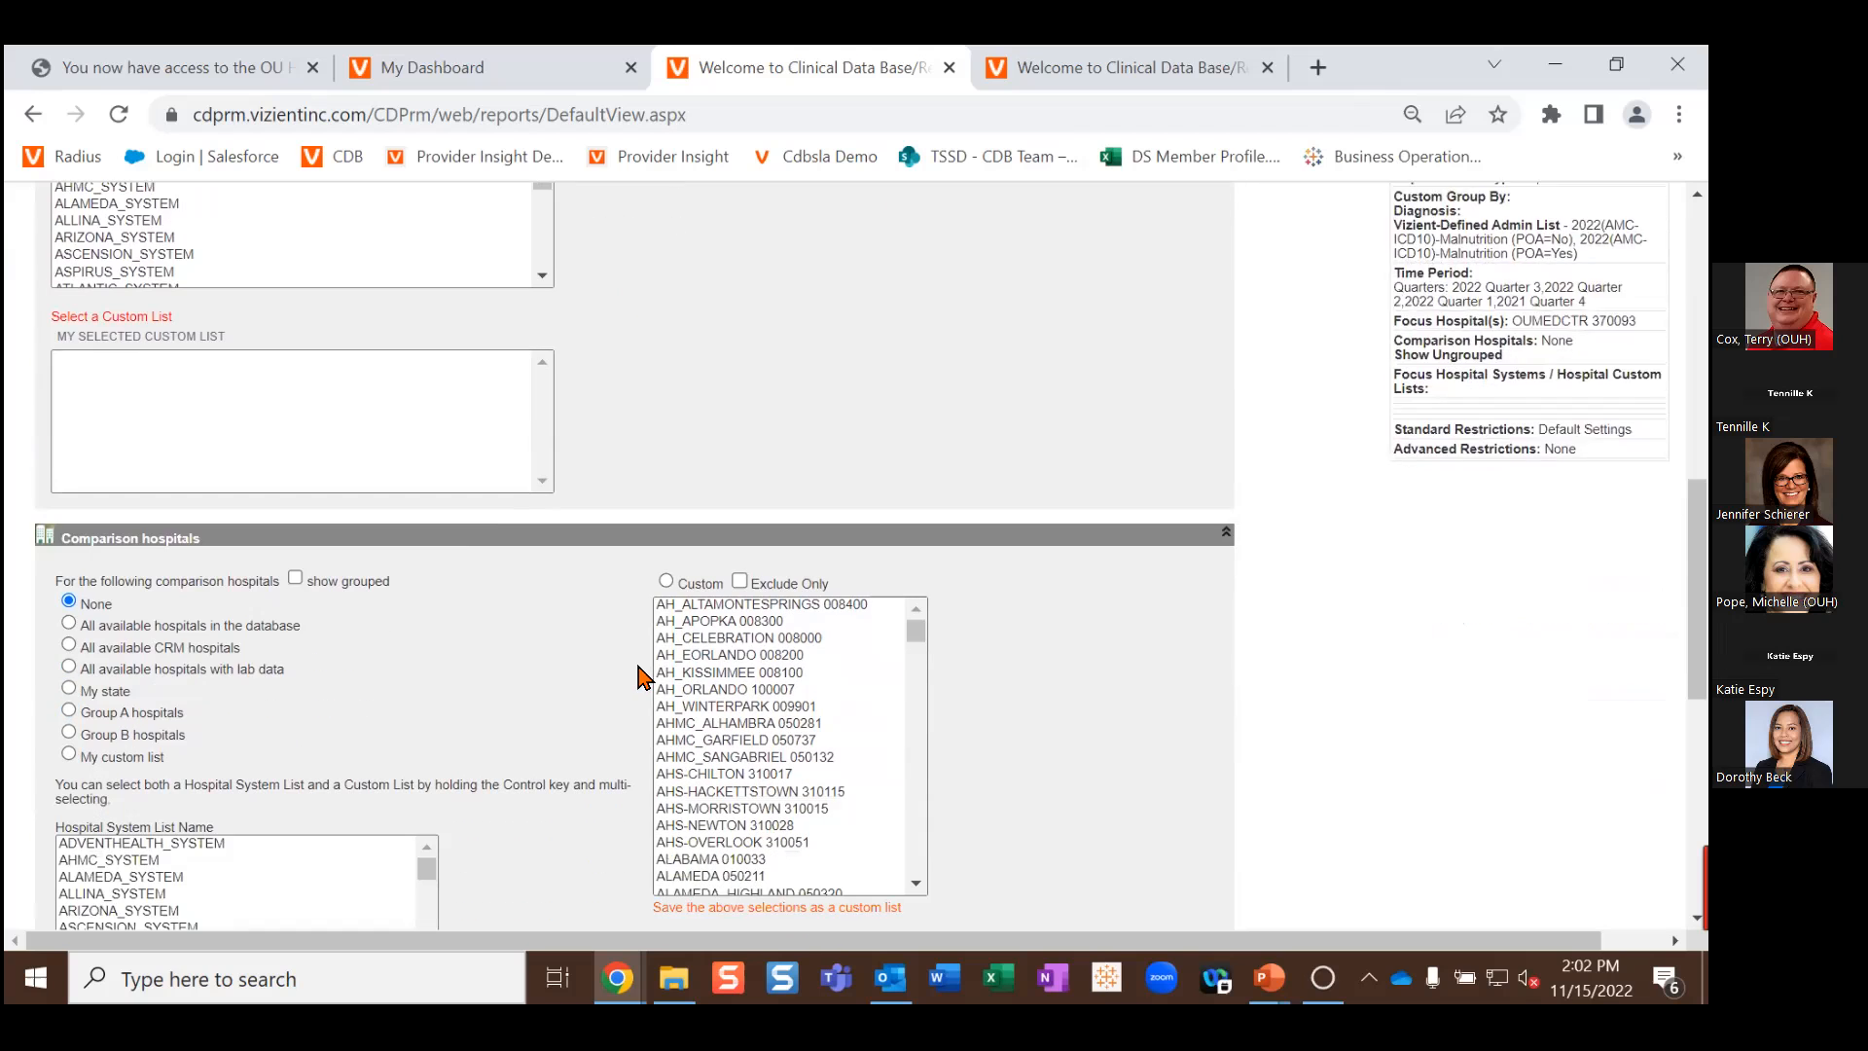
{"action": "scroll", "coordinate": [567, 645], "scroll_direction": "down", "scroll_amount": 1}
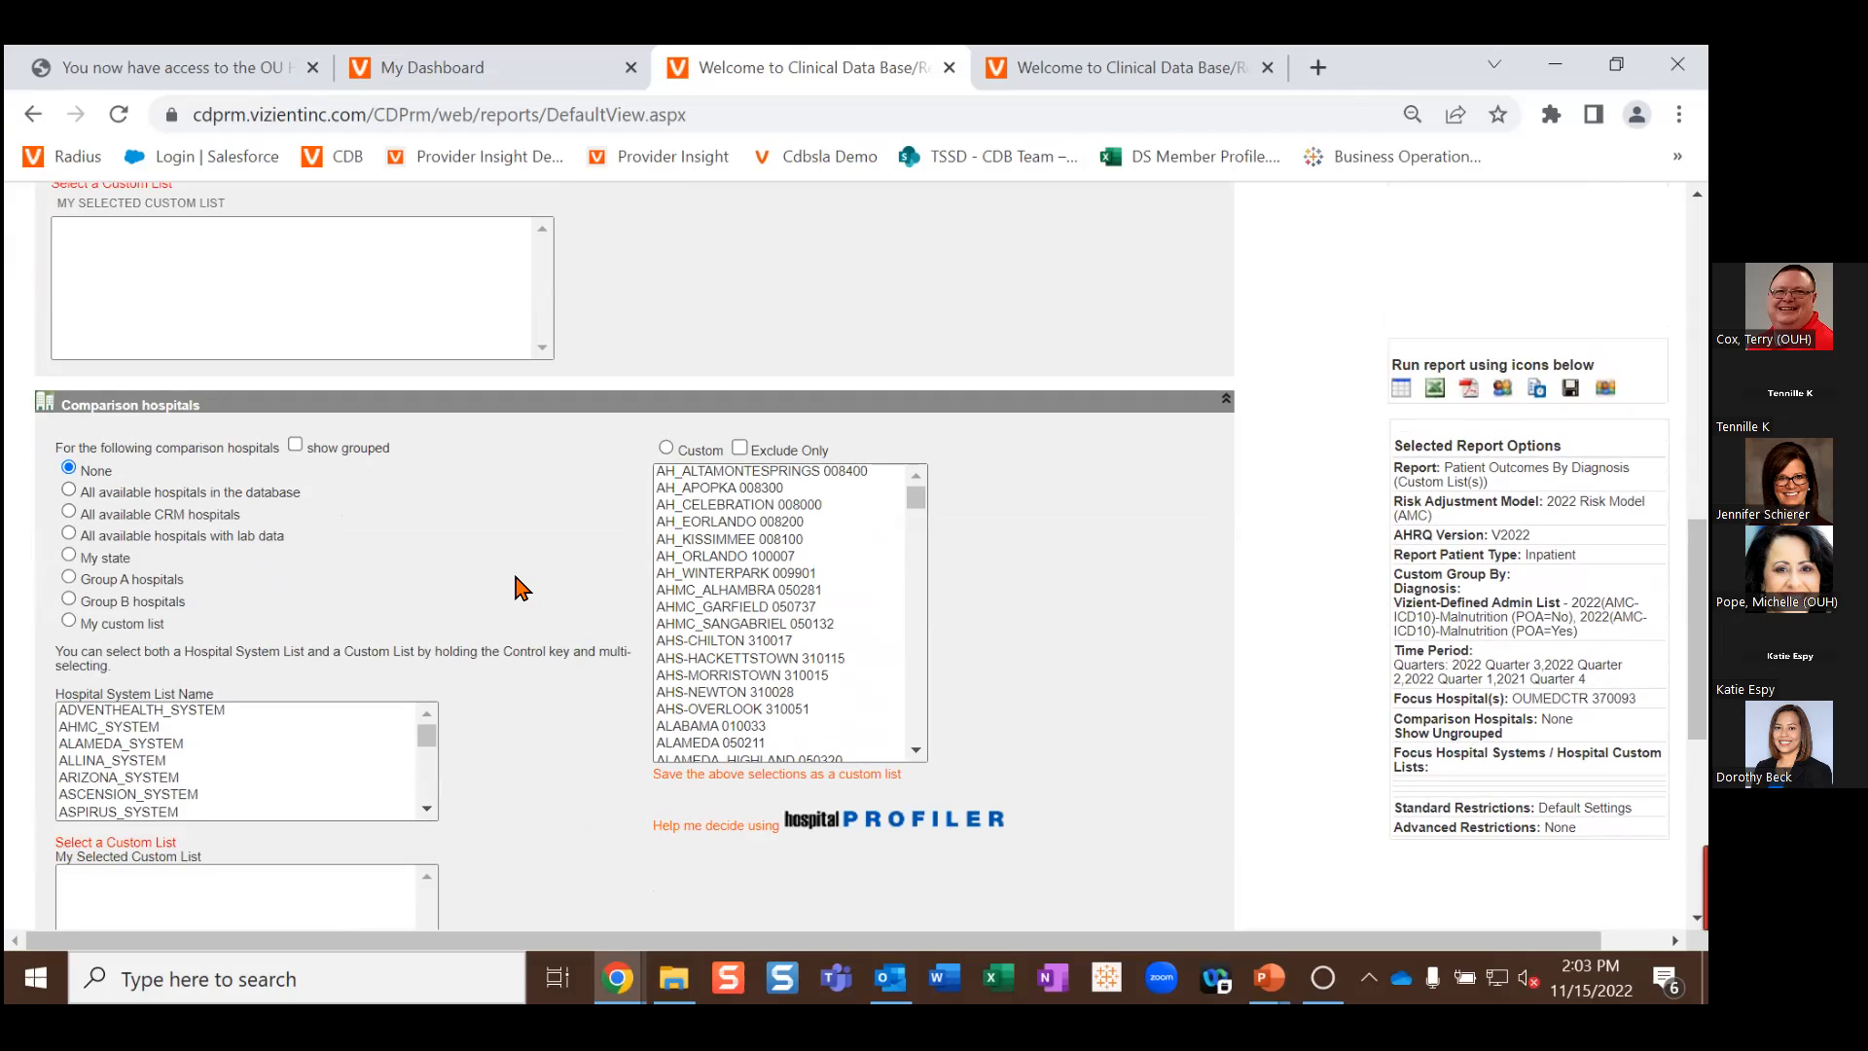
{"action": "scroll", "coordinate": [576, 547], "scroll_direction": "down", "scroll_amount": 1}
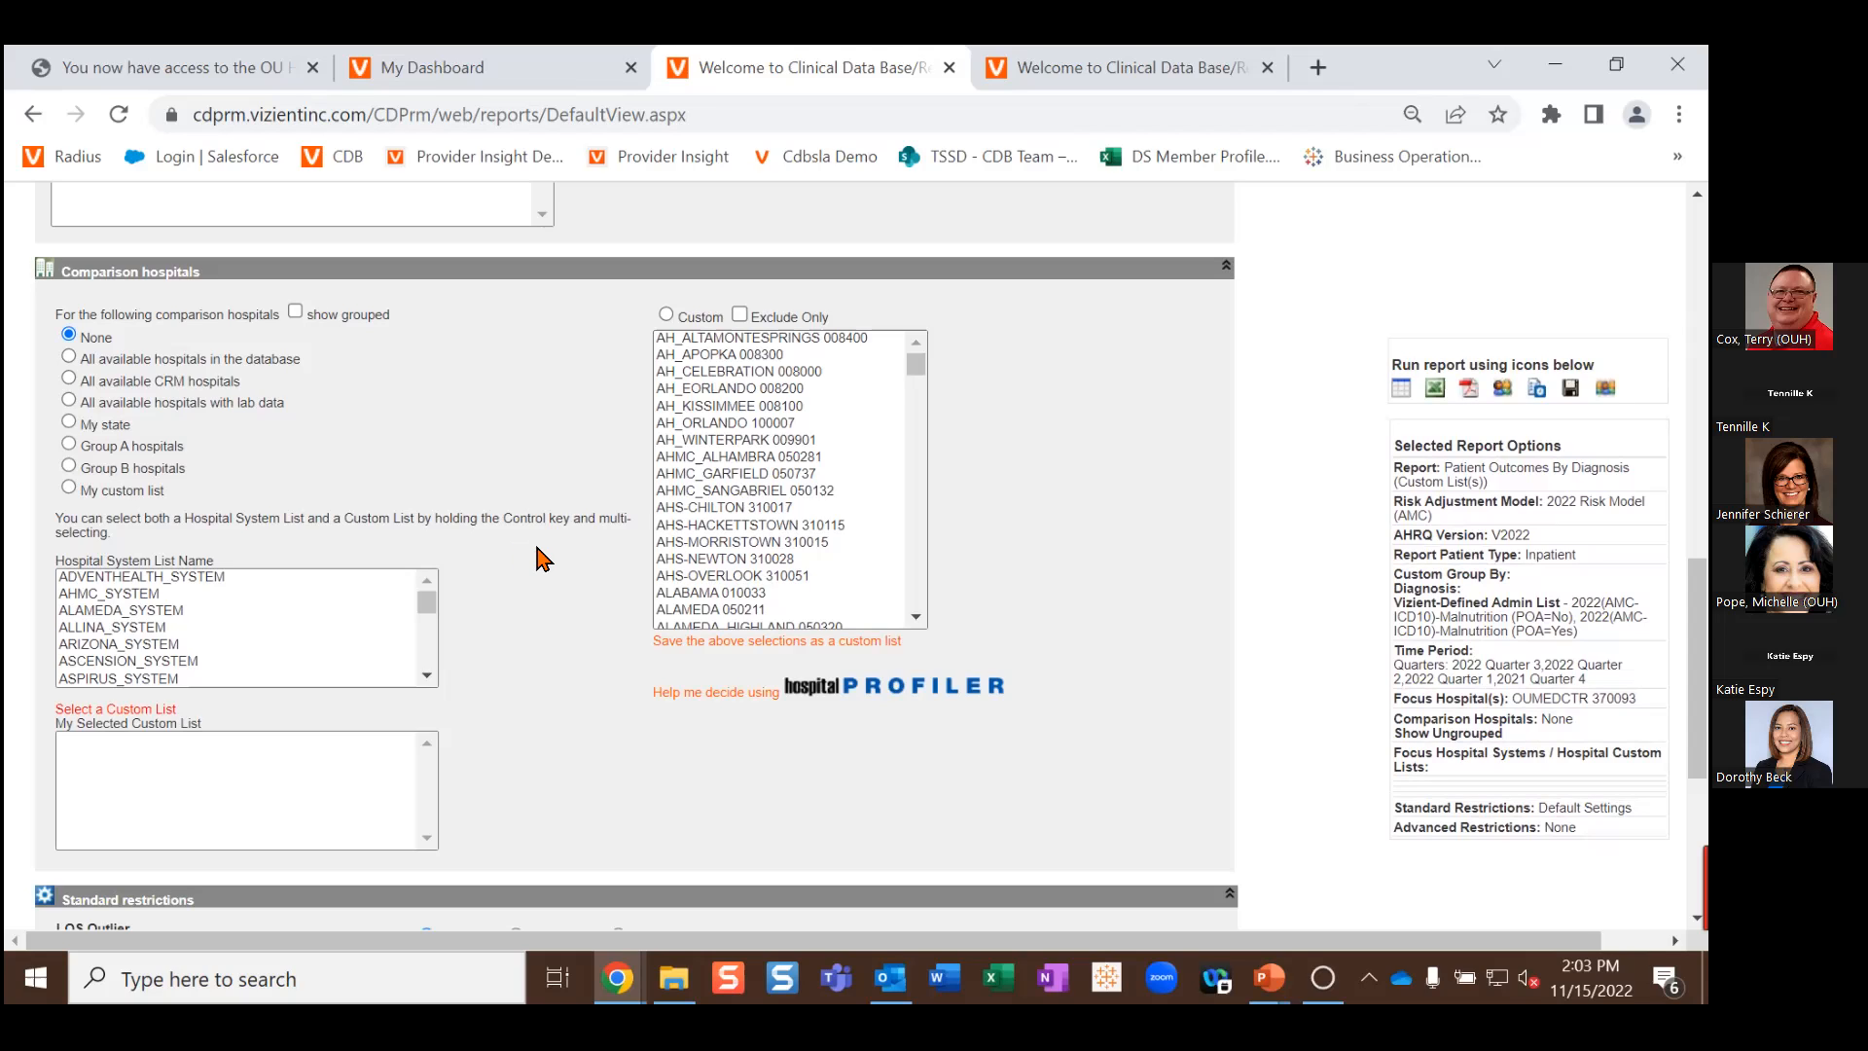
{"action": "scroll", "coordinate": [555, 570], "scroll_direction": "down", "scroll_amount": 2}
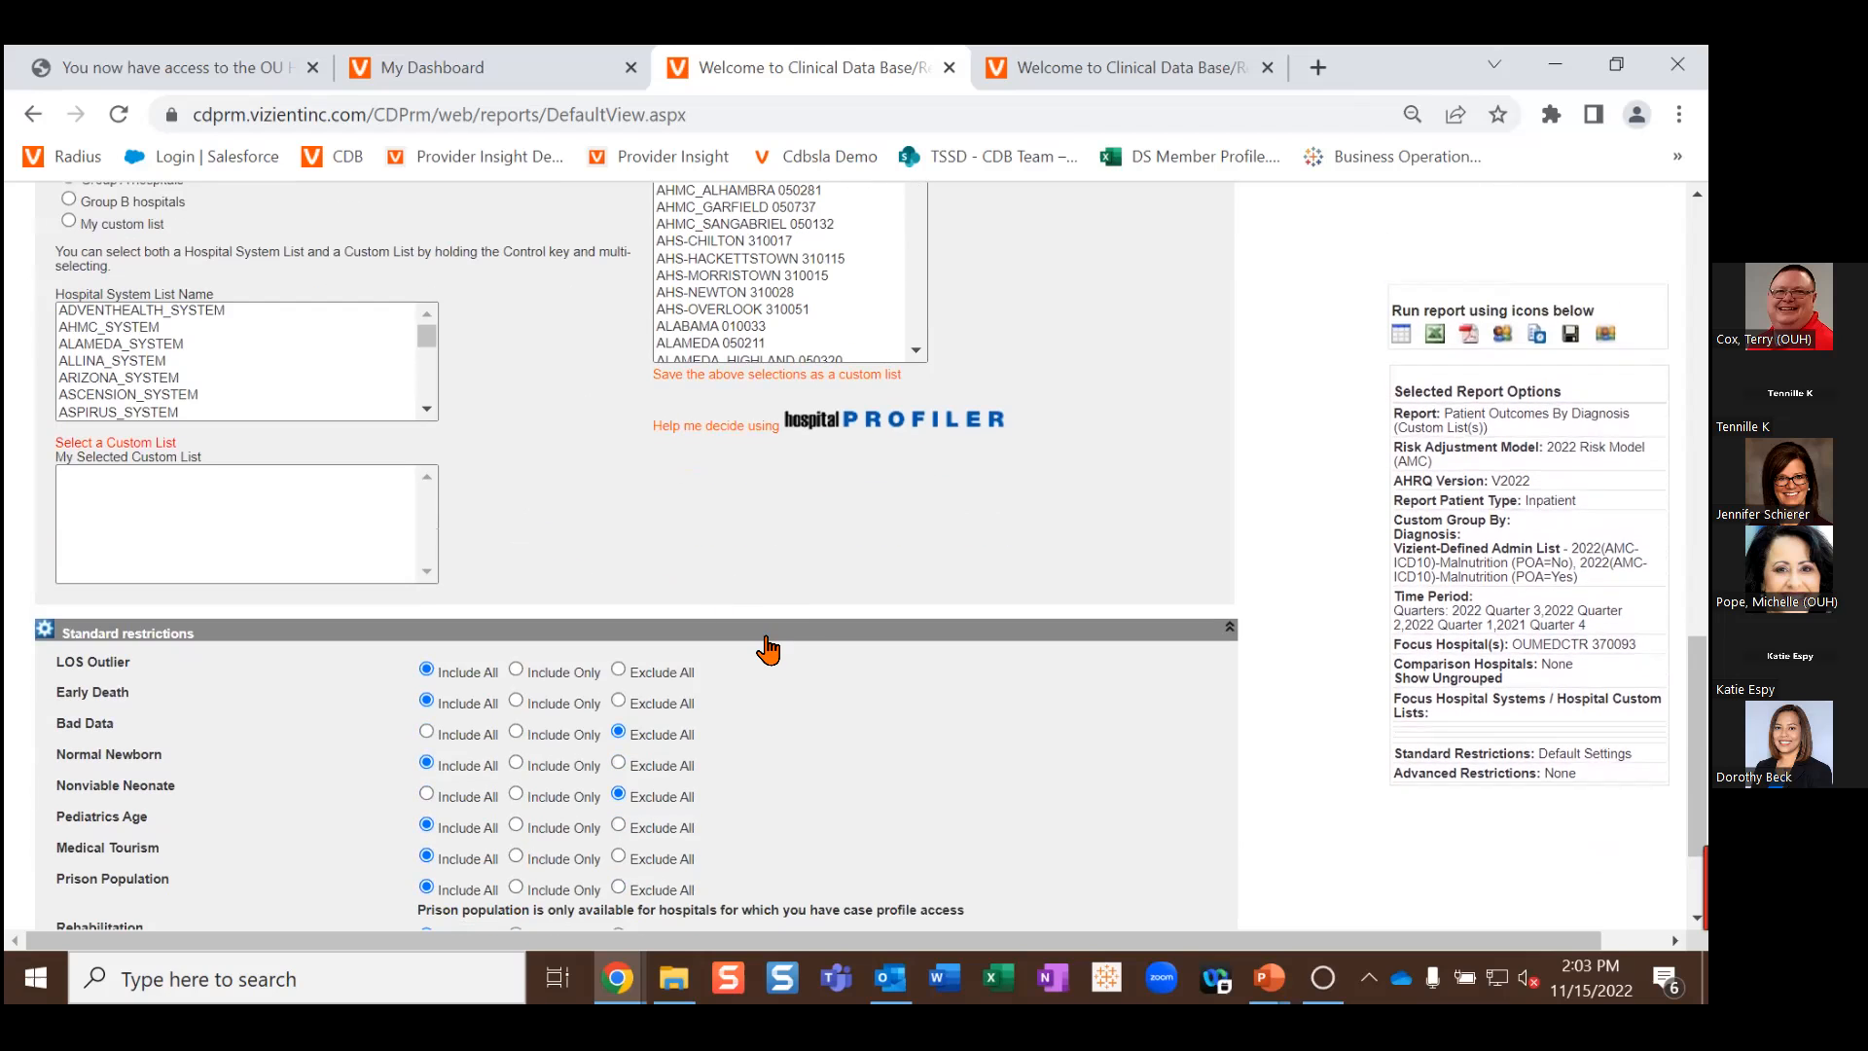
{"action": "scroll", "coordinate": [764, 646], "scroll_direction": "up", "scroll_amount": 1}
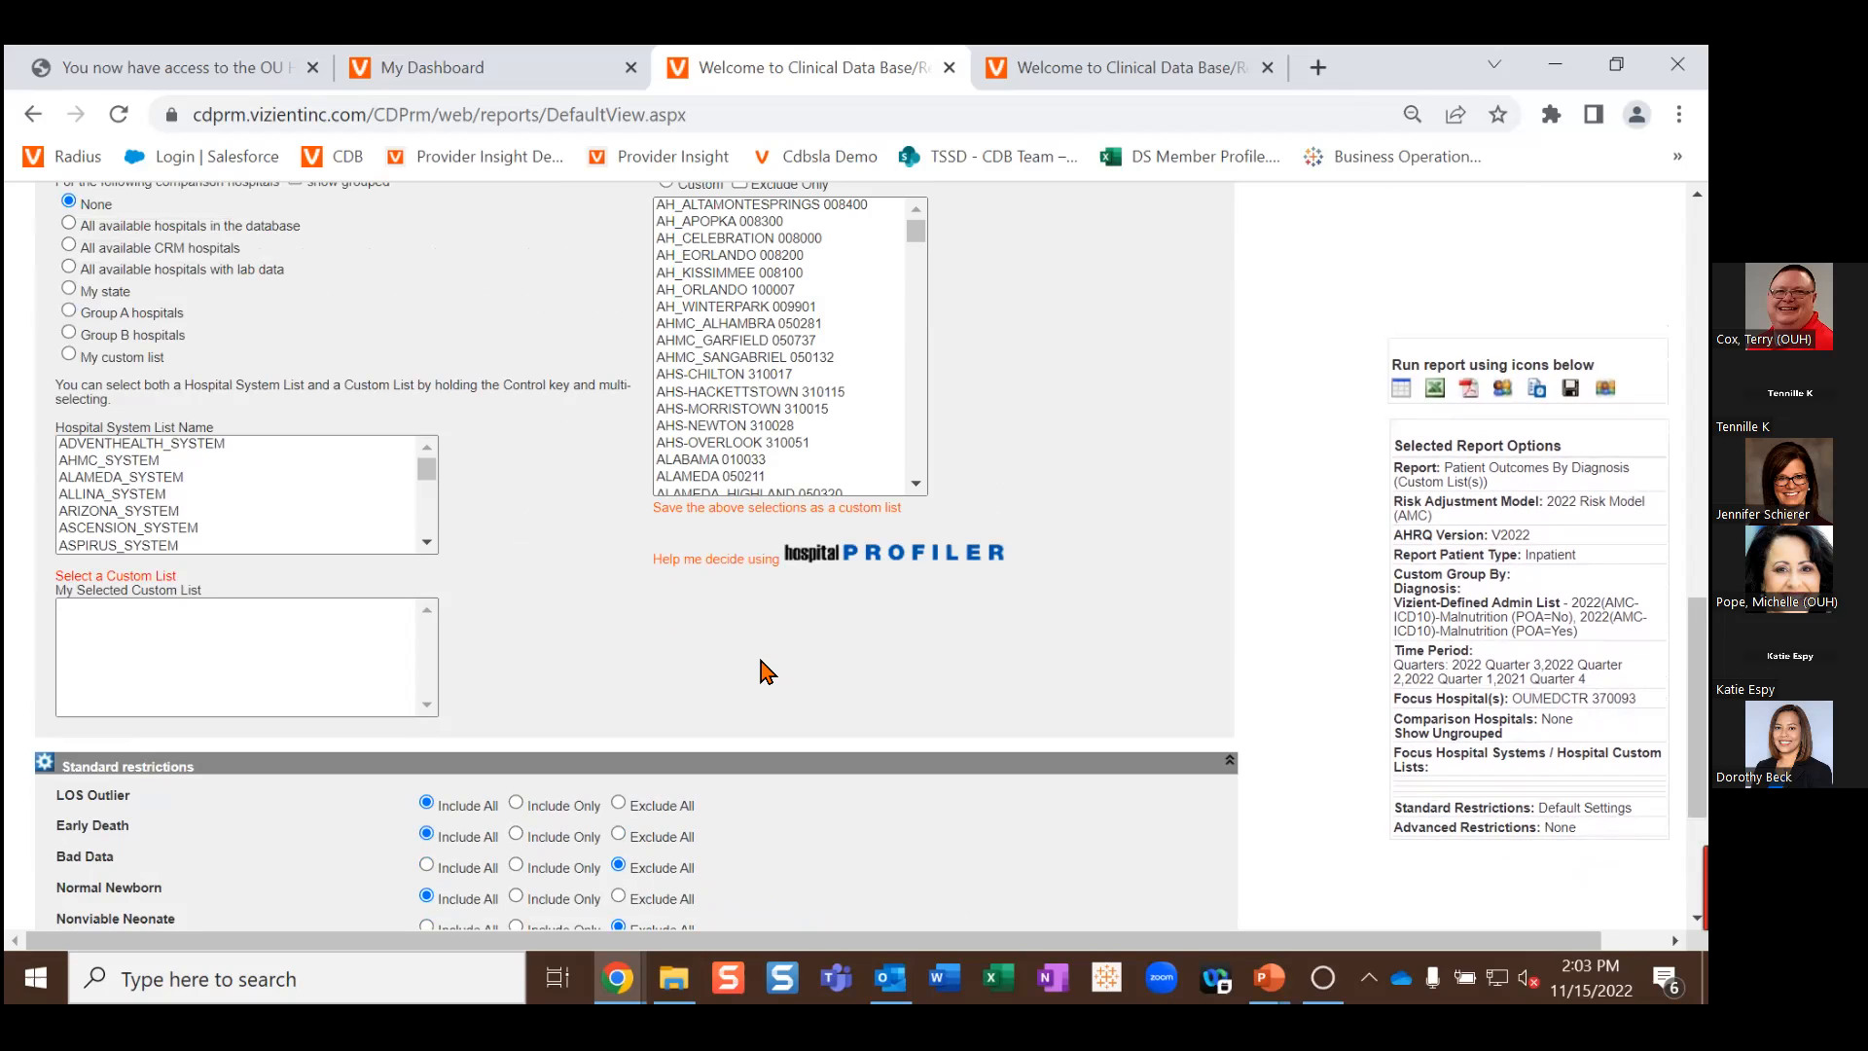
{"action": "scroll", "coordinate": [767, 671], "scroll_direction": "up", "scroll_amount": 10}
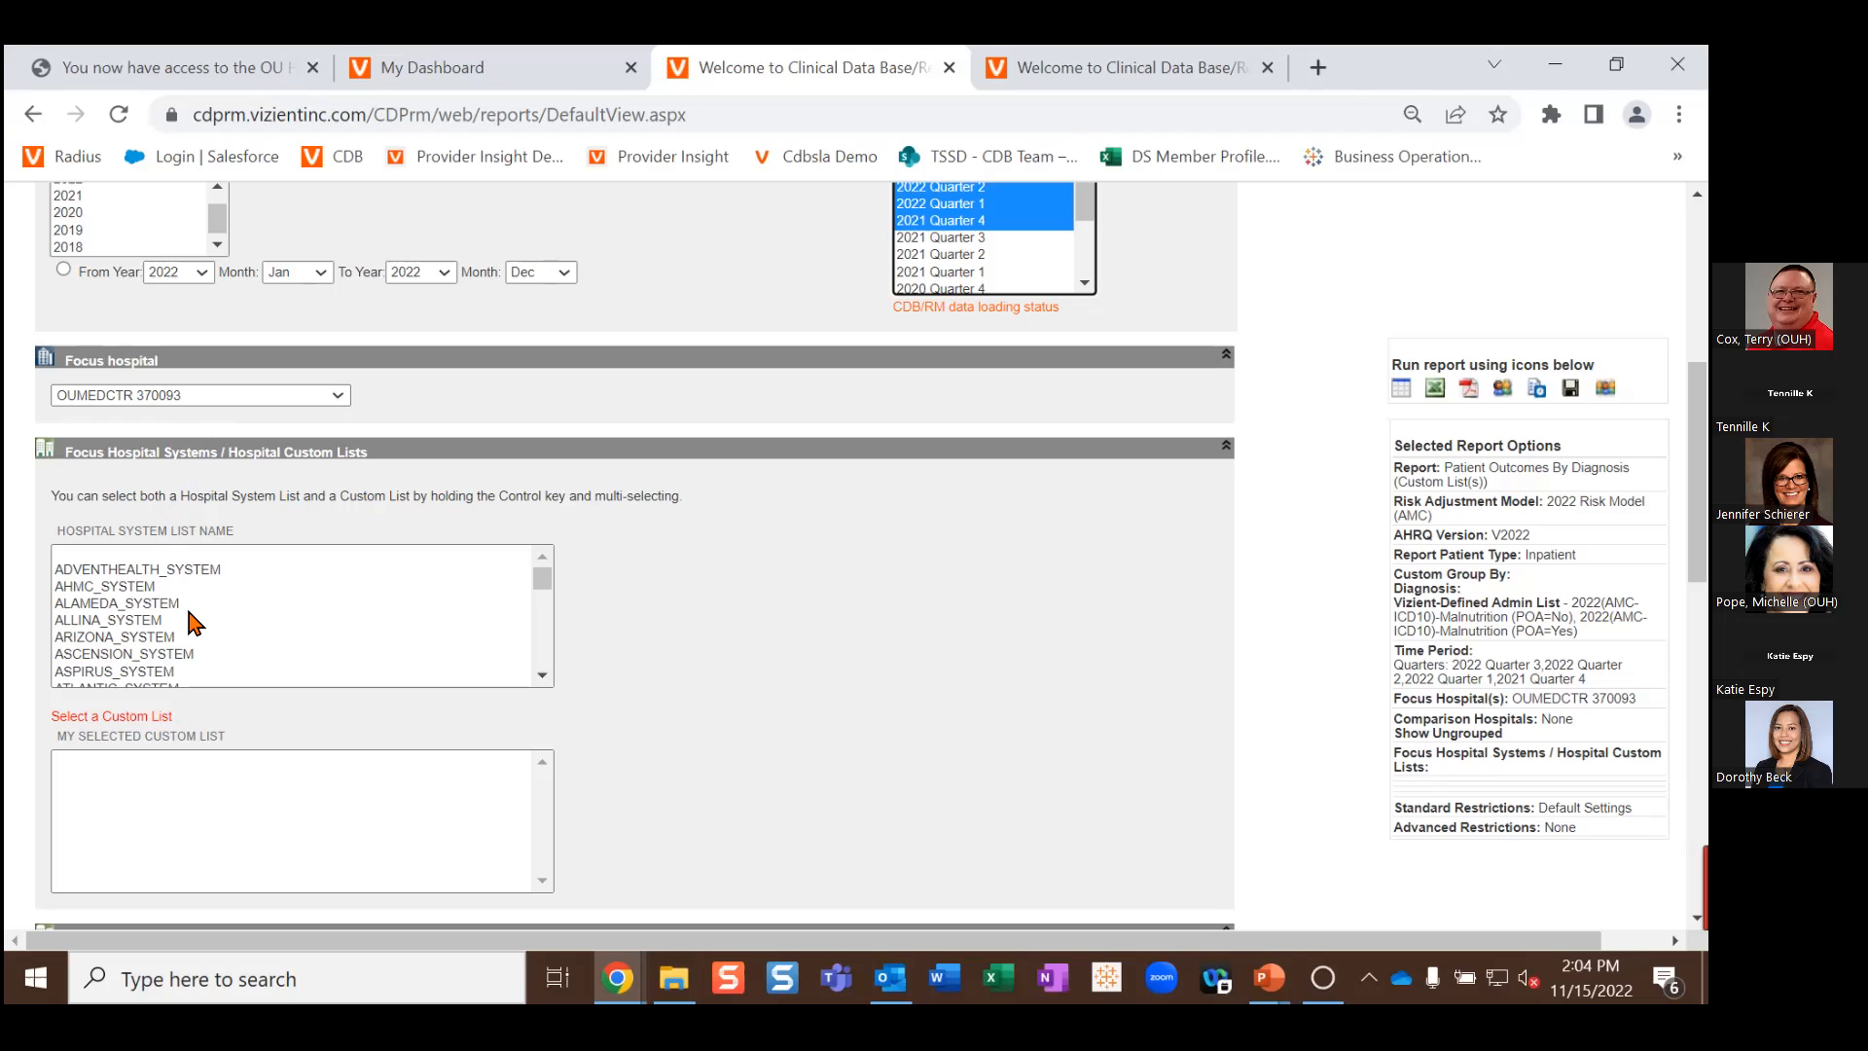
{"action": "scroll", "coordinate": [195, 623], "scroll_direction": "down", "scroll_amount": 10}
{"action": "scroll", "coordinate": [195, 623], "scroll_direction": "down", "scroll_amount": 5}
{"action": "scroll", "coordinate": [150, 657], "scroll_direction": "down", "scroll_amount": 3}
{"action": "scroll", "coordinate": [148, 654], "scroll_direction": "up", "scroll_amount": 3}
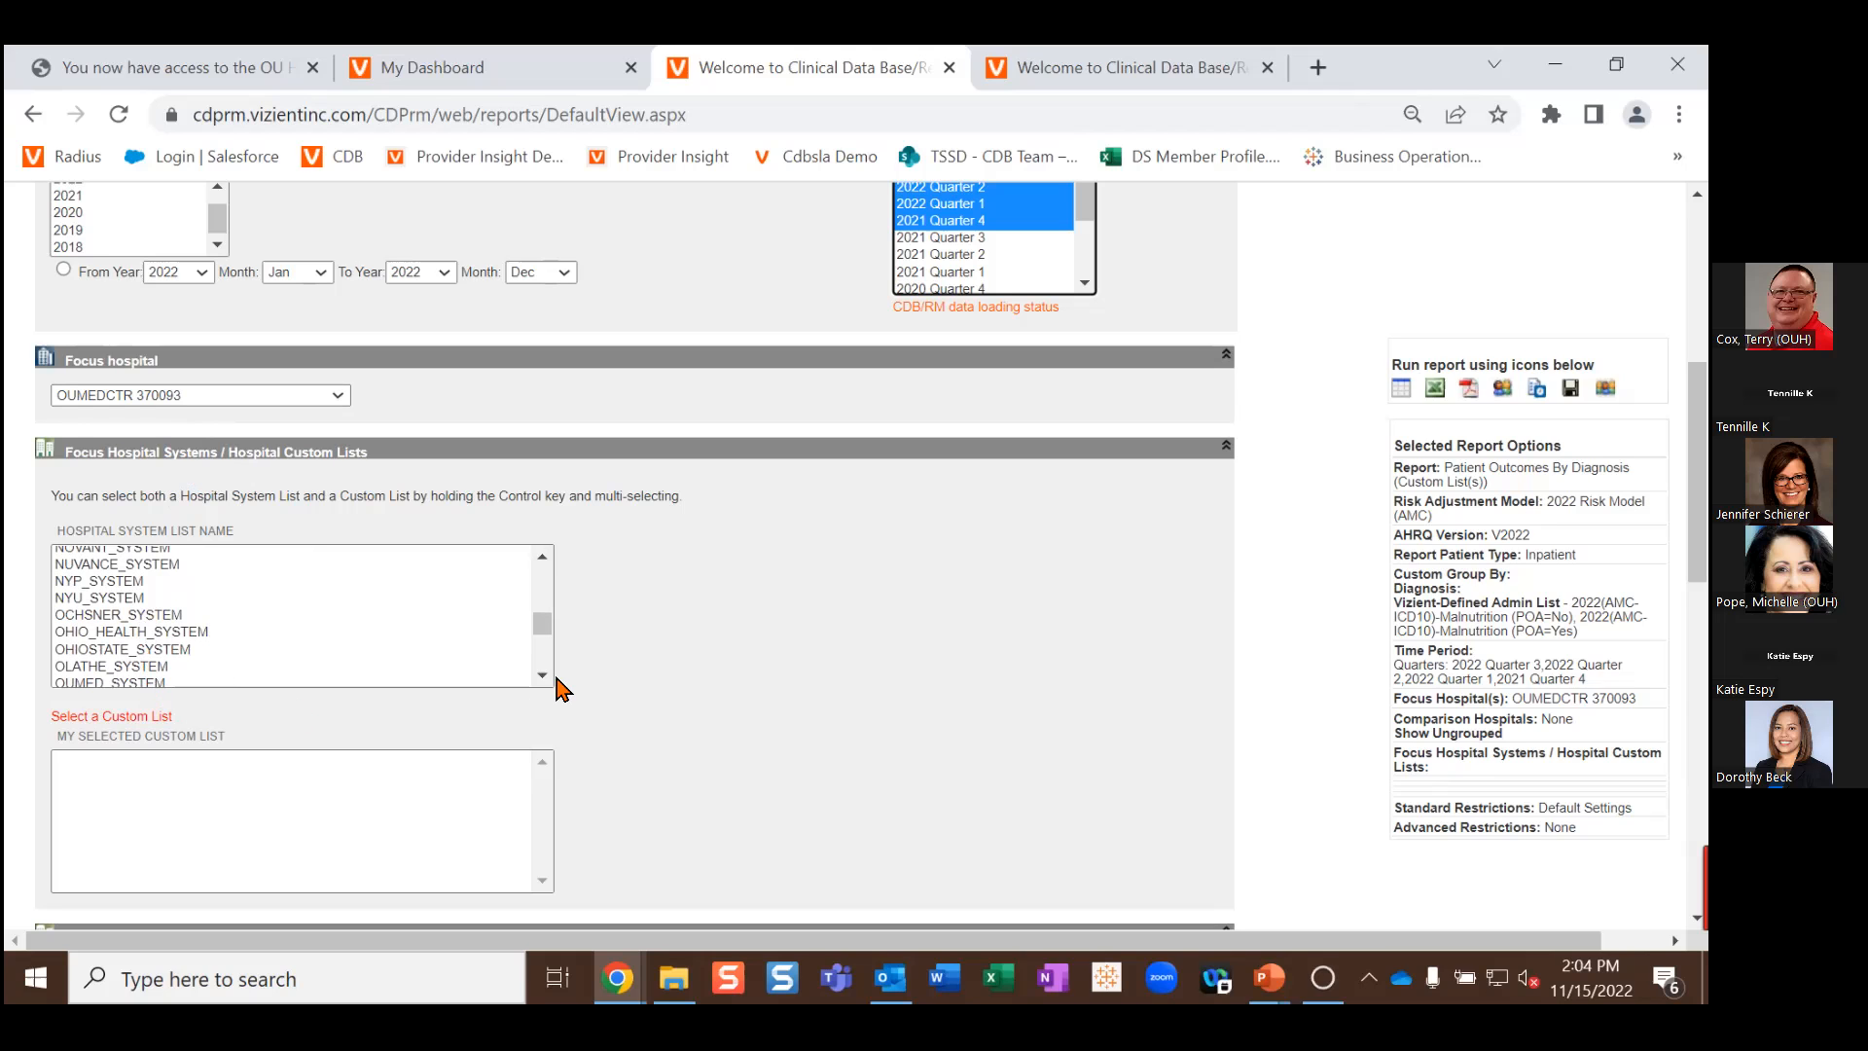
{"action": "scroll", "coordinate": [779, 668], "scroll_direction": "down", "scroll_amount": 3}
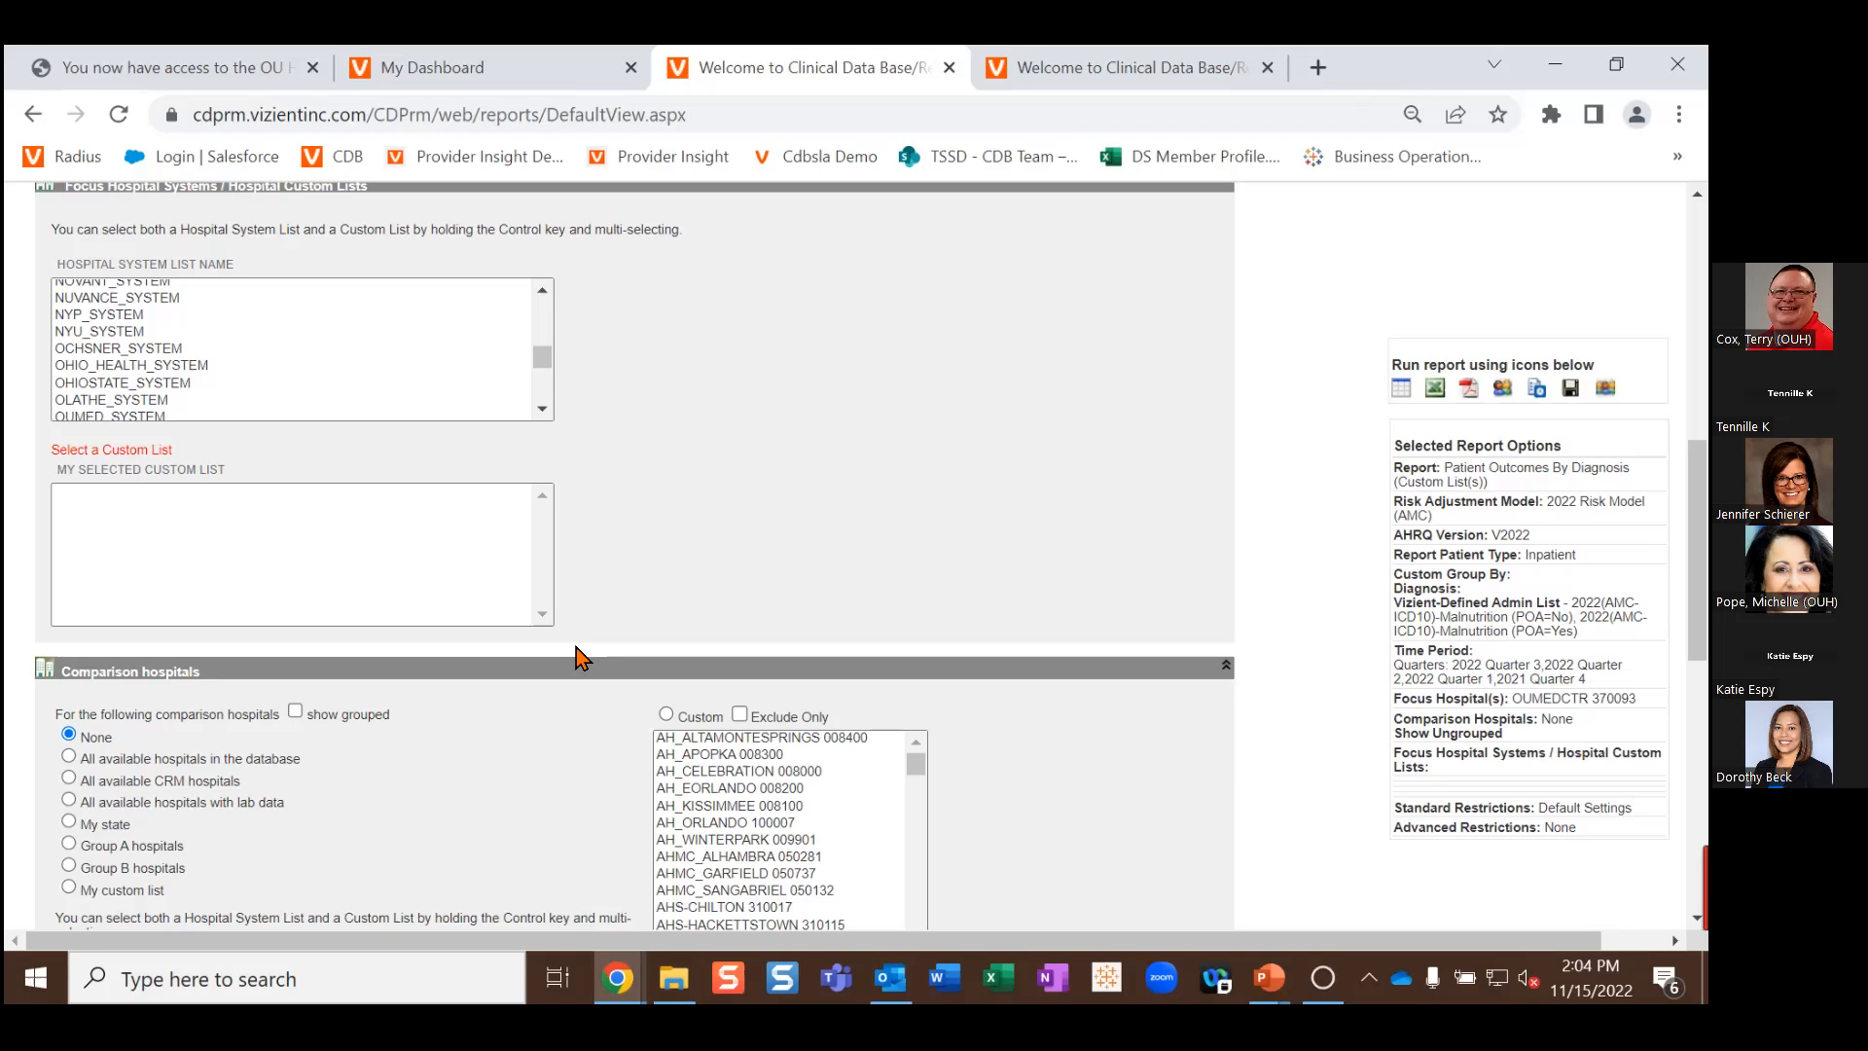
{"action": "scroll", "coordinate": [470, 688], "scroll_direction": "down", "scroll_amount": 8}
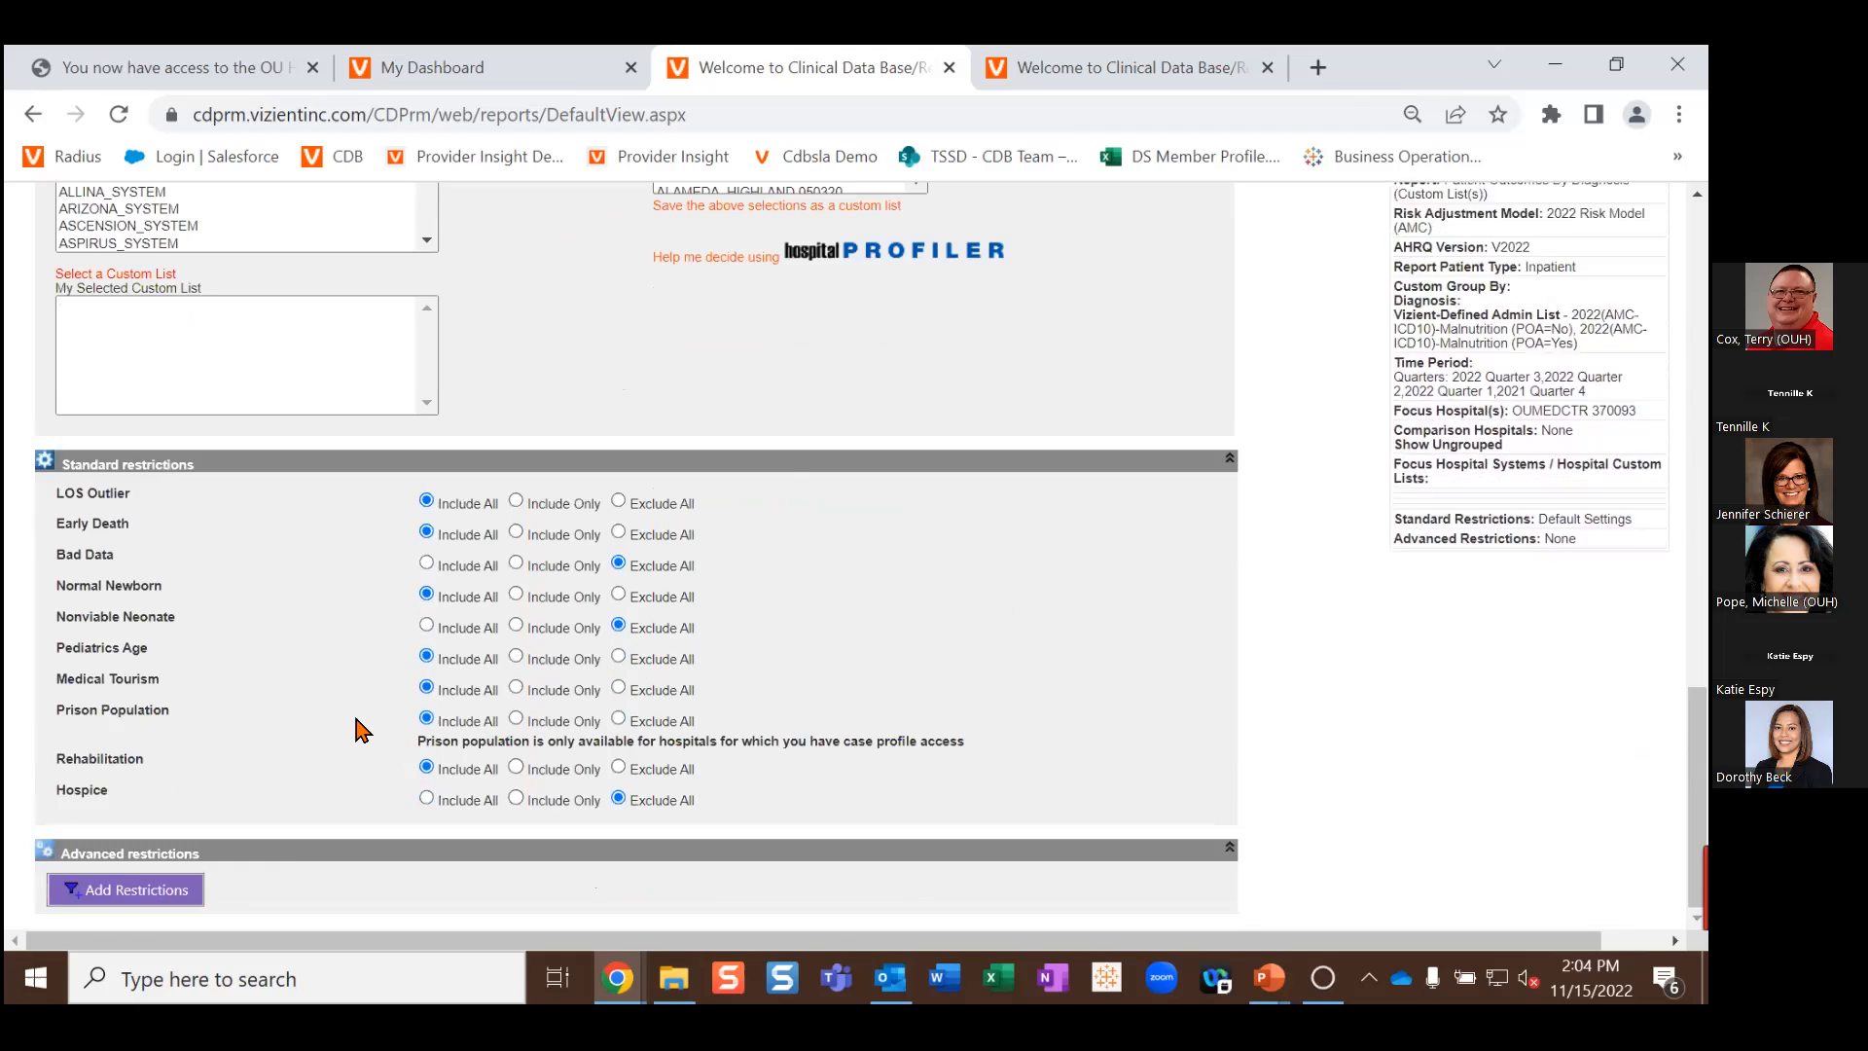
Step: Show the Complications / Risk Adjustment restriction choices, including Risk Model Group - Mortality
{"action": "left_click", "coordinate": [153, 890]}
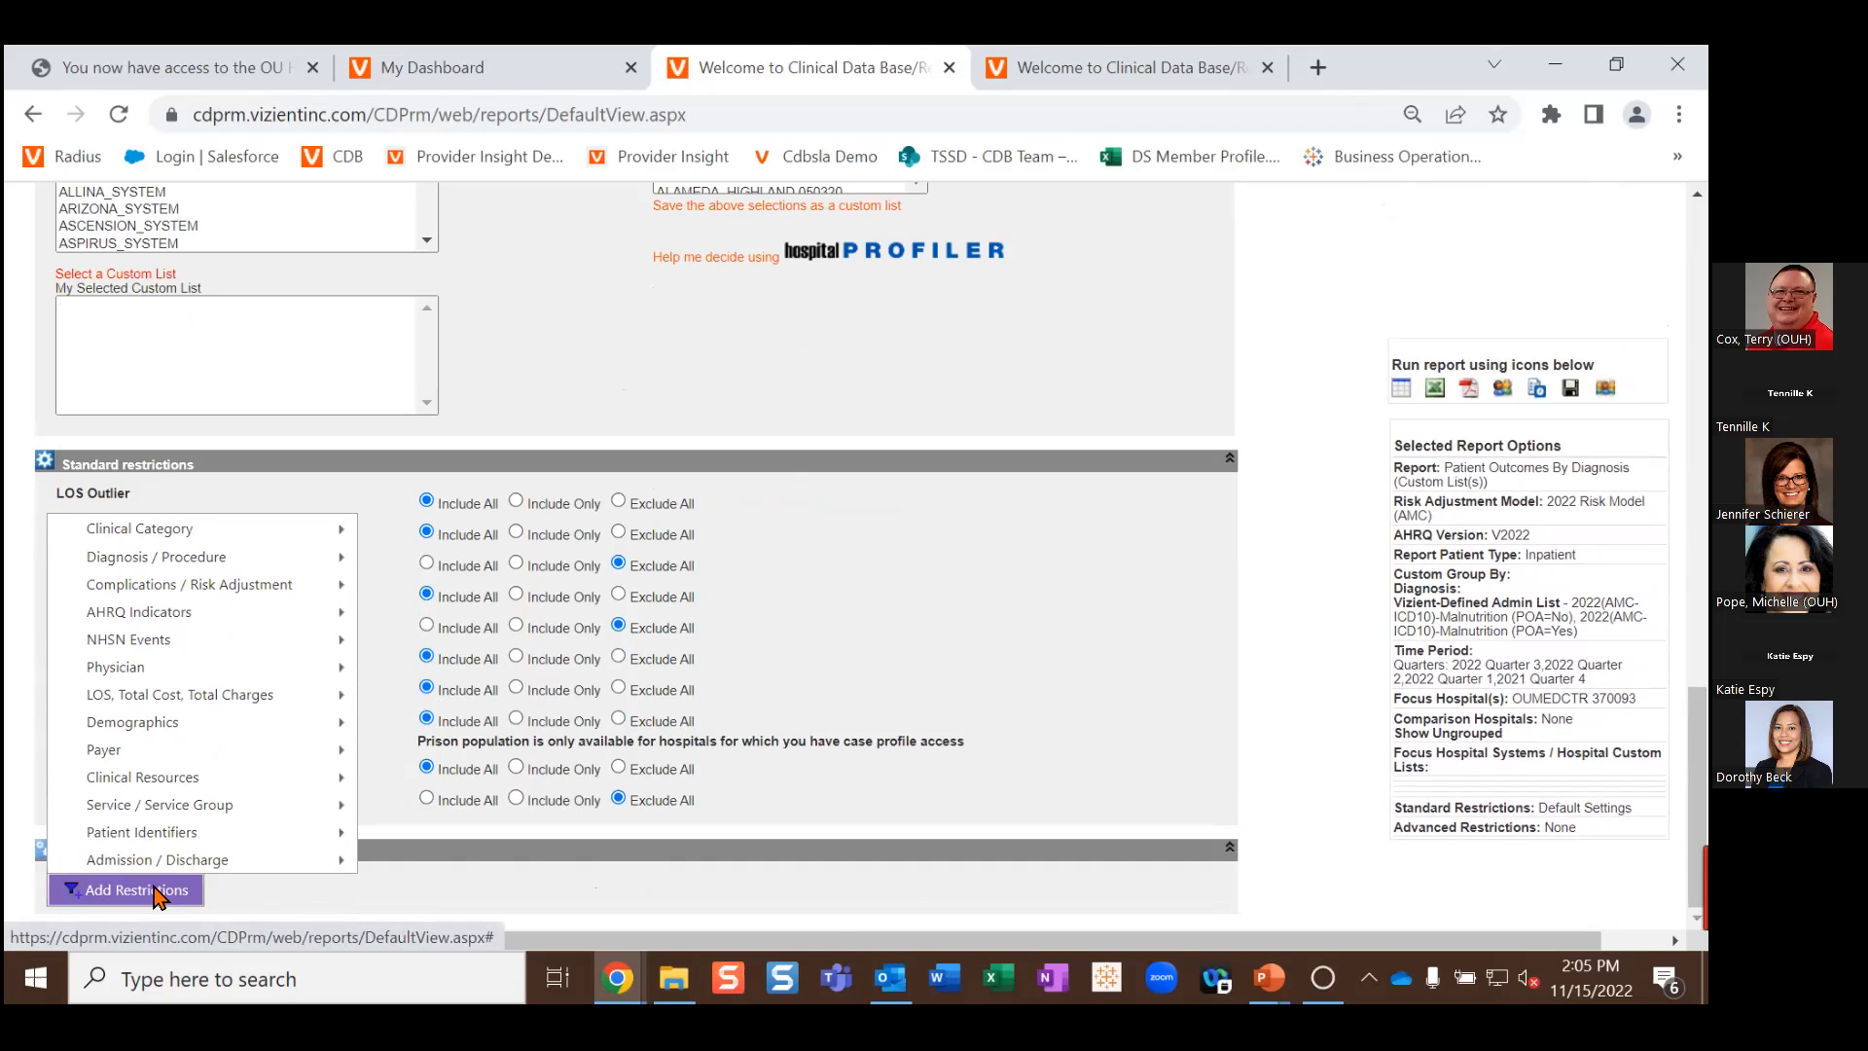
{"action": "mouse_move", "coordinate": [166, 861]}
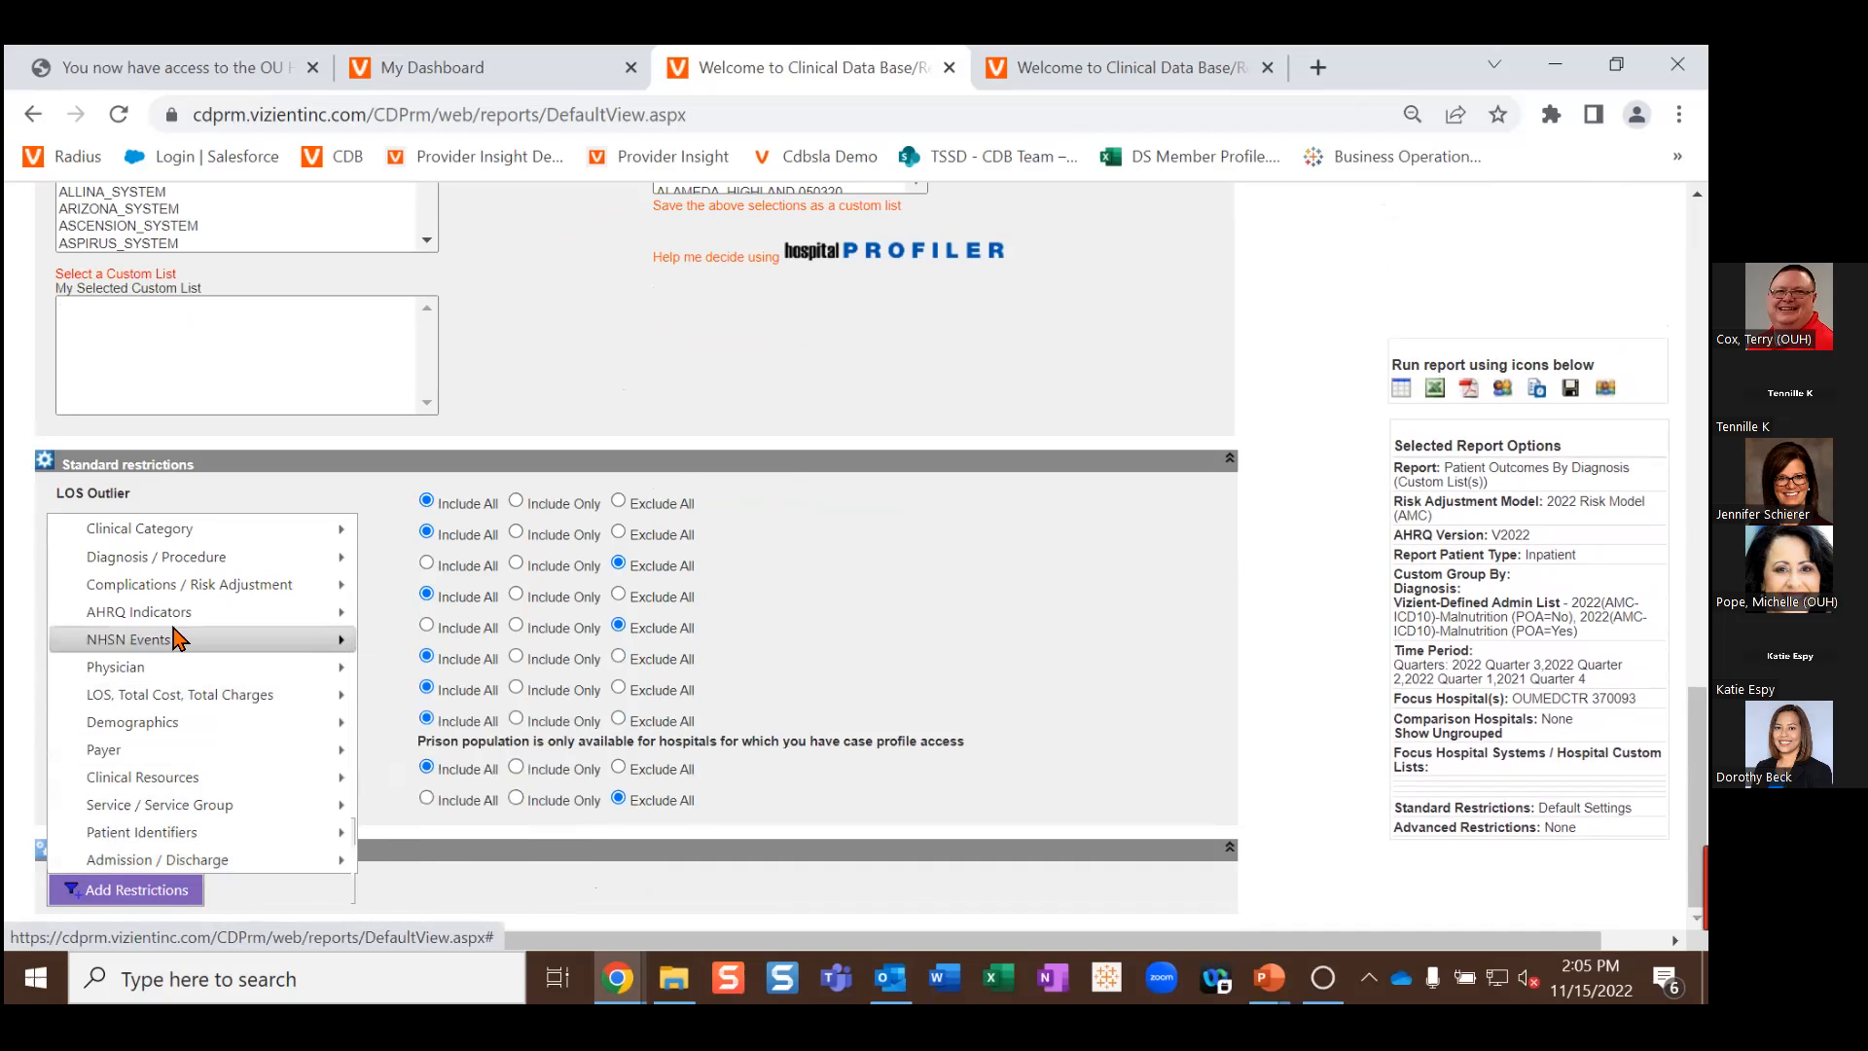
{"action": "mouse_move", "coordinate": [178, 586]}
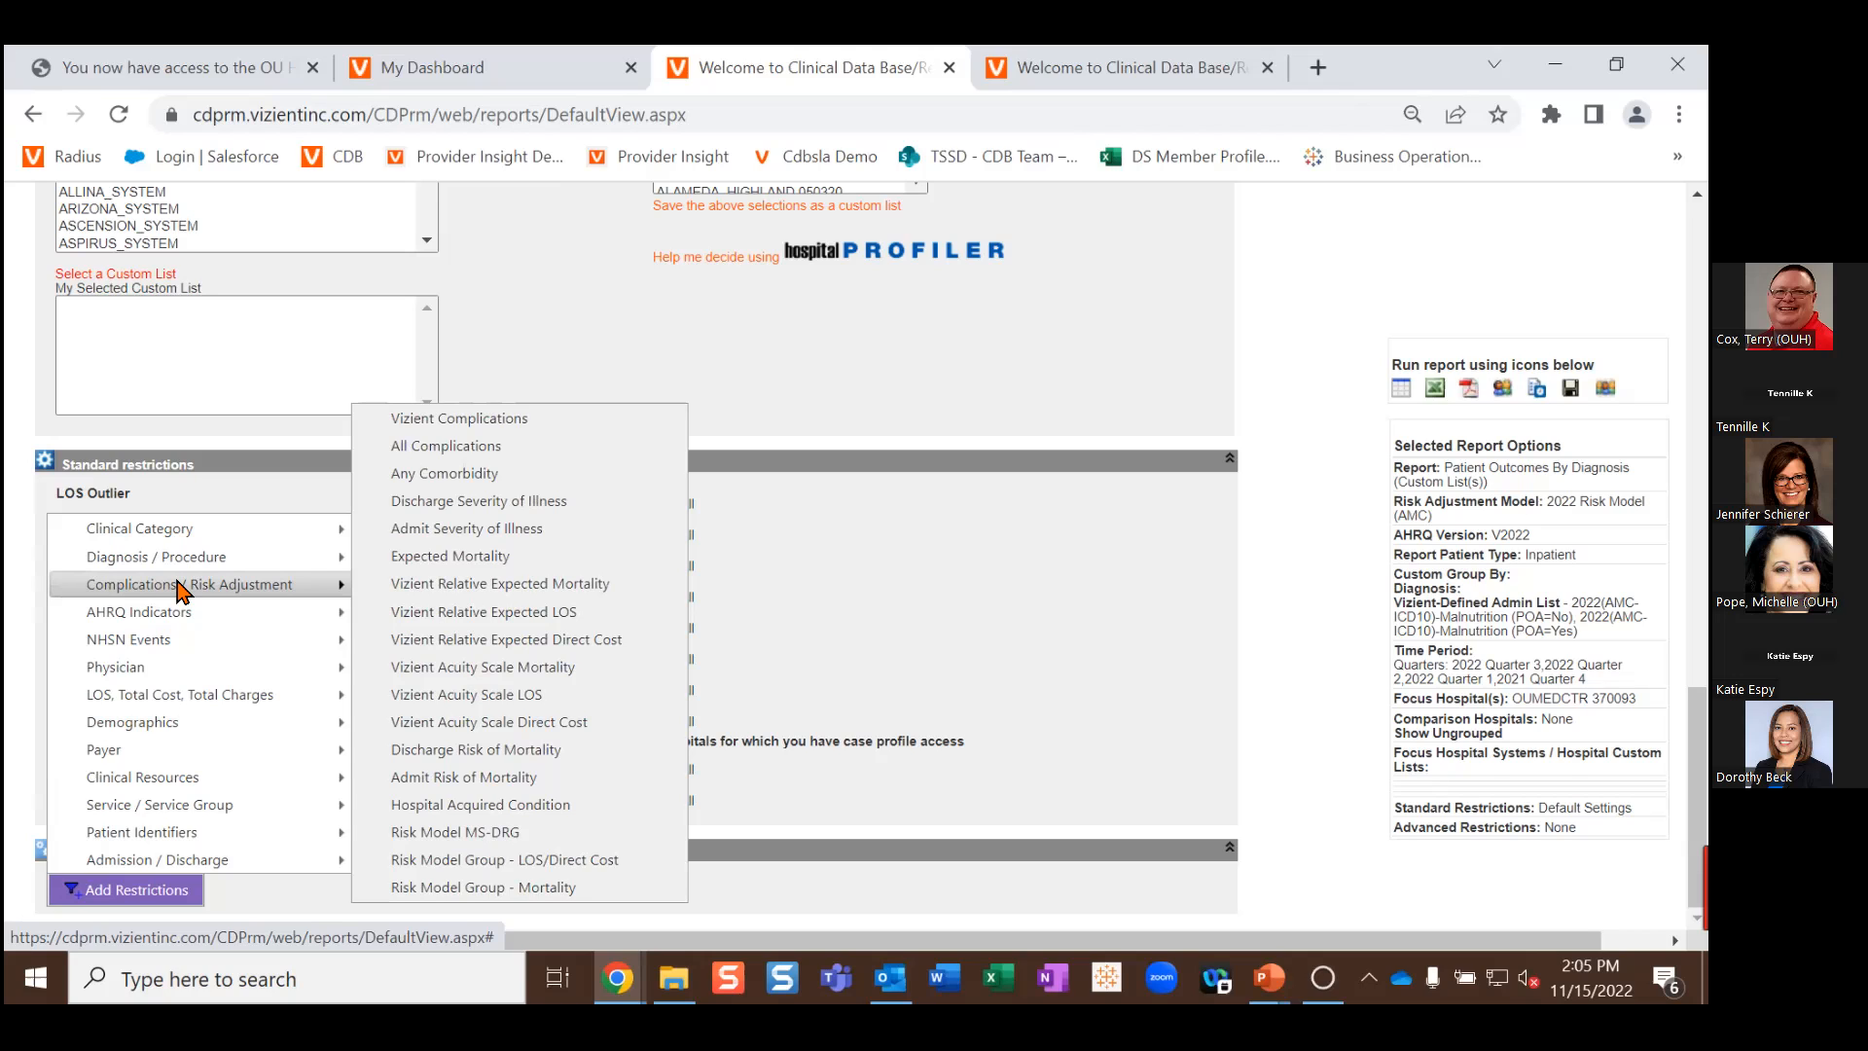
{"action": "left_click", "coordinate": [1009, 784]}
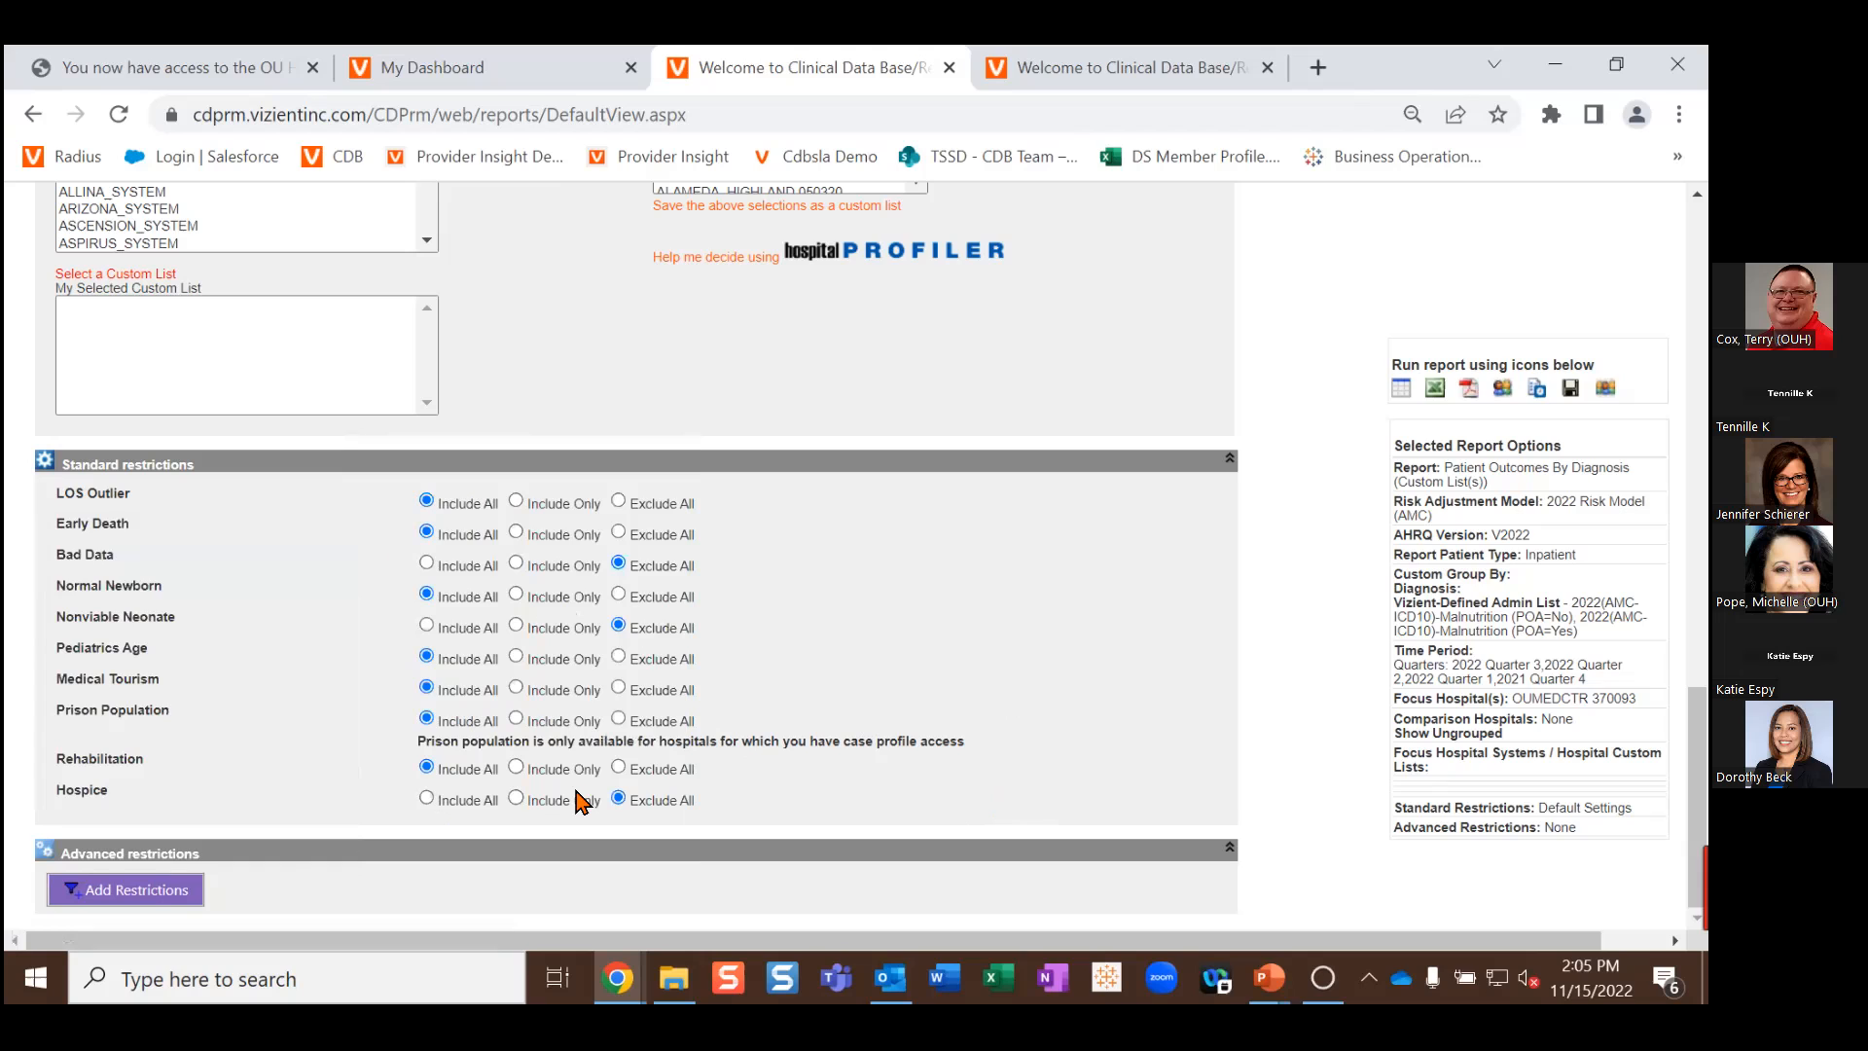
{"action": "left_click", "coordinate": [134, 890]}
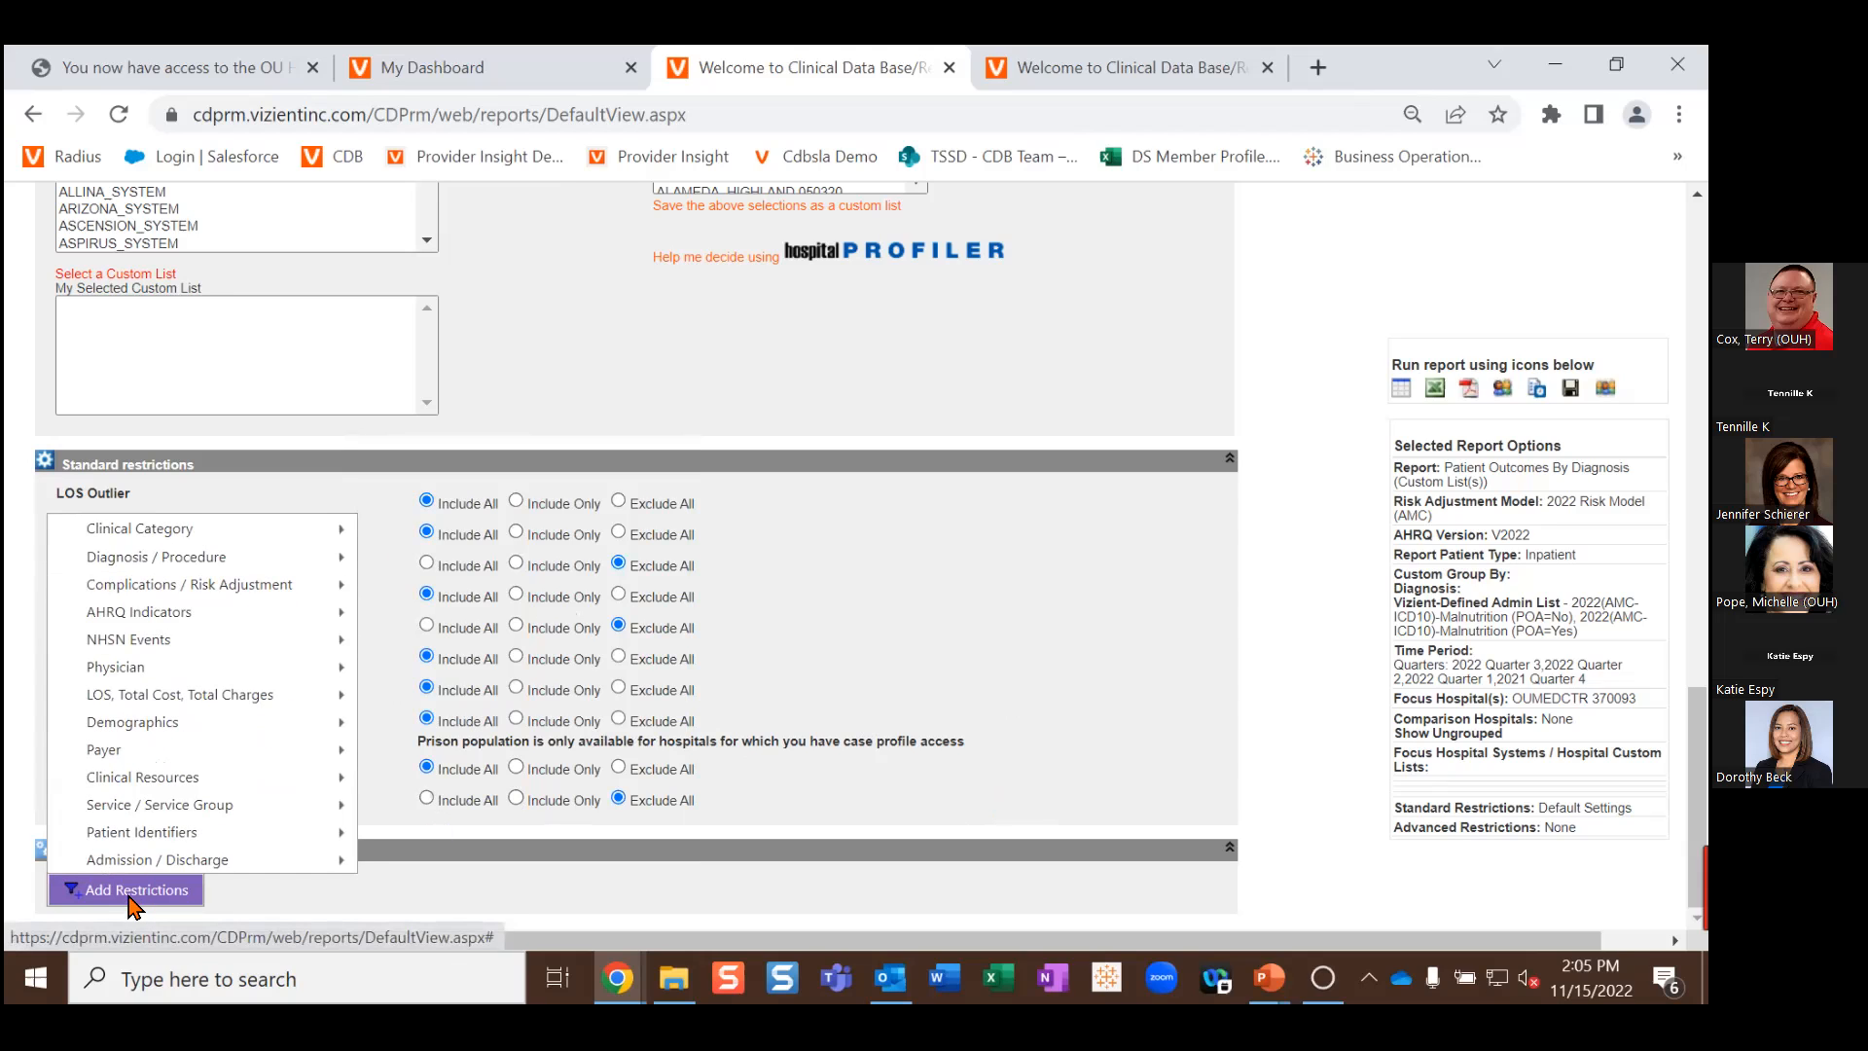
{"action": "mouse_move", "coordinate": [94, 881]}
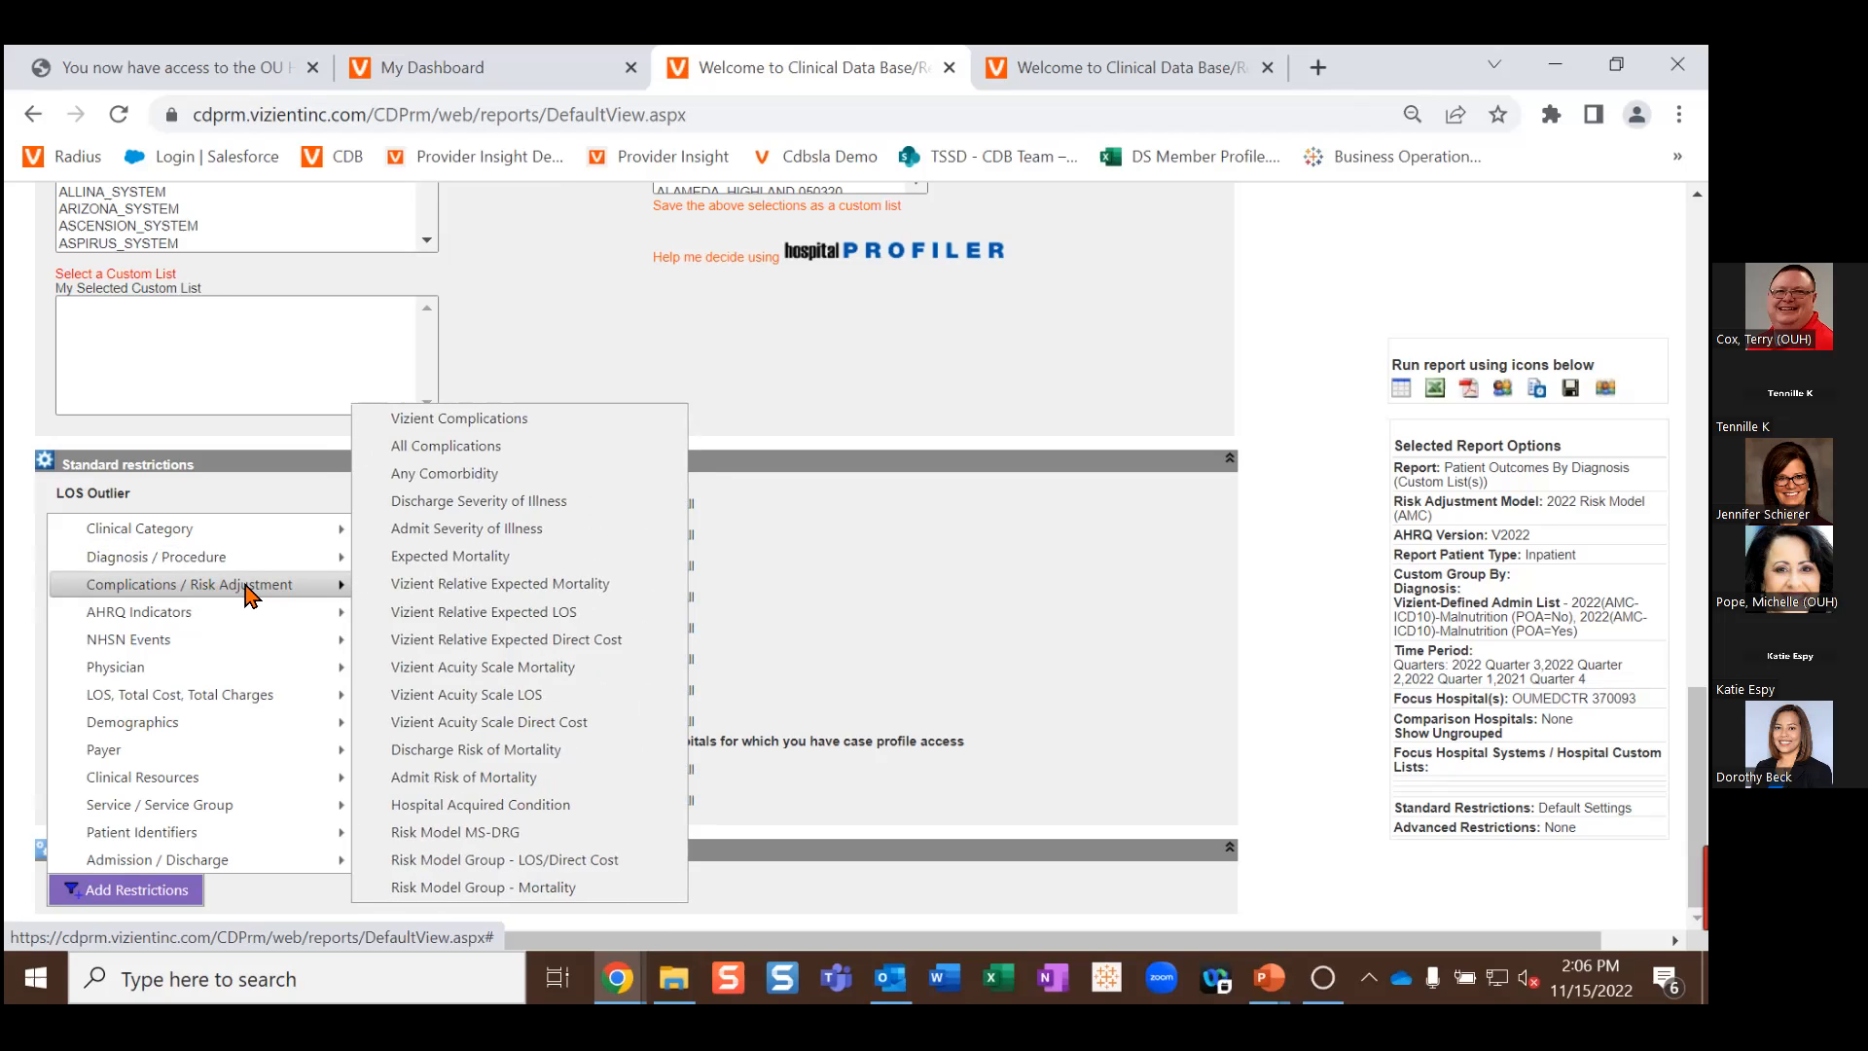
{"action": "mouse_move", "coordinate": [350, 610]}
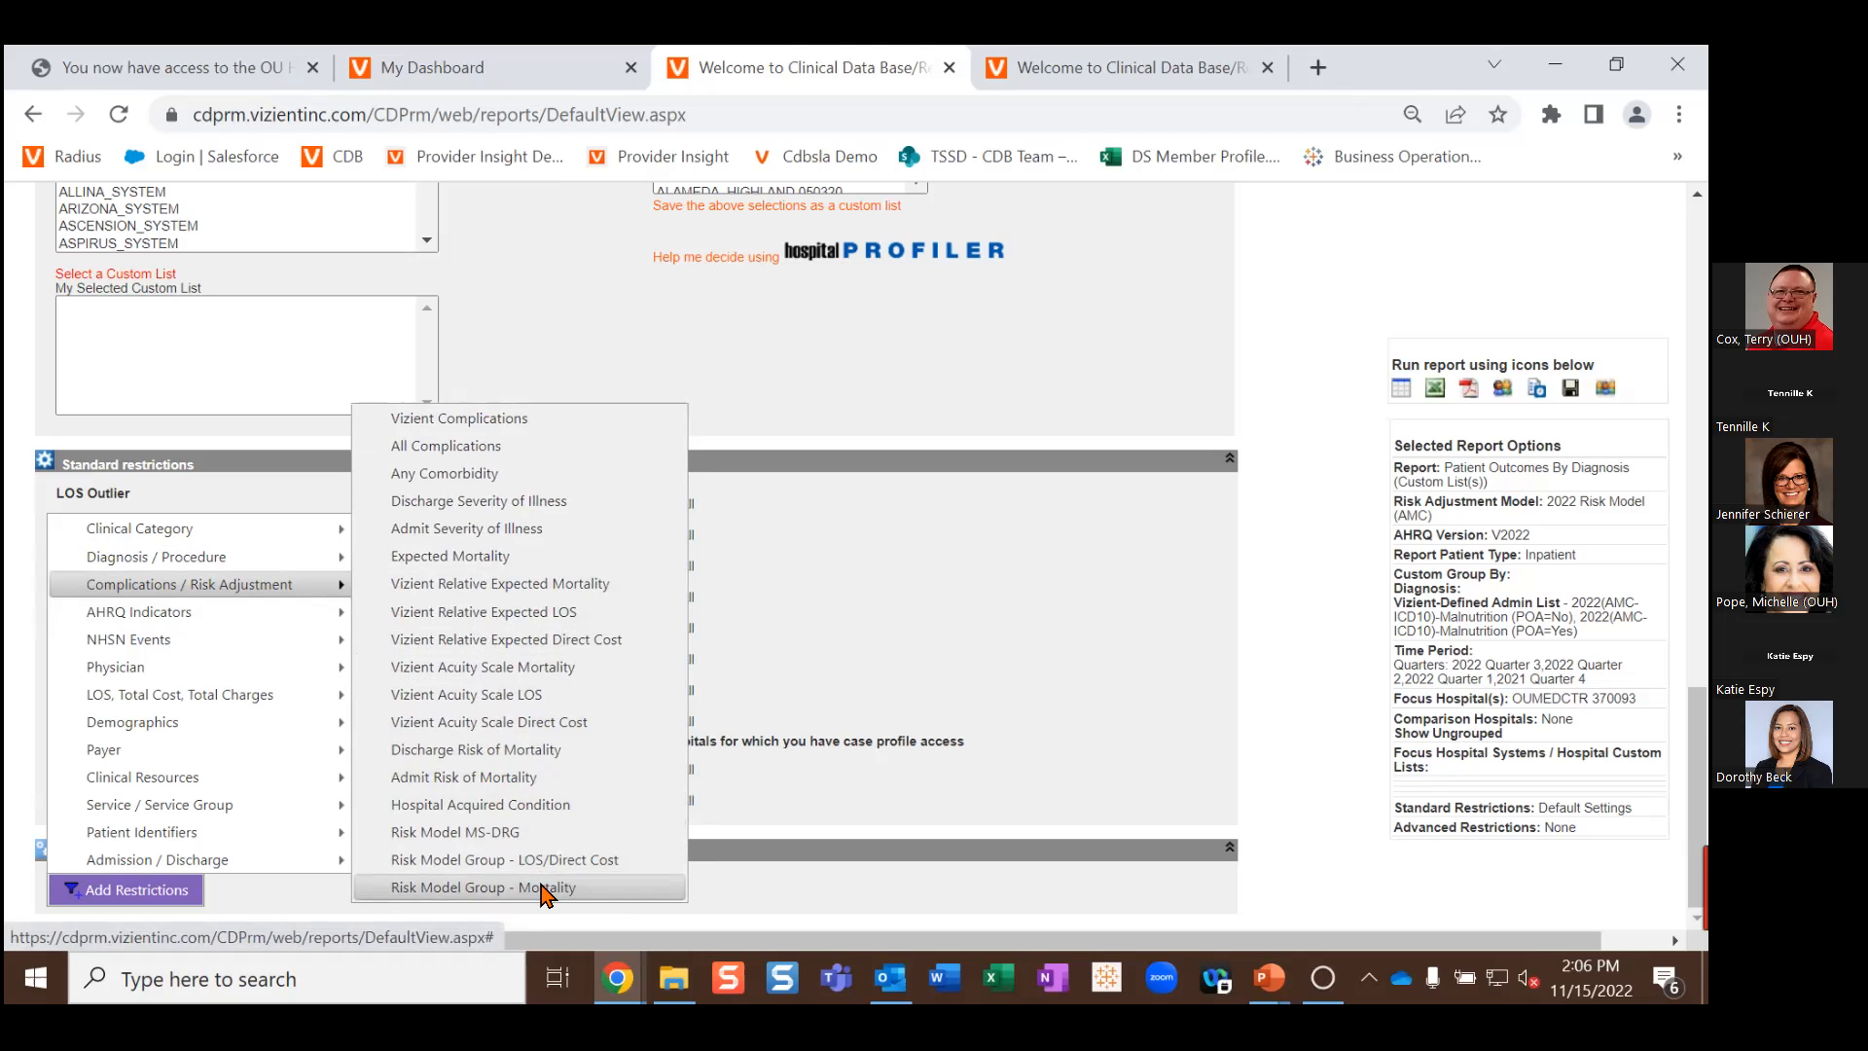
Step: Add a Risk Model Group - Mortality restriction and select Mortality Model Group 00132
{"action": "left_click", "coordinate": [500, 890]}
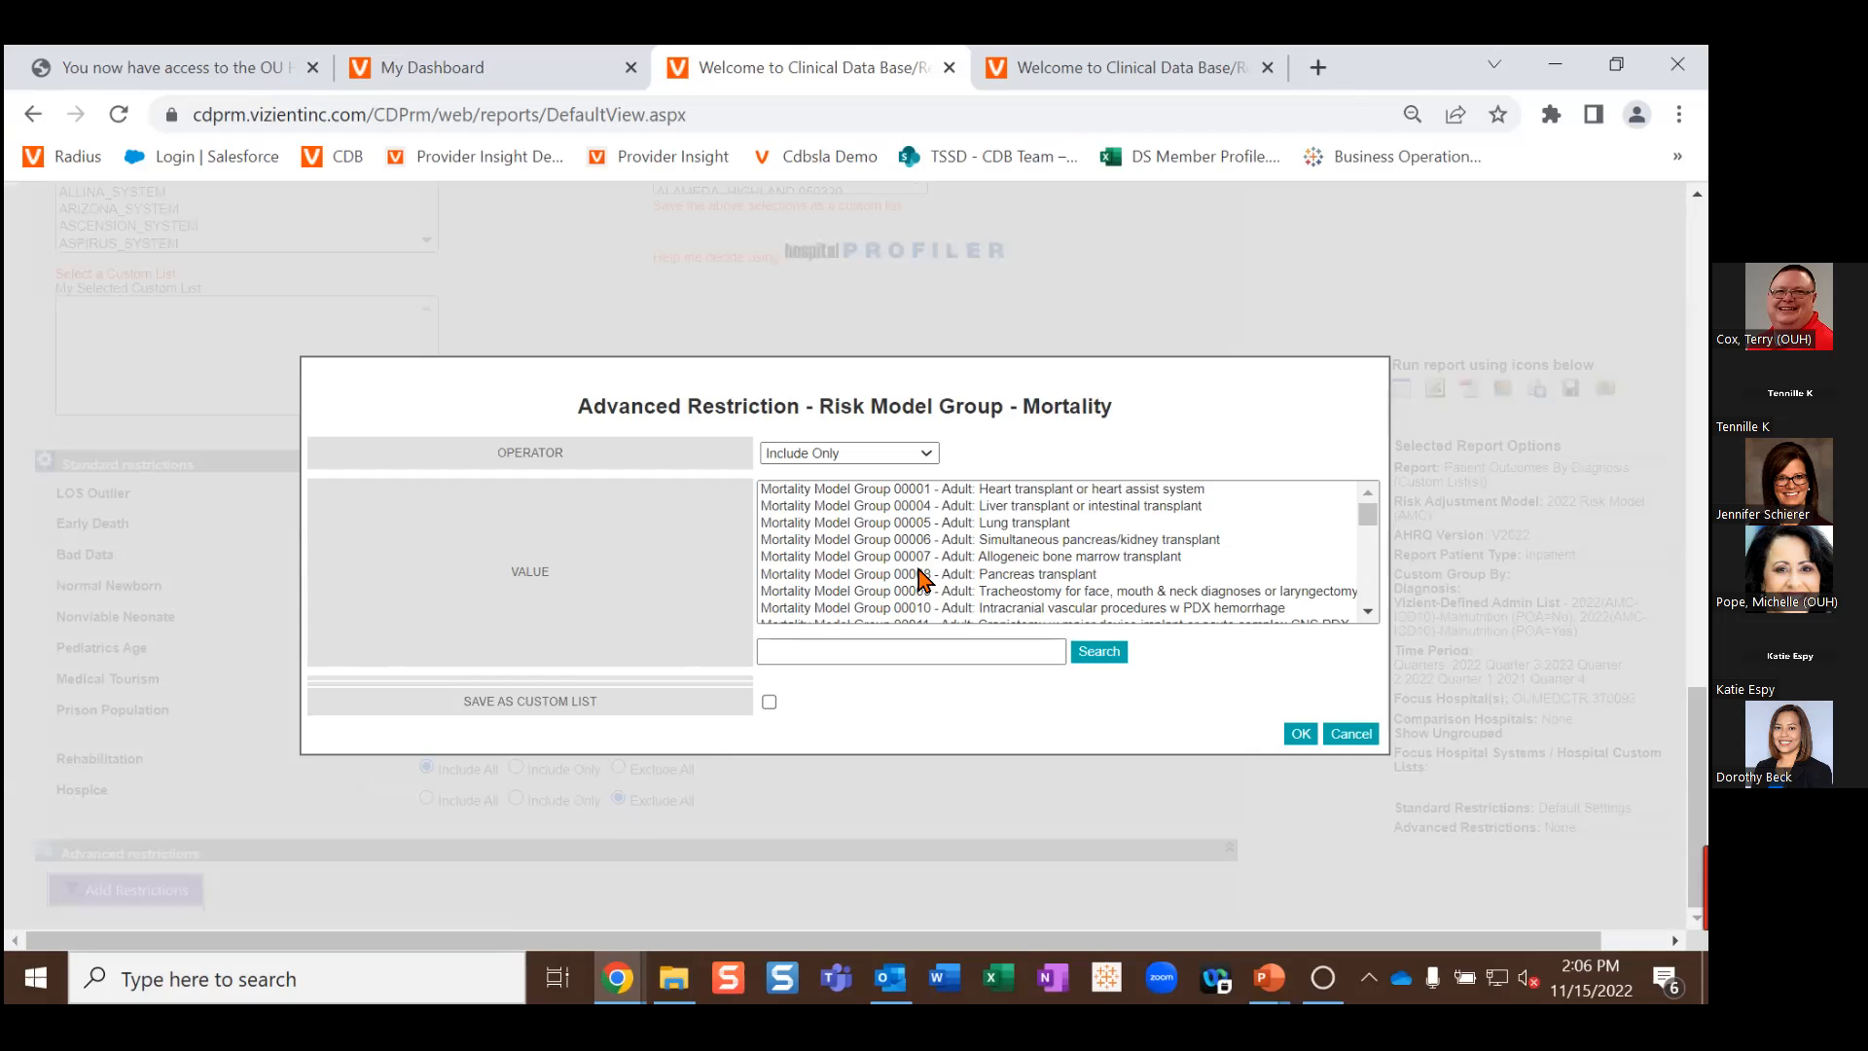
{"action": "scroll", "coordinate": [935, 550], "scroll_direction": "down", "scroll_amount": 3}
{"action": "scroll", "coordinate": [940, 545], "scroll_direction": "up", "scroll_amount": 3}
{"action": "scroll", "coordinate": [914, 542], "scroll_direction": "down", "scroll_amount": 3}
{"action": "scroll", "coordinate": [914, 542], "scroll_direction": "down", "scroll_amount": 10}
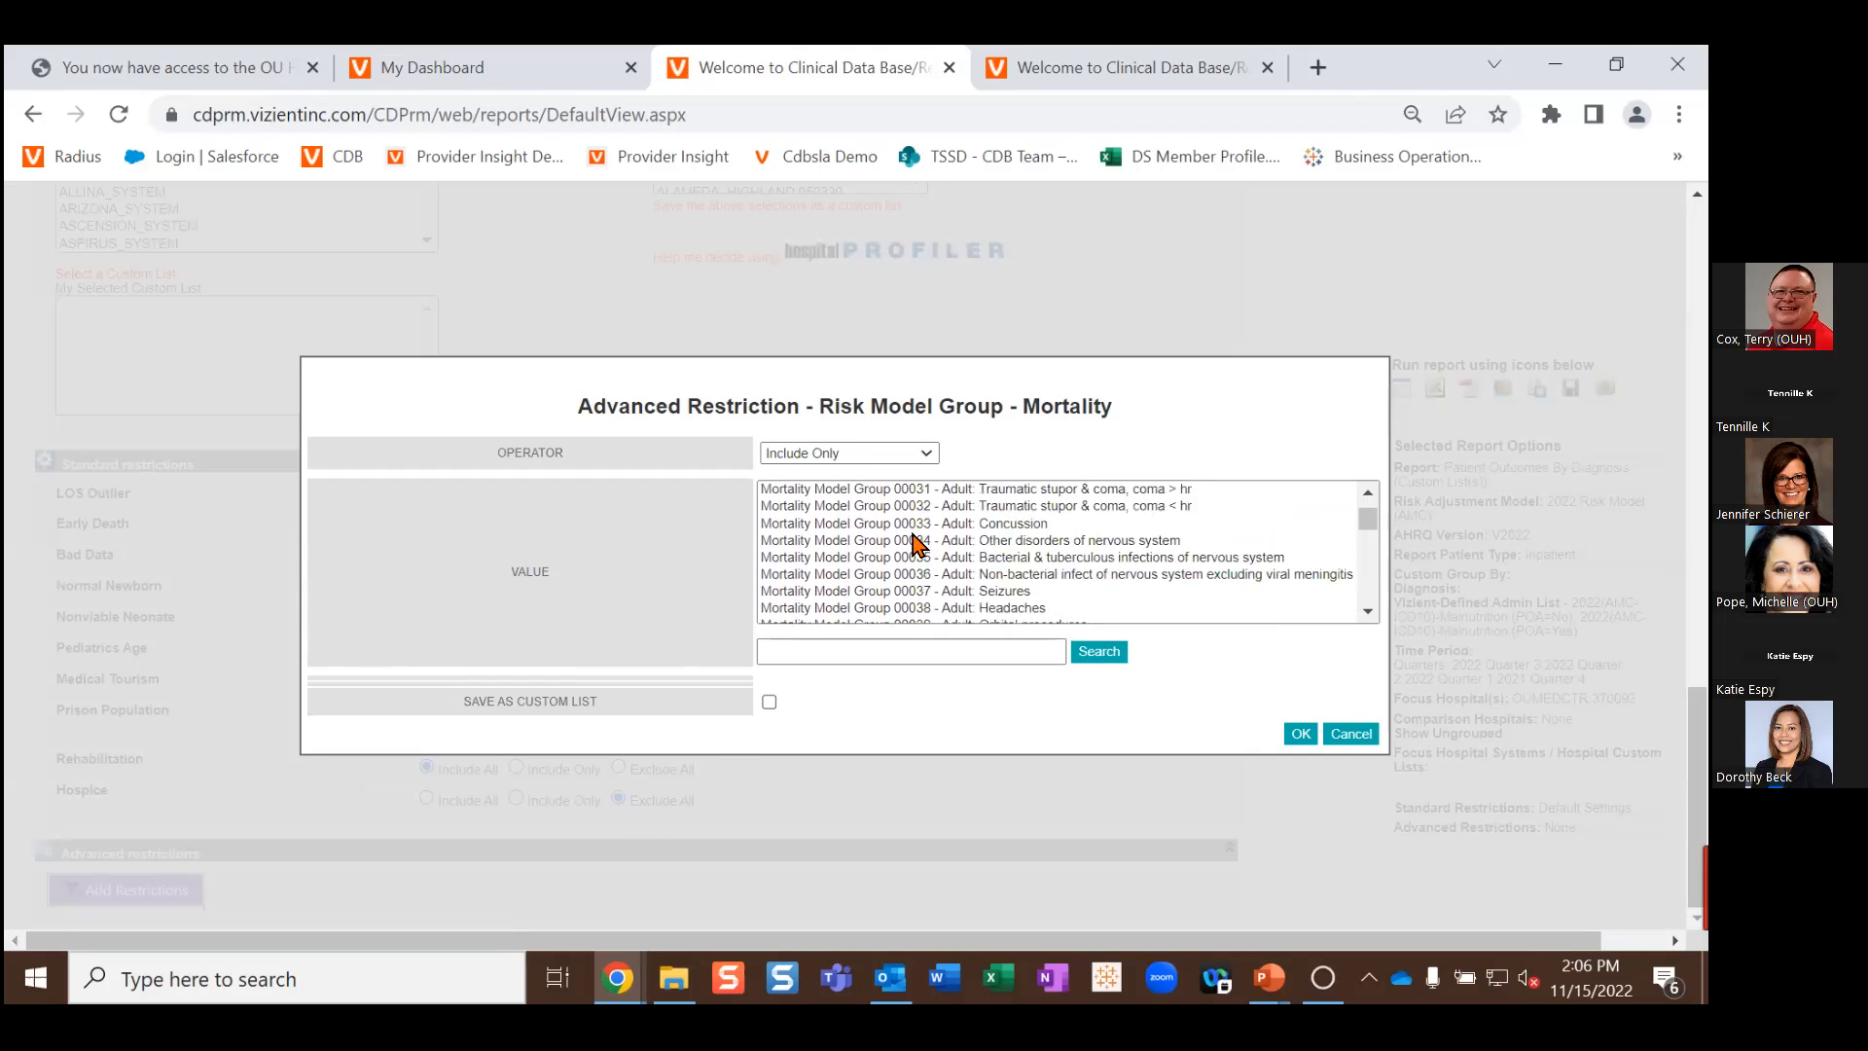
{"action": "scroll", "coordinate": [914, 542], "scroll_direction": "down", "scroll_amount": 5}
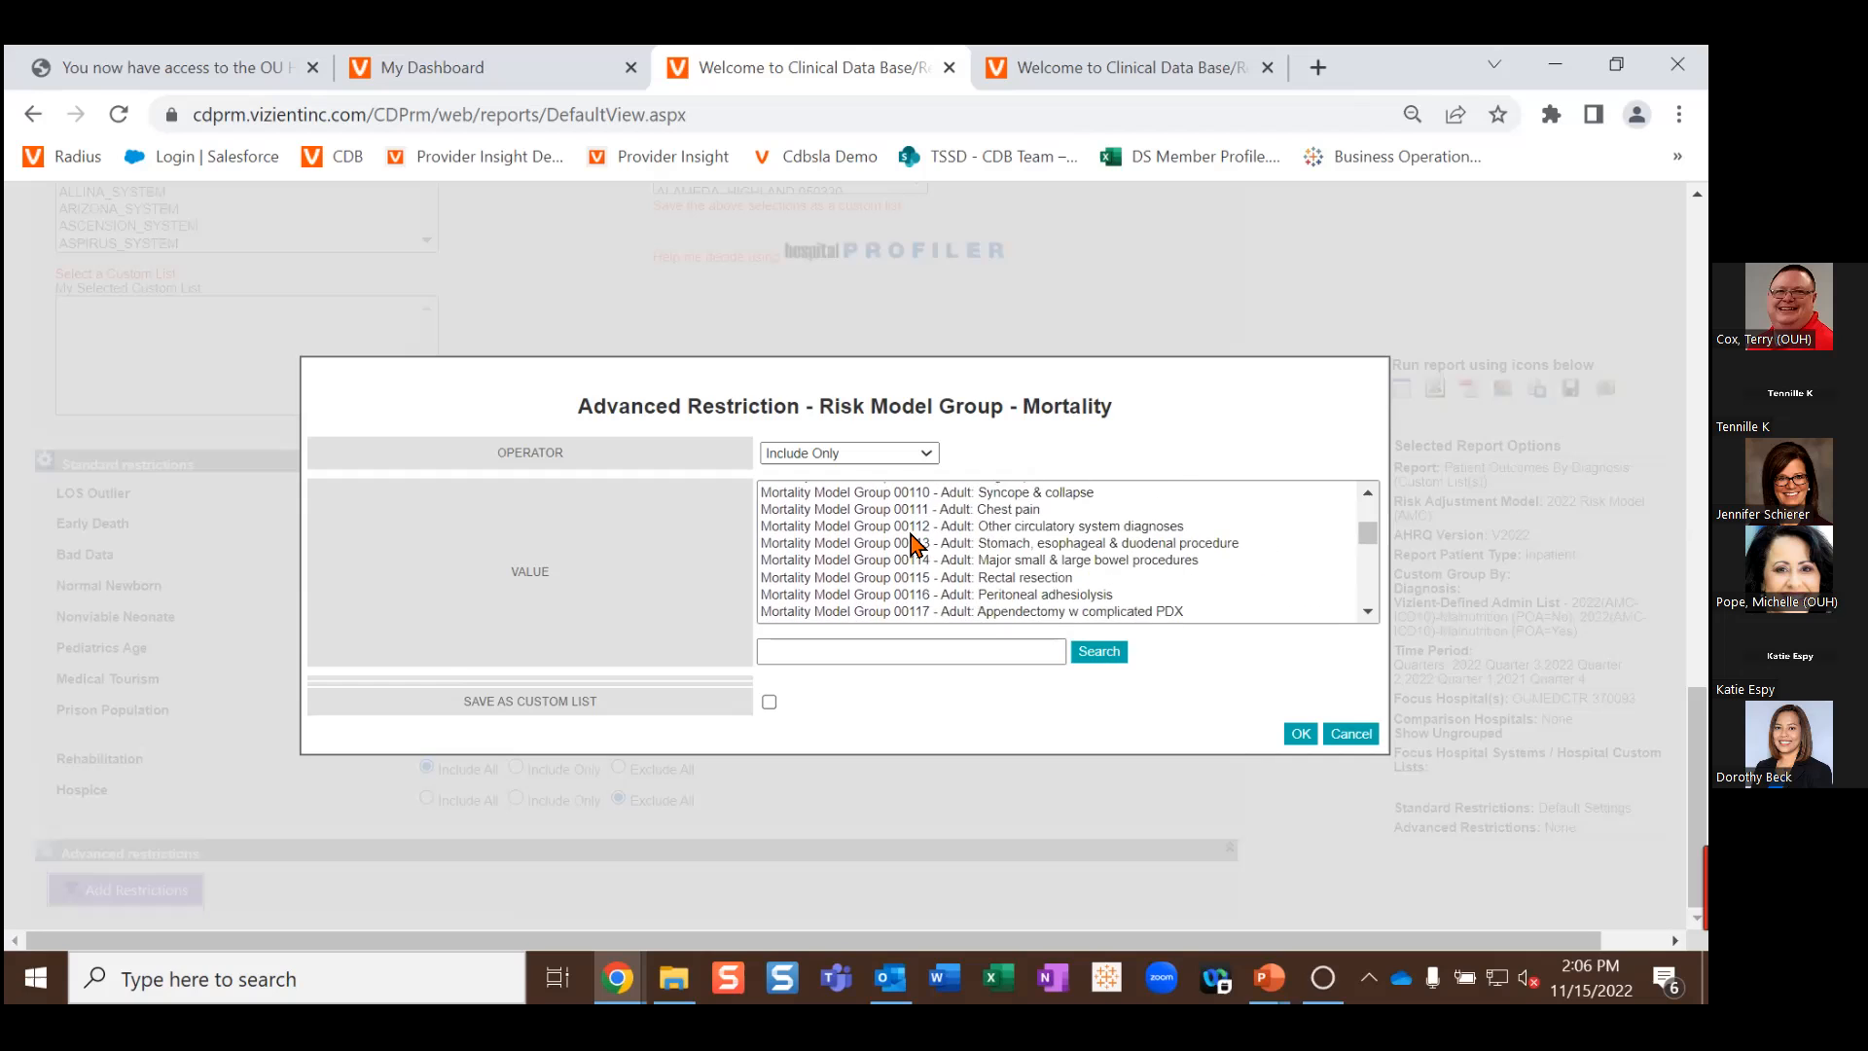
{"action": "scroll", "coordinate": [914, 542], "scroll_direction": "down", "scroll_amount": 3}
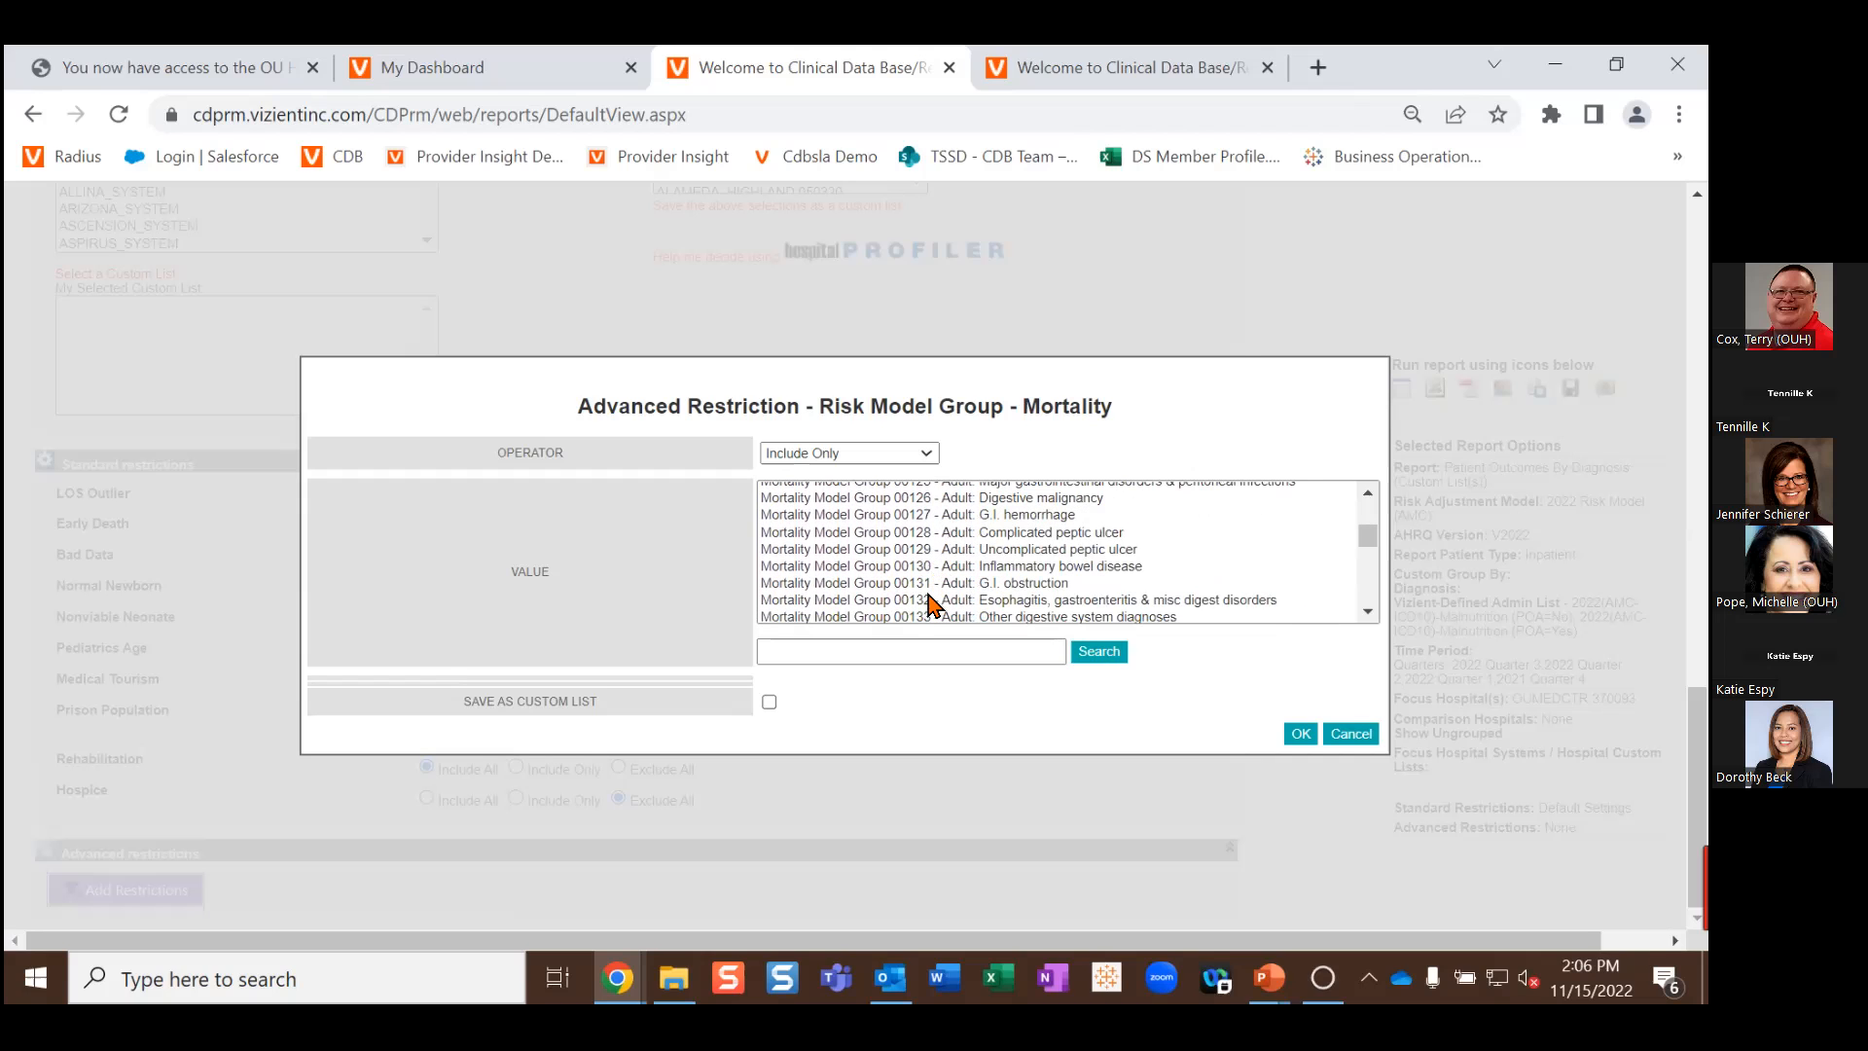
{"action": "left_click", "coordinate": [896, 600]}
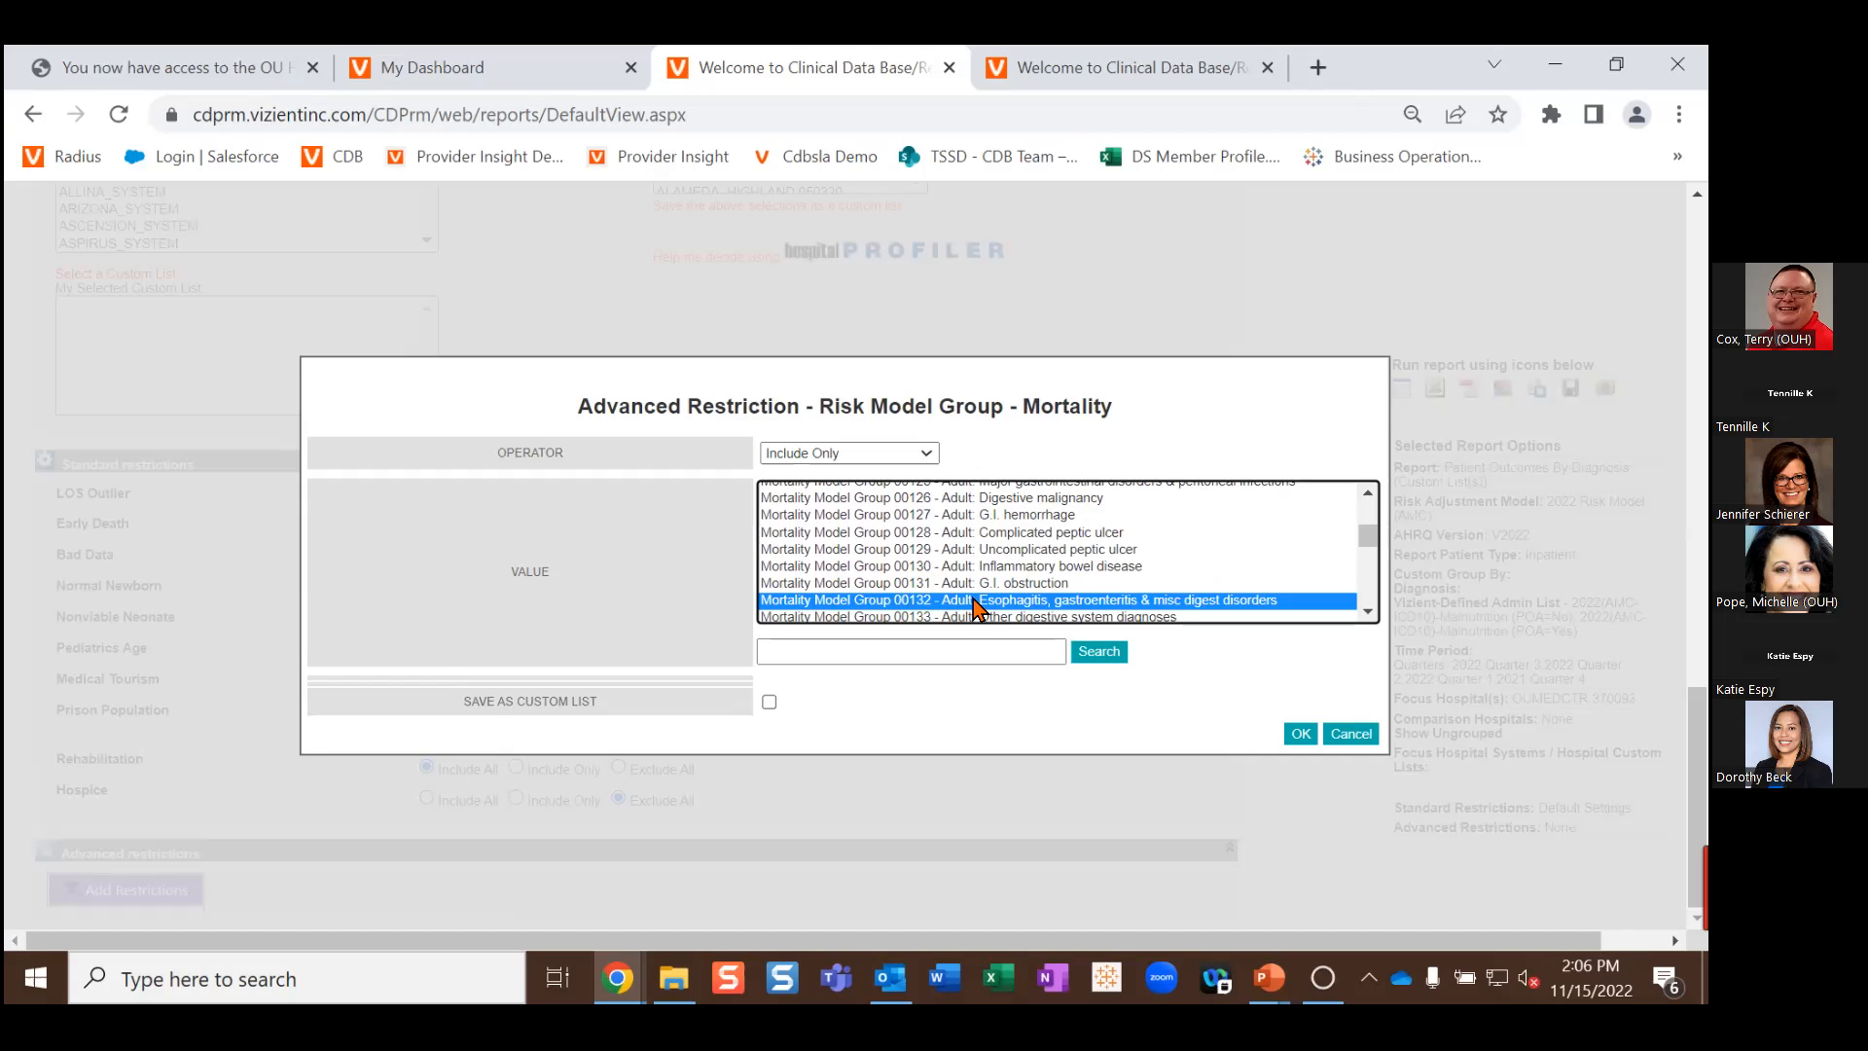
Step: Add Mortality Model Groups 00141 (cirrhosis & alcoholic hepatitis) and 00206 (nutrition disorders) to the selection
{"action": "scroll", "coordinate": [906, 554], "scroll_direction": "down", "scroll_amount": 2}
{"action": "scroll", "coordinate": [906, 555], "scroll_direction": "up", "scroll_amount": 2}
{"action": "scroll", "coordinate": [906, 554], "scroll_direction": "down", "scroll_amount": 3}
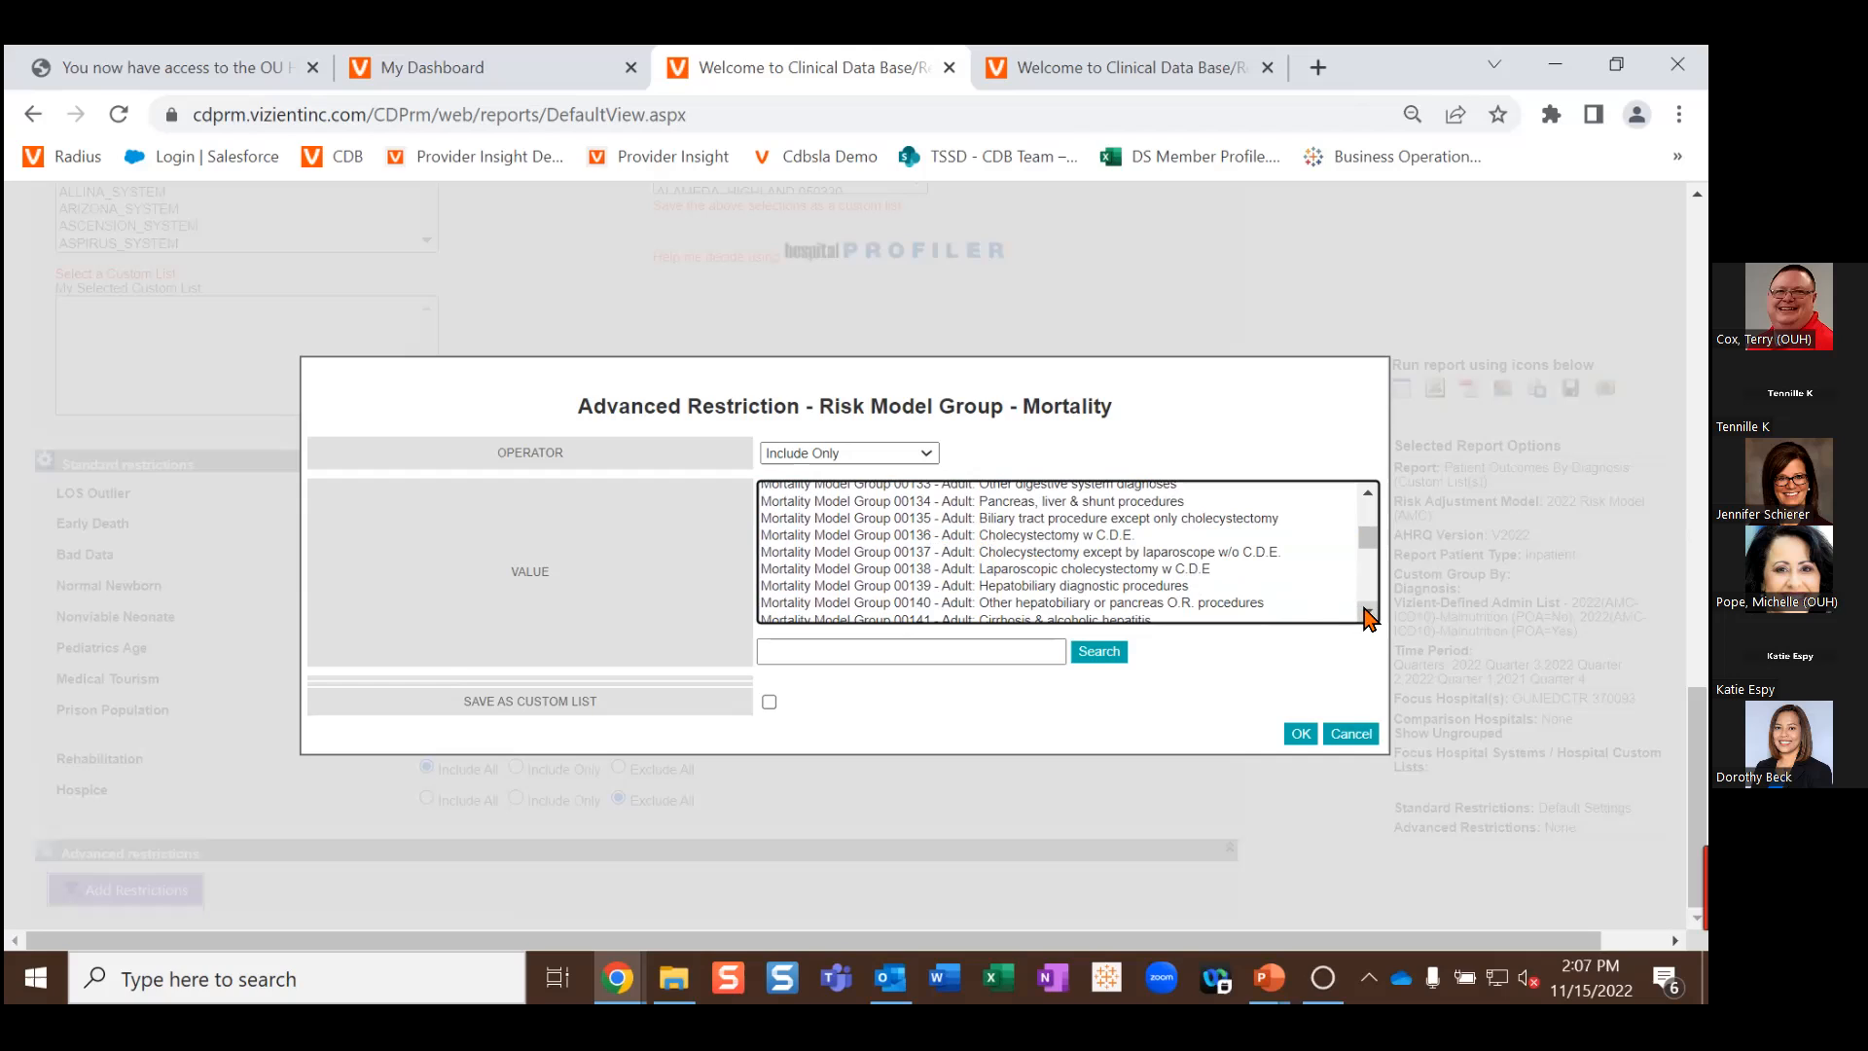
{"action": "scroll", "coordinate": [1362, 613], "scroll_direction": "down", "scroll_amount": 1}
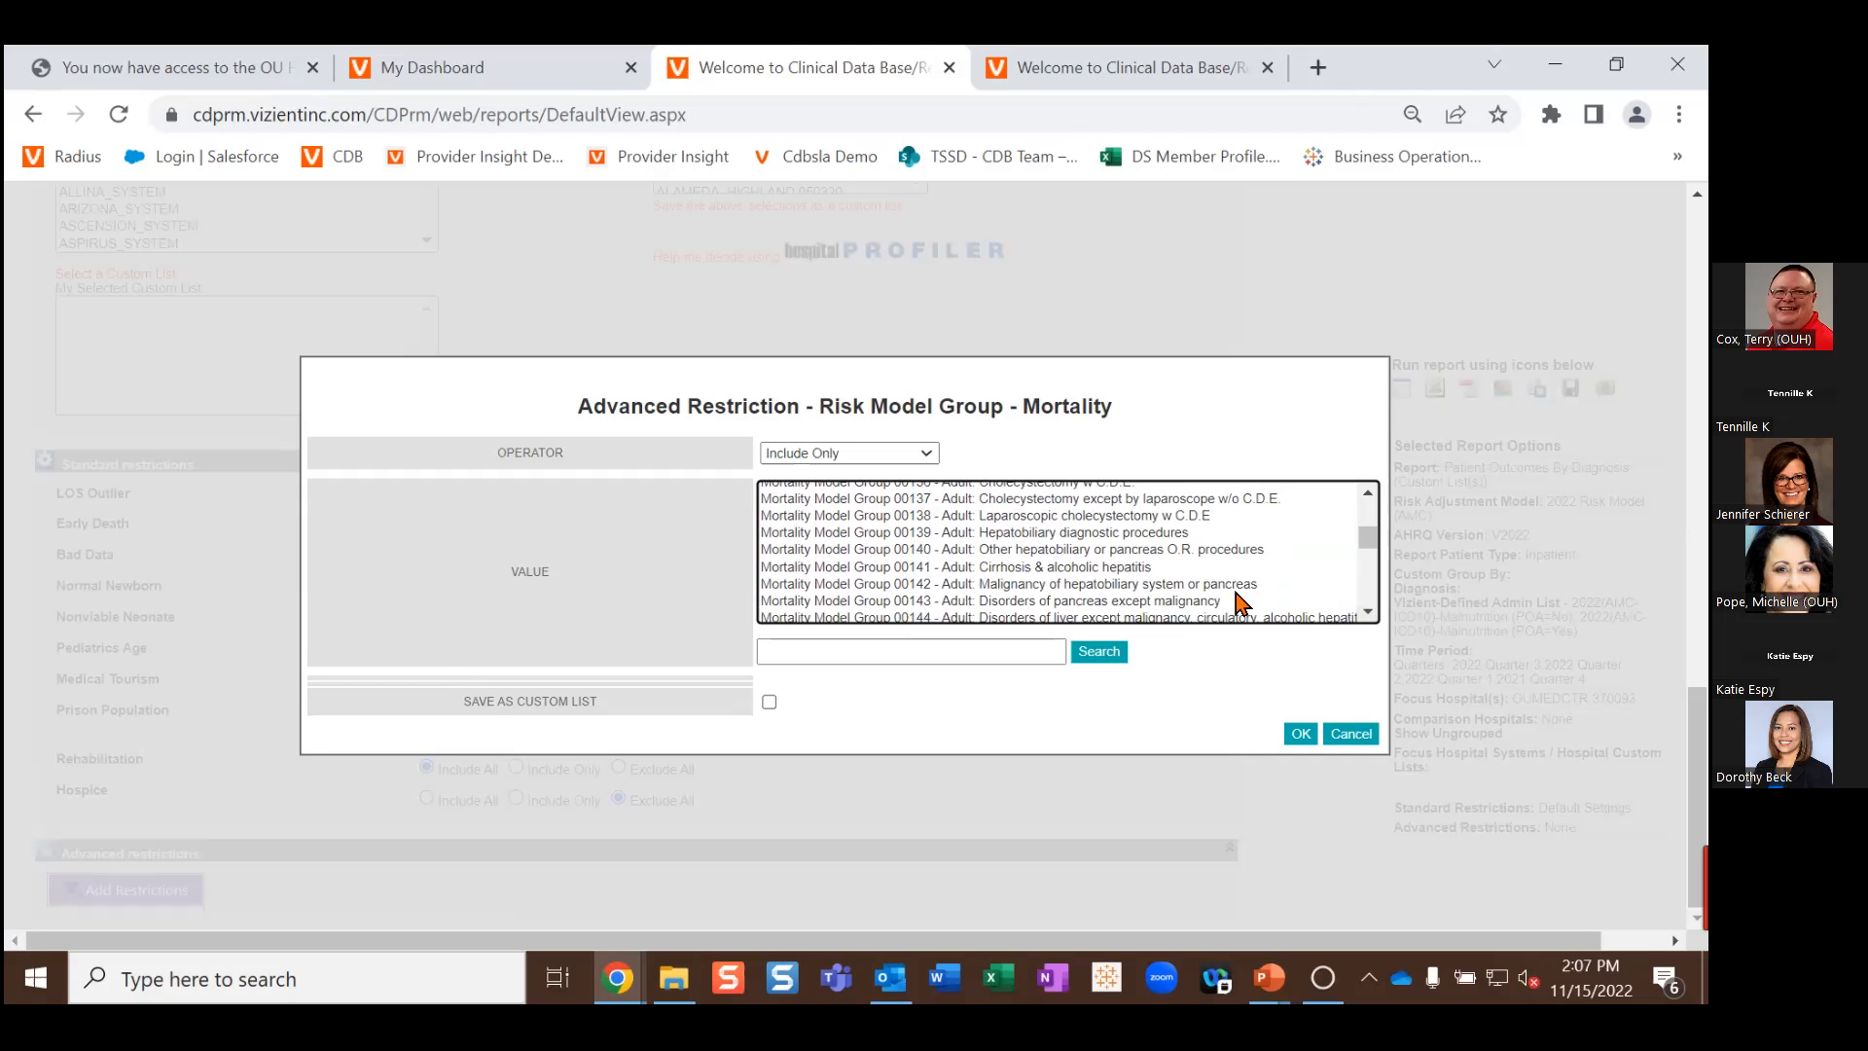
{"action": "left_click", "coordinate": [997, 569]}
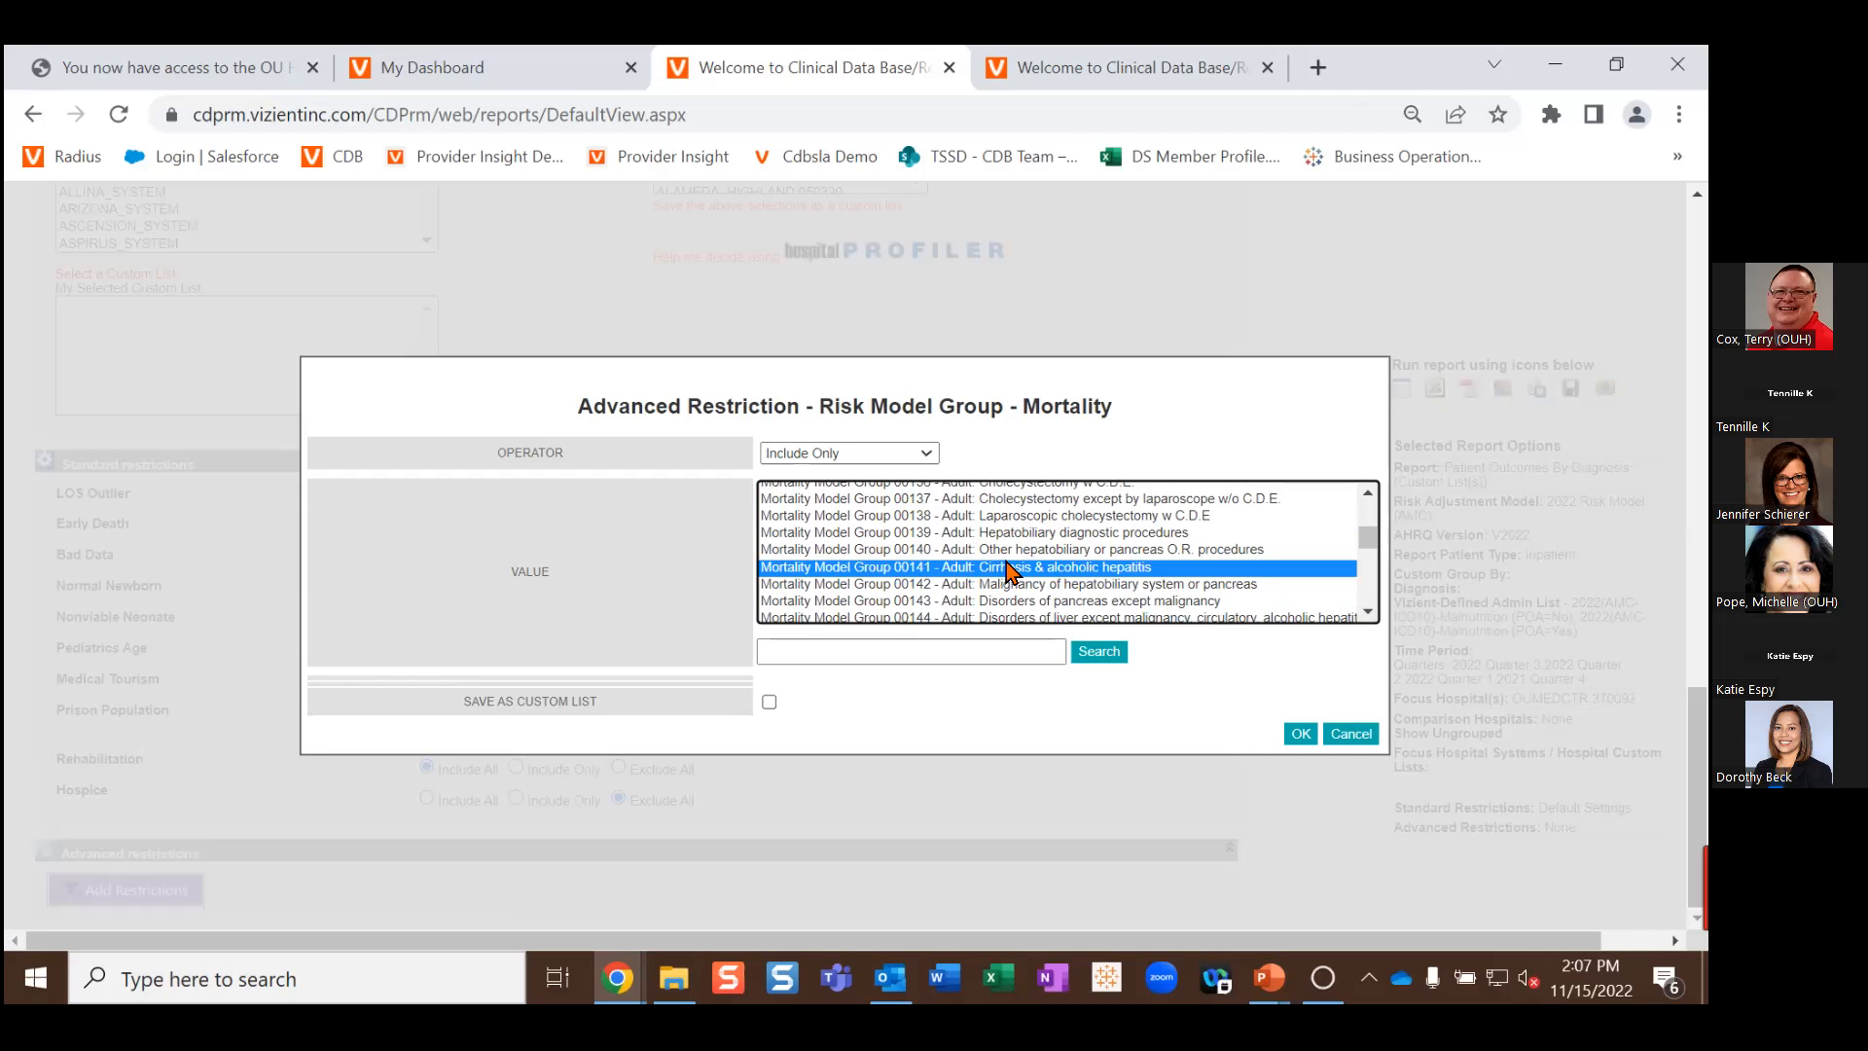
{"action": "scroll", "coordinate": [1024, 562], "scroll_direction": "down", "scroll_amount": 5}
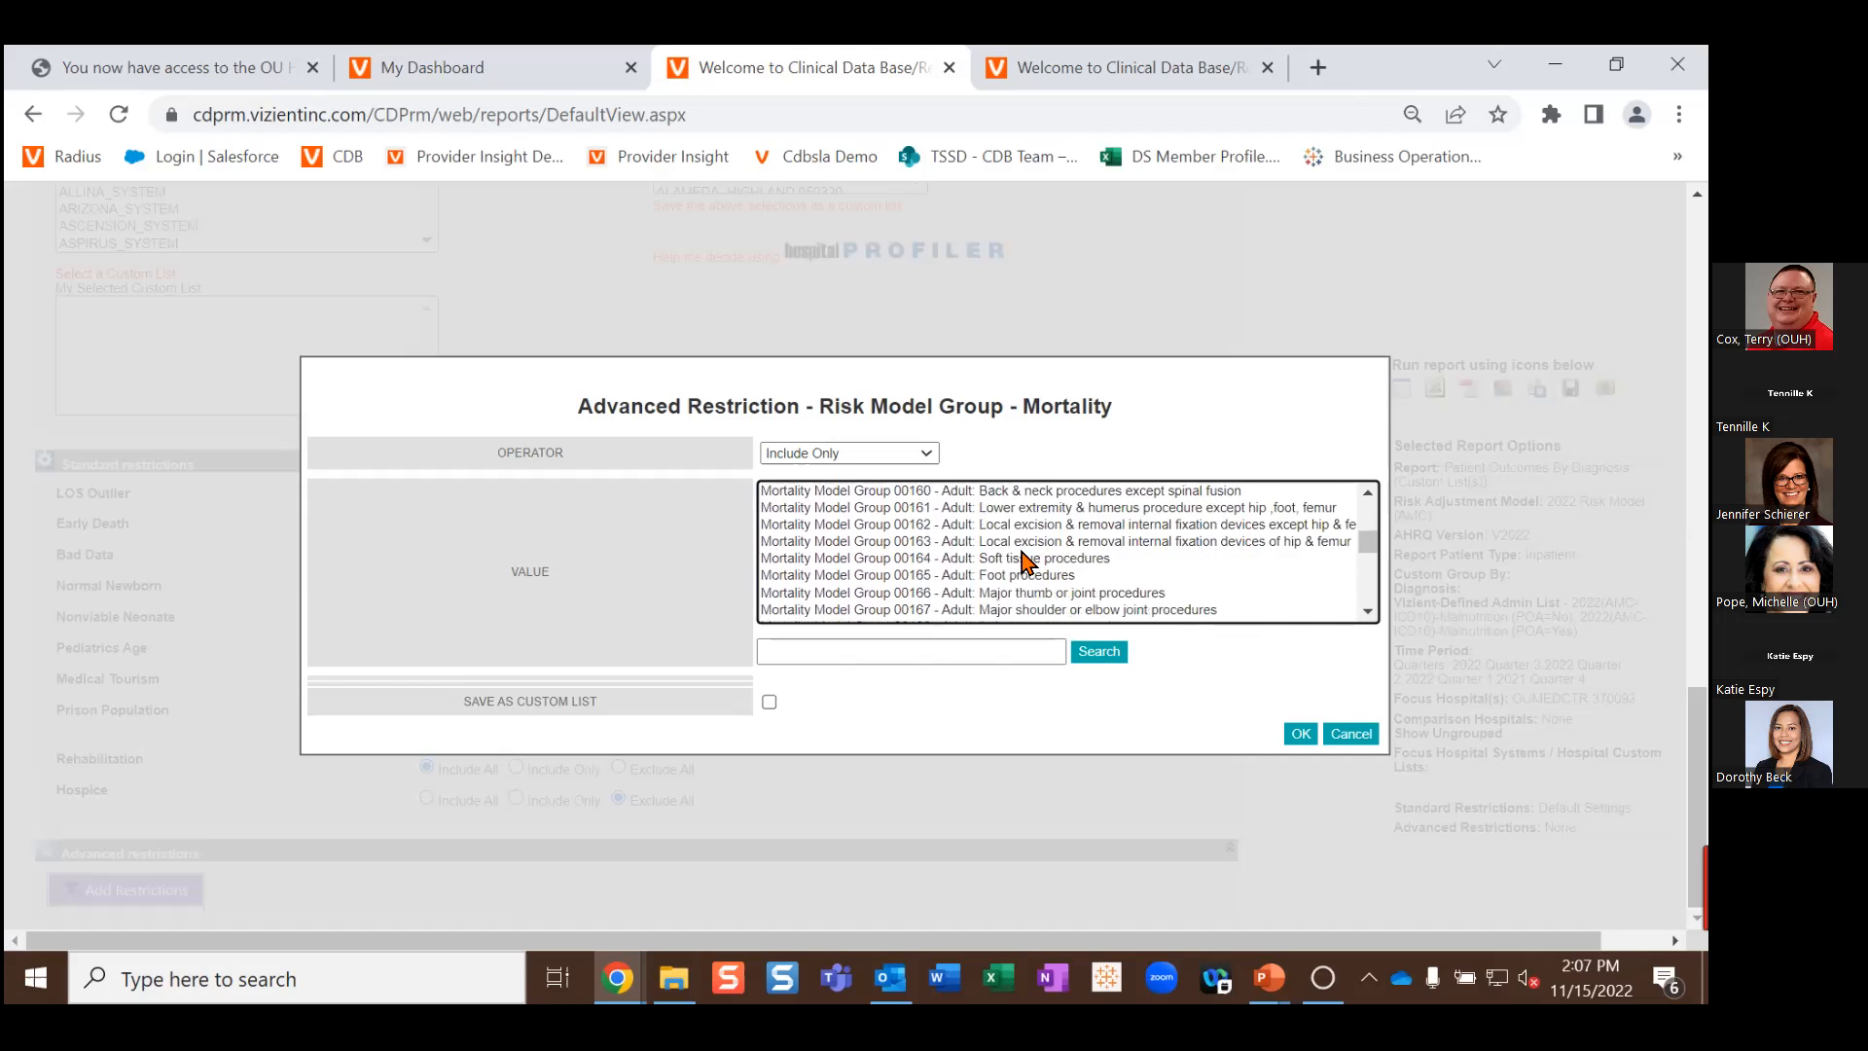
{"action": "scroll", "coordinate": [1024, 562], "scroll_direction": "down", "scroll_amount": 4}
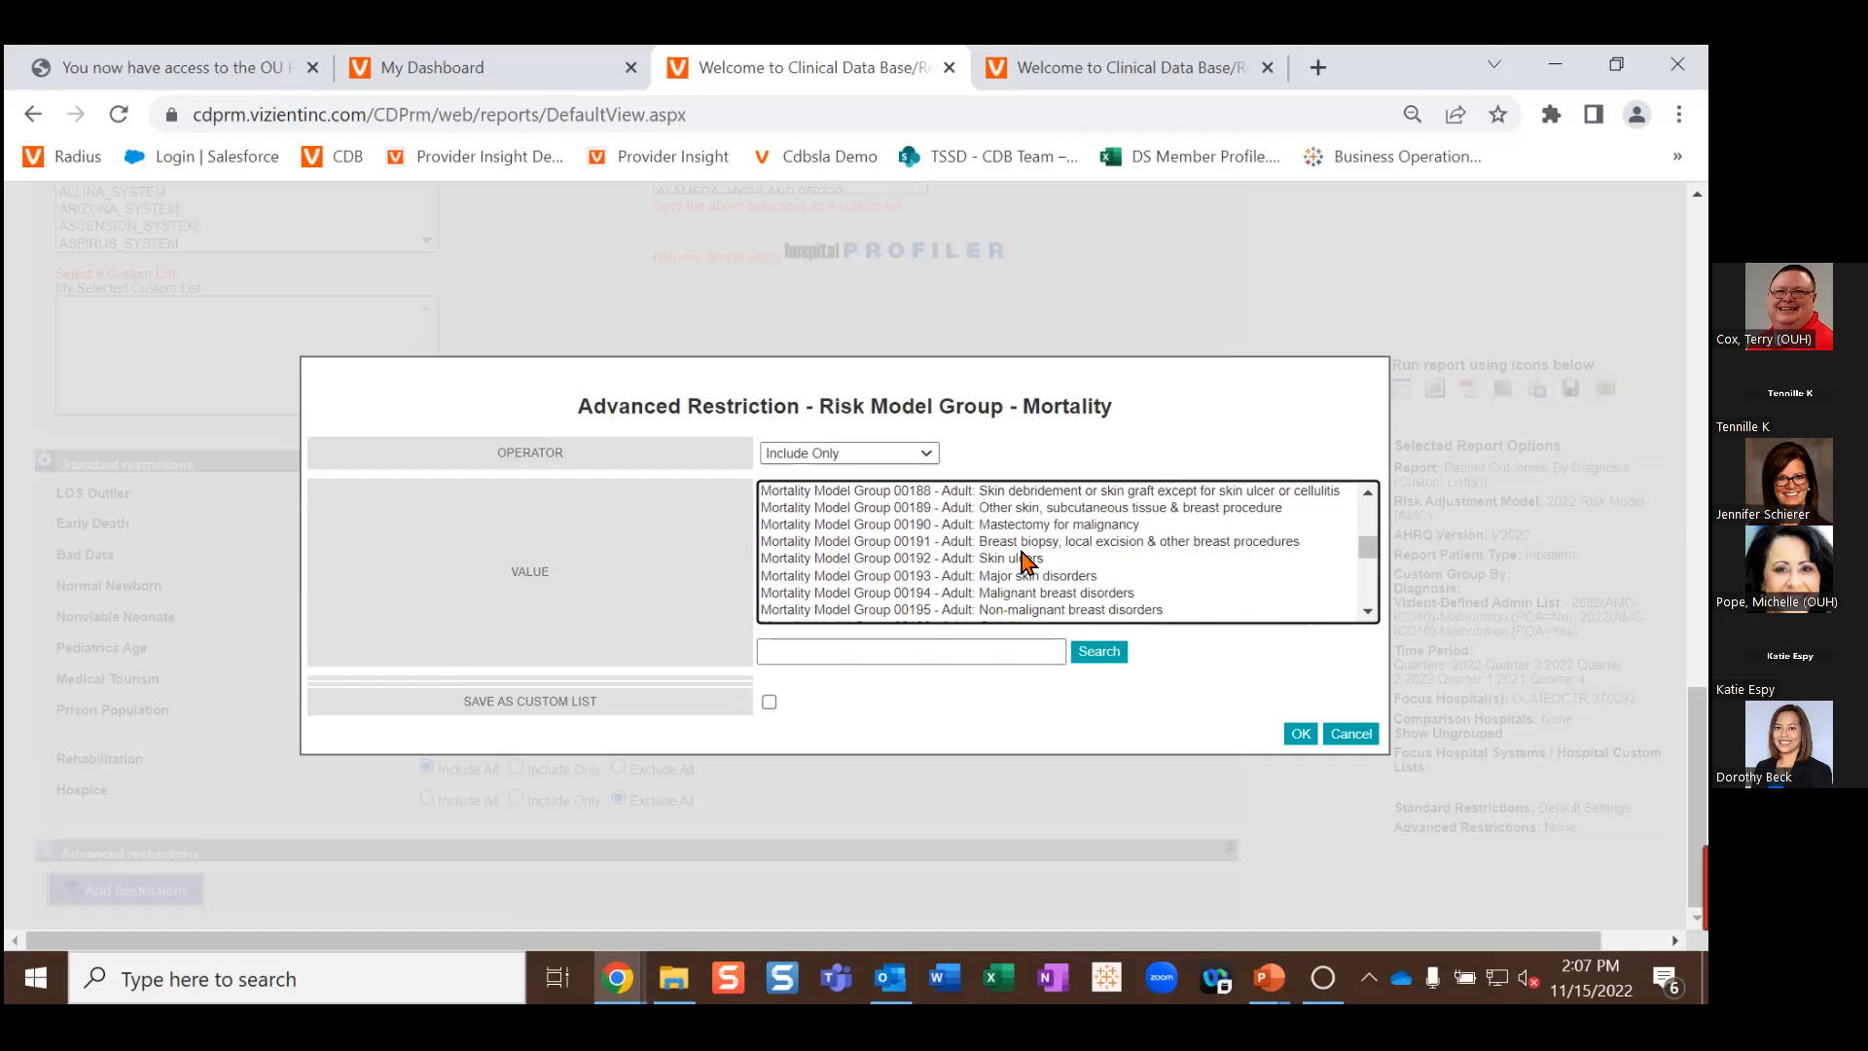
{"action": "scroll", "coordinate": [1024, 562], "scroll_direction": "down", "scroll_amount": 3}
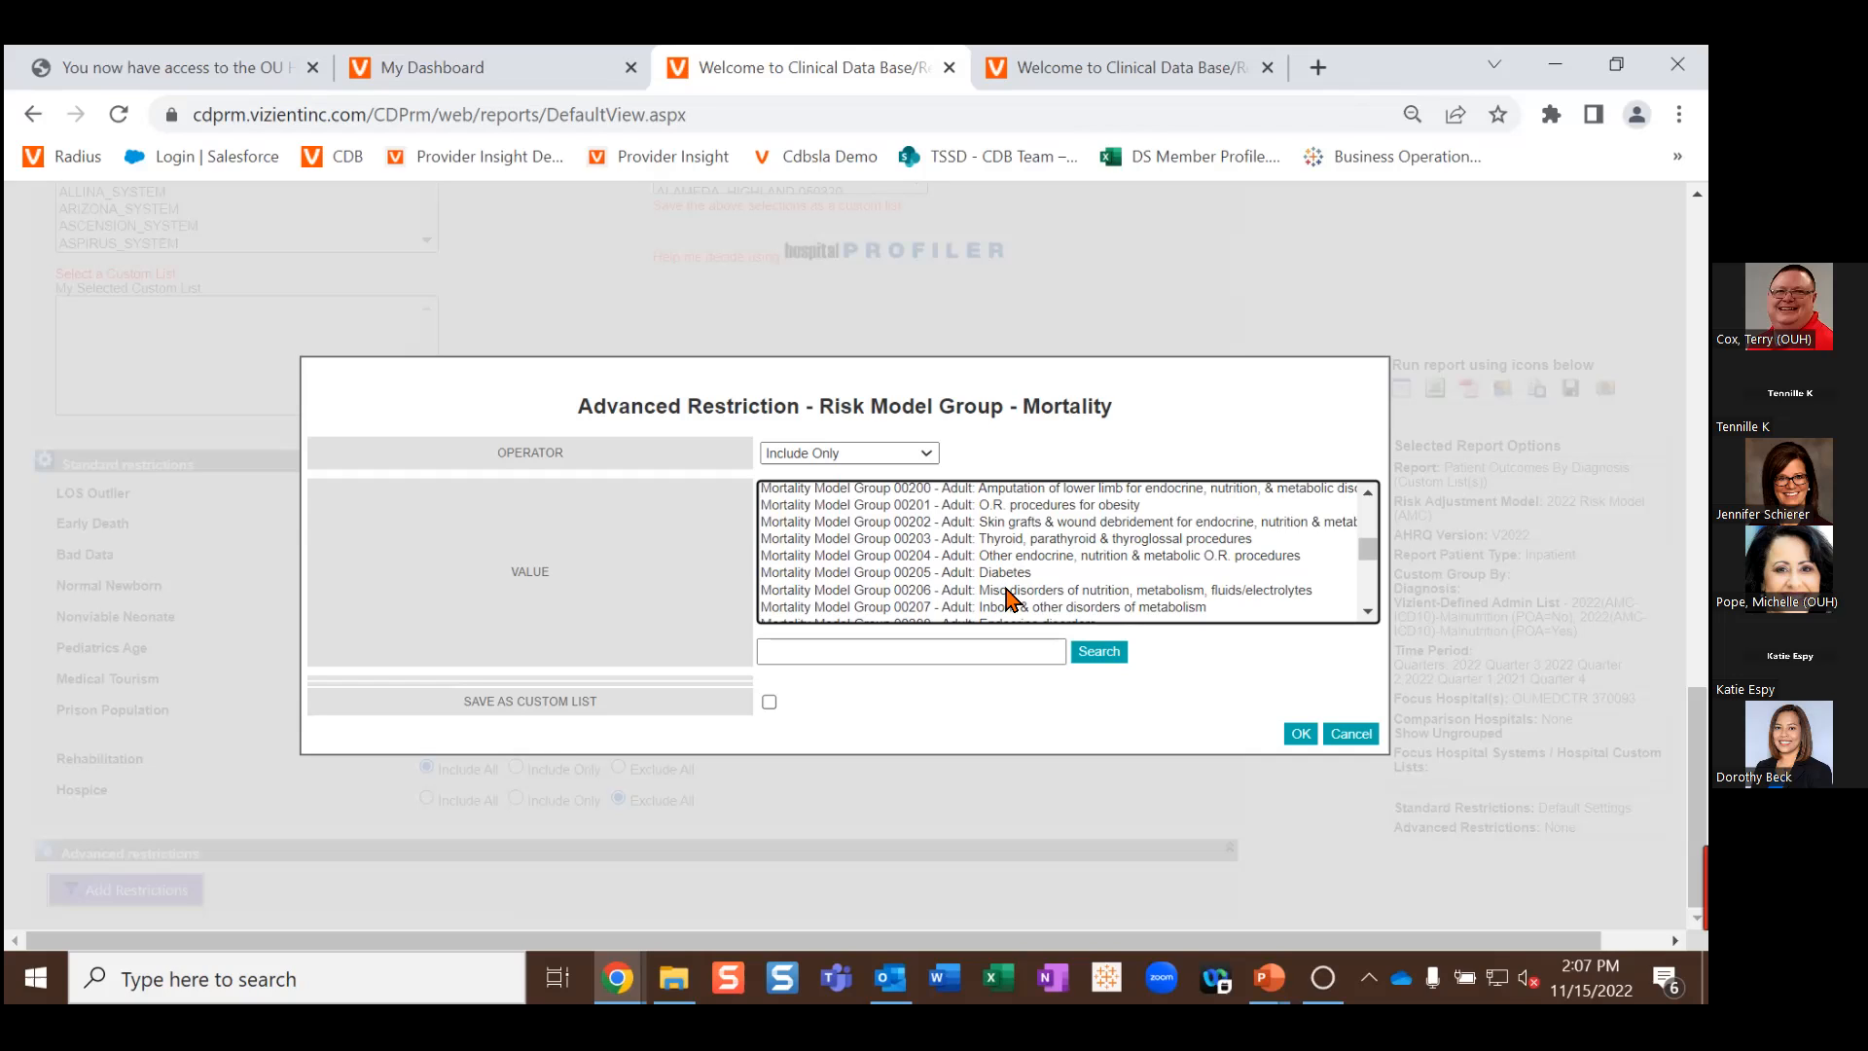
{"action": "left_click", "coordinate": [1008, 591]}
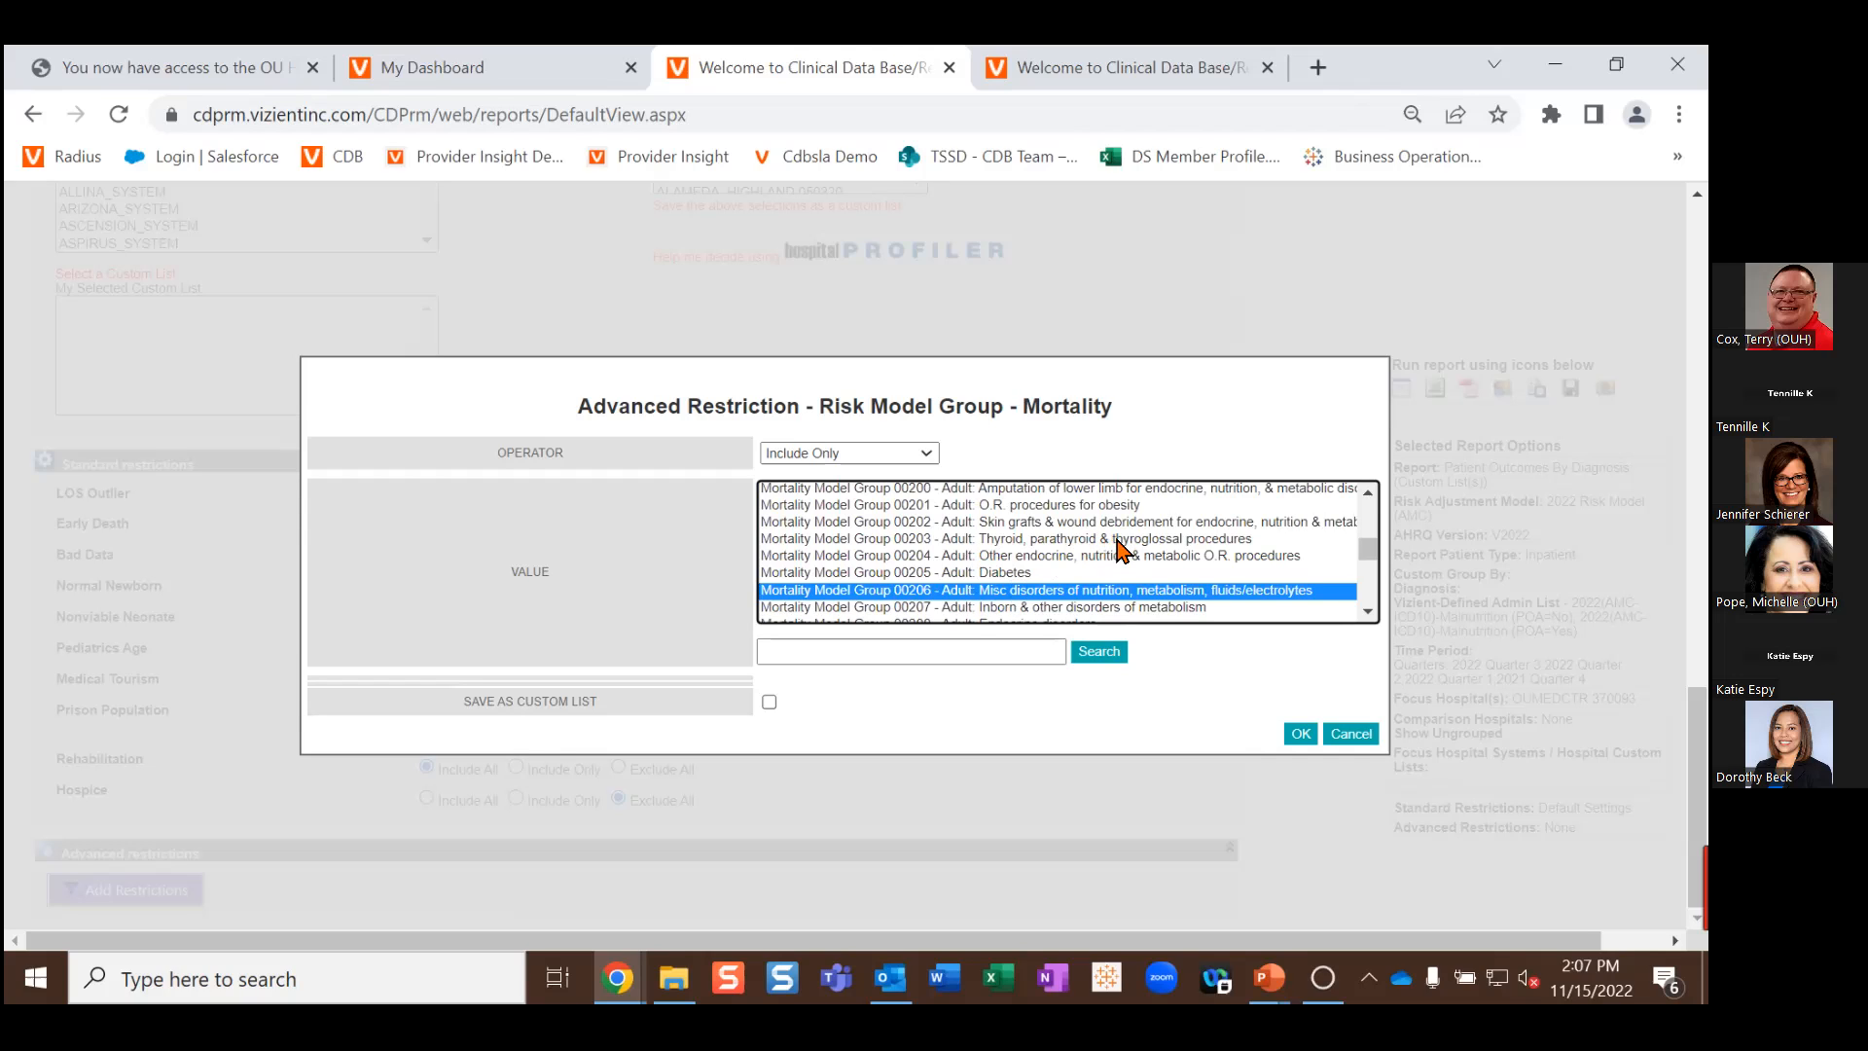
Step: Add Mortality Model Group 00218 (Renal failure) to the selection
{"action": "scroll", "coordinate": [1120, 551], "scroll_direction": "down", "scroll_amount": 3}
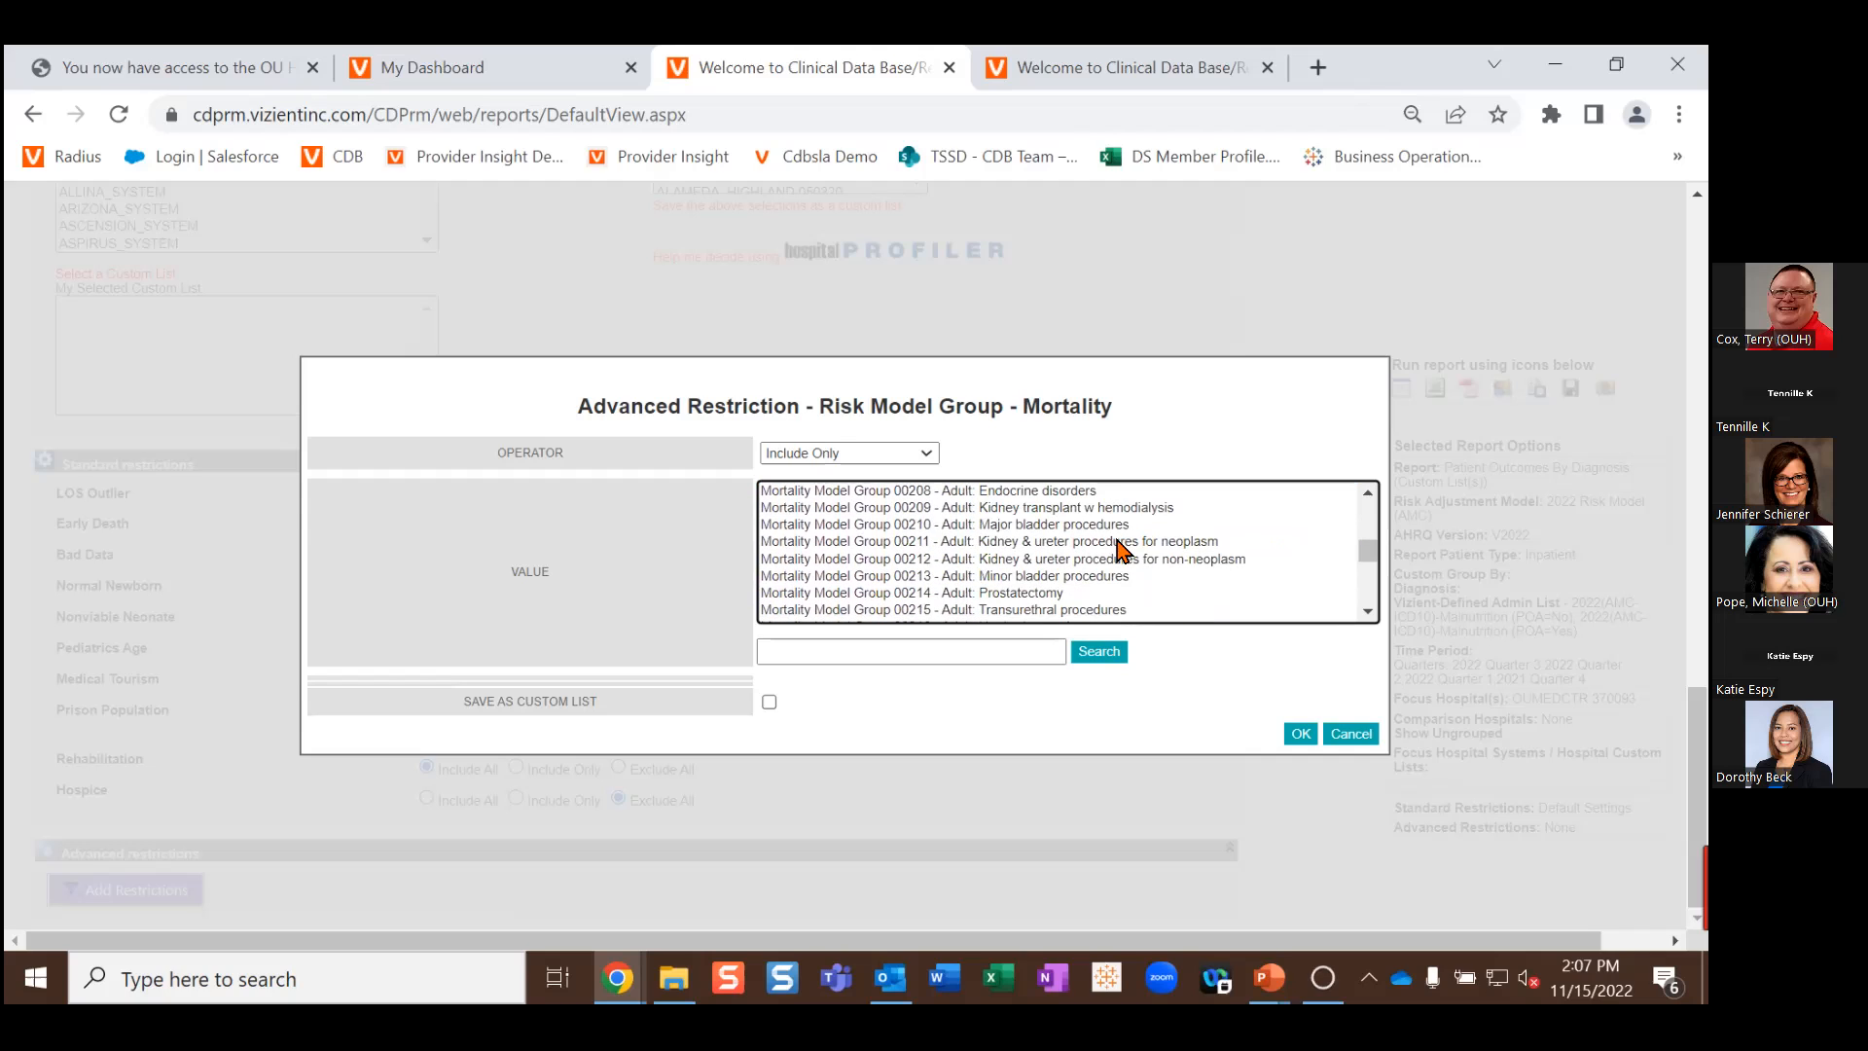
{"action": "scroll", "coordinate": [1121, 551], "scroll_direction": "down", "scroll_amount": 3}
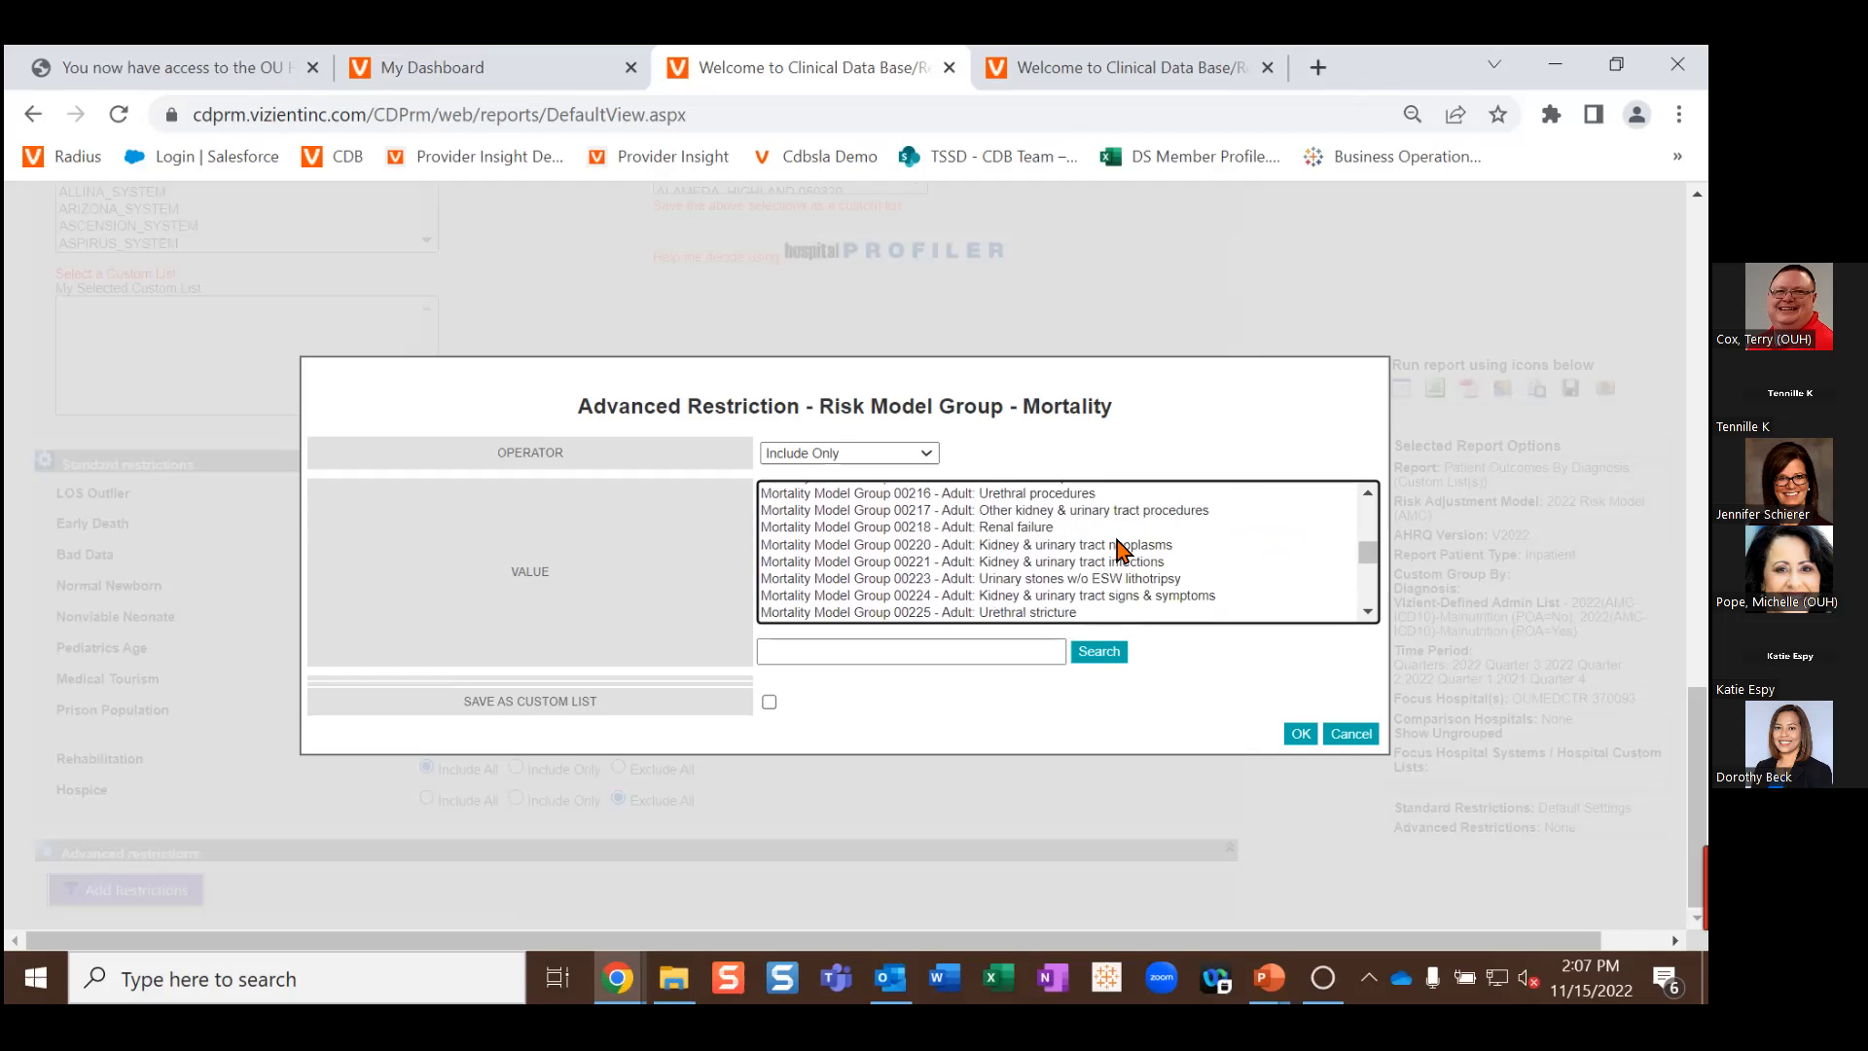
{"action": "scroll", "coordinate": [1119, 549], "scroll_direction": "up", "scroll_amount": 3}
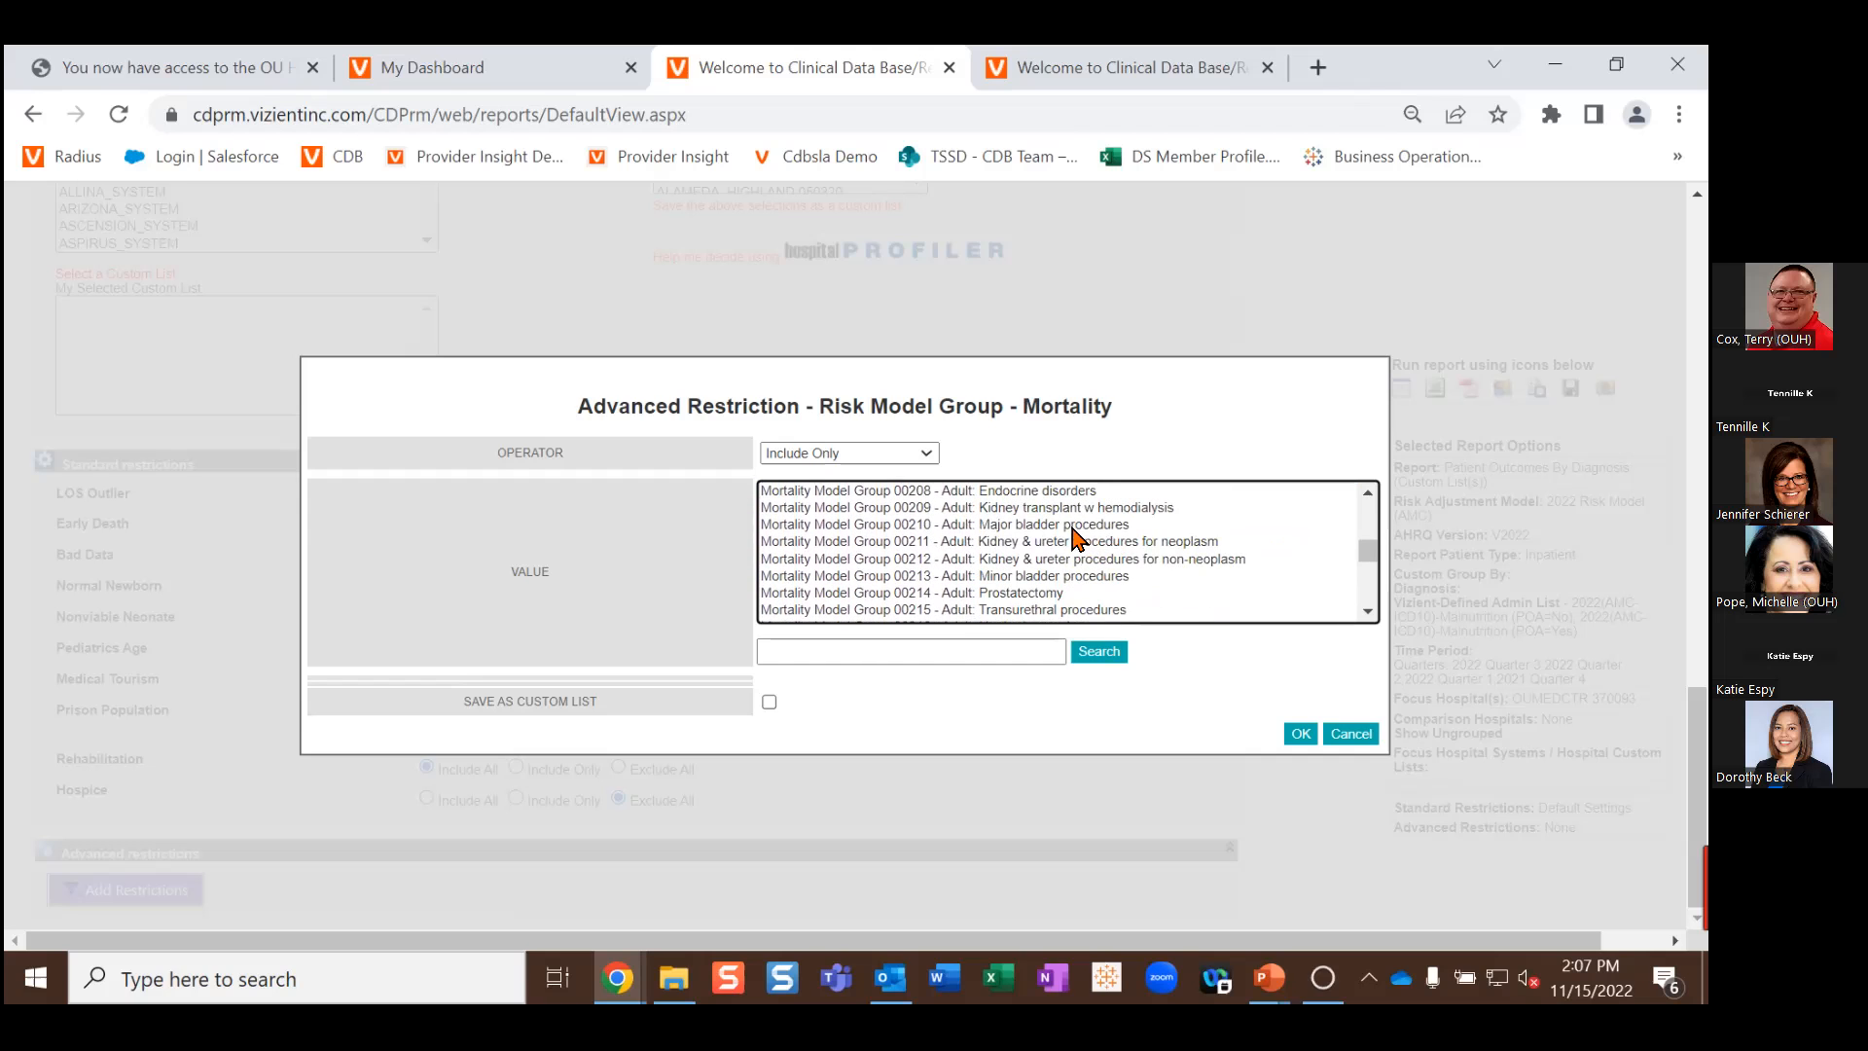
{"action": "scroll", "coordinate": [1075, 541], "scroll_direction": "down", "scroll_amount": 6}
{"action": "scroll", "coordinate": [1051, 534], "scroll_direction": "down", "scroll_amount": 3}
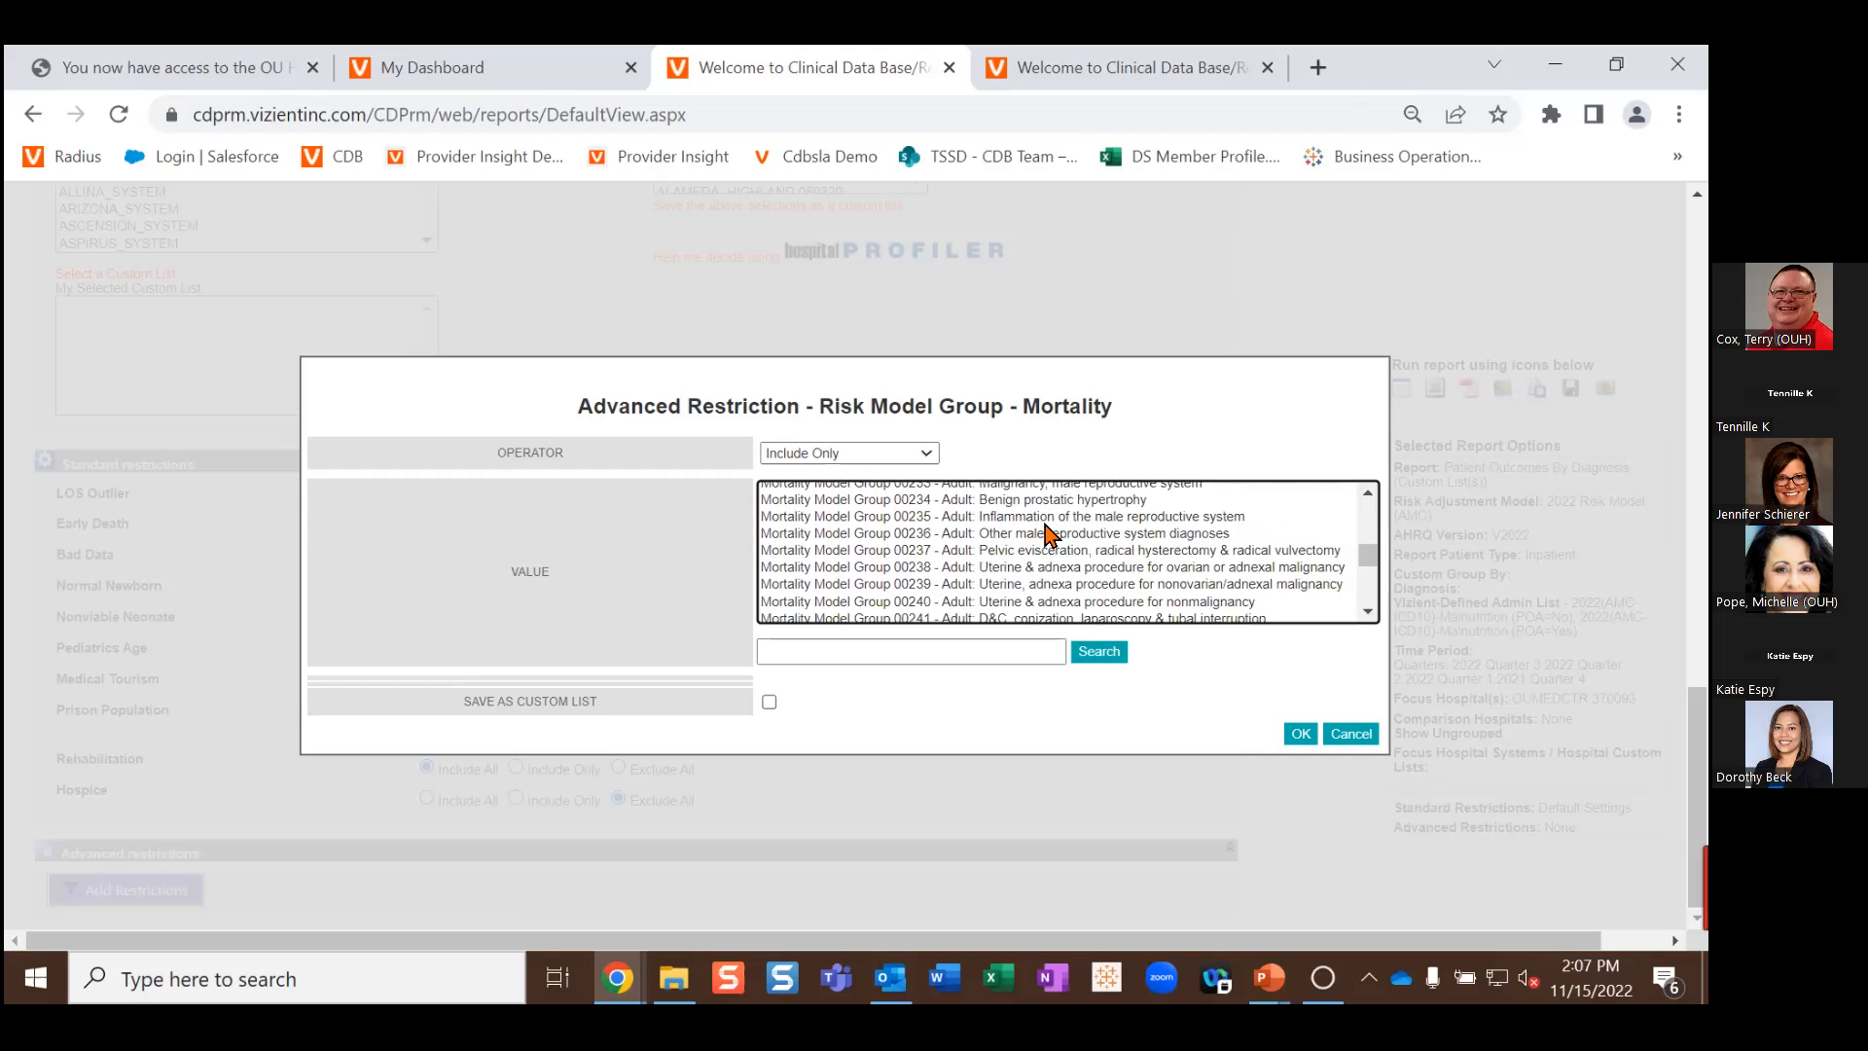
{"action": "scroll", "coordinate": [1049, 534], "scroll_direction": "up", "scroll_amount": 3}
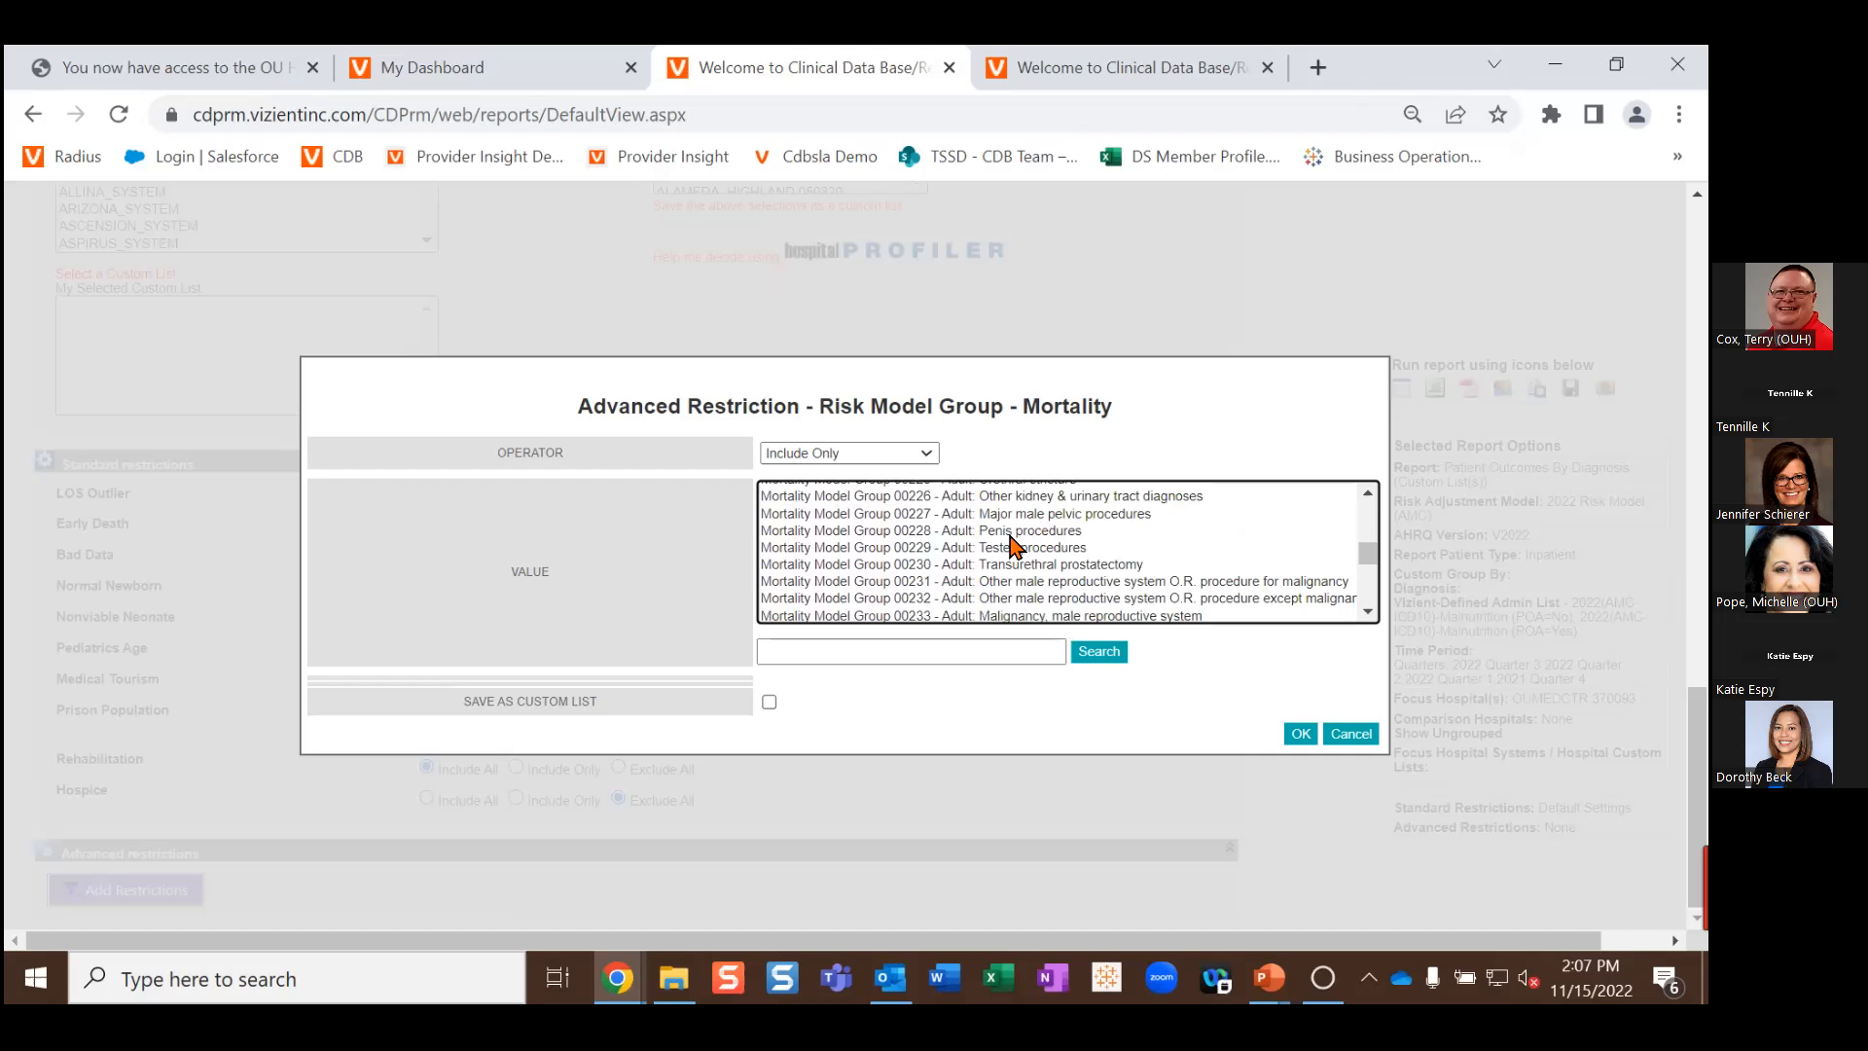
{"action": "scroll", "coordinate": [1012, 541], "scroll_direction": "up", "scroll_amount": 3}
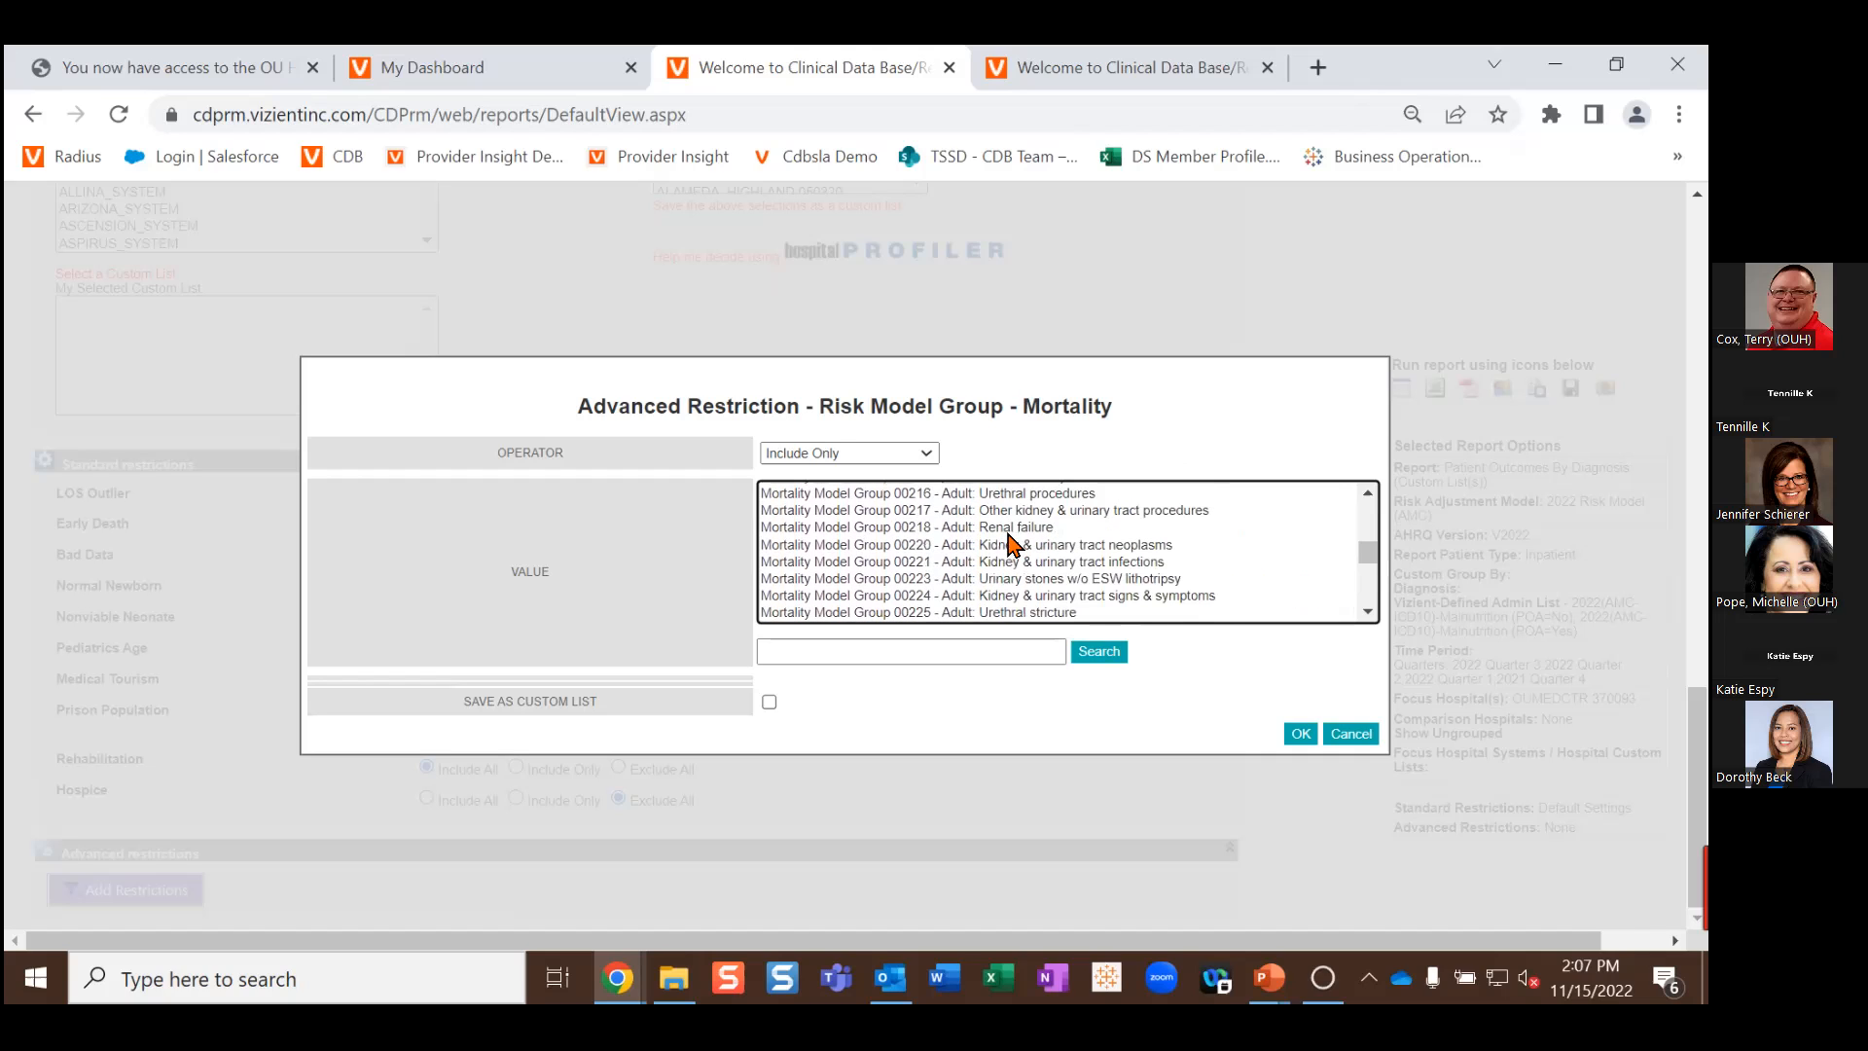
{"action": "left_click", "coordinate": [926, 531]}
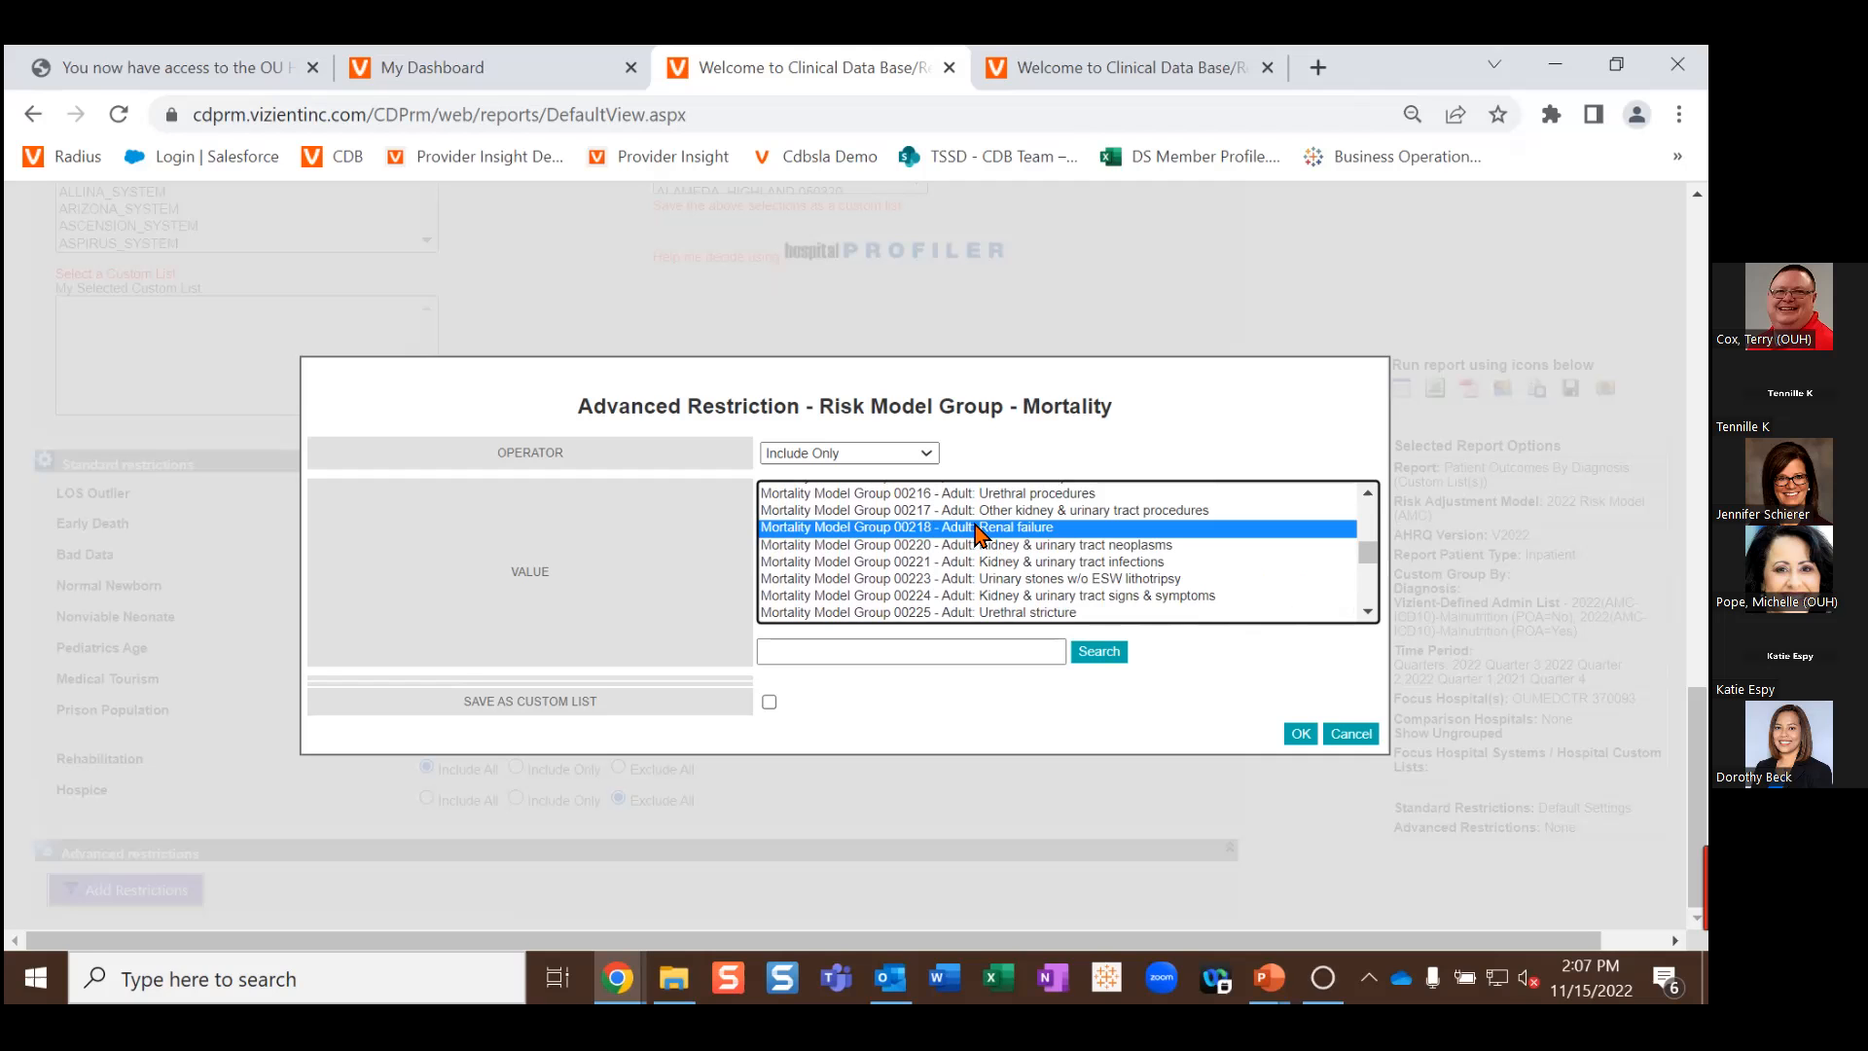
Step: Add Mortality Model Group 00903 (Septicemia or severe sepsis) to the selection
{"action": "scroll", "coordinate": [978, 533], "scroll_direction": "down", "scroll_amount": 20}
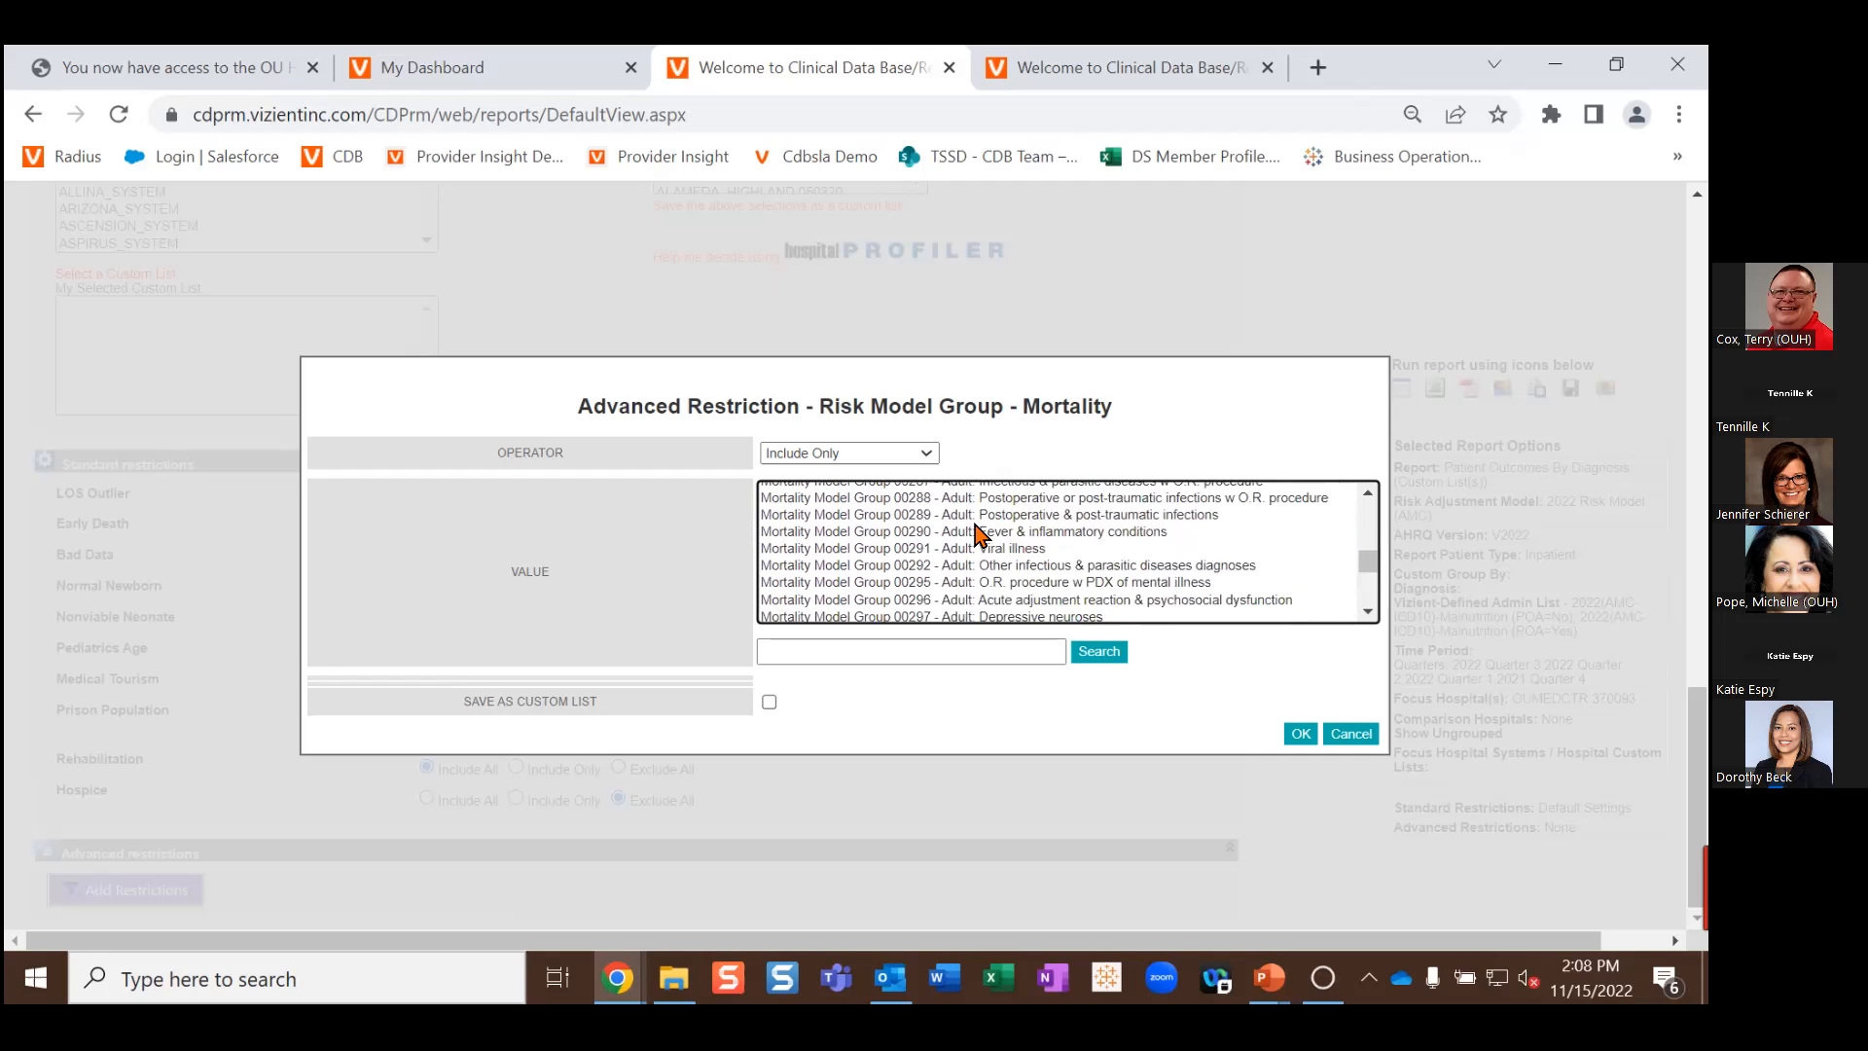
{"action": "scroll", "coordinate": [977, 533], "scroll_direction": "down", "scroll_amount": 3}
{"action": "scroll", "coordinate": [977, 533], "scroll_direction": "down", "scroll_amount": 20}
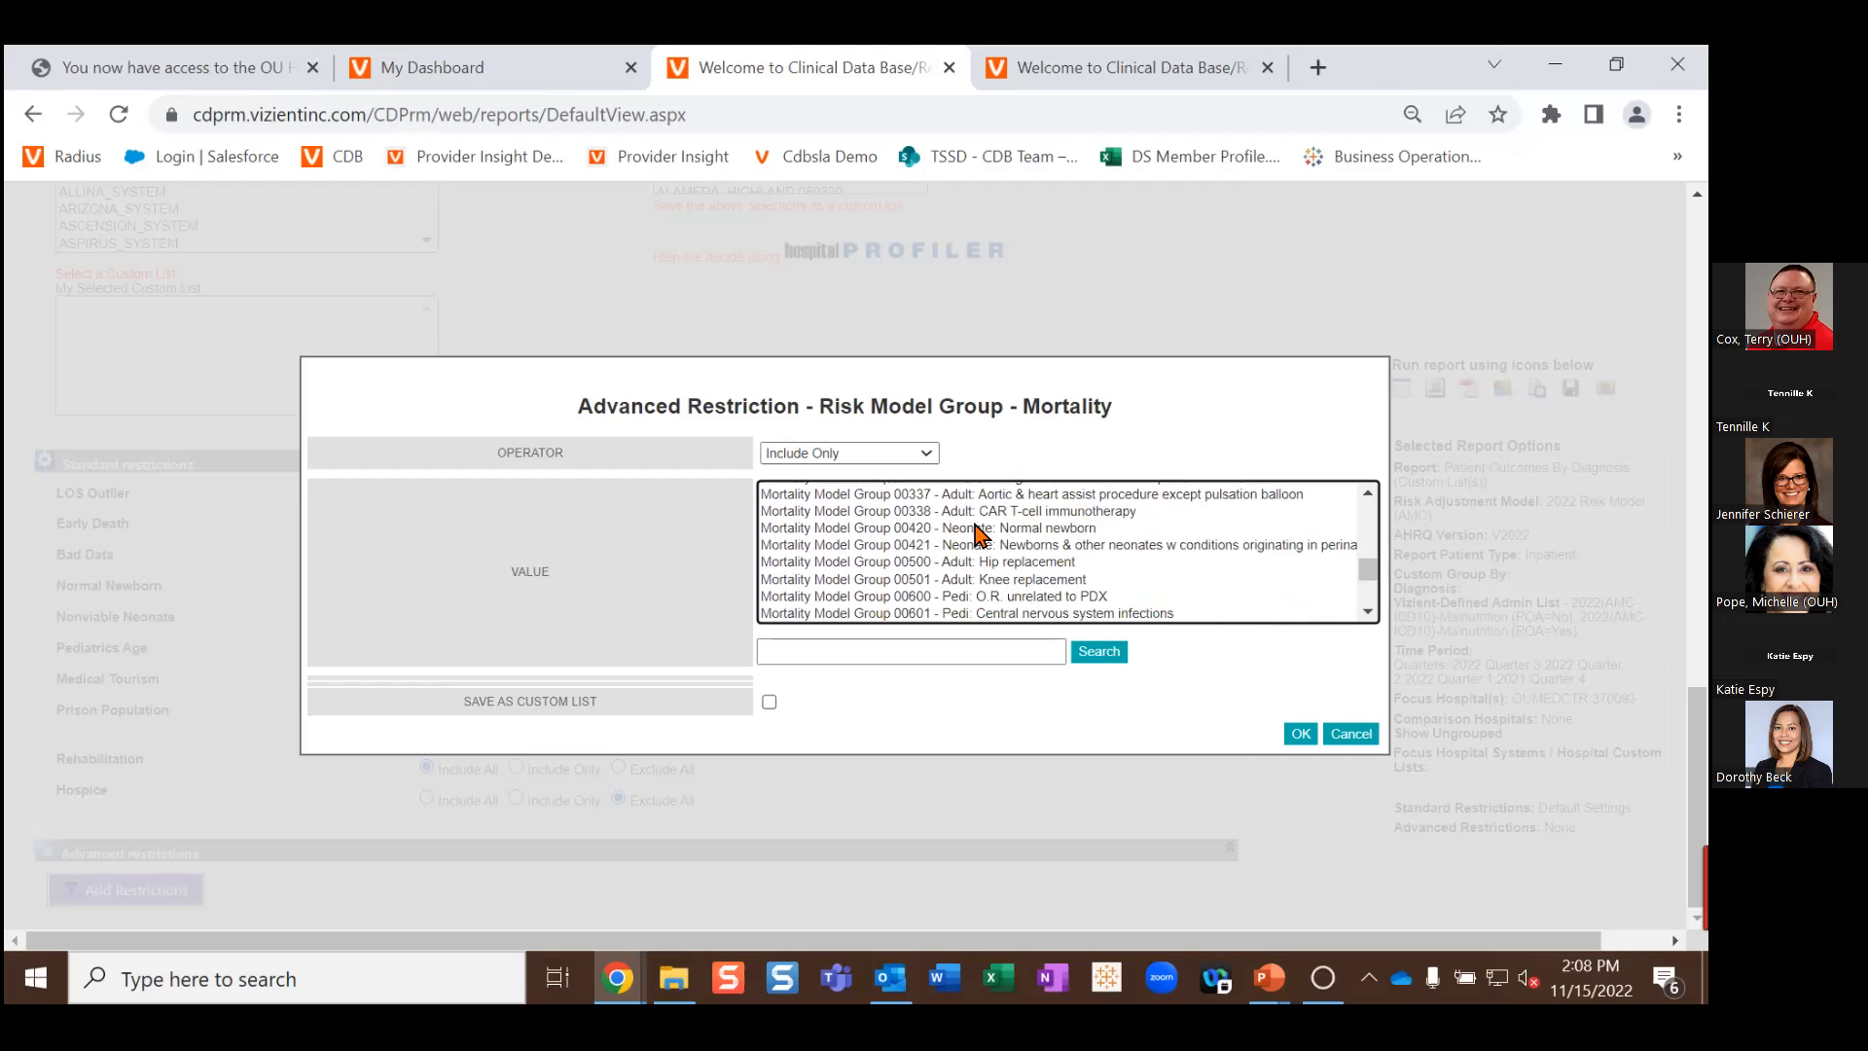
{"action": "scroll", "coordinate": [977, 533], "scroll_direction": "down", "scroll_amount": 20}
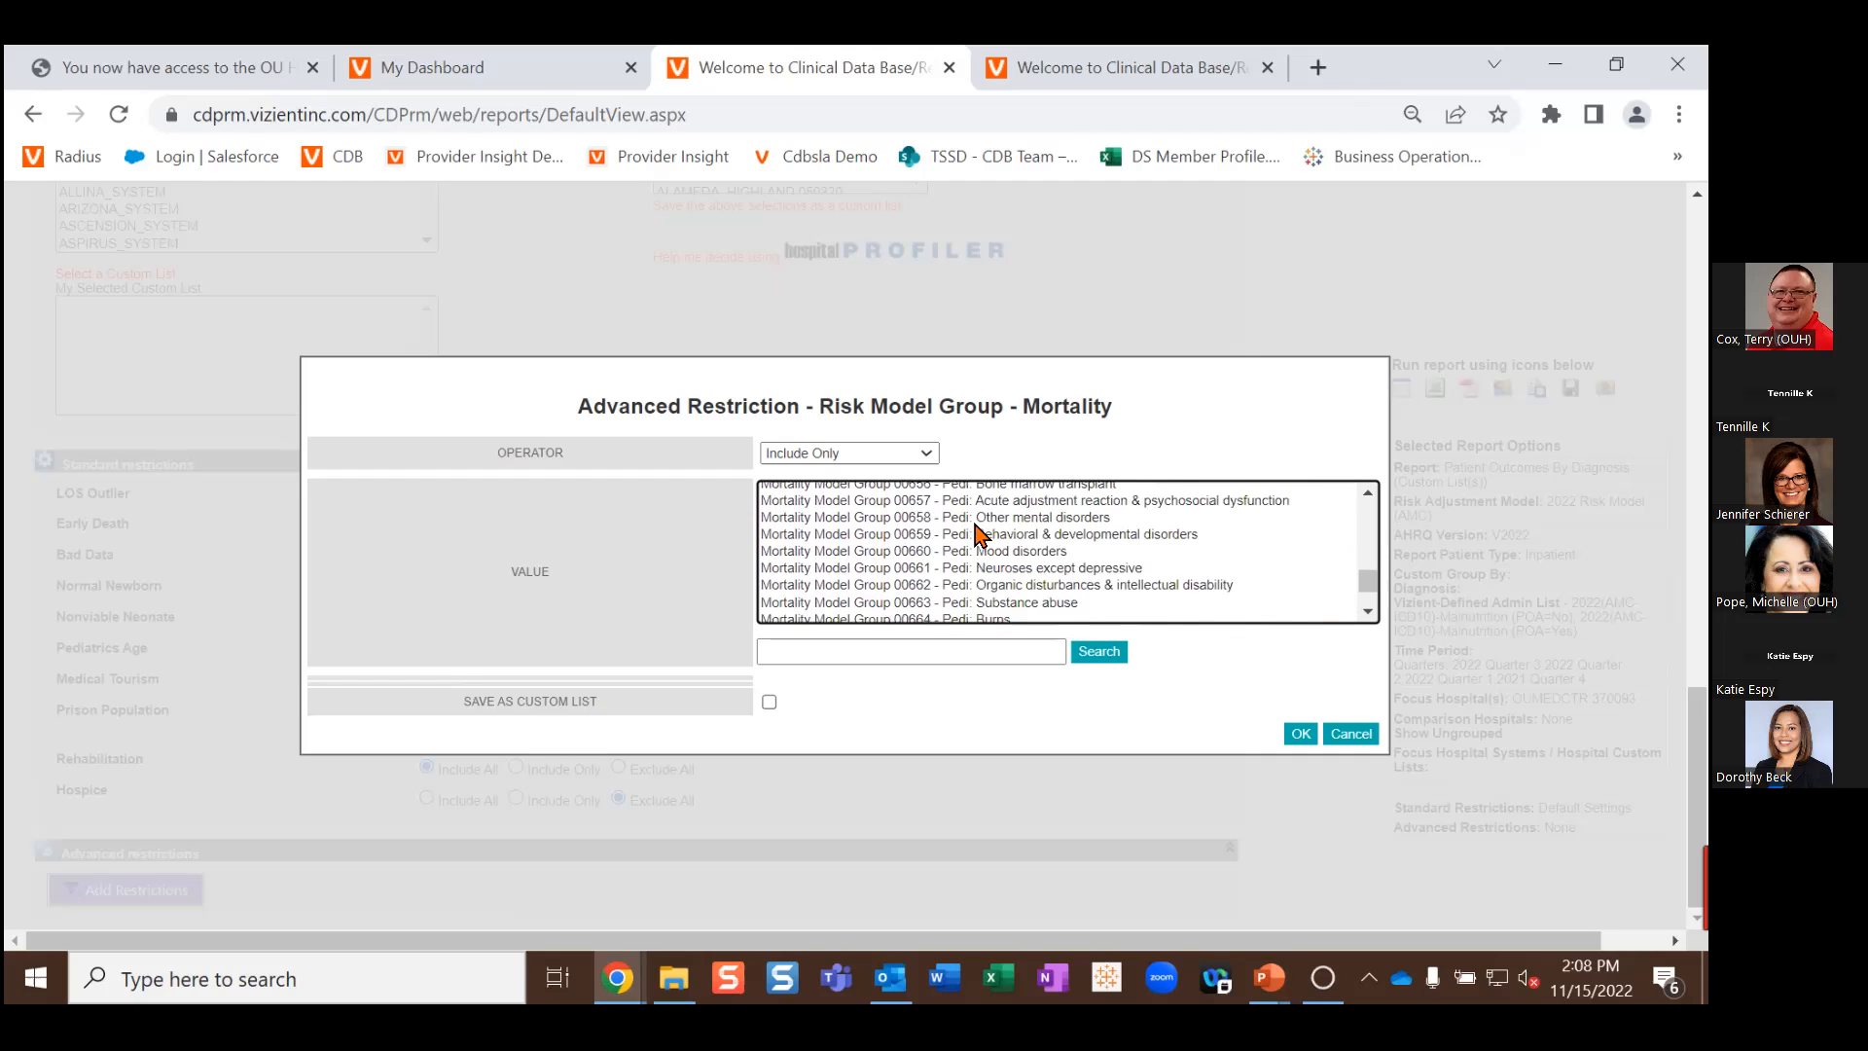
{"action": "scroll", "coordinate": [978, 533], "scroll_direction": "up", "scroll_amount": 15}
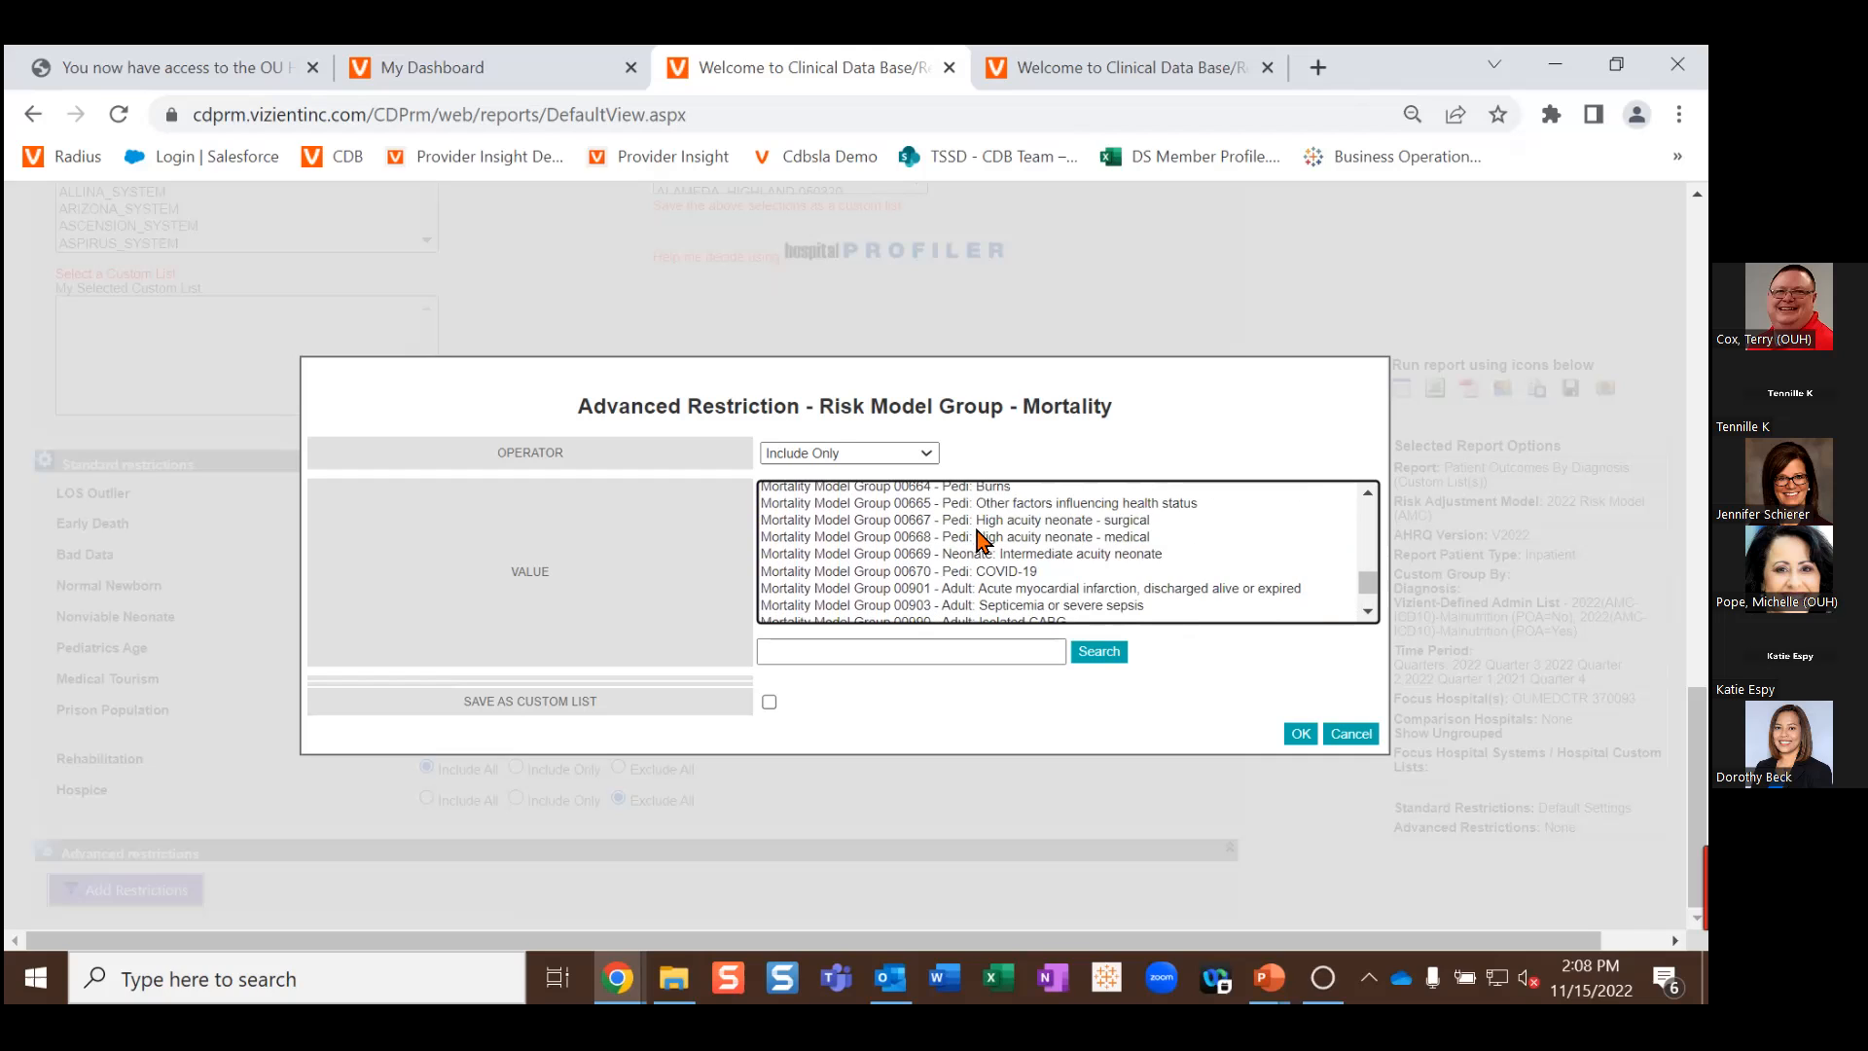
{"action": "left_click", "coordinate": [994, 606]}
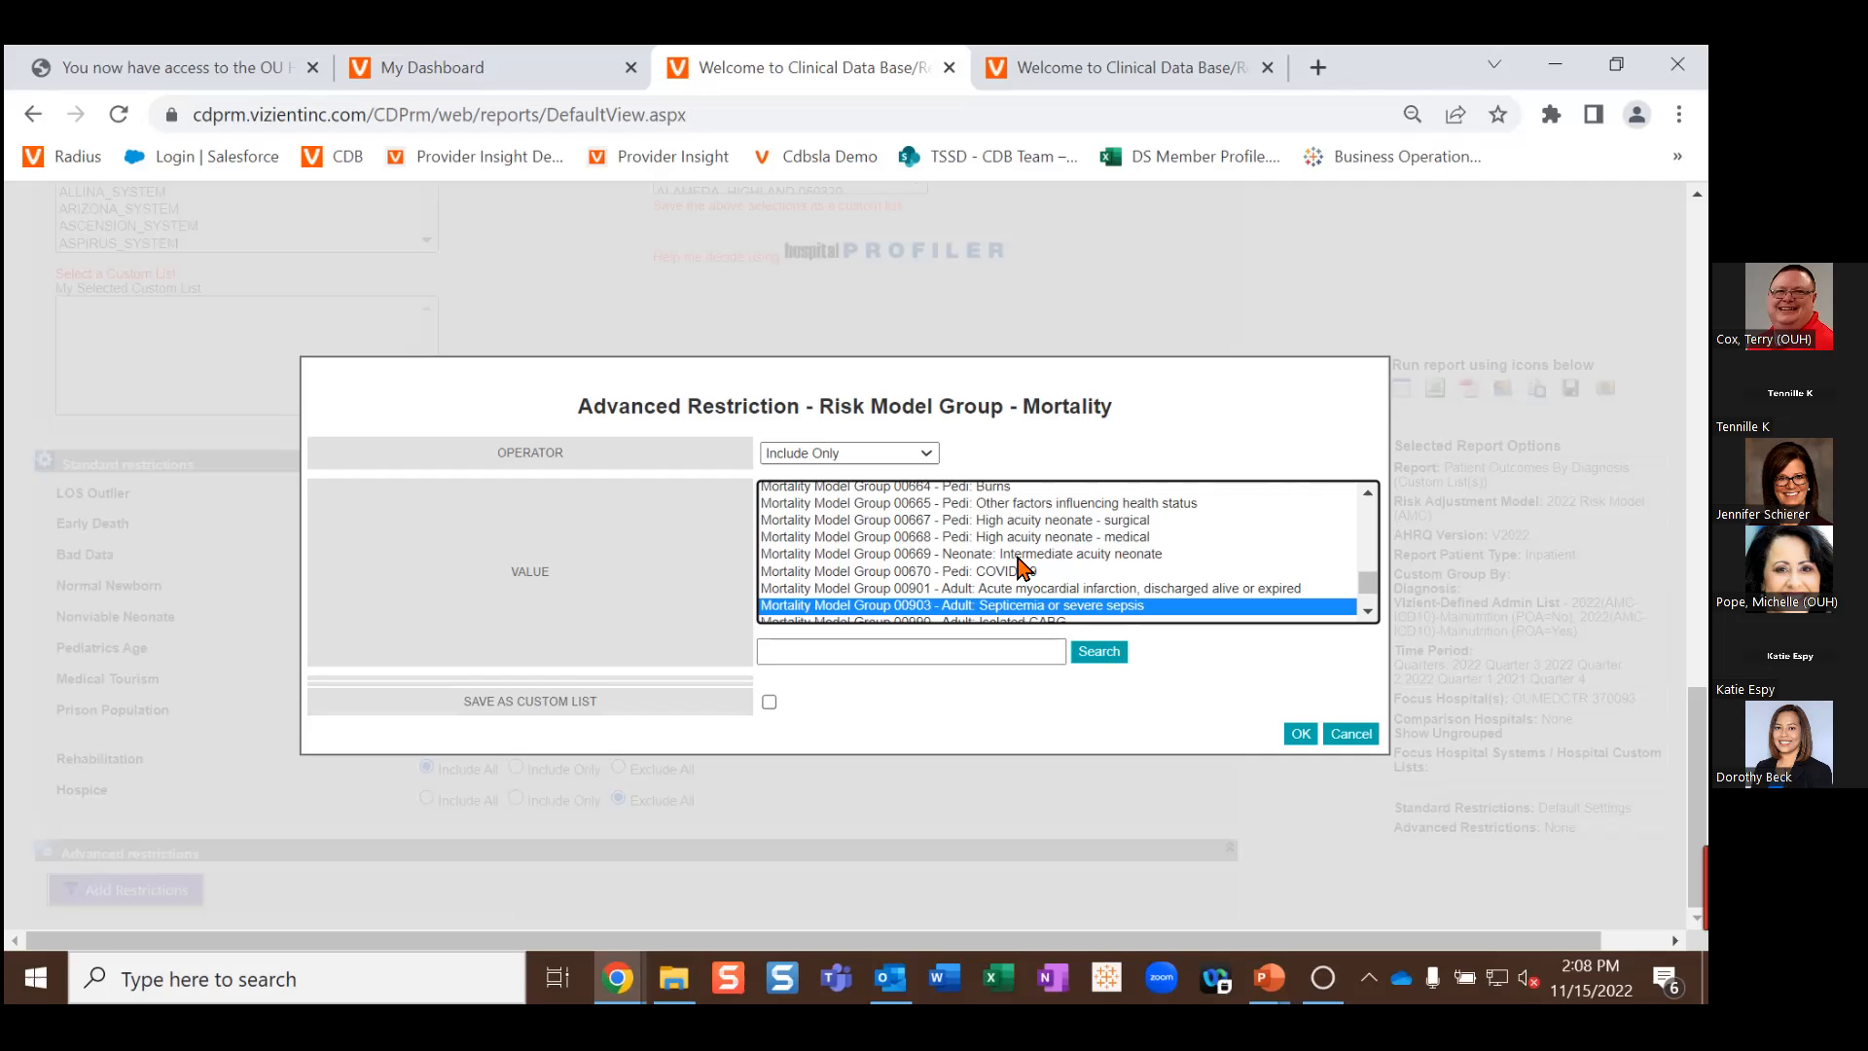
{"action": "scroll", "coordinate": [1019, 564], "scroll_direction": "up", "scroll_amount": 6}
{"action": "scroll", "coordinate": [1019, 564], "scroll_direction": "up", "scroll_amount": 10}
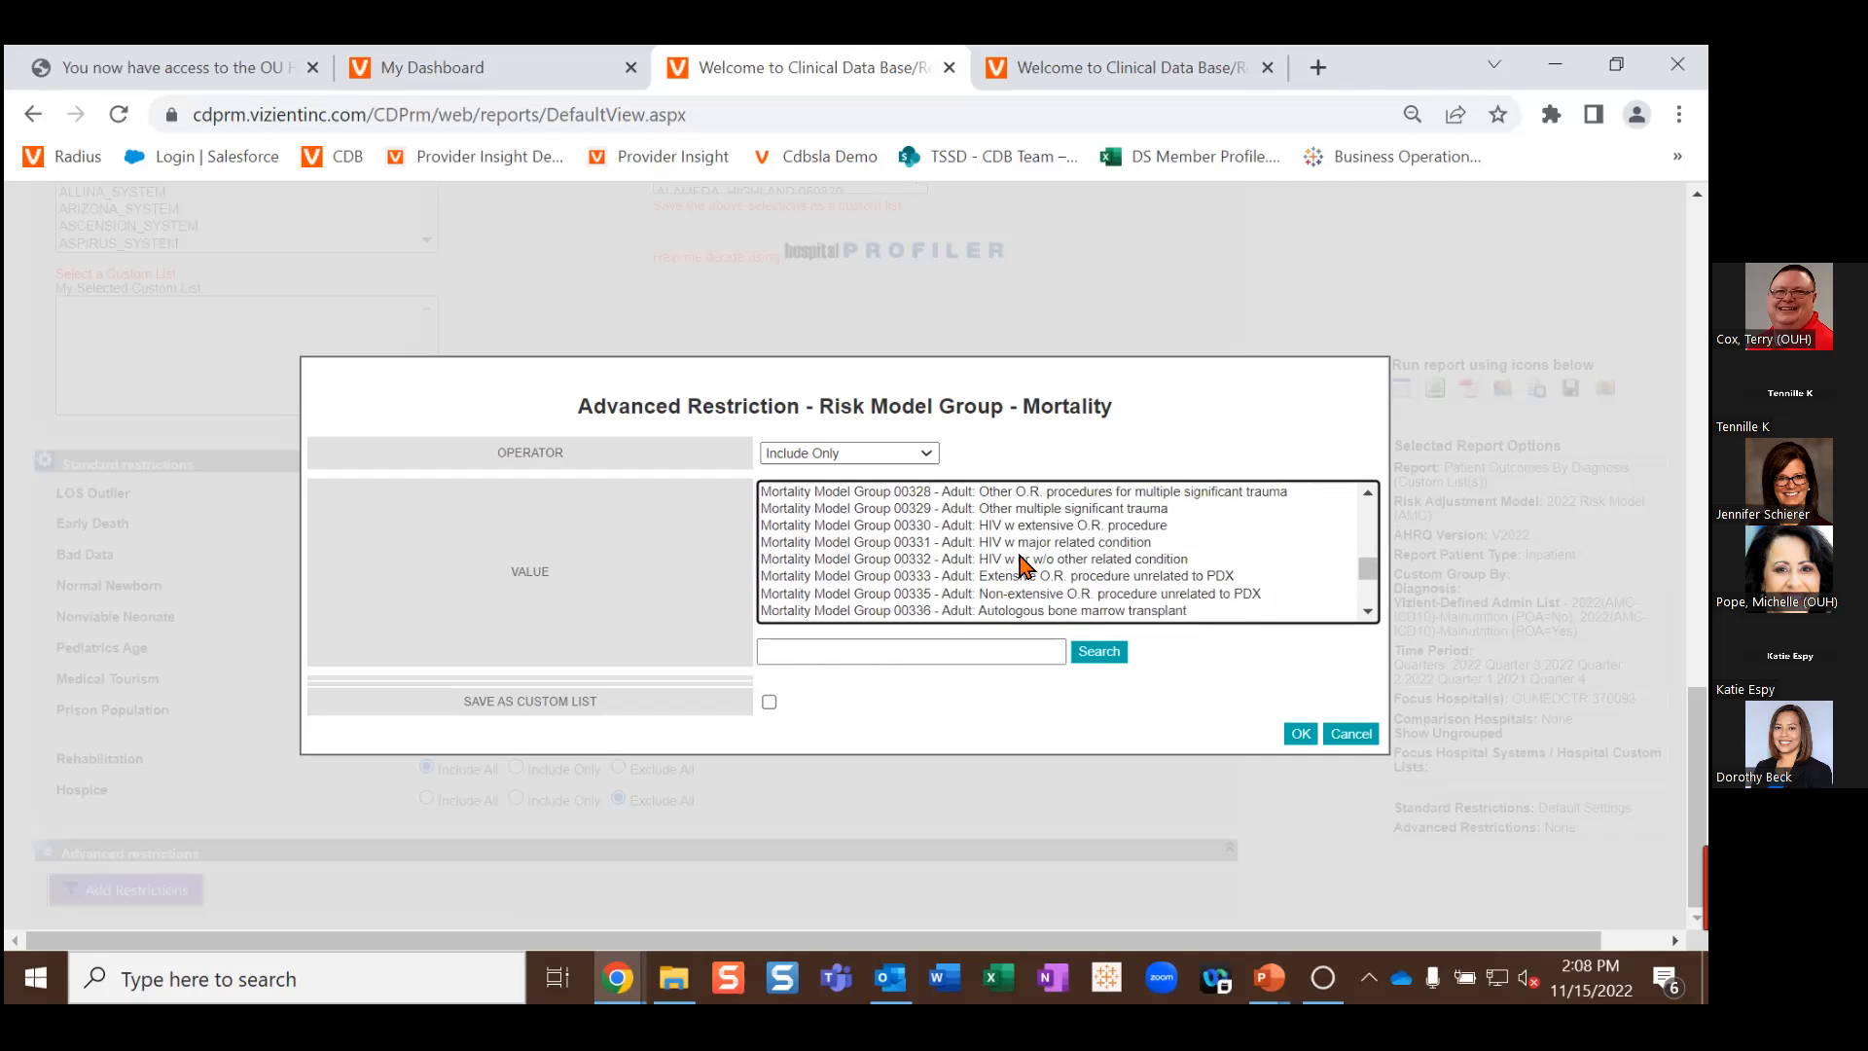
{"action": "scroll", "coordinate": [1041, 549], "scroll_direction": "down", "scroll_amount": 2}
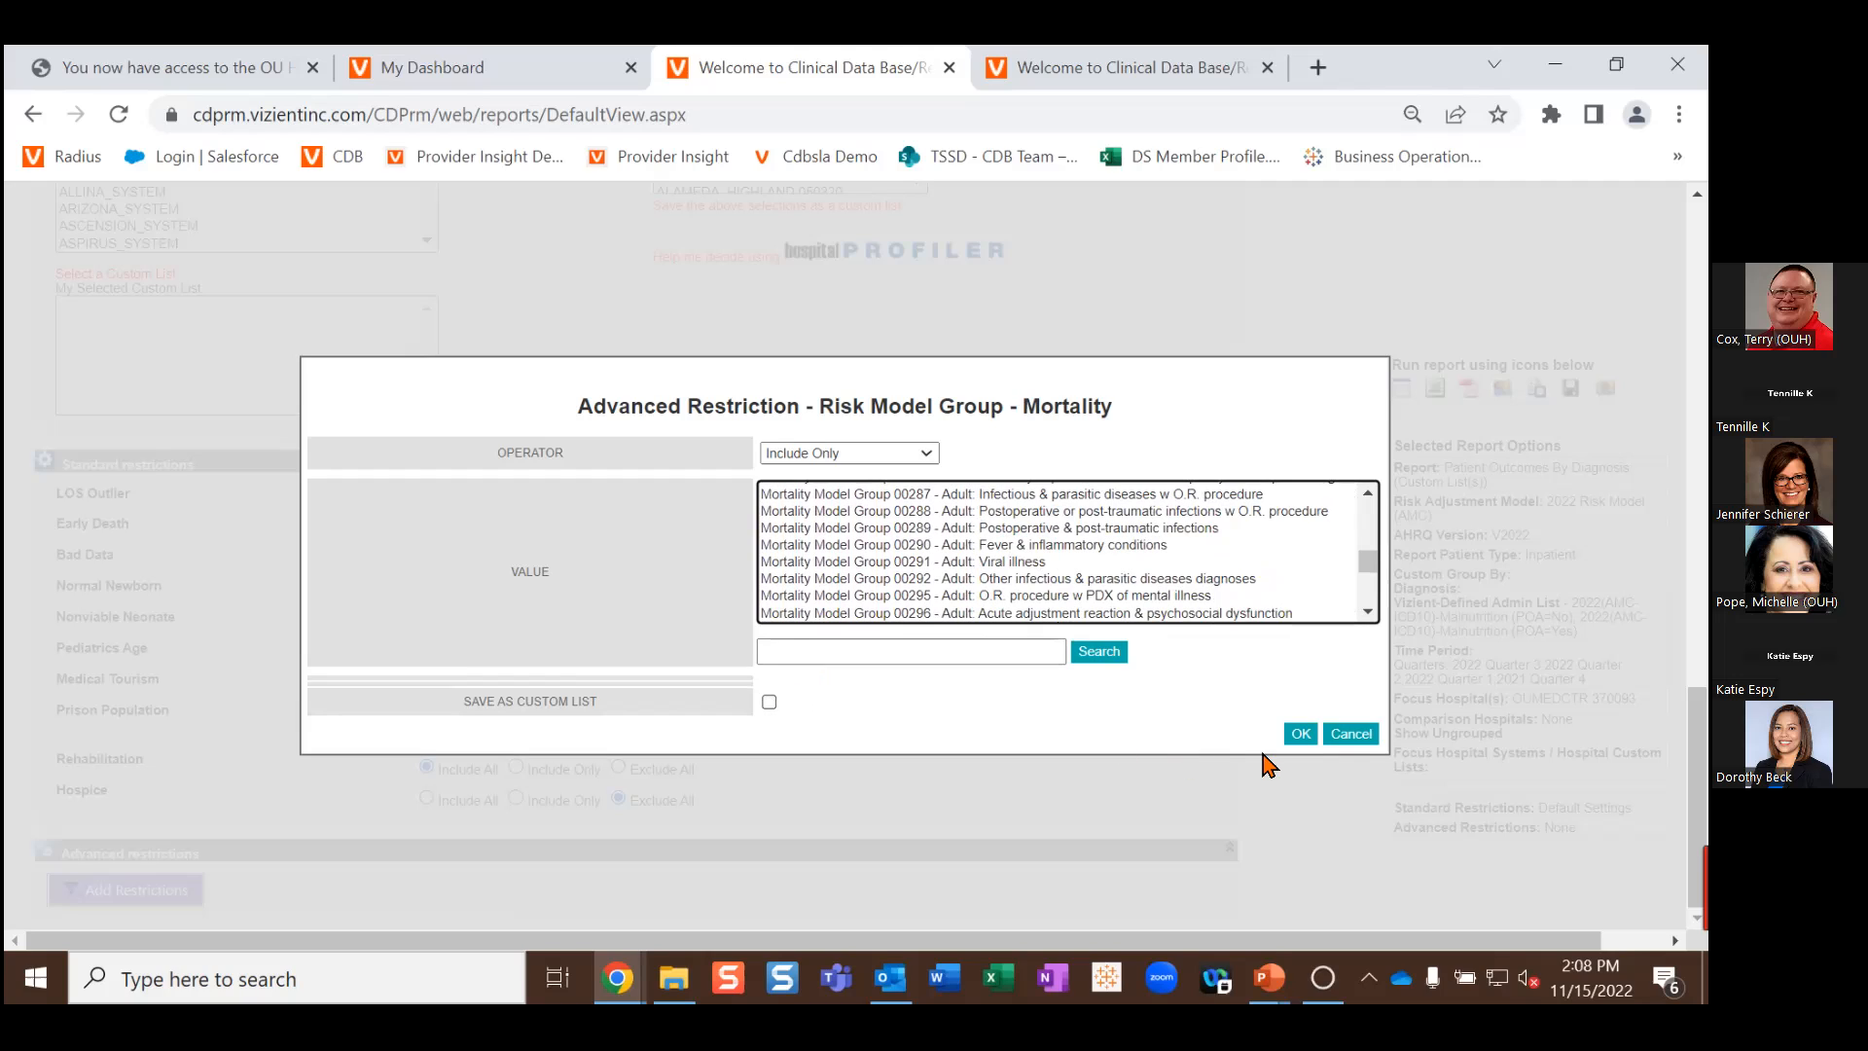
Step: Confirm the restriction with groups 00132, 00141, 00206, 00218, 00903 and run the report tabular
{"action": "left_click", "coordinate": [1300, 734]}
{"action": "scroll", "coordinate": [938, 587], "scroll_direction": "down", "scroll_amount": 2}
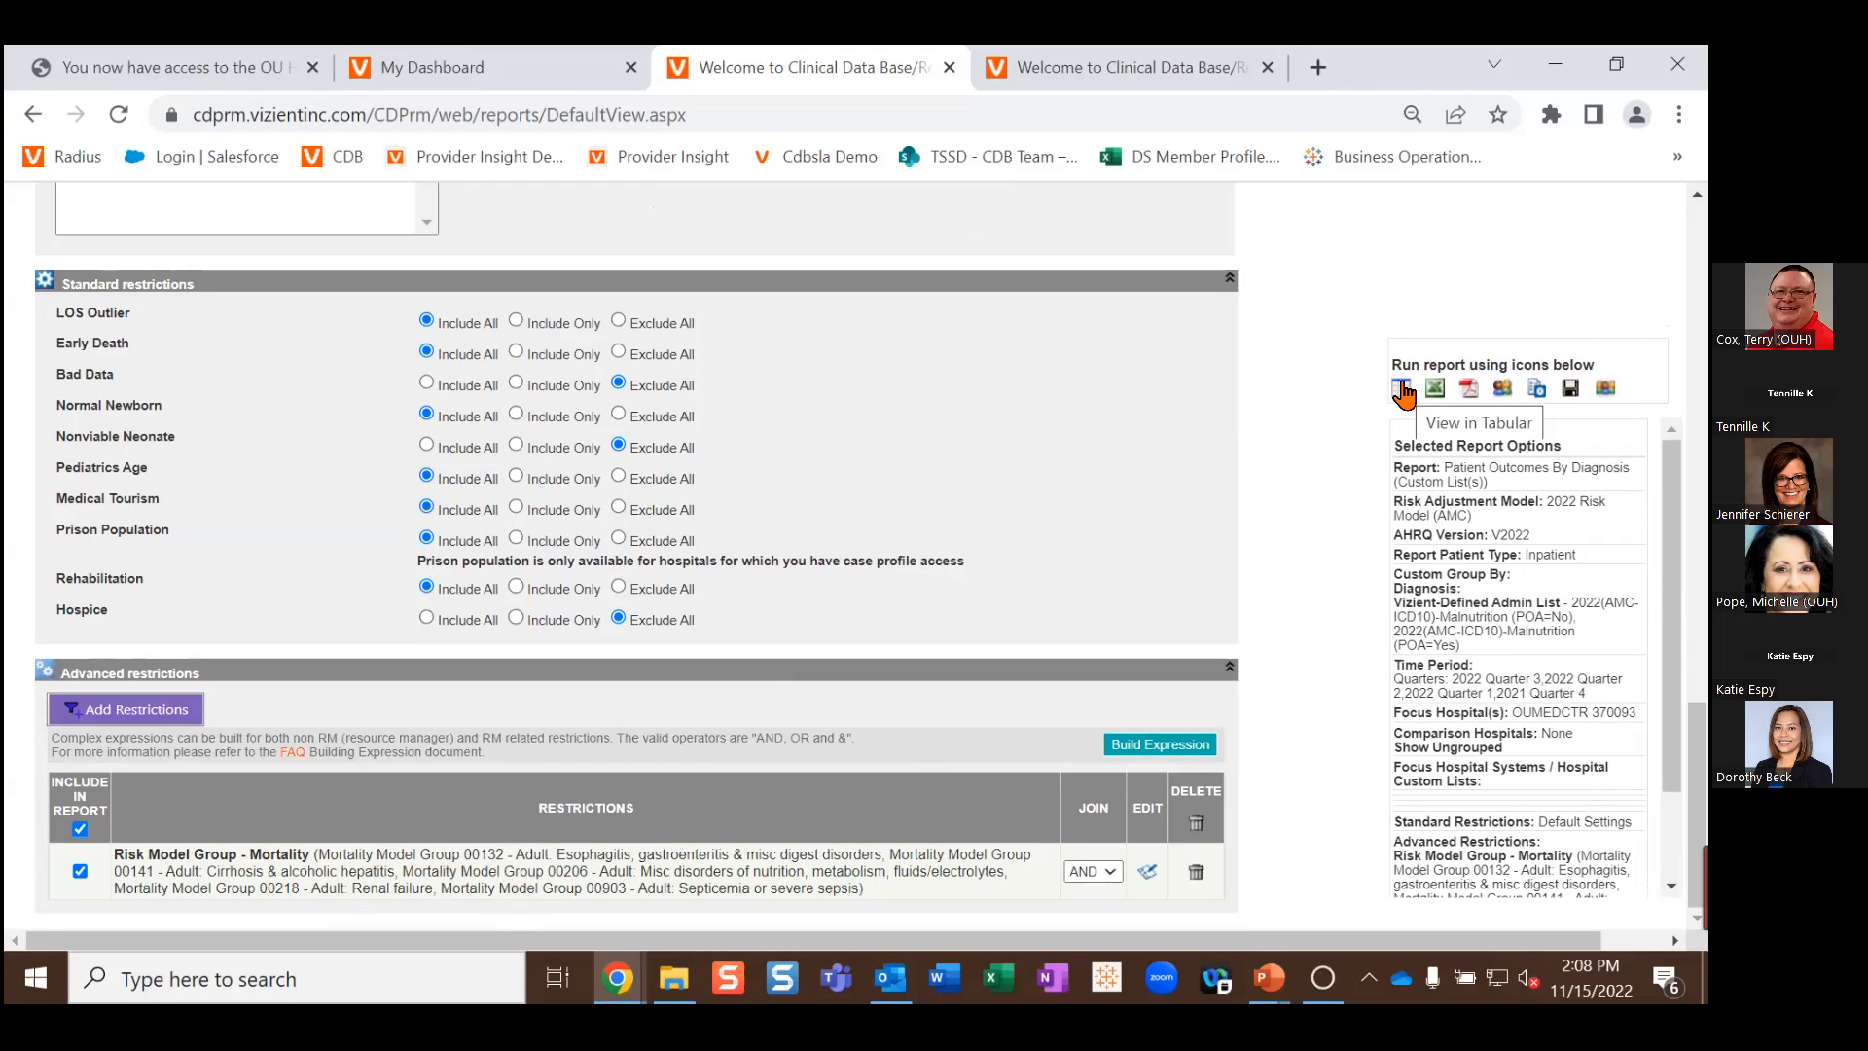
{"action": "left_click", "coordinate": [1402, 390]}
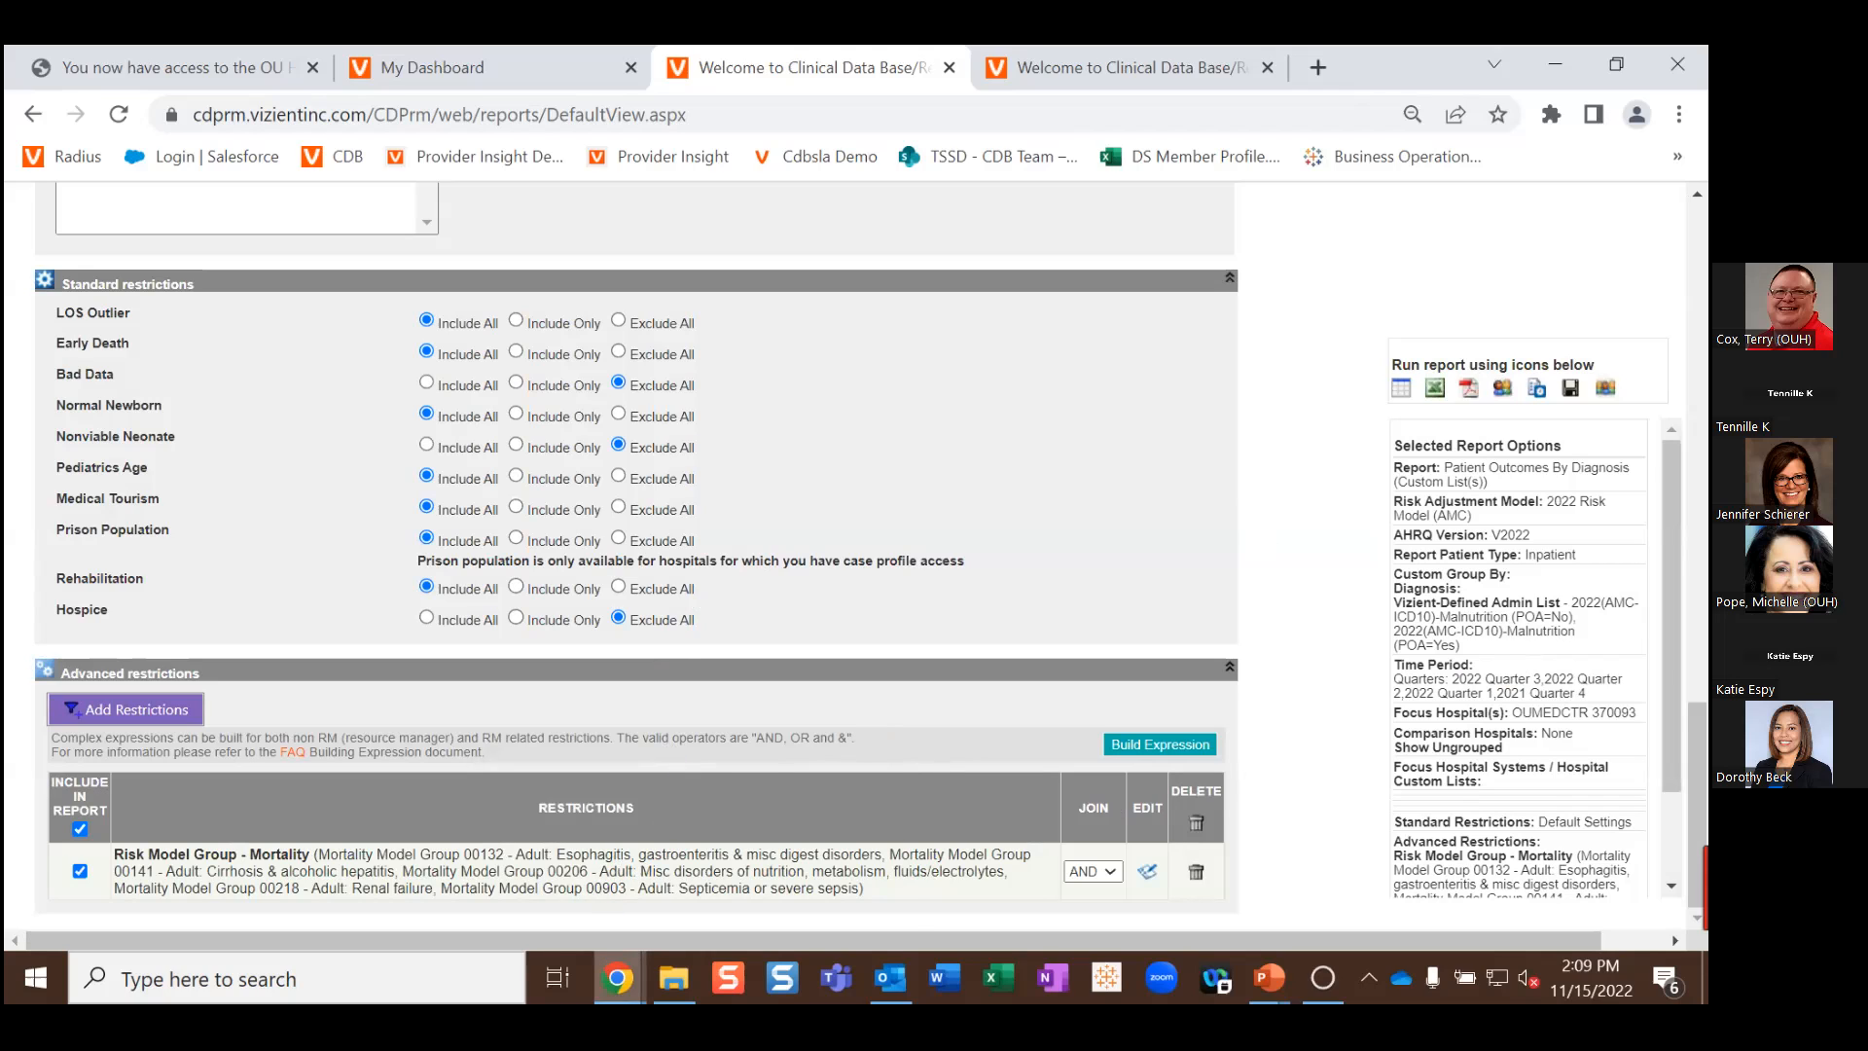
{"action": "mouse_move", "coordinate": [616, 978]}
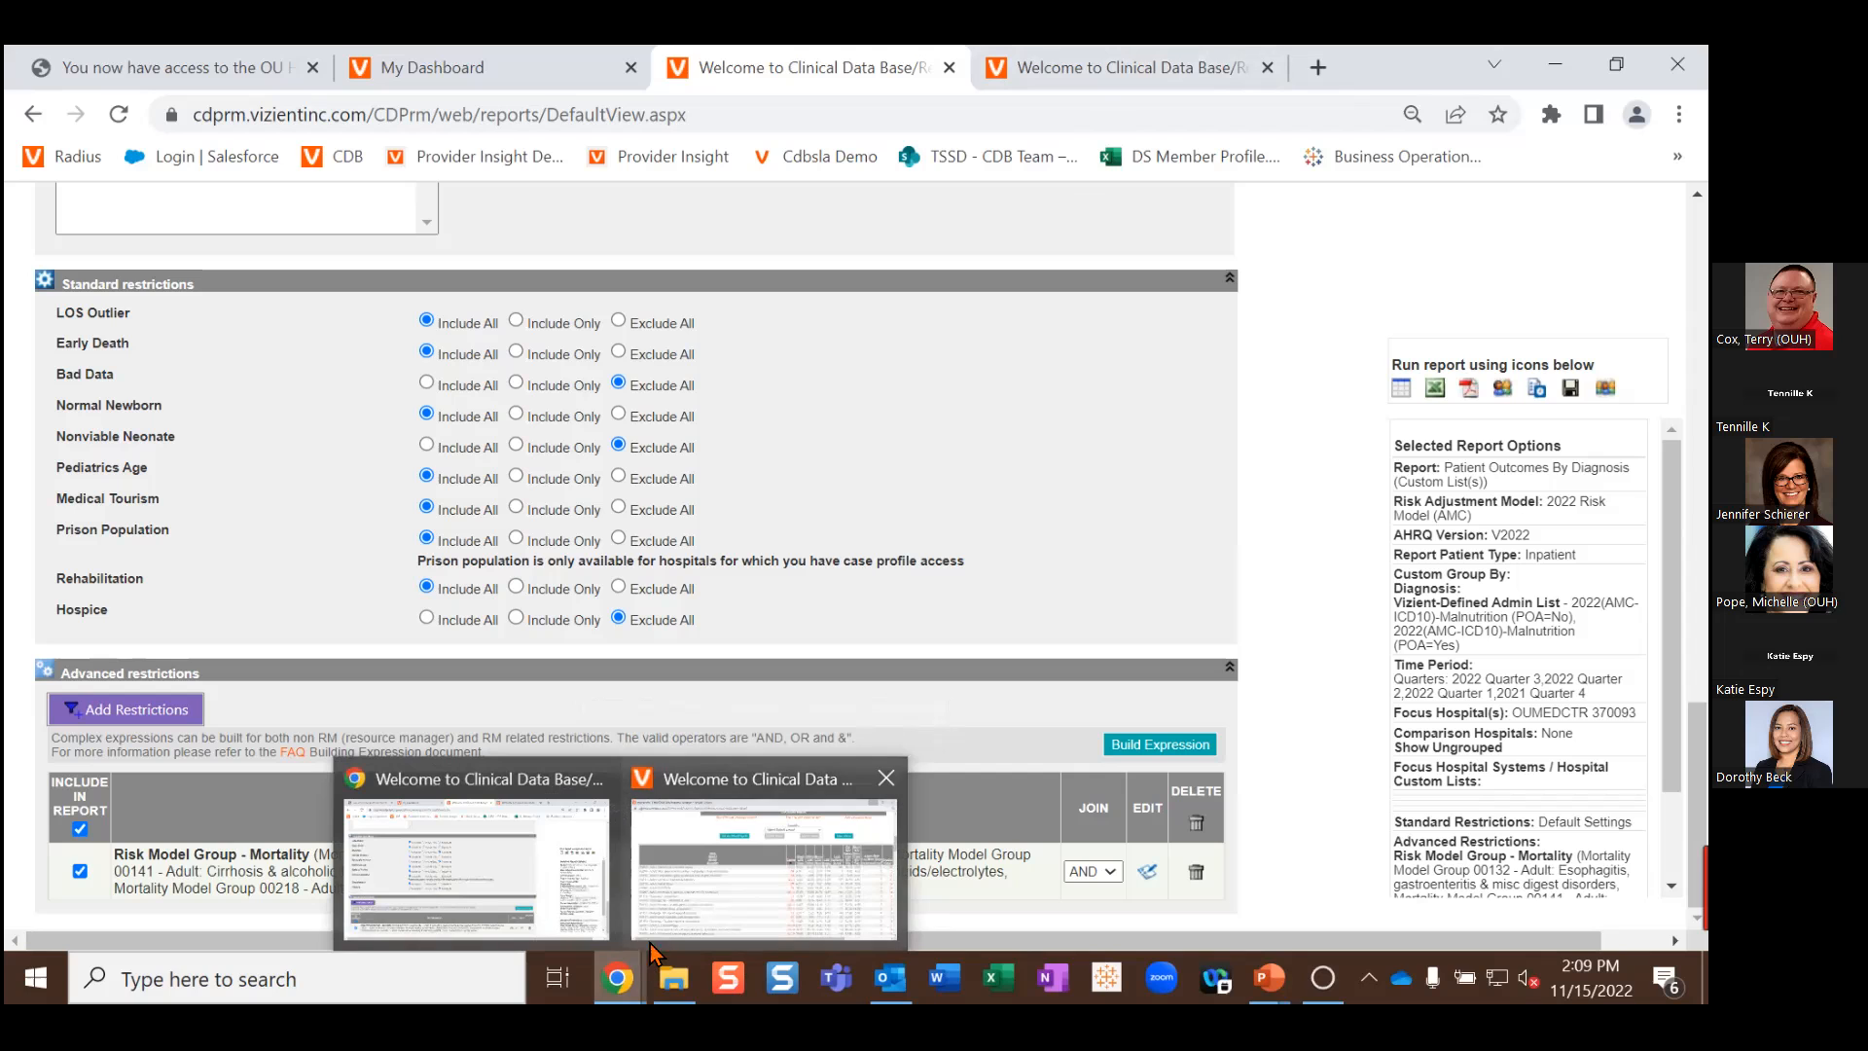
Step: Bring up the report window and zoom into the table: 2 POA=No, 225 POA=Yes cases
{"action": "left_click", "coordinate": [706, 919]}
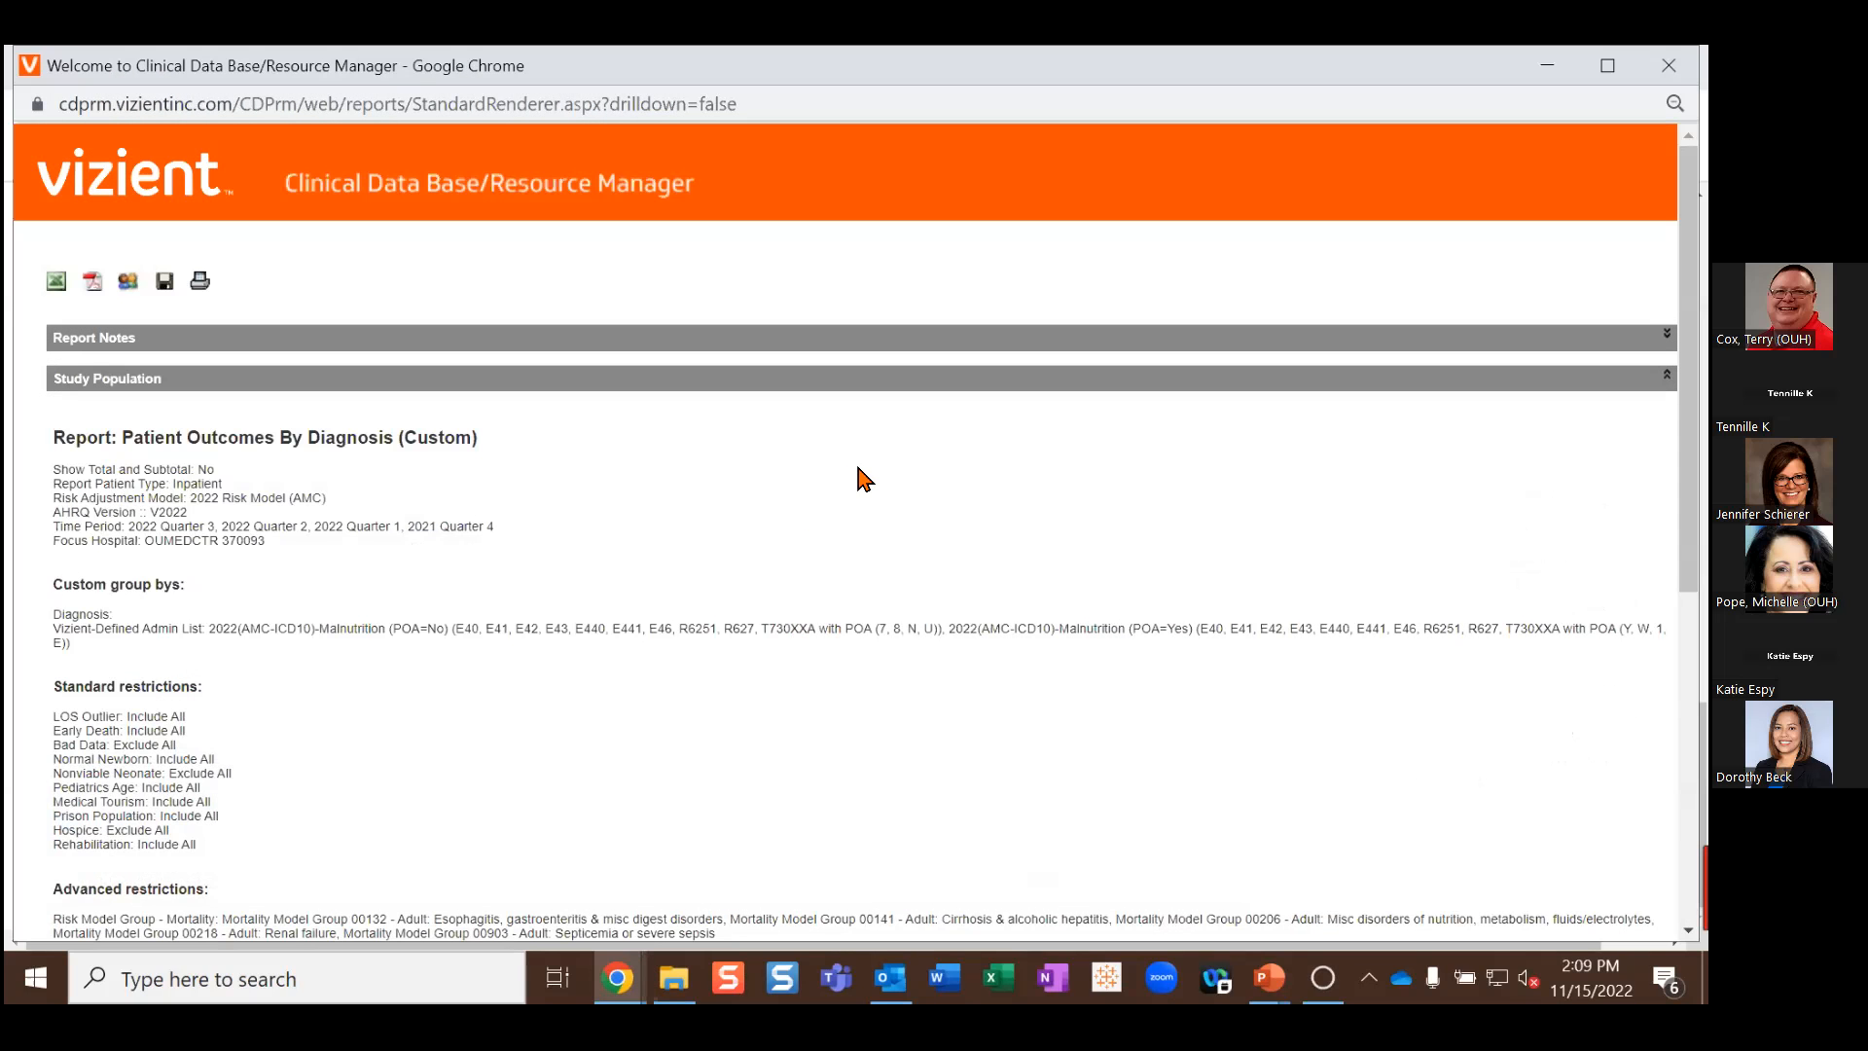
{"action": "scroll", "coordinate": [882, 471], "scroll_direction": "down", "scroll_amount": 2}
{"action": "scroll", "coordinate": [881, 471], "scroll_direction": "down", "scroll_amount": 1}
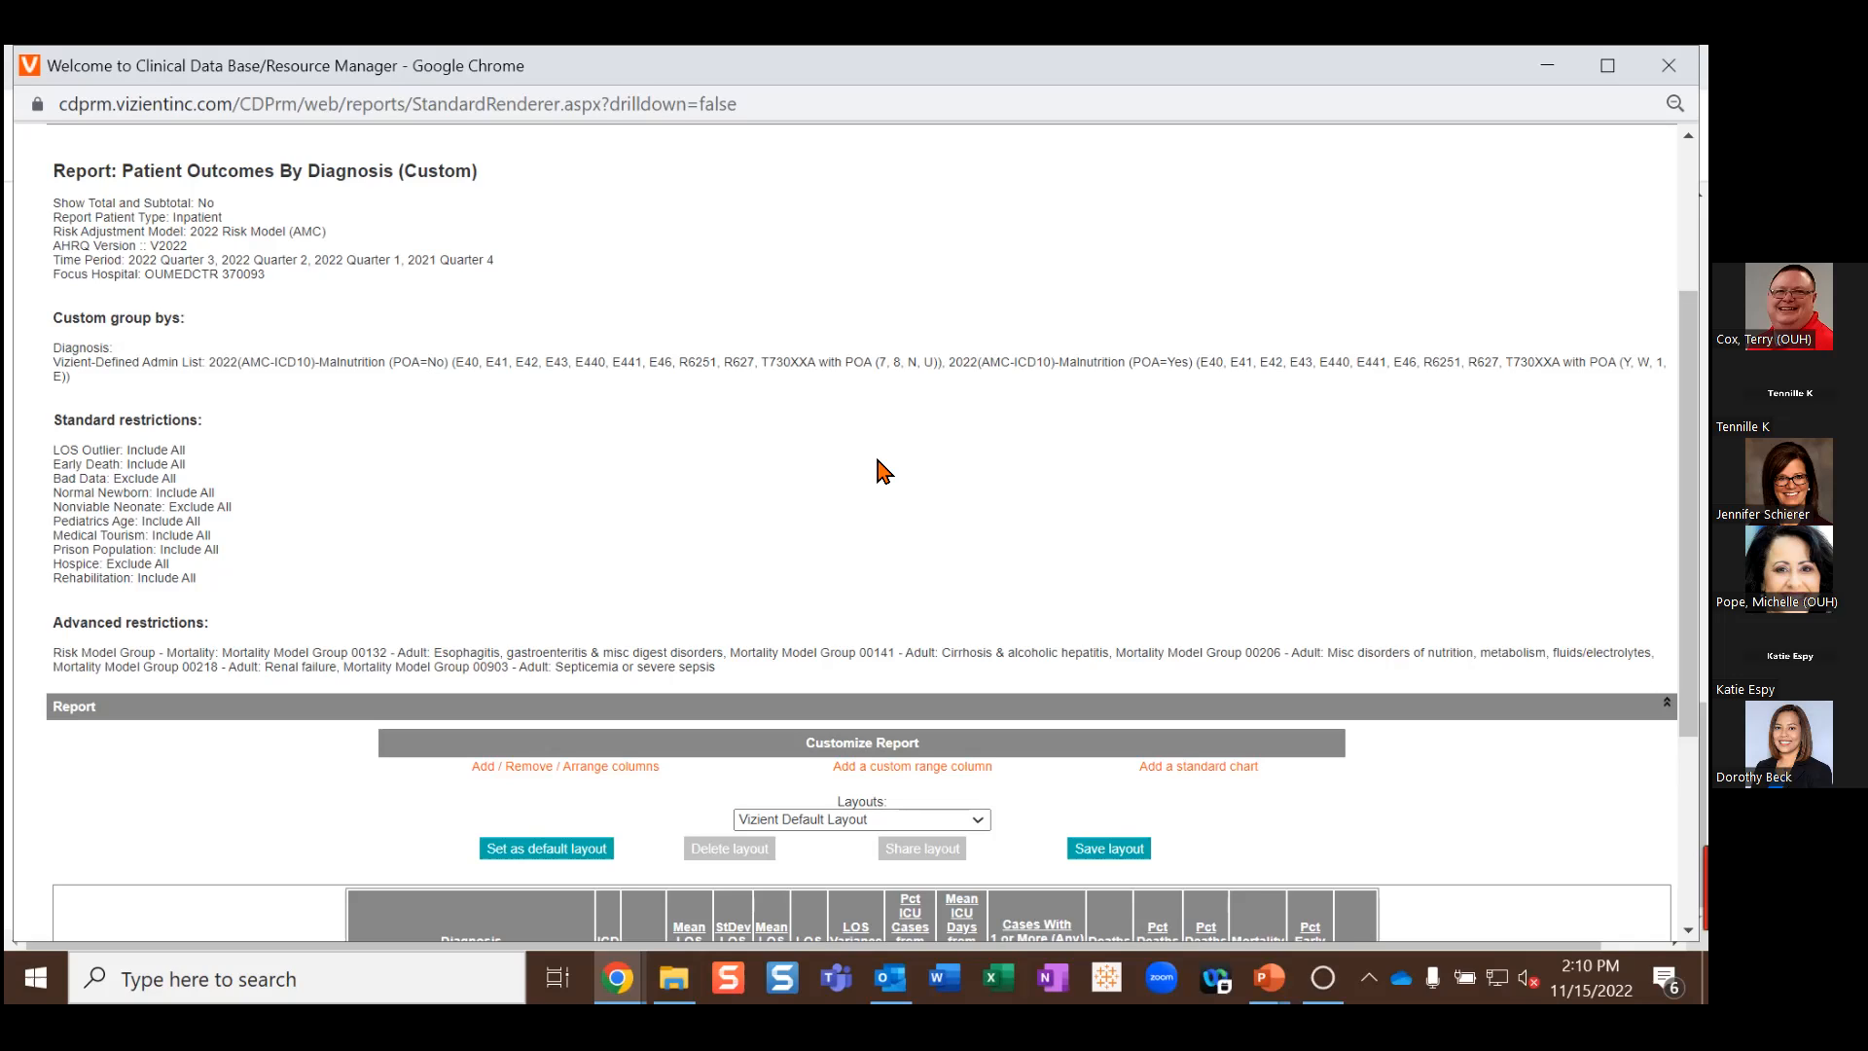
{"action": "scroll", "coordinate": [880, 471], "scroll_direction": "down", "scroll_amount": 3}
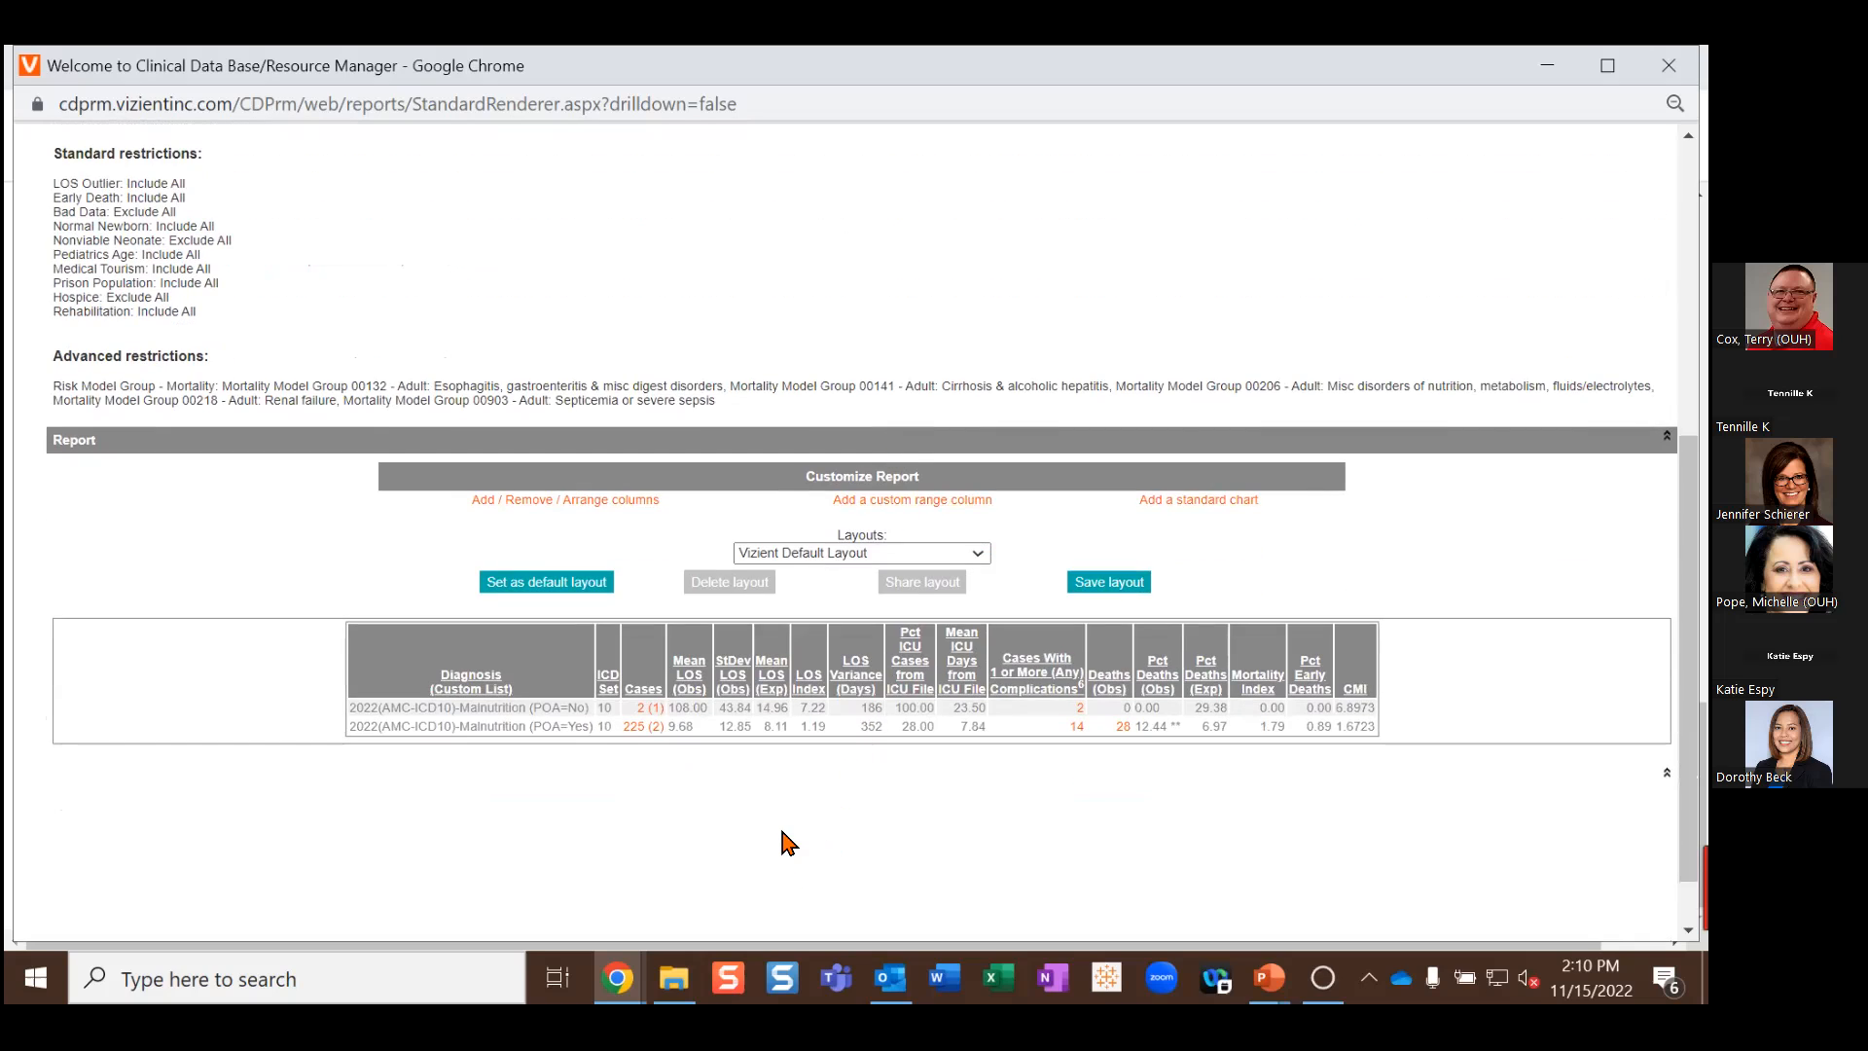
{"action": "key", "text": "ctrl+plus"}
{"action": "key", "text": "ctrl+plus"}
{"action": "key", "text": "ctrl+plus"}
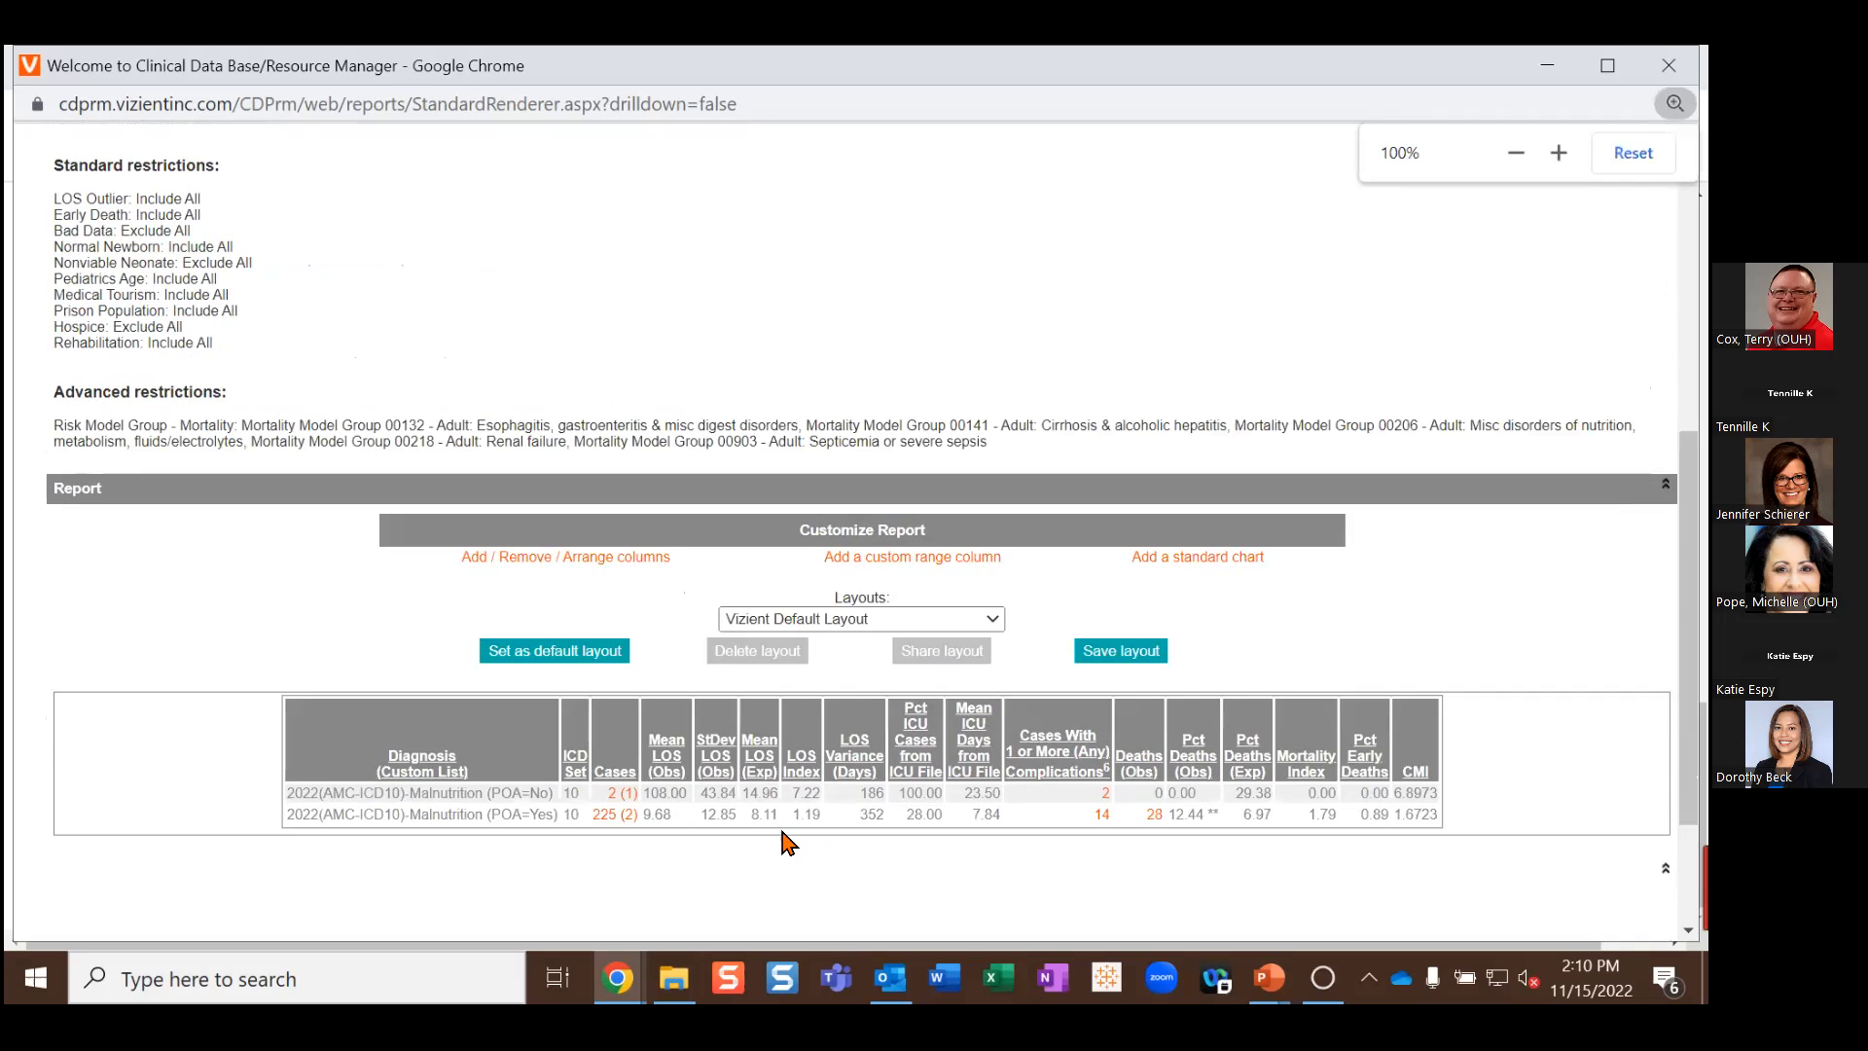
{"action": "scroll", "coordinate": [822, 783], "scroll_direction": "down", "scroll_amount": 3}
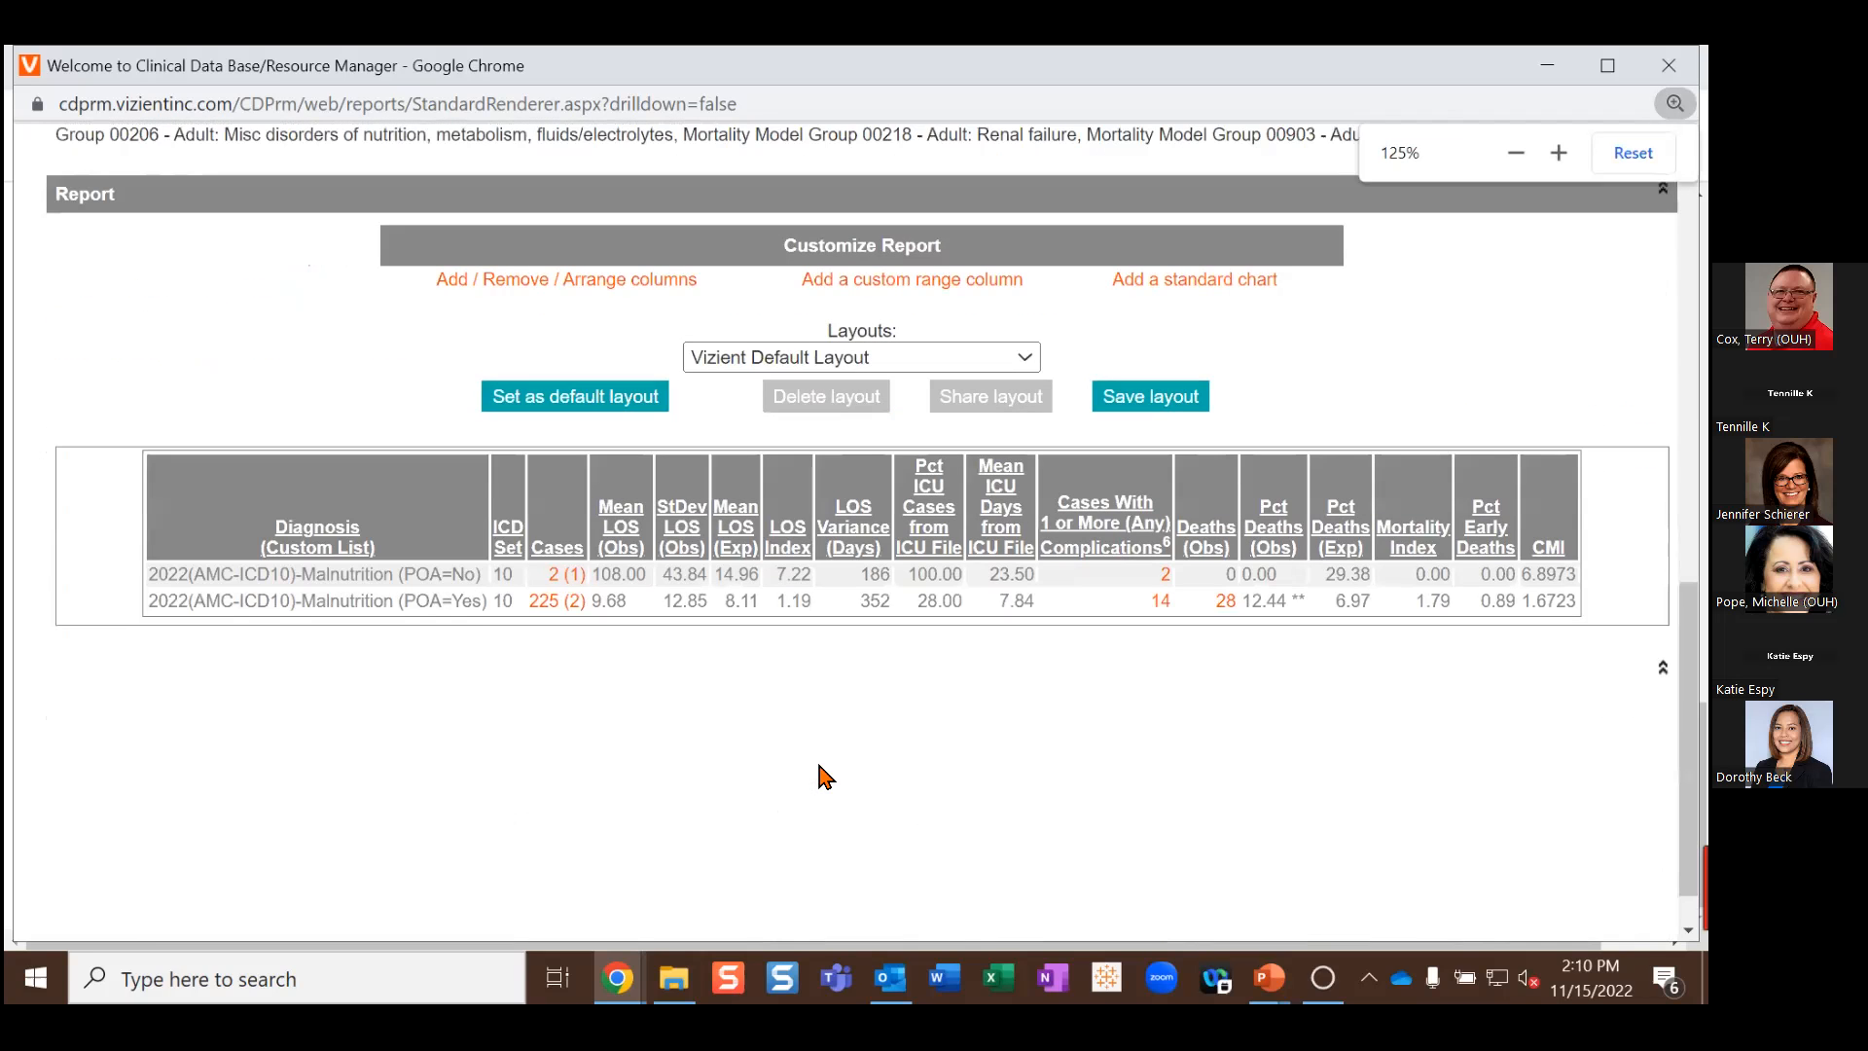
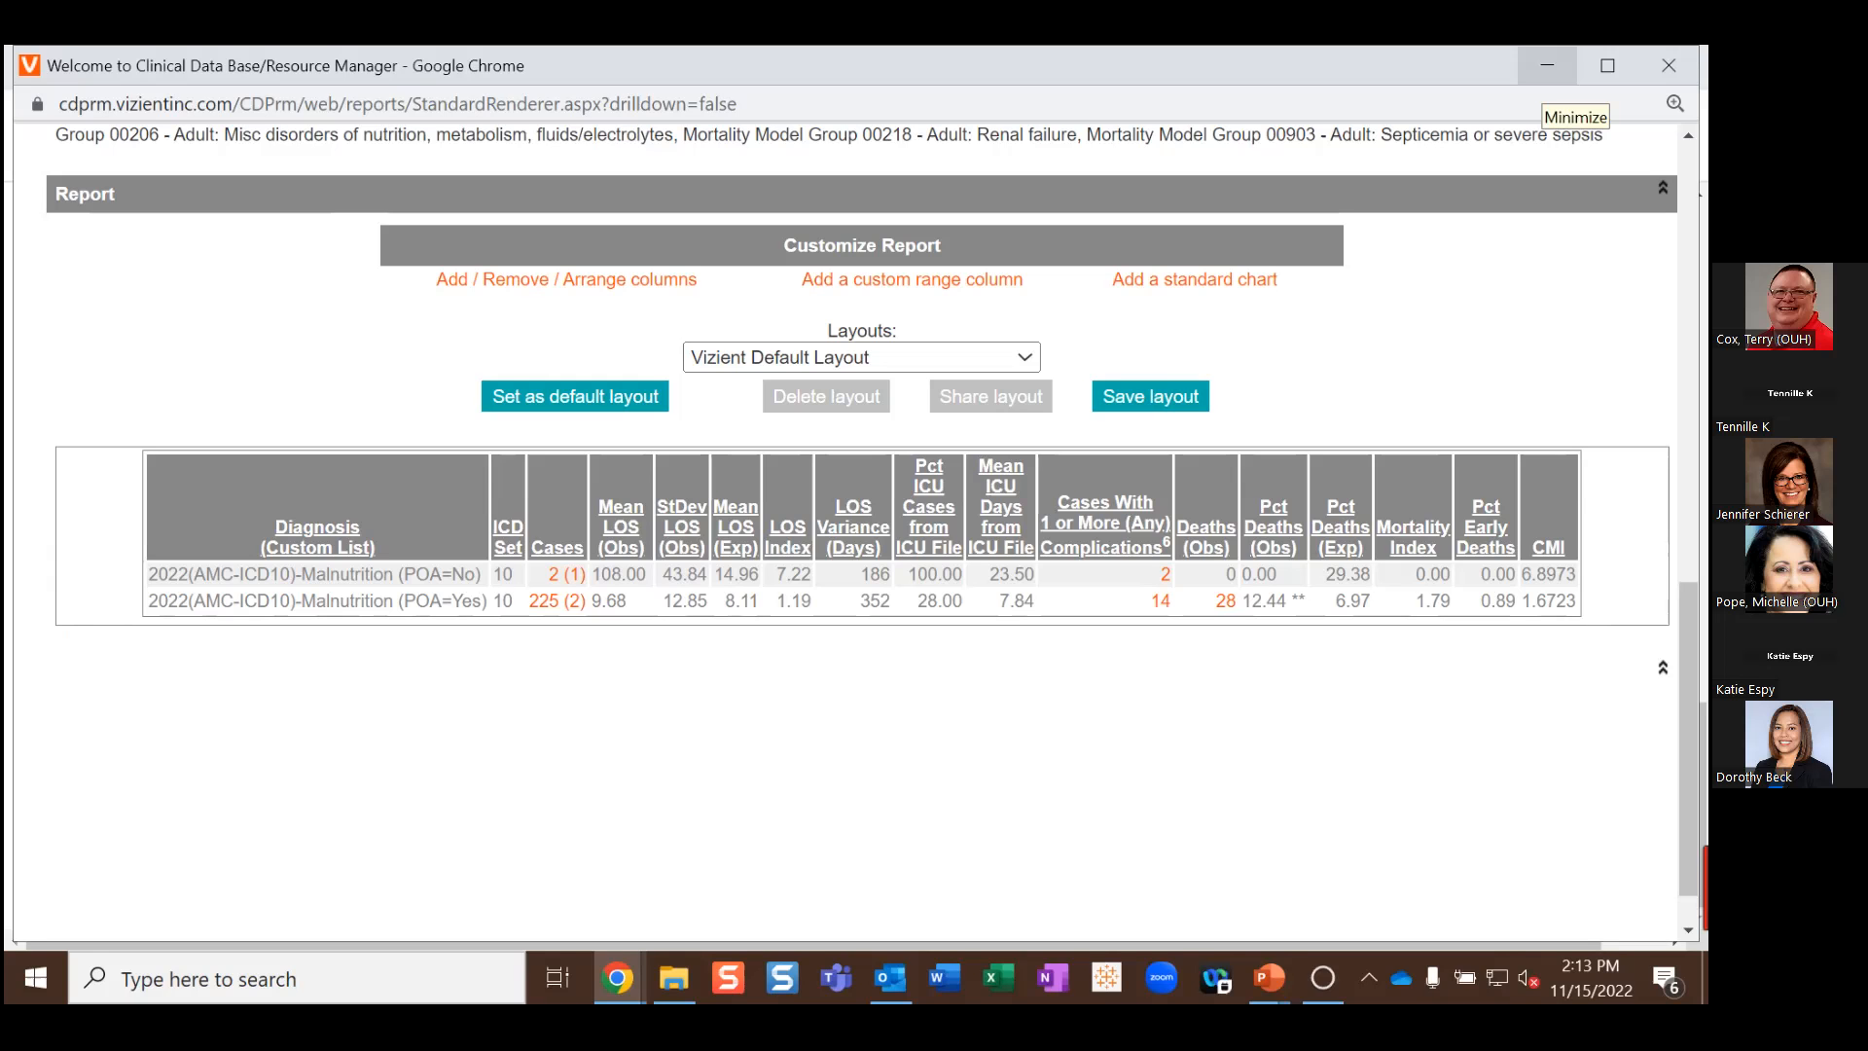
Step: Minimize the report window and rerun the malnutrition report as an on-screen table from Report Builder
{"action": "left_click", "coordinate": [1547, 65]}
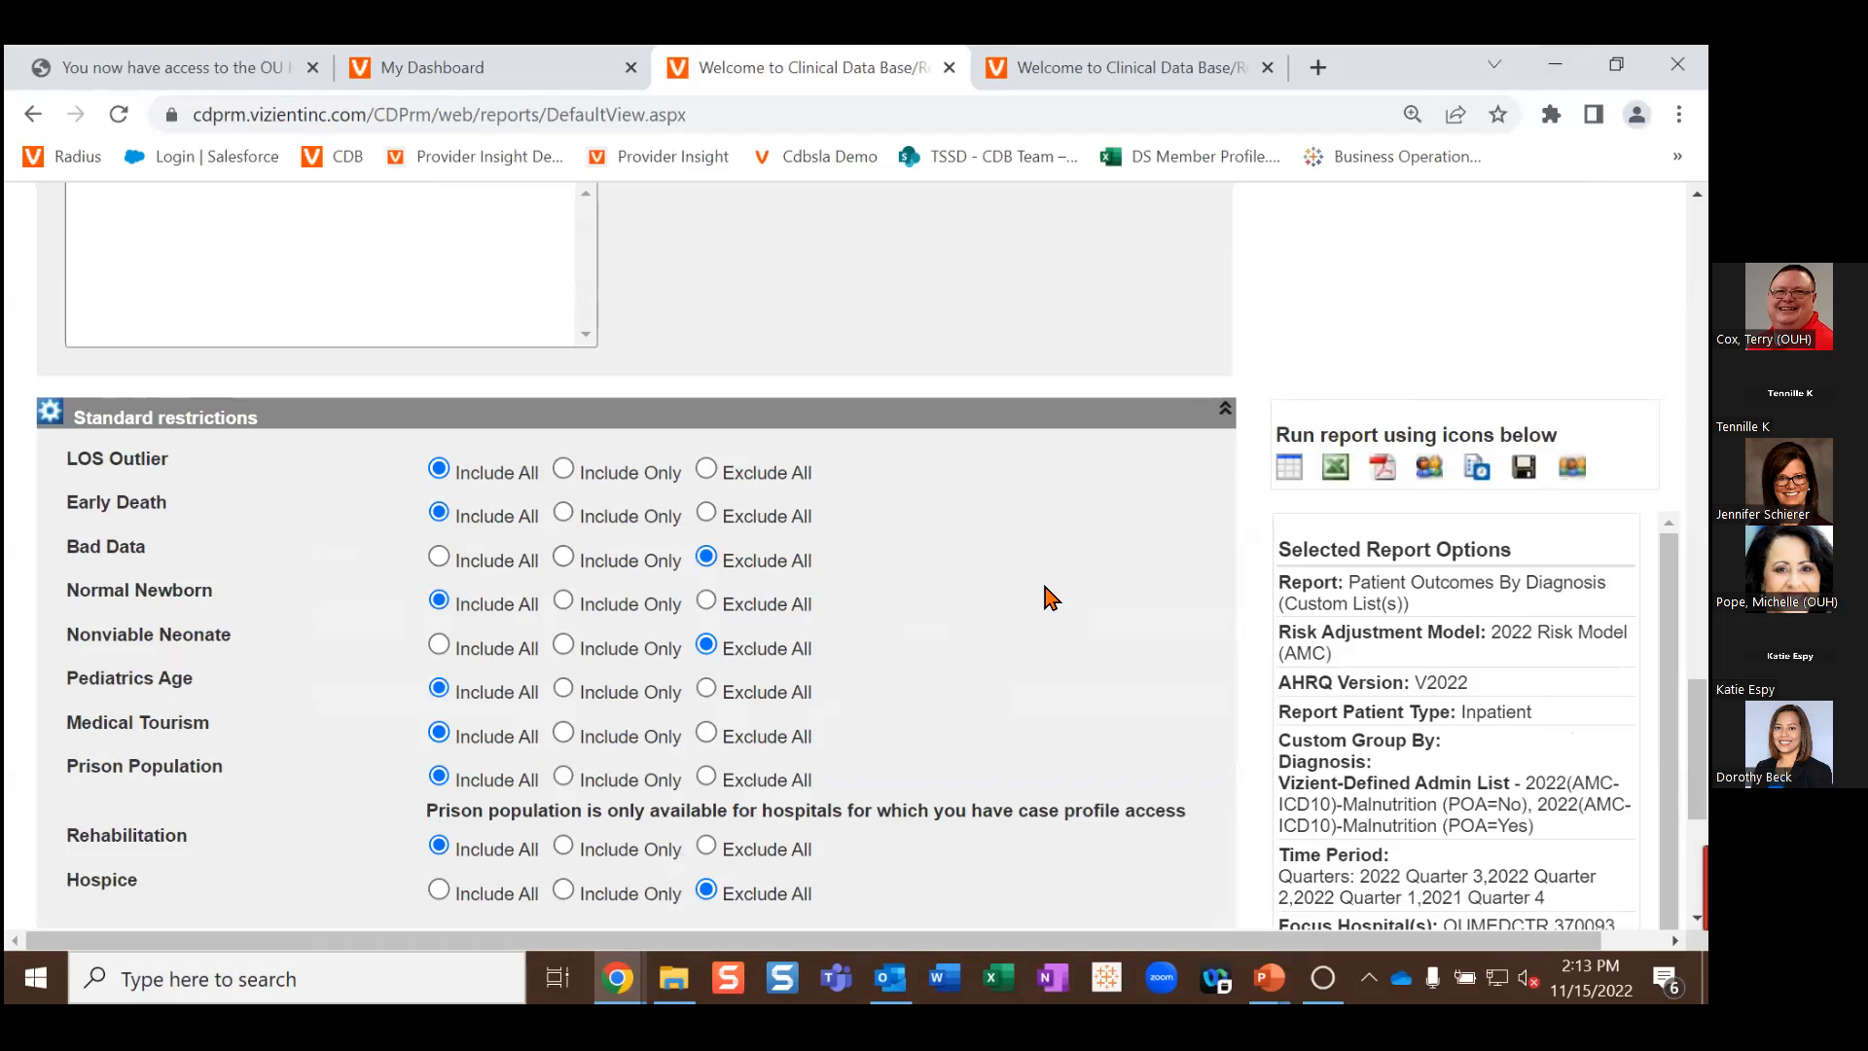
{"action": "scroll", "coordinate": [1049, 597], "scroll_direction": "up", "scroll_amount": 15}
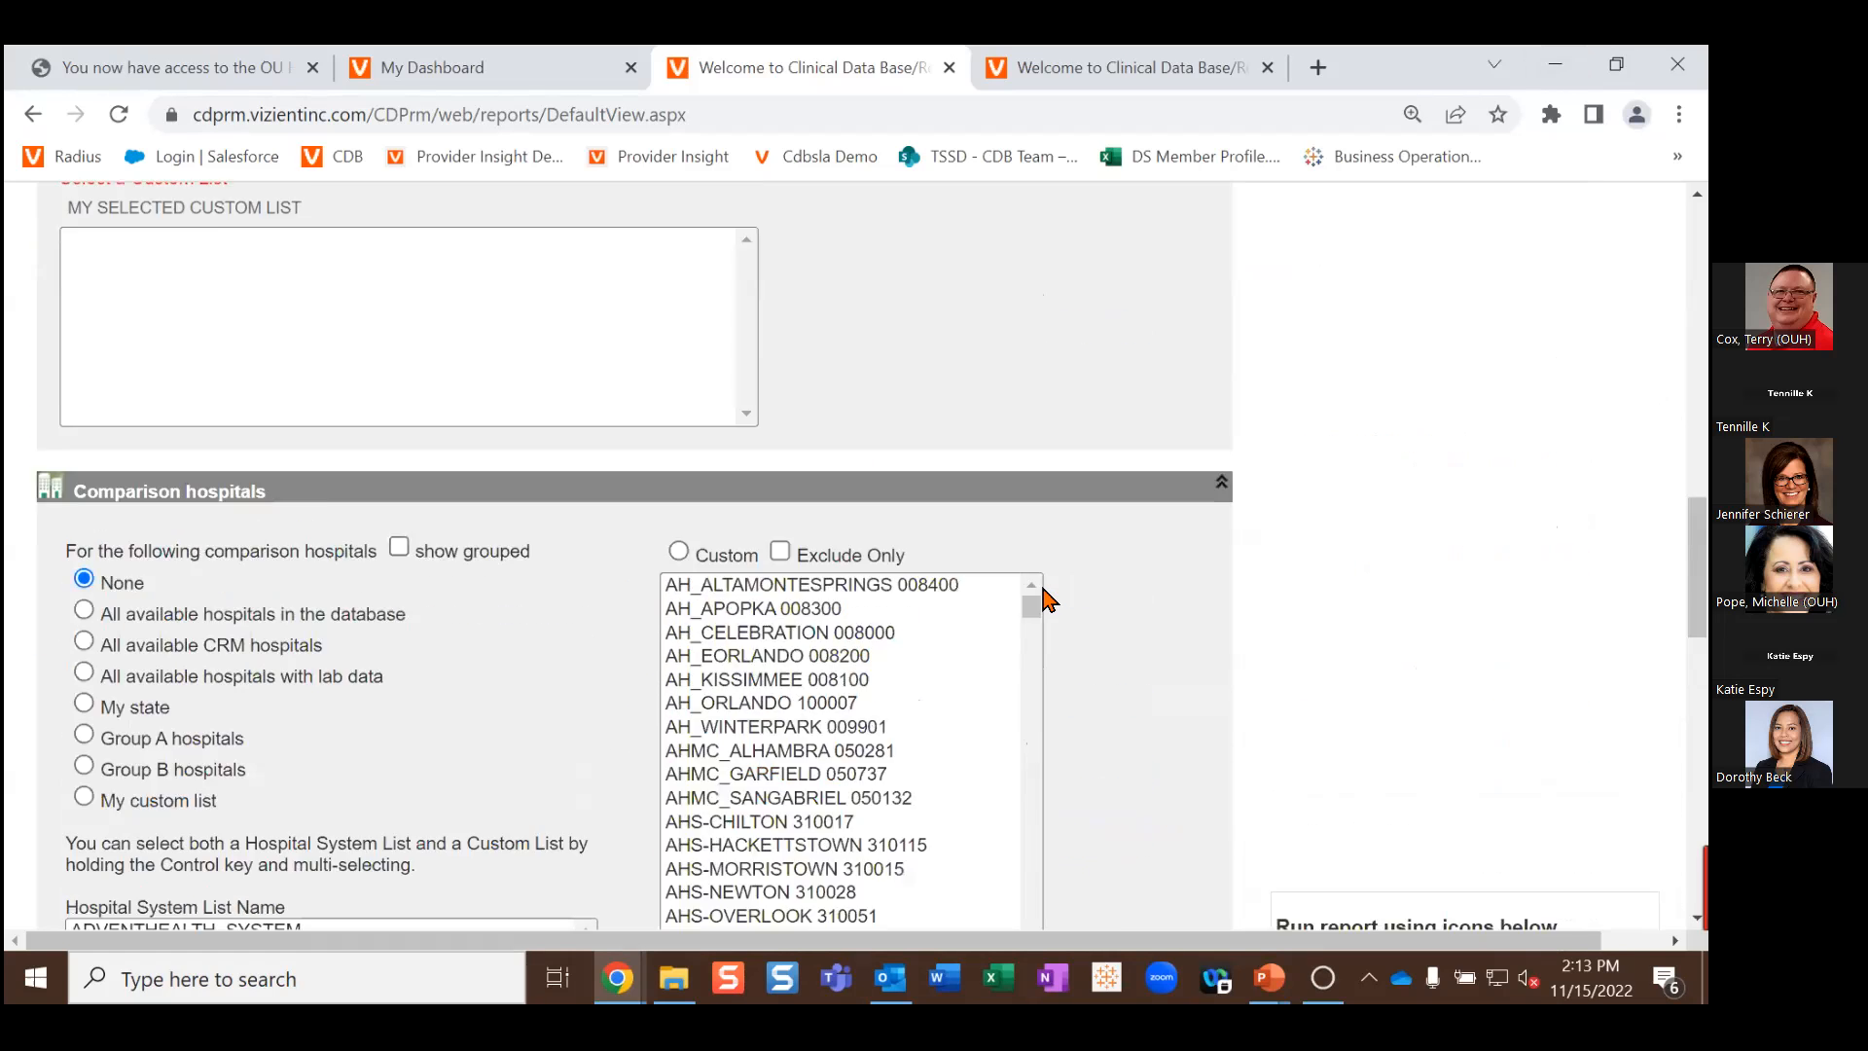
{"action": "scroll", "coordinate": [1050, 597], "scroll_direction": "up", "scroll_amount": 5}
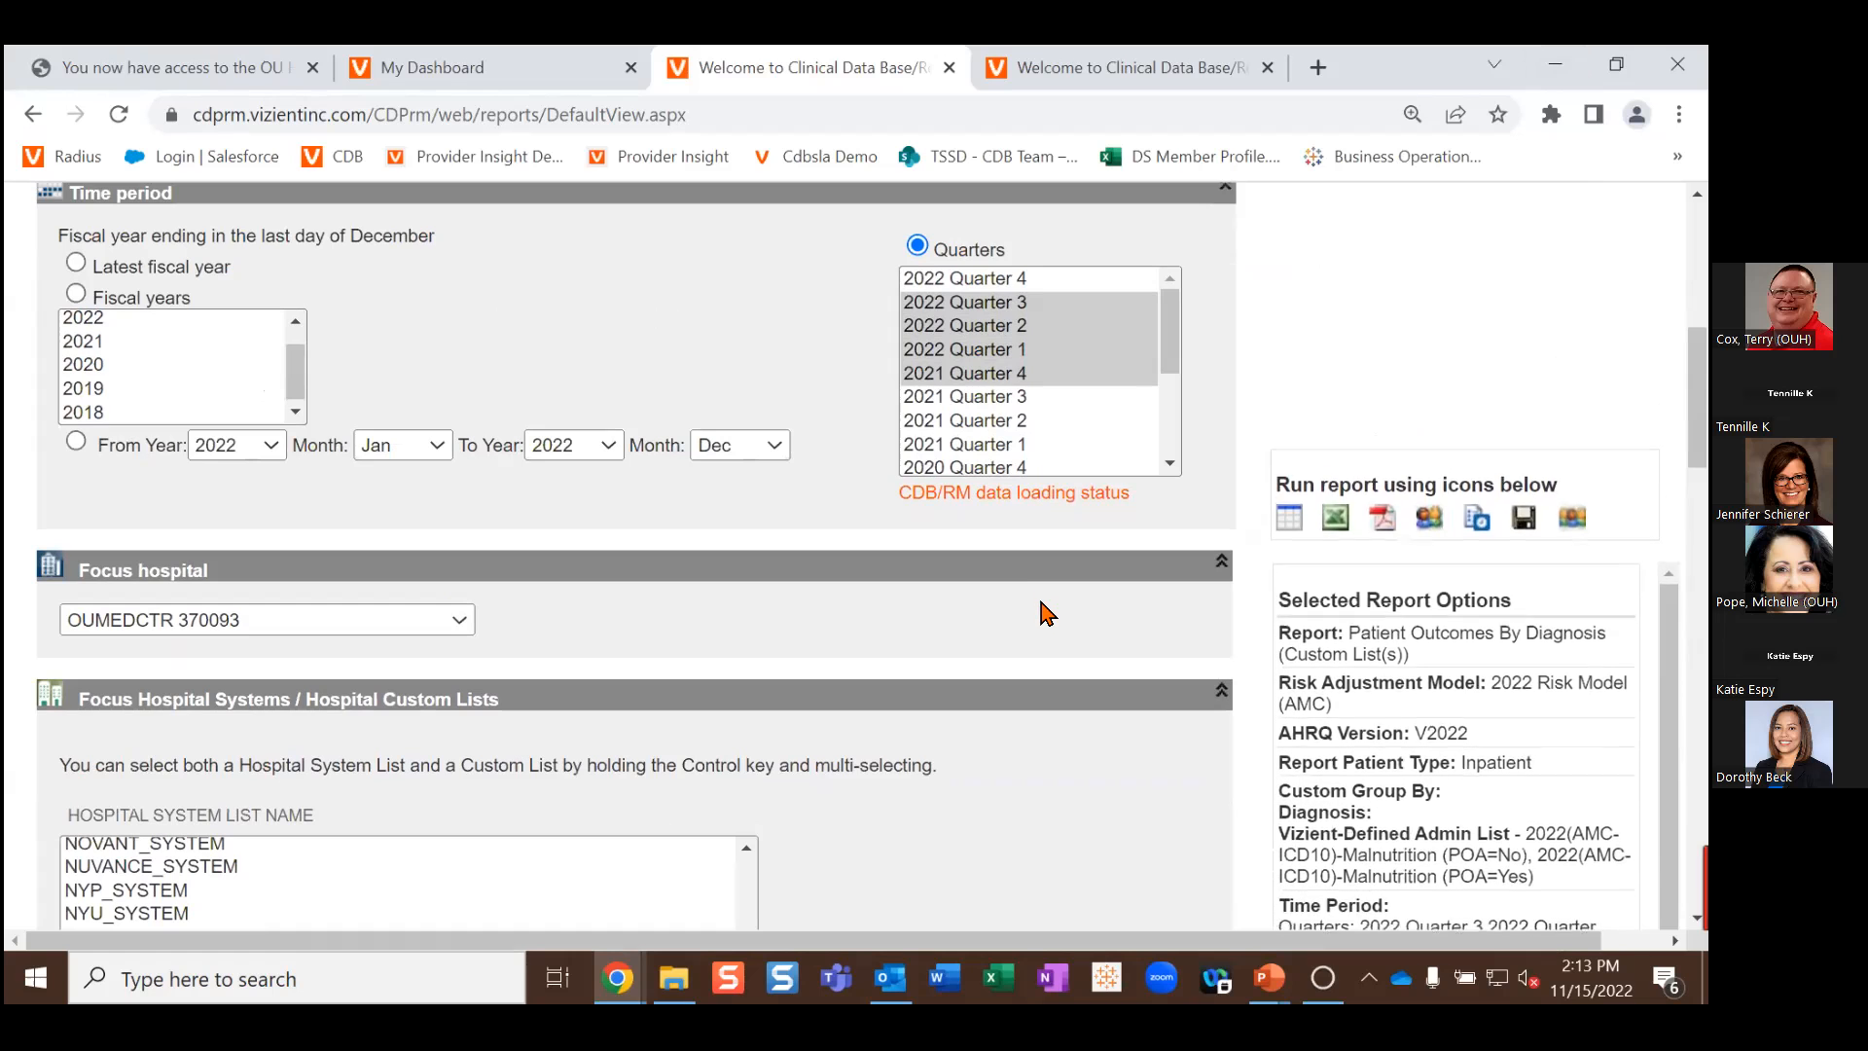
{"action": "scroll", "coordinate": [1028, 623], "scroll_direction": "up", "scroll_amount": 5}
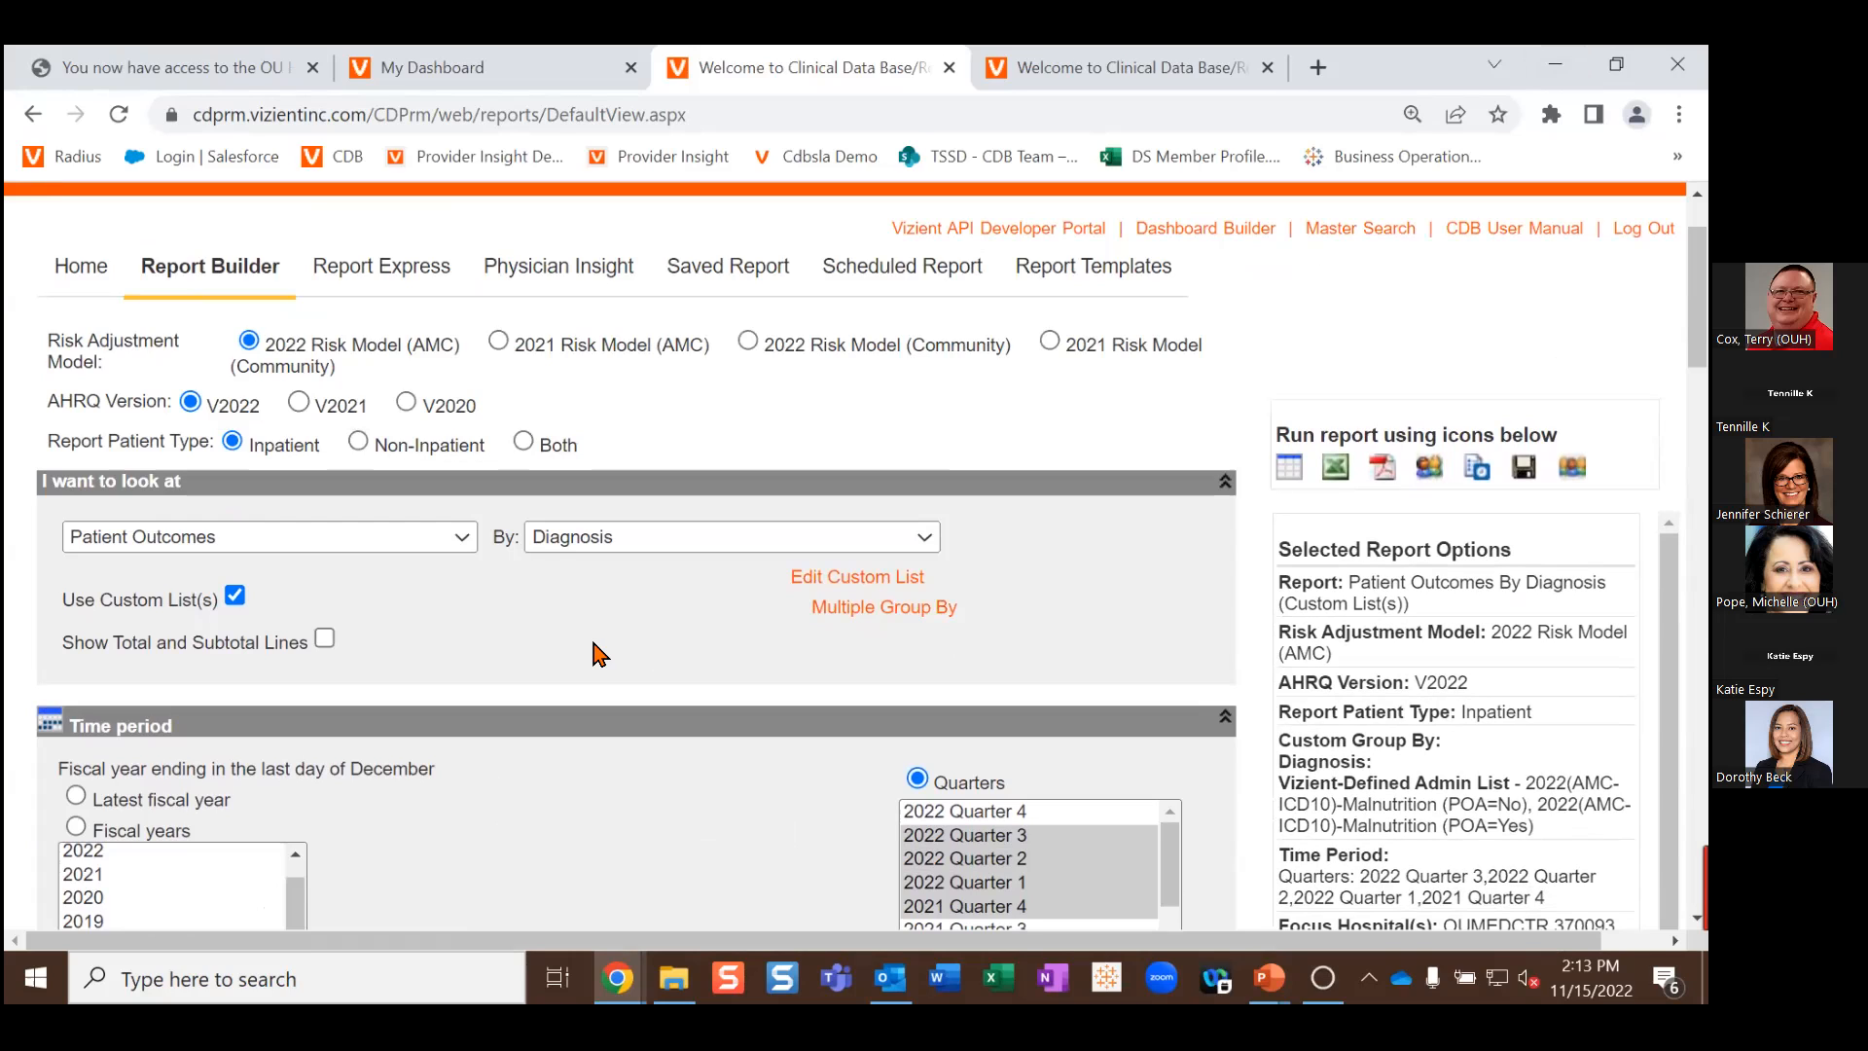
{"action": "left_click", "coordinate": [1287, 470]}
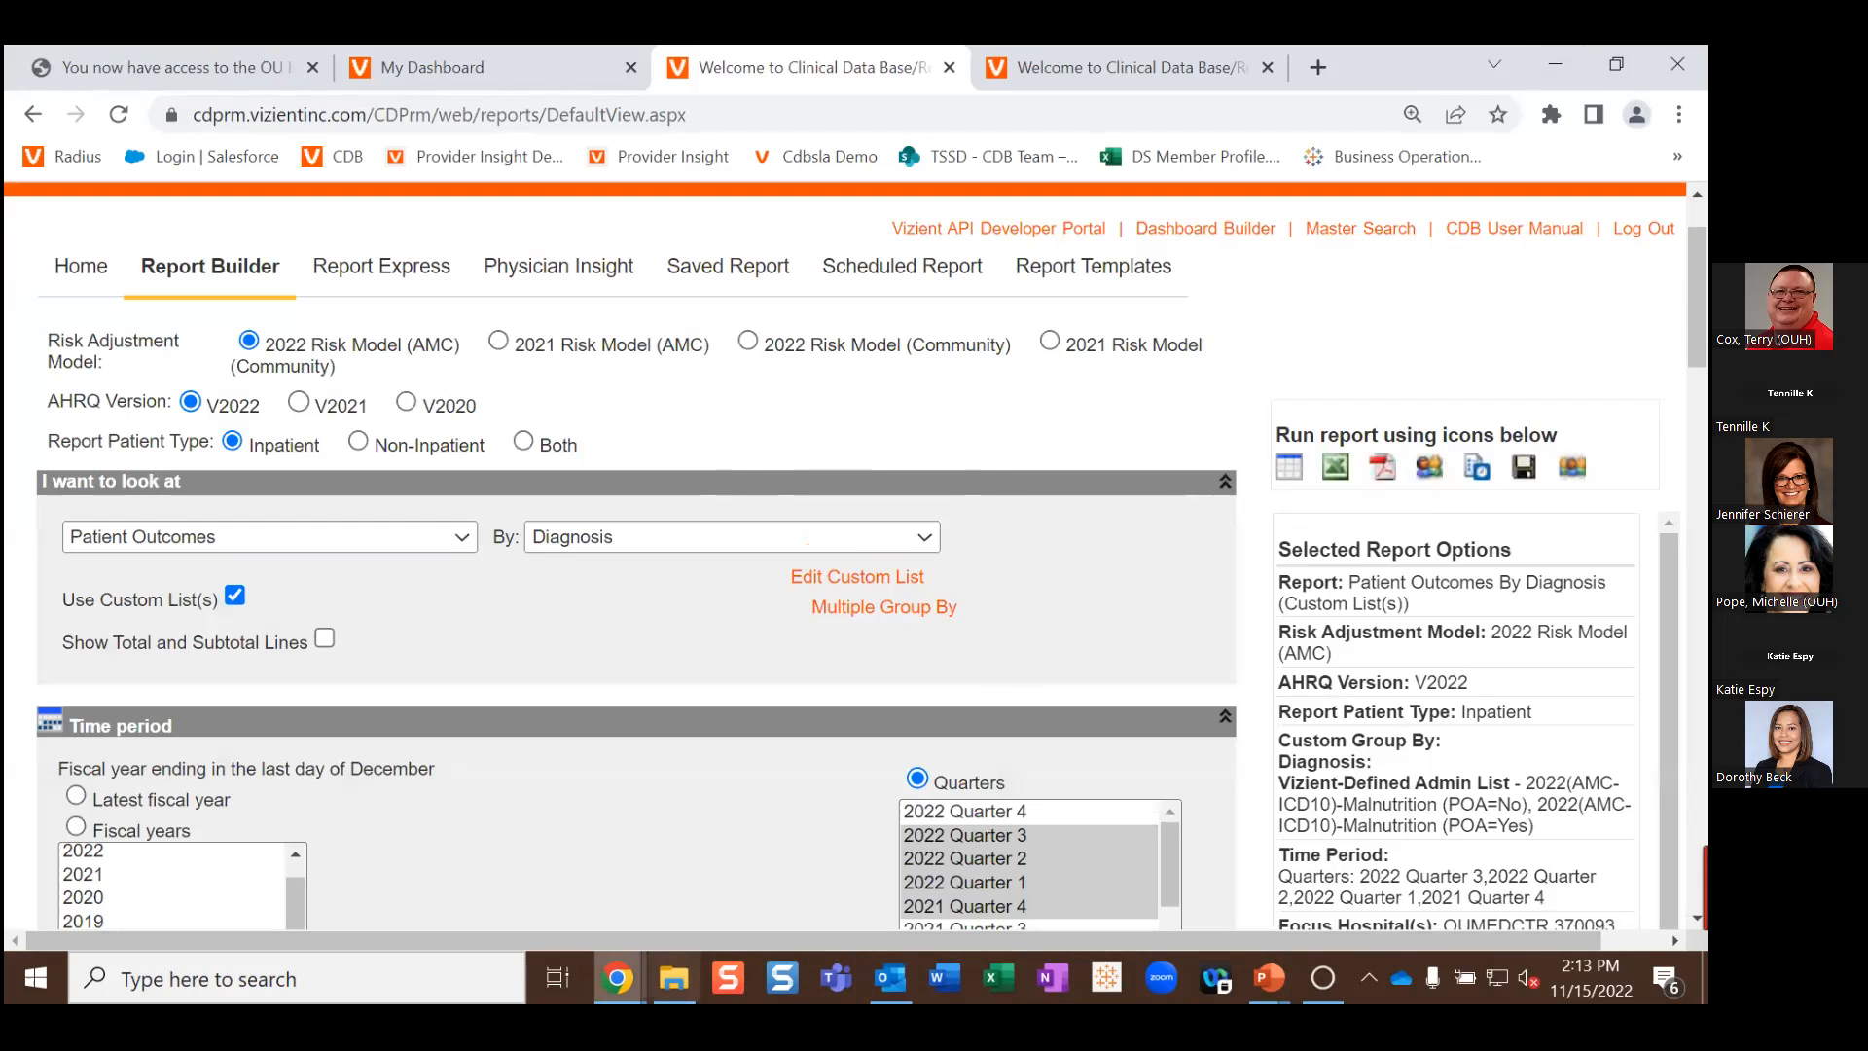
Step: Bring the report results window back up and scroll down its table
{"action": "mouse_move", "coordinate": [616, 977]}
{"action": "left_click", "coordinate": [693, 937]}
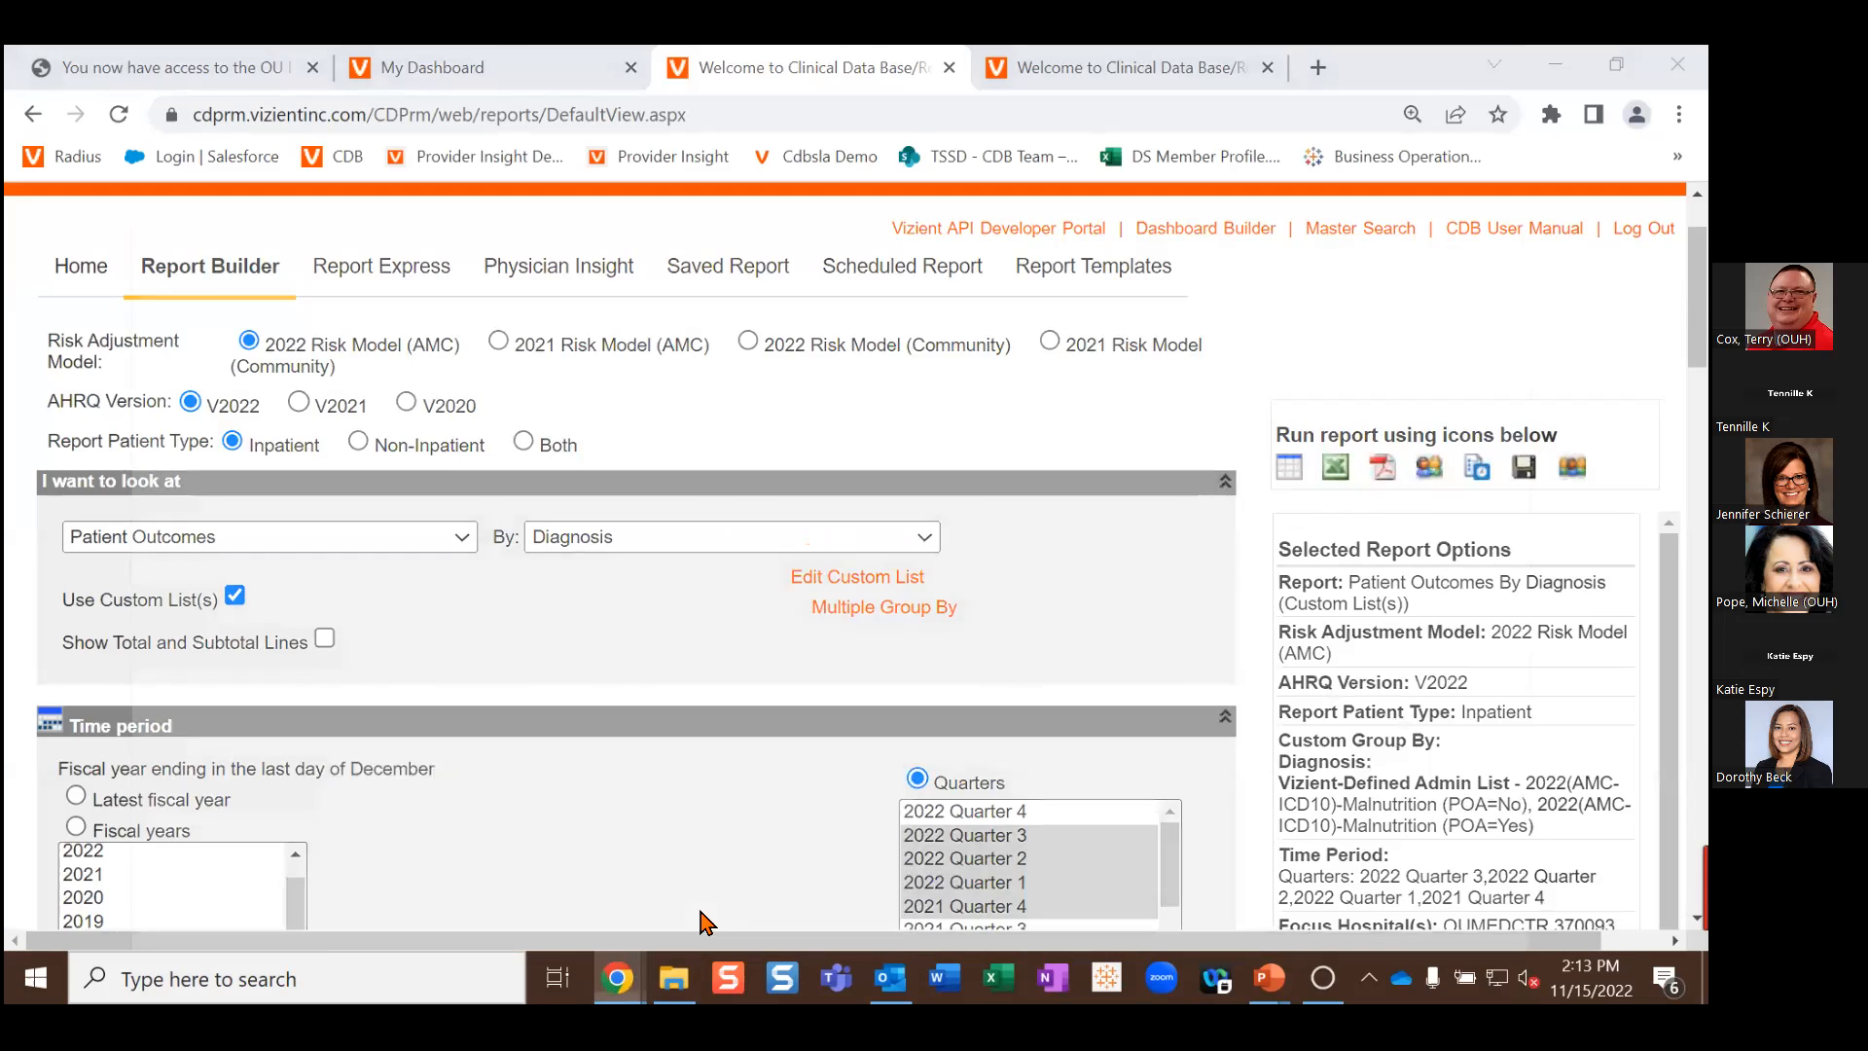
{"action": "scroll", "coordinate": [847, 505], "scroll_direction": "down", "scroll_amount": 8}
{"action": "scroll", "coordinate": [849, 504], "scroll_direction": "down", "scroll_amount": 1}
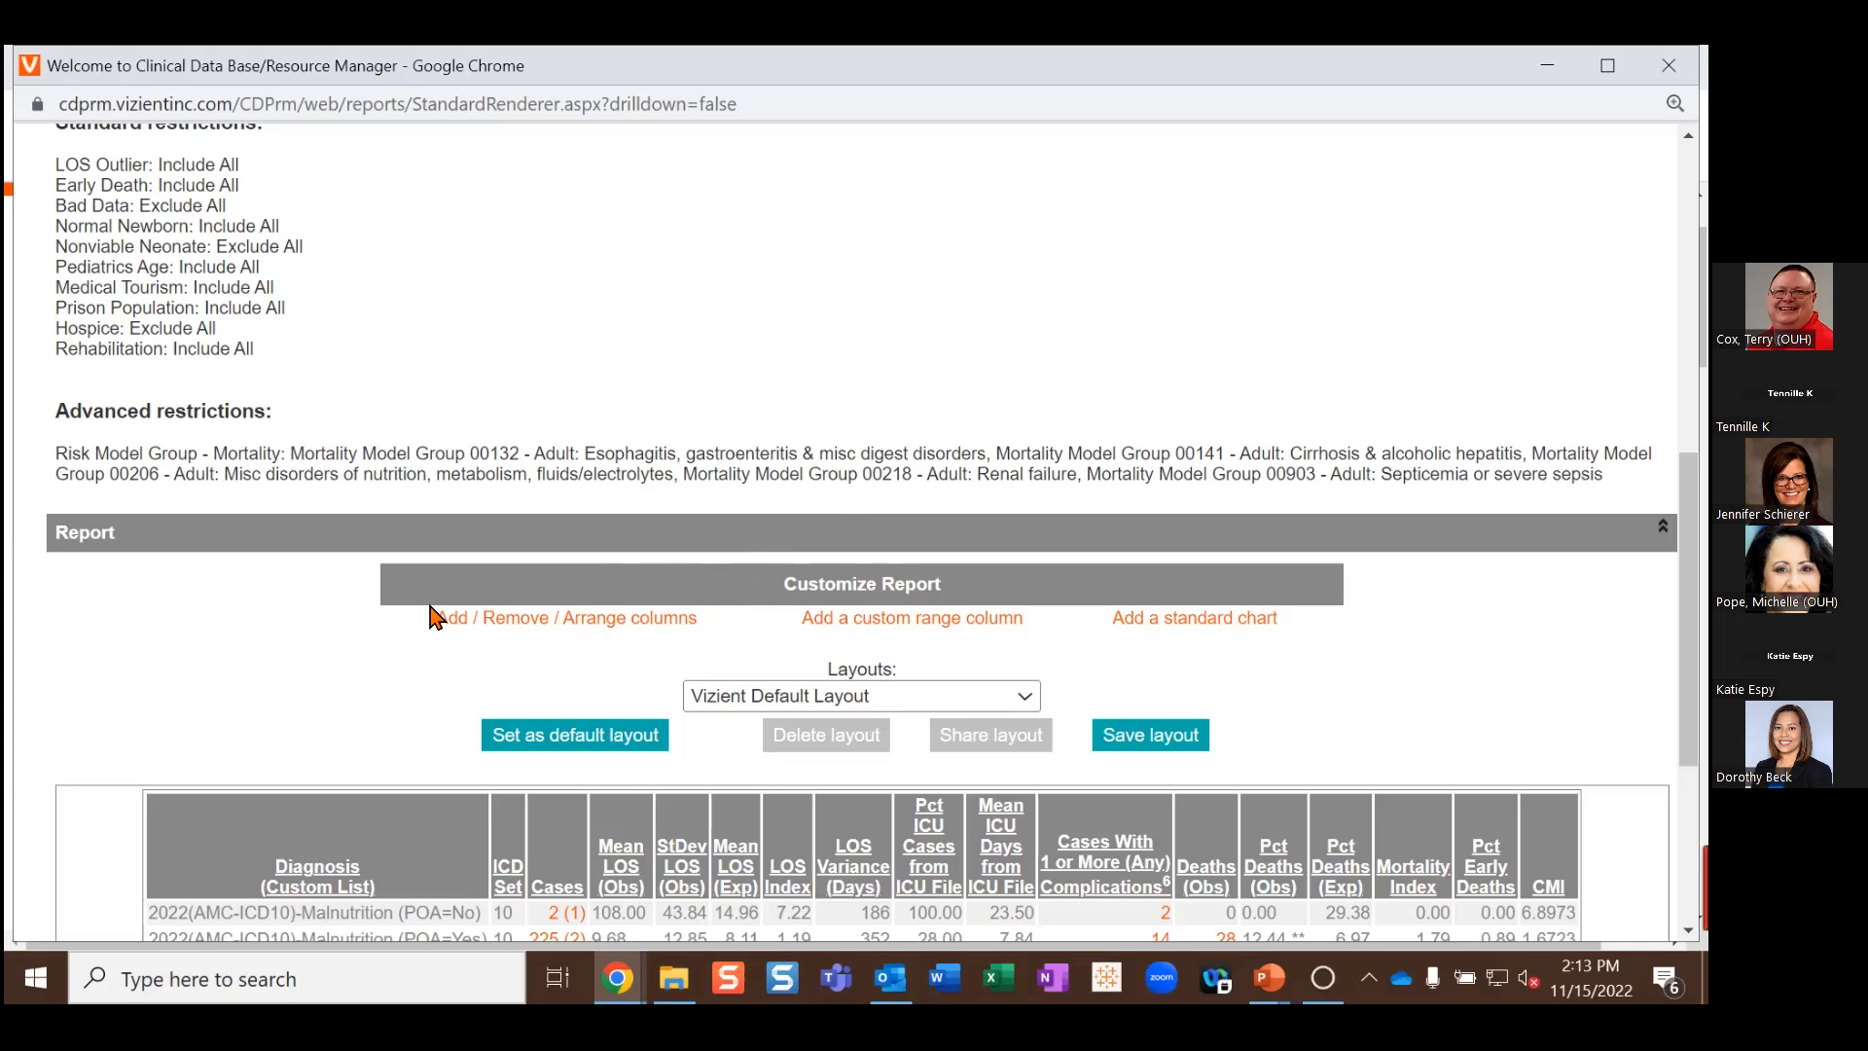
Step: Add the Geo Mean LOS (Obs) column to the report's selected columns
{"action": "left_click", "coordinate": [552, 627]}
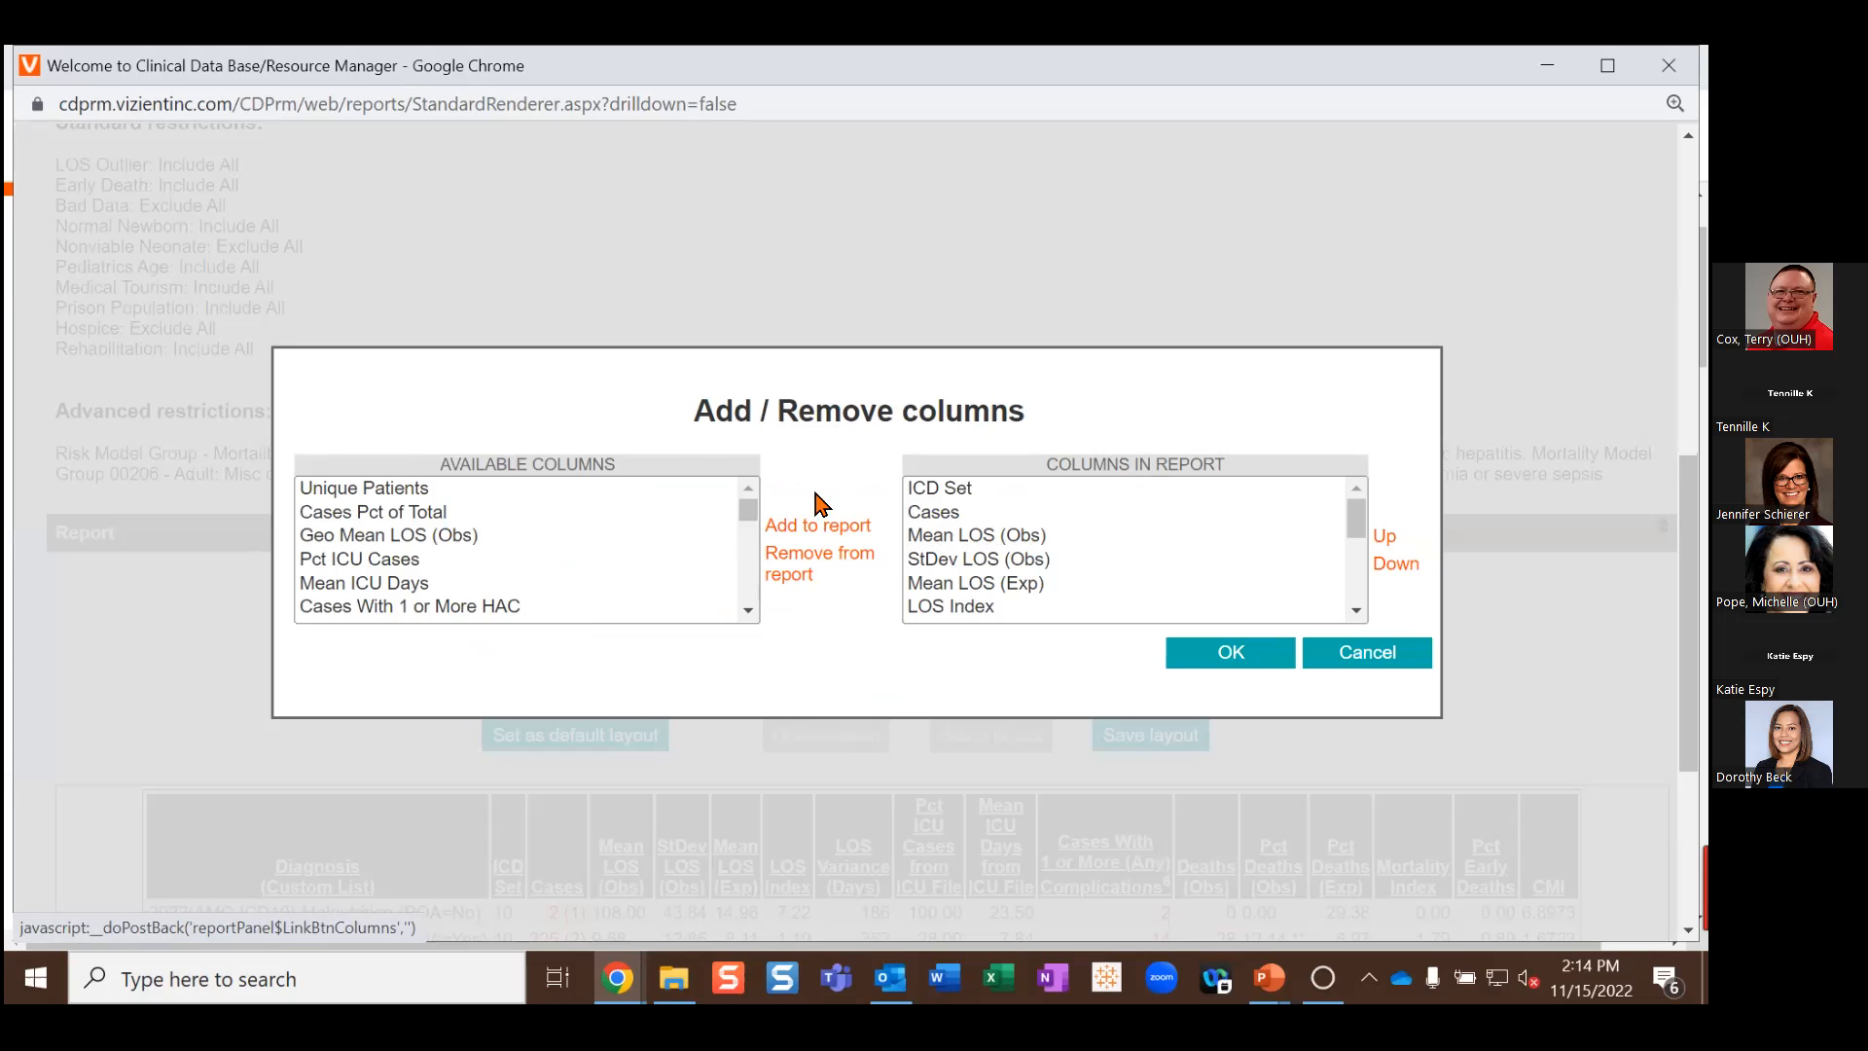
{"action": "left_click", "coordinate": [372, 535]}
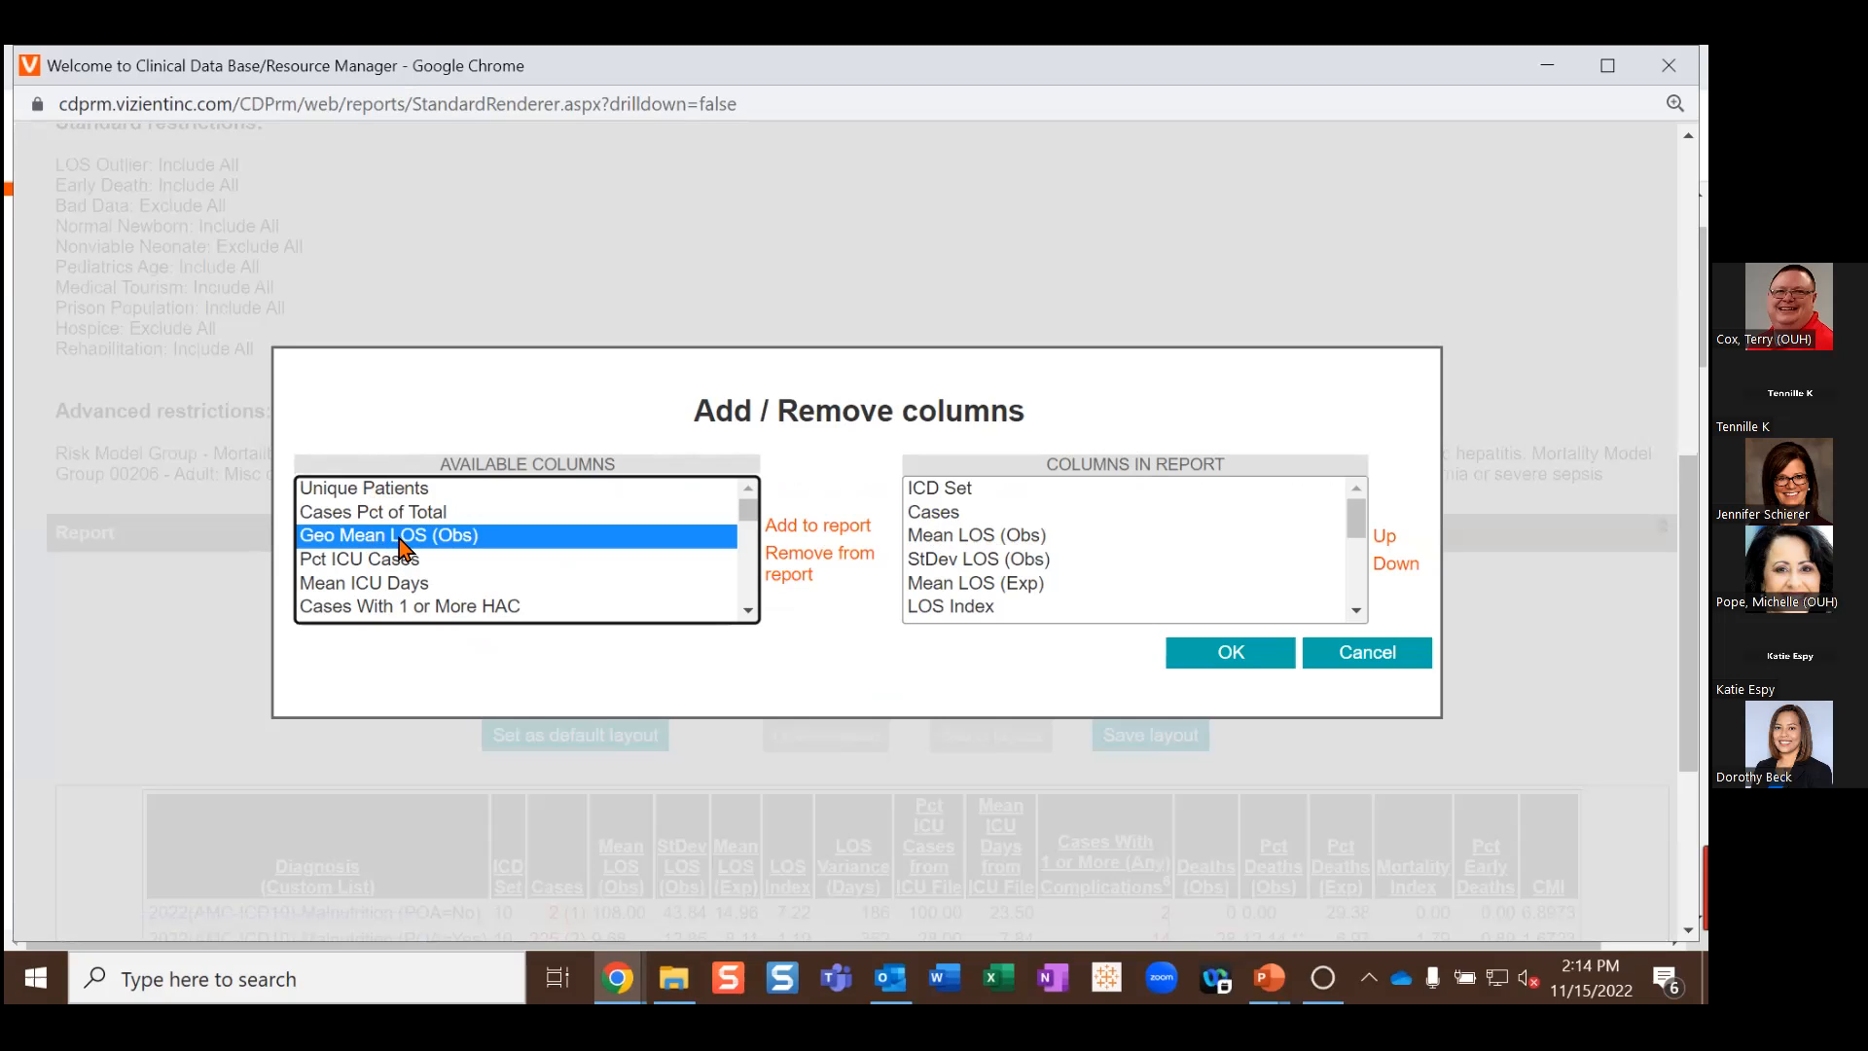
{"action": "left_click", "coordinate": [837, 530]}
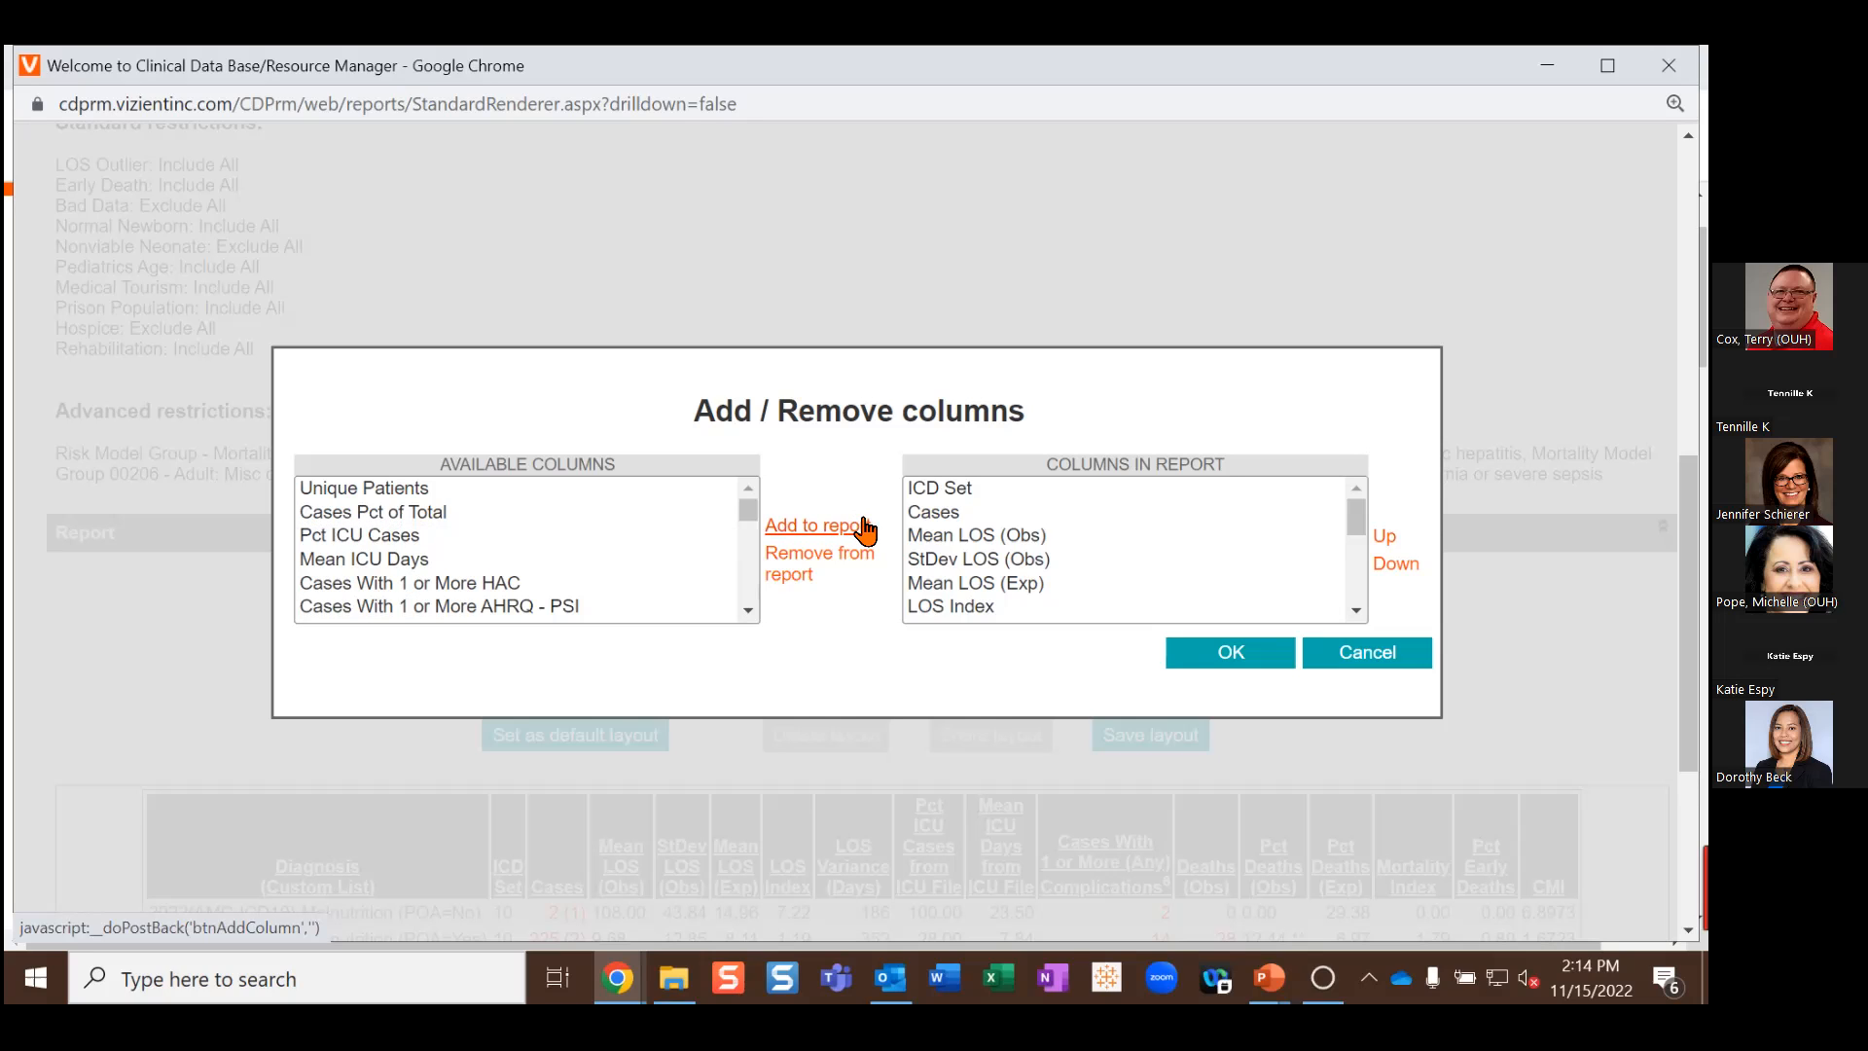
{"action": "left_click_drag", "start_coordinate": [1357, 514], "coordinate": [1359, 613]}
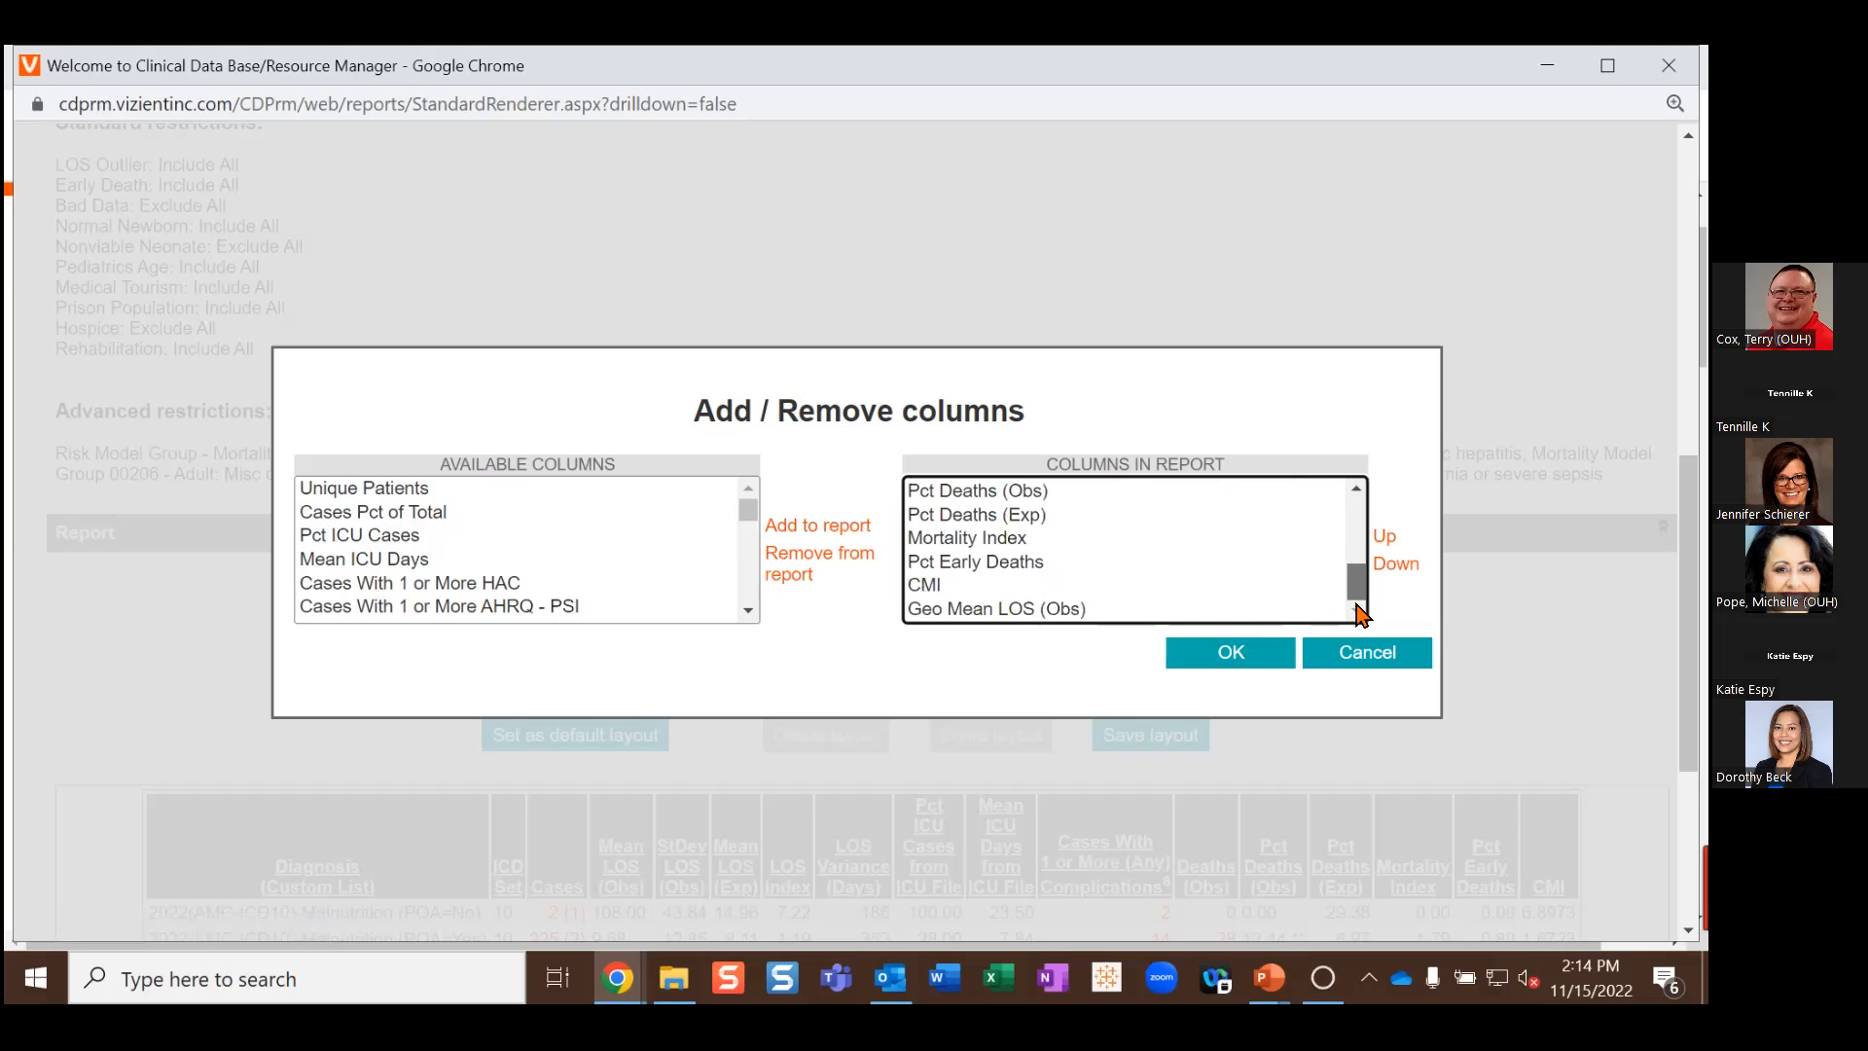
Step: Move Geo Mean LOS (Obs) up above StDev LOS (Obs), right after Mean LOS (Obs), and apply
{"action": "left_click", "coordinate": [1067, 611]}
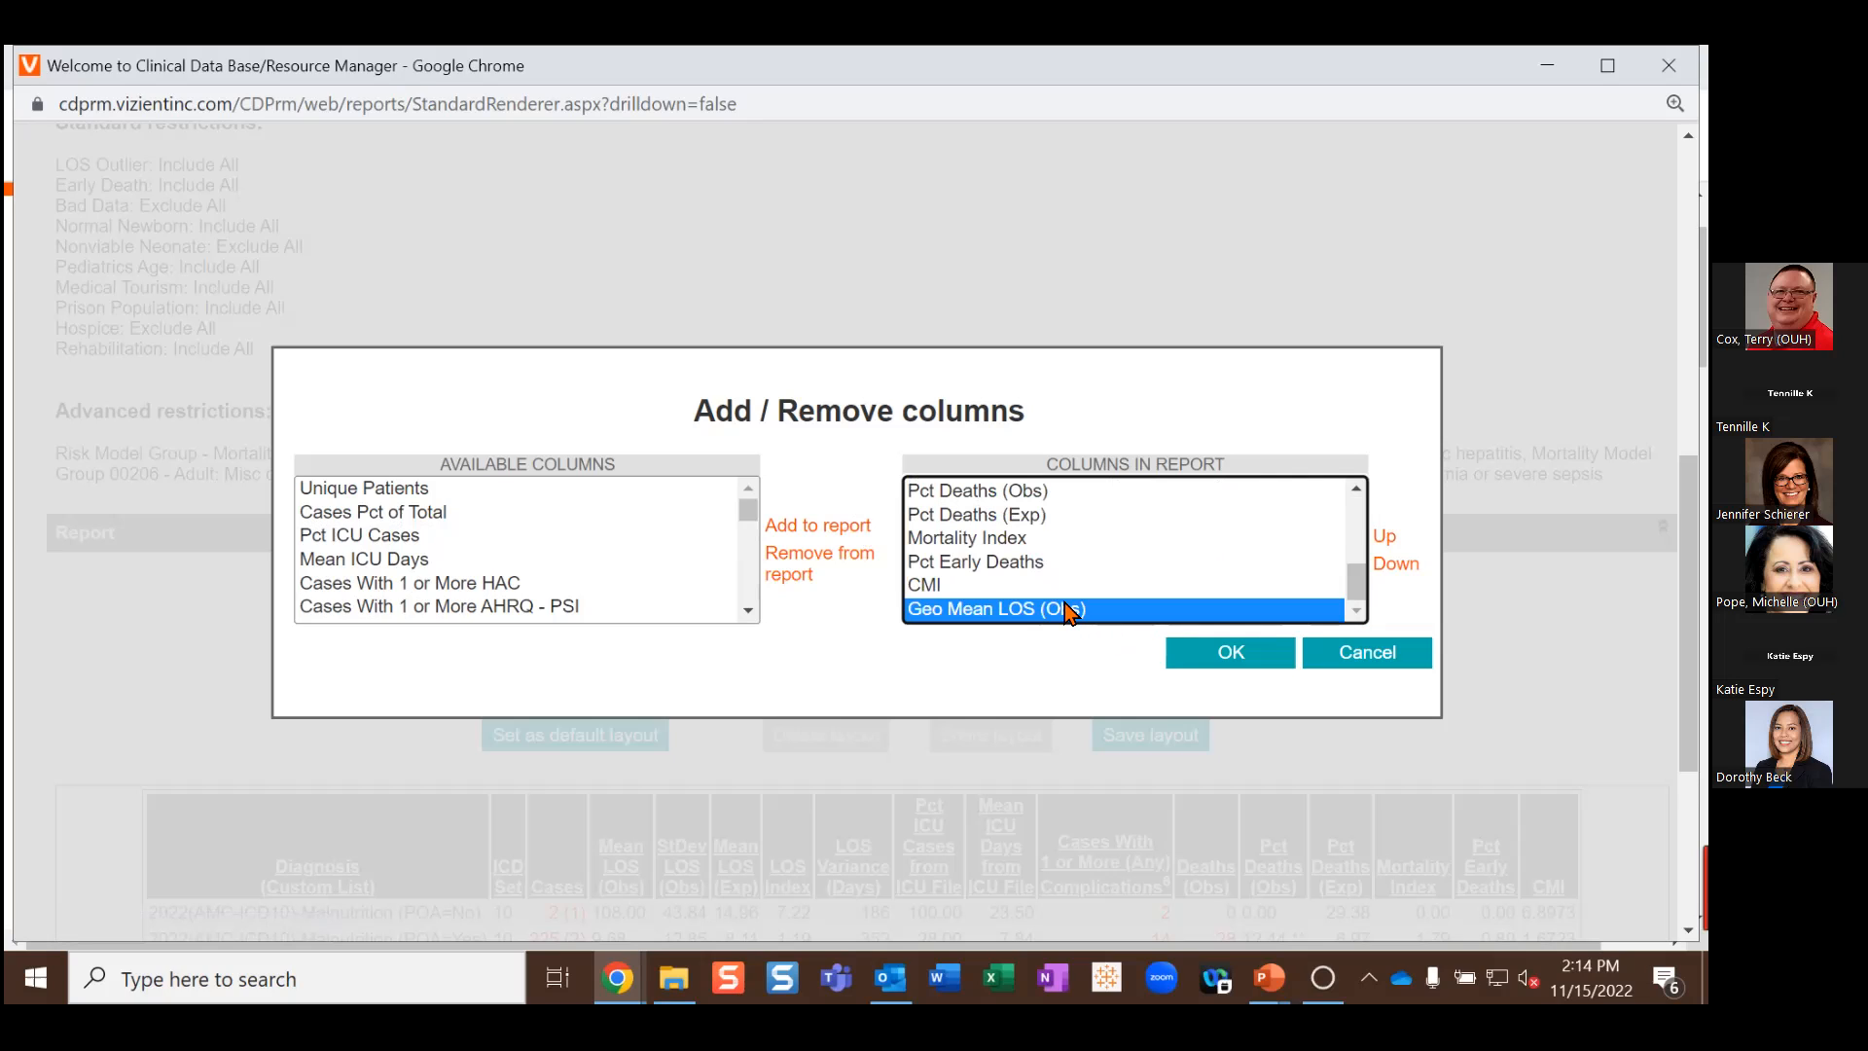
{"action": "left_click", "coordinate": [1384, 538]}
{"action": "left_click", "coordinate": [1384, 538]}
{"action": "left_click", "coordinate": [1385, 538]}
{"action": "left_click", "coordinate": [1384, 538]}
{"action": "left_click", "coordinate": [1384, 538]}
{"action": "left_click", "coordinate": [1384, 538]}
{"action": "left_click", "coordinate": [1384, 538]}
{"action": "left_click", "coordinate": [1384, 538]}
{"action": "left_click", "coordinate": [1384, 538]}
{"action": "left_click", "coordinate": [1384, 538]}
{"action": "left_click", "coordinate": [1386, 537]}
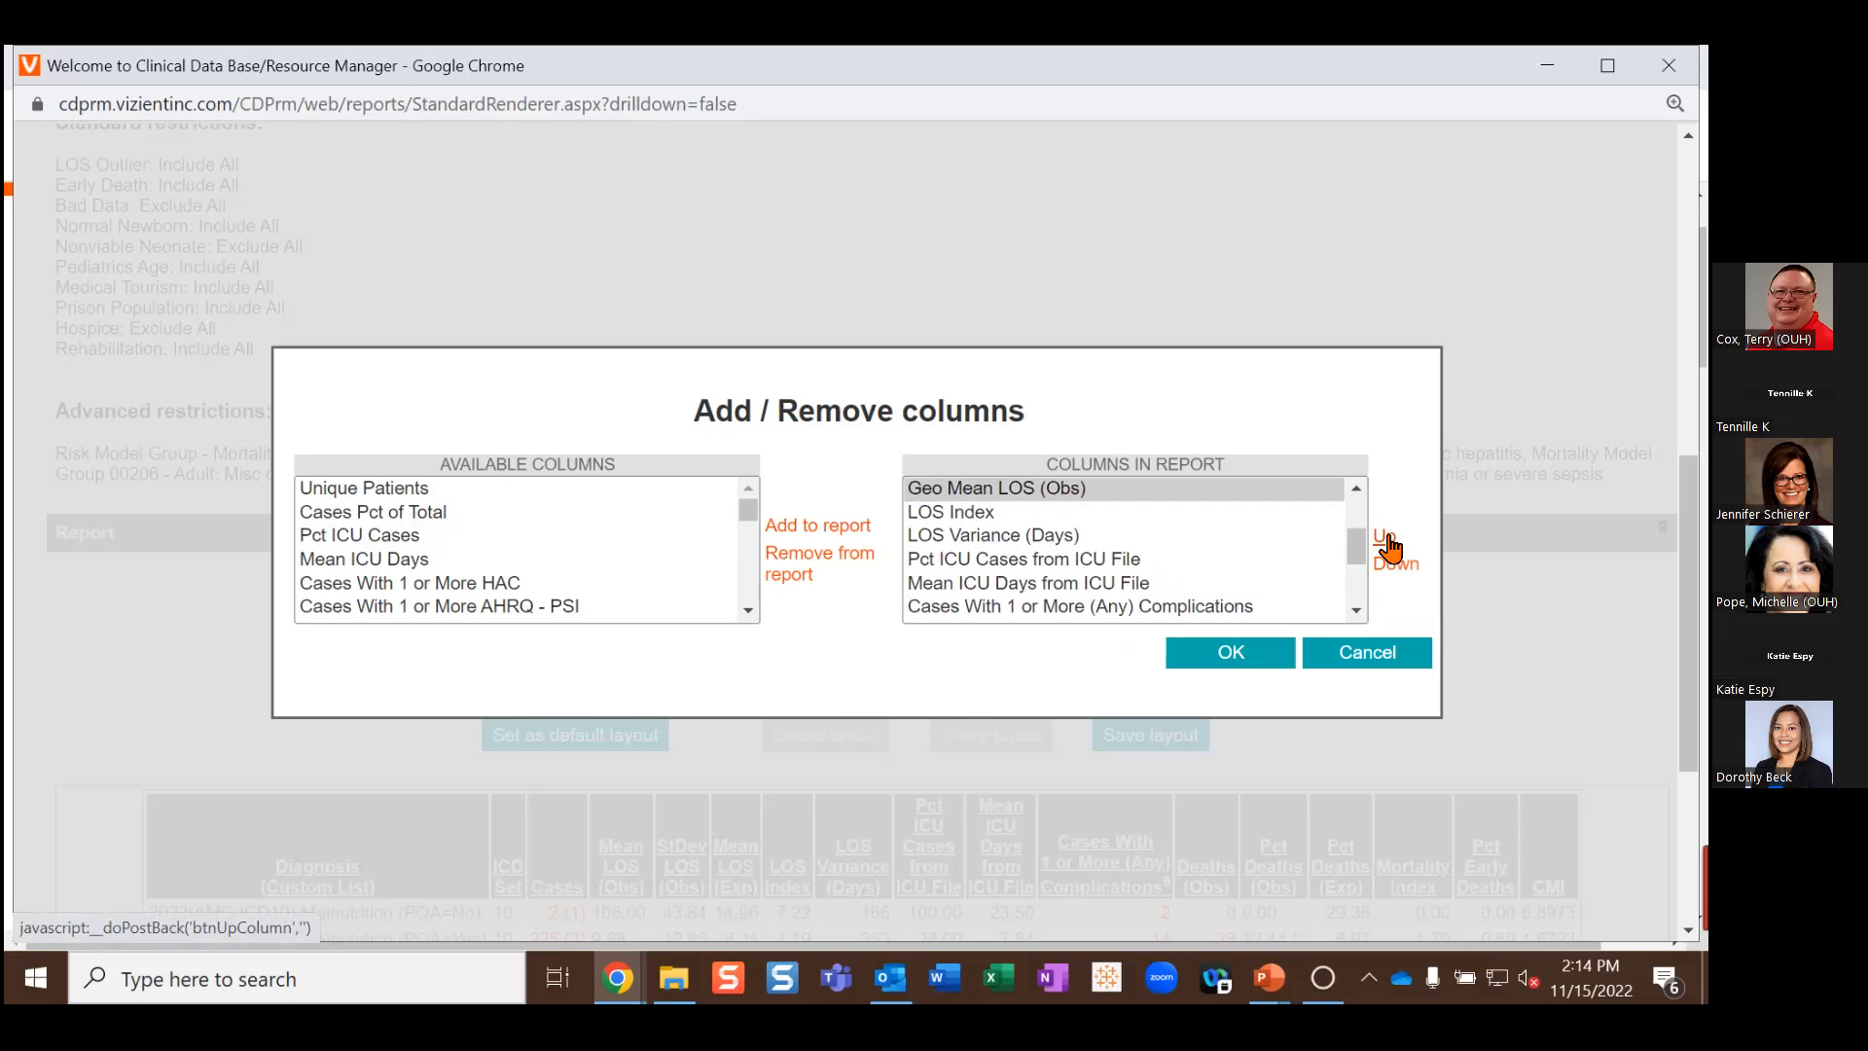
{"action": "left_click", "coordinate": [1384, 538]}
{"action": "left_click", "coordinate": [1384, 538]}
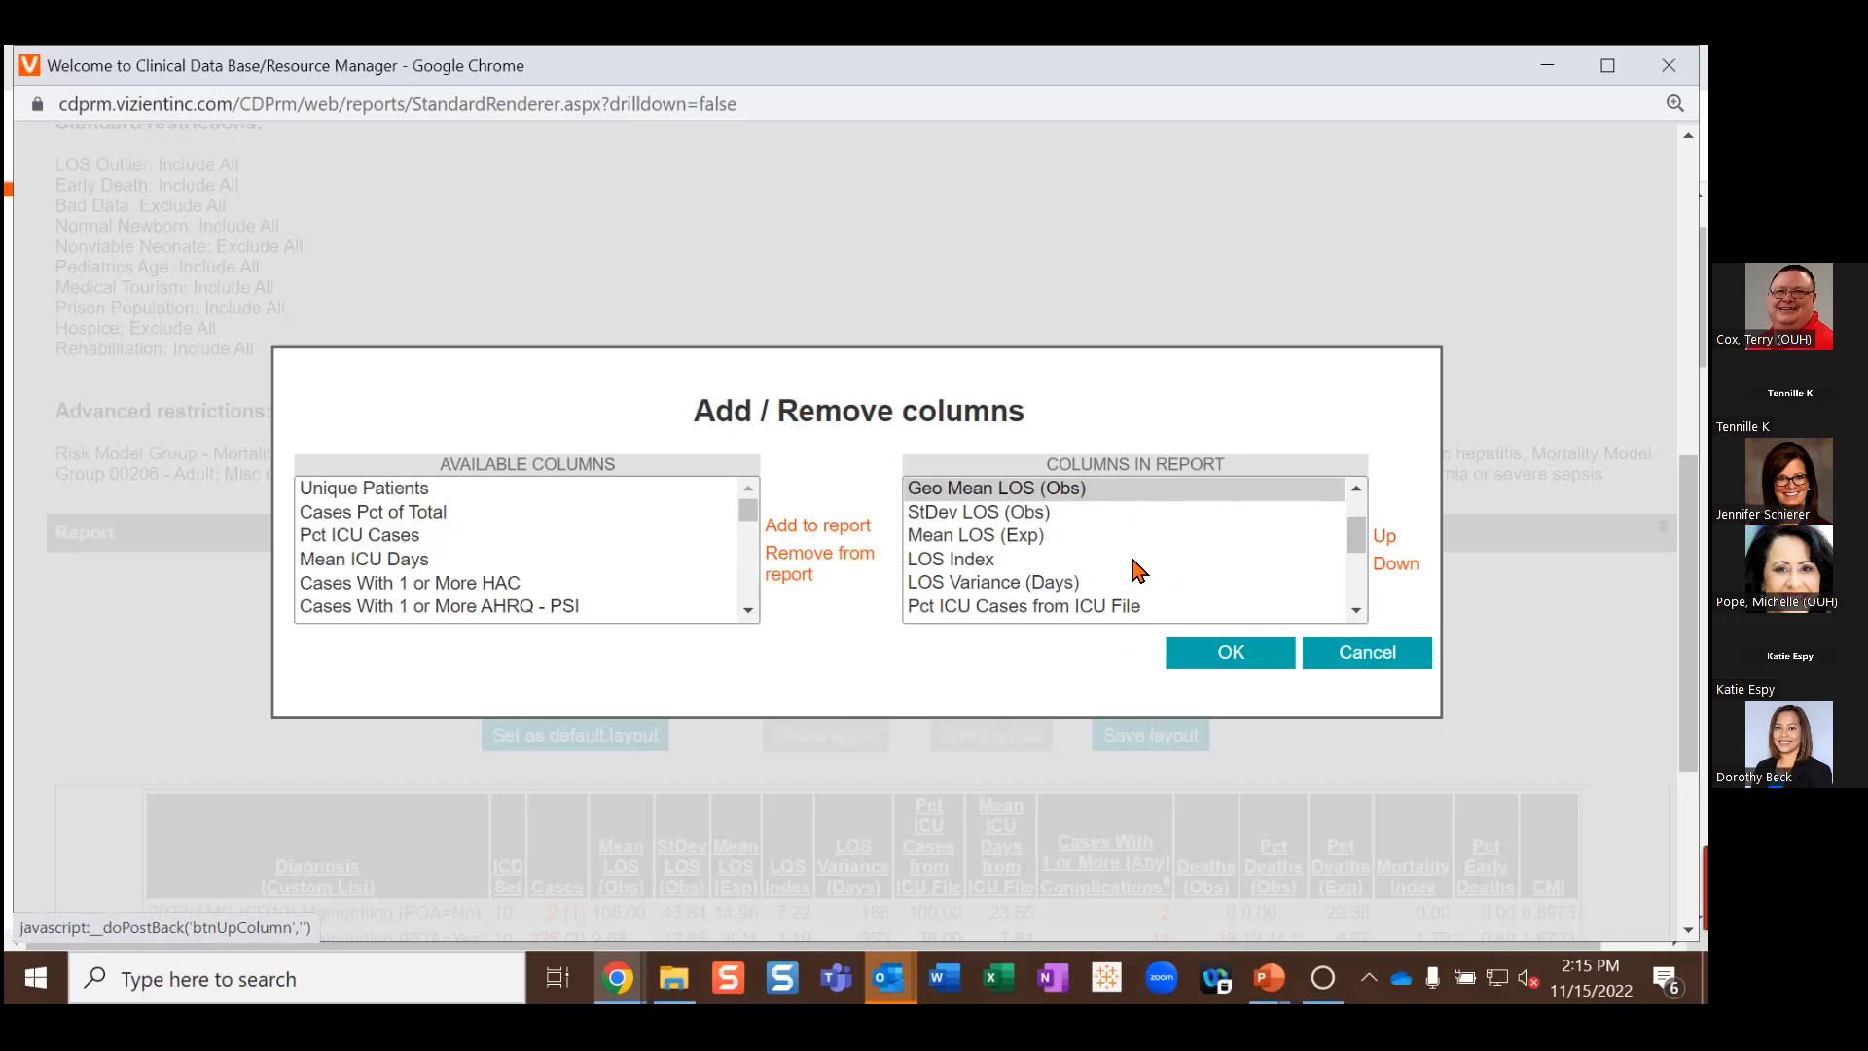
{"action": "left_click", "coordinate": [1215, 649]}
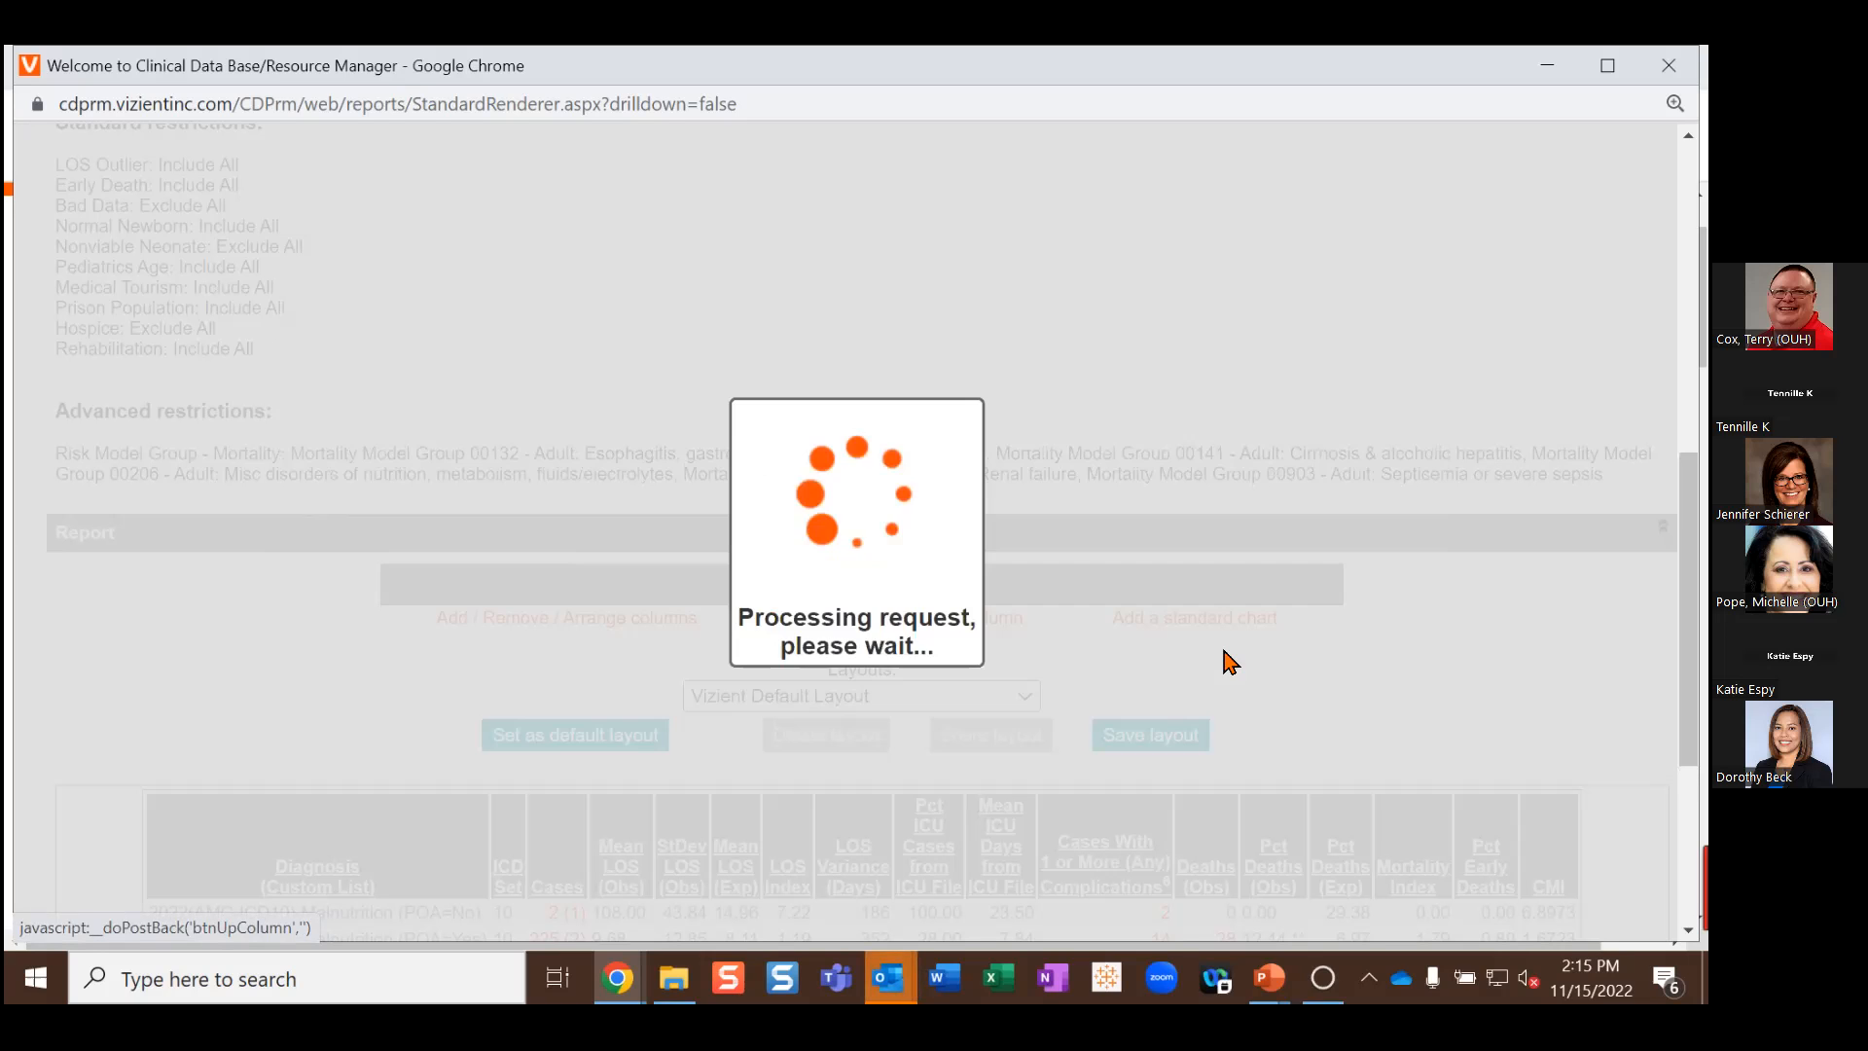
{"action": "scroll", "coordinate": [1211, 649], "scroll_direction": "down", "scroll_amount": 3}
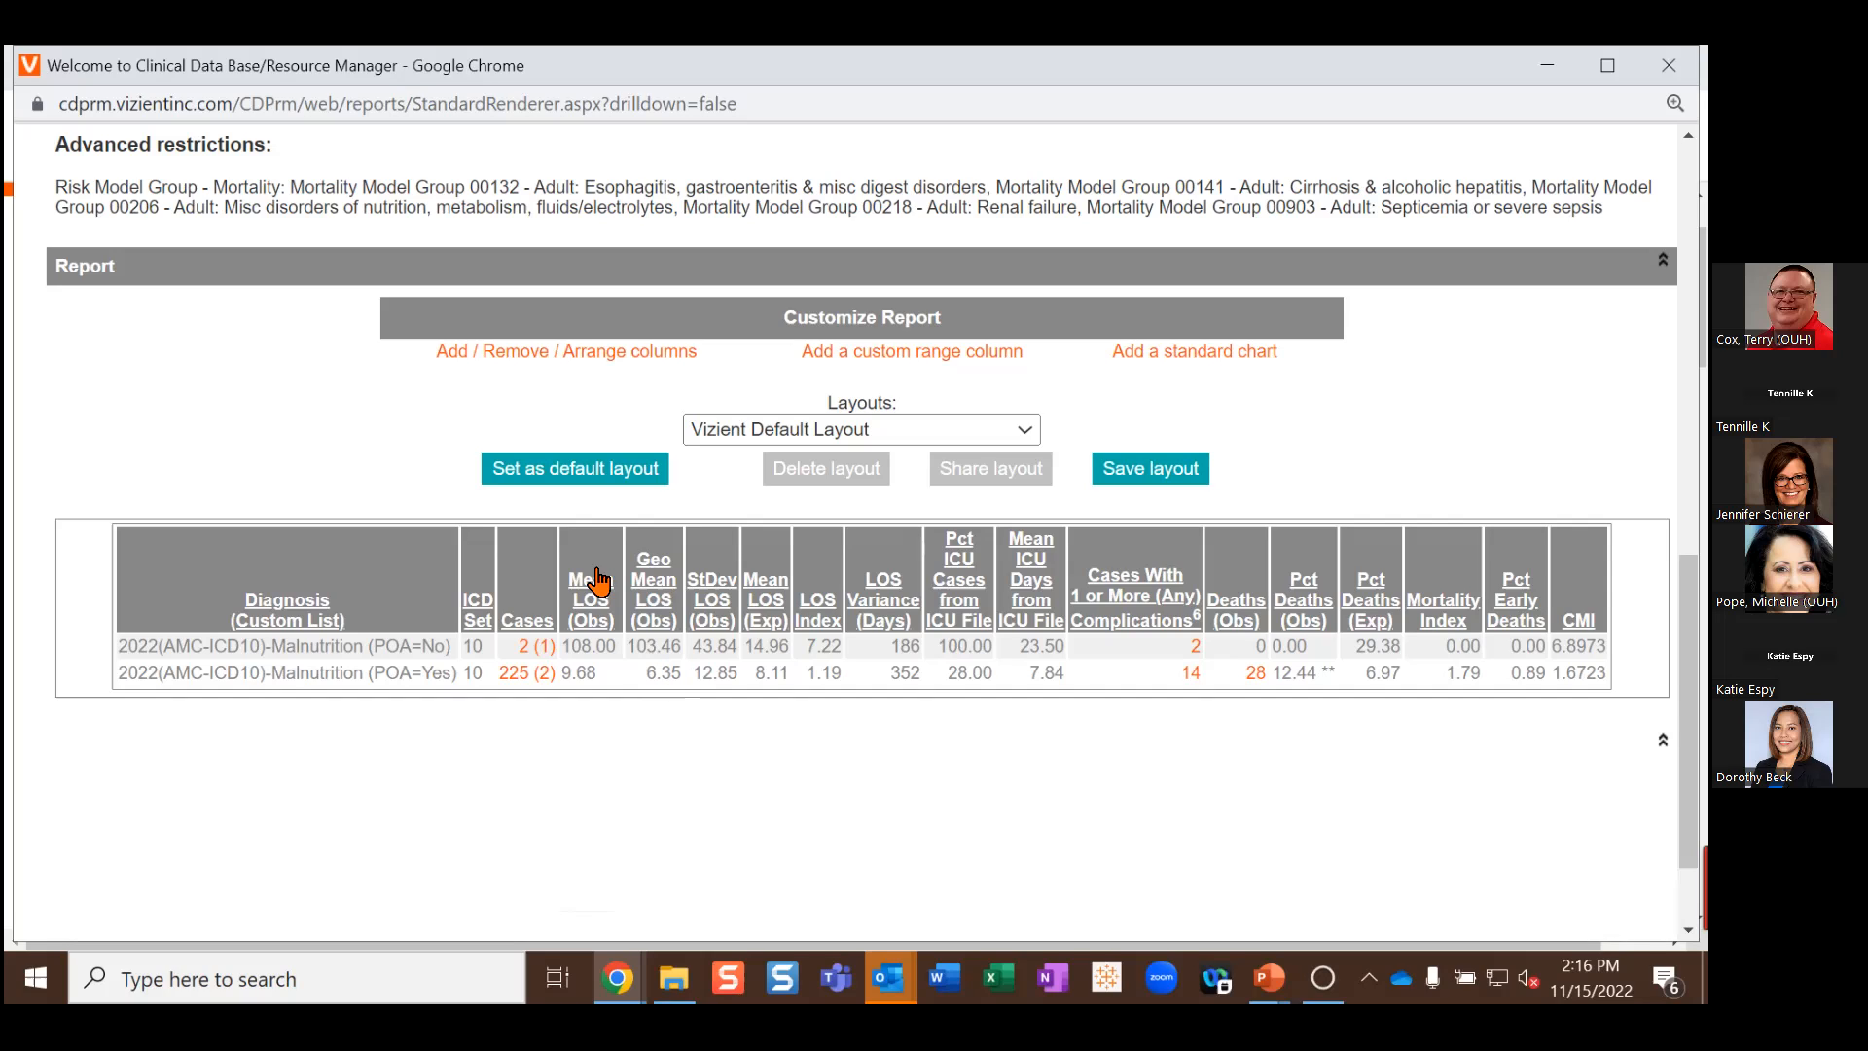
Step: Add Mean Total Cost (Obs), Mean Direct Cost (Exp) and Direct Cost Index after CMI
{"action": "left_click", "coordinate": [573, 352]}
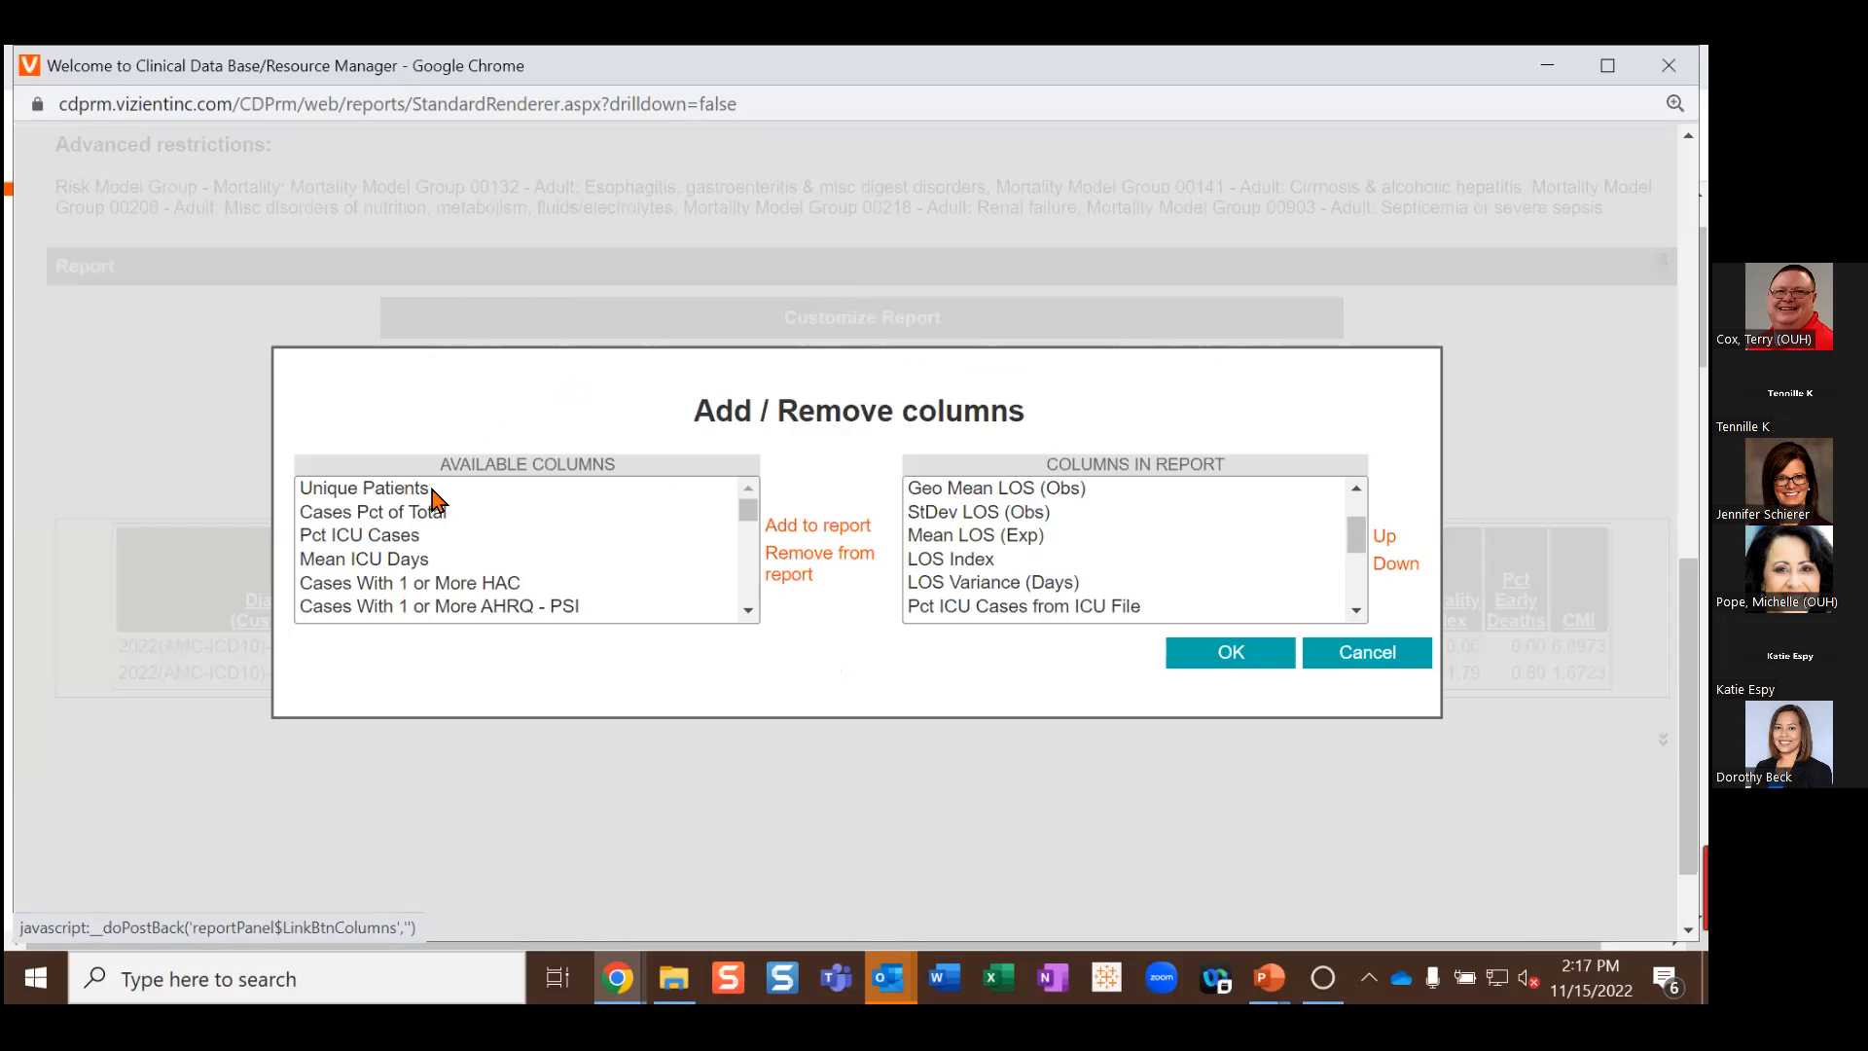
{"action": "scroll", "coordinate": [435, 501], "scroll_direction": "down", "scroll_amount": 2}
{"action": "scroll", "coordinate": [435, 501], "scroll_direction": "down", "scroll_amount": 1}
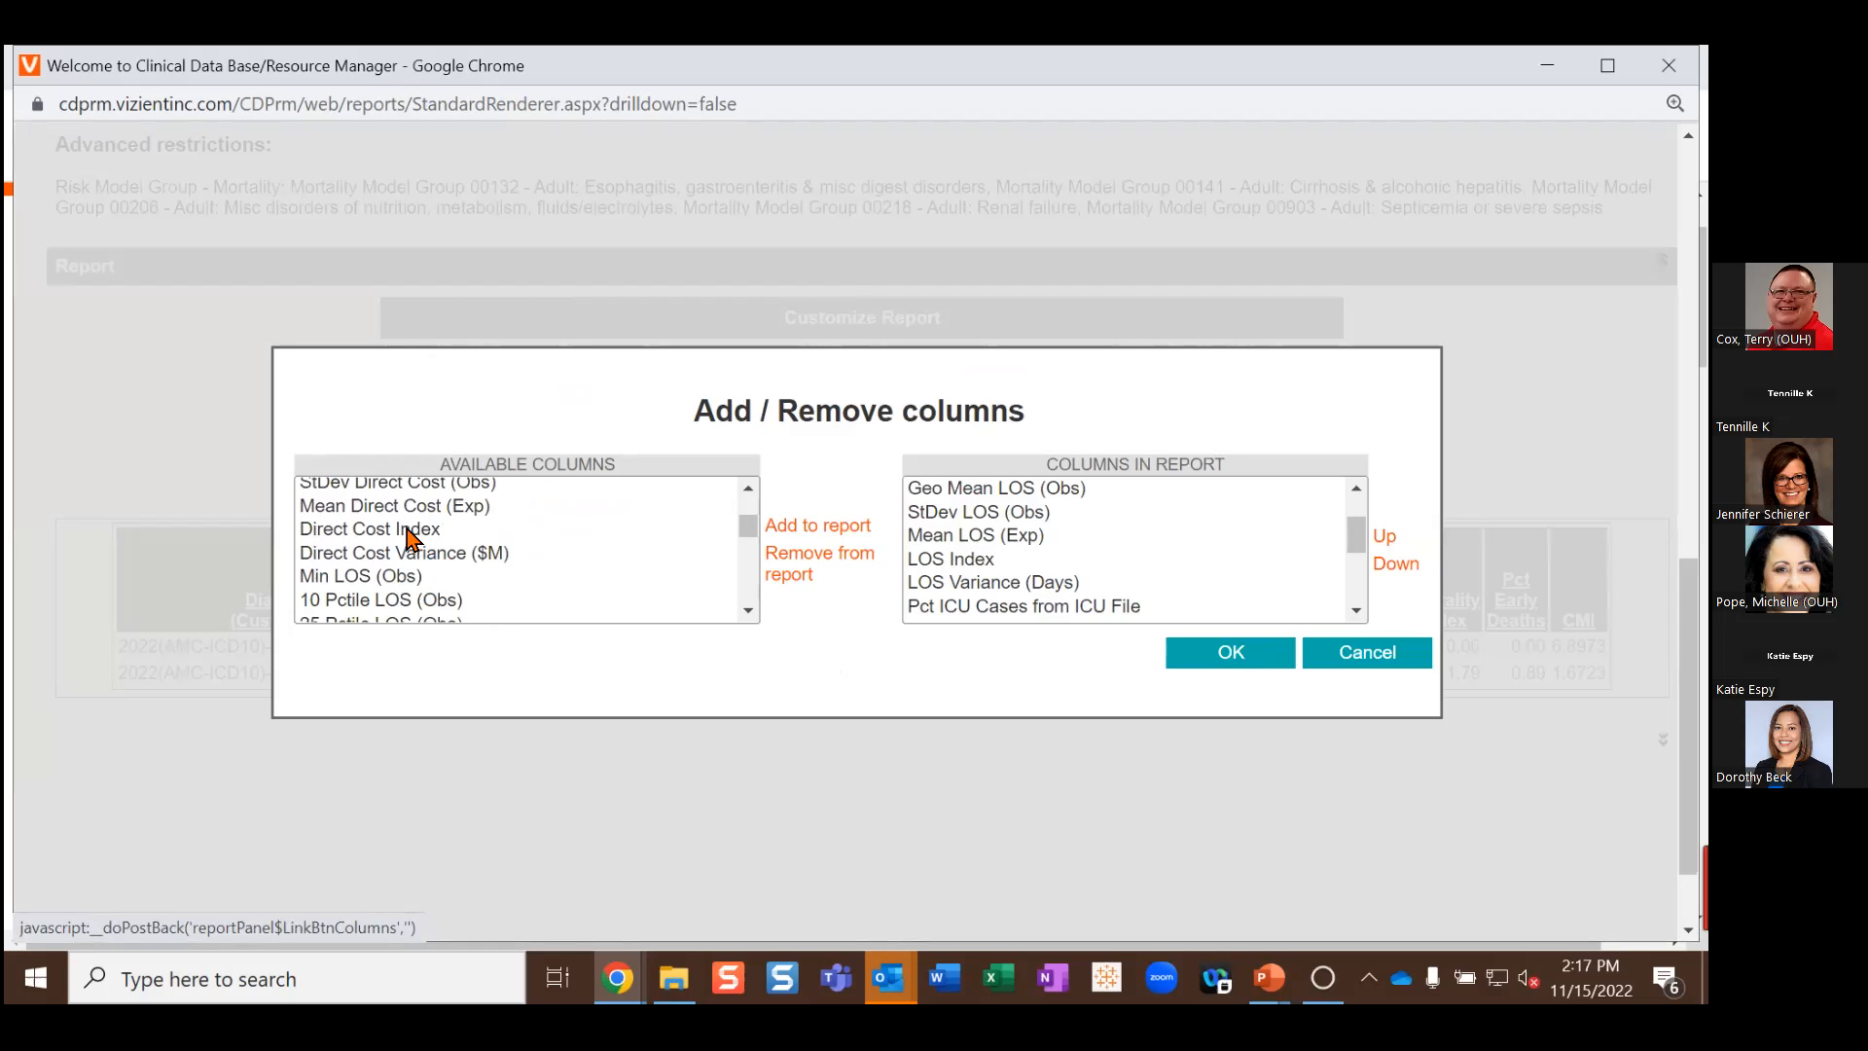
{"action": "scroll", "coordinate": [413, 530], "scroll_direction": "up", "scroll_amount": 1}
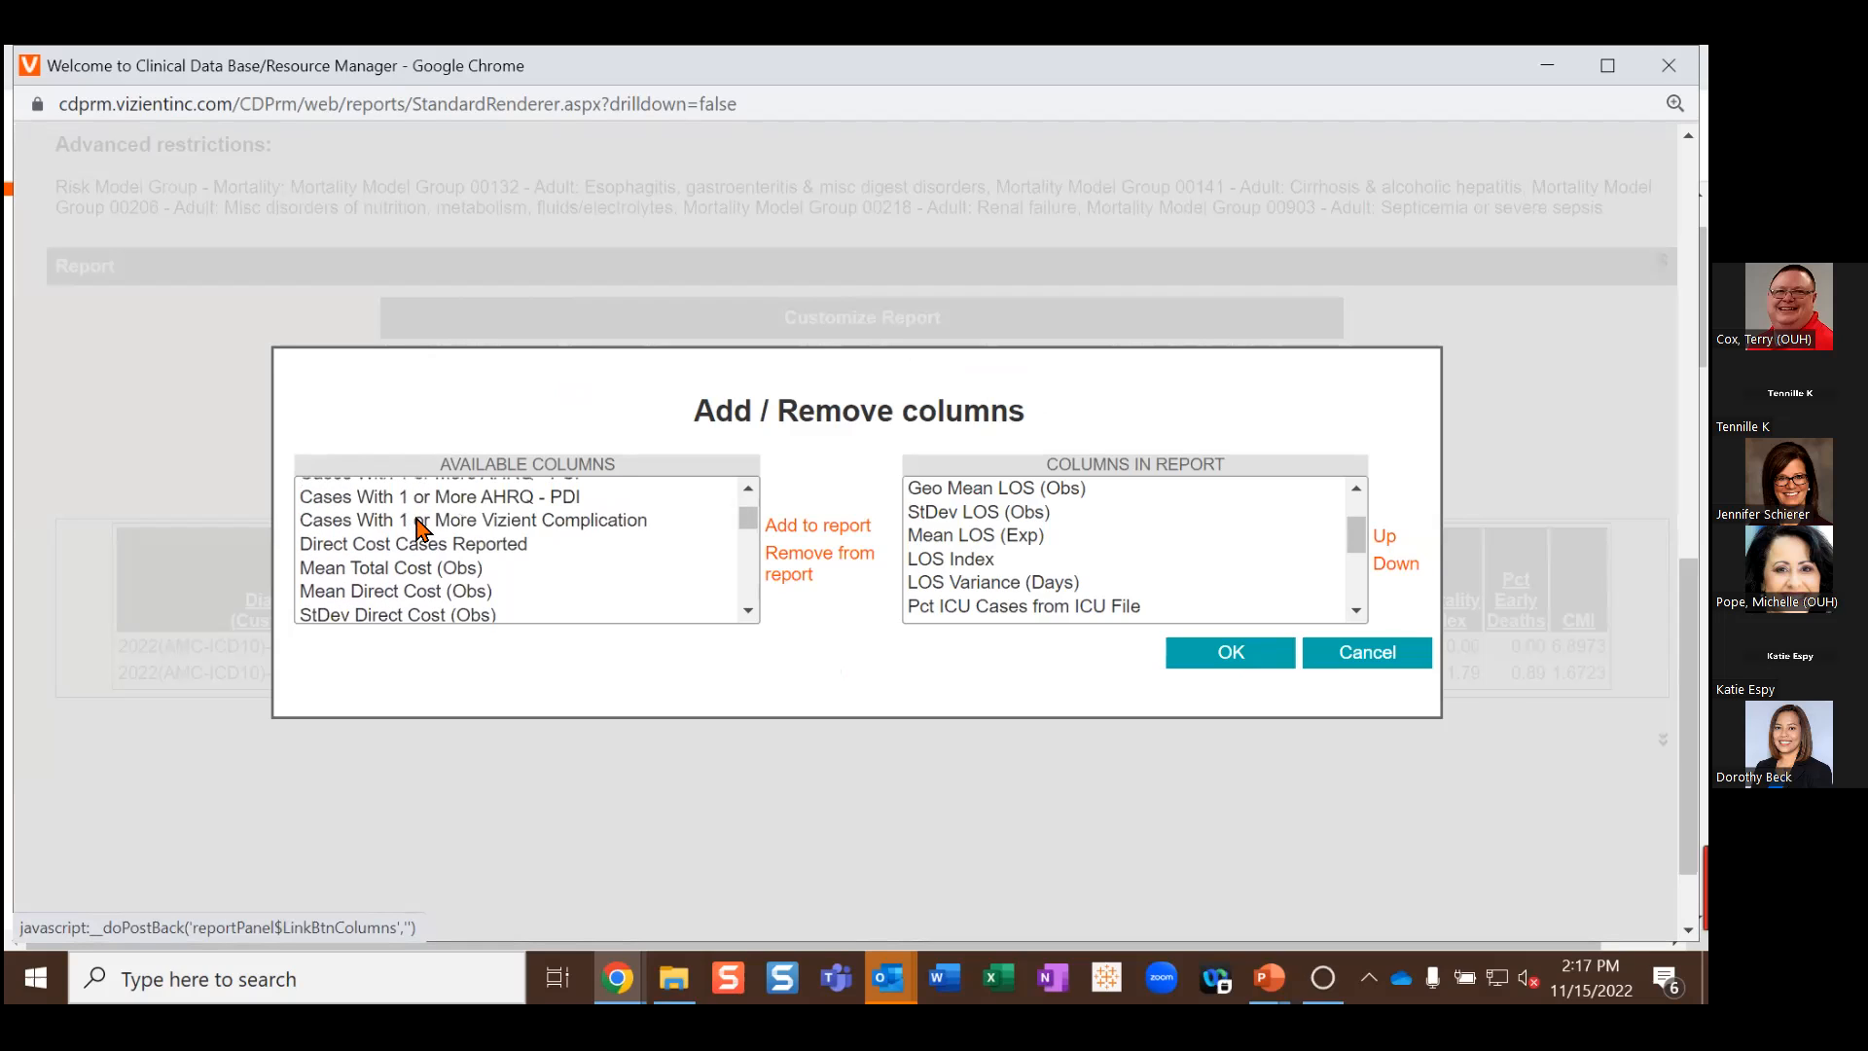
{"action": "left_click", "coordinate": [417, 591]}
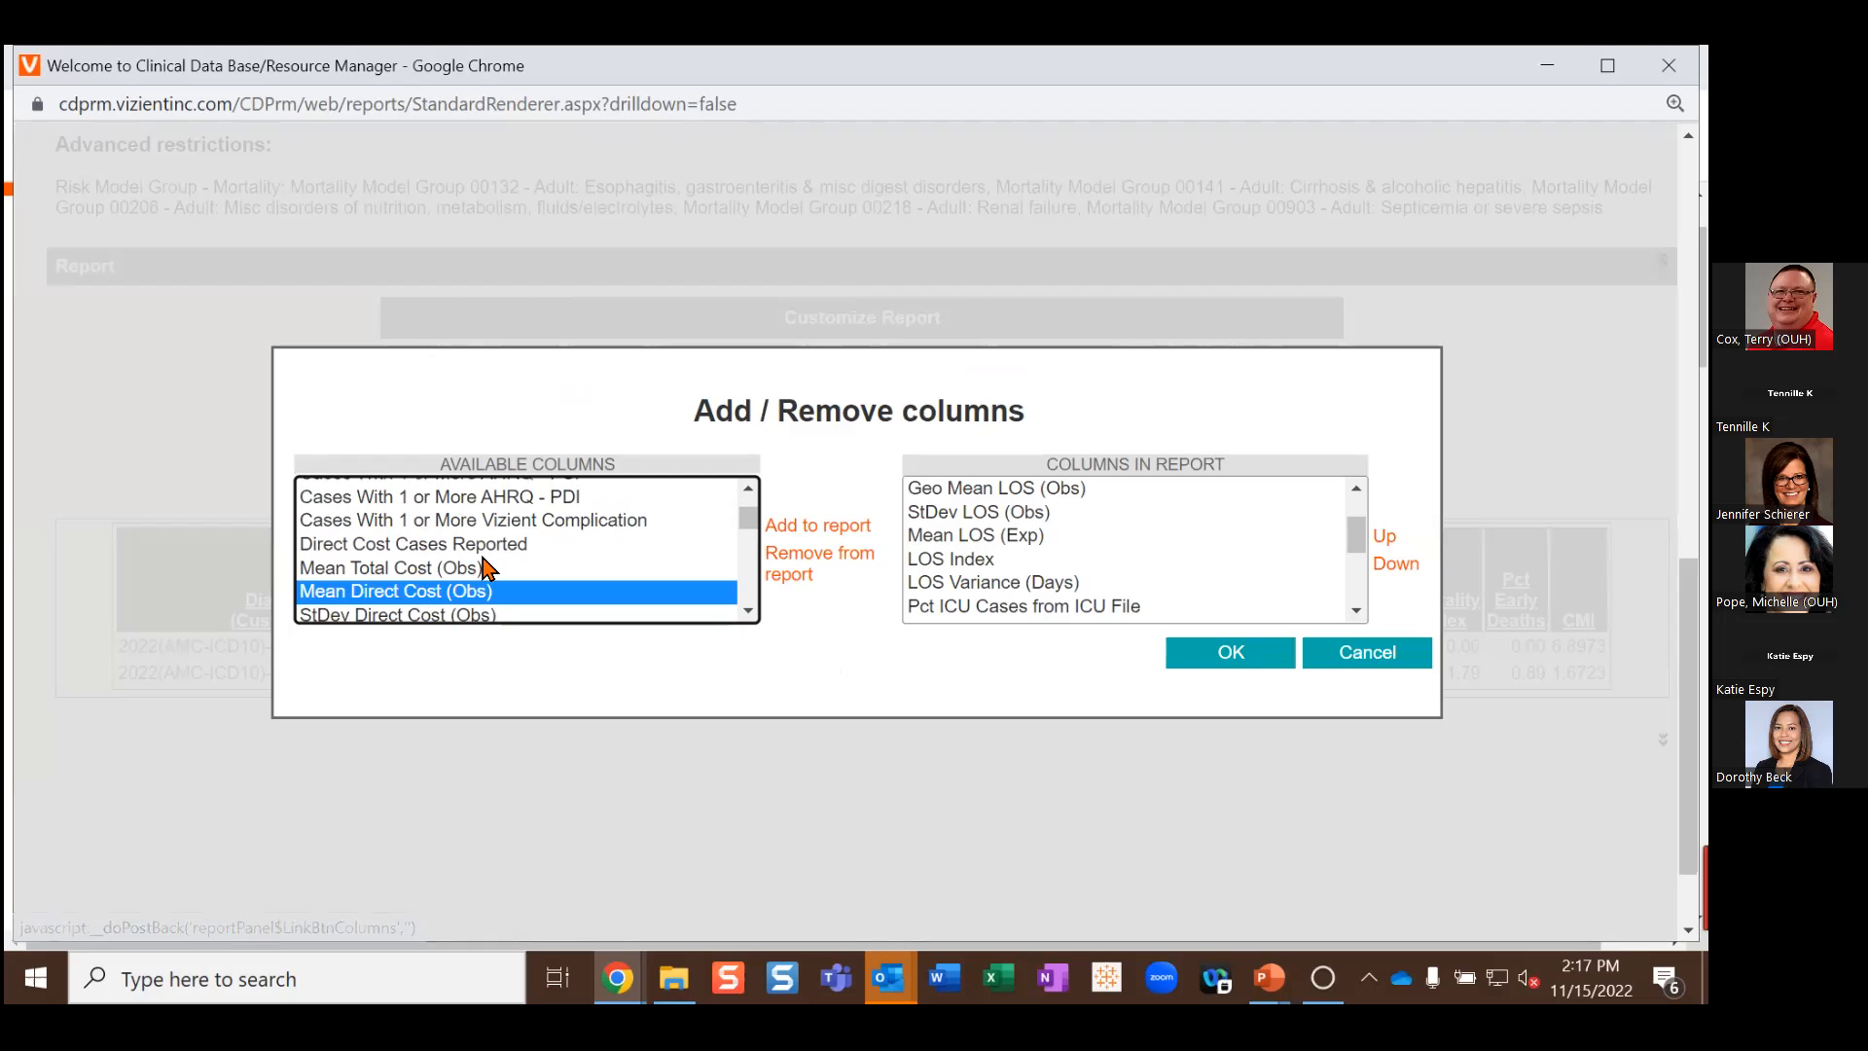
{"action": "scroll", "coordinate": [486, 562], "scroll_direction": "down", "scroll_amount": 1}
{"action": "scroll", "coordinate": [491, 565], "scroll_direction": "up", "scroll_amount": 1}
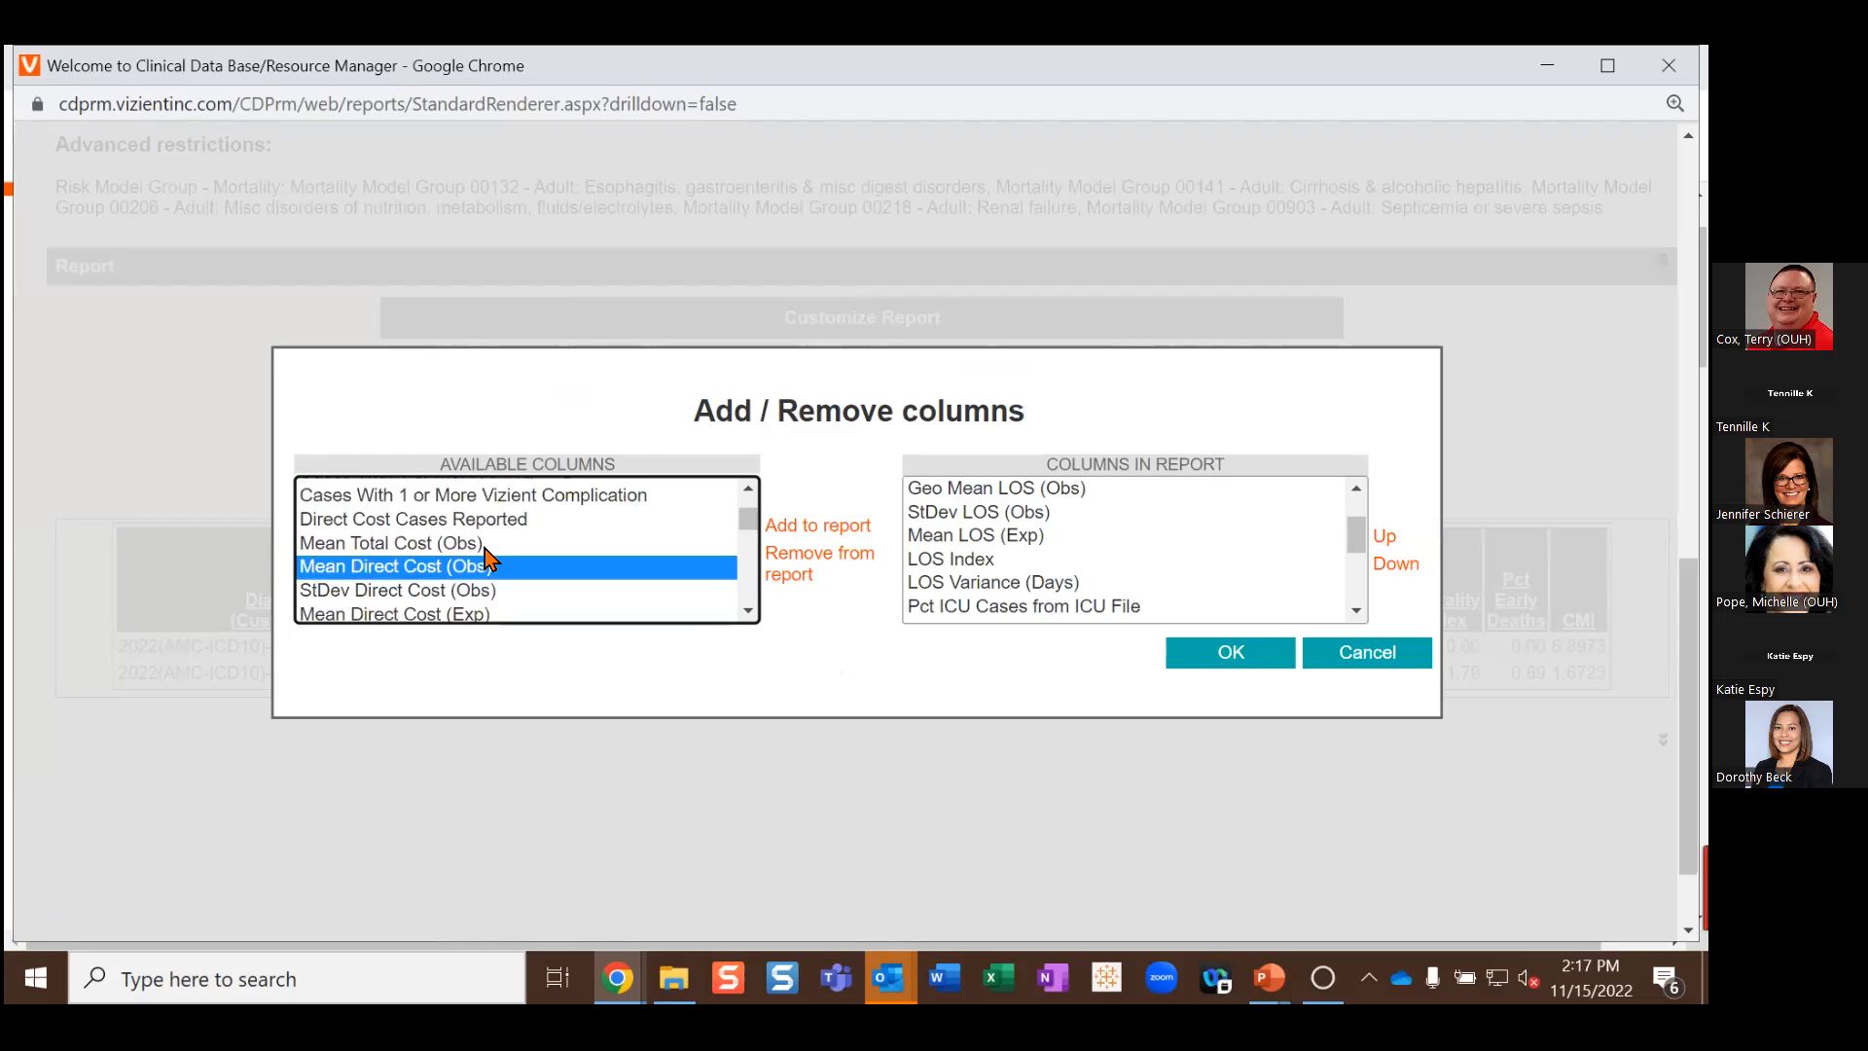
{"action": "left_click", "coordinate": [747, 611]}
{"action": "left_click", "coordinate": [747, 611]}
{"action": "left_click", "coordinate": [518, 586]}
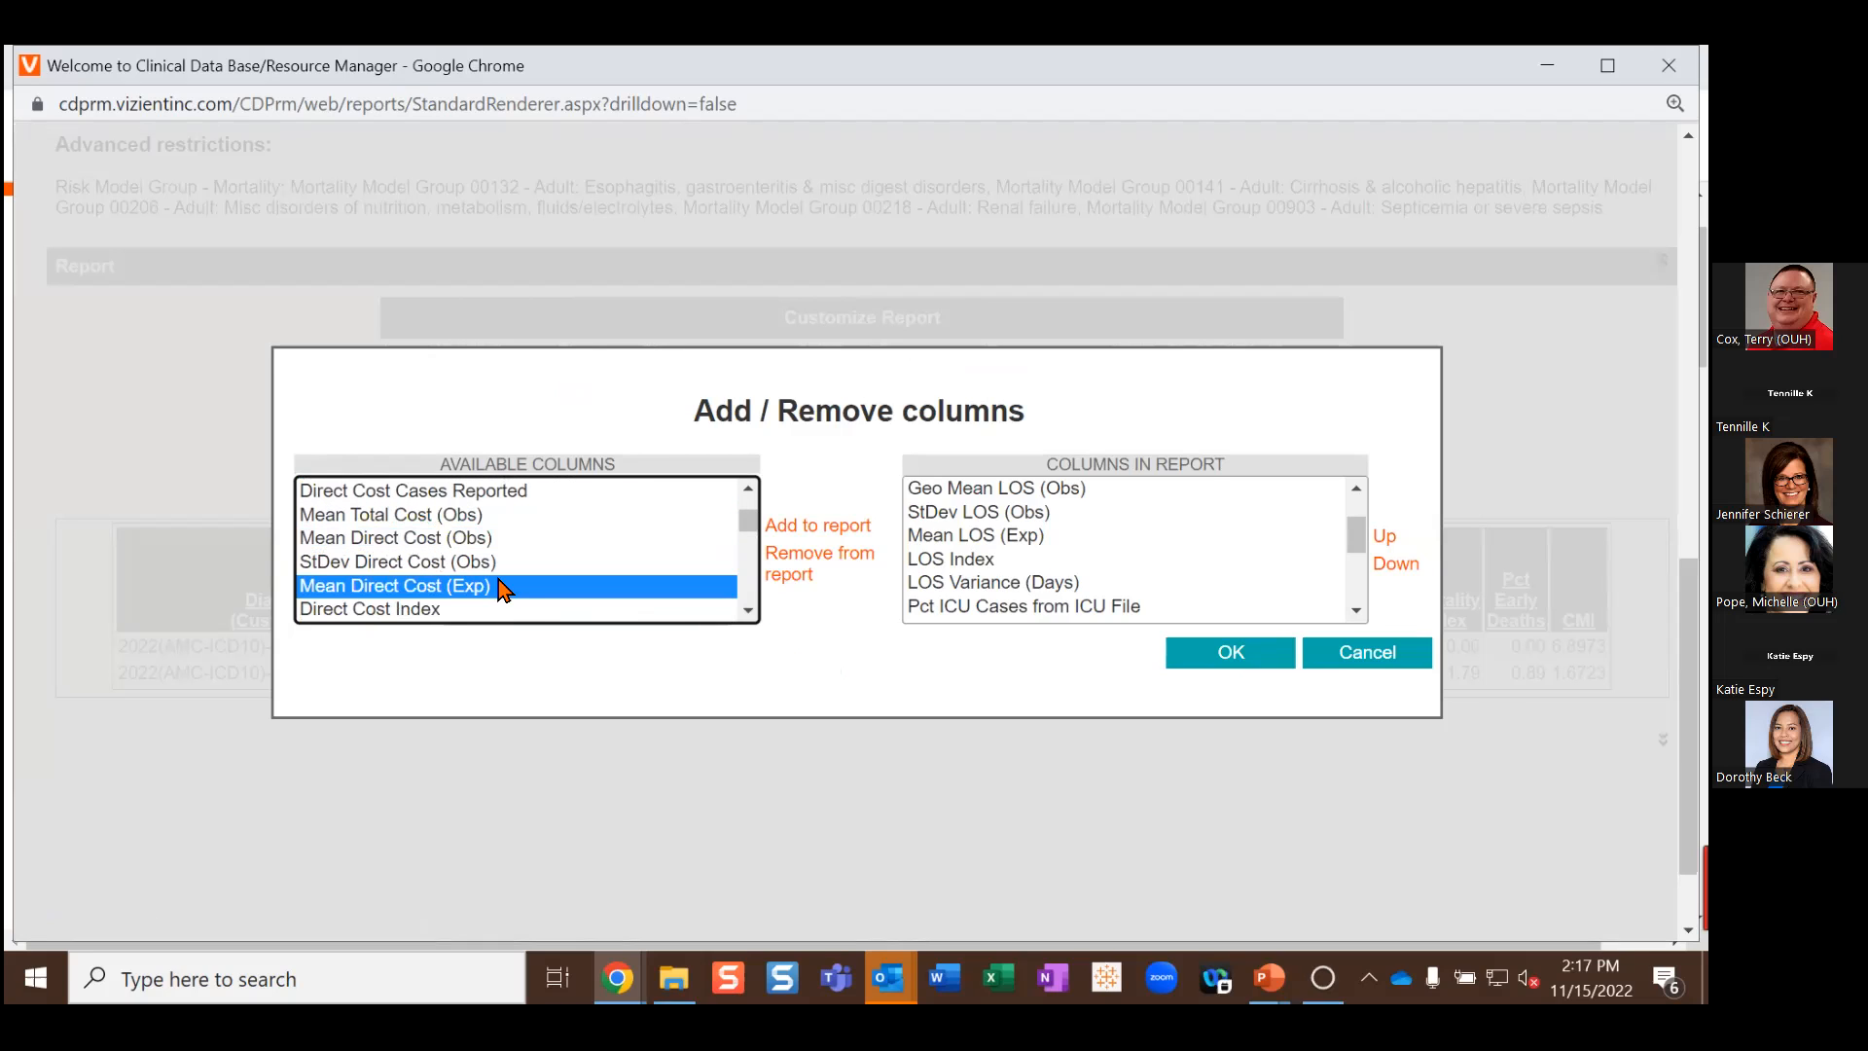
{"action": "left_click", "coordinate": [431, 613], "text": "ctrl"}
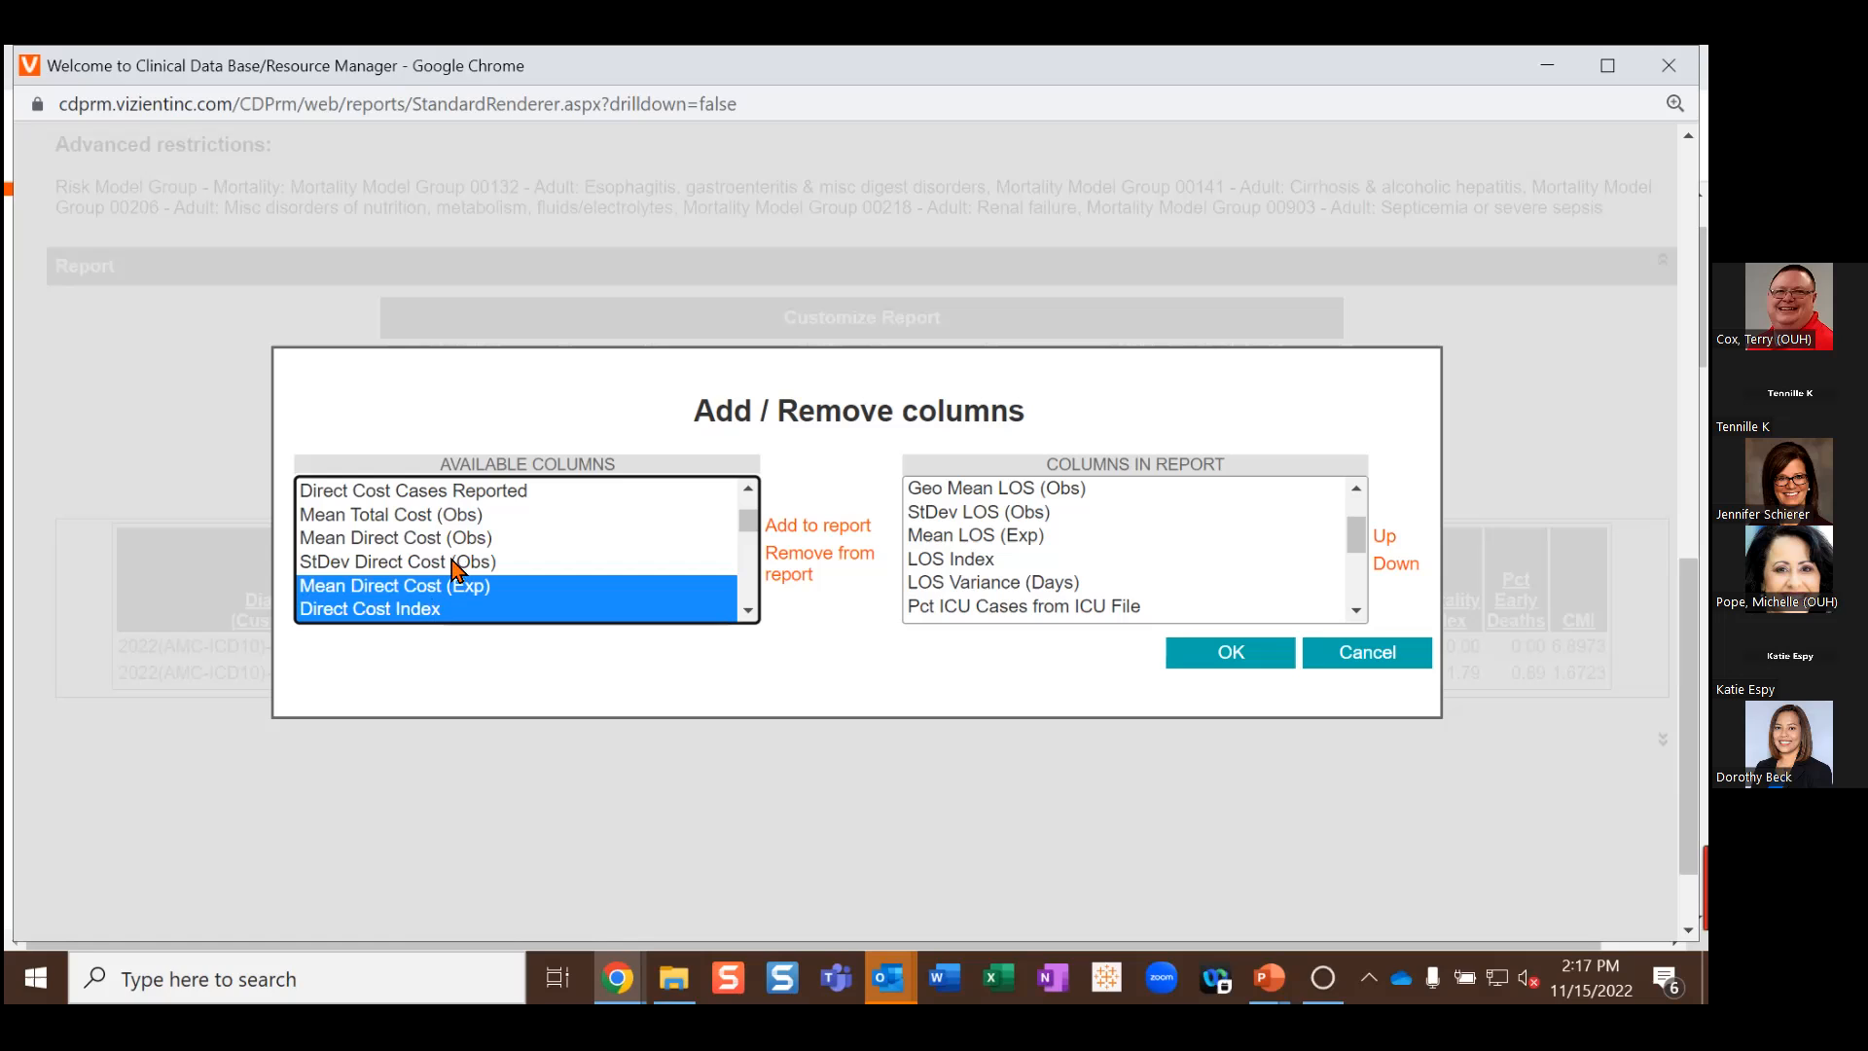
{"action": "left_click", "coordinate": [465, 516], "text": "ctrl"}
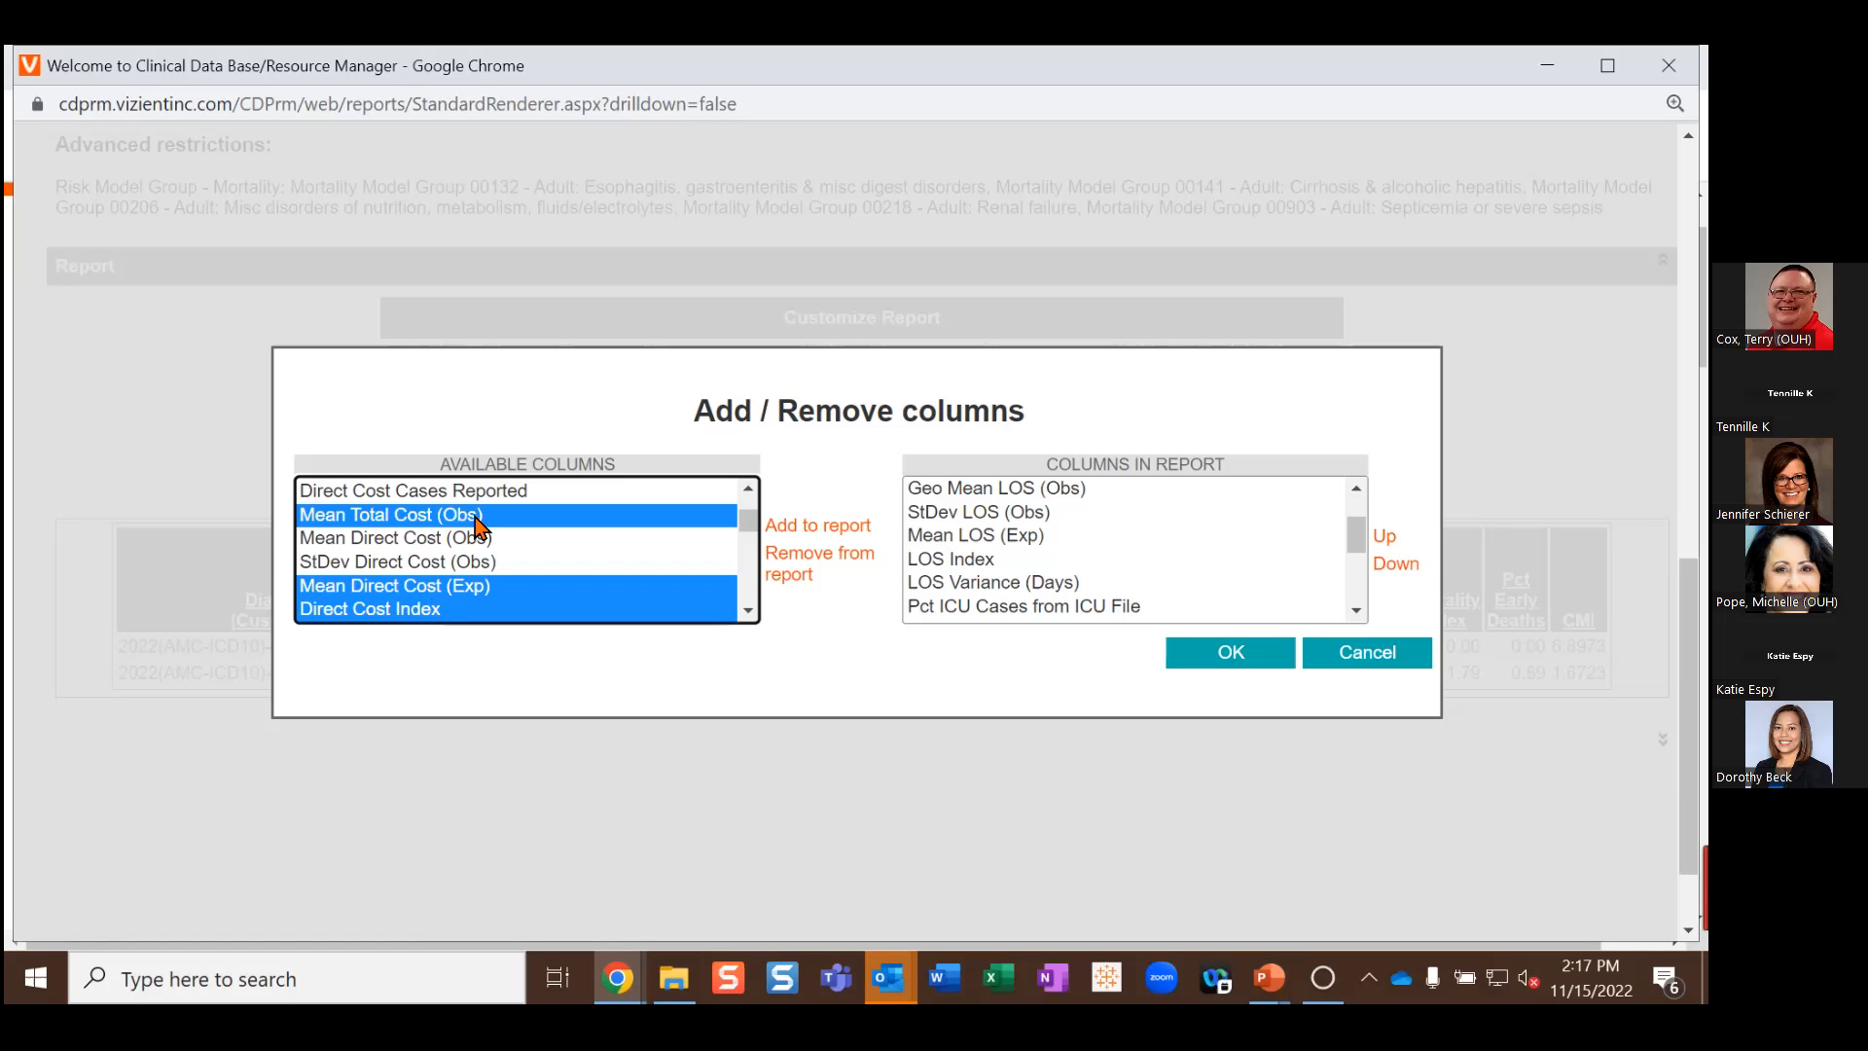
{"action": "left_click", "coordinate": [807, 526]}
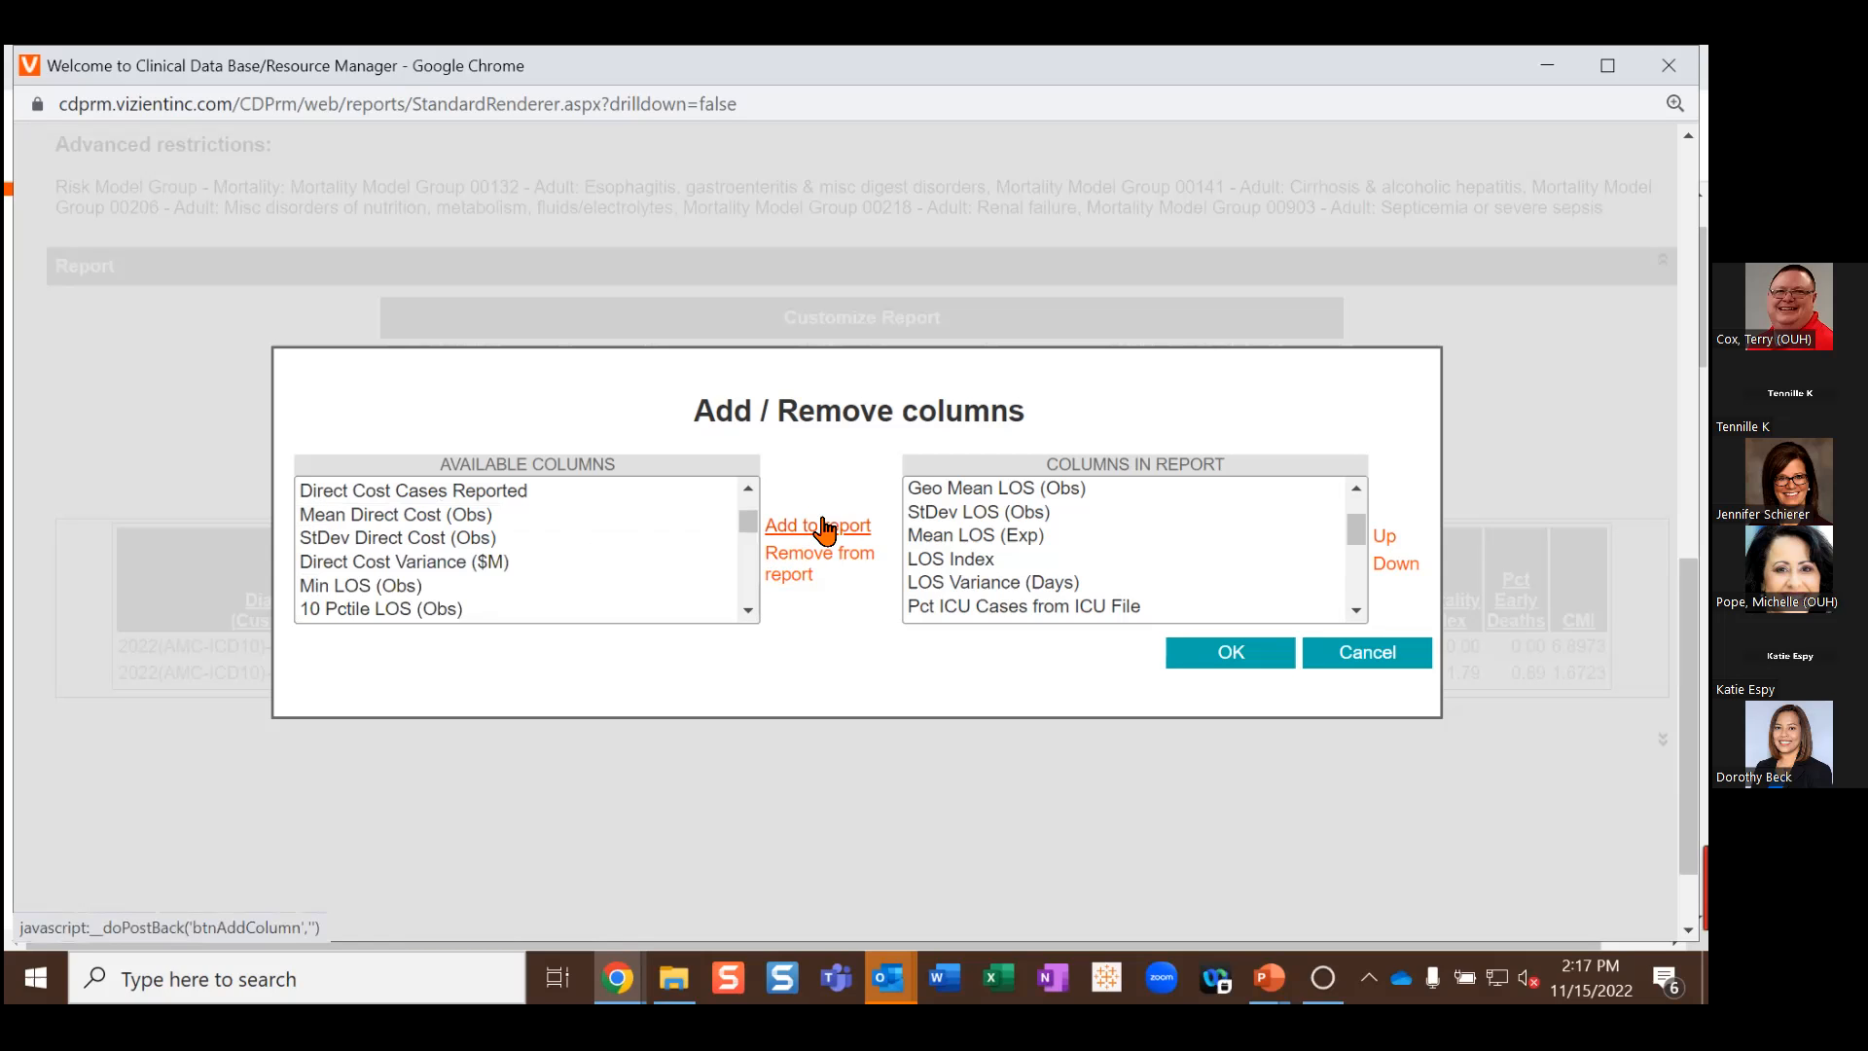
{"action": "scroll", "coordinate": [1060, 549], "scroll_direction": "down", "scroll_amount": 5}
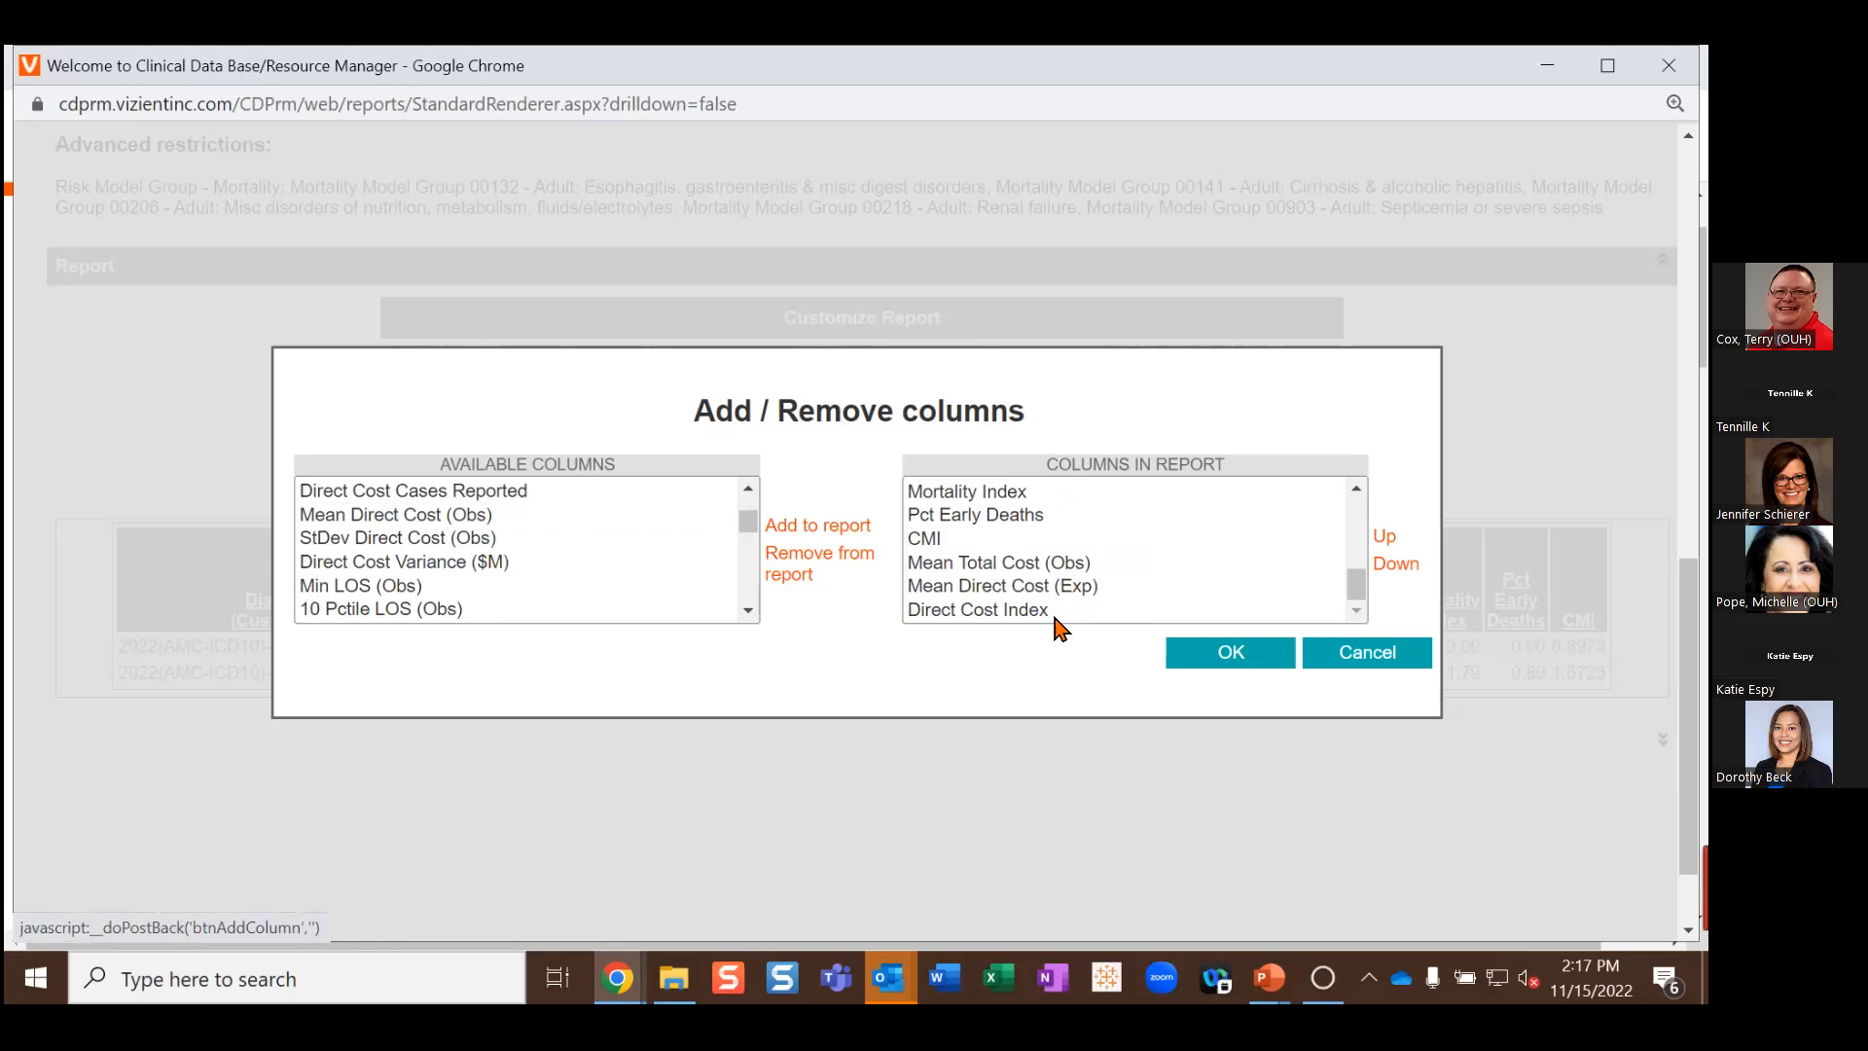
{"action": "left_click", "coordinate": [1231, 653]}
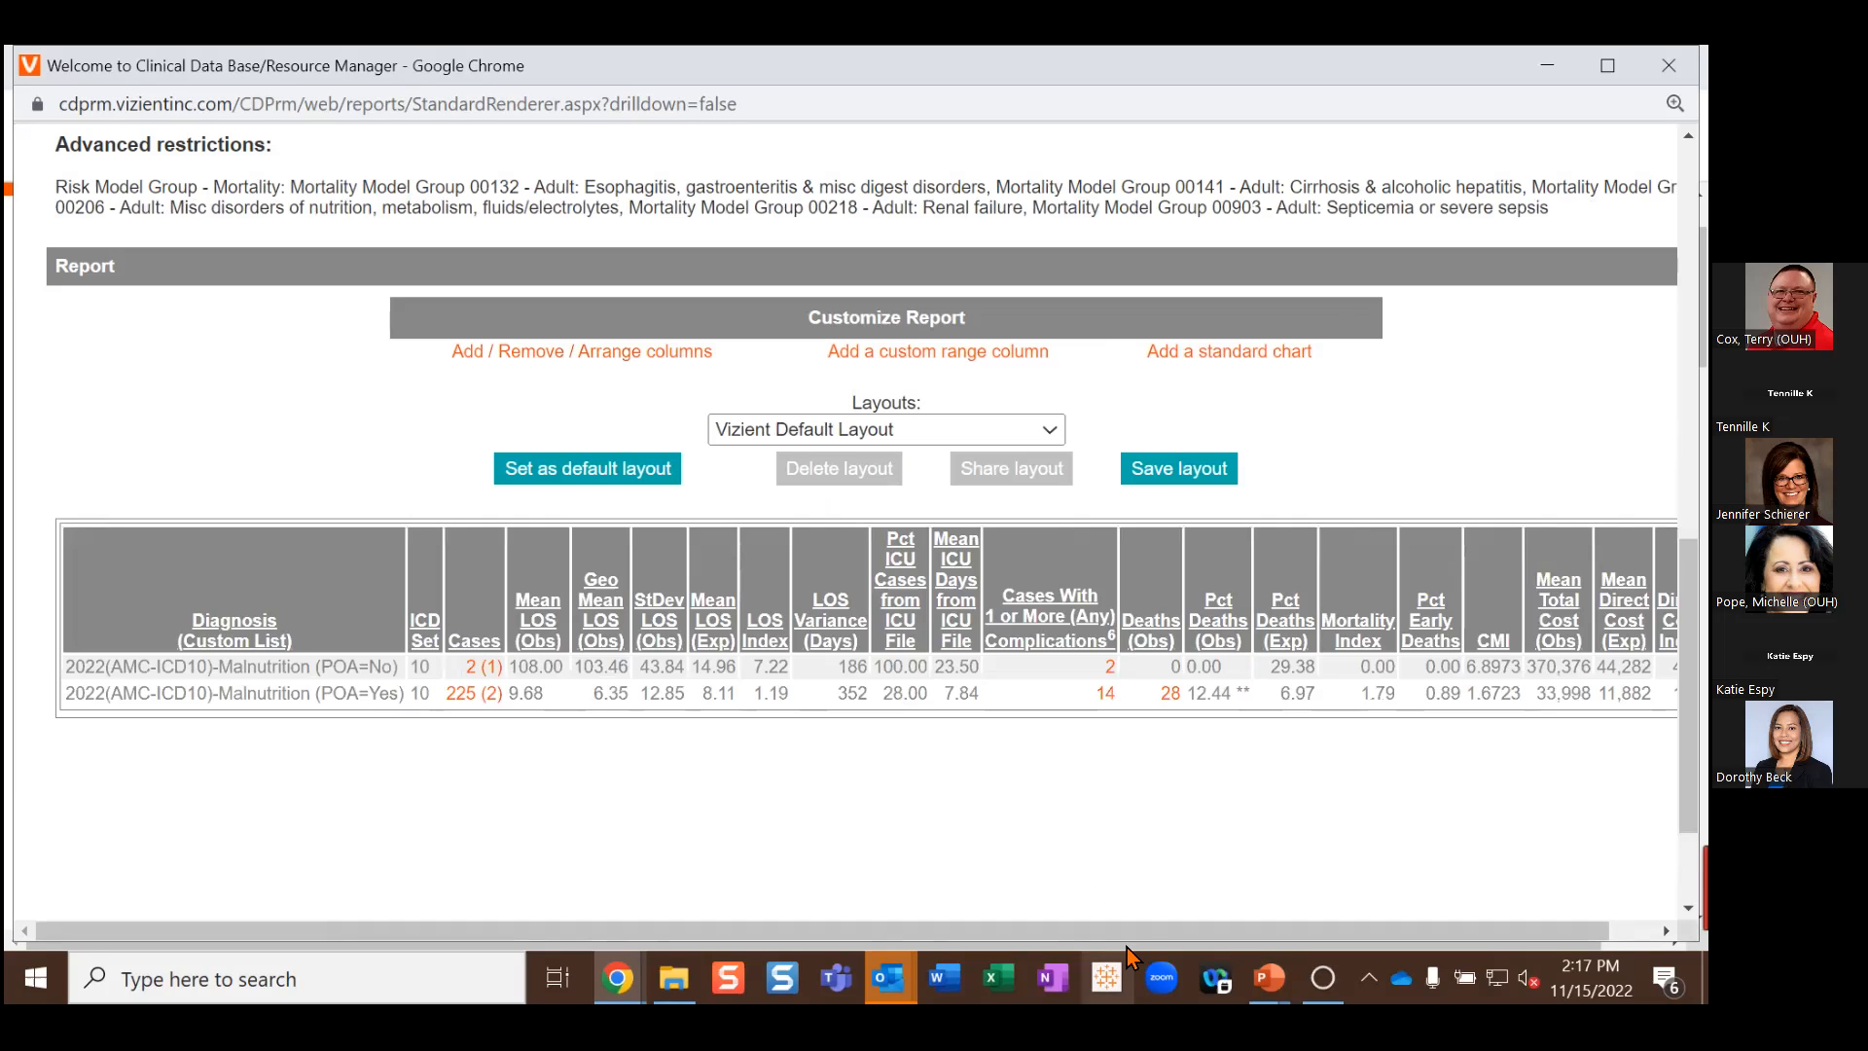
Step: Open the Save Layout dialog for the customized malnutrition report
{"action": "left_click_drag", "start_coordinate": [1180, 926], "coordinate": [1301, 930]}
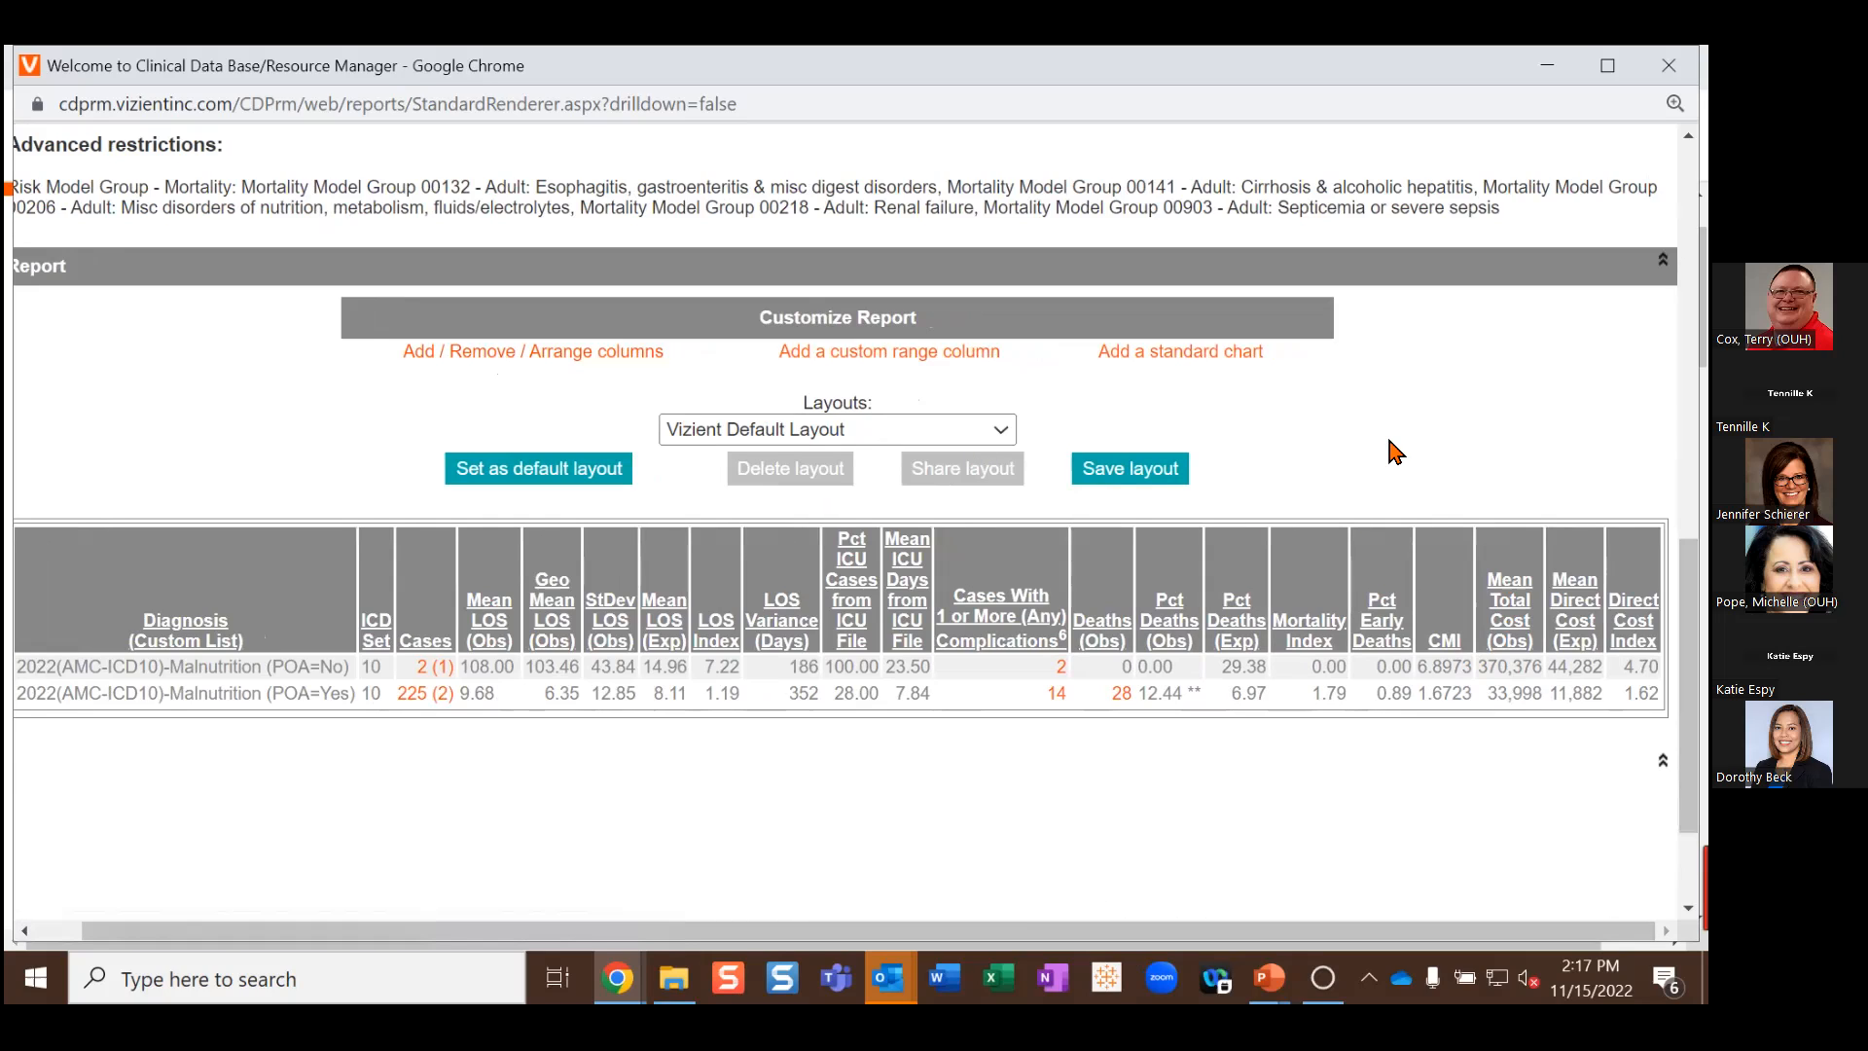
{"action": "left_click", "coordinate": [1144, 478]}
Step: Save the current report columns as layout 'OUtest' and confirm the saved alert
{"action": "left_click", "coordinate": [743, 556]}
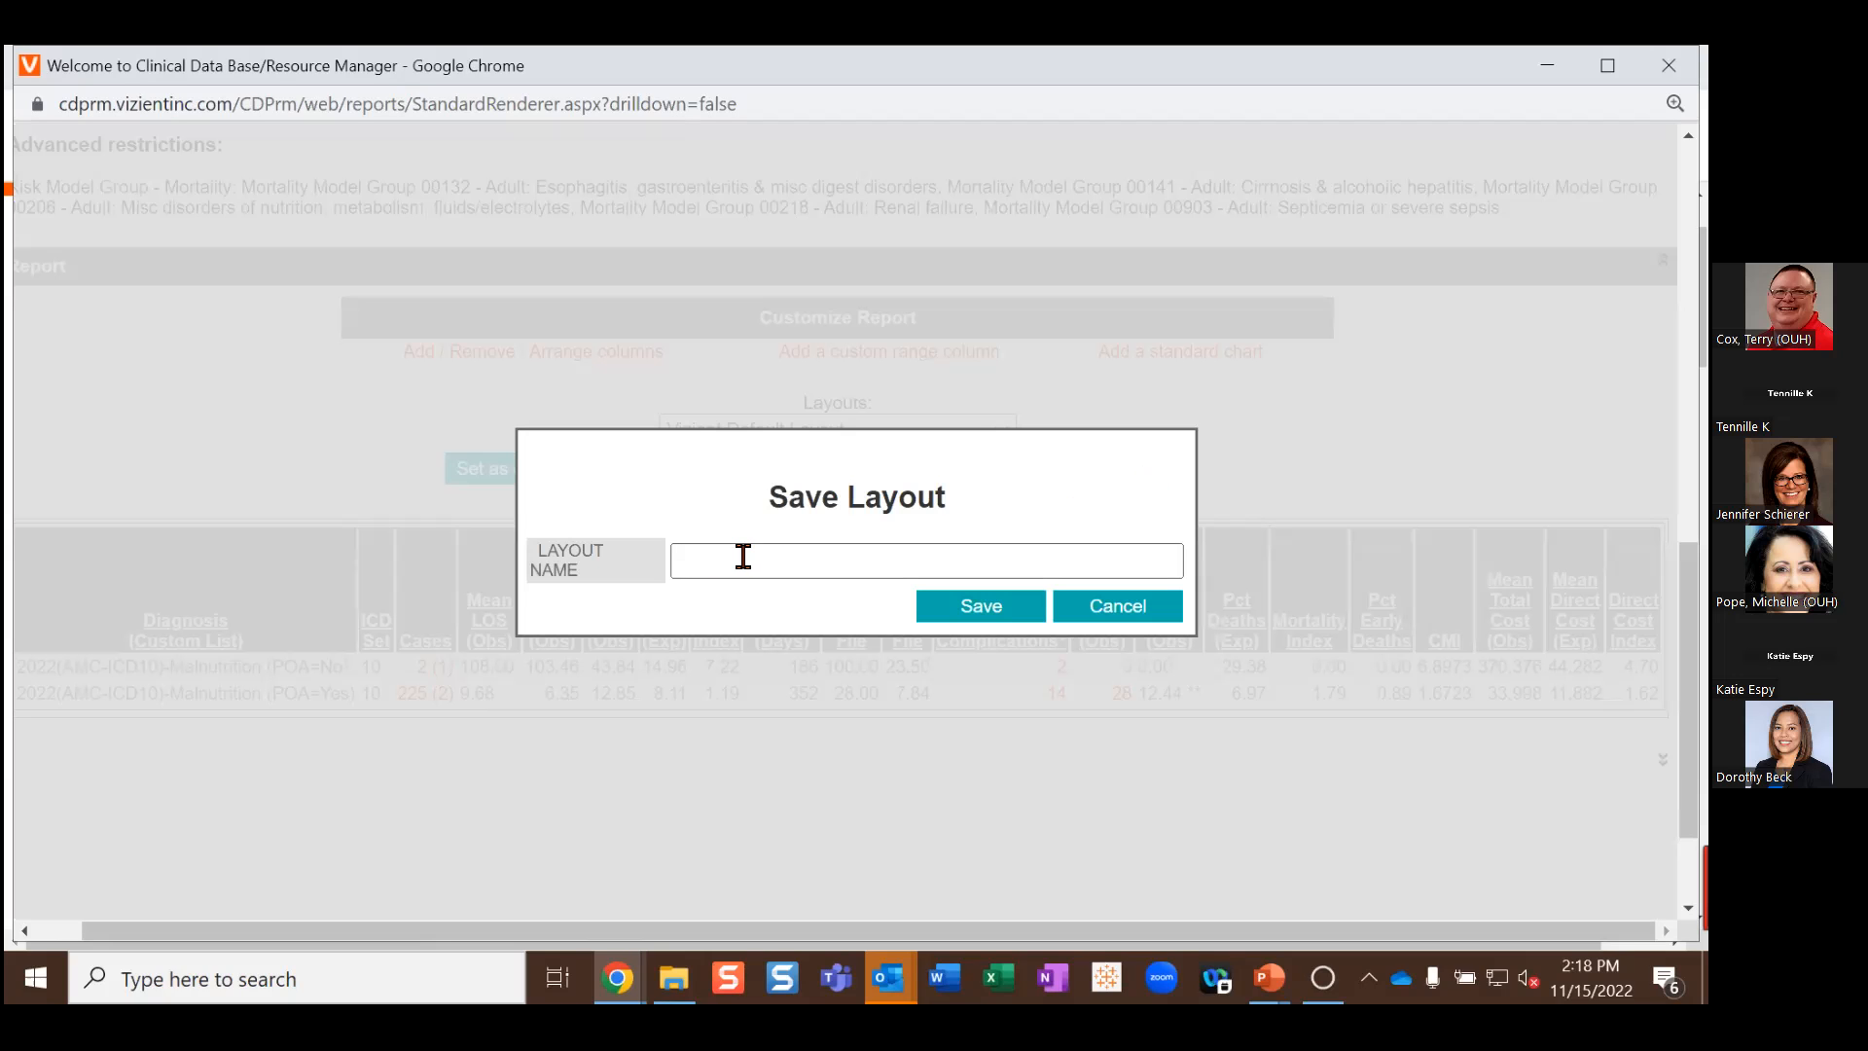
{"action": "left_click", "coordinate": [739, 558]}
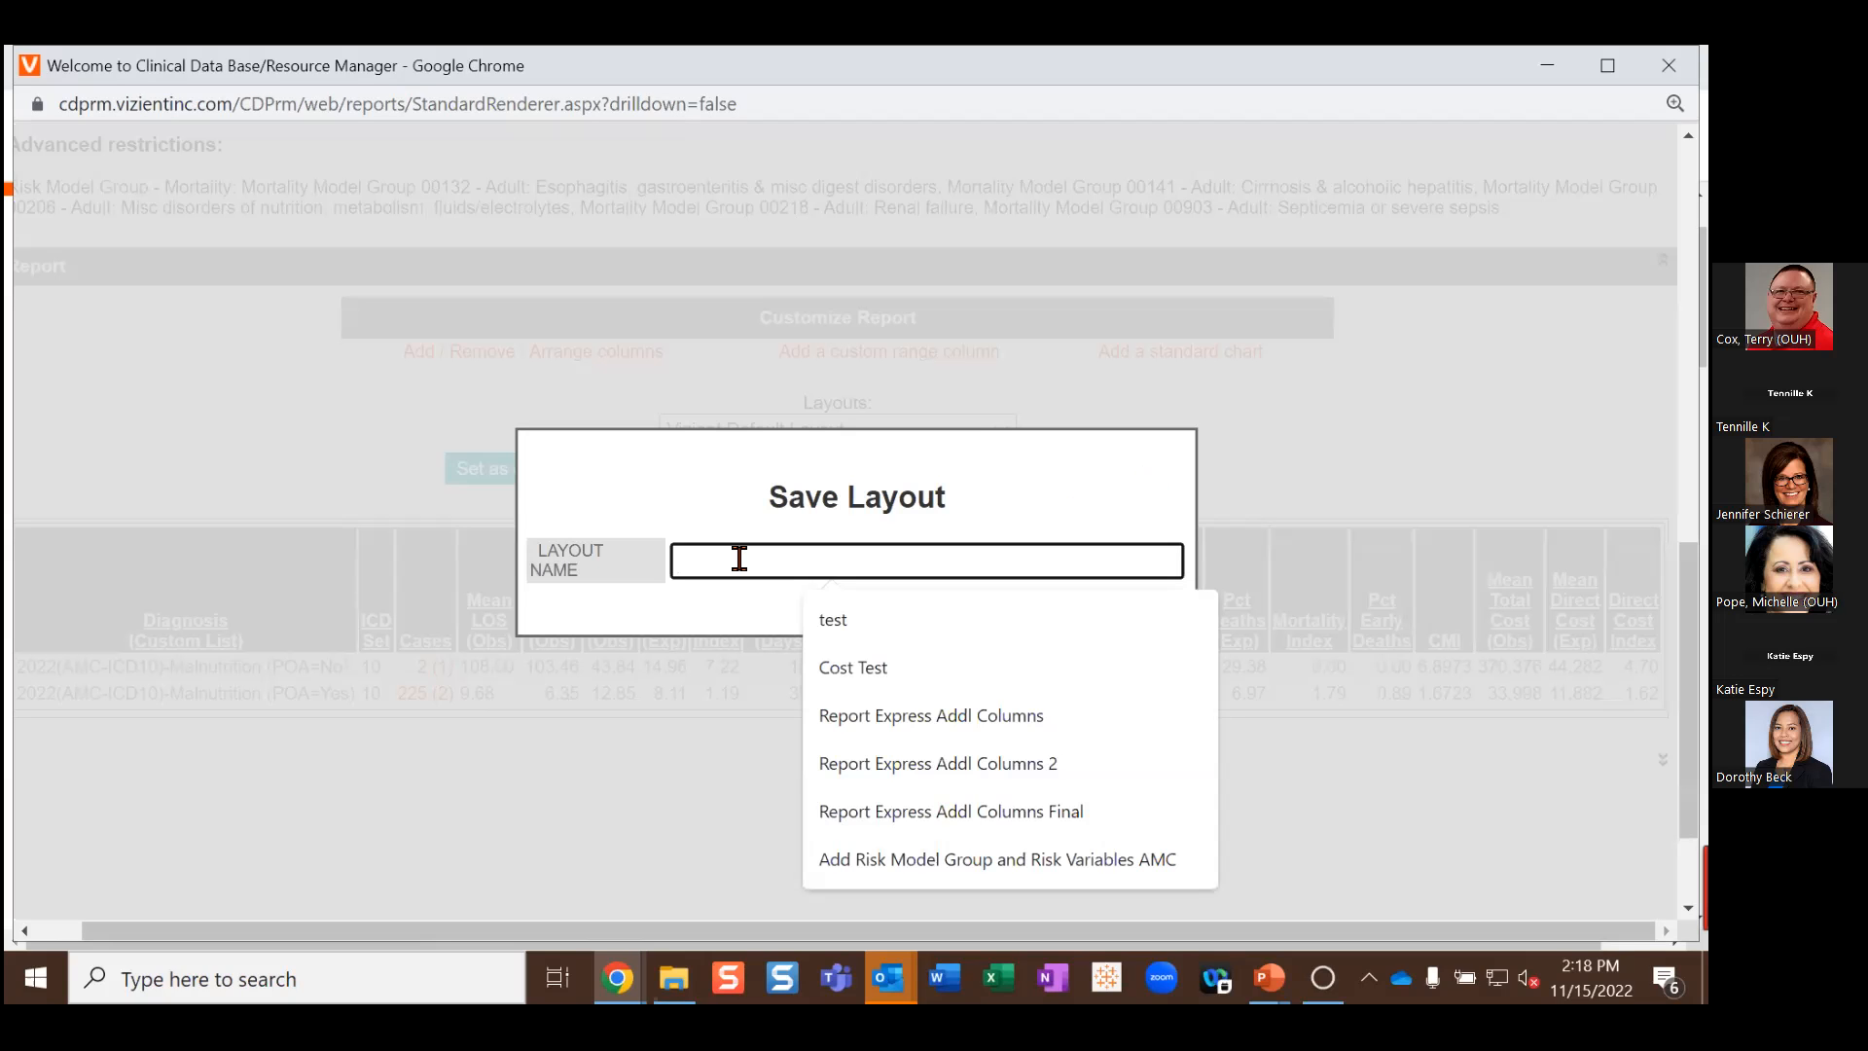
{"action": "type", "text": "OU"}
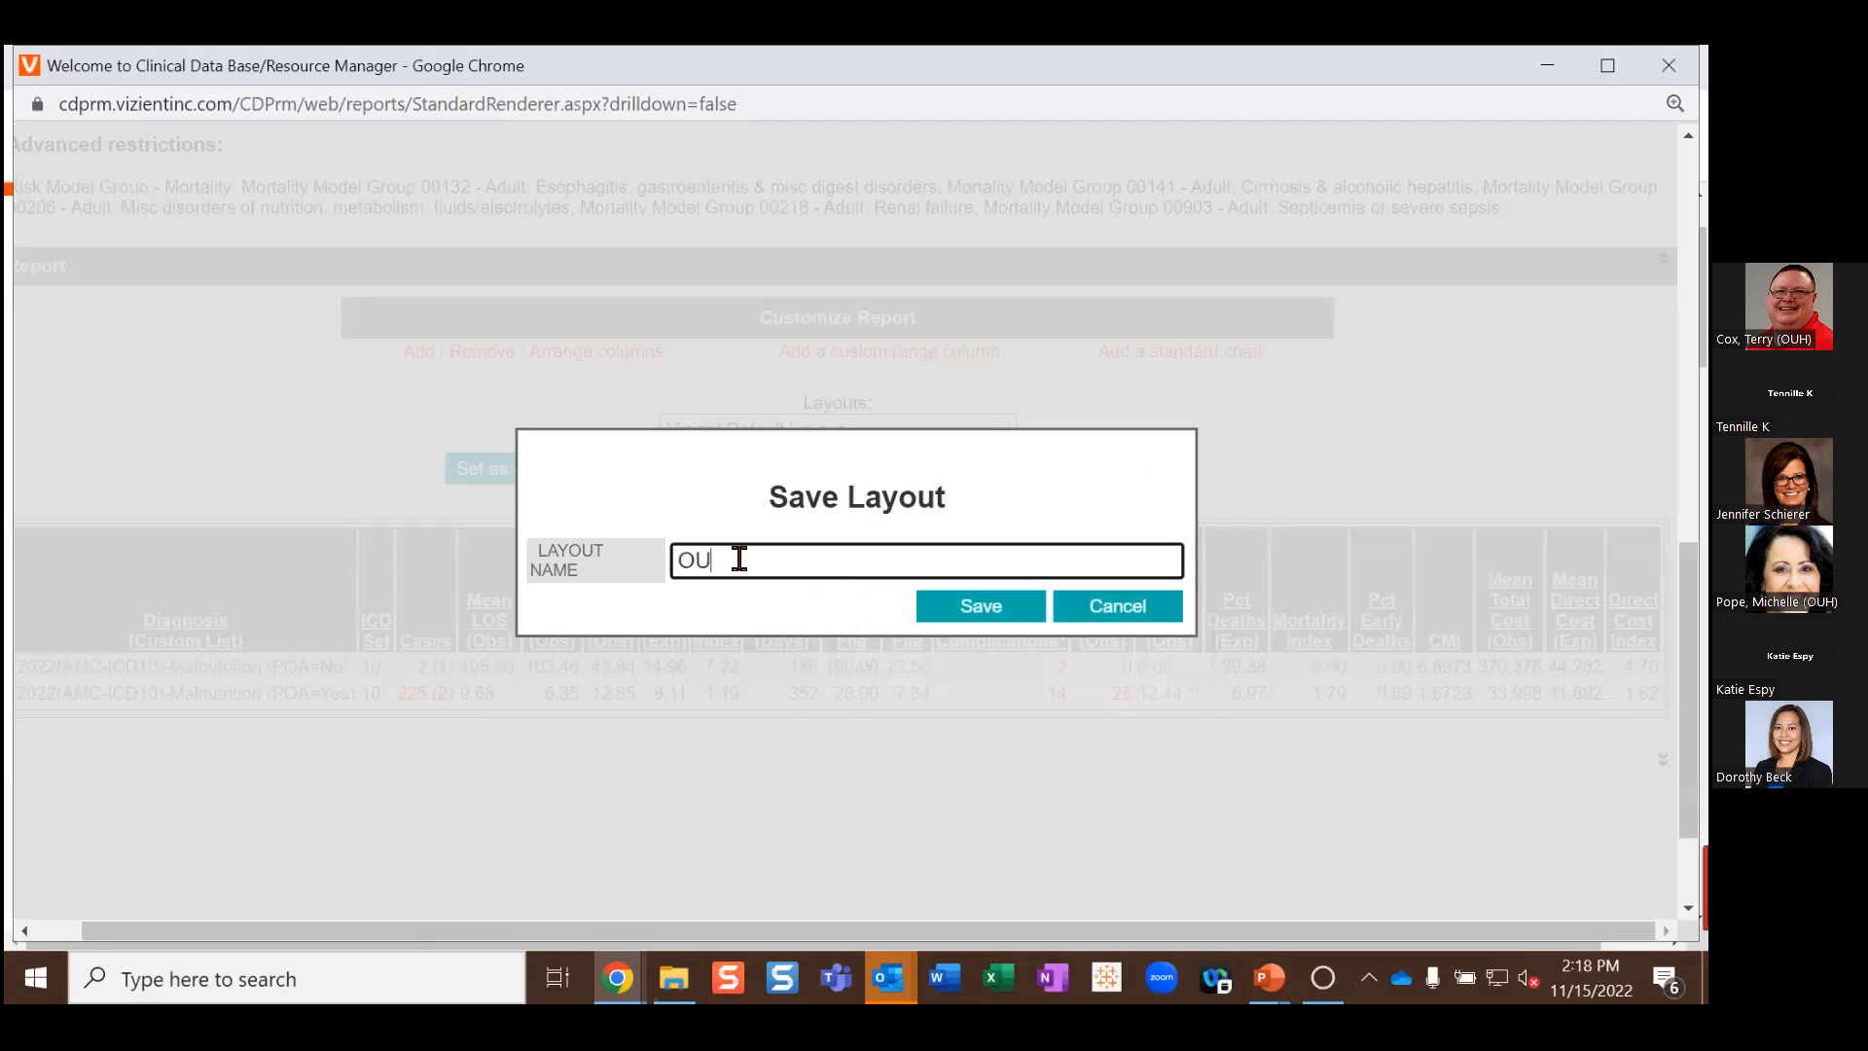
{"action": "type", "text": "test"}
{"action": "left_click", "coordinate": [930, 607]}
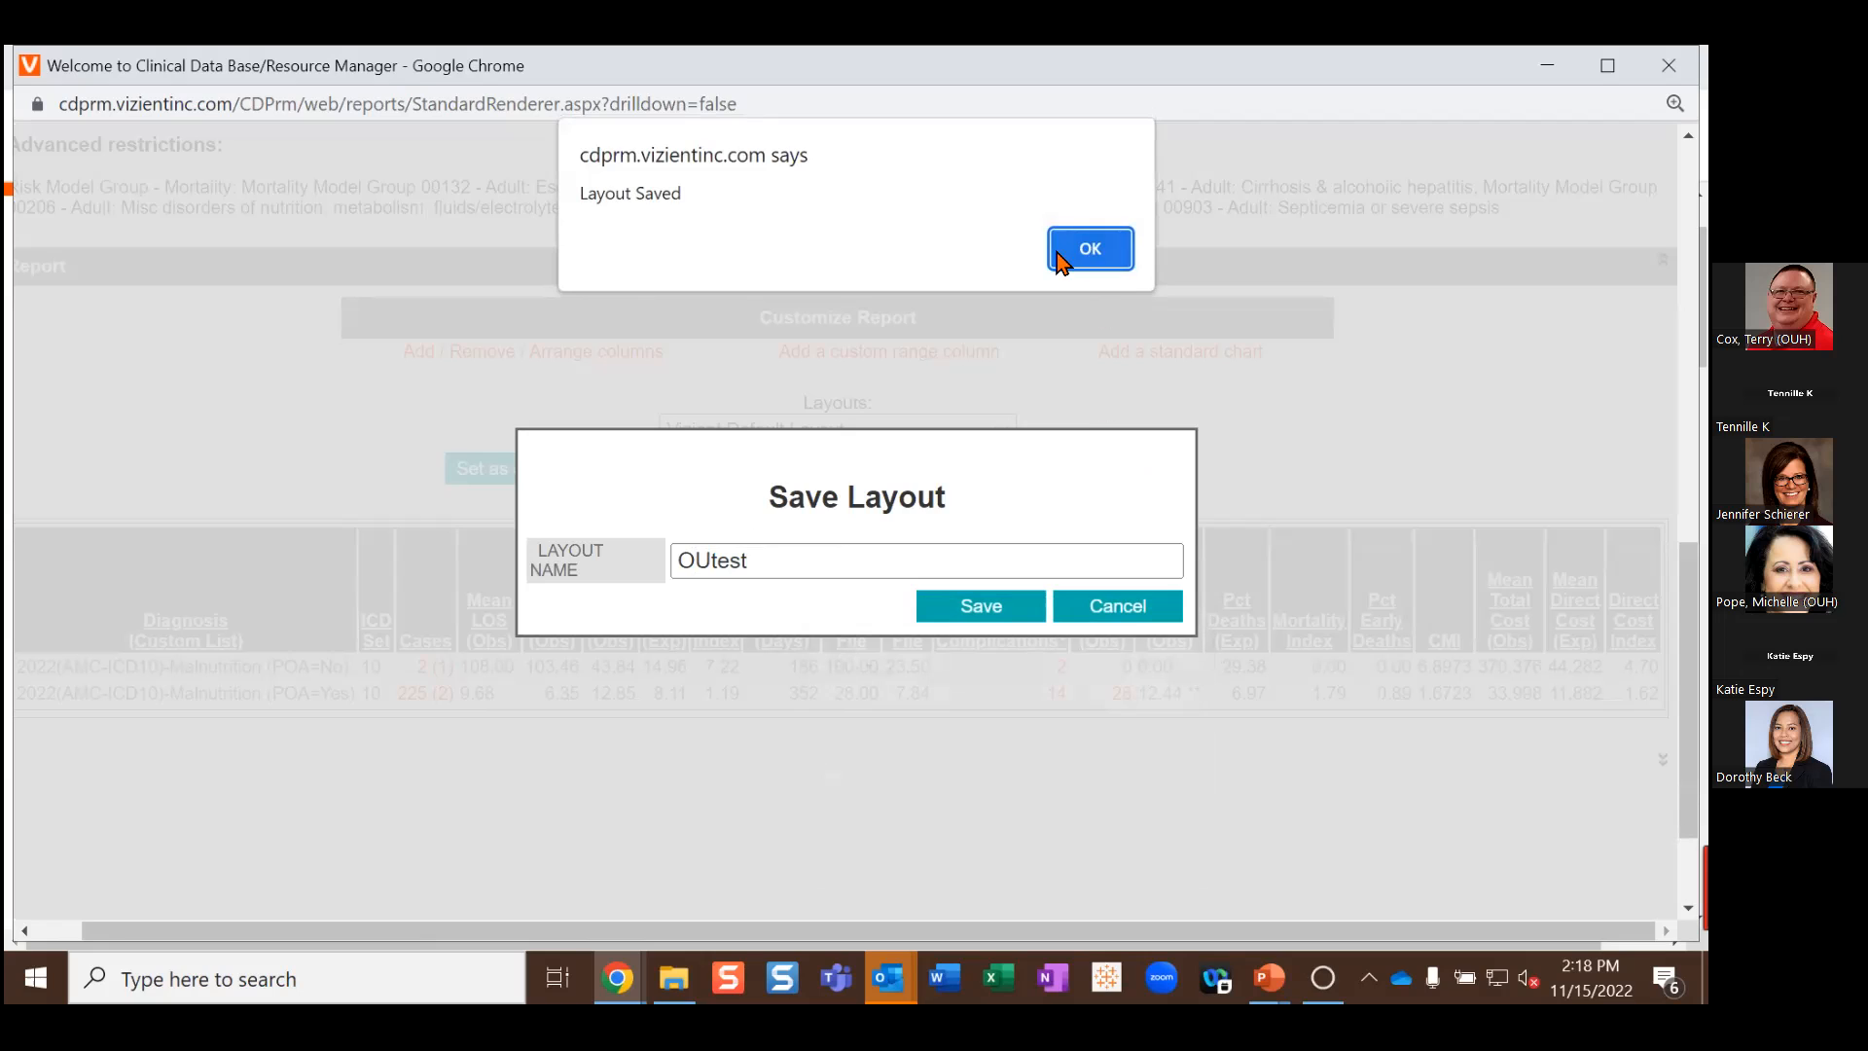
{"action": "left_click", "coordinate": [1060, 256]}
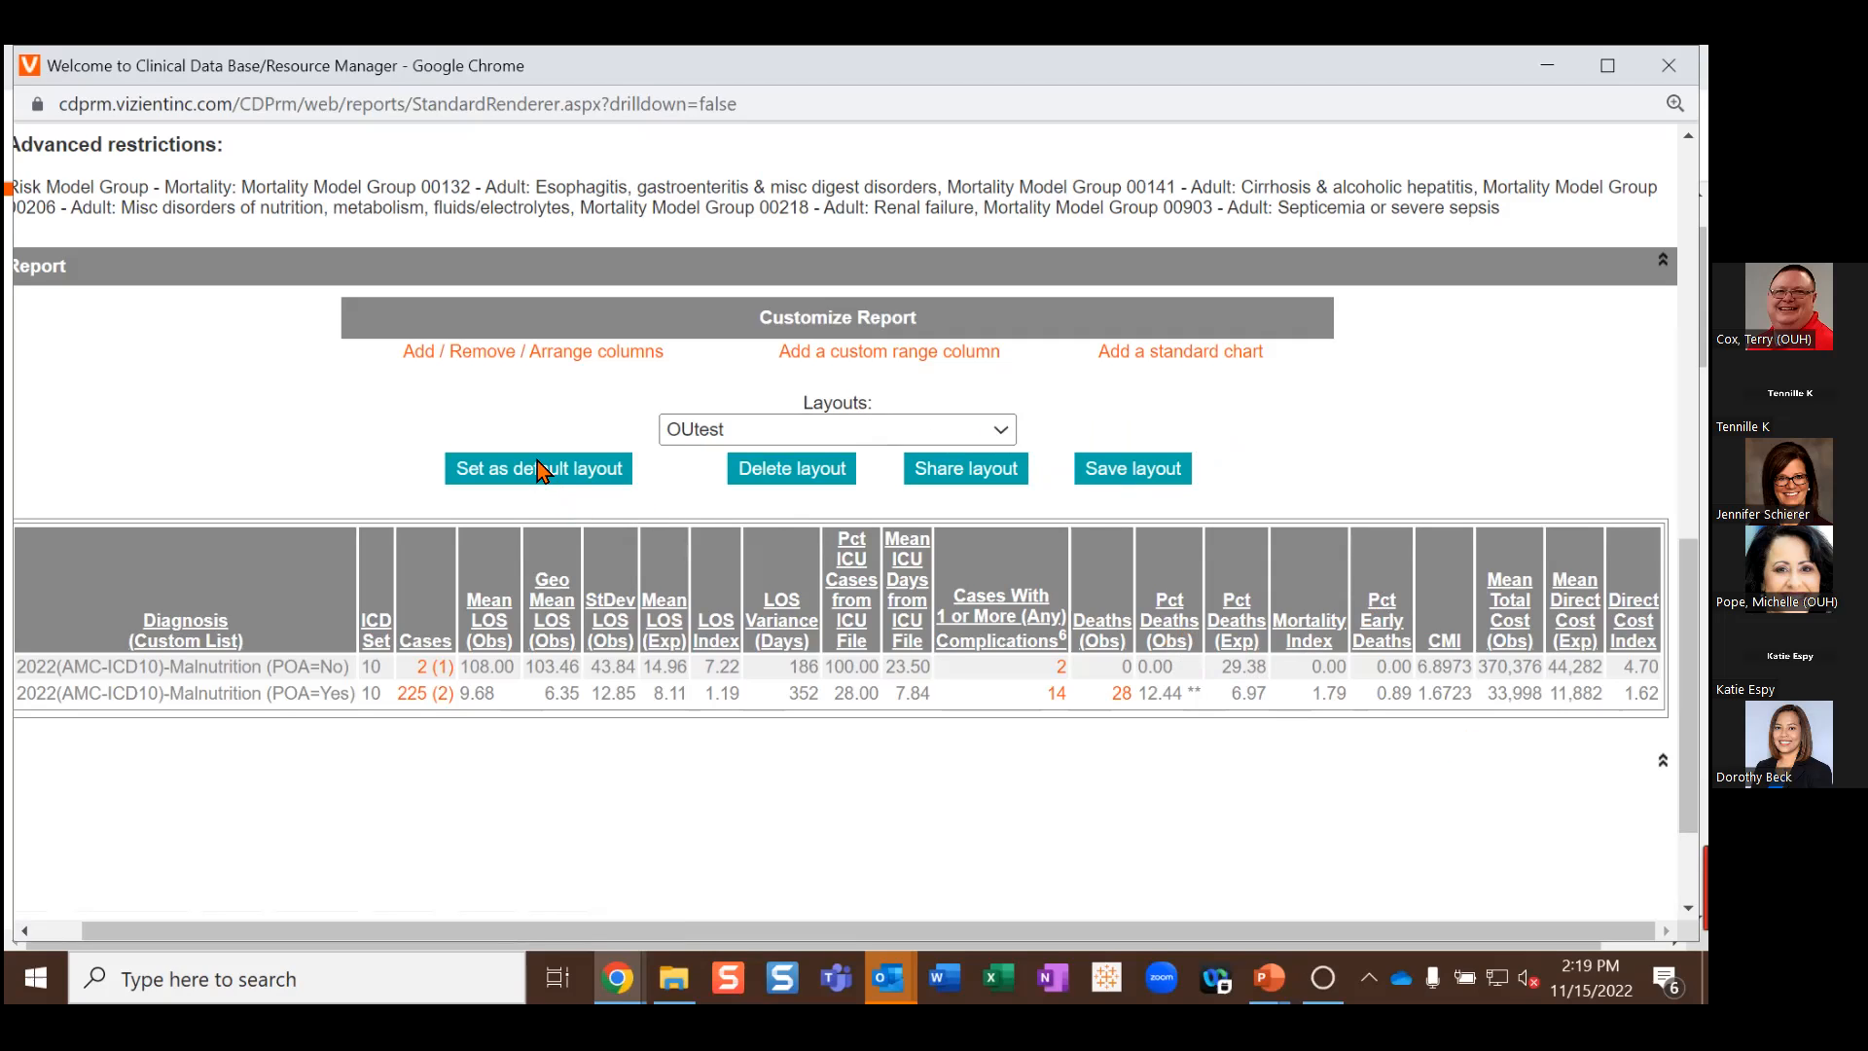
{"action": "left_click", "coordinate": [898, 435]}
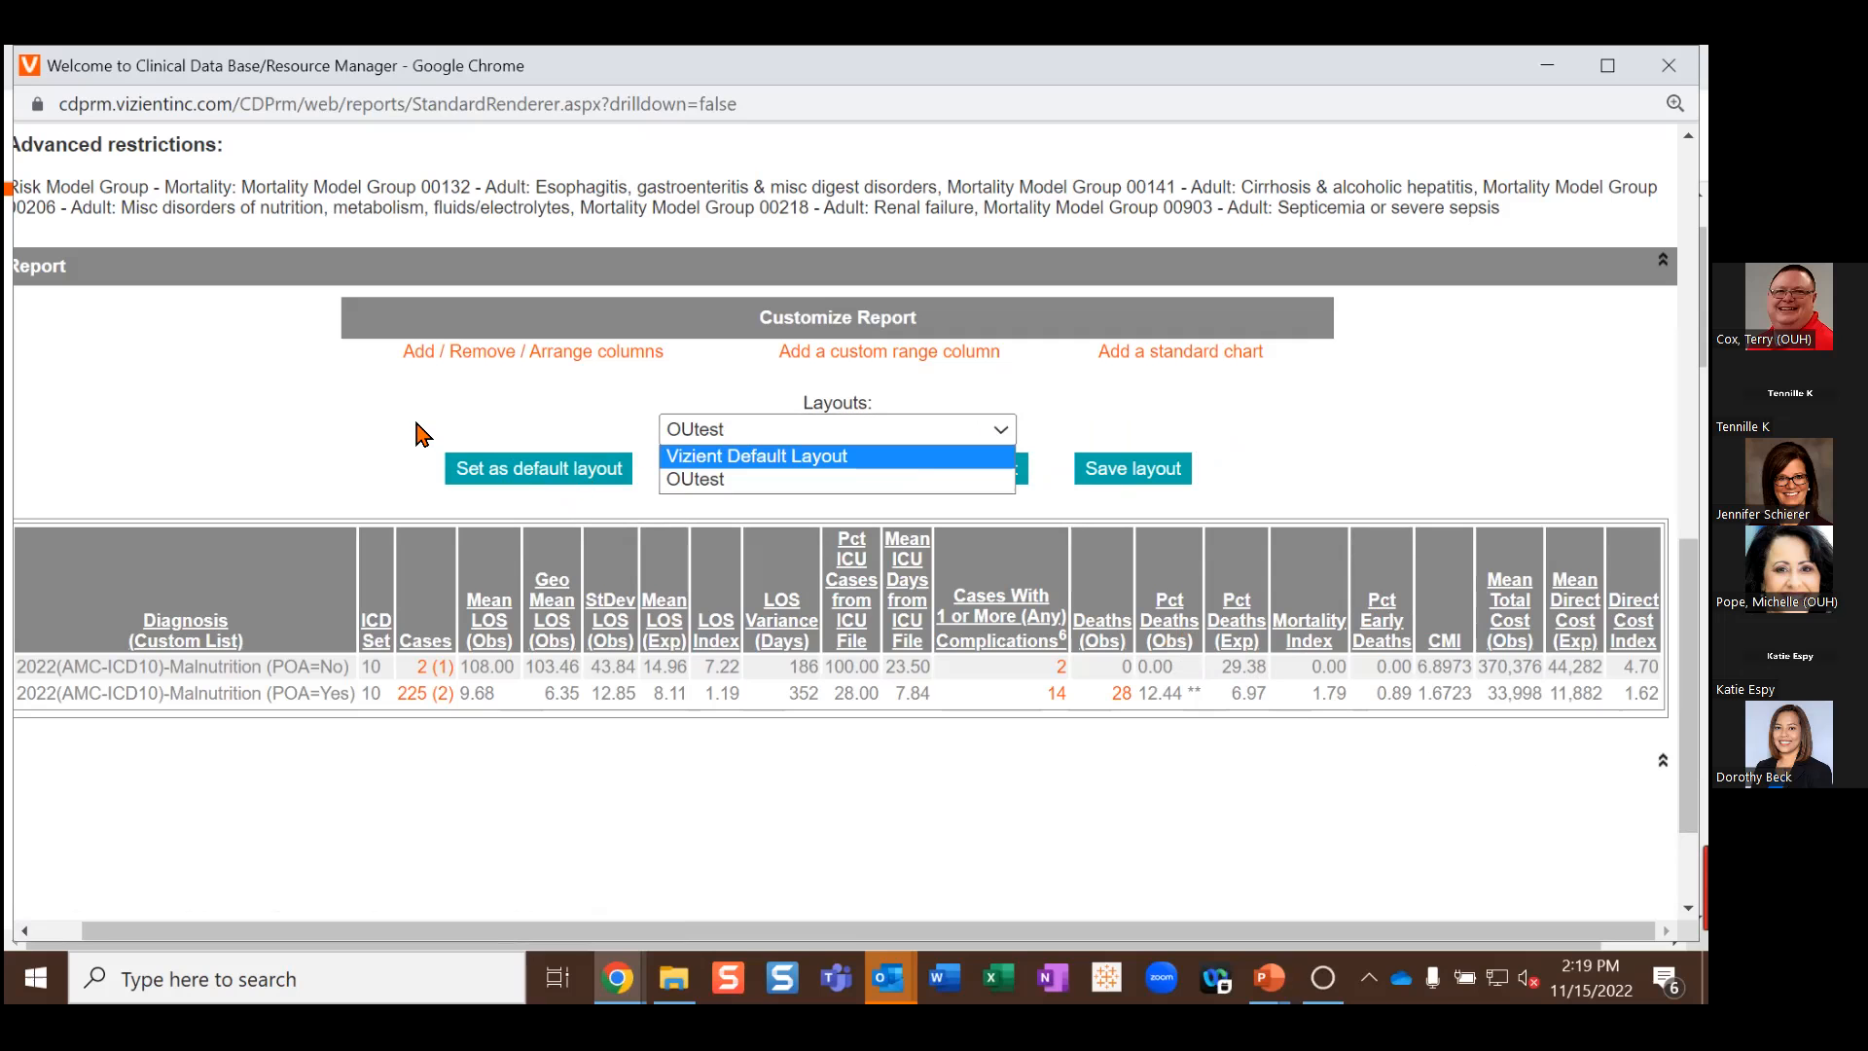
{"action": "scroll", "coordinate": [420, 432], "scroll_direction": "up", "scroll_amount": 10}
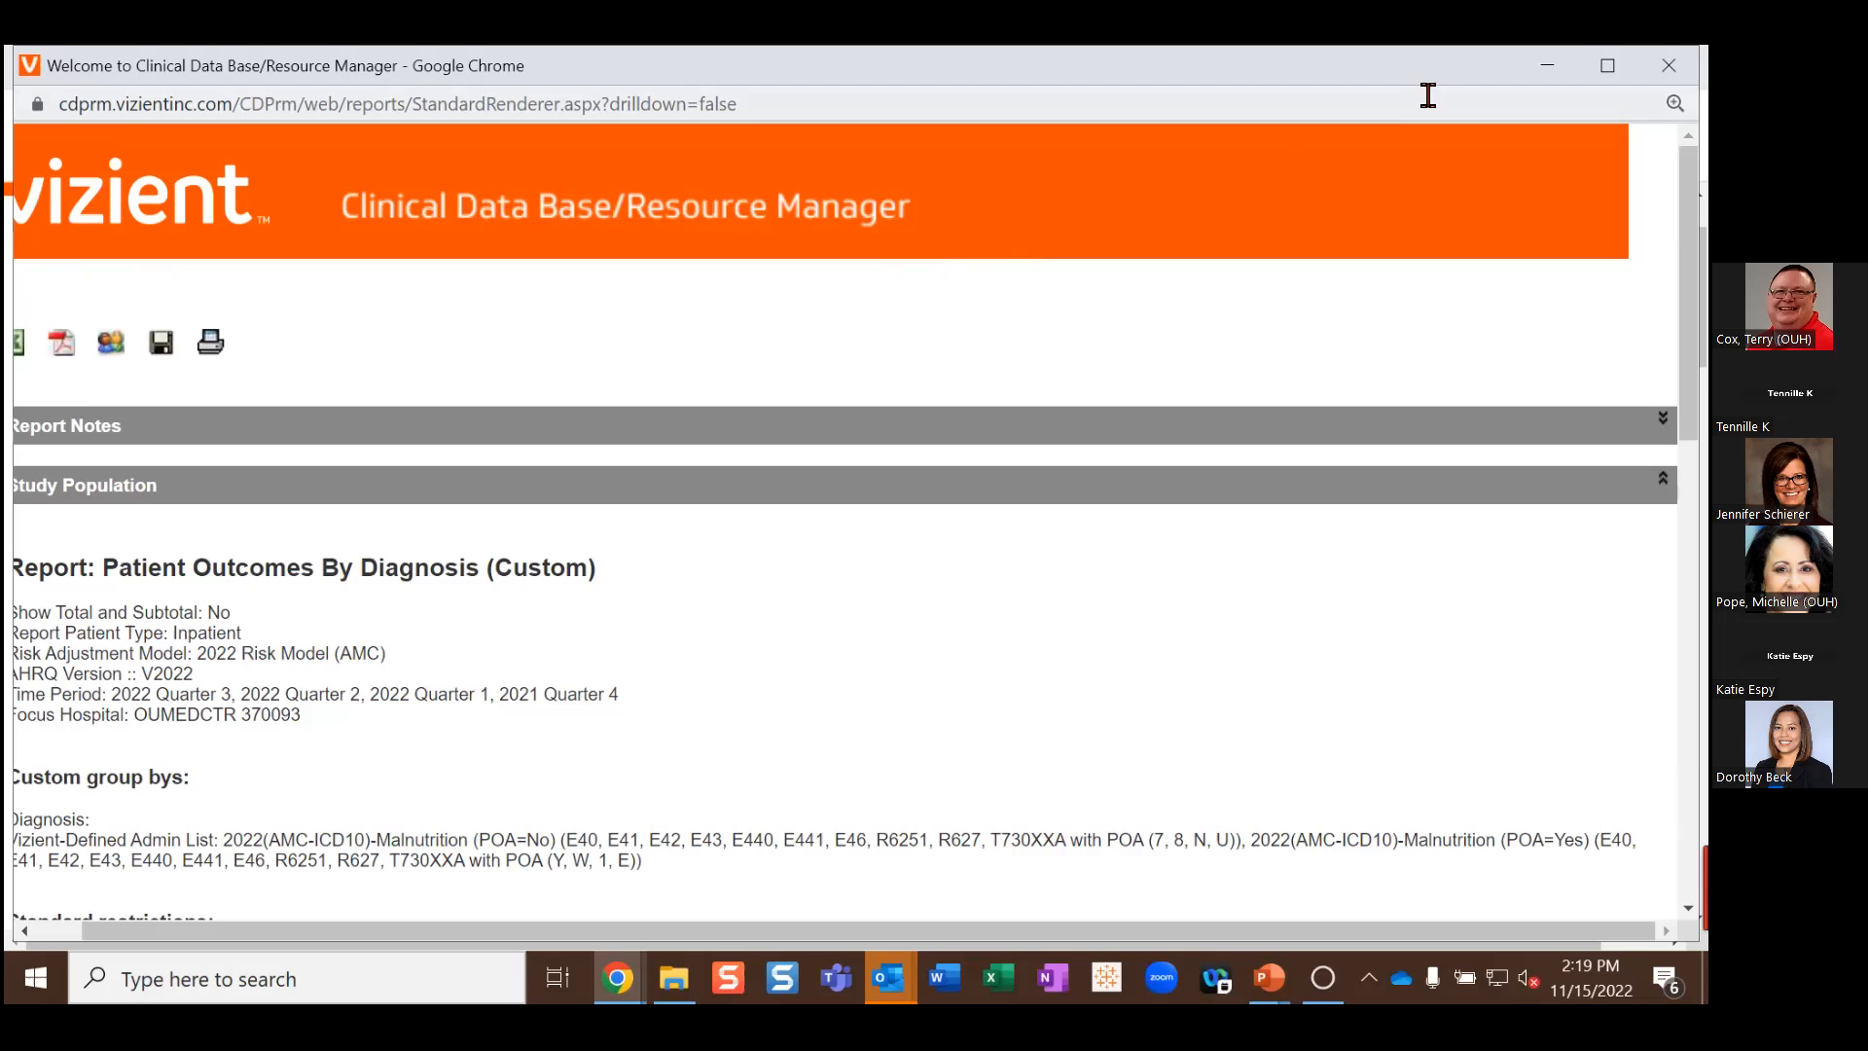
Step: Maximize the report window and expand Report Notes on symbols, outliers and cost statistics
{"action": "left_click", "coordinate": [1607, 65]}
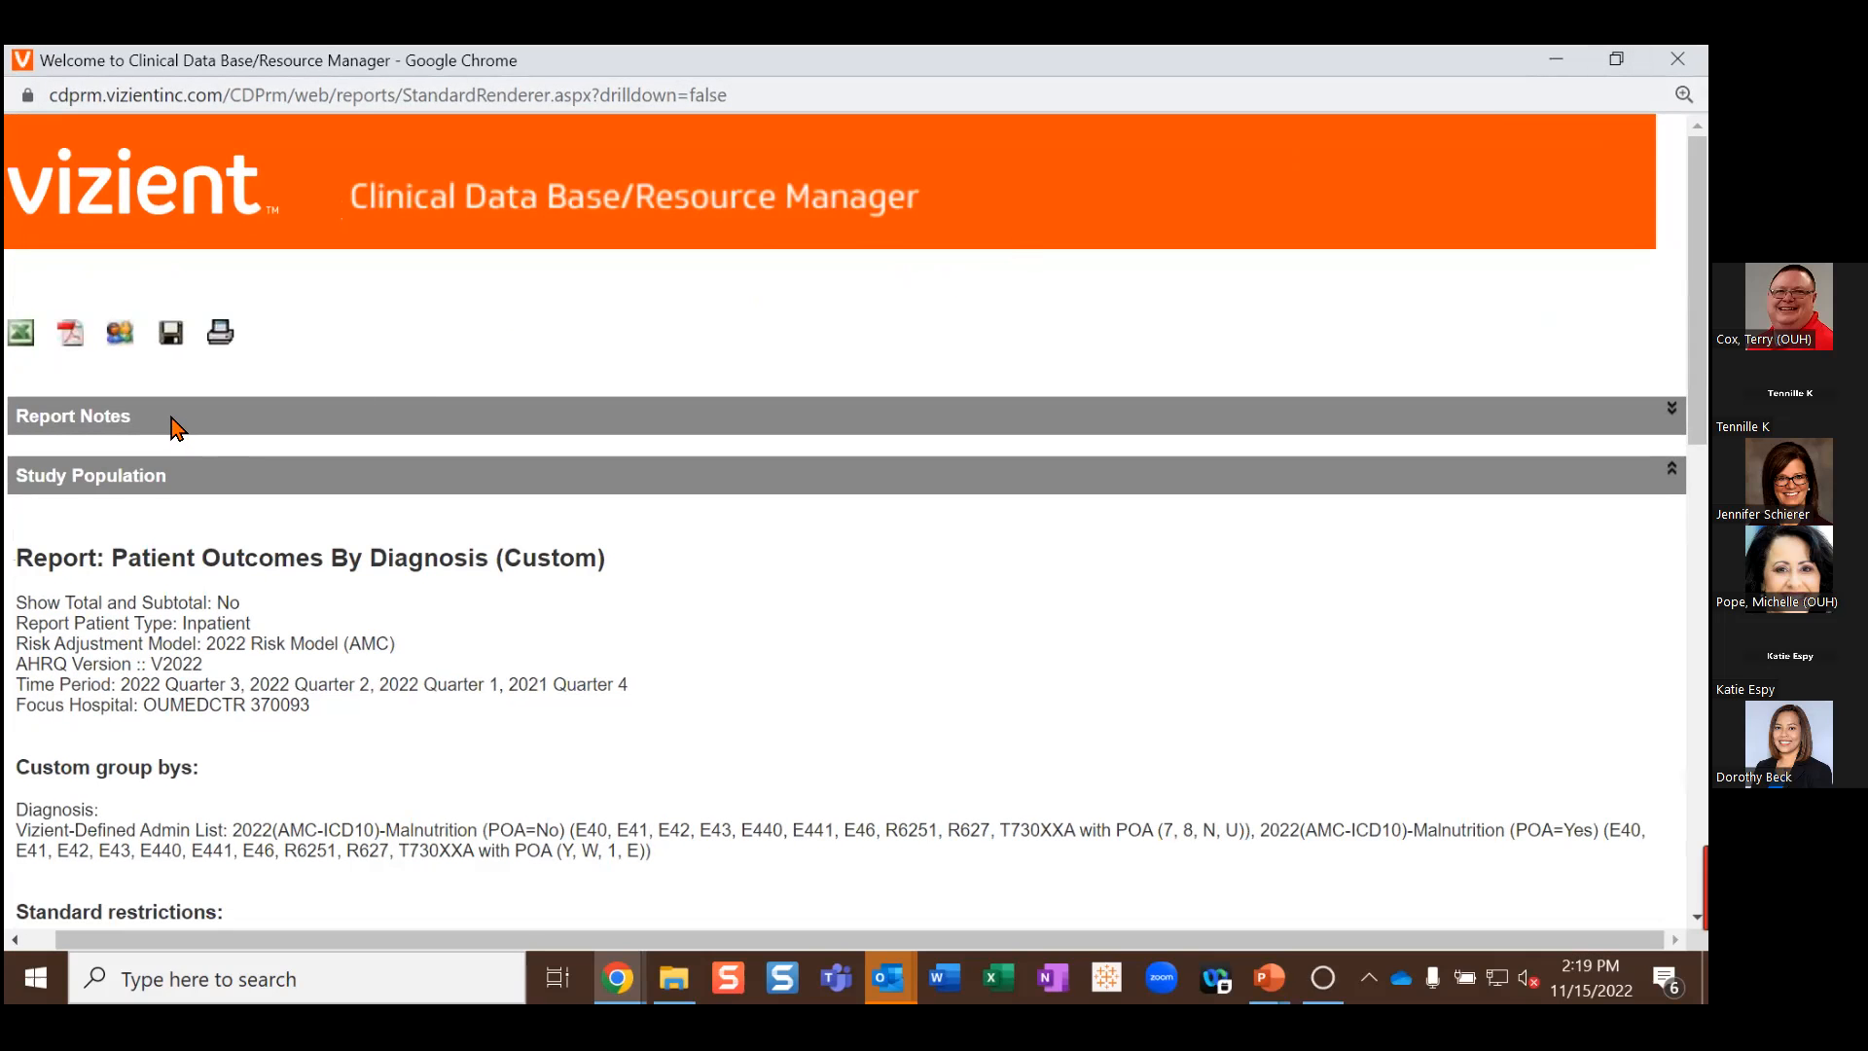
{"action": "left_click", "coordinate": [141, 418]}
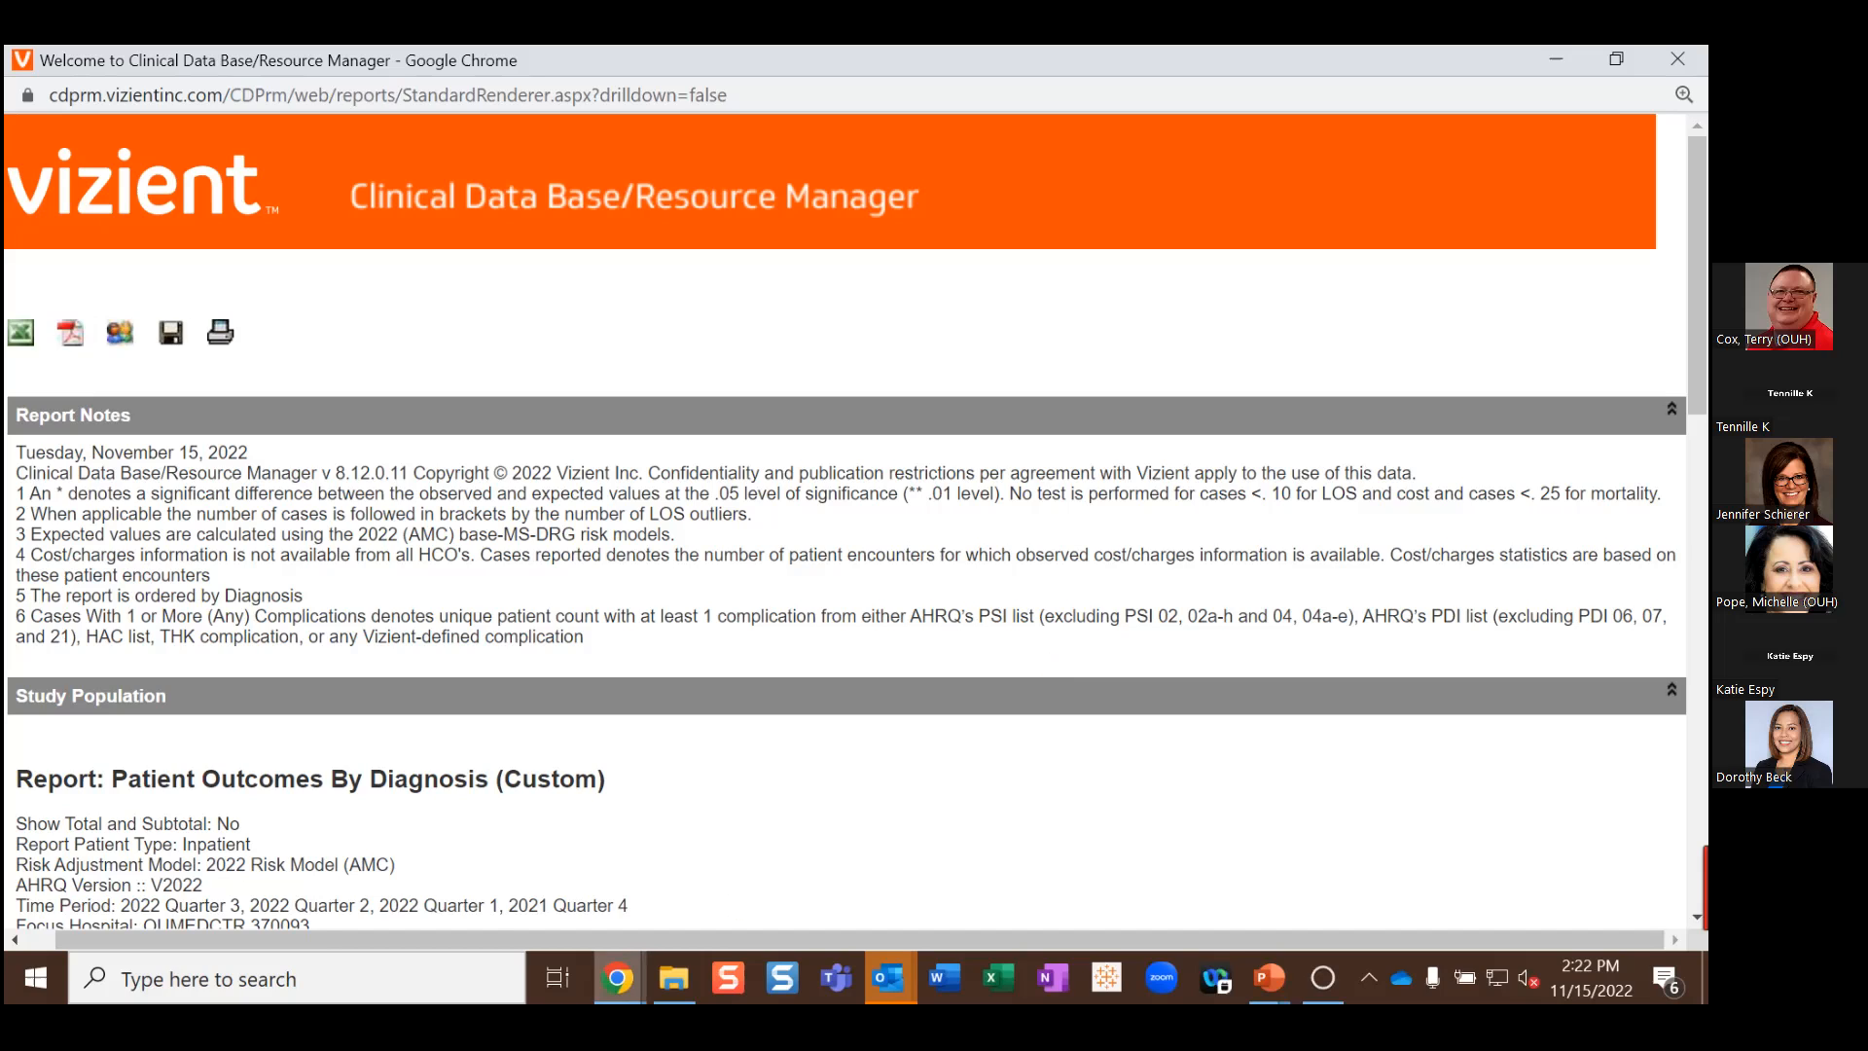
Step: Minimize the report window and reload a fresh Report Builder form
{"action": "mouse_move", "coordinate": [616, 978]}
{"action": "left_click", "coordinate": [1555, 59]}
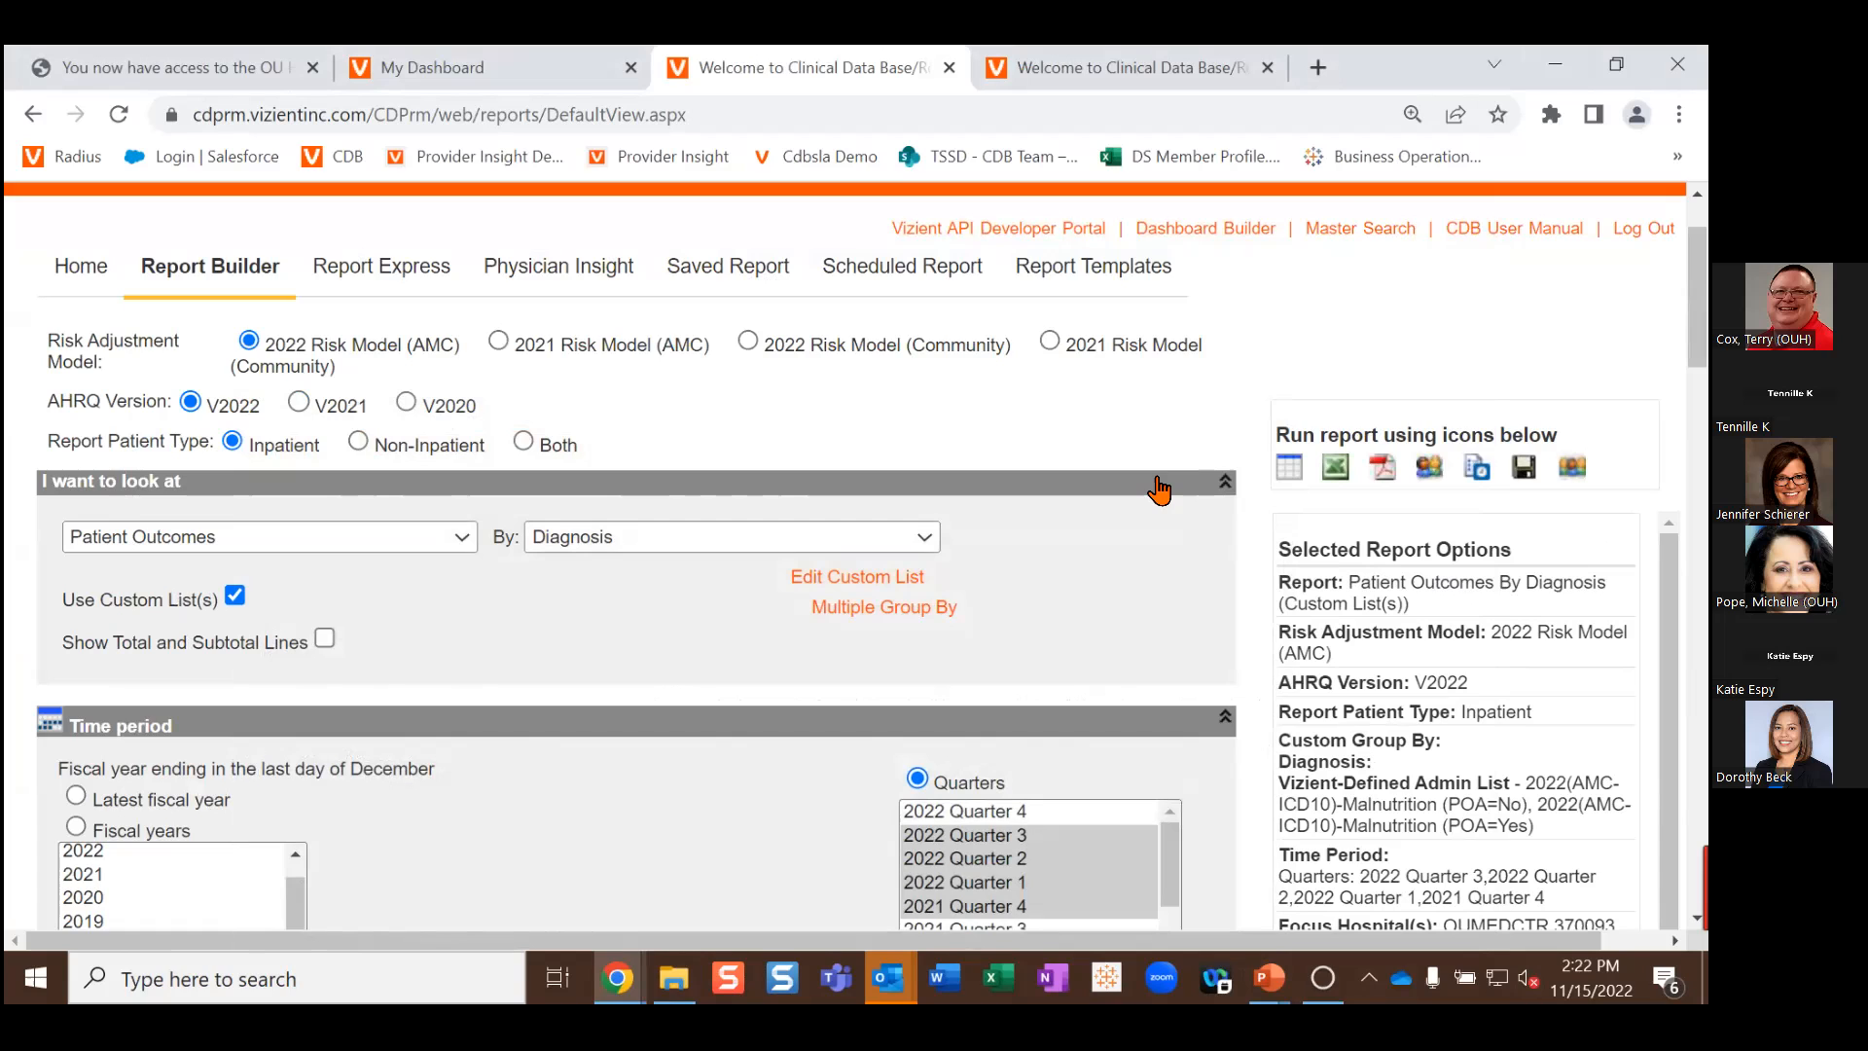
{"action": "left_click", "coordinate": [178, 275]}
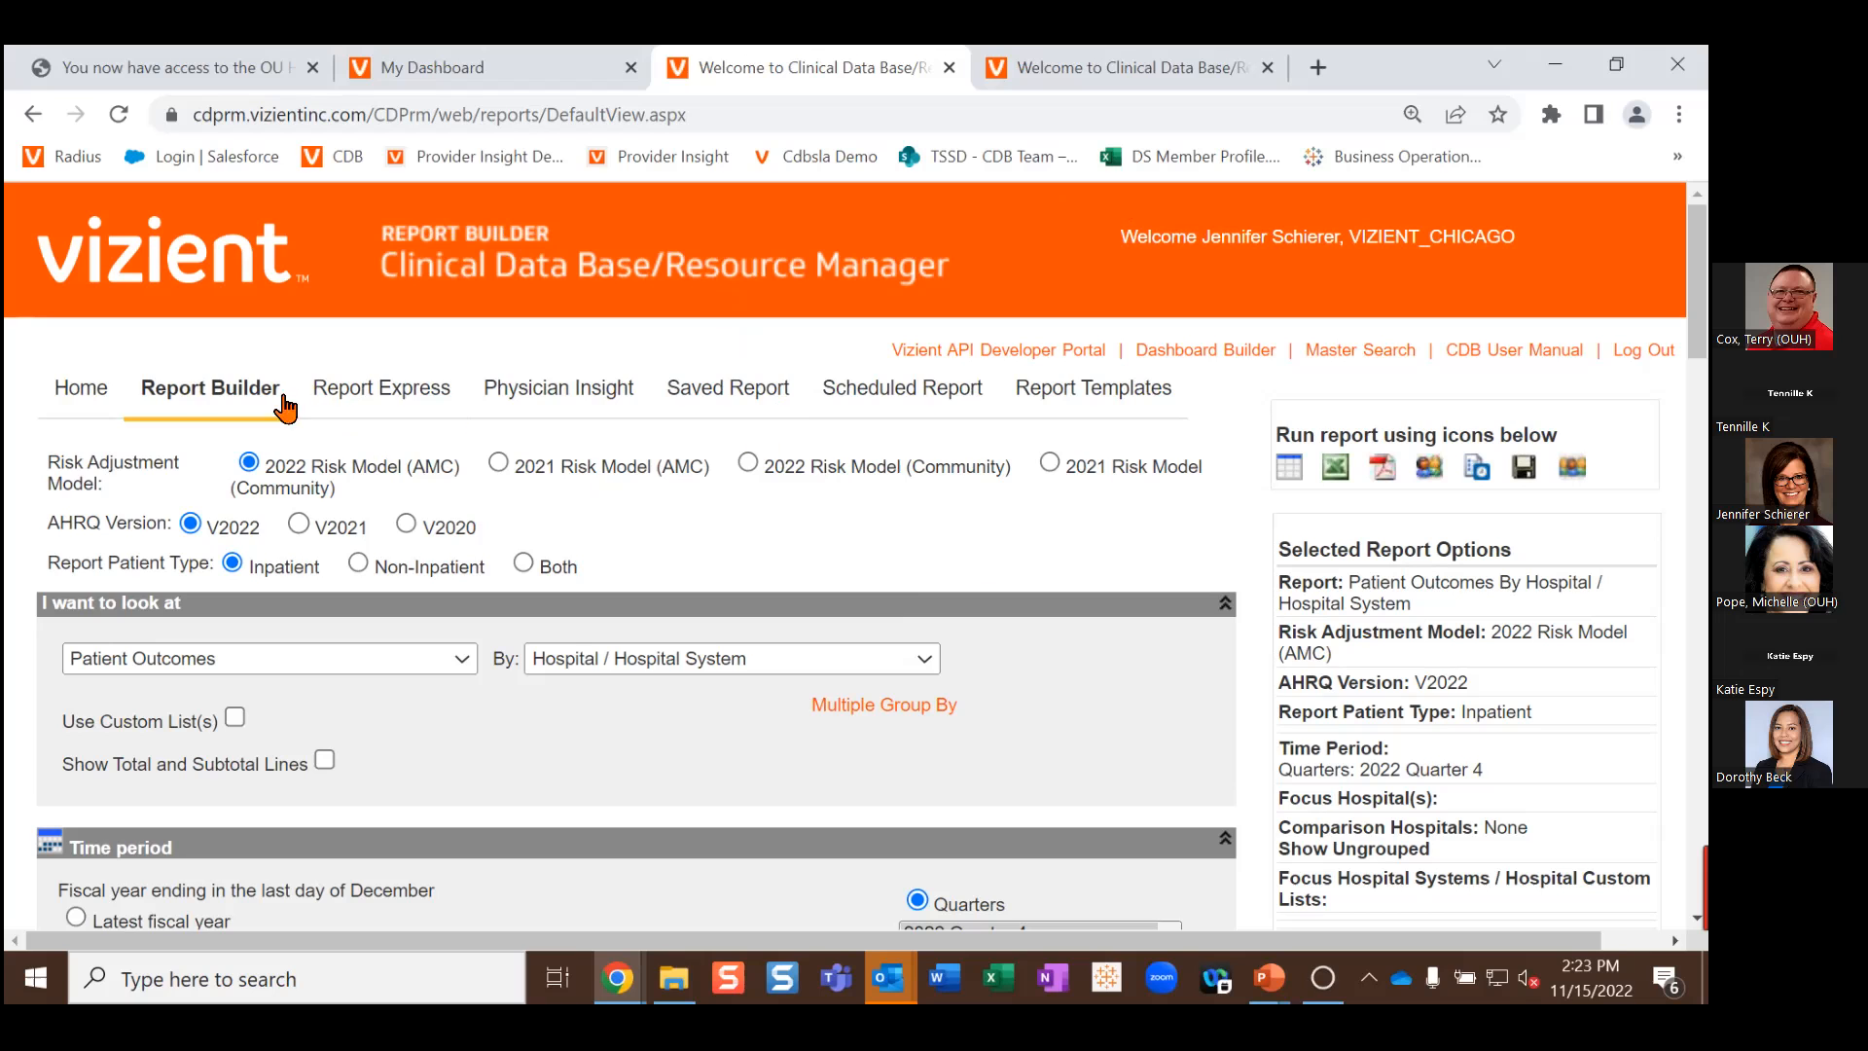
Step: Reload the report form again, then switch to the Scenario 2 presentation slide
{"action": "left_click", "coordinate": [207, 389]}
{"action": "scroll", "coordinate": [869, 705], "scroll_direction": "down", "scroll_amount": 3}
{"action": "scroll", "coordinate": [660, 690], "scroll_direction": "up", "scroll_amount": 1}
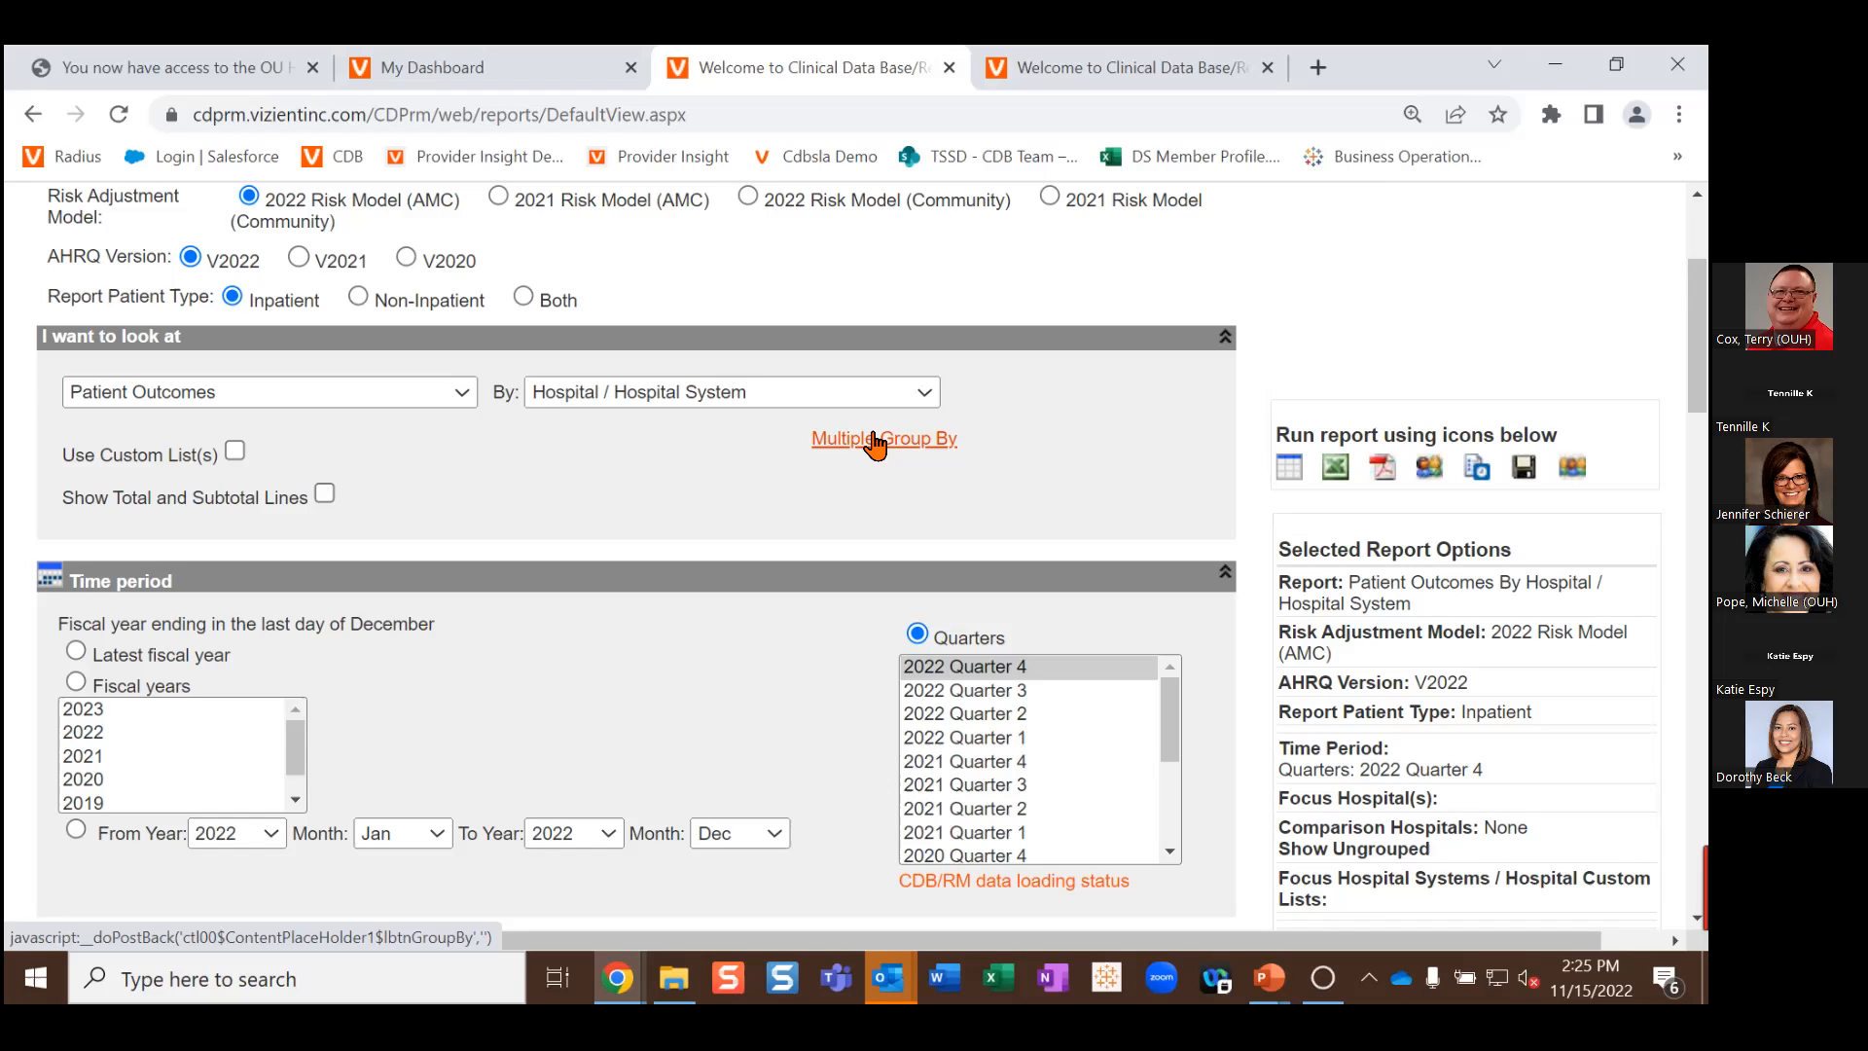
{"action": "key", "text": "alt+Tab"}
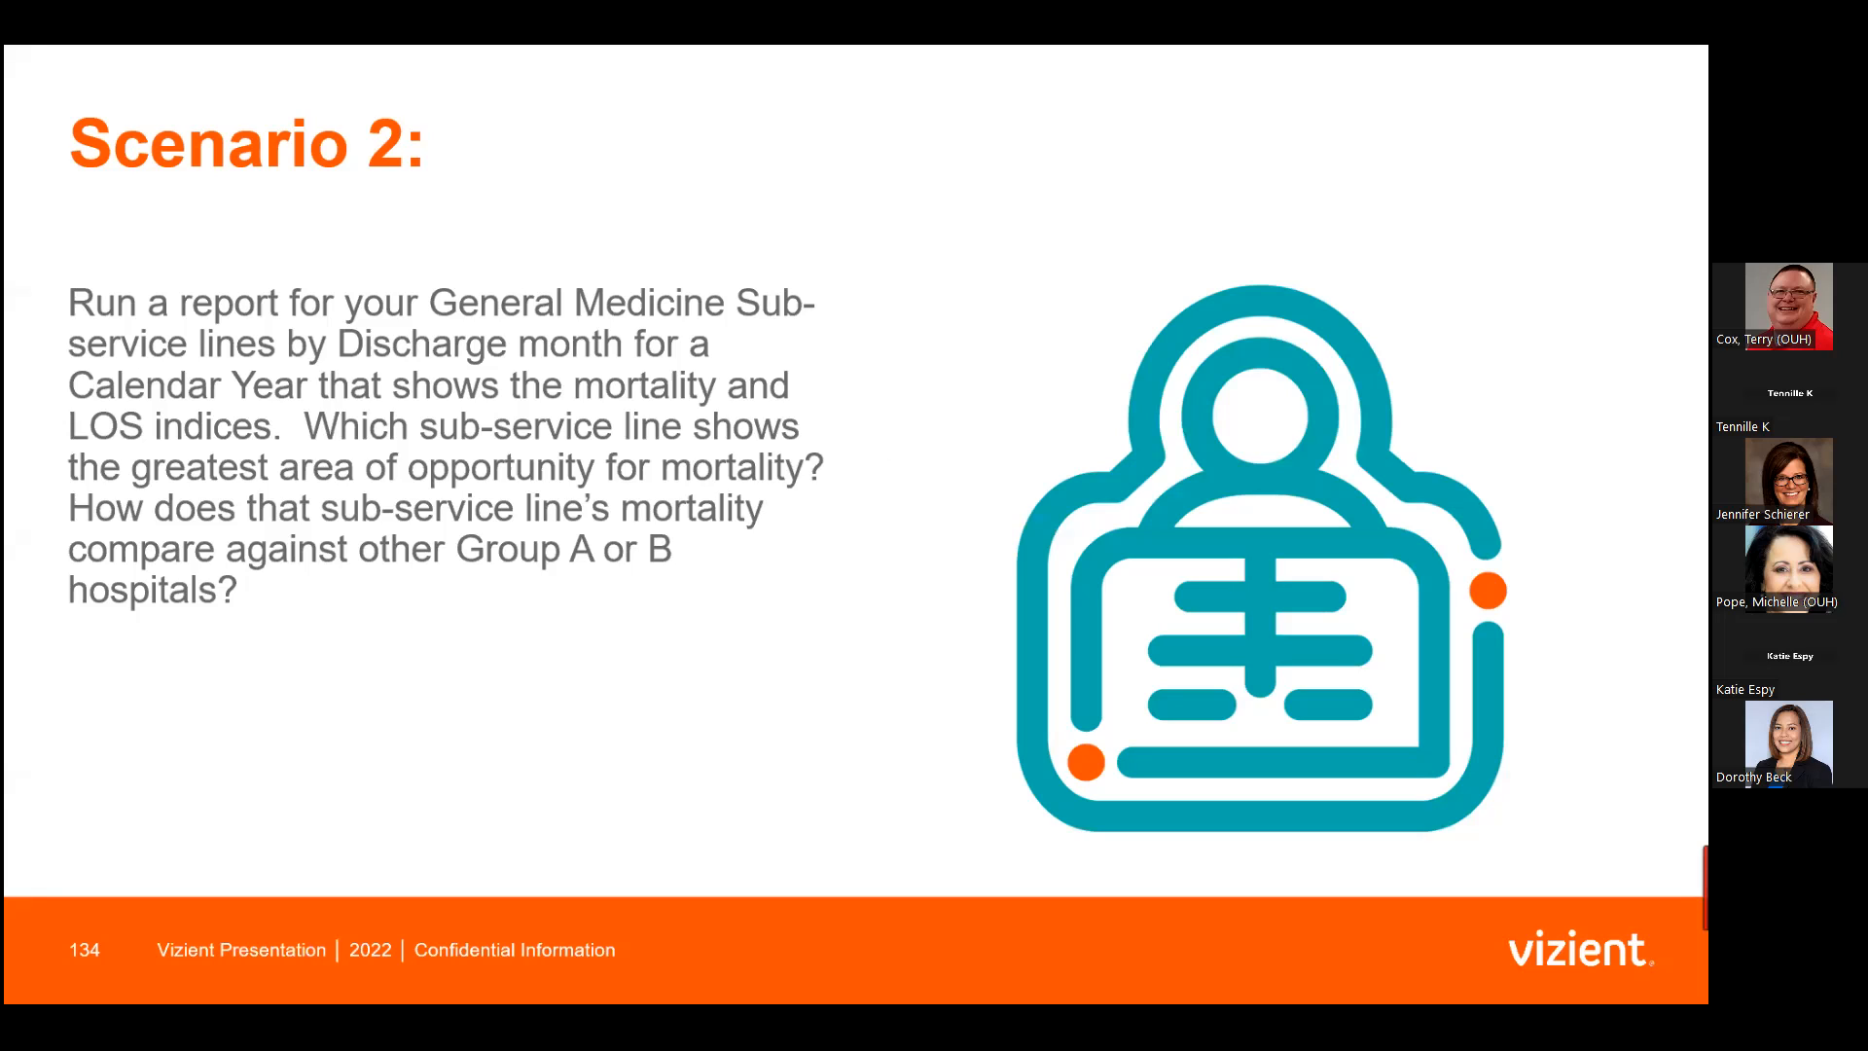
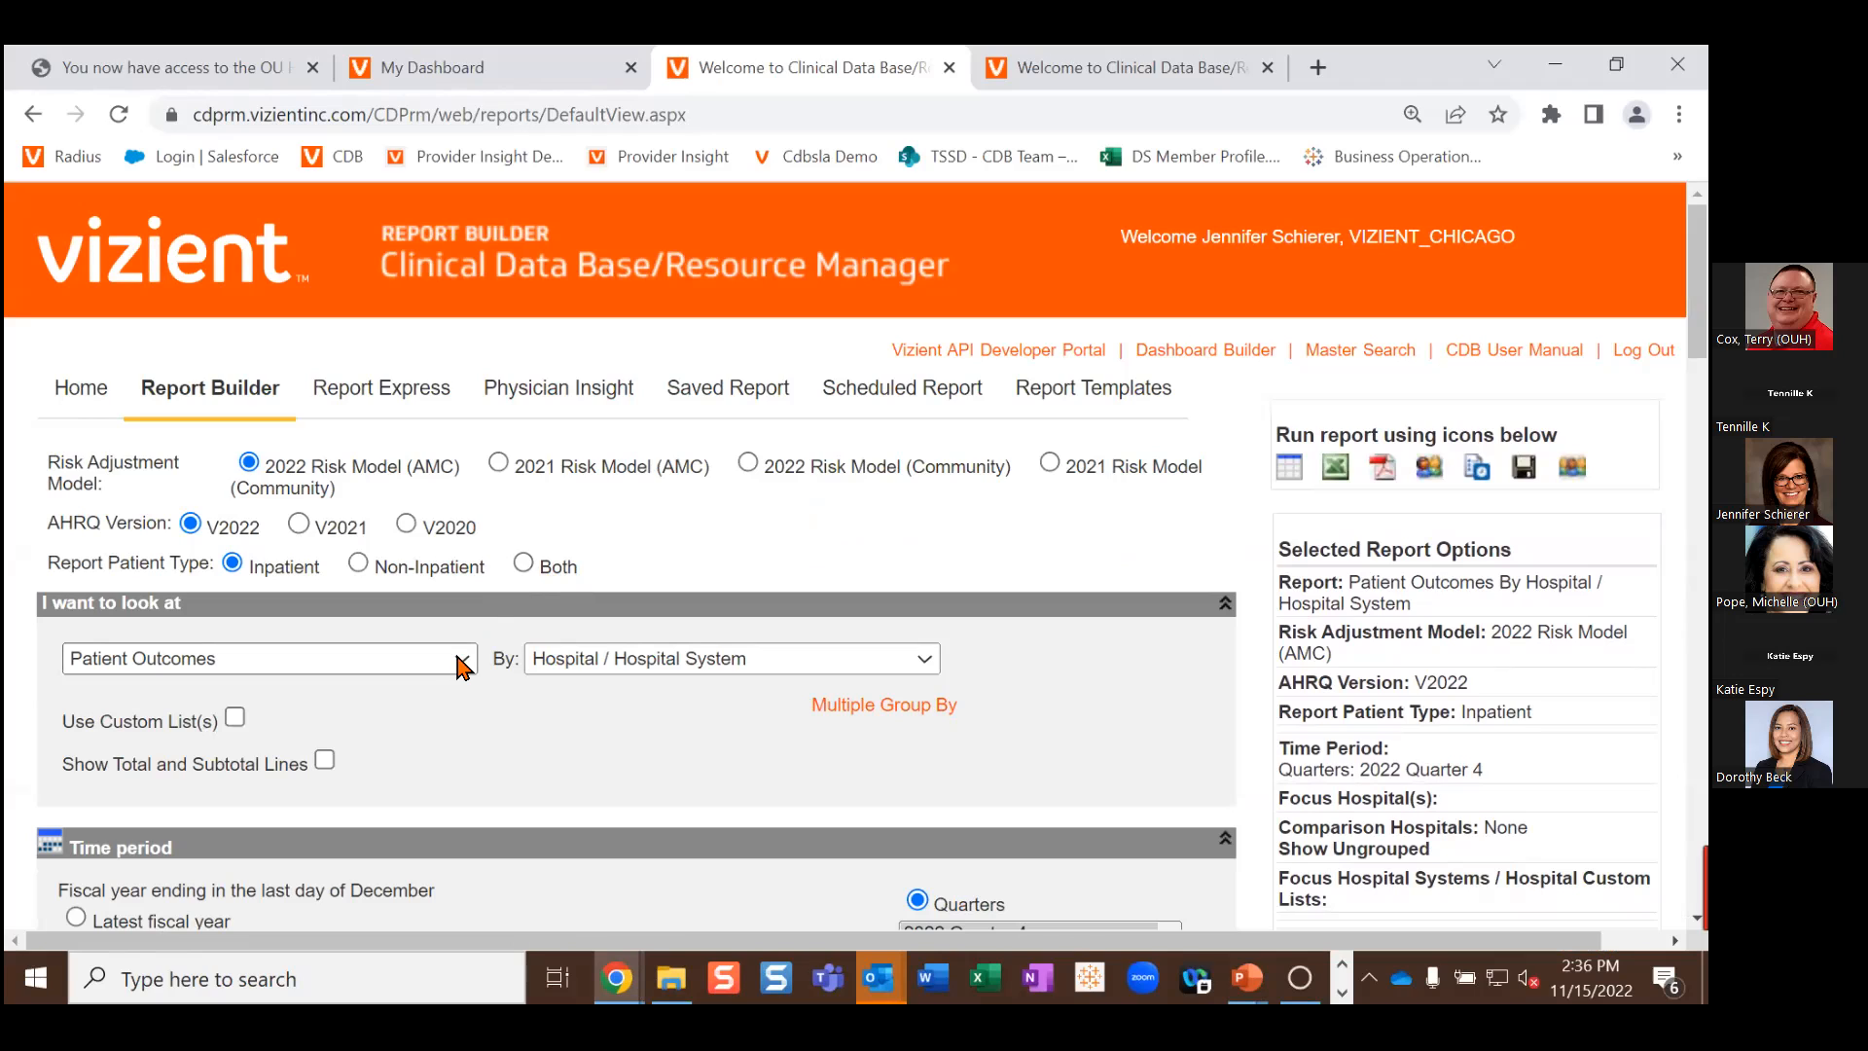
Step: Change the Patient Outcomes 'By' grouping from Hospital to Vizient Sub-Service Line
{"action": "left_click", "coordinate": [781, 669]}
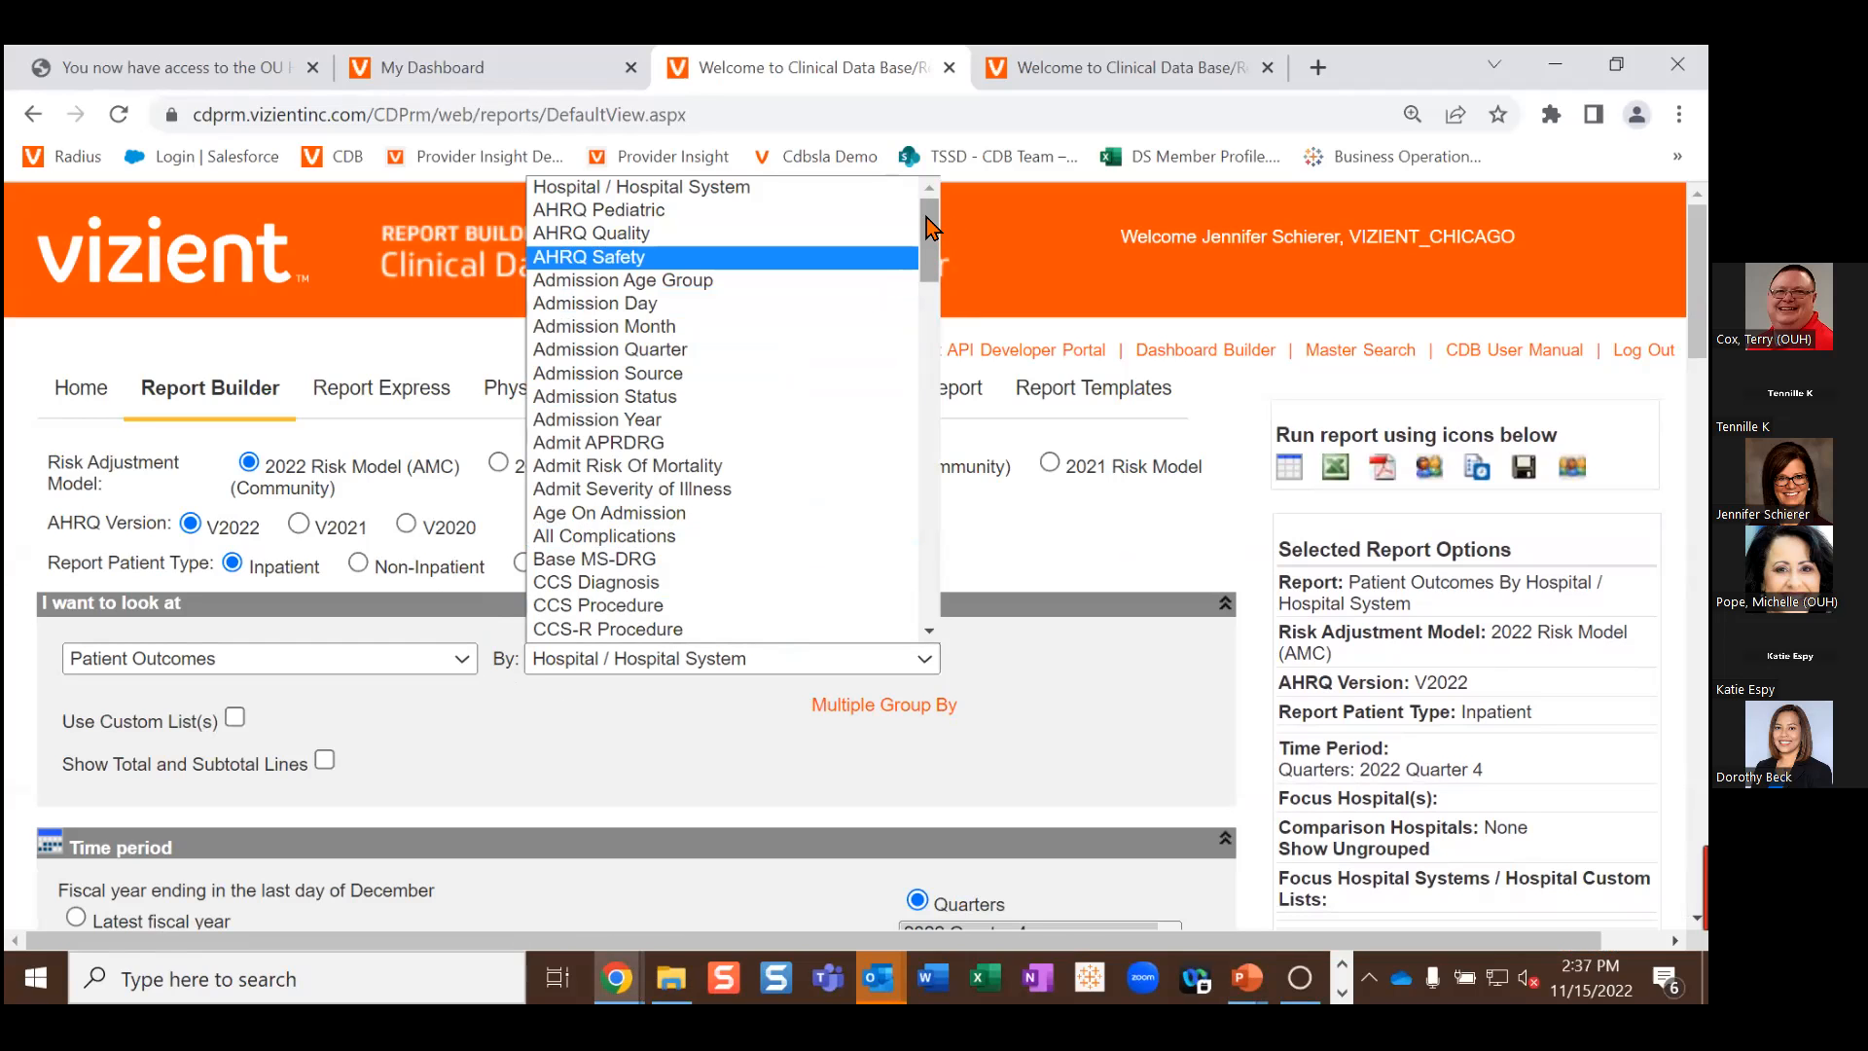
{"action": "left_click_drag", "start_coordinate": [931, 226], "coordinate": [927, 567]}
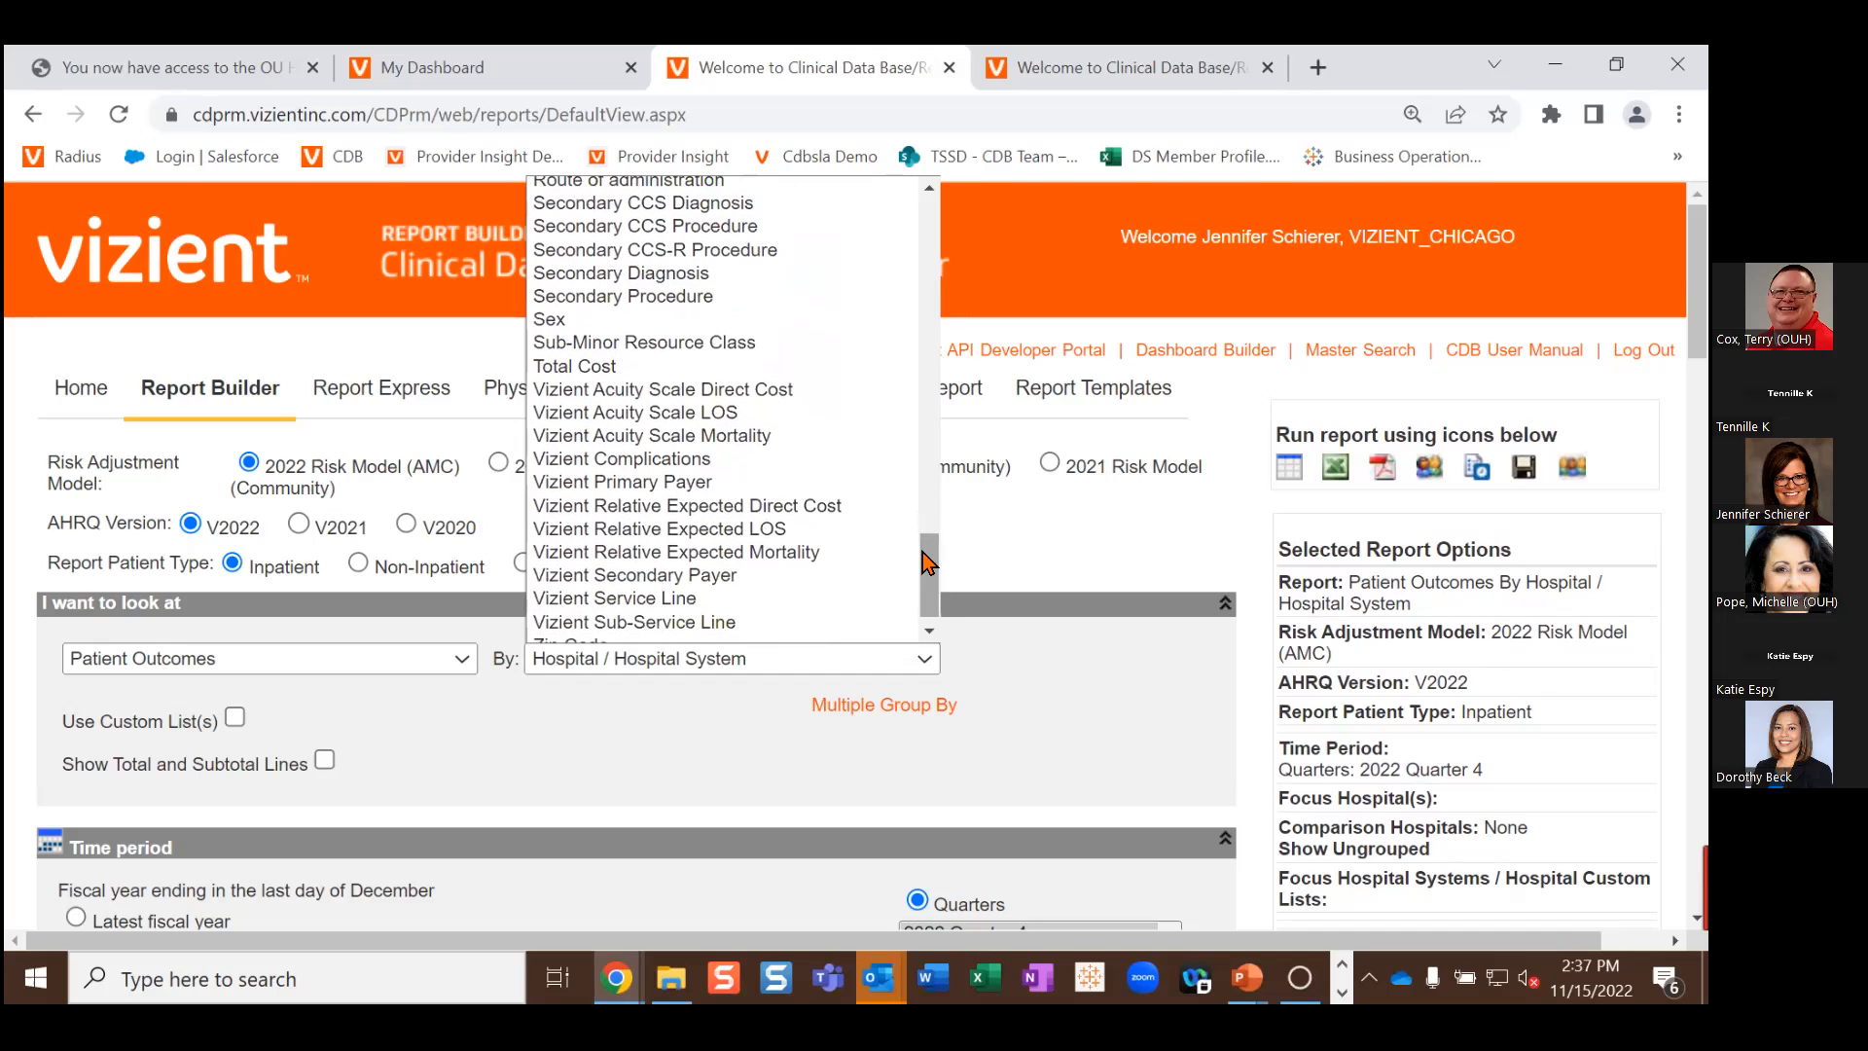
{"action": "left_click", "coordinate": [751, 622]}
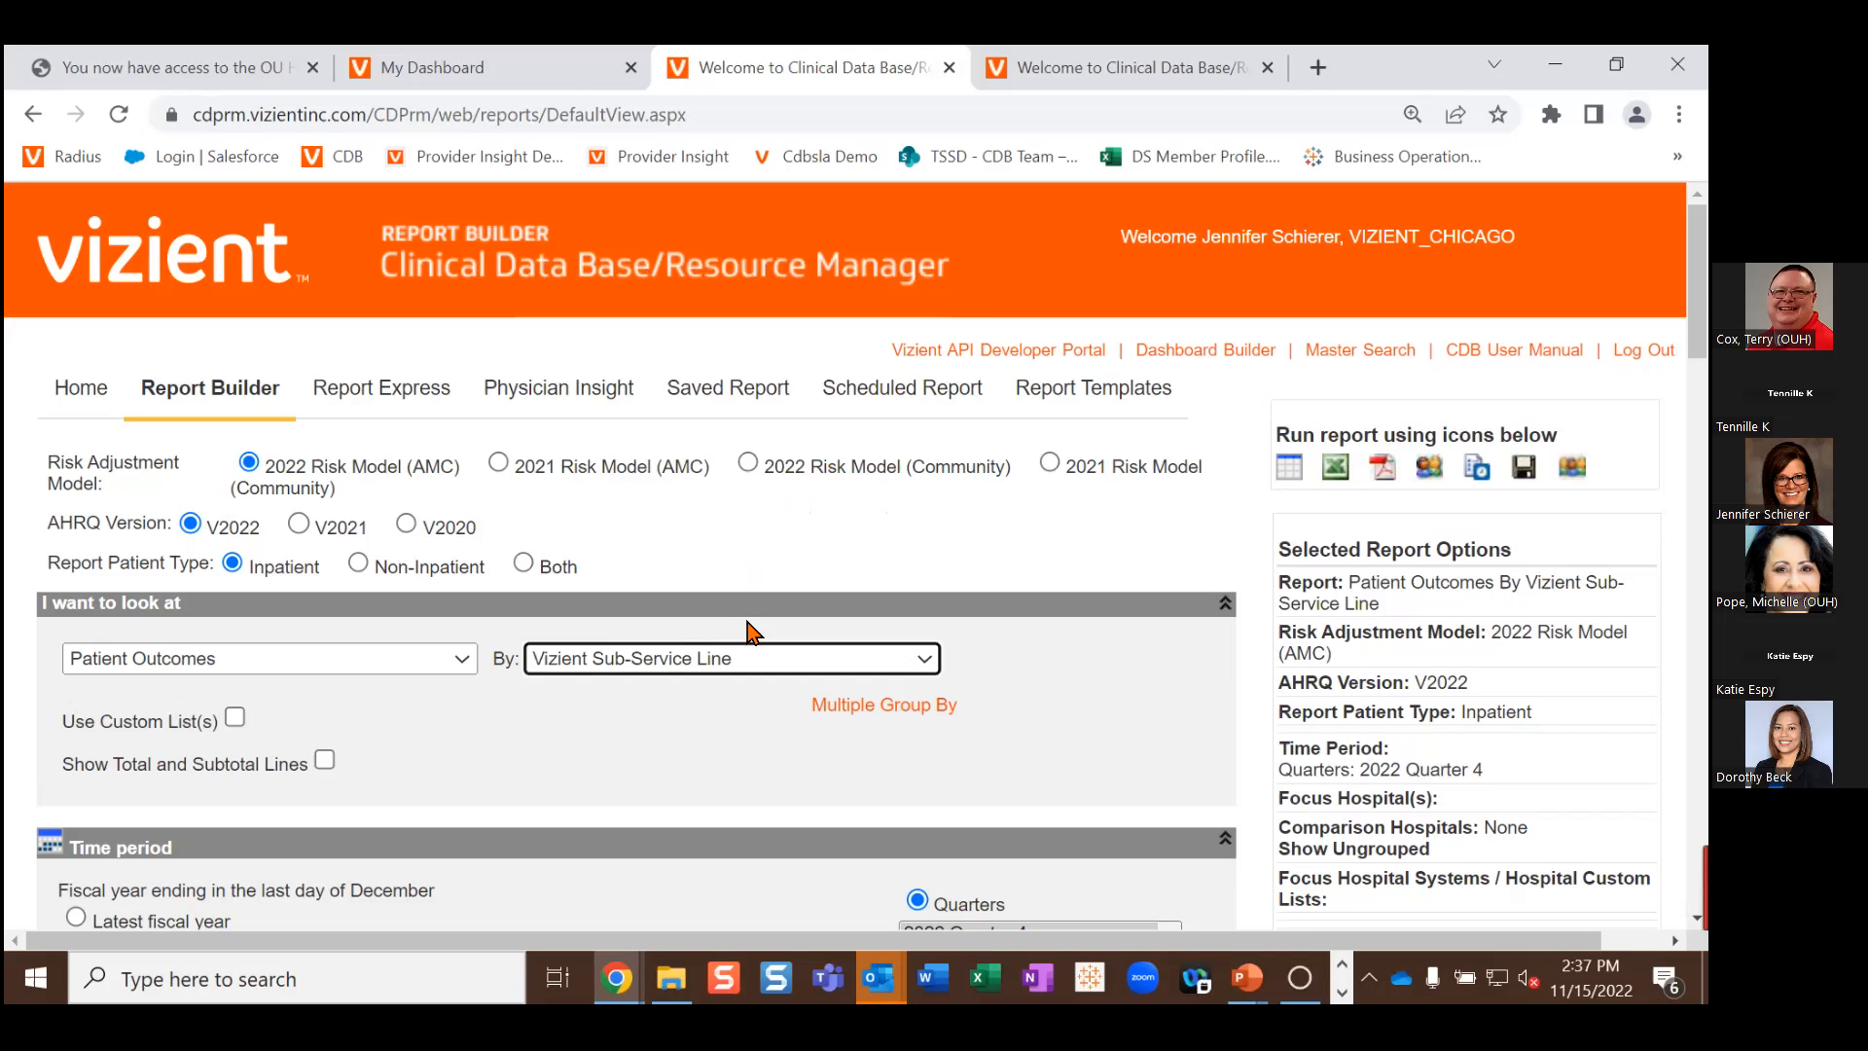
{"action": "left_click", "coordinate": [866, 710]}
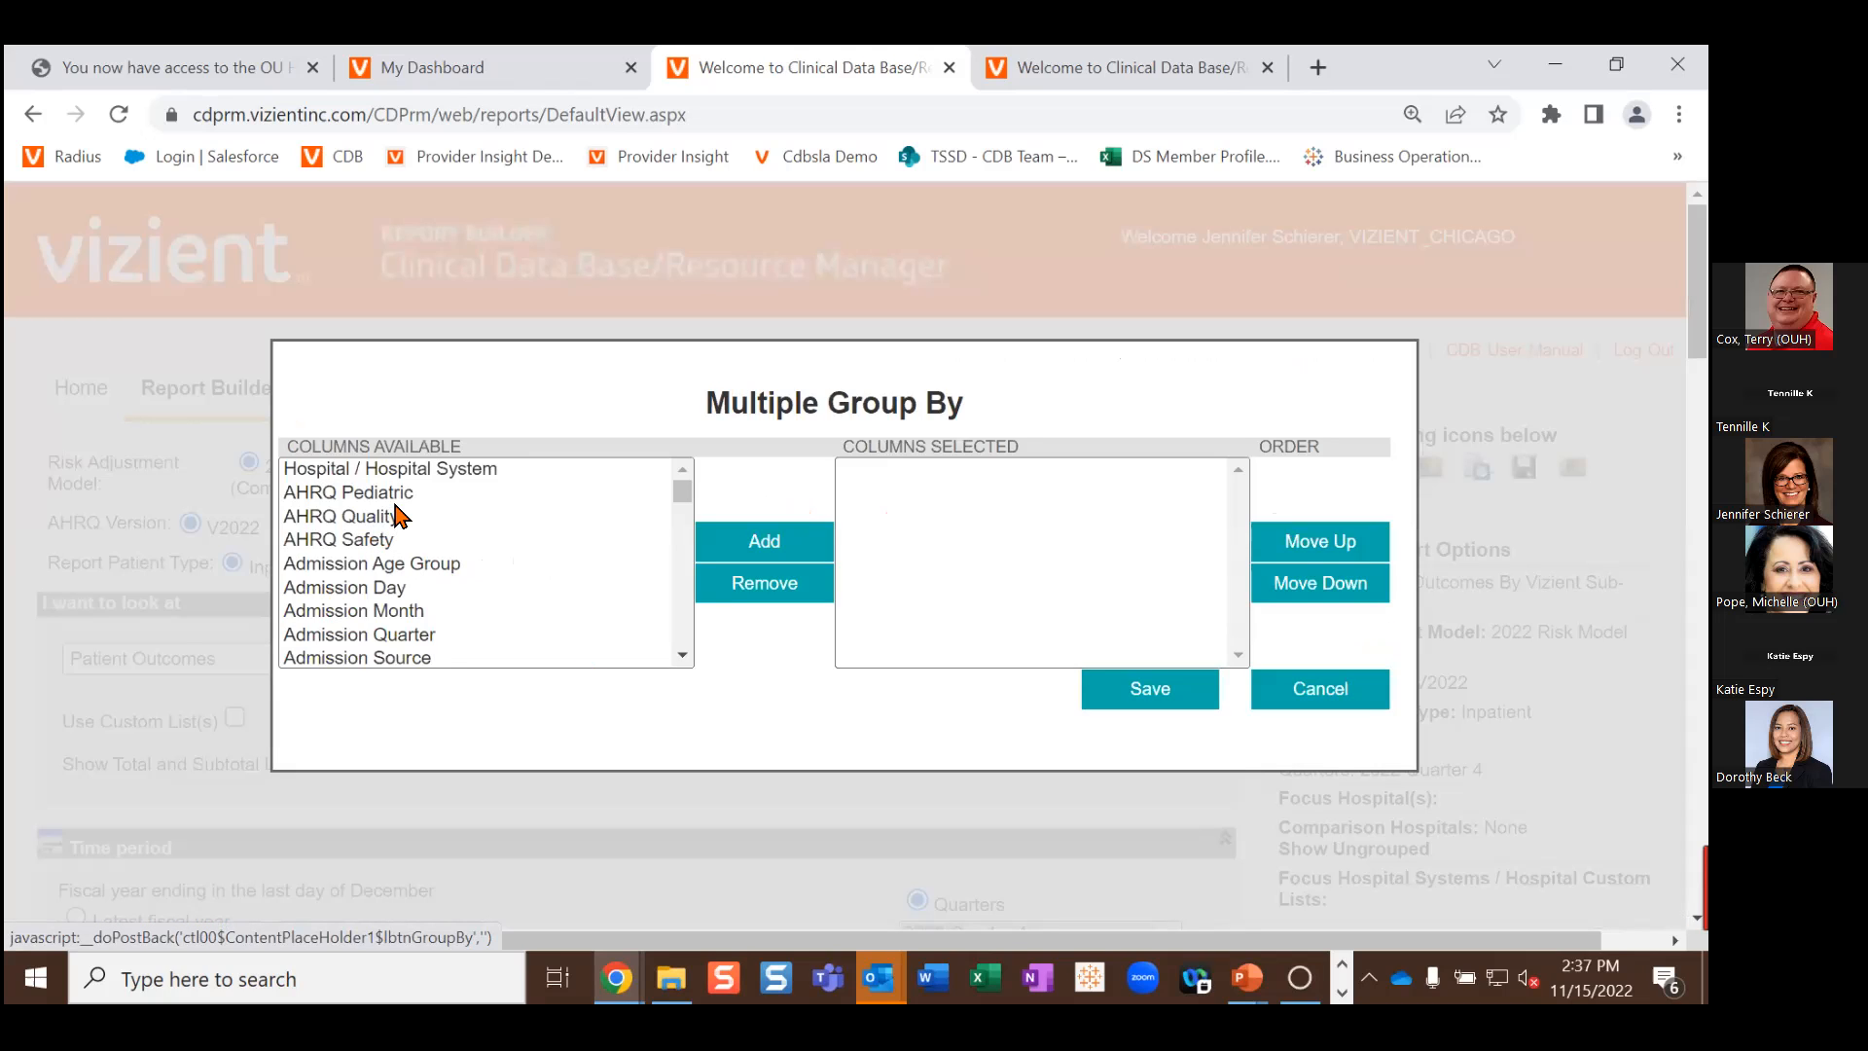
Step: Add Discharge Month as a second grouping in Multiple Group By and save it
{"action": "scroll", "coordinate": [399, 514], "scroll_direction": "down", "scroll_amount": 10}
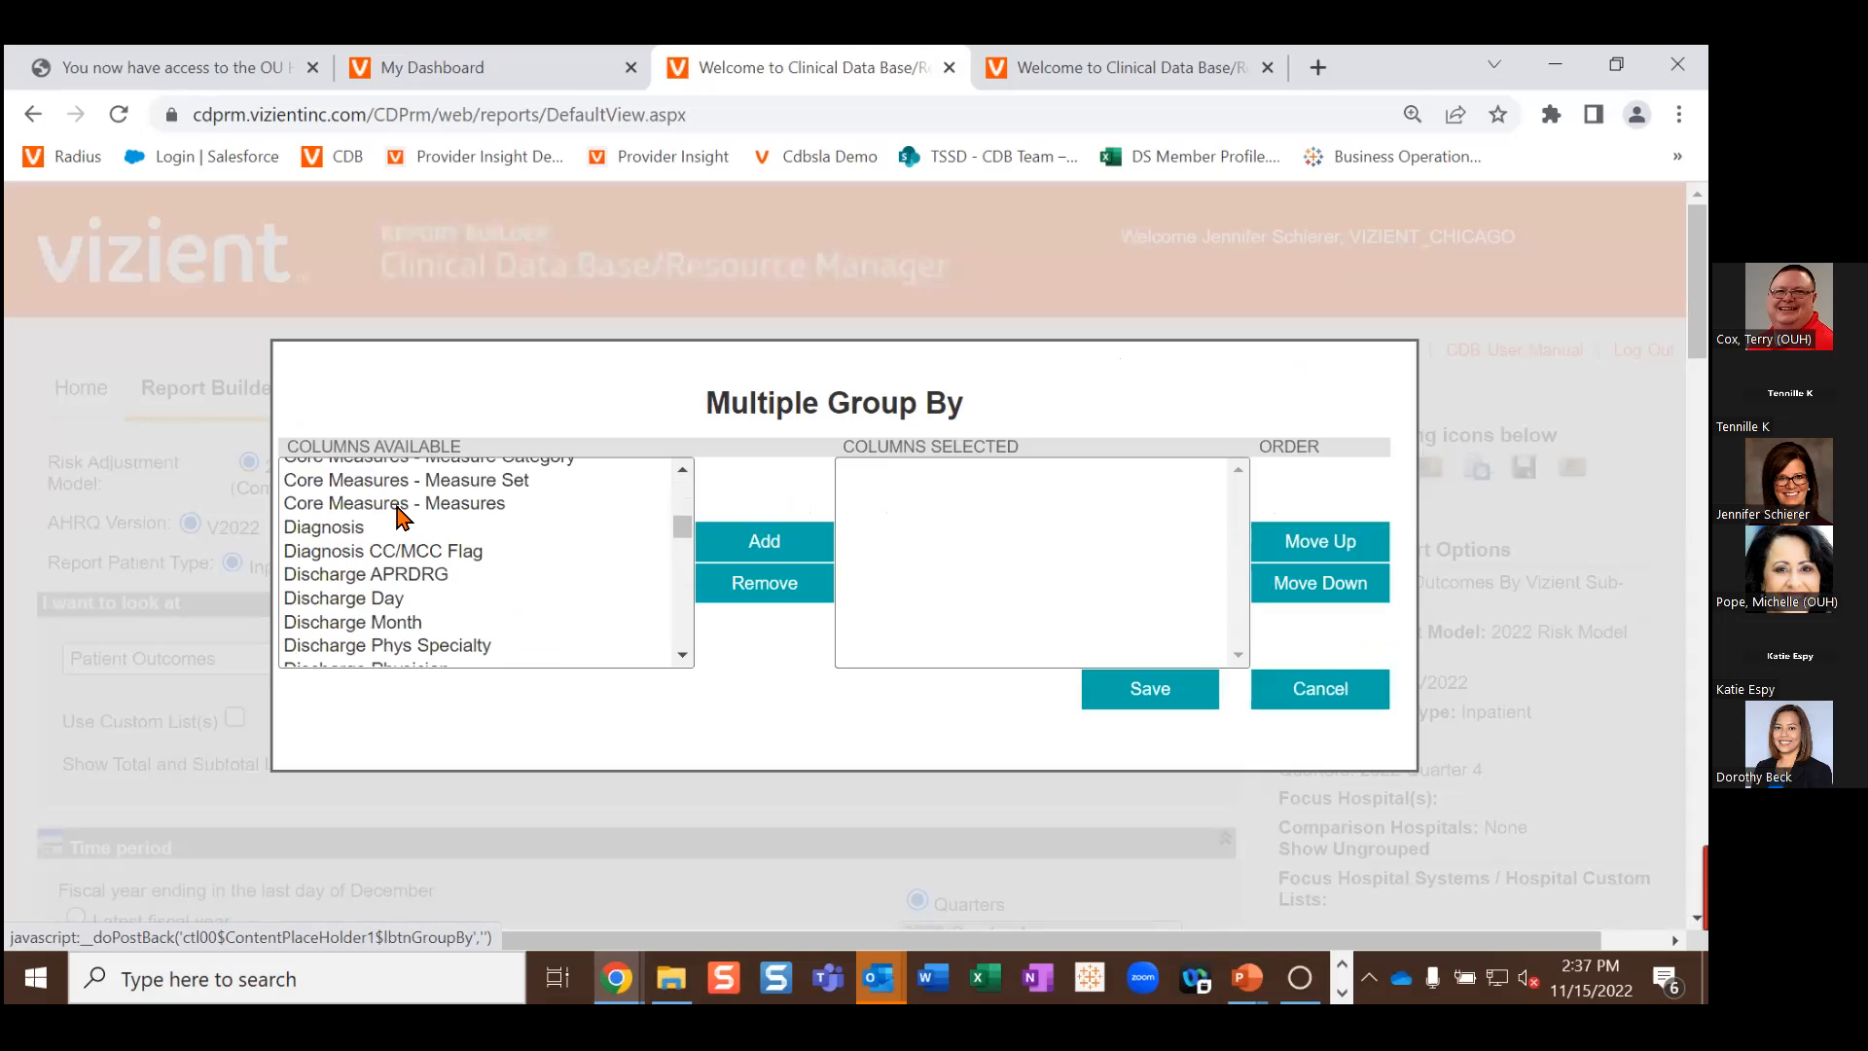
{"action": "left_click", "coordinate": [399, 623]}
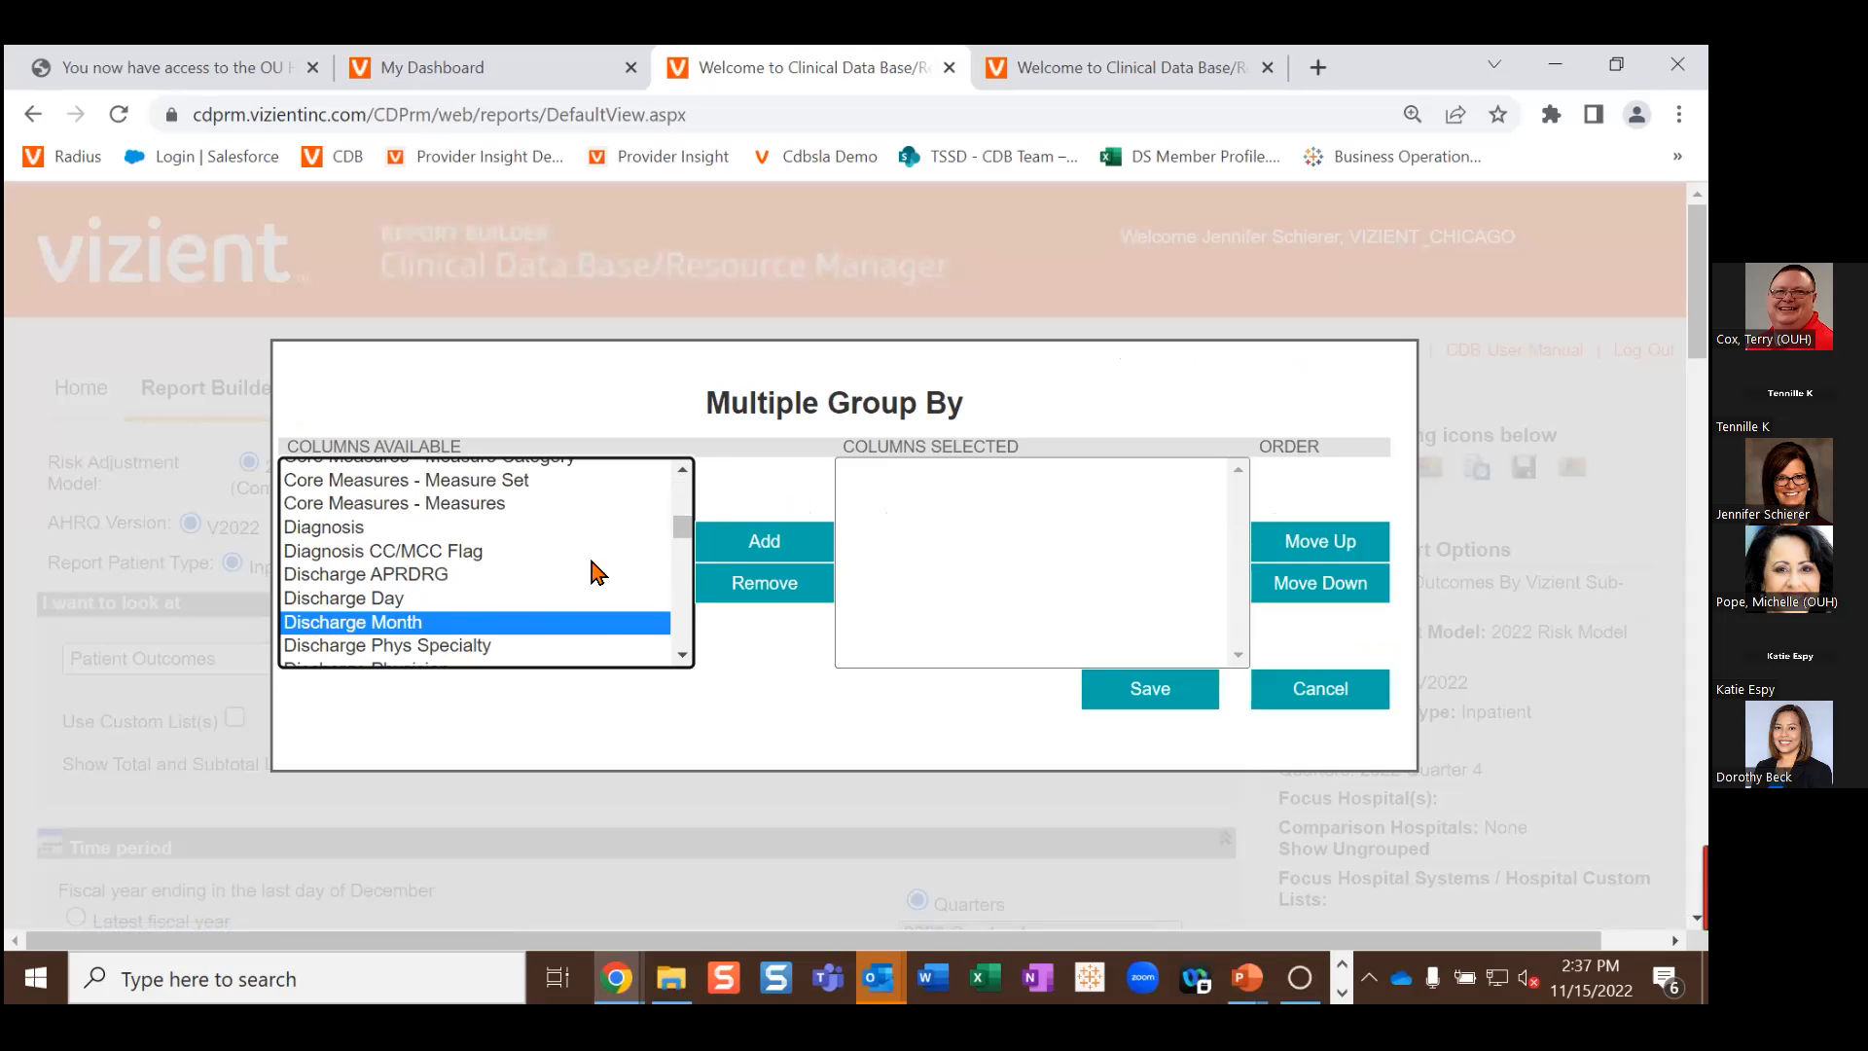
{"action": "left_click", "coordinate": [763, 543]}
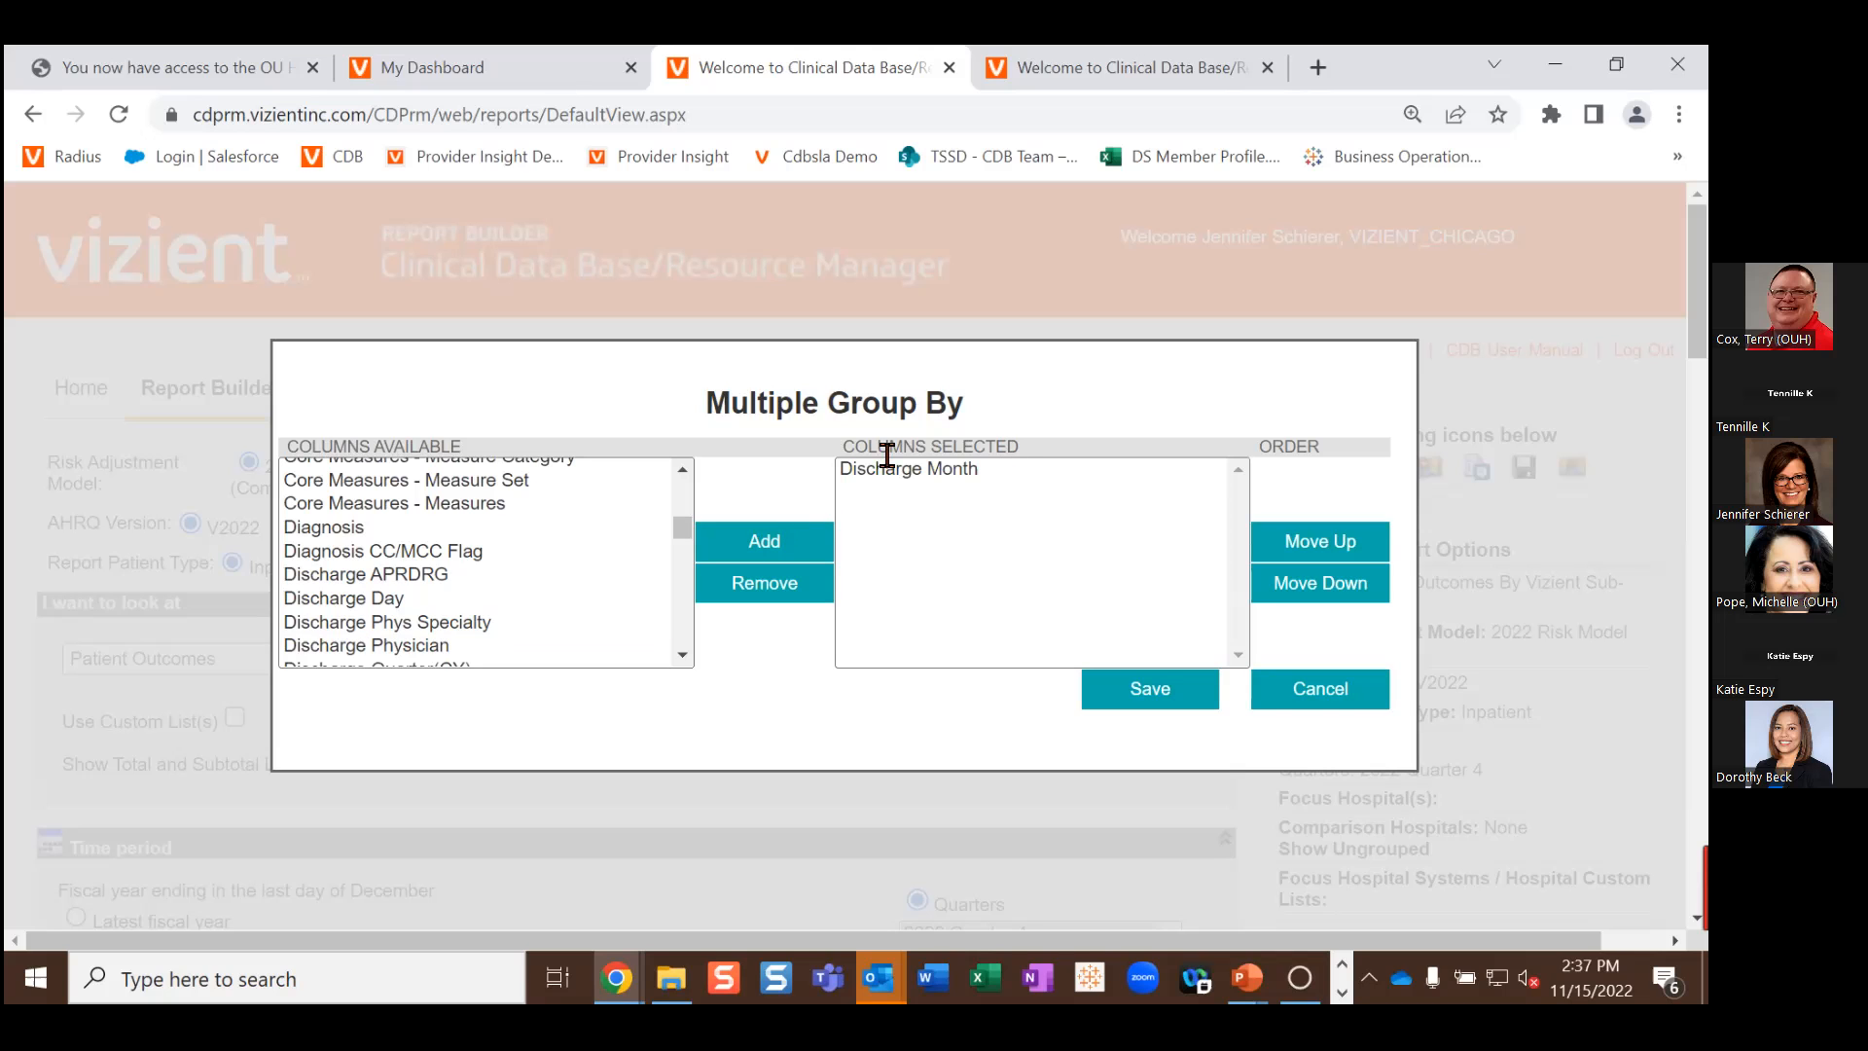
{"action": "left_click", "coordinate": [1162, 701]}
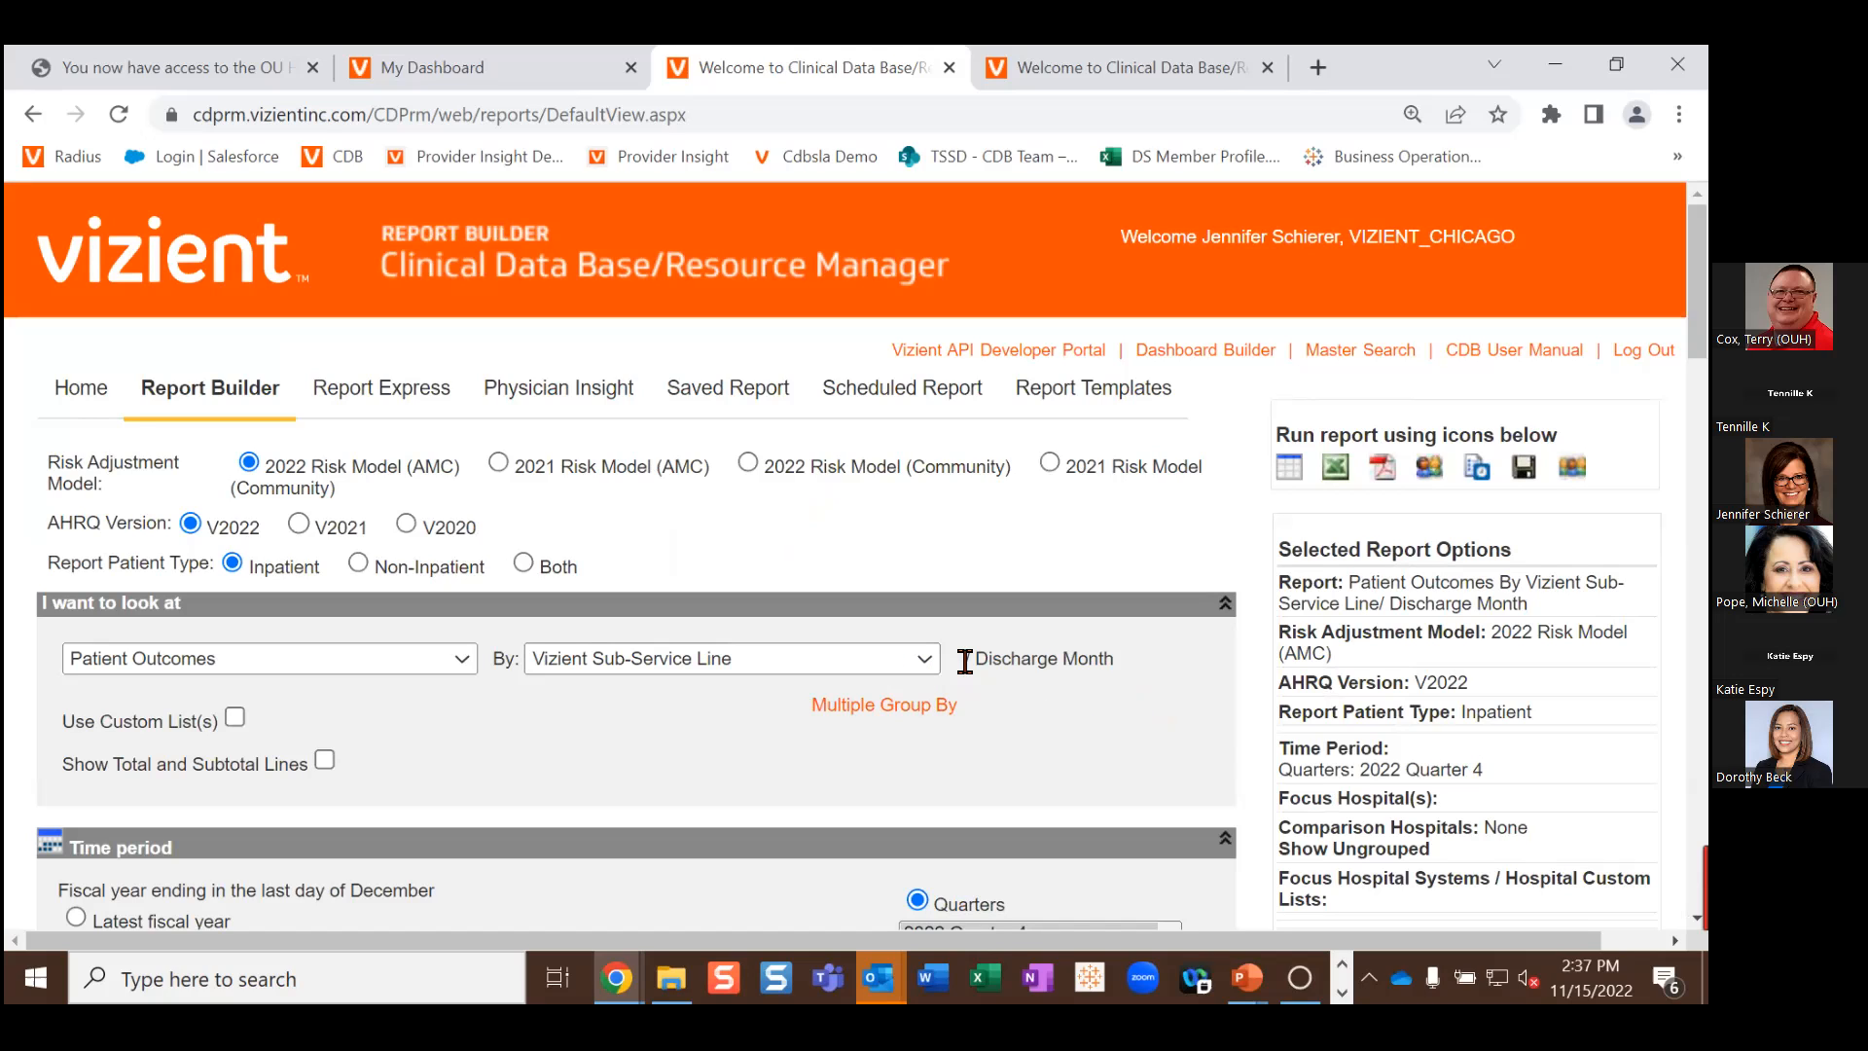
Step: Set the time period to 2022 Quarter 1 and bring up the restriction categories
{"action": "scroll", "coordinate": [961, 709], "scroll_direction": "down", "scroll_amount": 3}
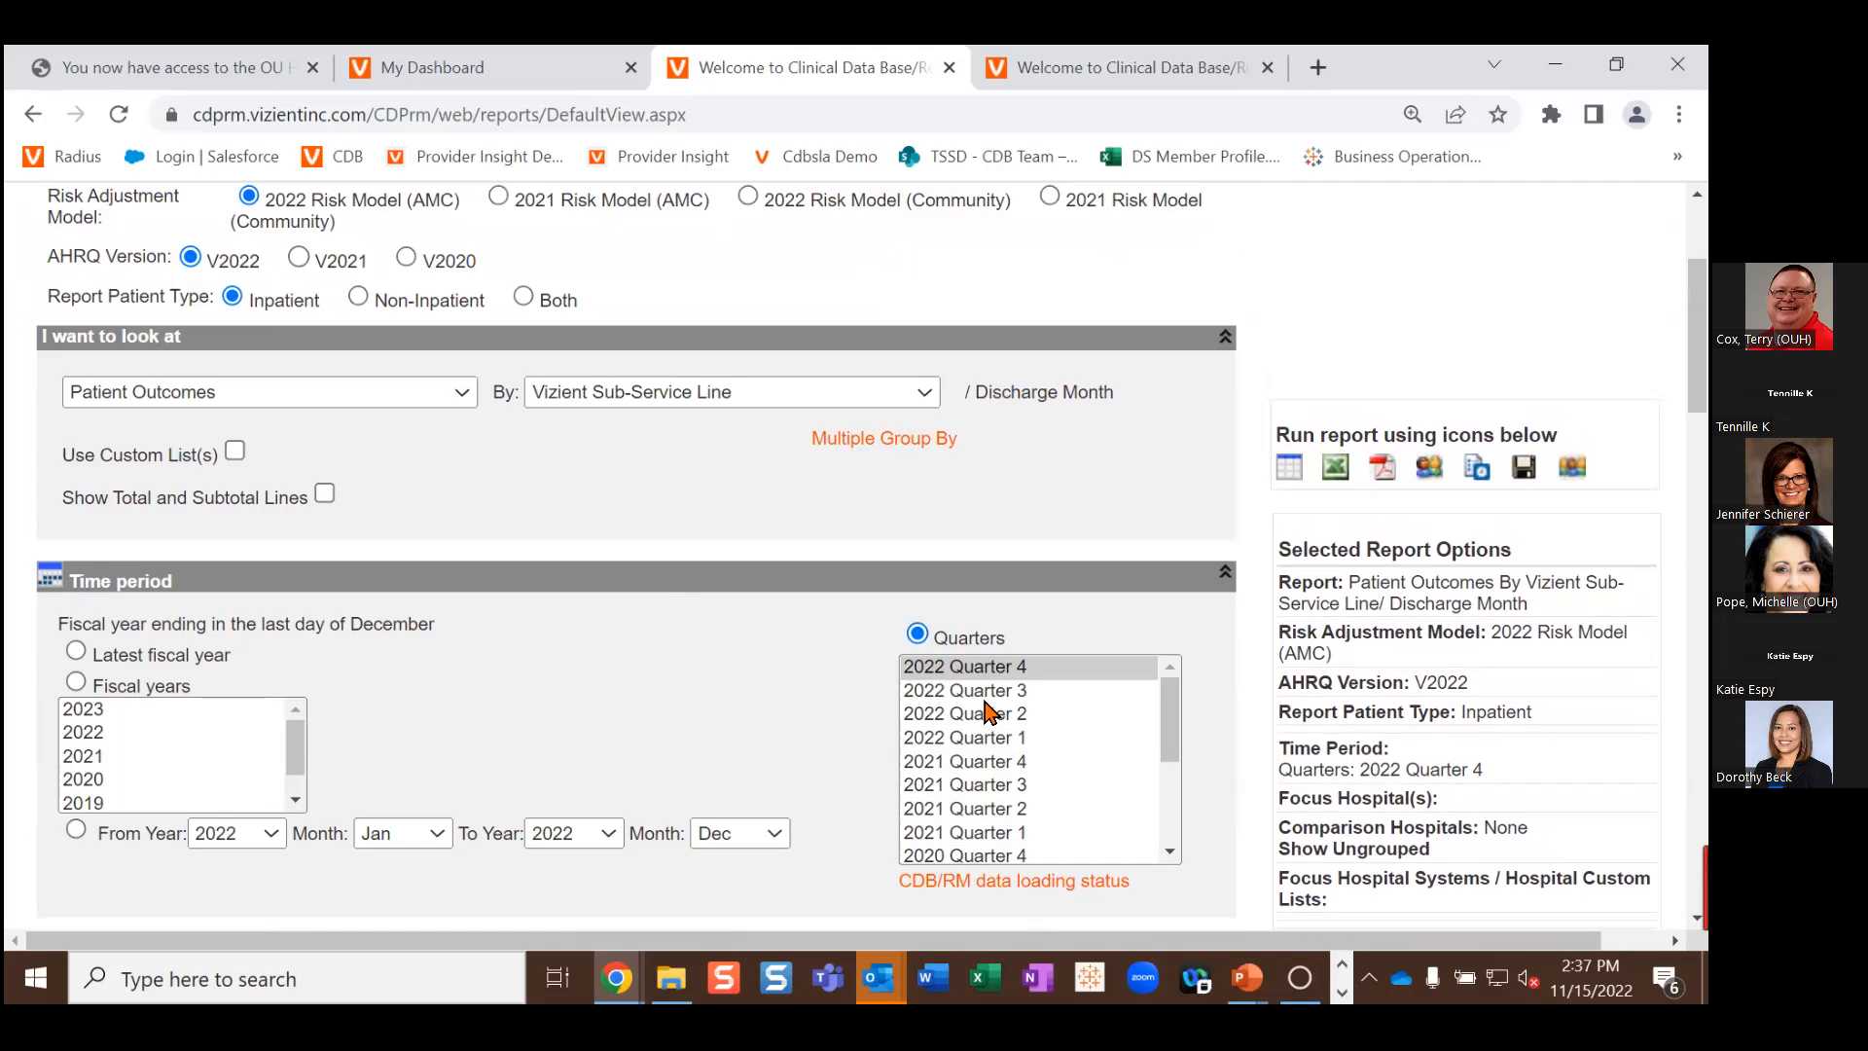
{"action": "left_click", "coordinate": [990, 747]}
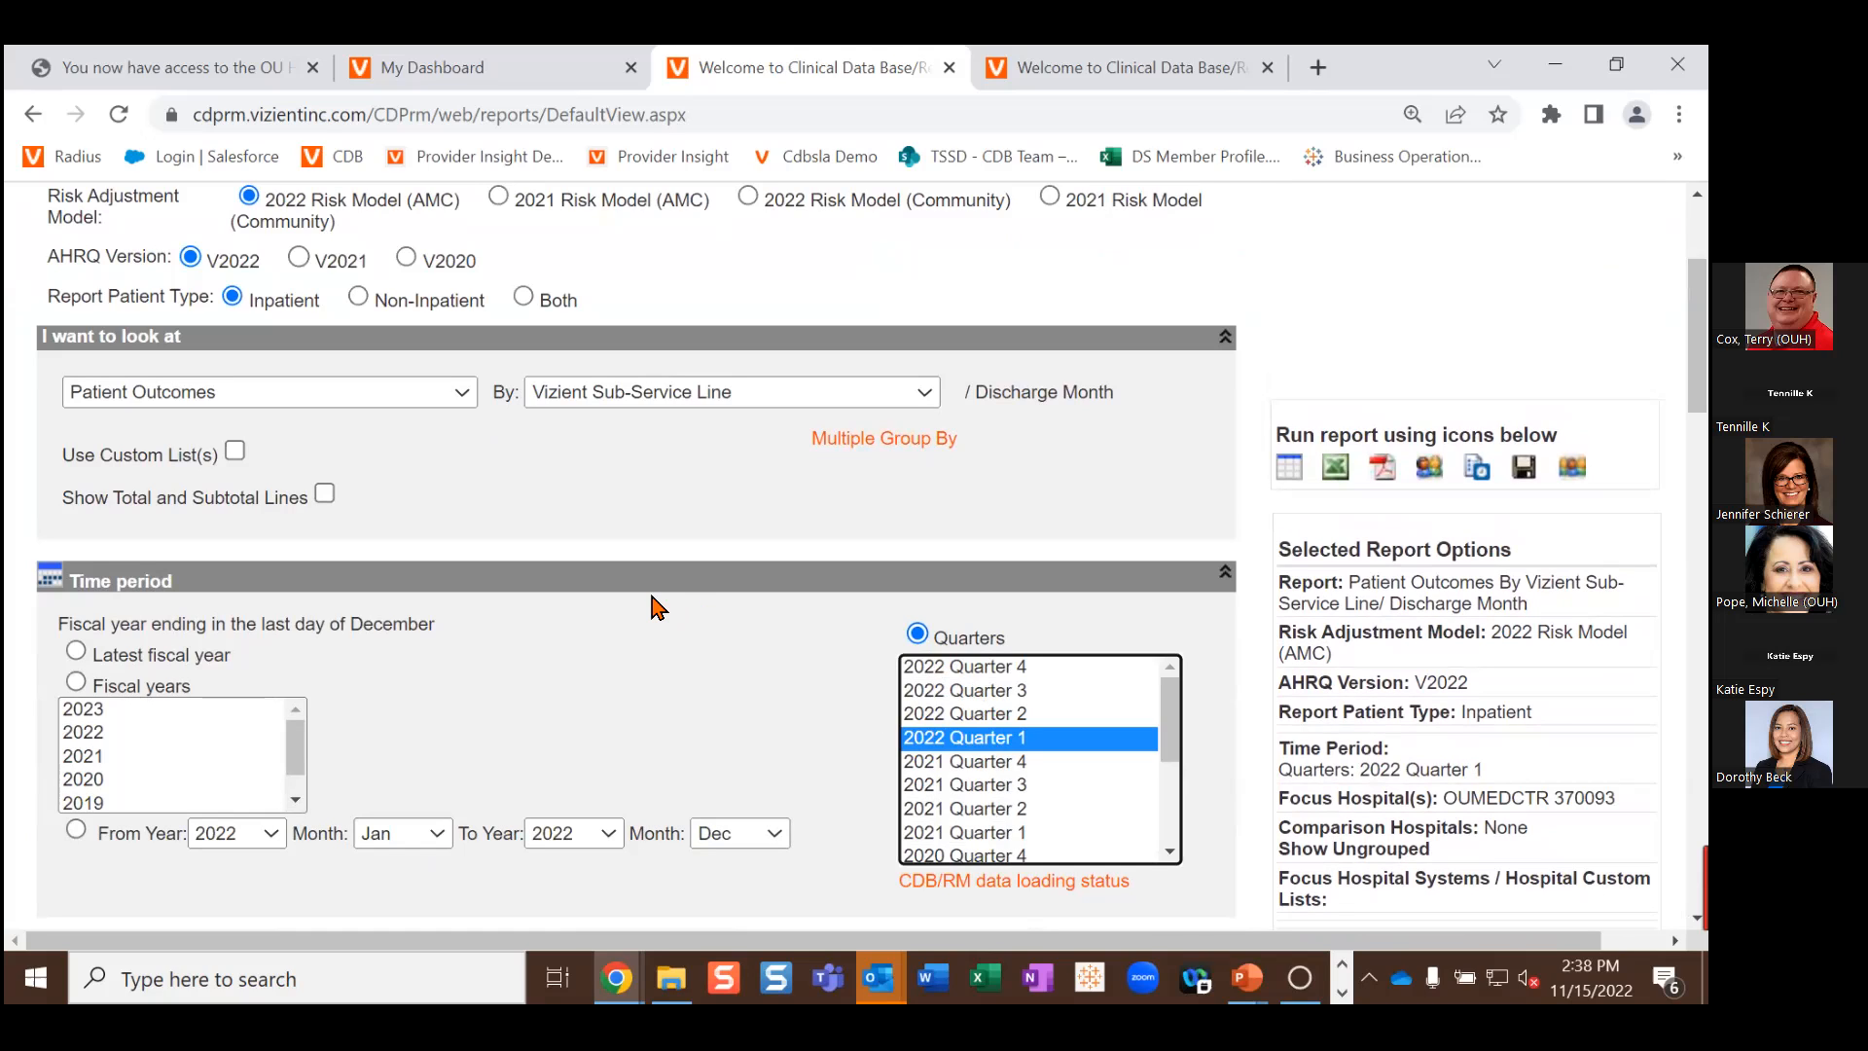
{"action": "scroll", "coordinate": [658, 606], "scroll_direction": "down", "scroll_amount": 3}
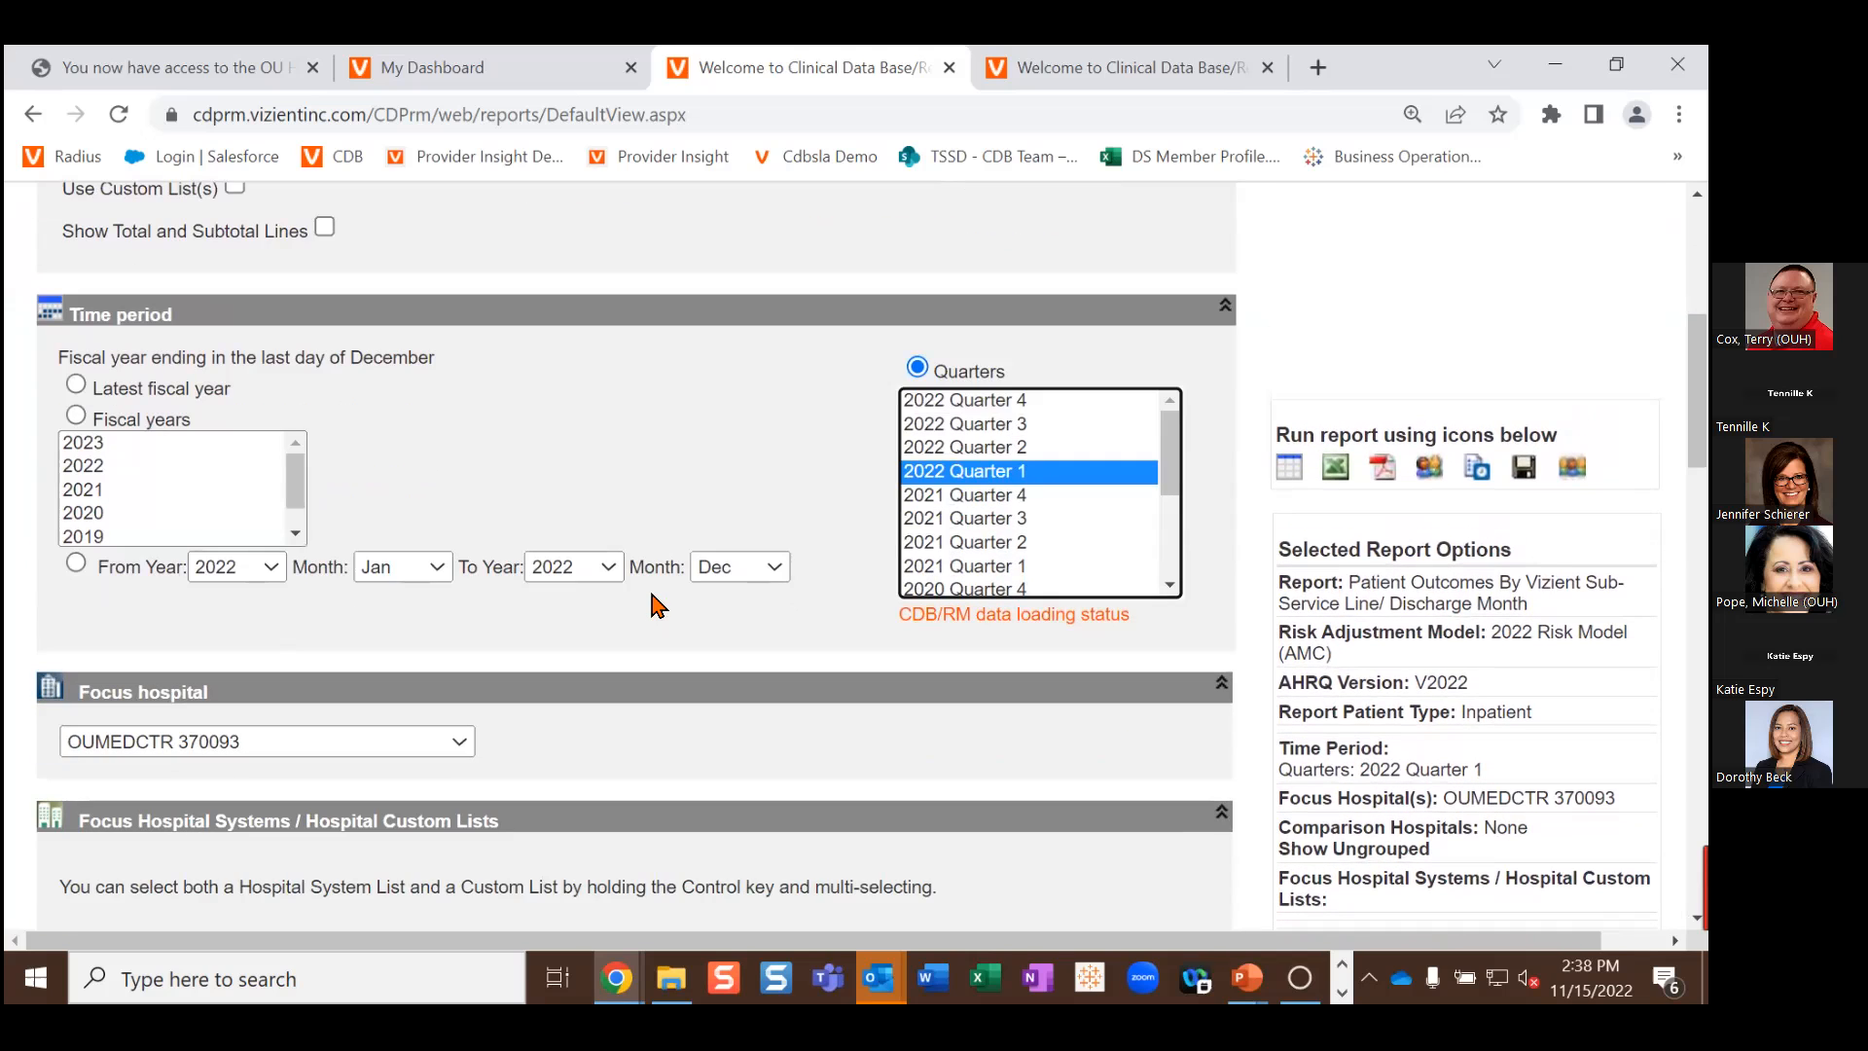
{"action": "scroll", "coordinate": [659, 606], "scroll_direction": "down", "scroll_amount": 10}
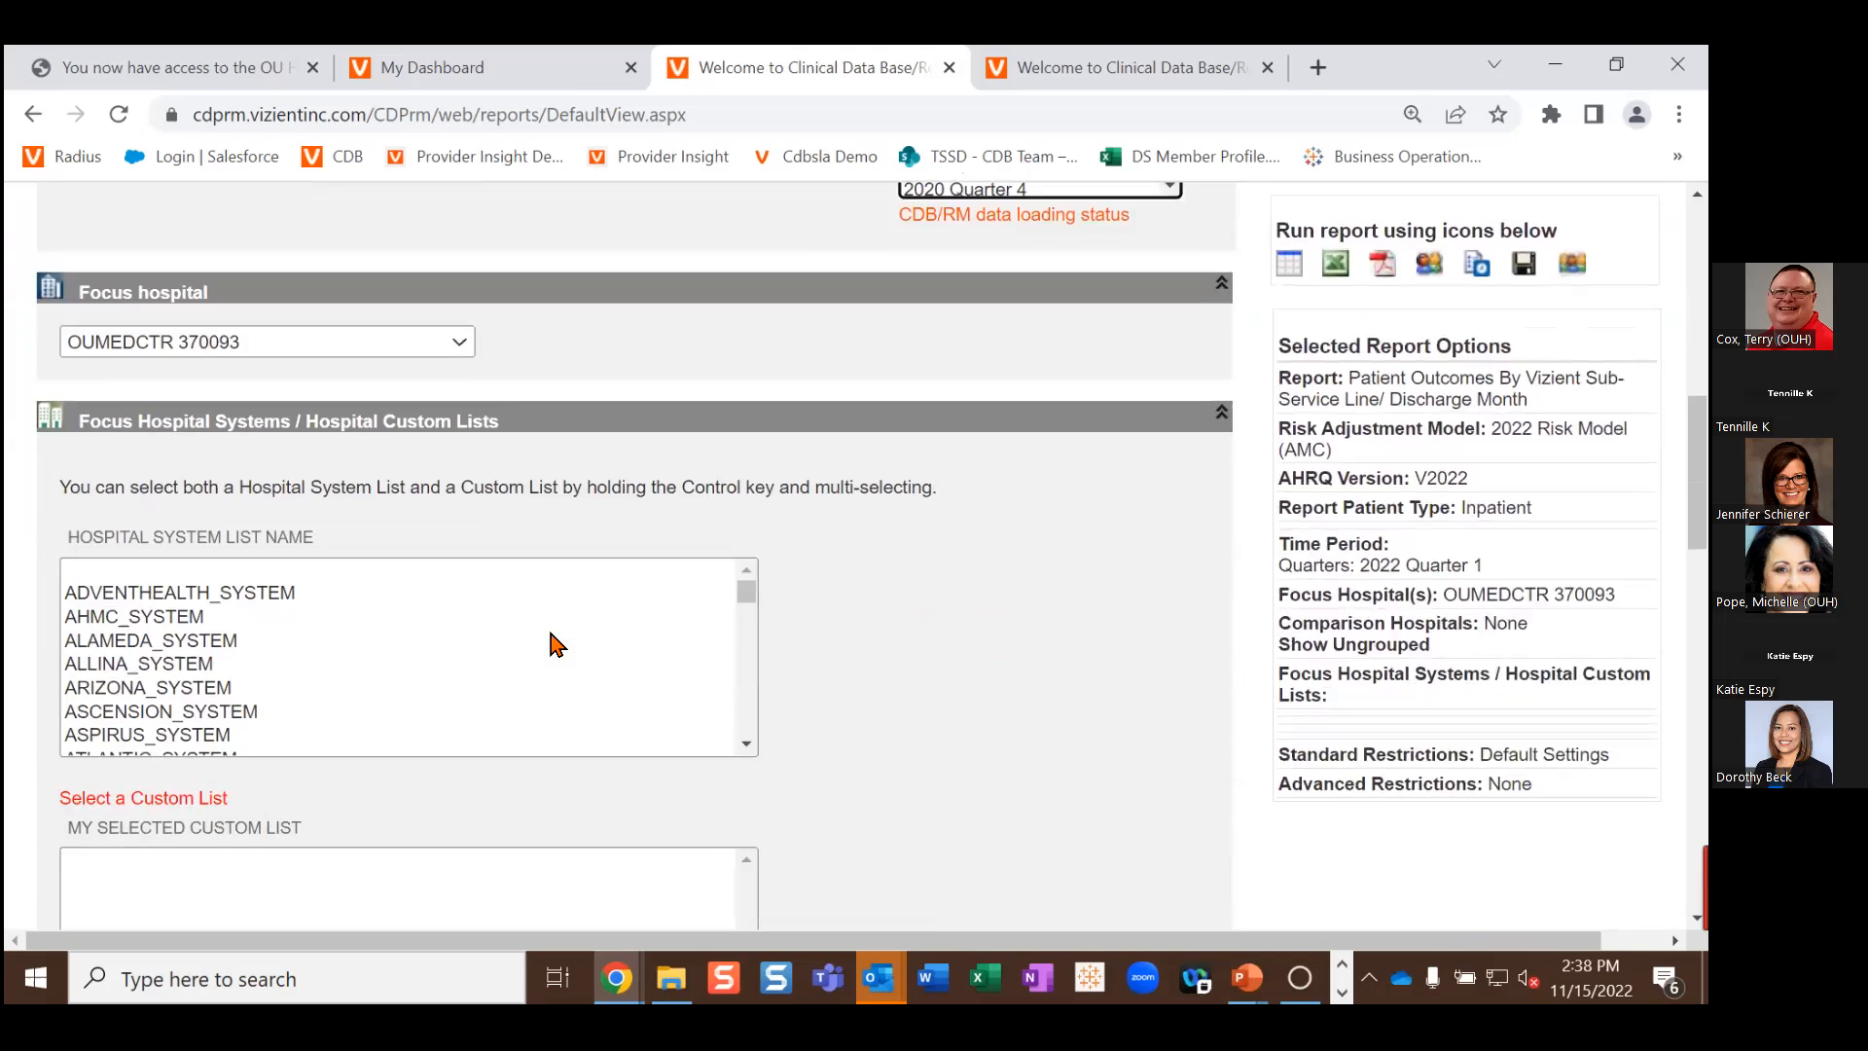
{"action": "scroll", "coordinate": [542, 651], "scroll_direction": "down", "scroll_amount": 12}
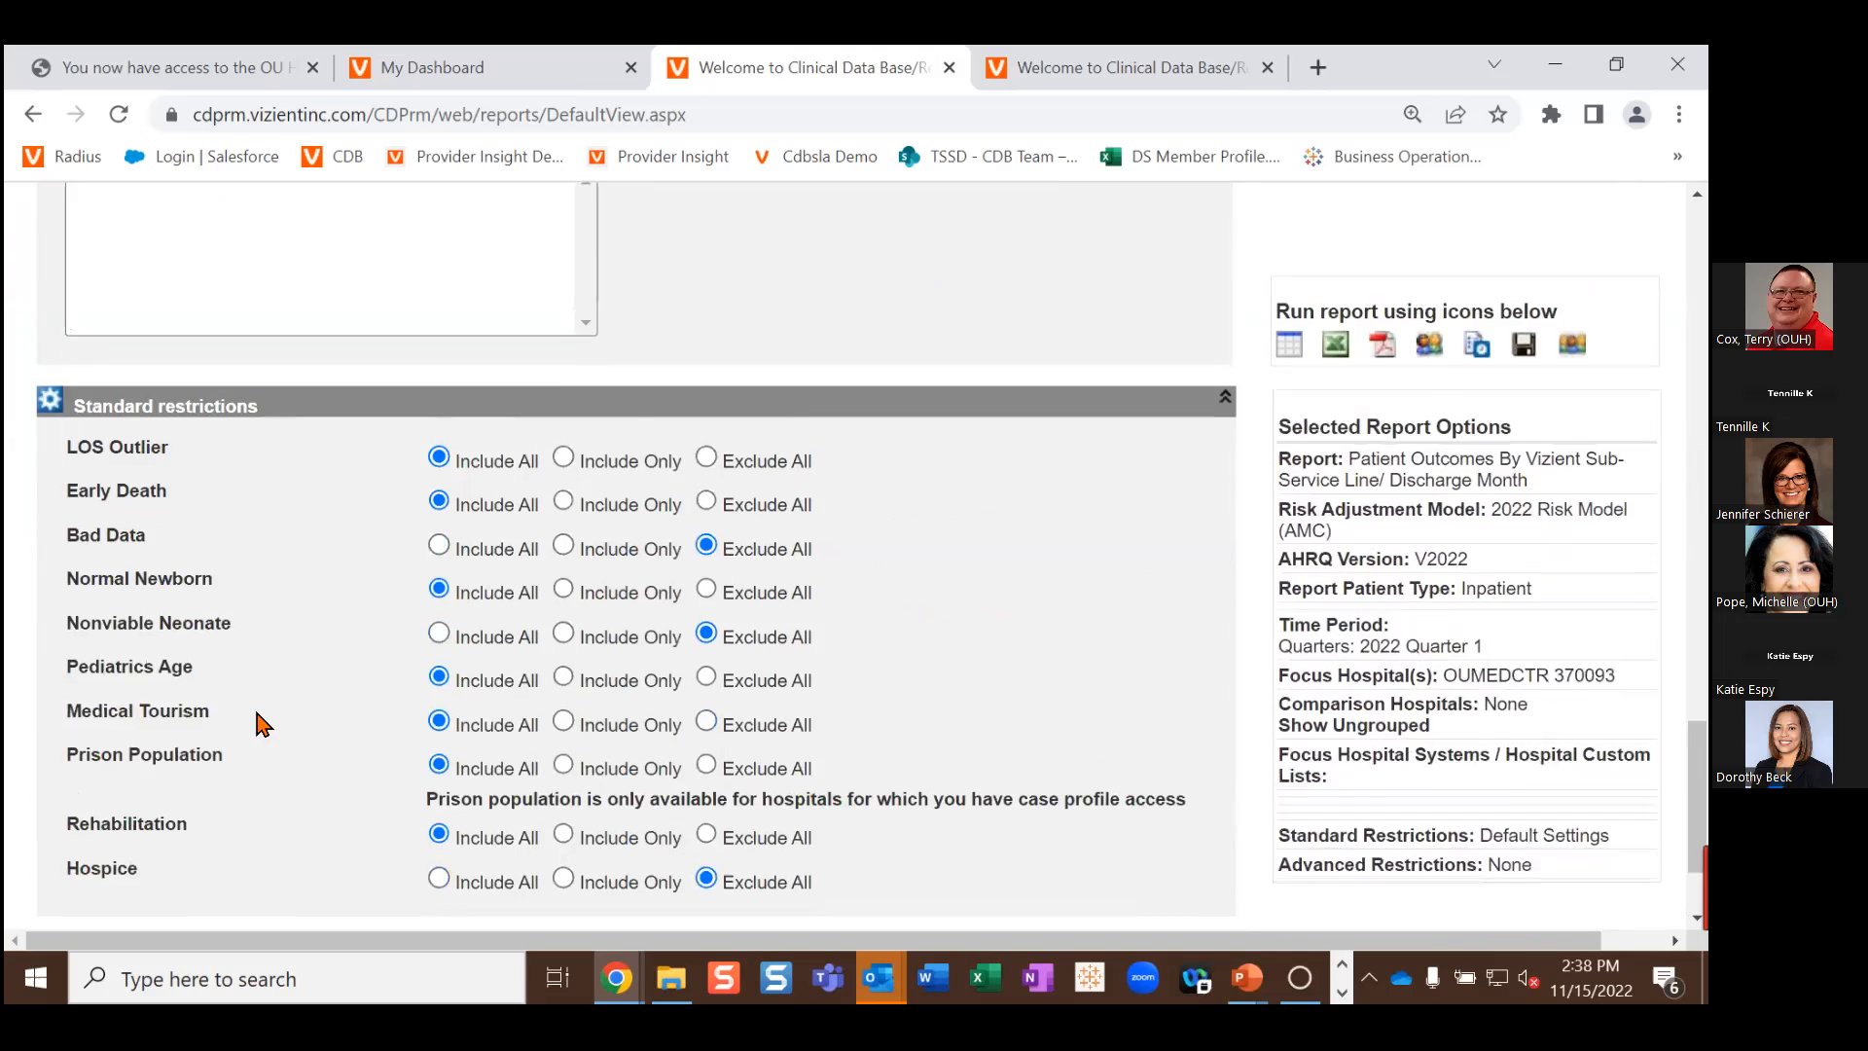
{"action": "left_click", "coordinate": [209, 778]}
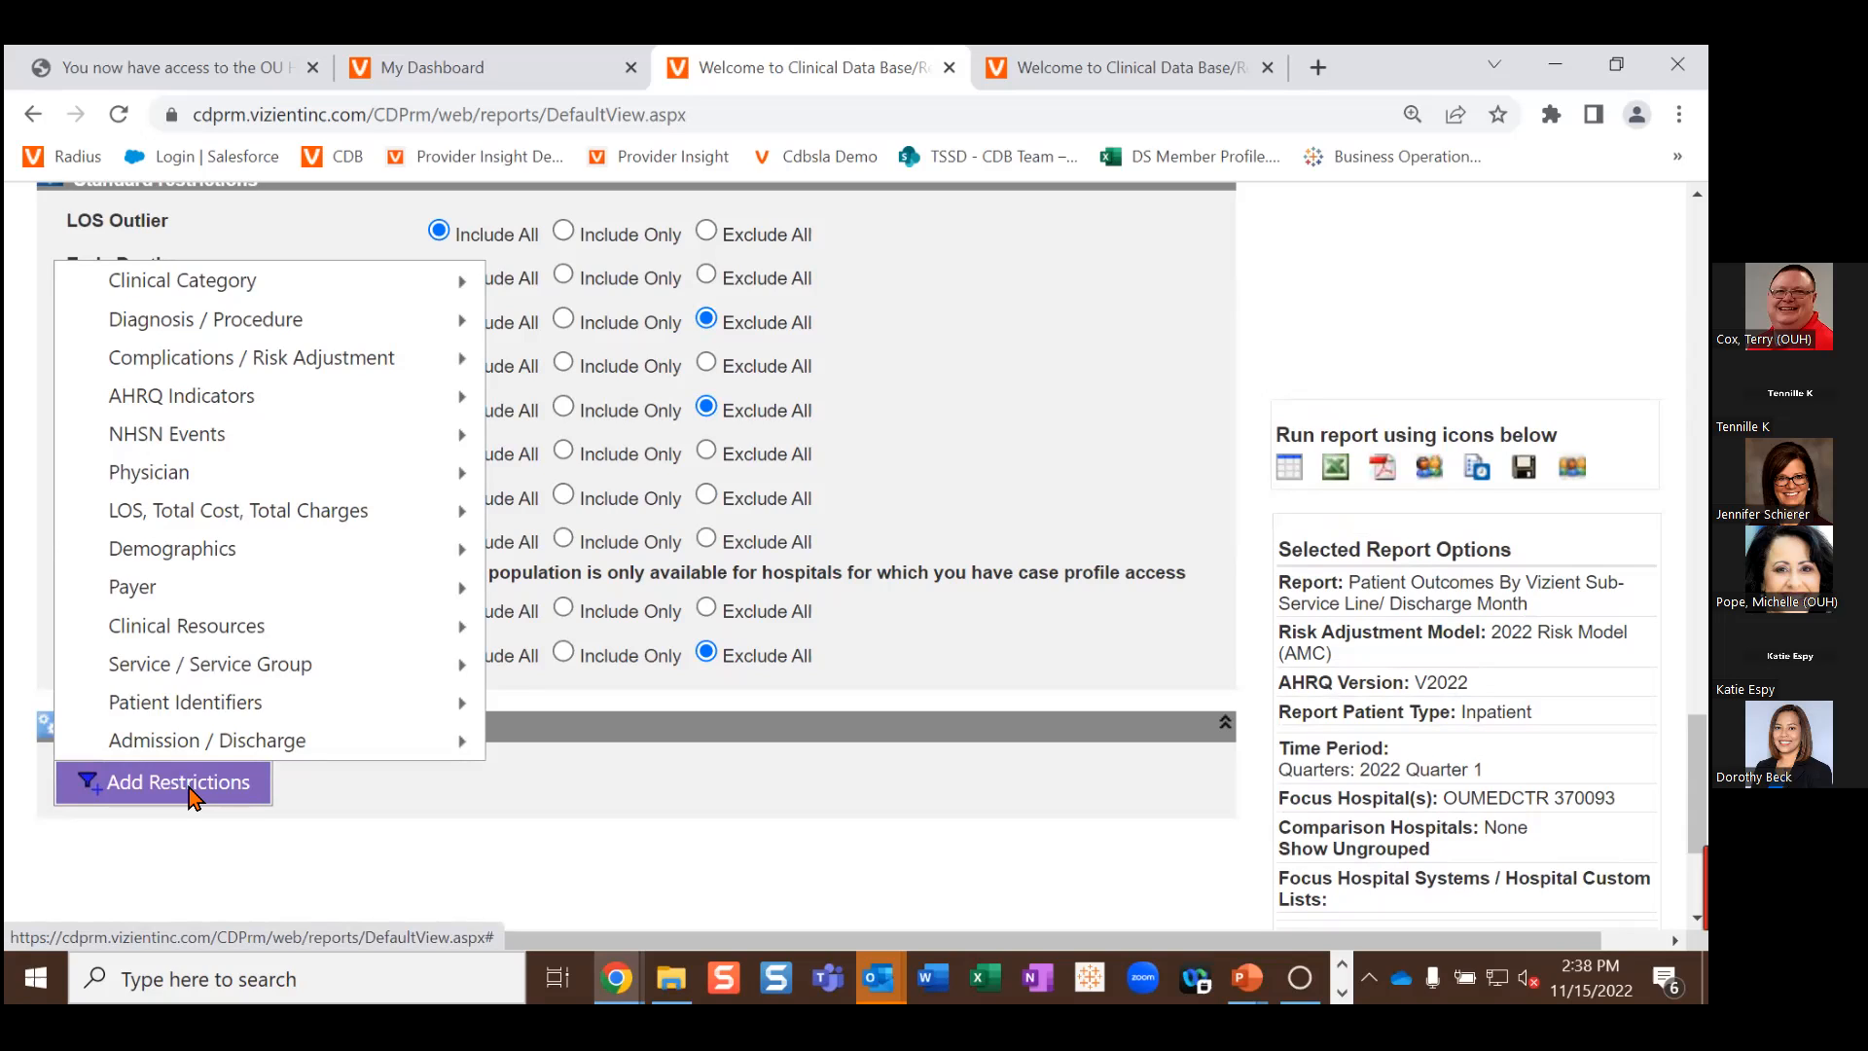
Step: Restrict the report to the General Medicine Vizient Service Line and run it as a table
{"action": "mouse_move", "coordinate": [274, 290]}
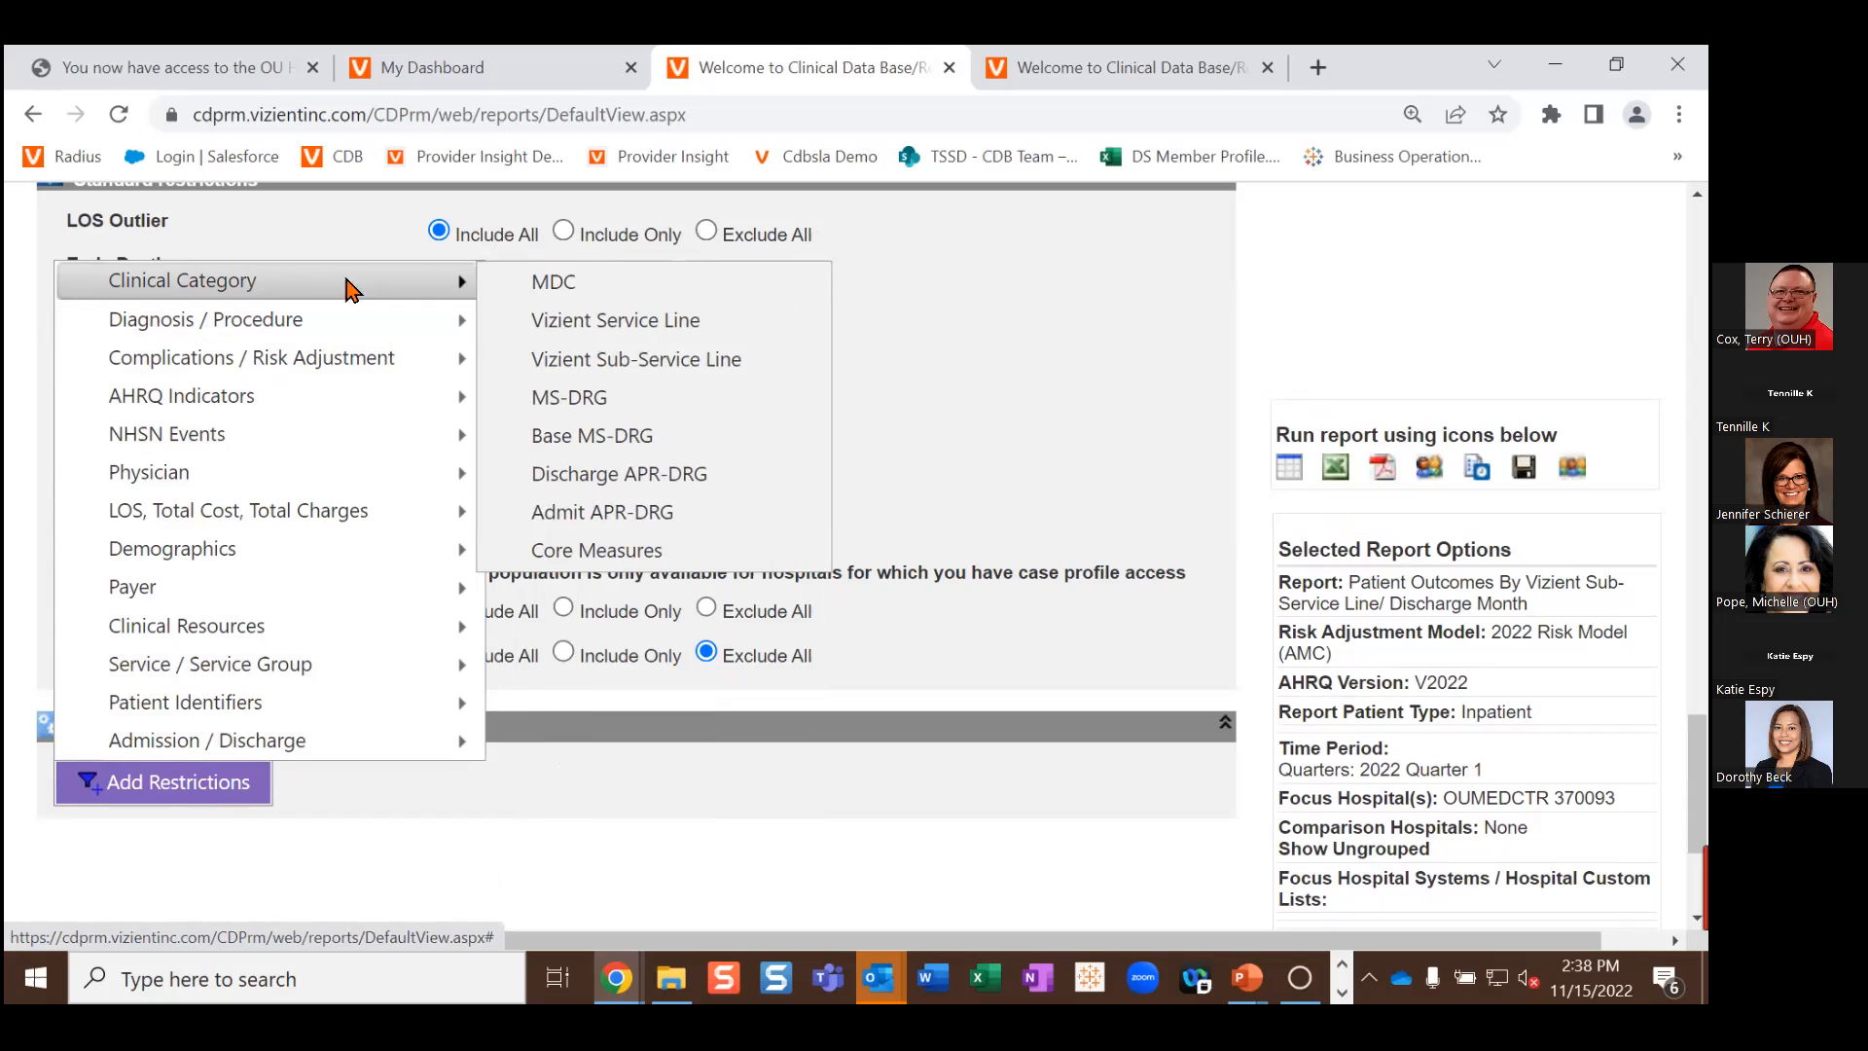
{"action": "left_click", "coordinate": [609, 364]}
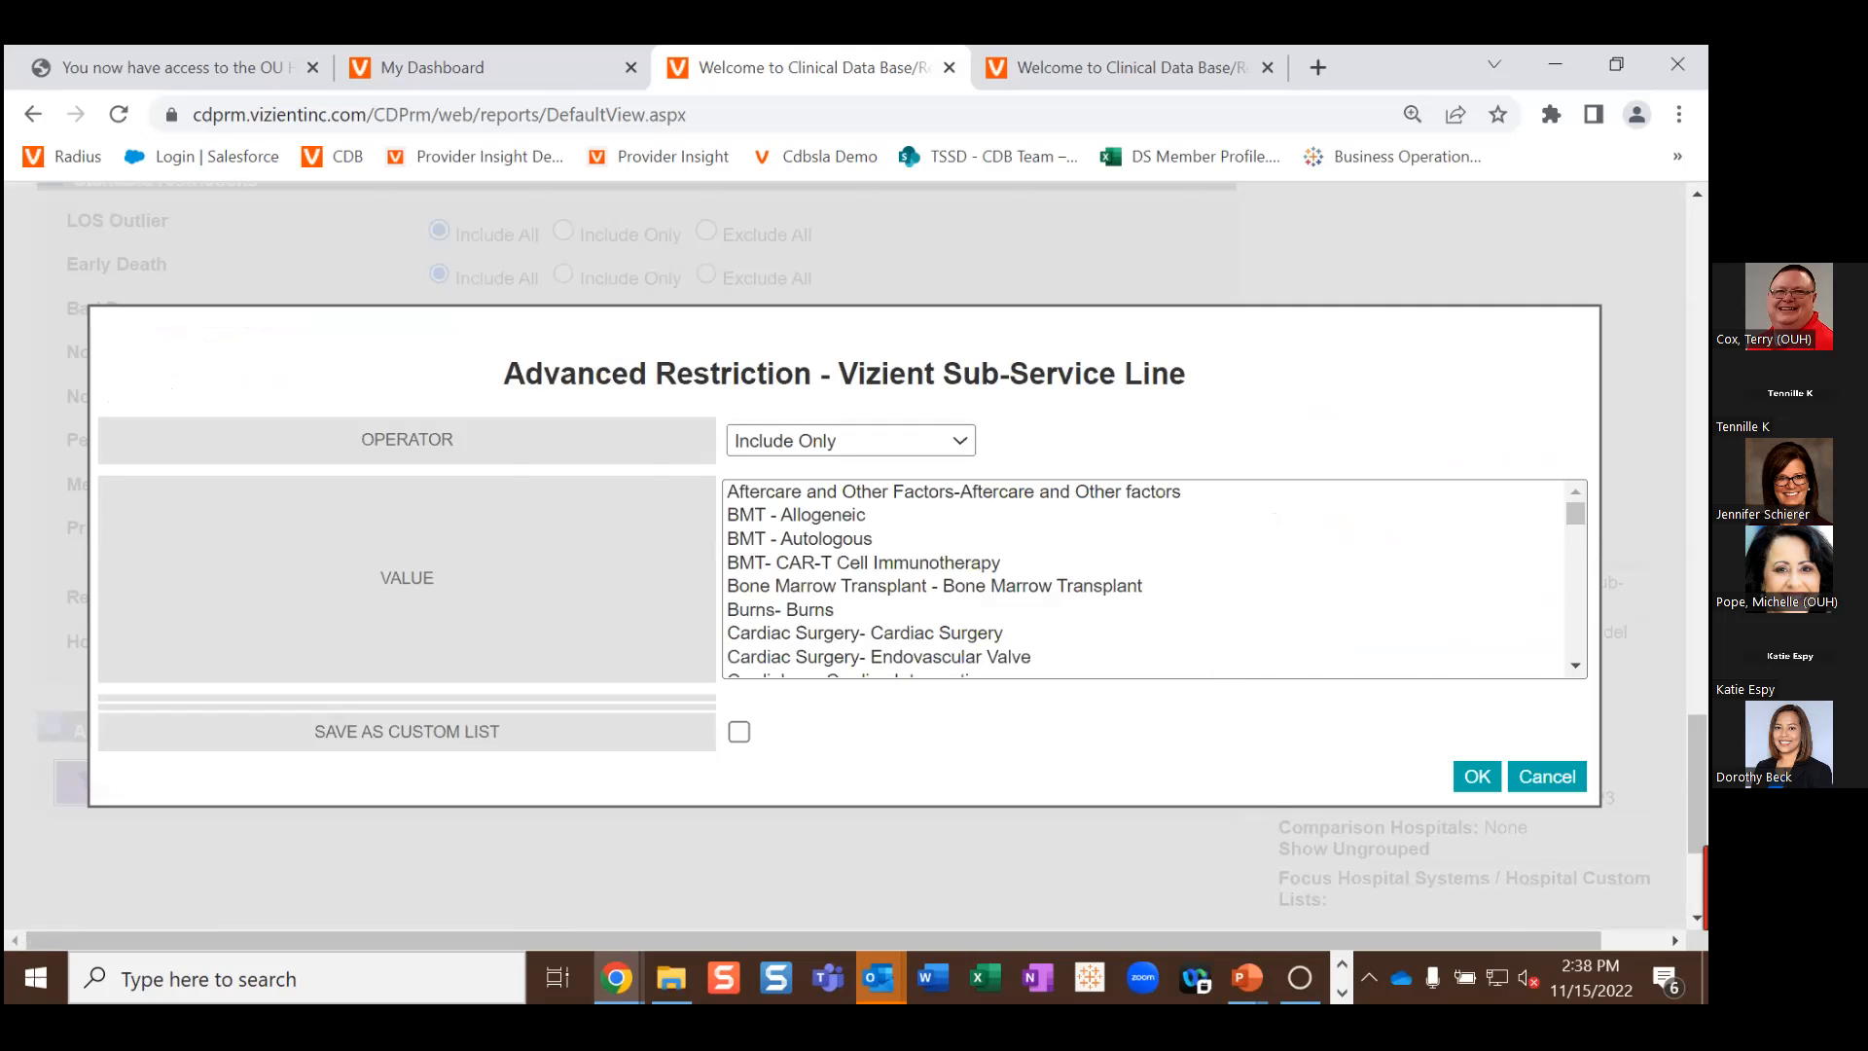
{"action": "left_click", "coordinate": [1457, 778]}
{"action": "left_click", "coordinate": [121, 781]}
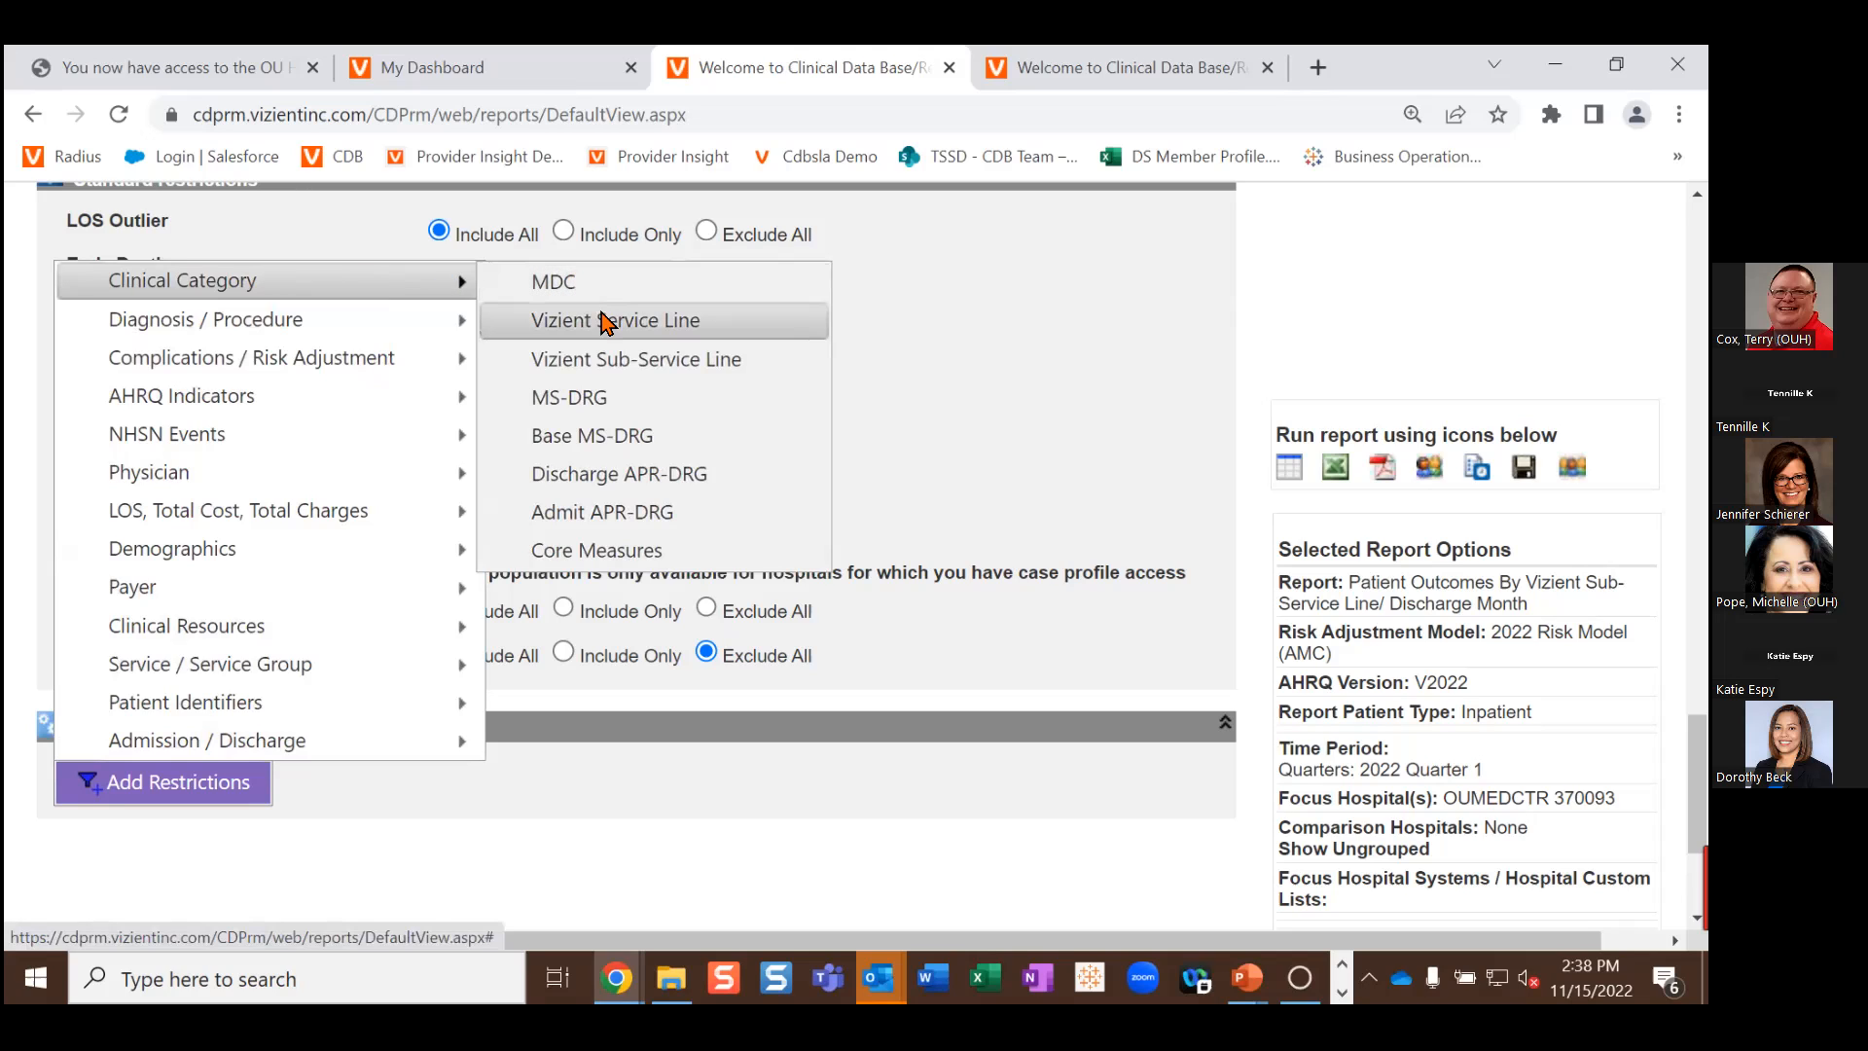
{"action": "left_click", "coordinate": [607, 322]}
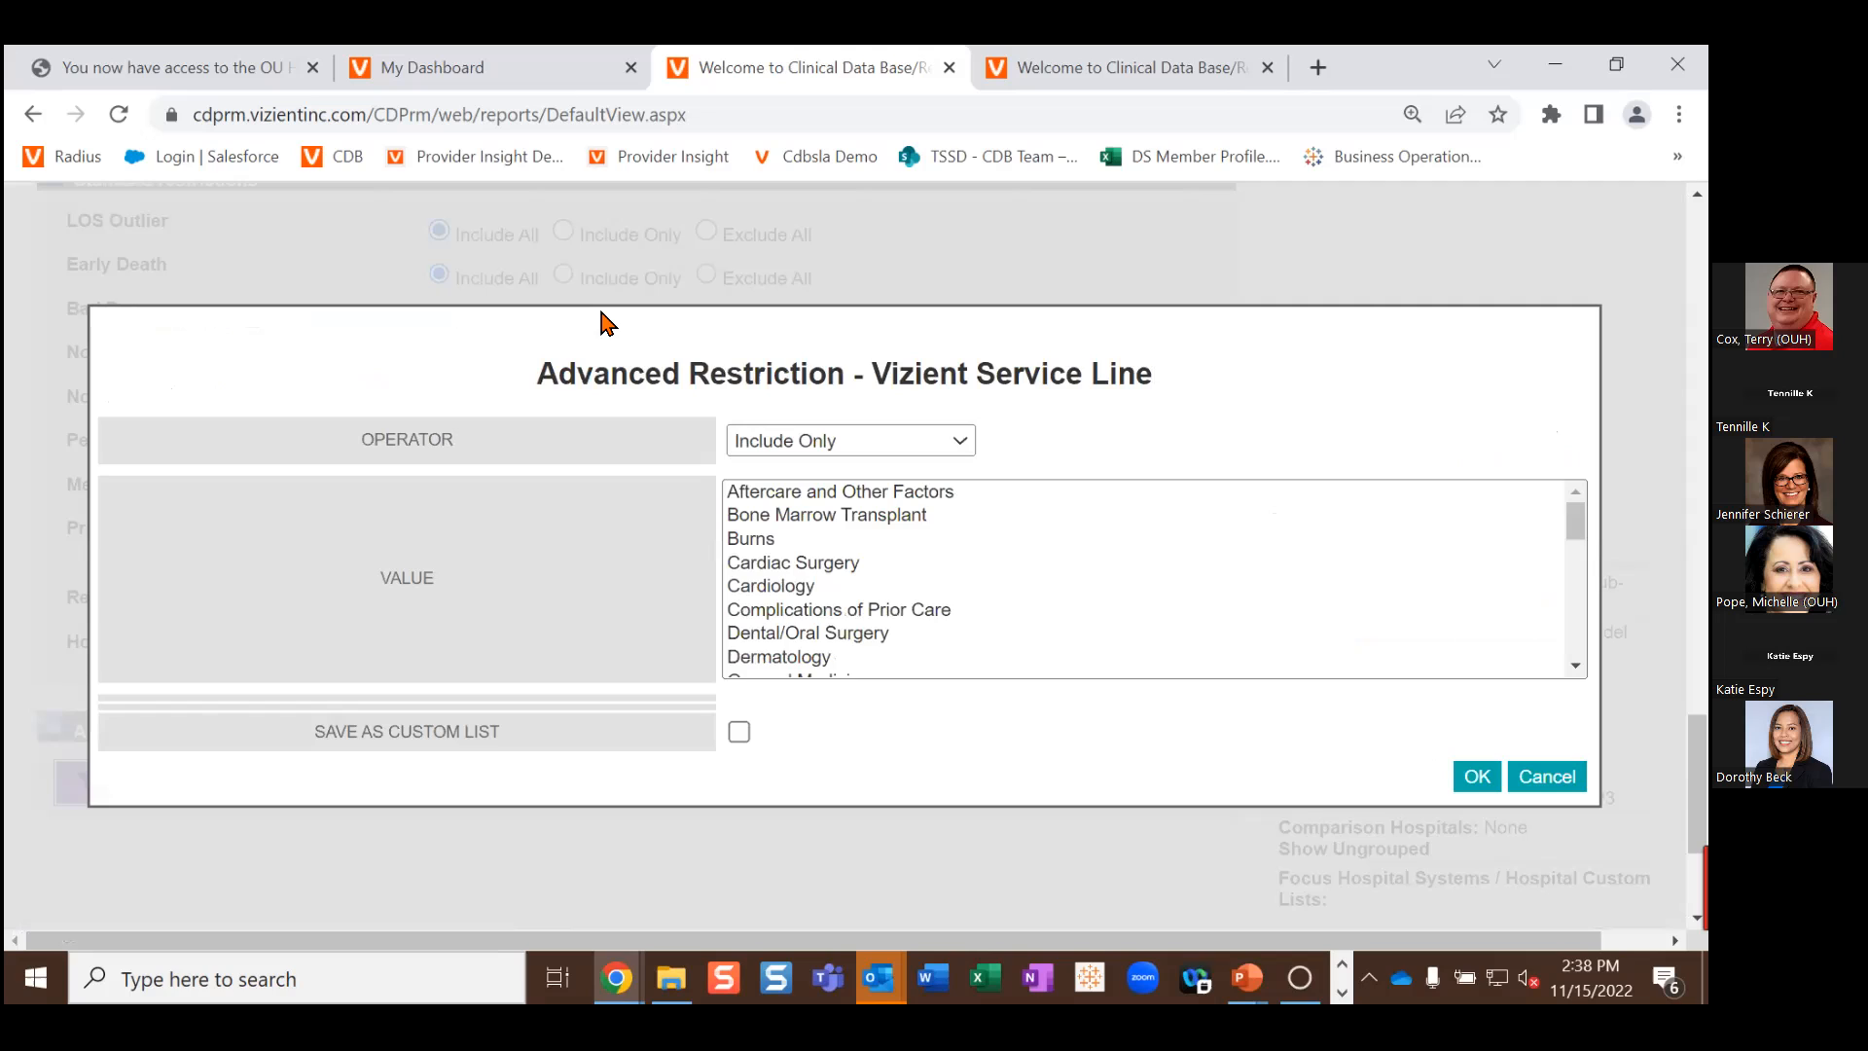
{"action": "scroll", "coordinate": [890, 543], "scroll_direction": "down", "scroll_amount": 2}
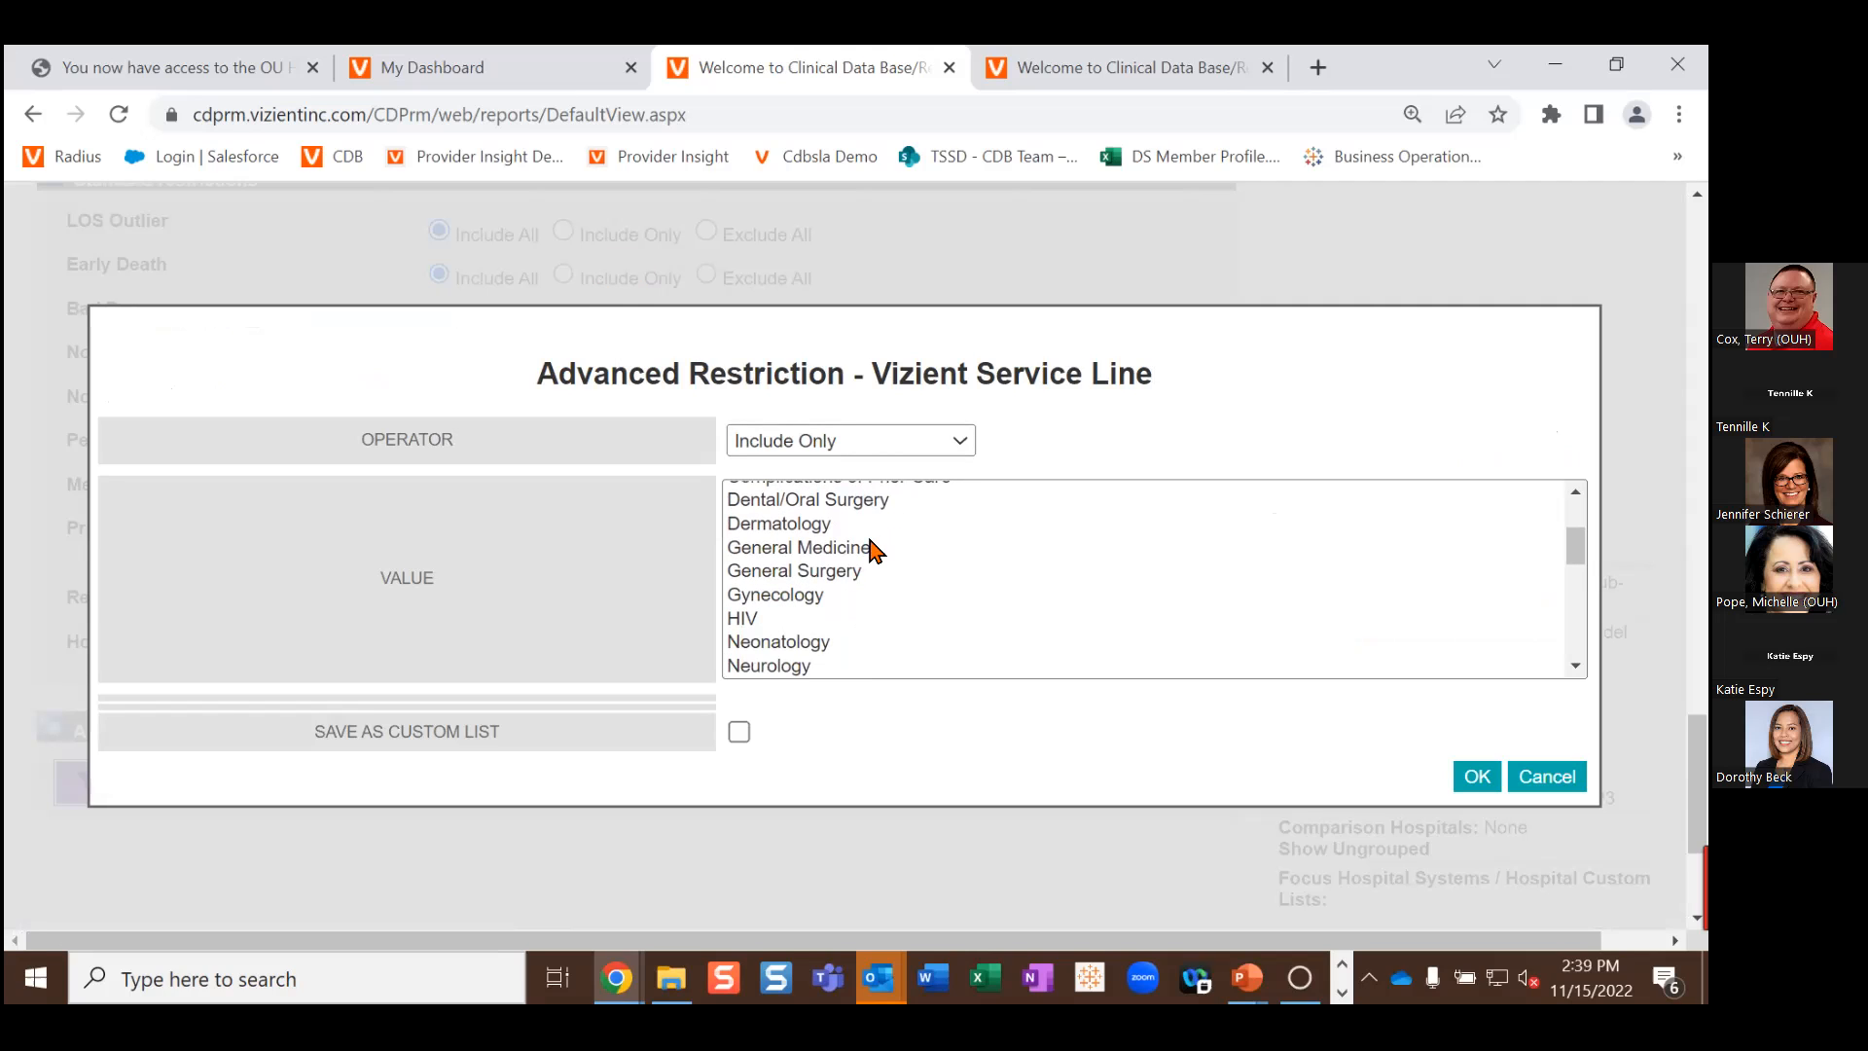
{"action": "left_click", "coordinate": [858, 550]}
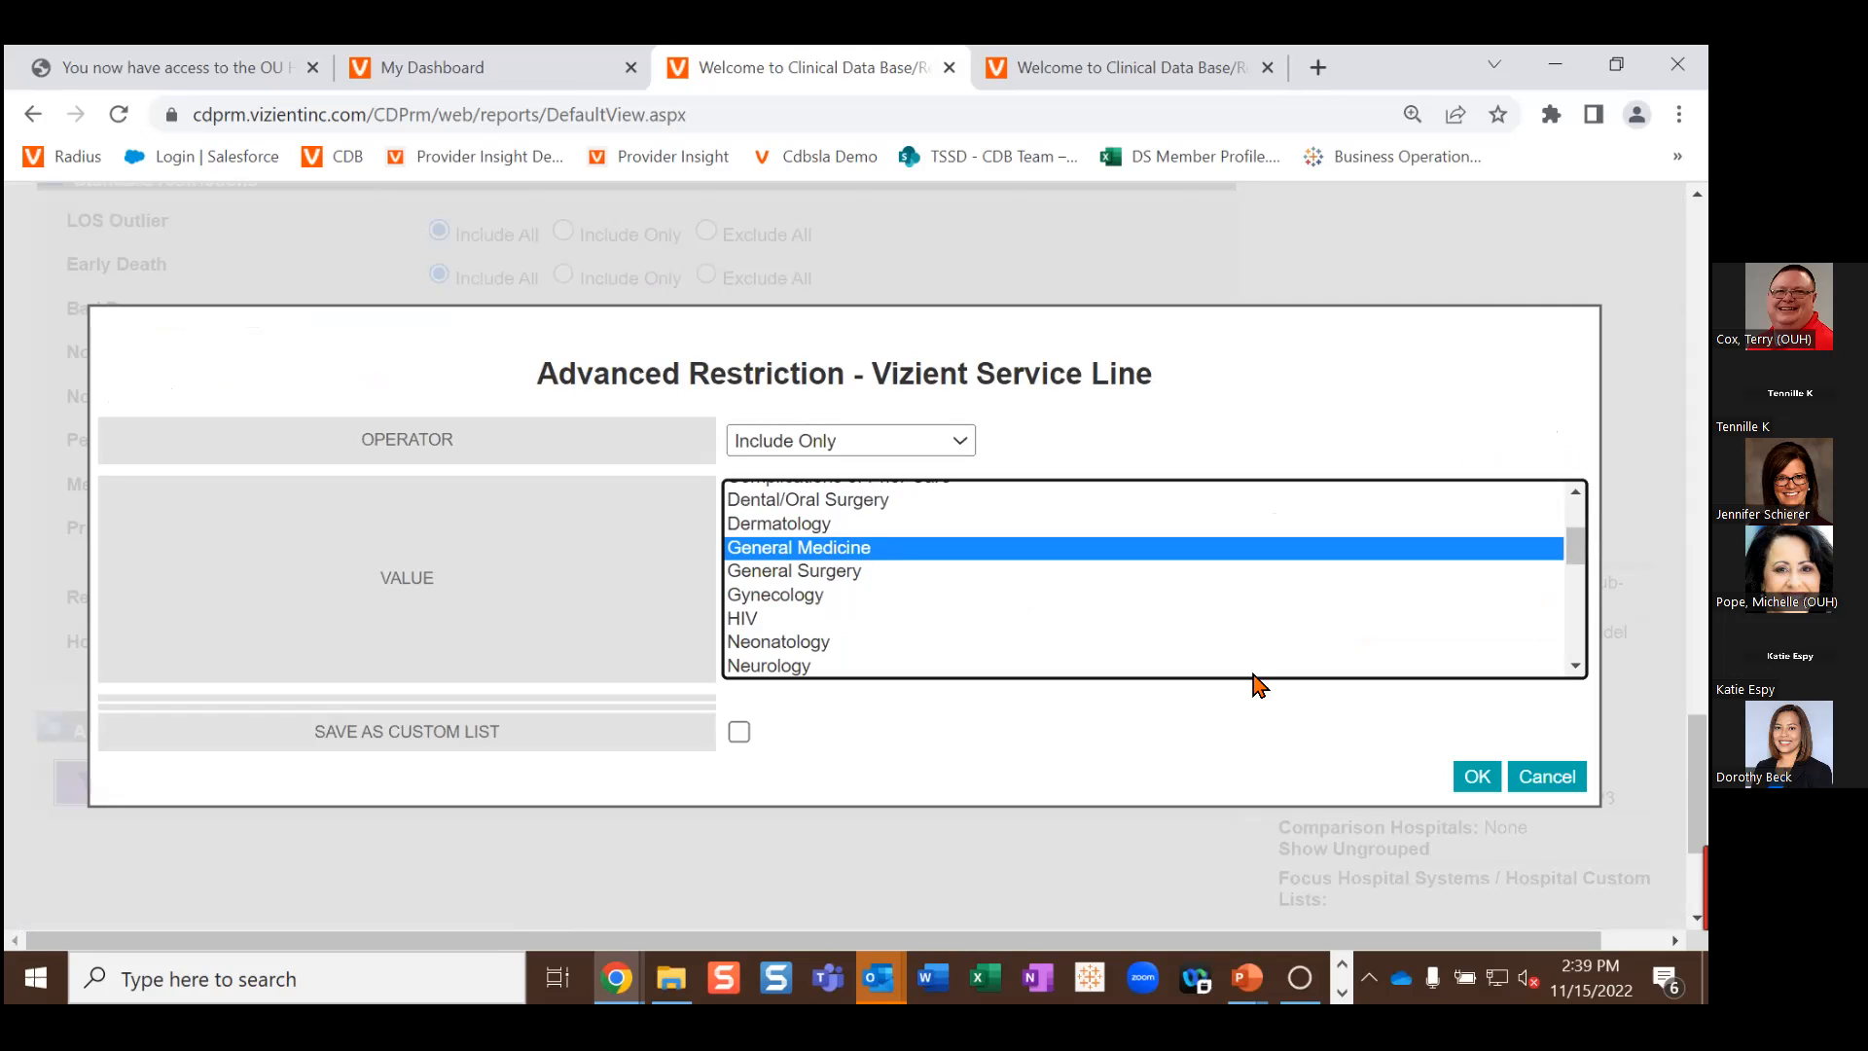
{"action": "left_click", "coordinate": [1477, 778]}
{"action": "scroll", "coordinate": [1029, 668], "scroll_direction": "down", "scroll_amount": 3}
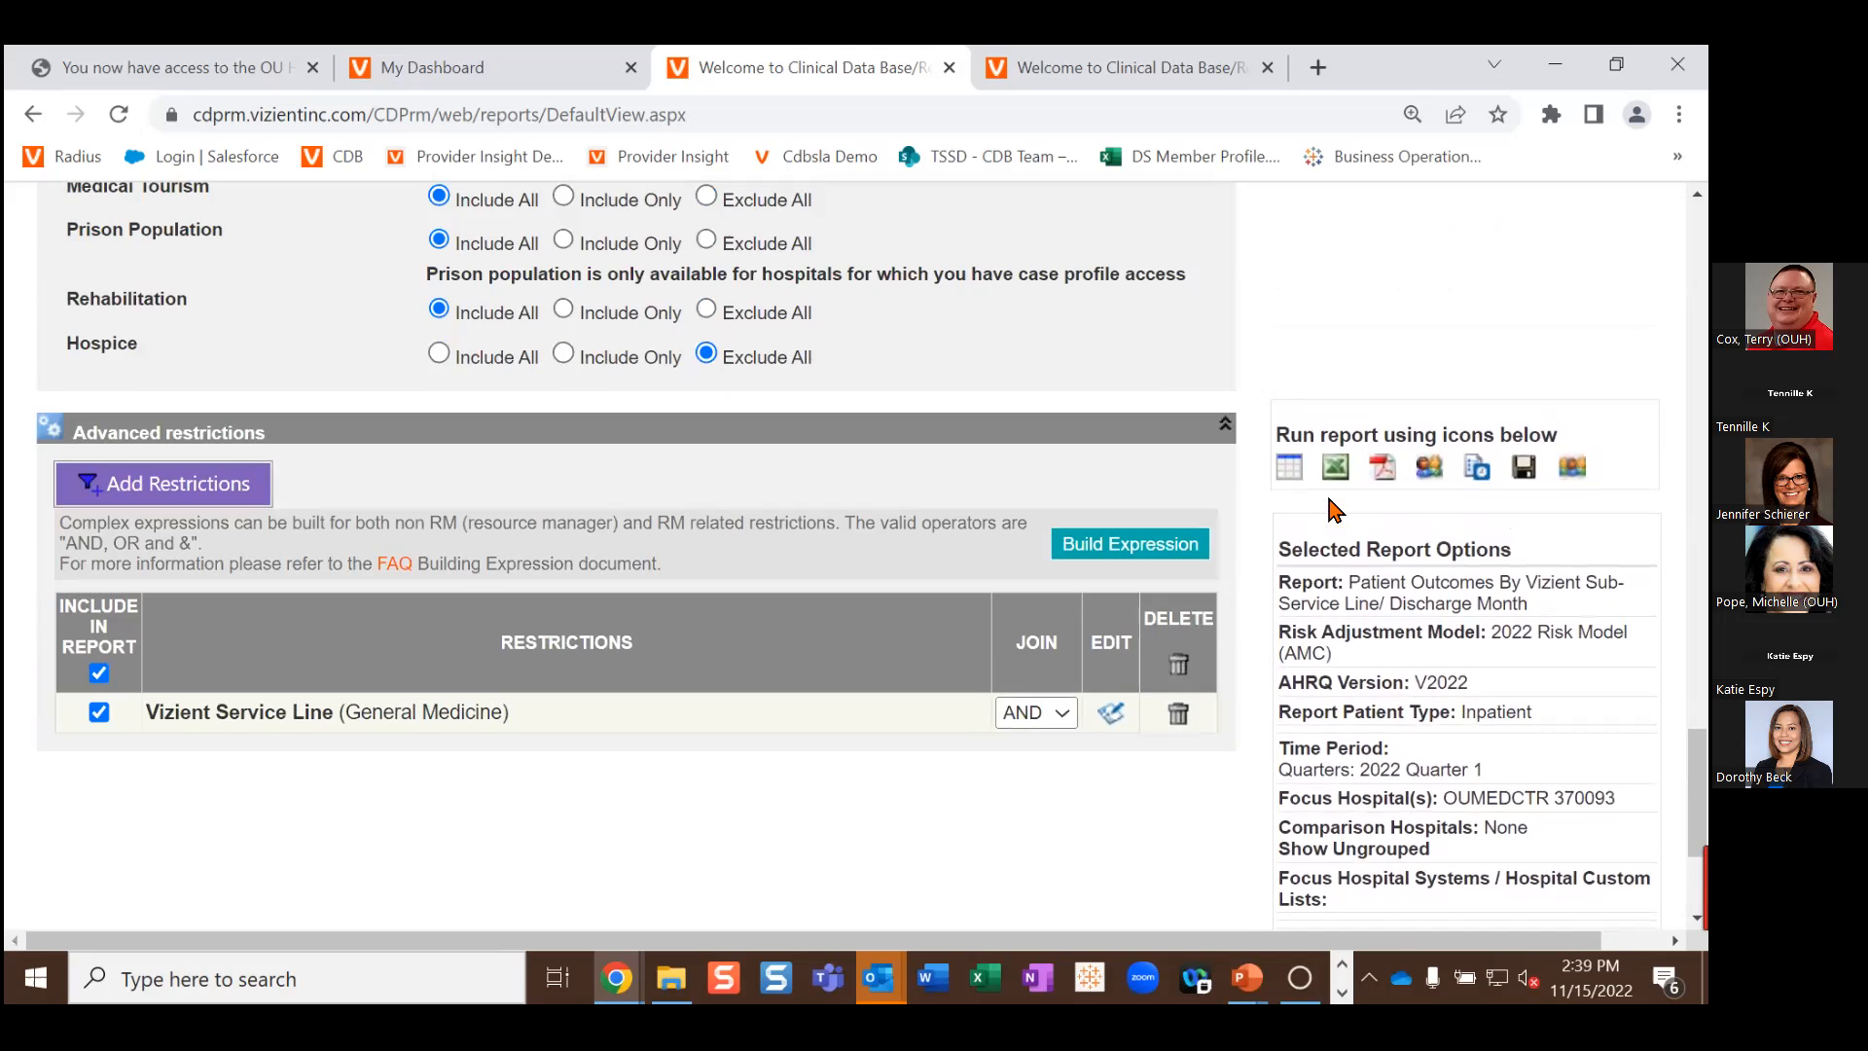
{"action": "left_click", "coordinate": [1290, 469]}
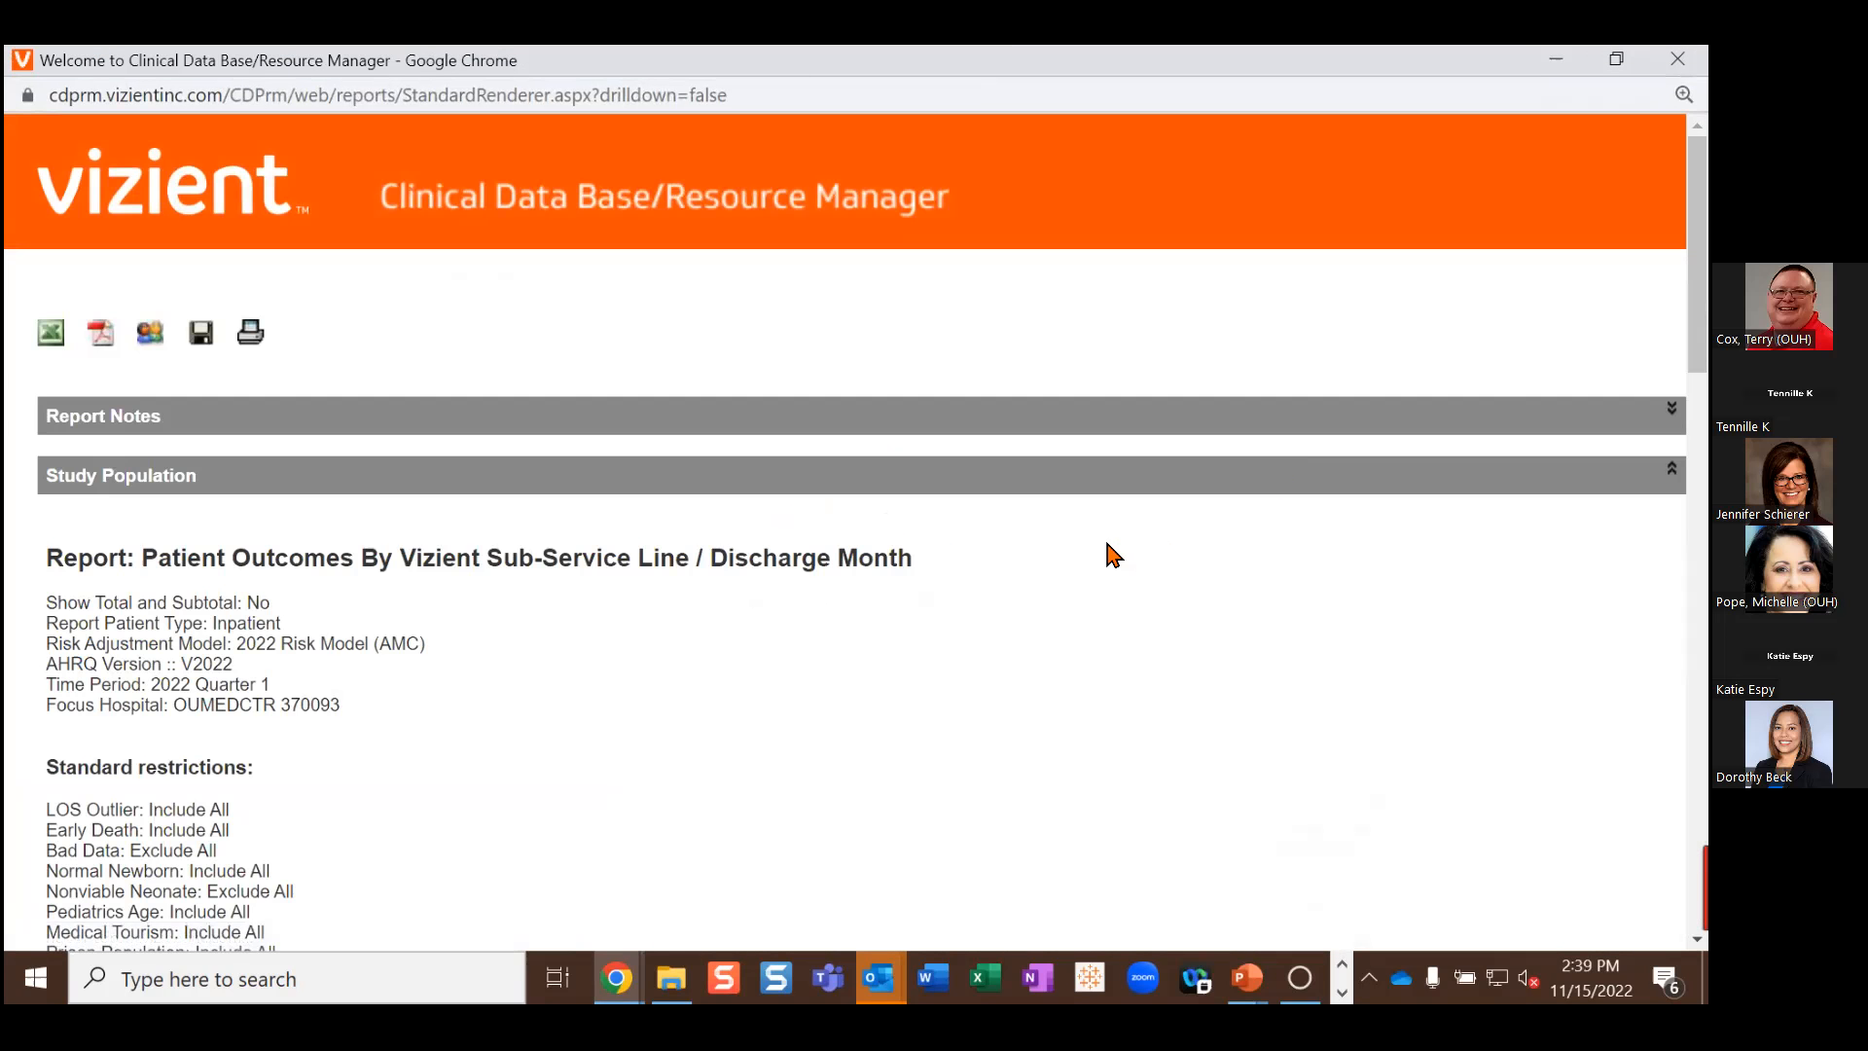
{"action": "scroll", "coordinate": [1109, 555], "scroll_direction": "down", "scroll_amount": 5}
{"action": "scroll", "coordinate": [1108, 554], "scroll_direction": "down", "scroll_amount": 2}
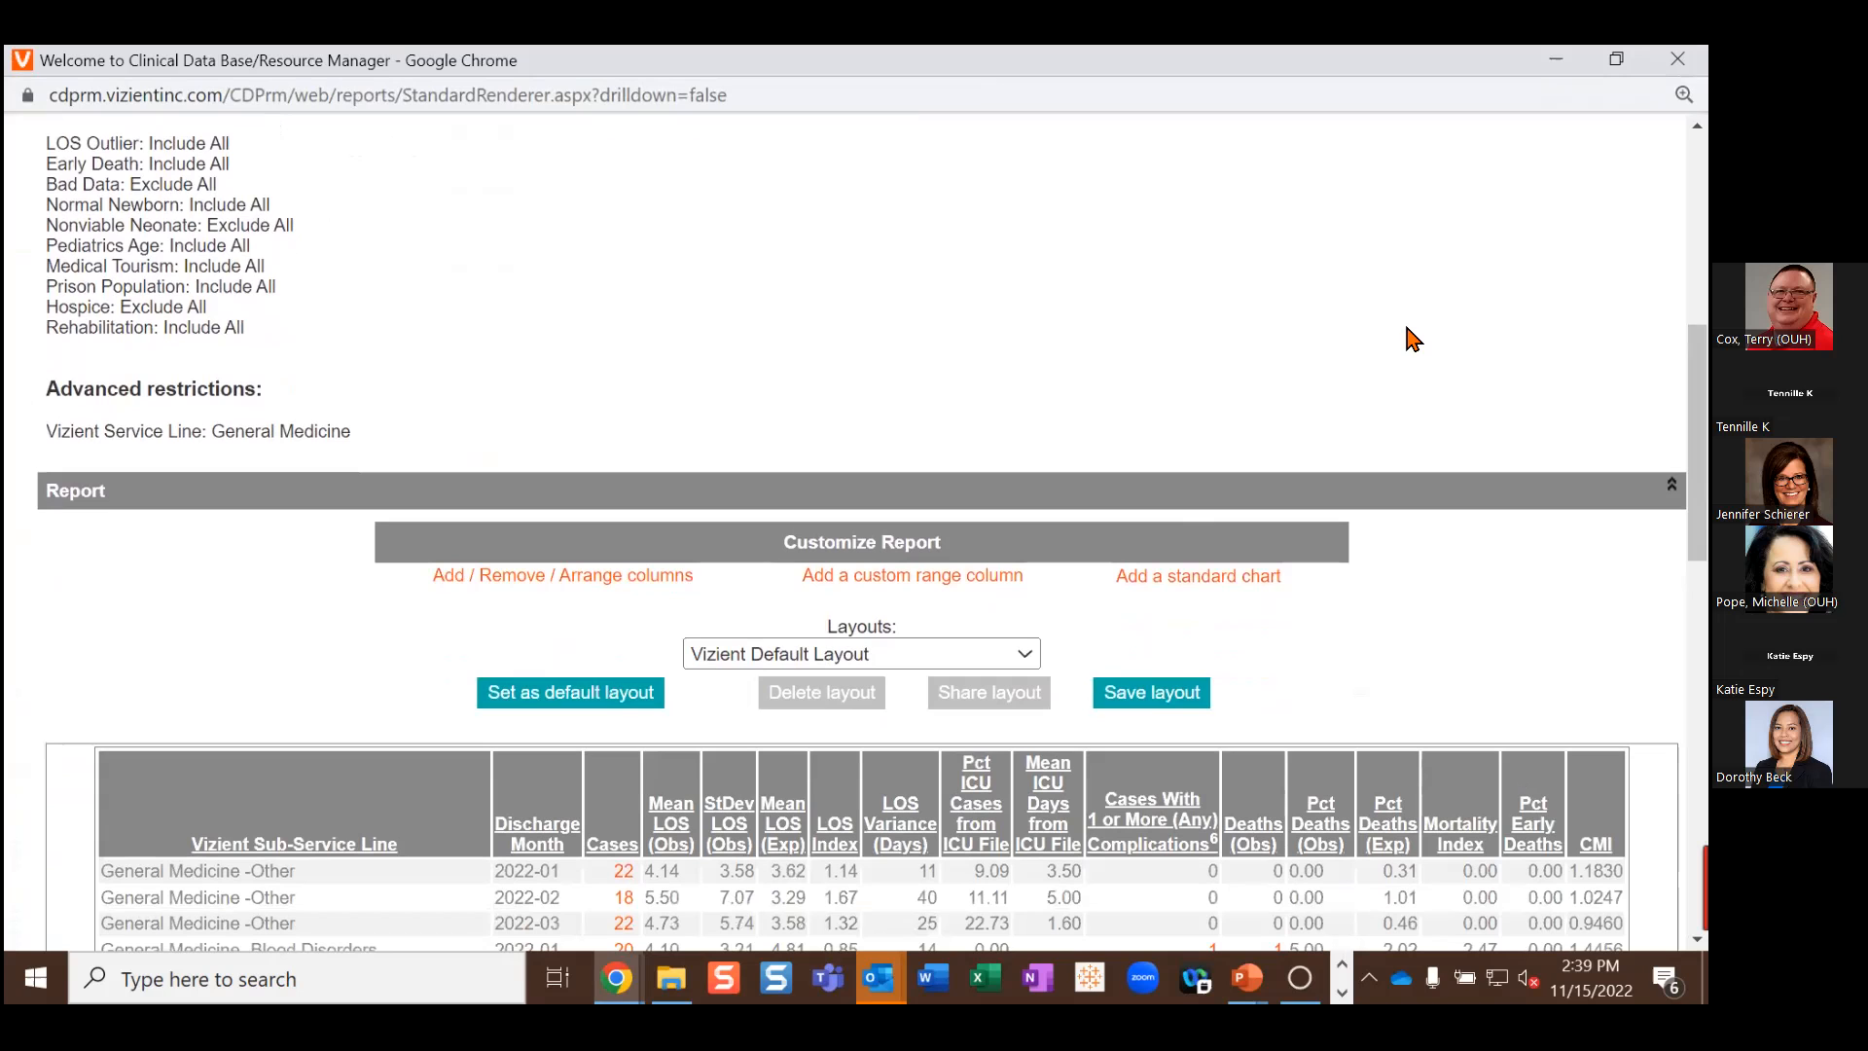
{"action": "key", "text": "ctrl+plus"}
{"action": "key", "text": "ctrl+plus"}
{"action": "key", "text": "ctrl+plus"}
{"action": "key", "text": "ctrl+plus"}
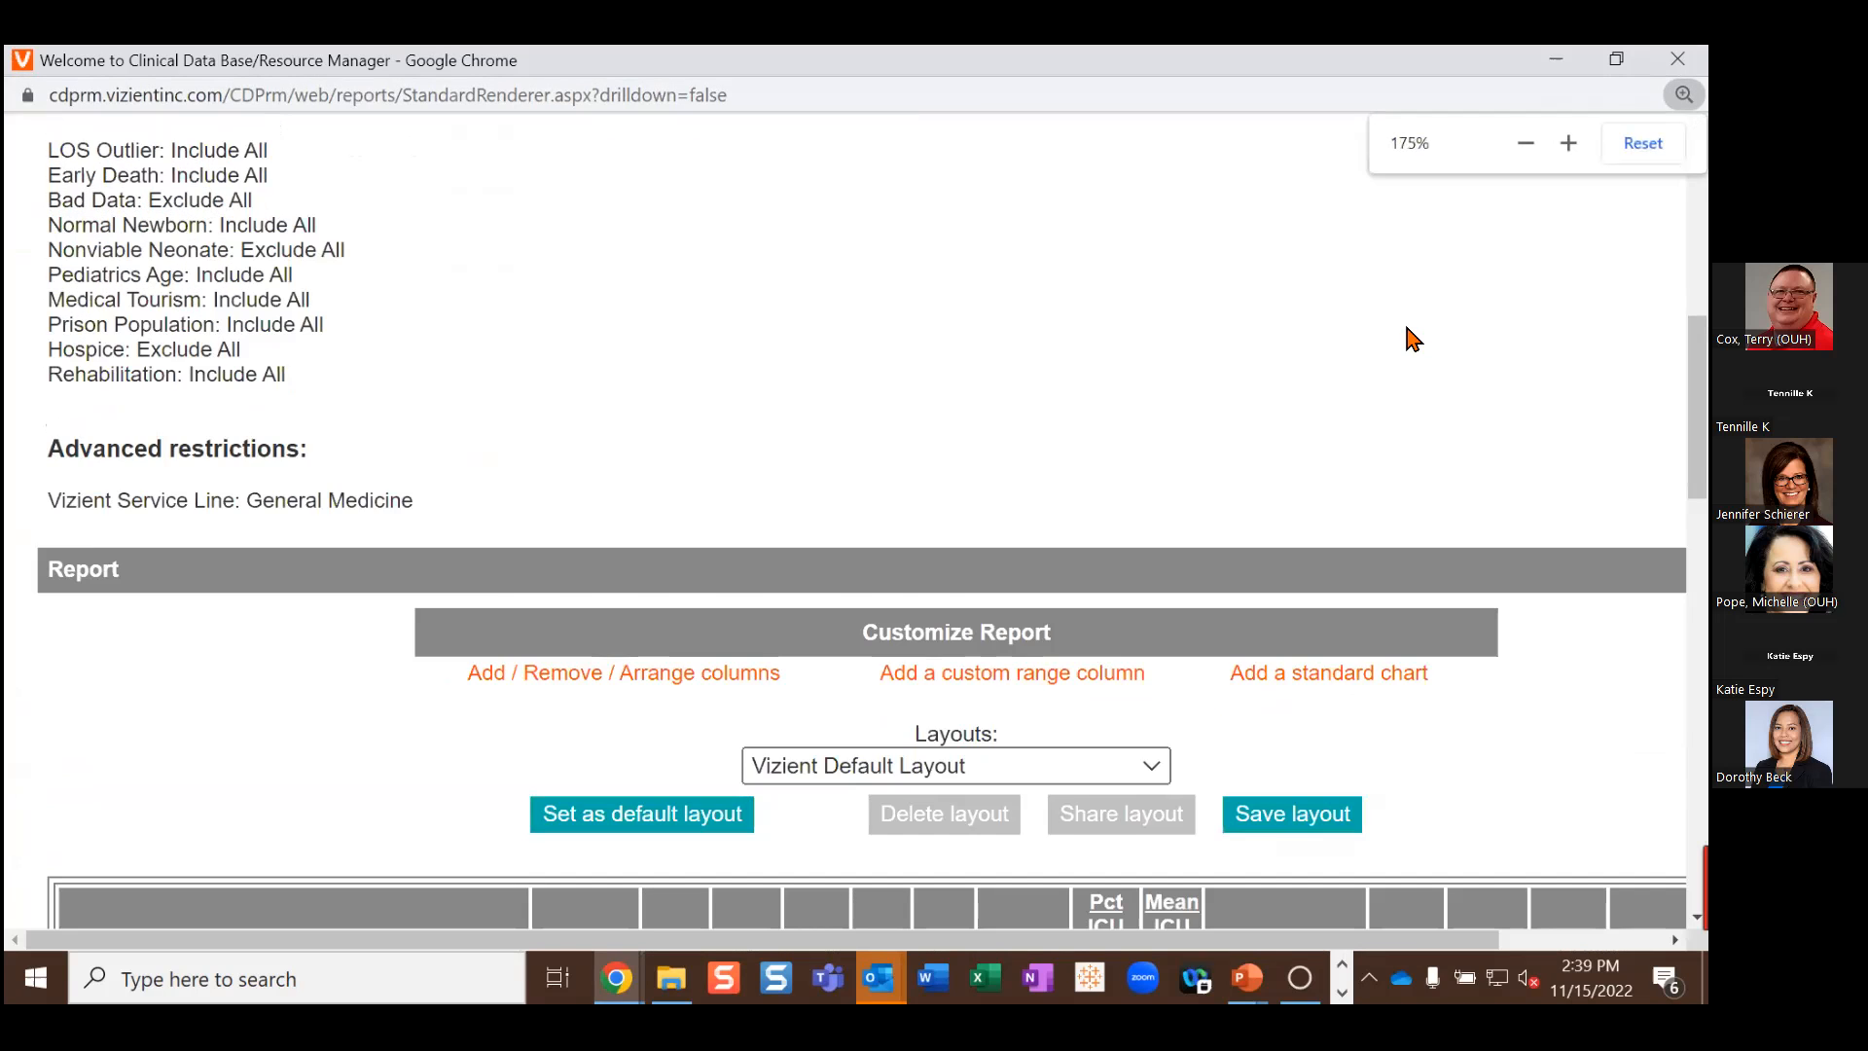
{"action": "scroll", "coordinate": [981, 476], "scroll_direction": "down", "scroll_amount": 5}
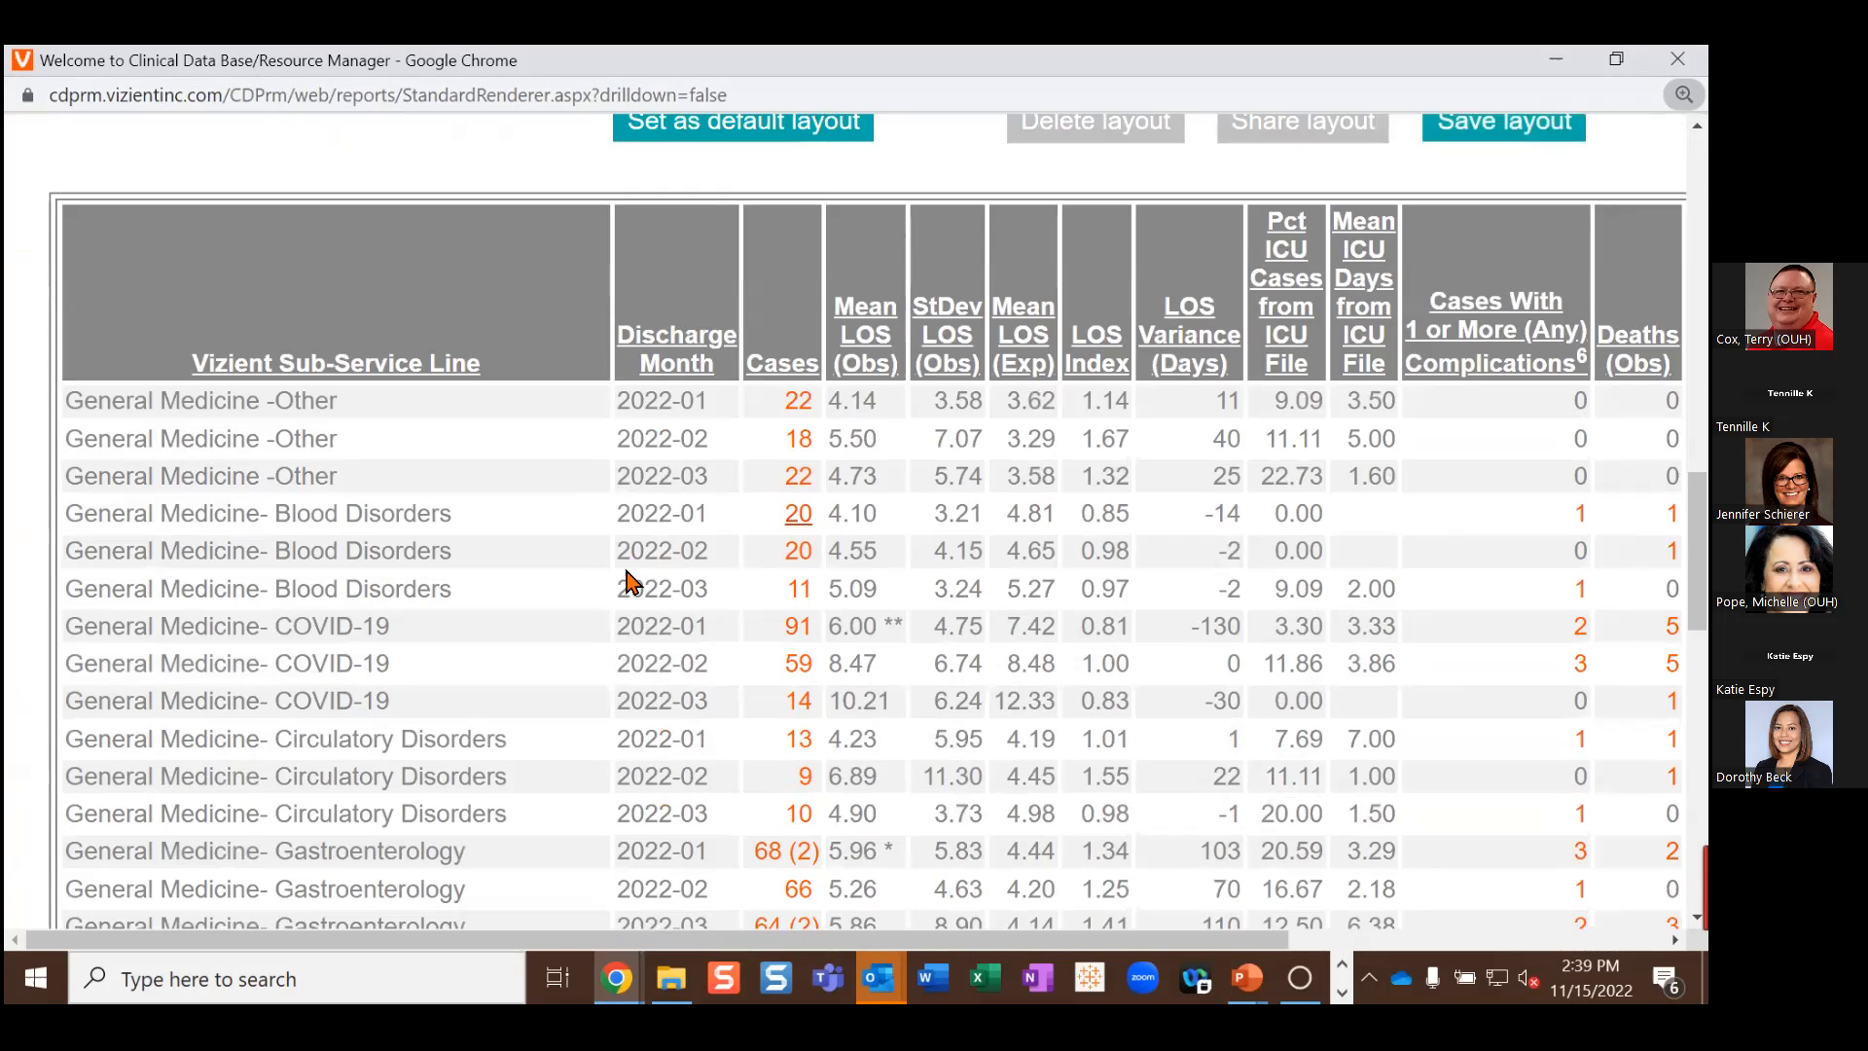
{"action": "scroll", "coordinate": [563, 584], "scroll_direction": "up", "scroll_amount": 1}
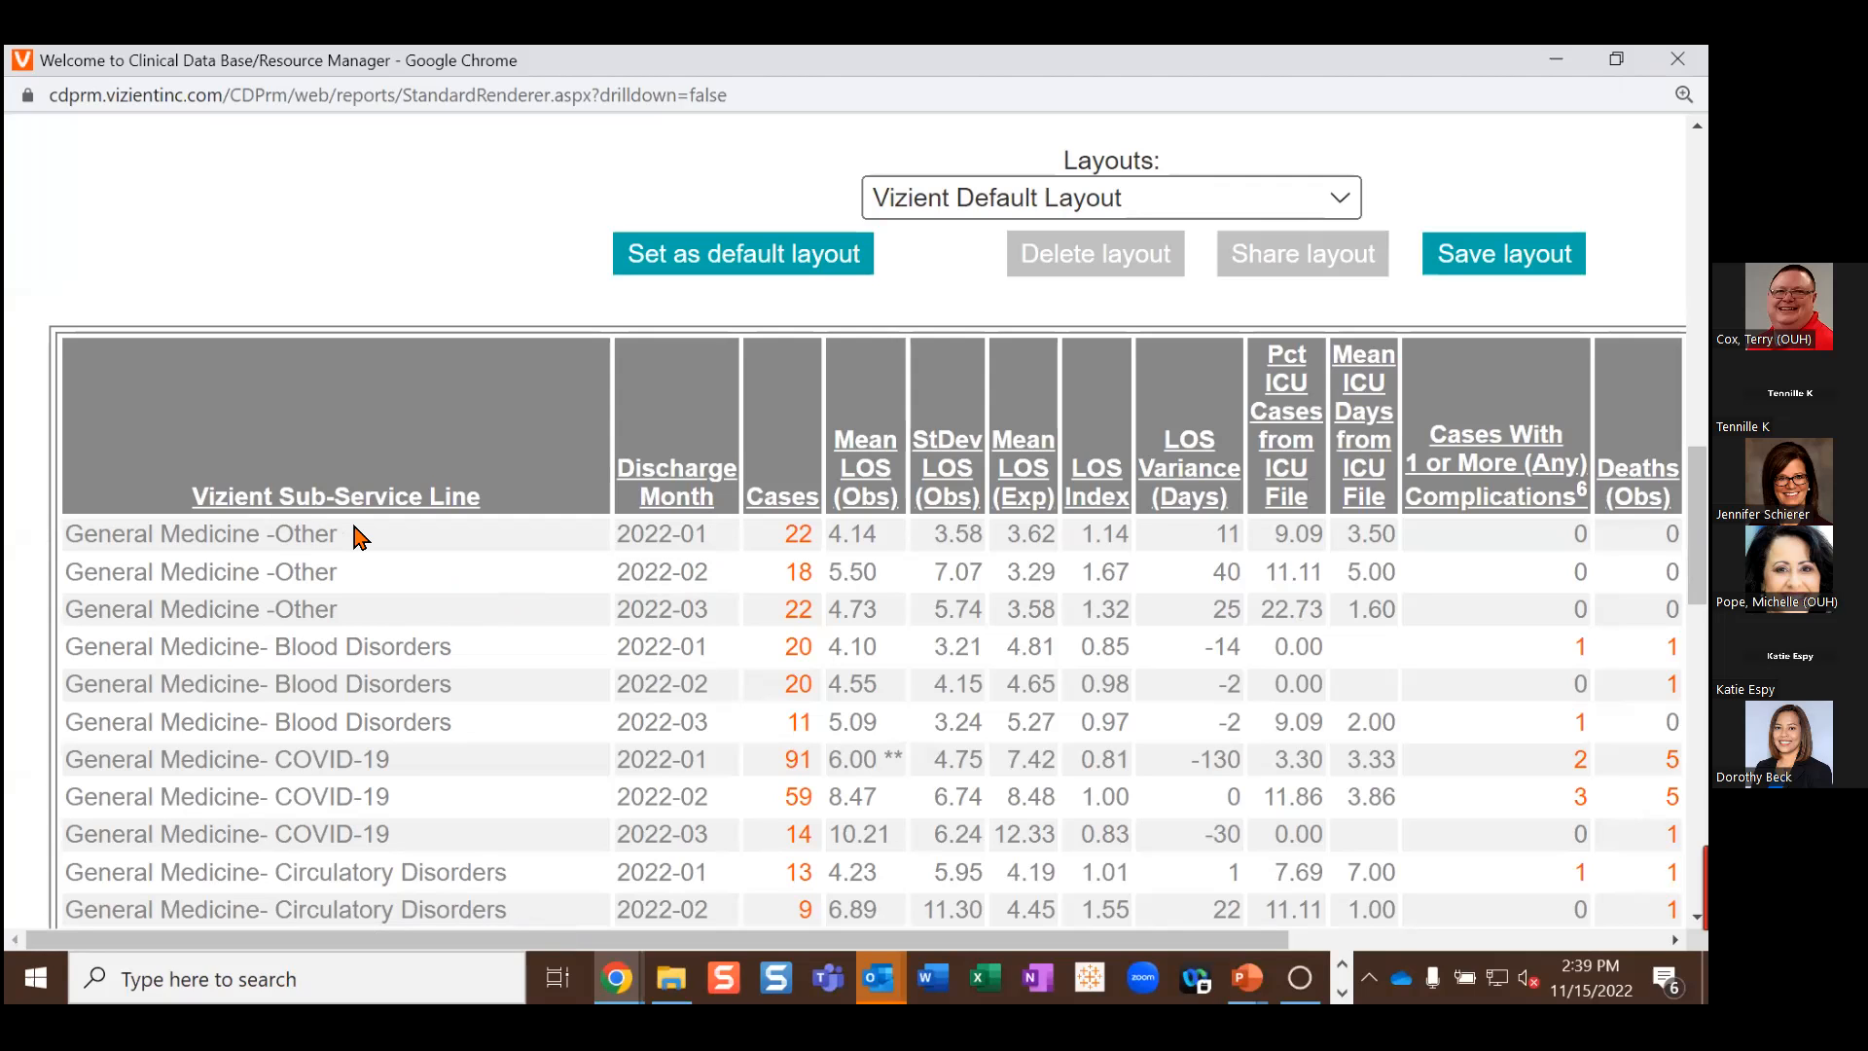
{"action": "scroll", "coordinate": [355, 535], "scroll_direction": "down", "scroll_amount": 1}
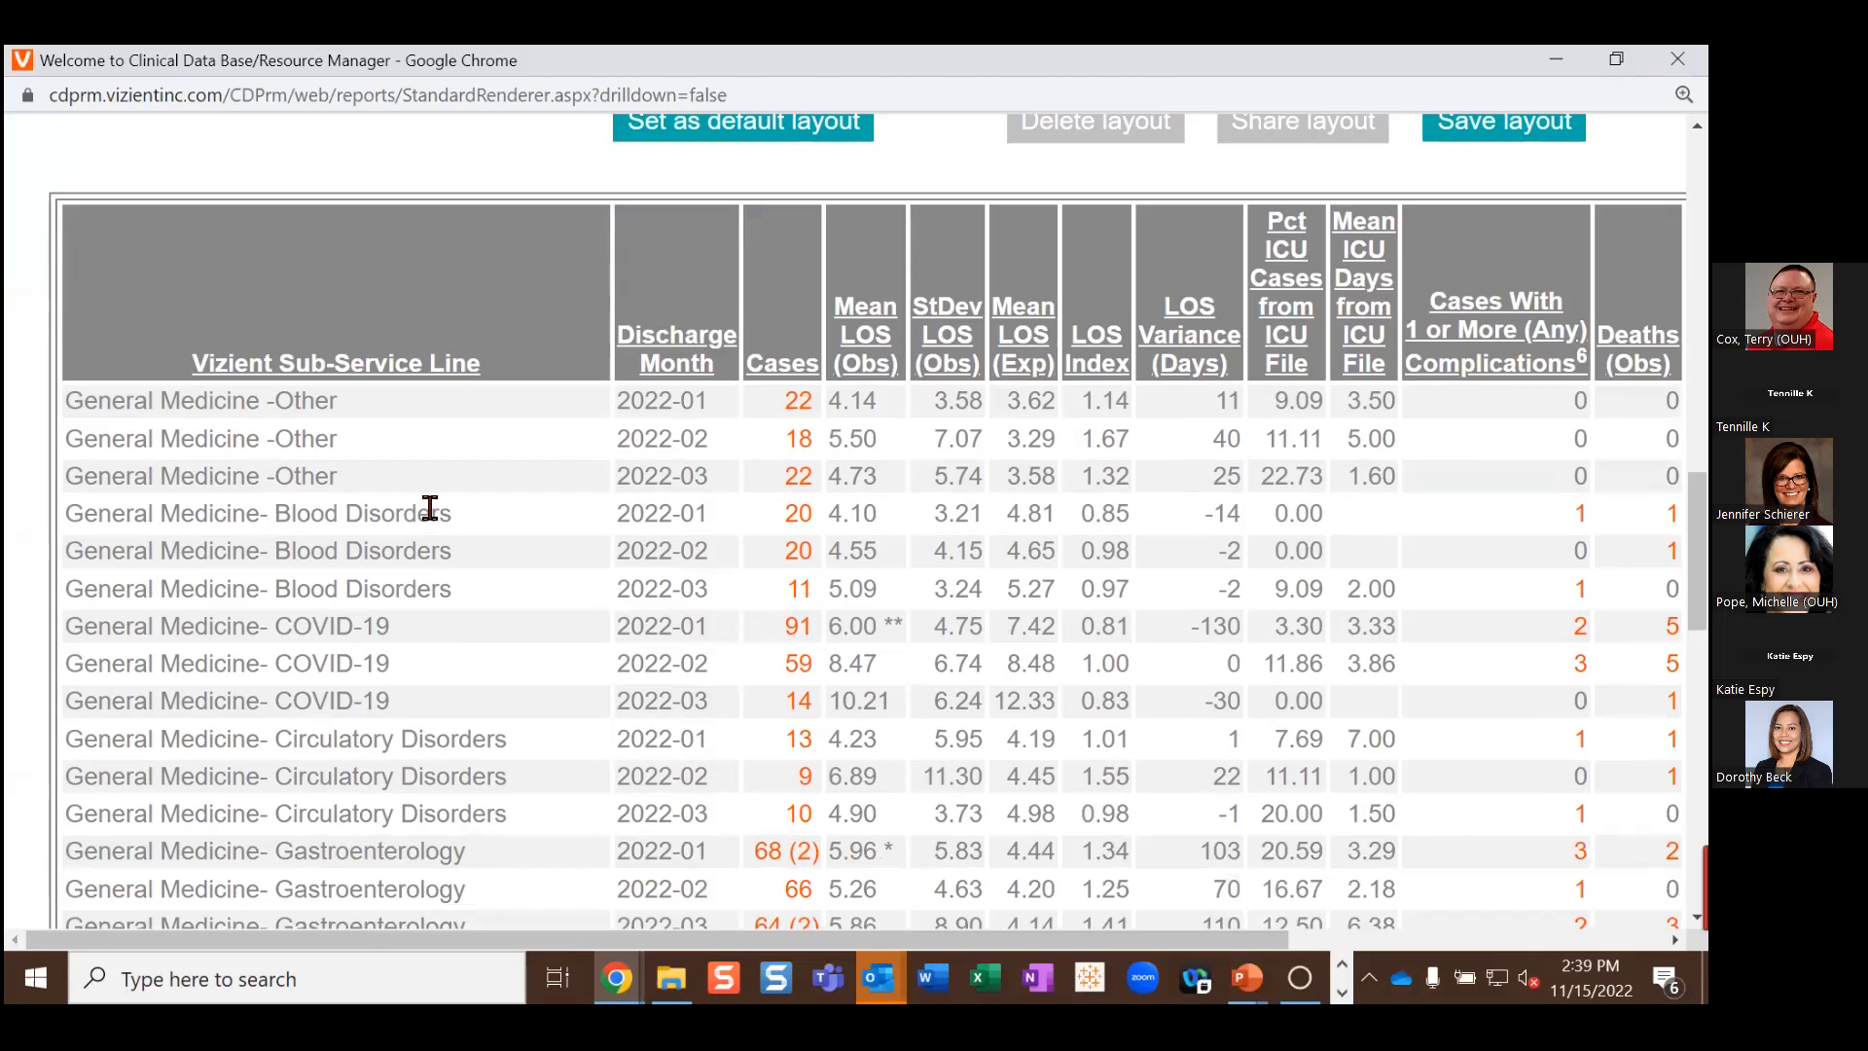
{"action": "scroll", "coordinate": [383, 617], "scroll_direction": "down", "scroll_amount": 1}
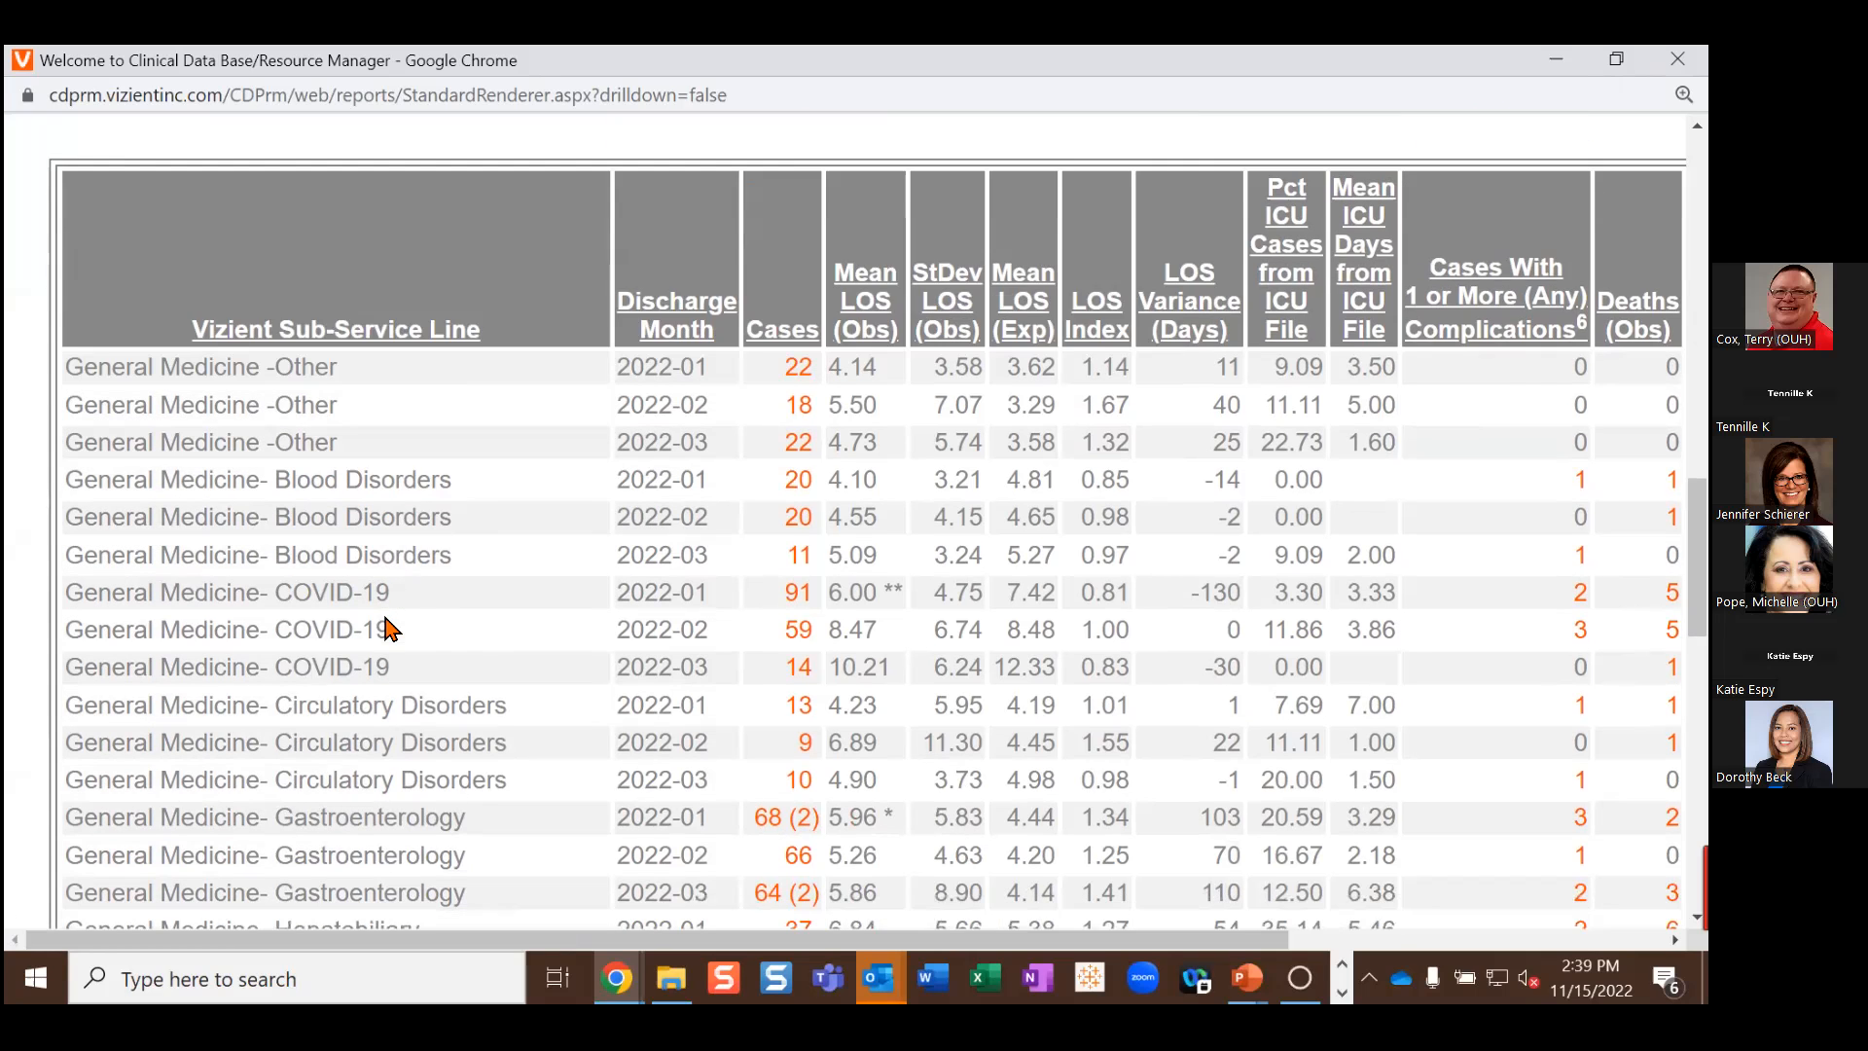
{"action": "scroll", "coordinate": [500, 615], "scroll_direction": "down", "scroll_amount": 1}
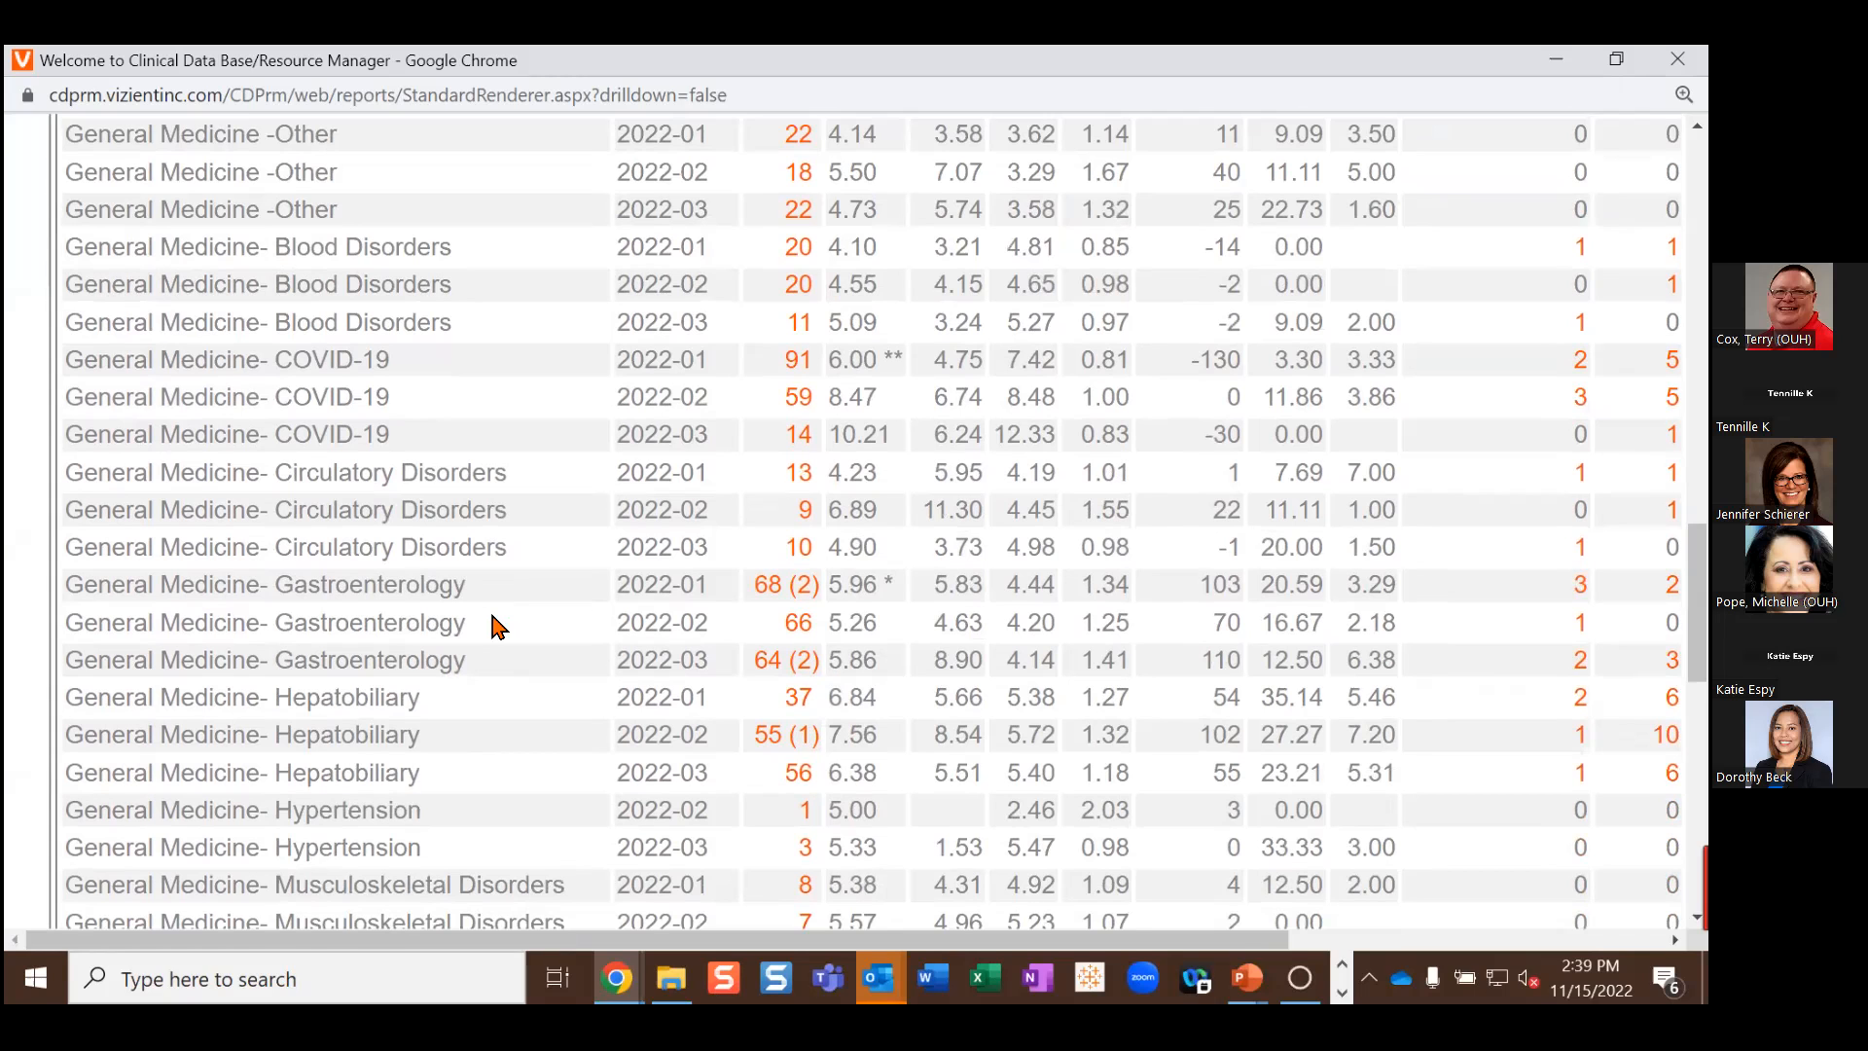
{"action": "scroll", "coordinate": [494, 621], "scroll_direction": "up", "scroll_amount": 1}
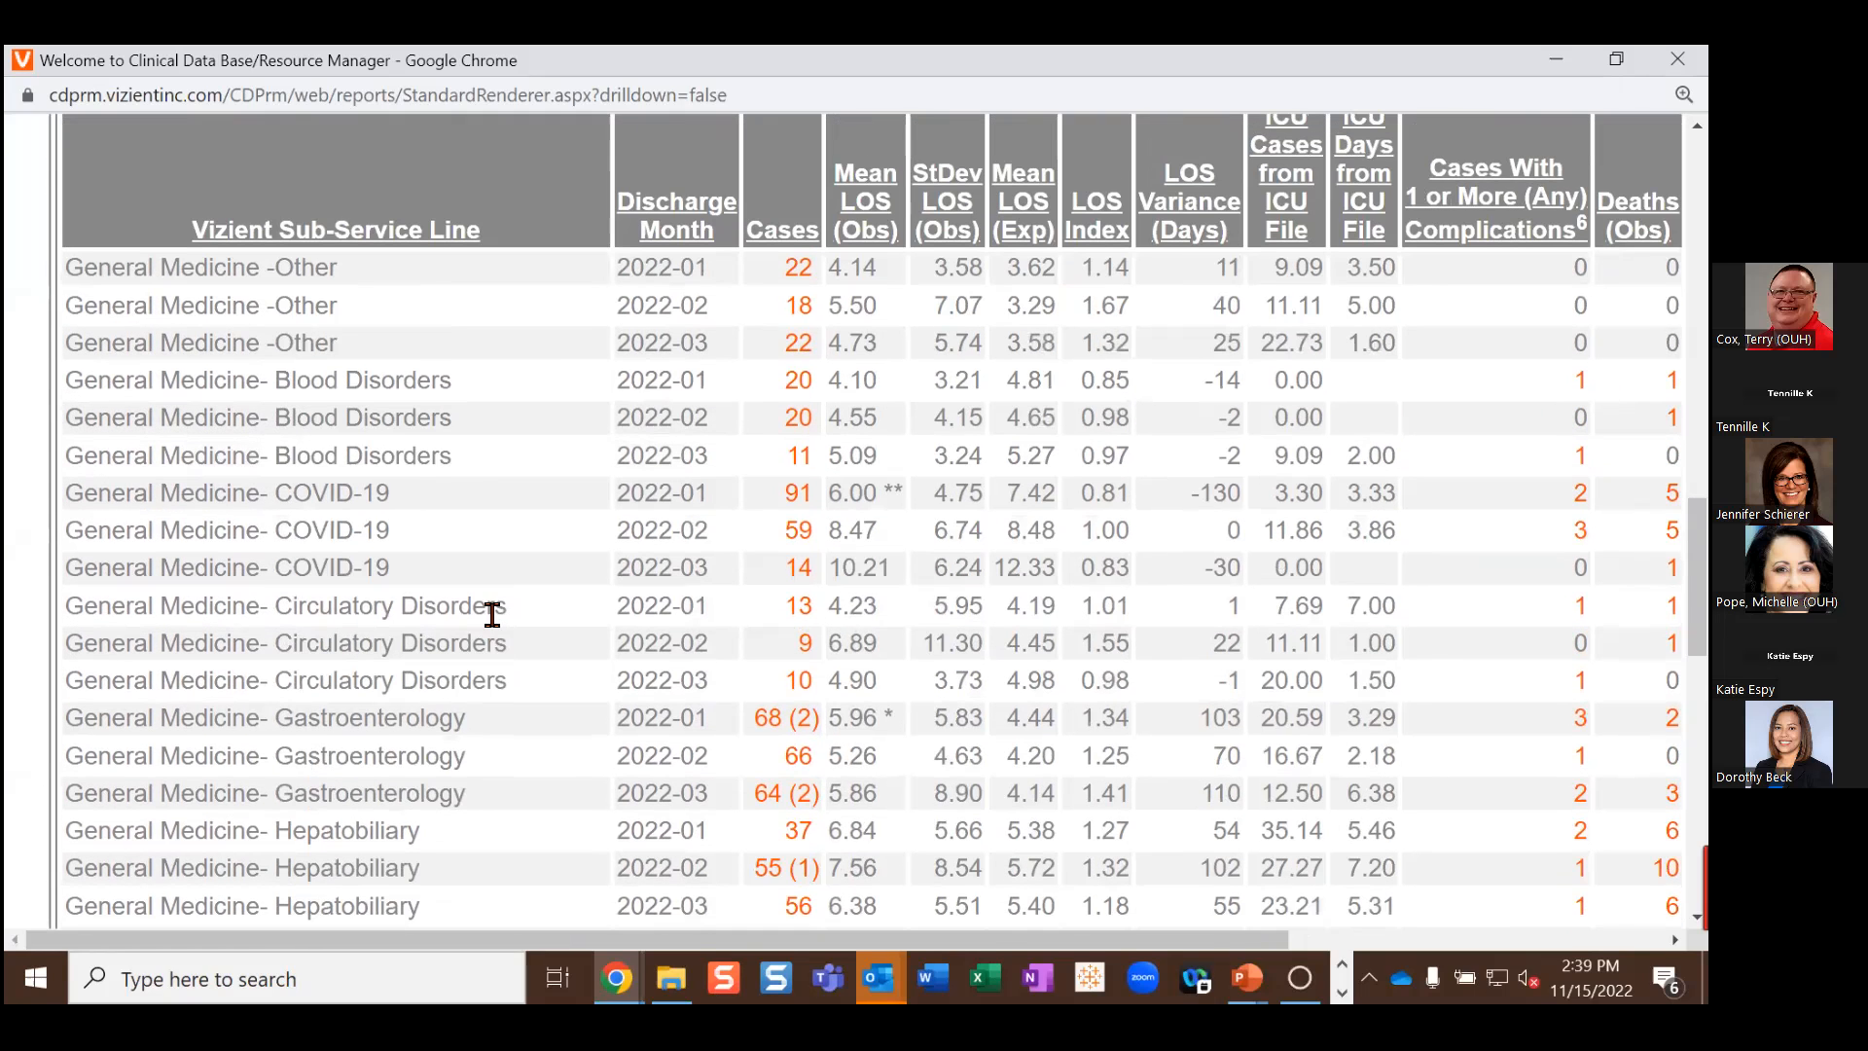
{"action": "scroll", "coordinate": [491, 613], "scroll_direction": "up", "scroll_amount": 1}
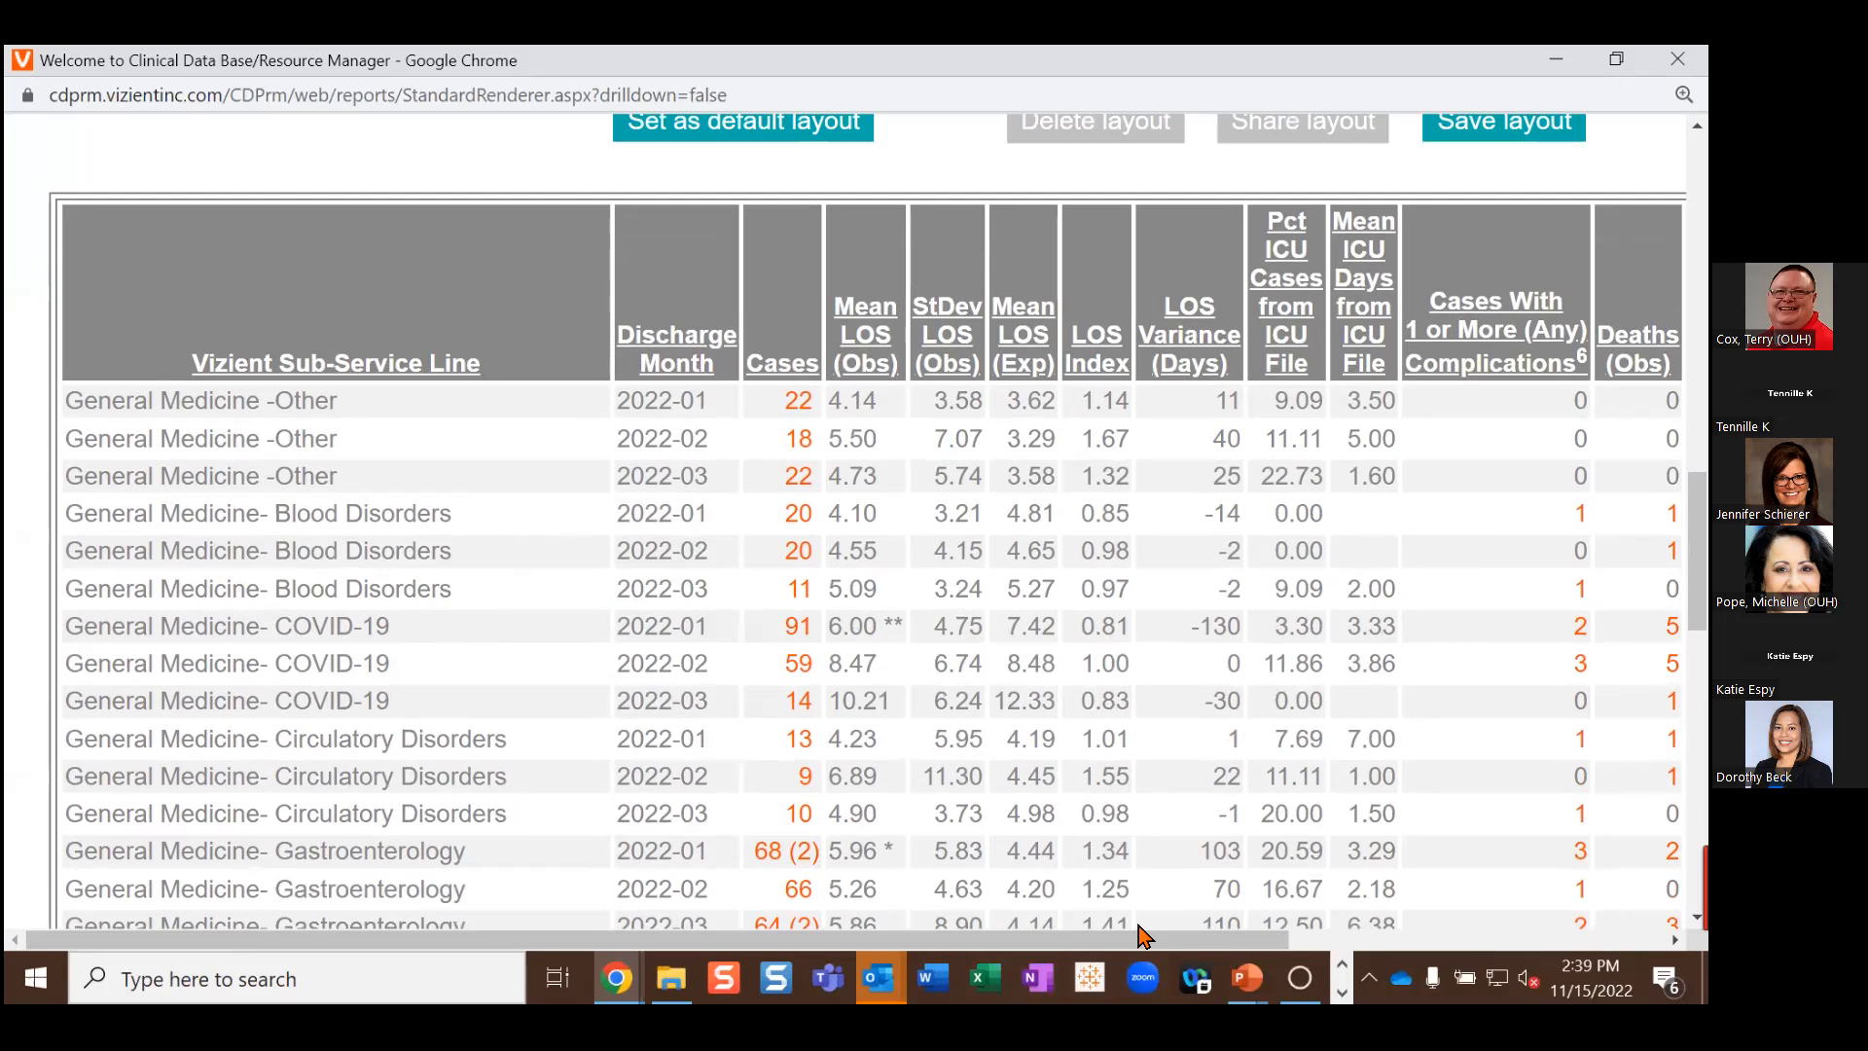
{"action": "left_click_drag", "start_coordinate": [1157, 943], "coordinate": [1472, 958]}
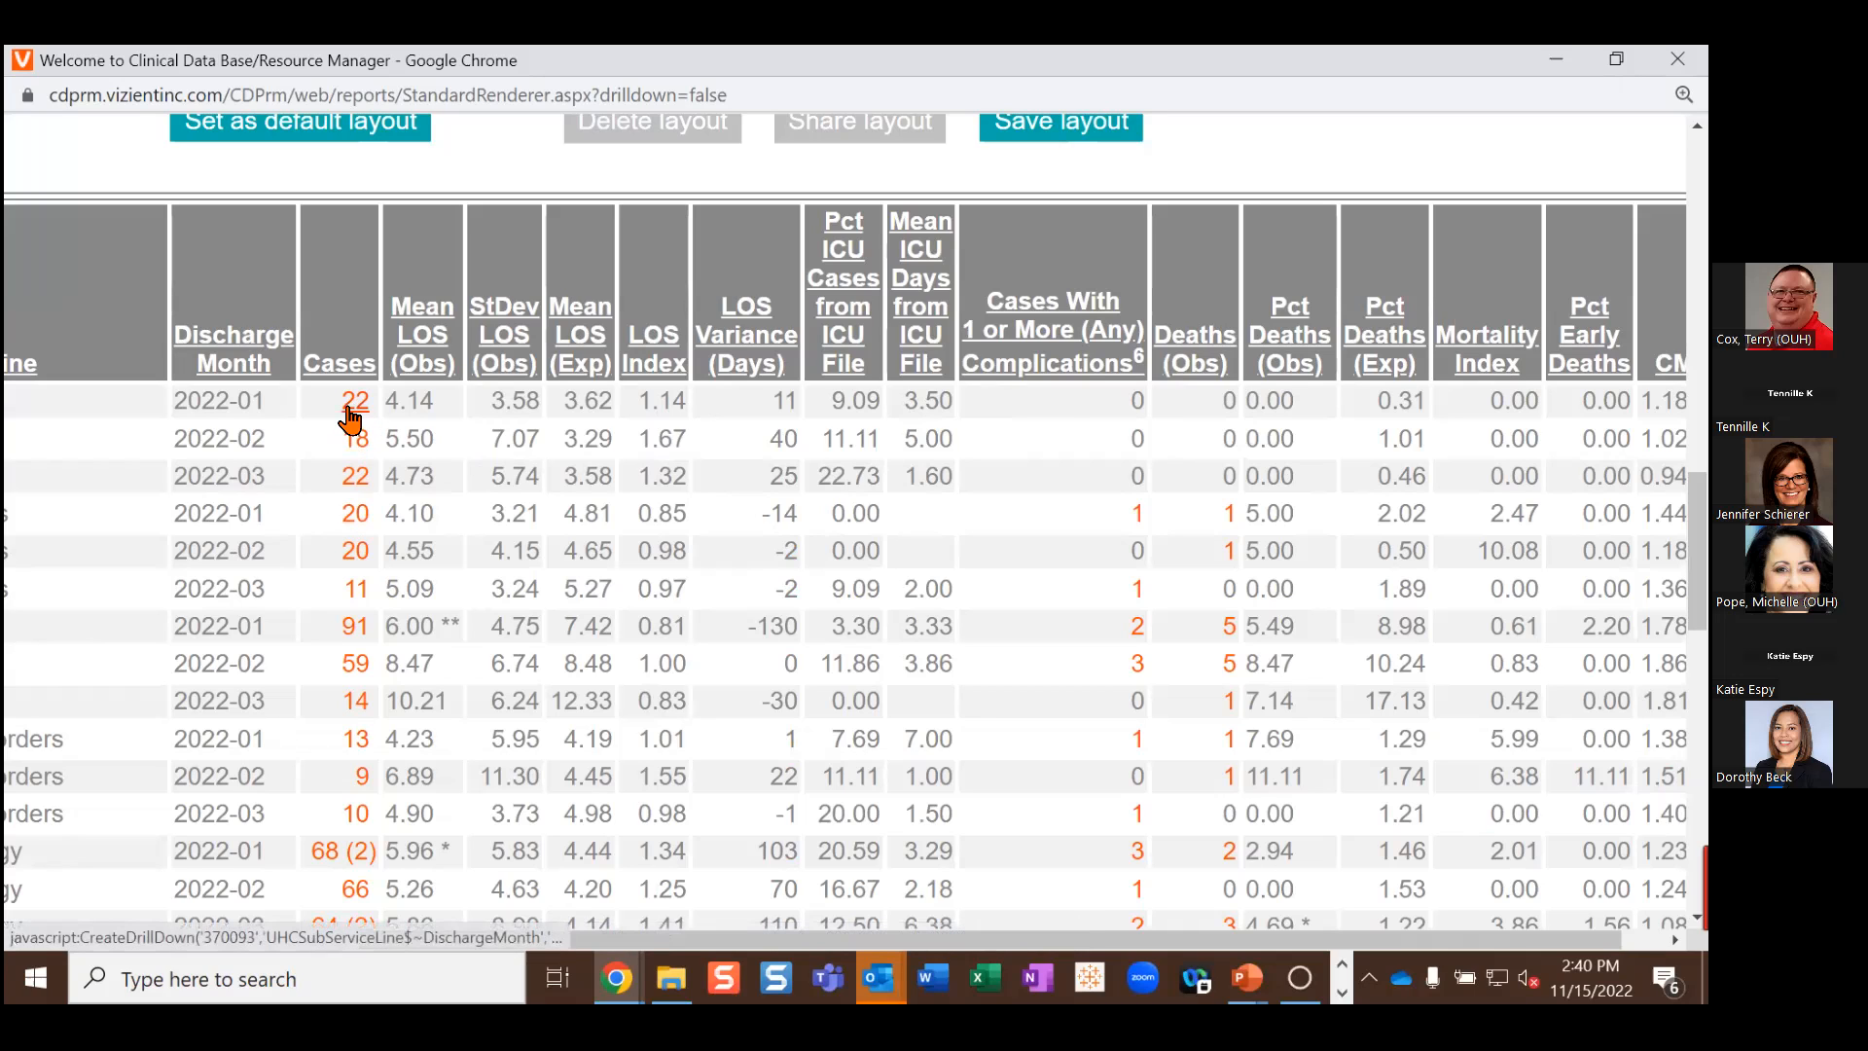
Step: Sort the results by Mortality Index, highest first (10.08), and scroll across the columns
{"action": "left_click", "coordinate": [1478, 368]}
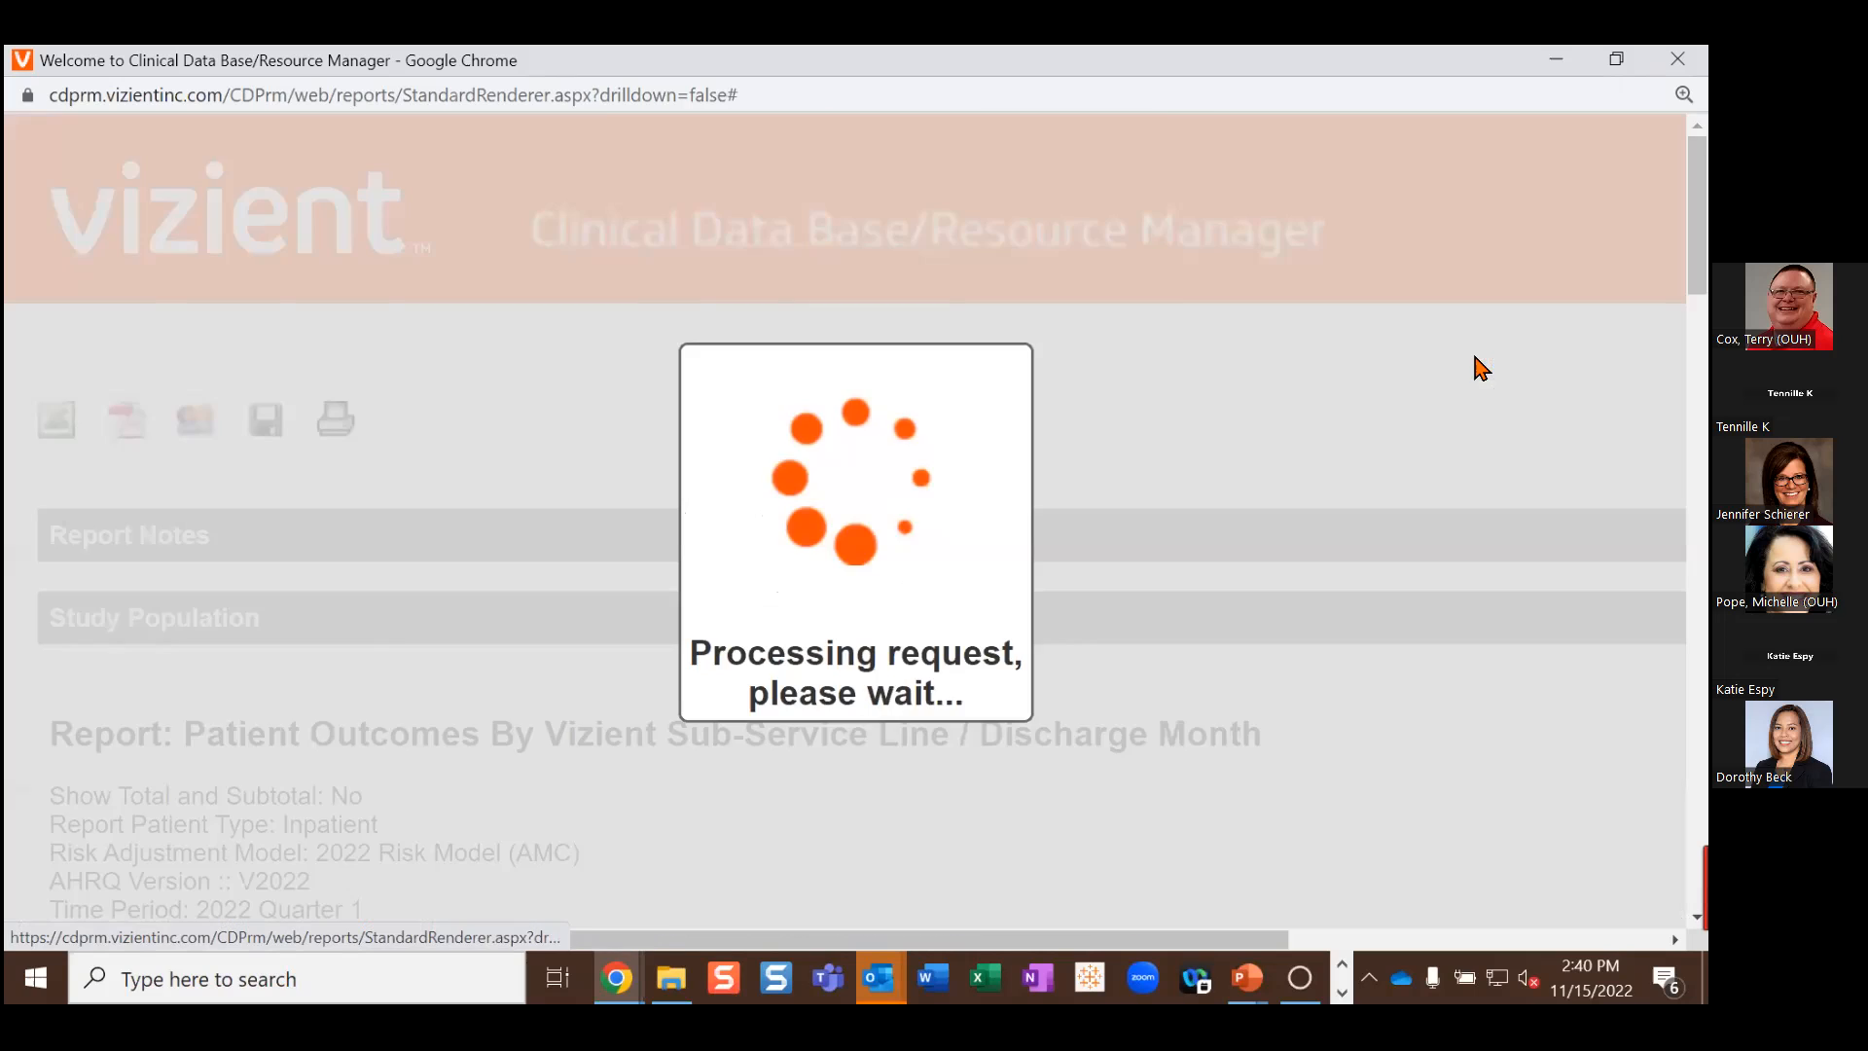
{"action": "left_click_drag", "start_coordinate": [1255, 940], "coordinate": [1631, 940]}
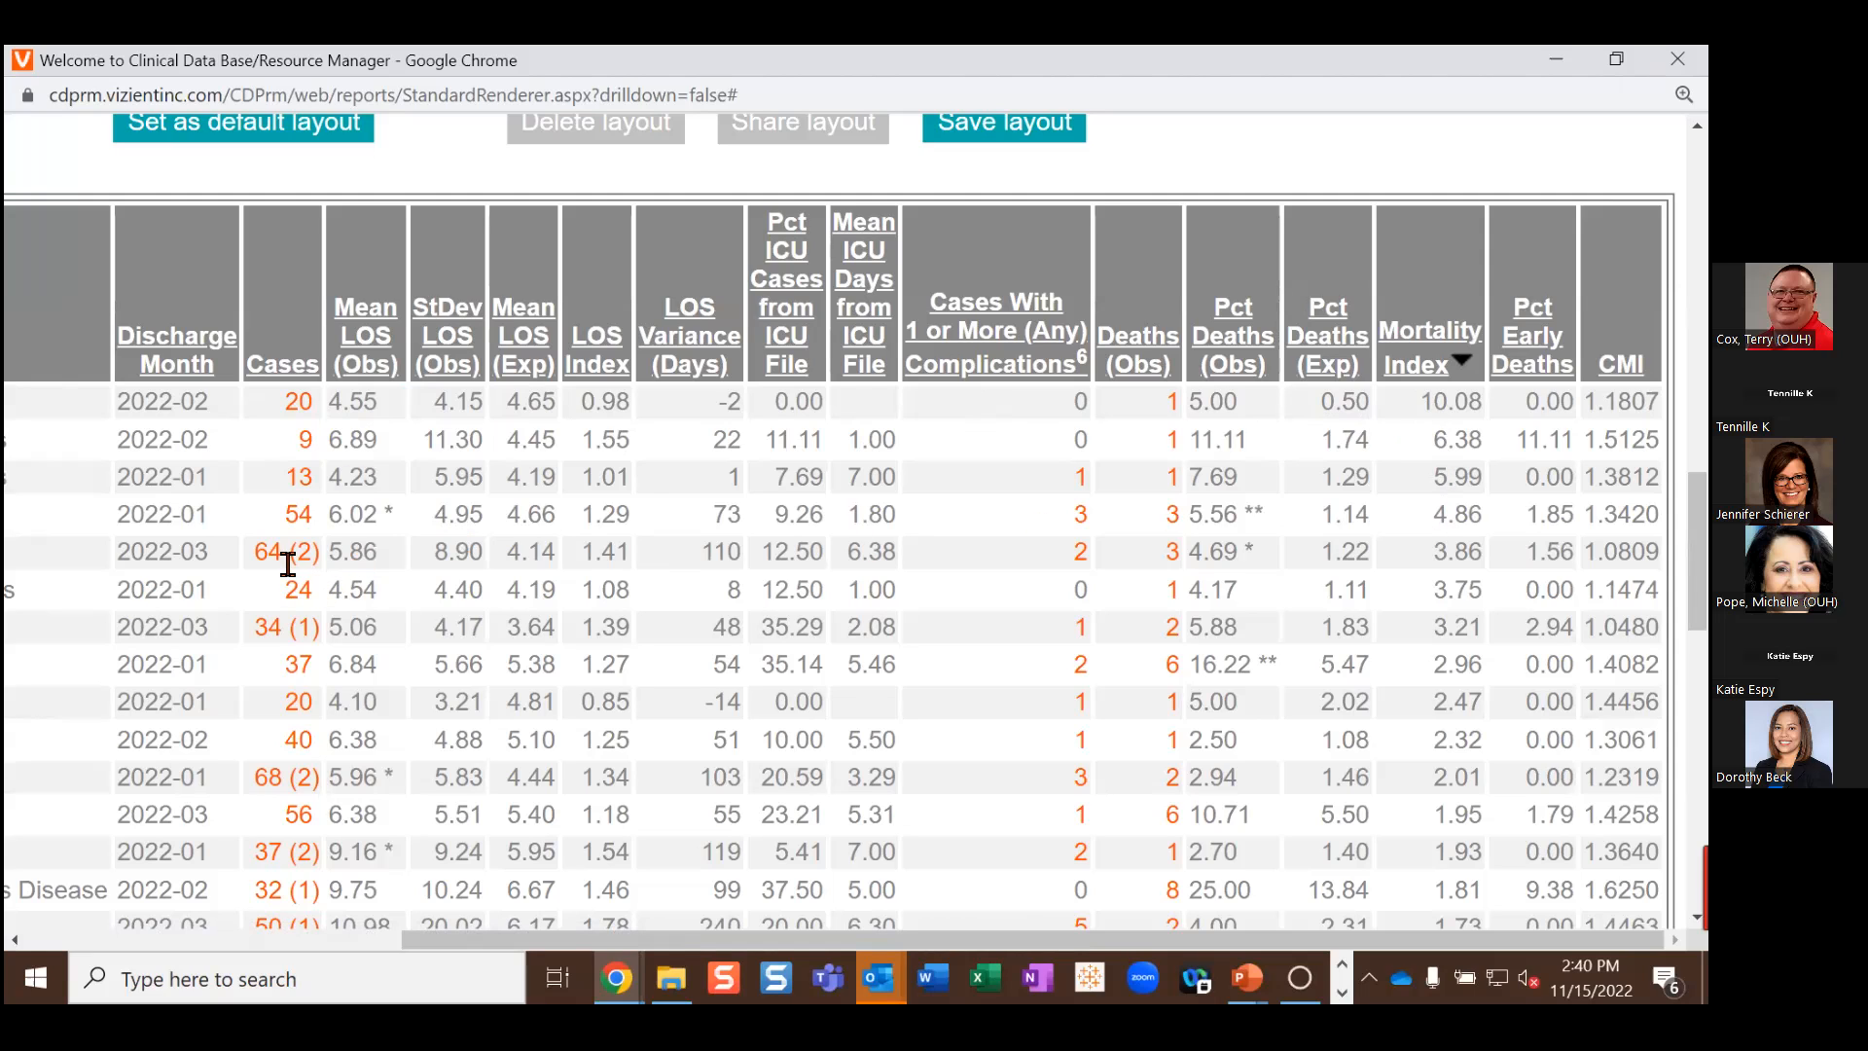
{"action": "left_click_drag", "start_coordinate": [513, 948], "coordinate": [136, 929]}
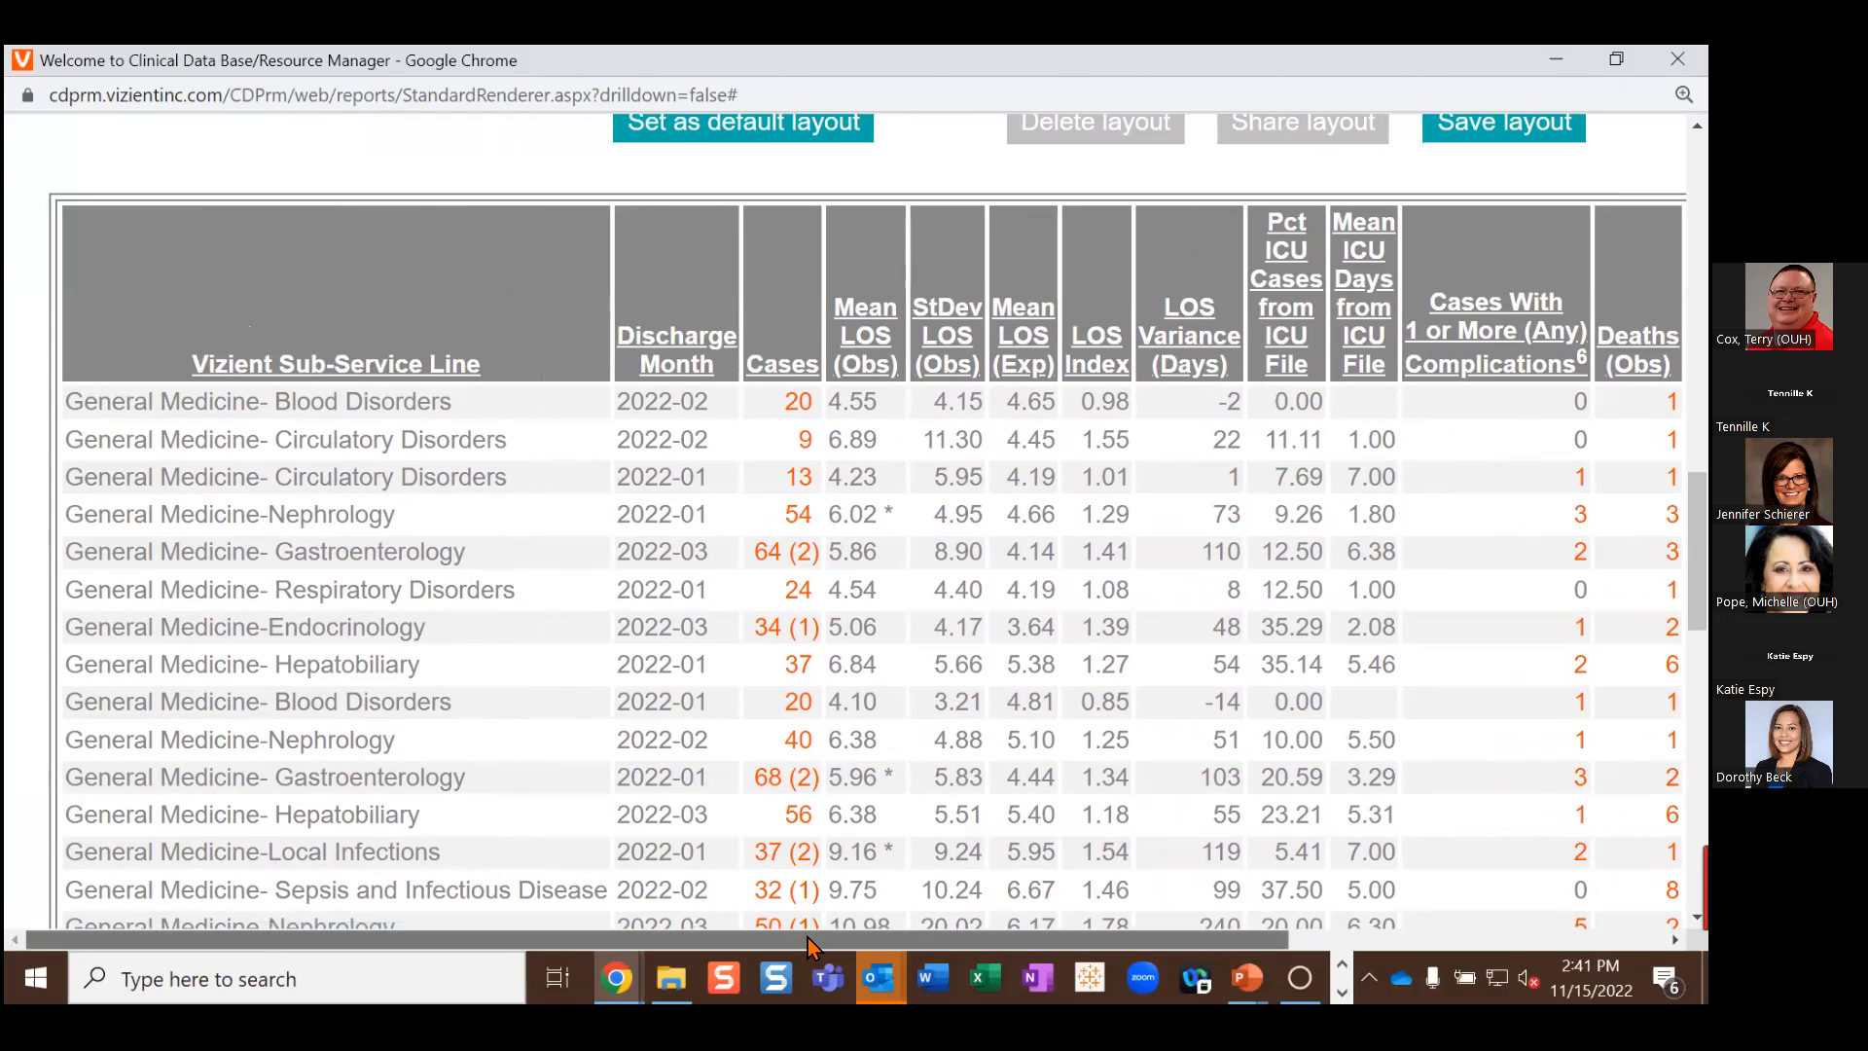
{"action": "left_click_drag", "start_coordinate": [808, 937], "coordinate": [1191, 938]}
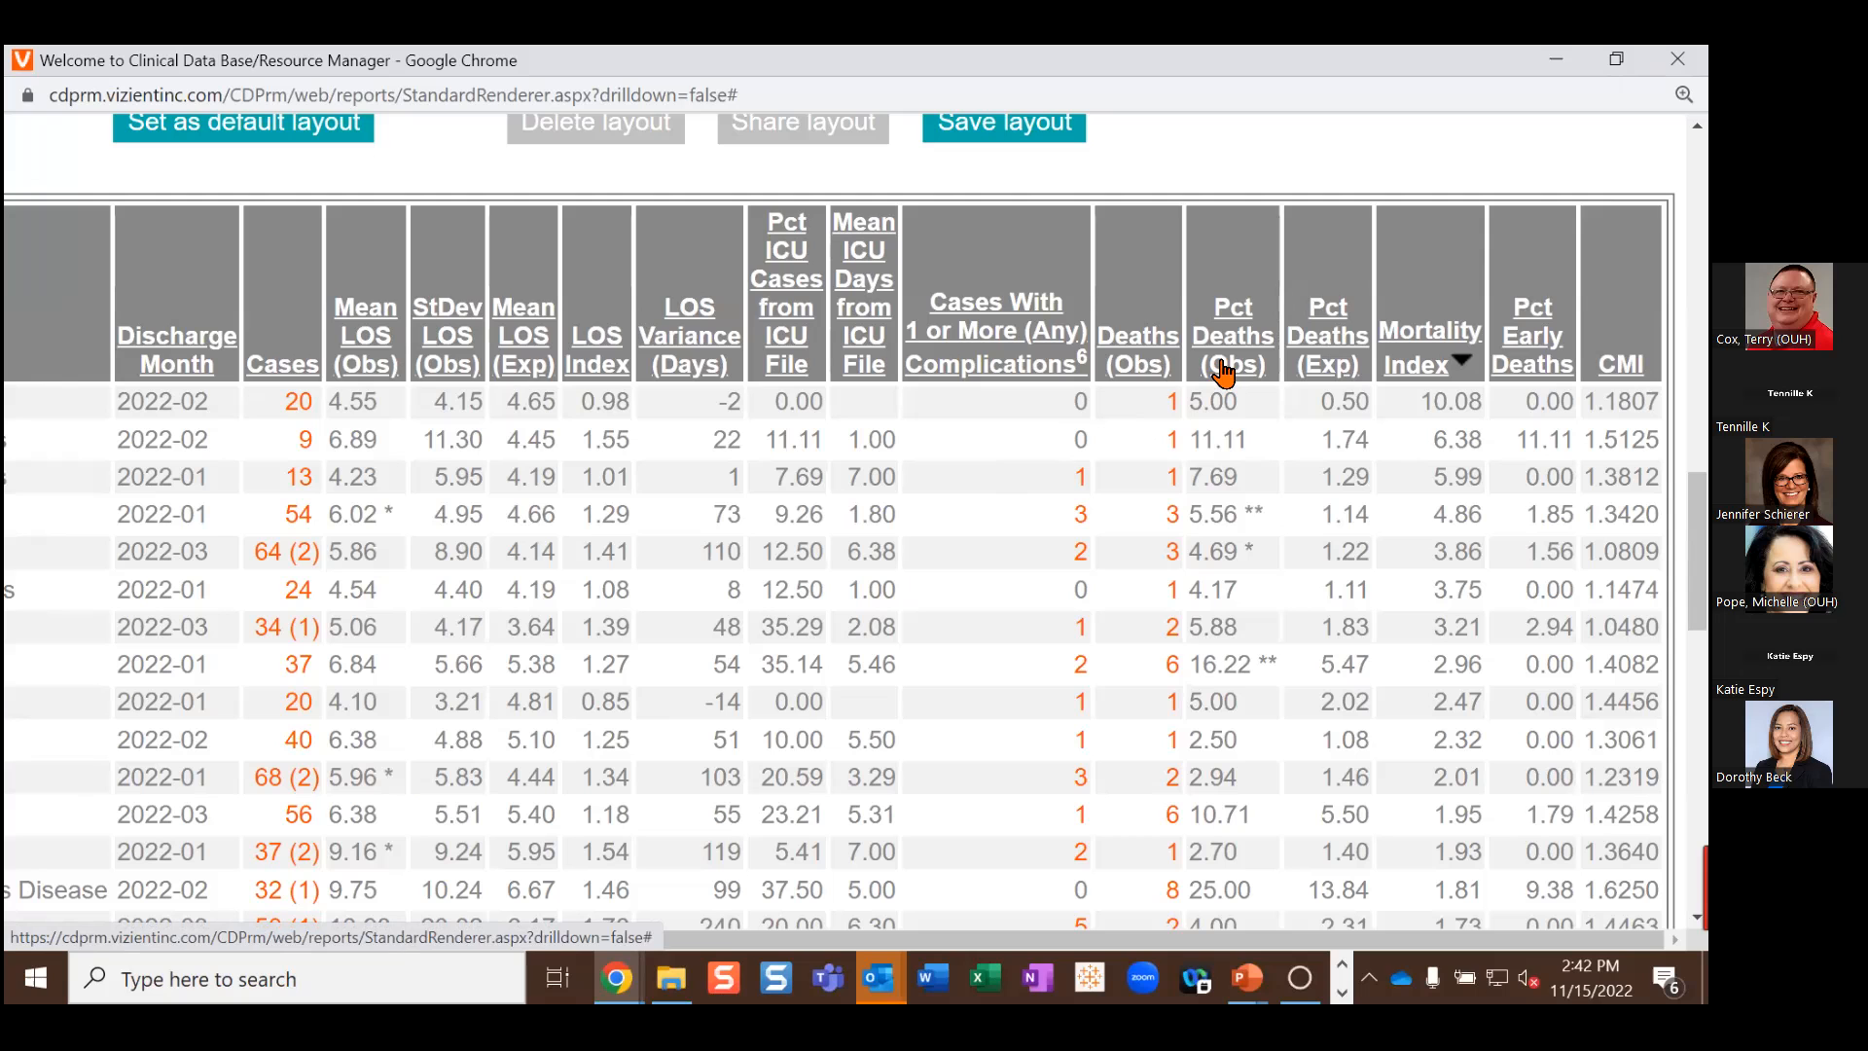
Step: Sort the results by Cases descending, led by COVID-19 (2022-01) with 91
{"action": "left_click", "coordinate": [289, 377]}
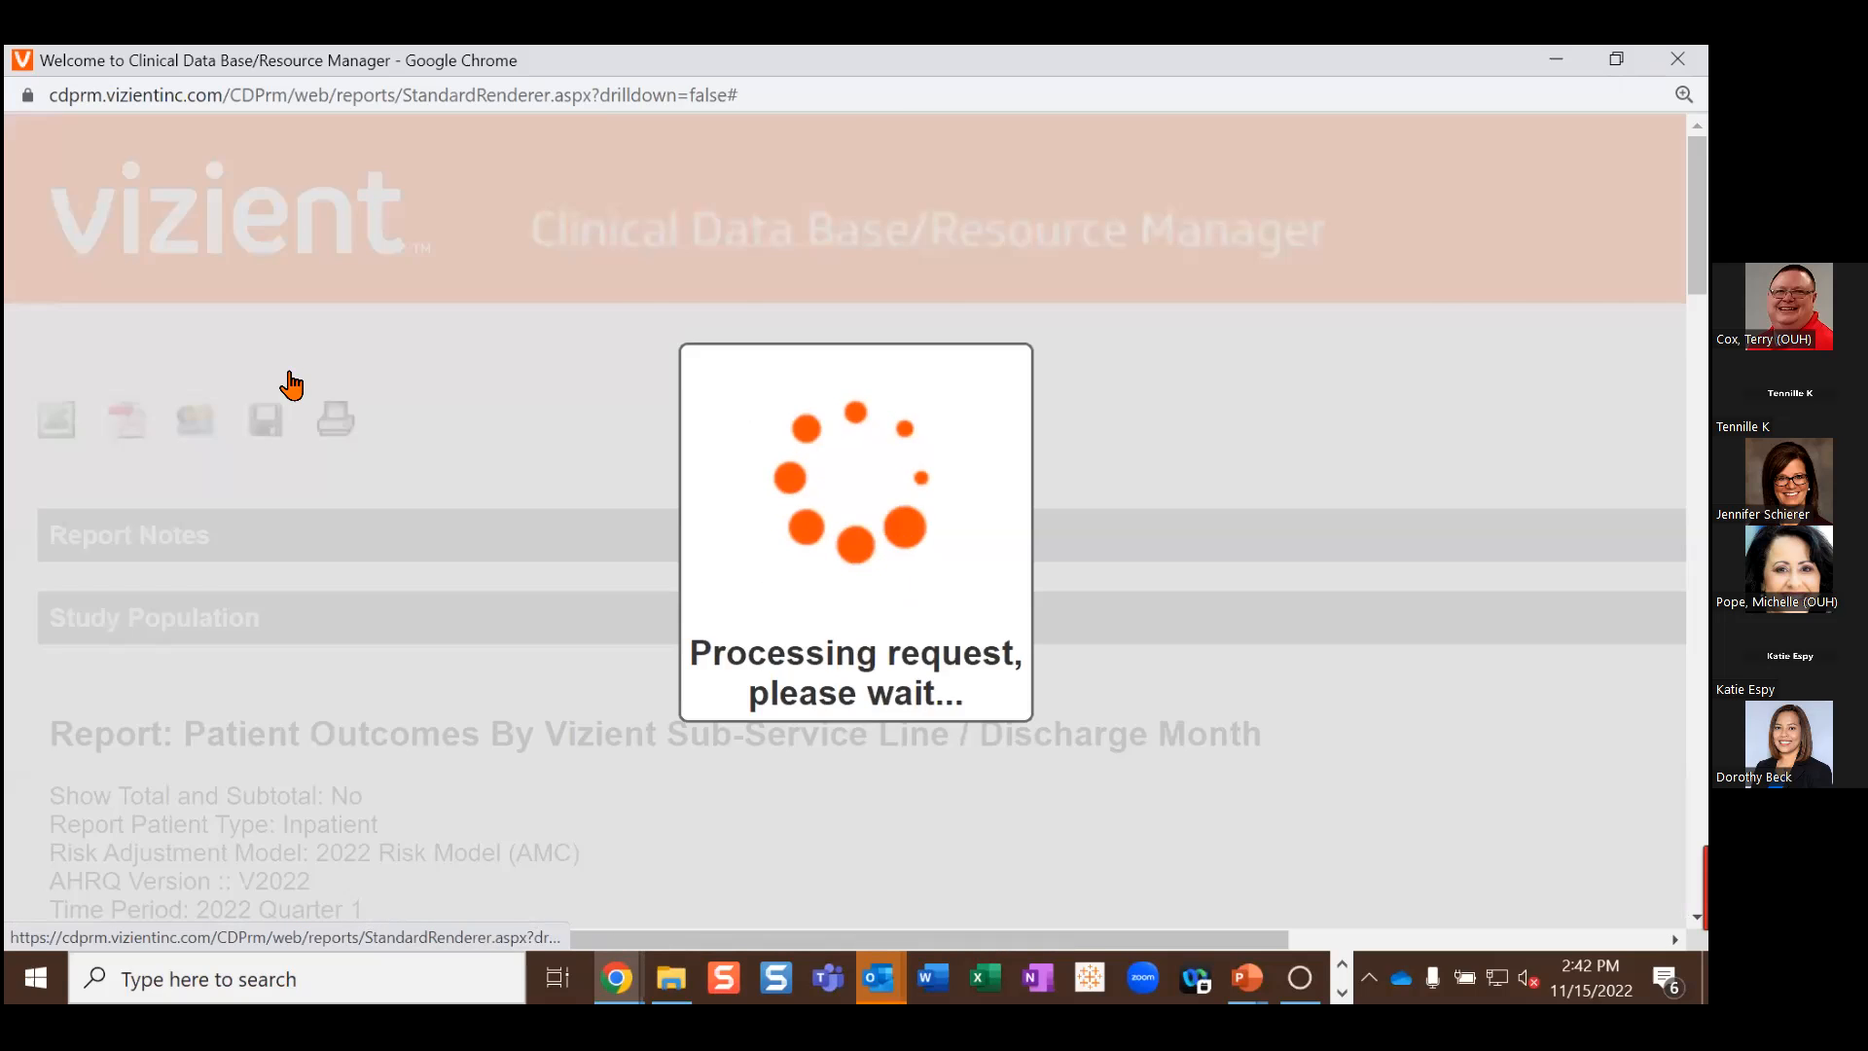
{"action": "left_click_drag", "start_coordinate": [1111, 937], "coordinate": [1459, 924]}
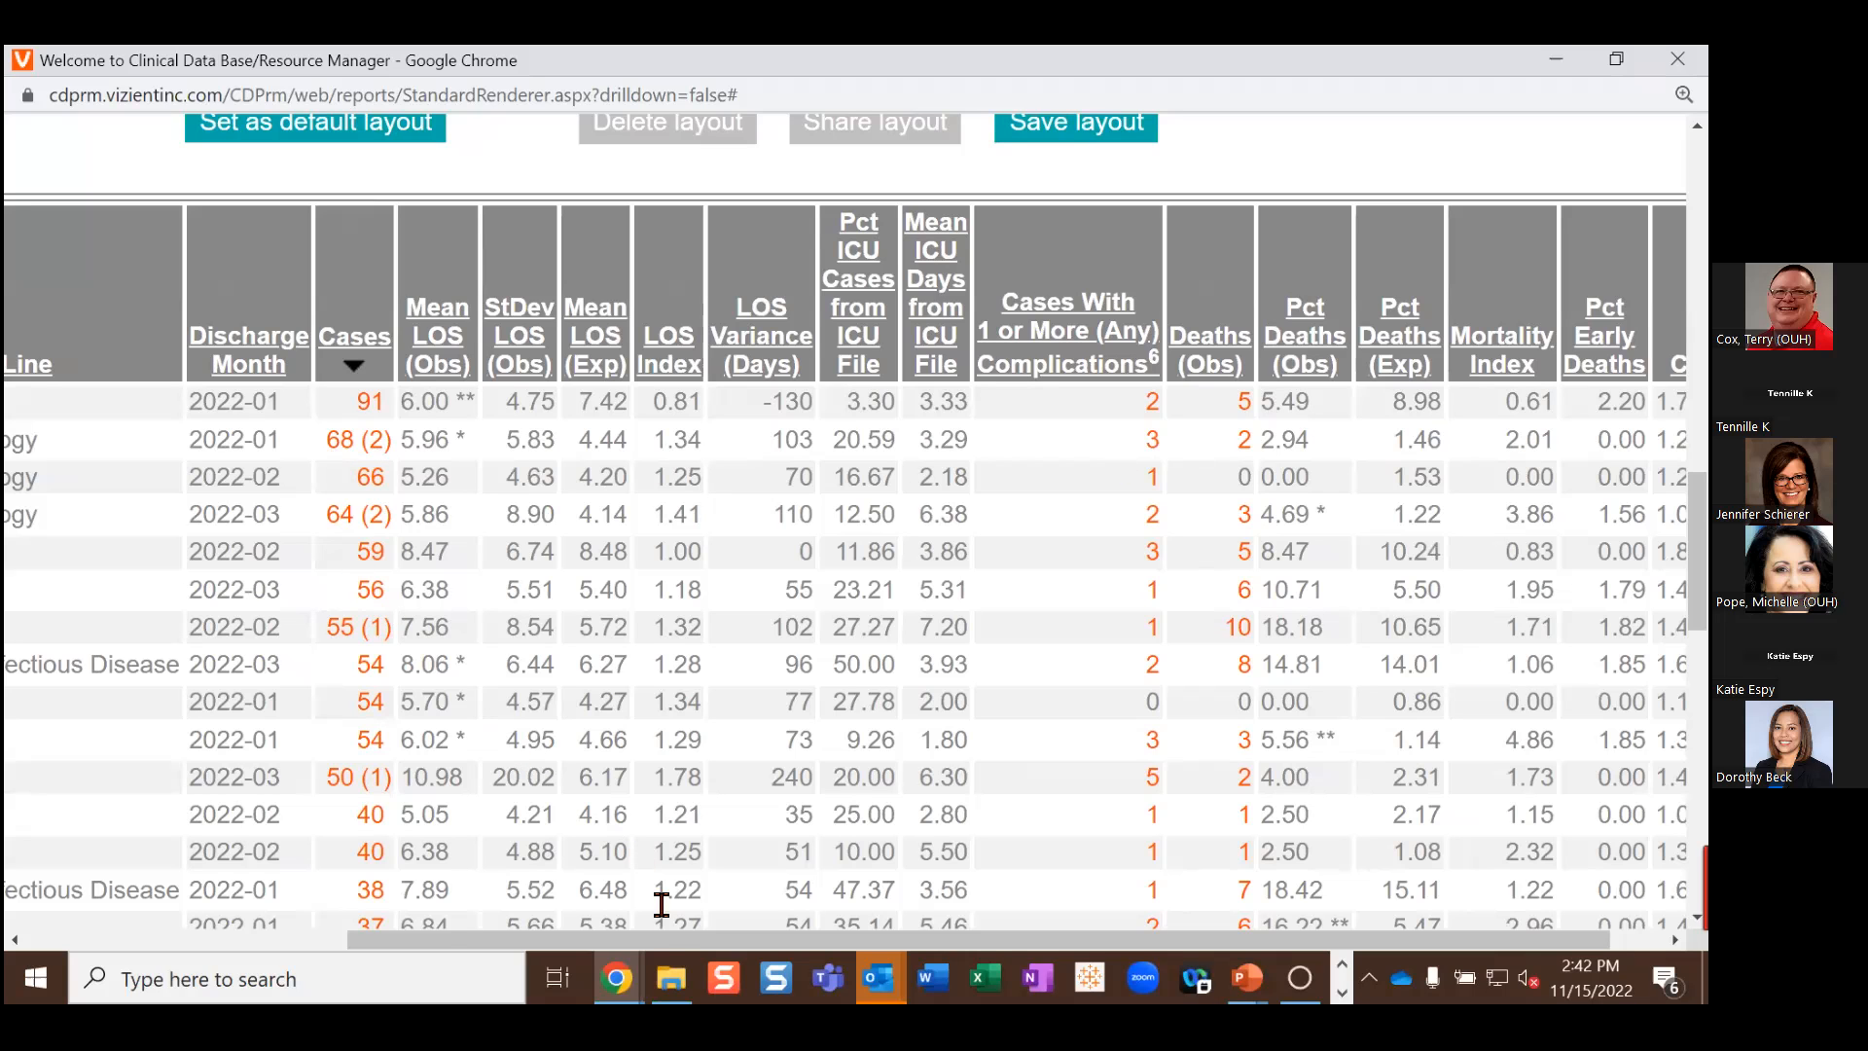
{"action": "left_click_drag", "start_coordinate": [661, 936], "coordinate": [496, 934]}
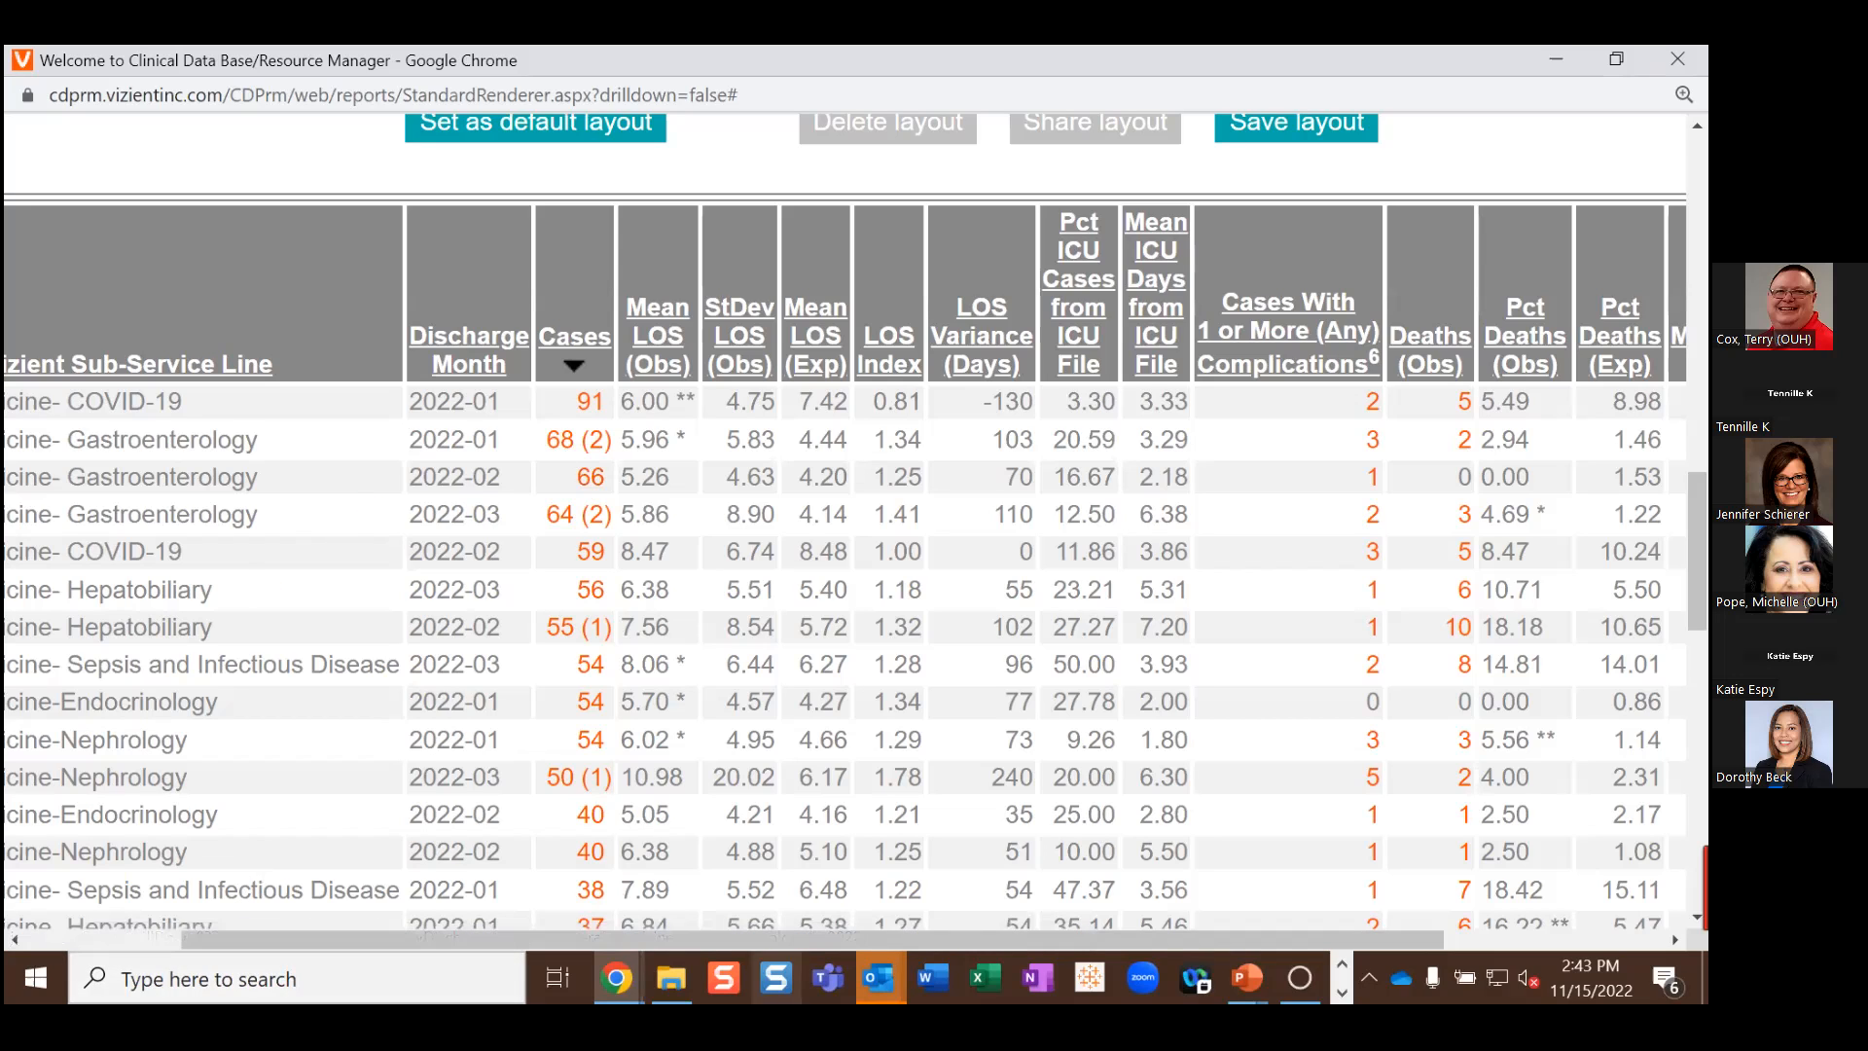
{"action": "mouse_move", "coordinate": [1402, 935]}
{"action": "left_mouse_down"}
{"action": "mouse_move", "coordinate": [1444, 939]}
{"action": "mouse_move", "coordinate": [1403, 946]}
{"action": "left_mouse_up"}
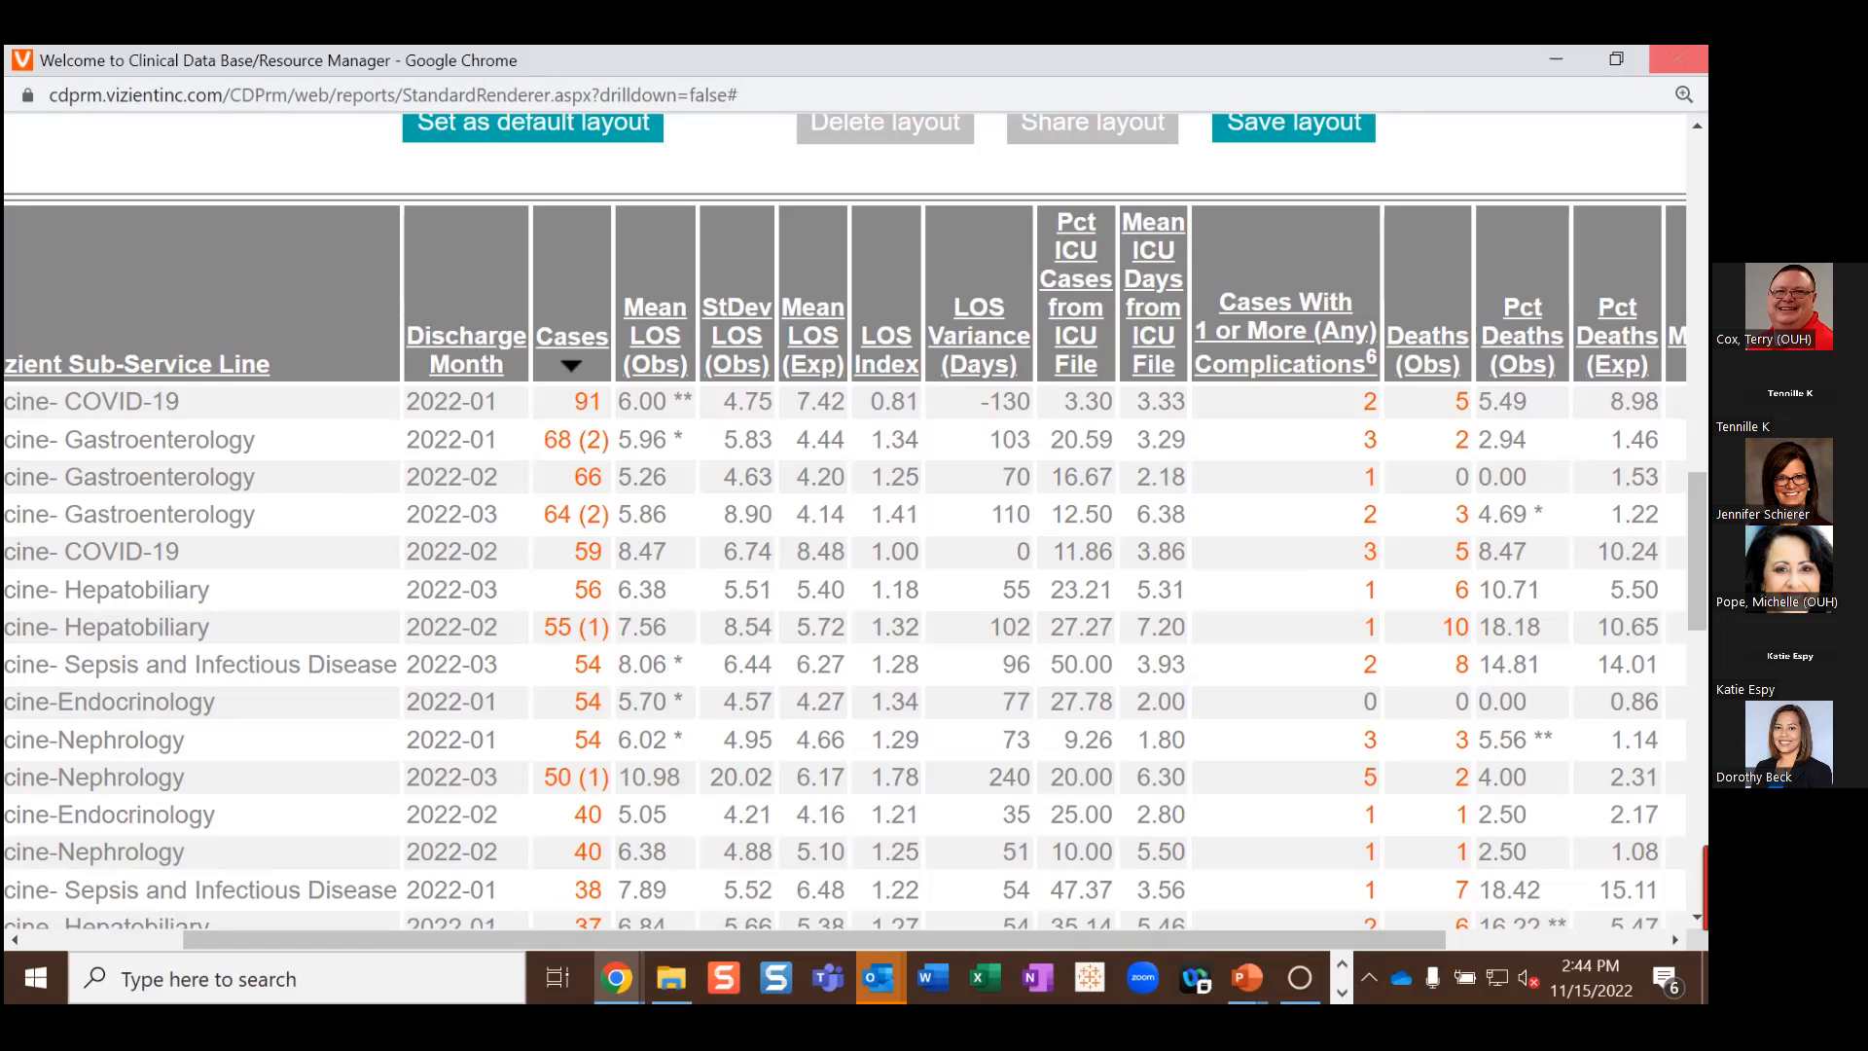
Step: Close the report output and start a new report from scratch
{"action": "left_click", "coordinate": [1678, 58]}
{"action": "scroll", "coordinate": [471, 829], "scroll_direction": "up", "scroll_amount": 15}
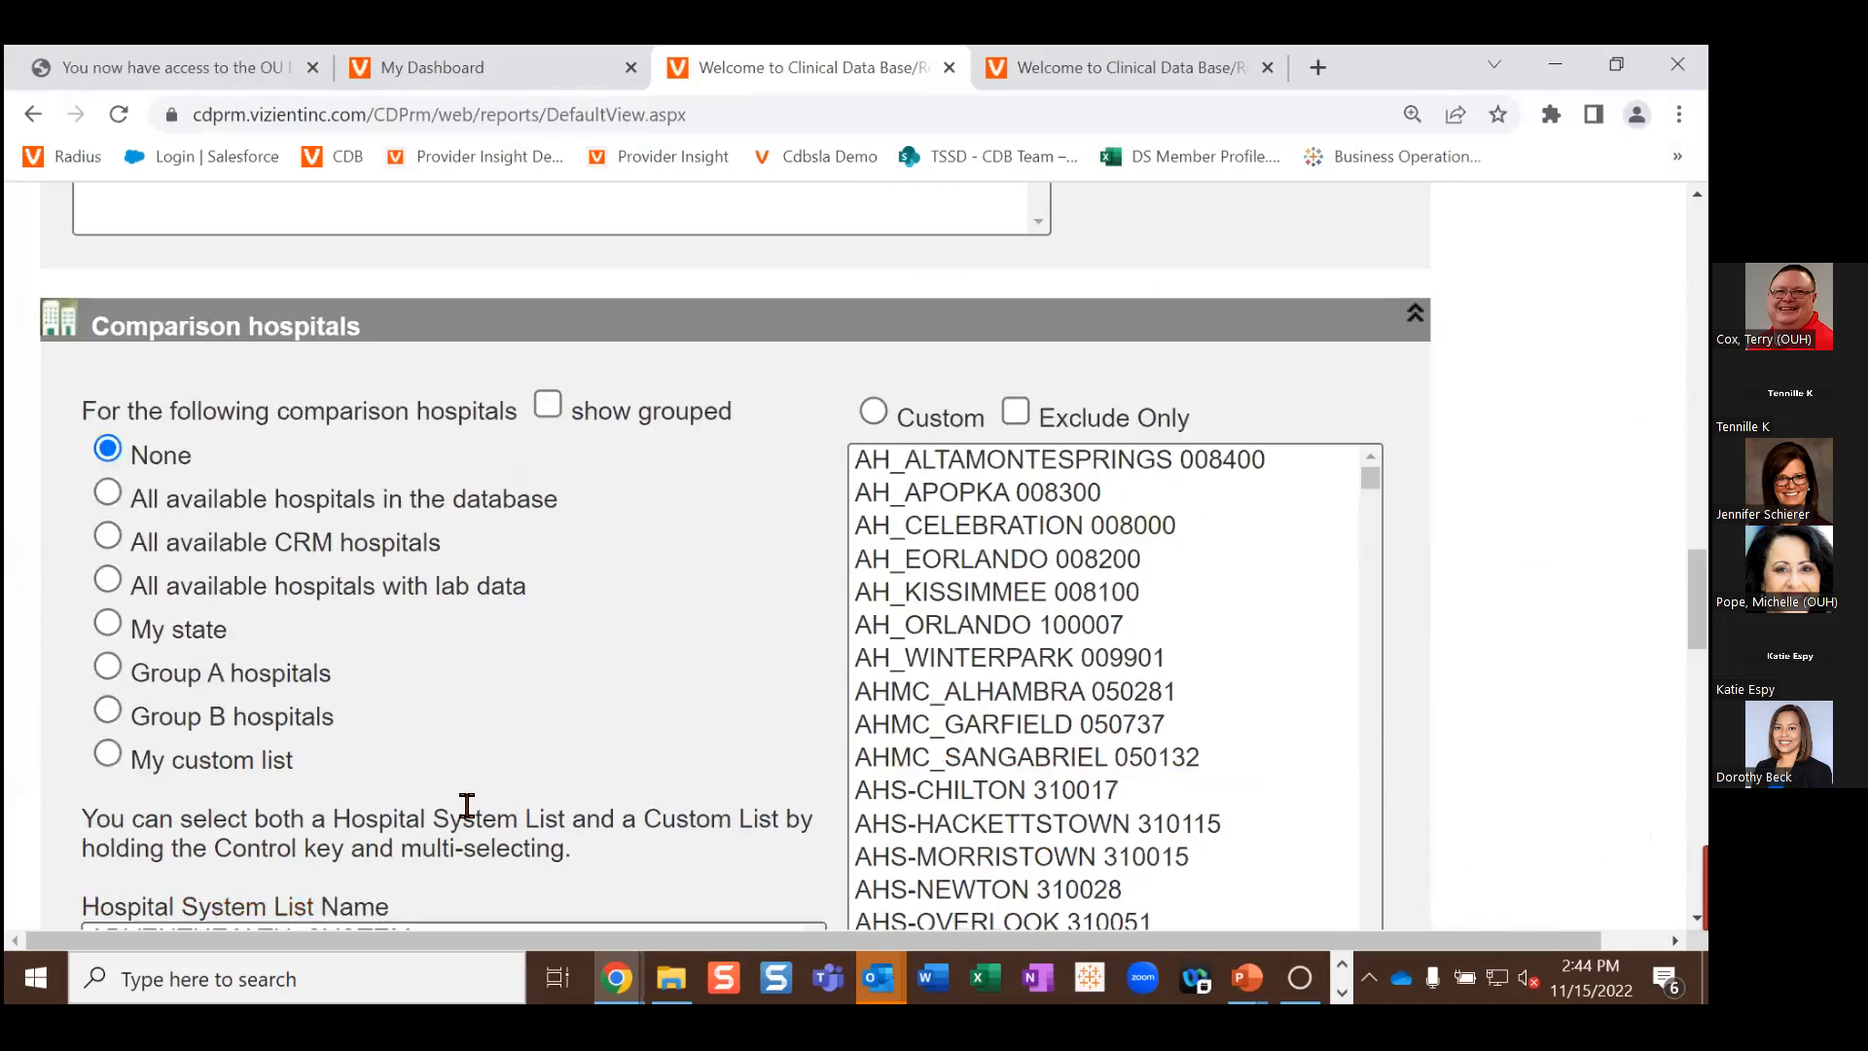
{"action": "scroll", "coordinate": [467, 806], "scroll_direction": "up", "scroll_amount": 15}
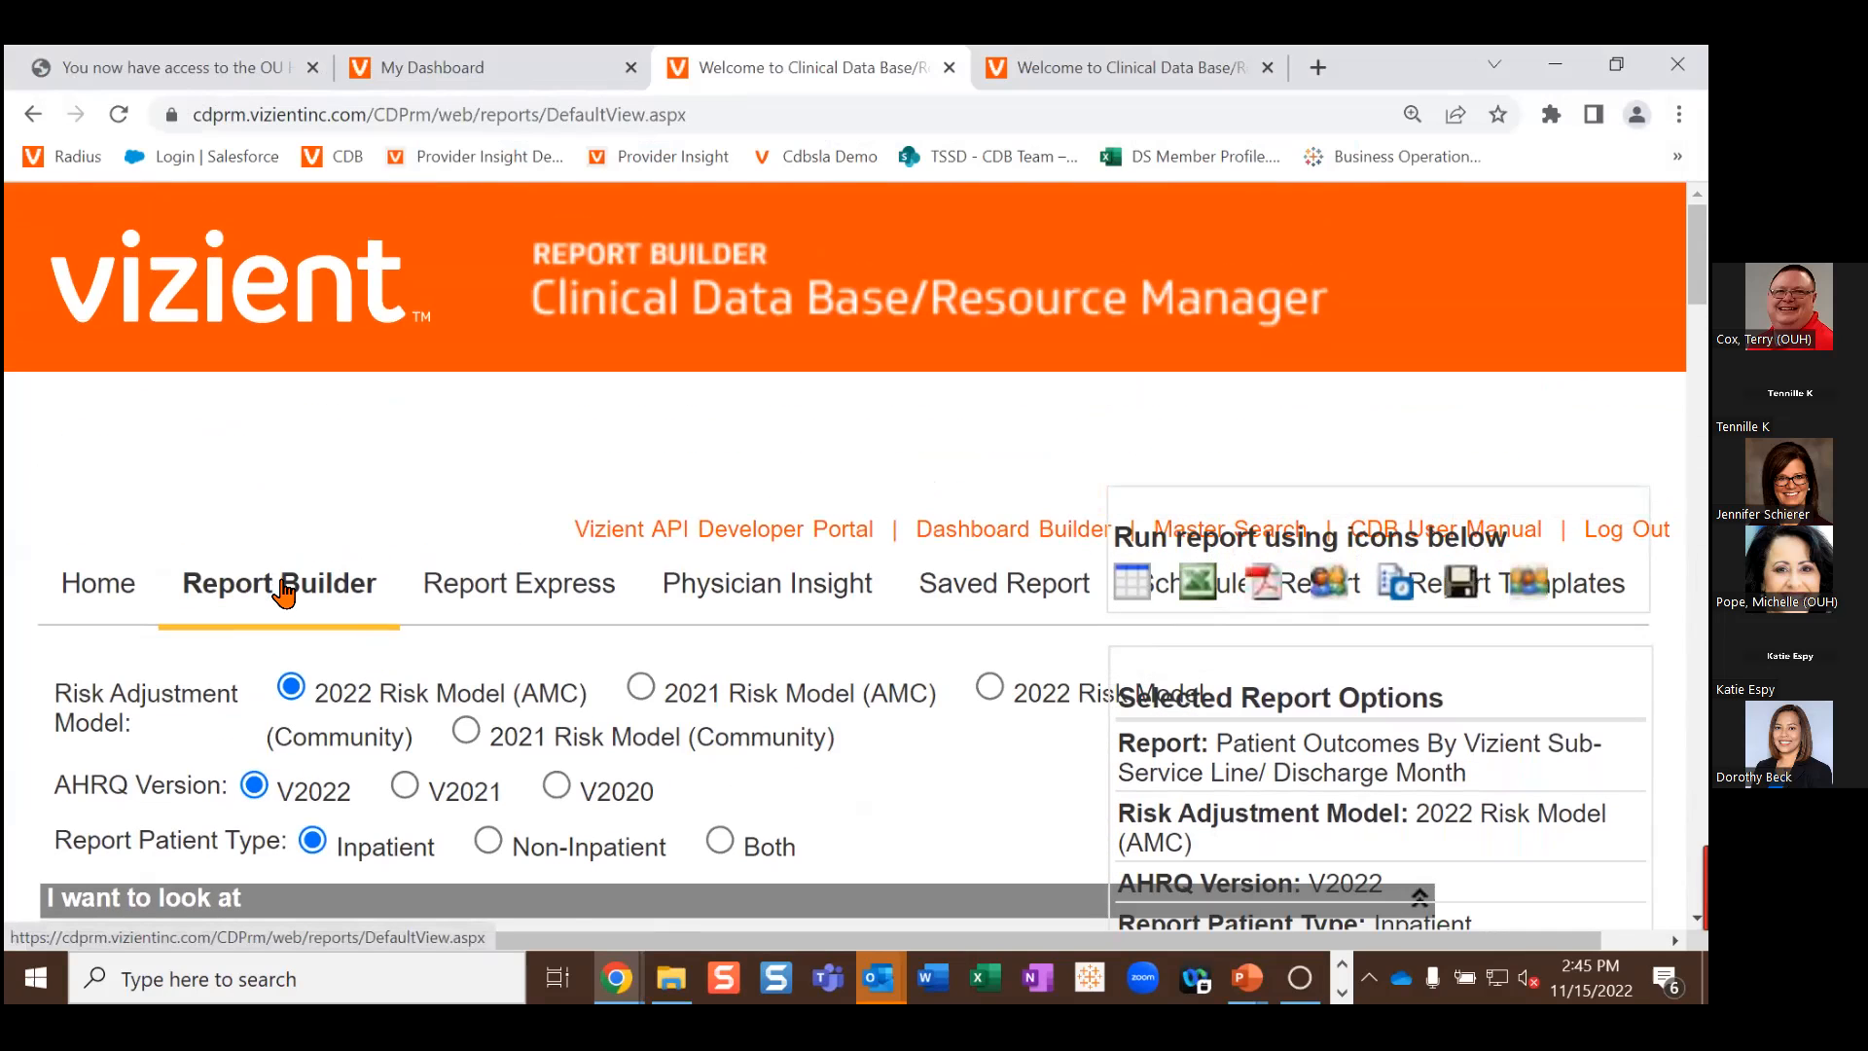
{"action": "left_click", "coordinate": [283, 587]}
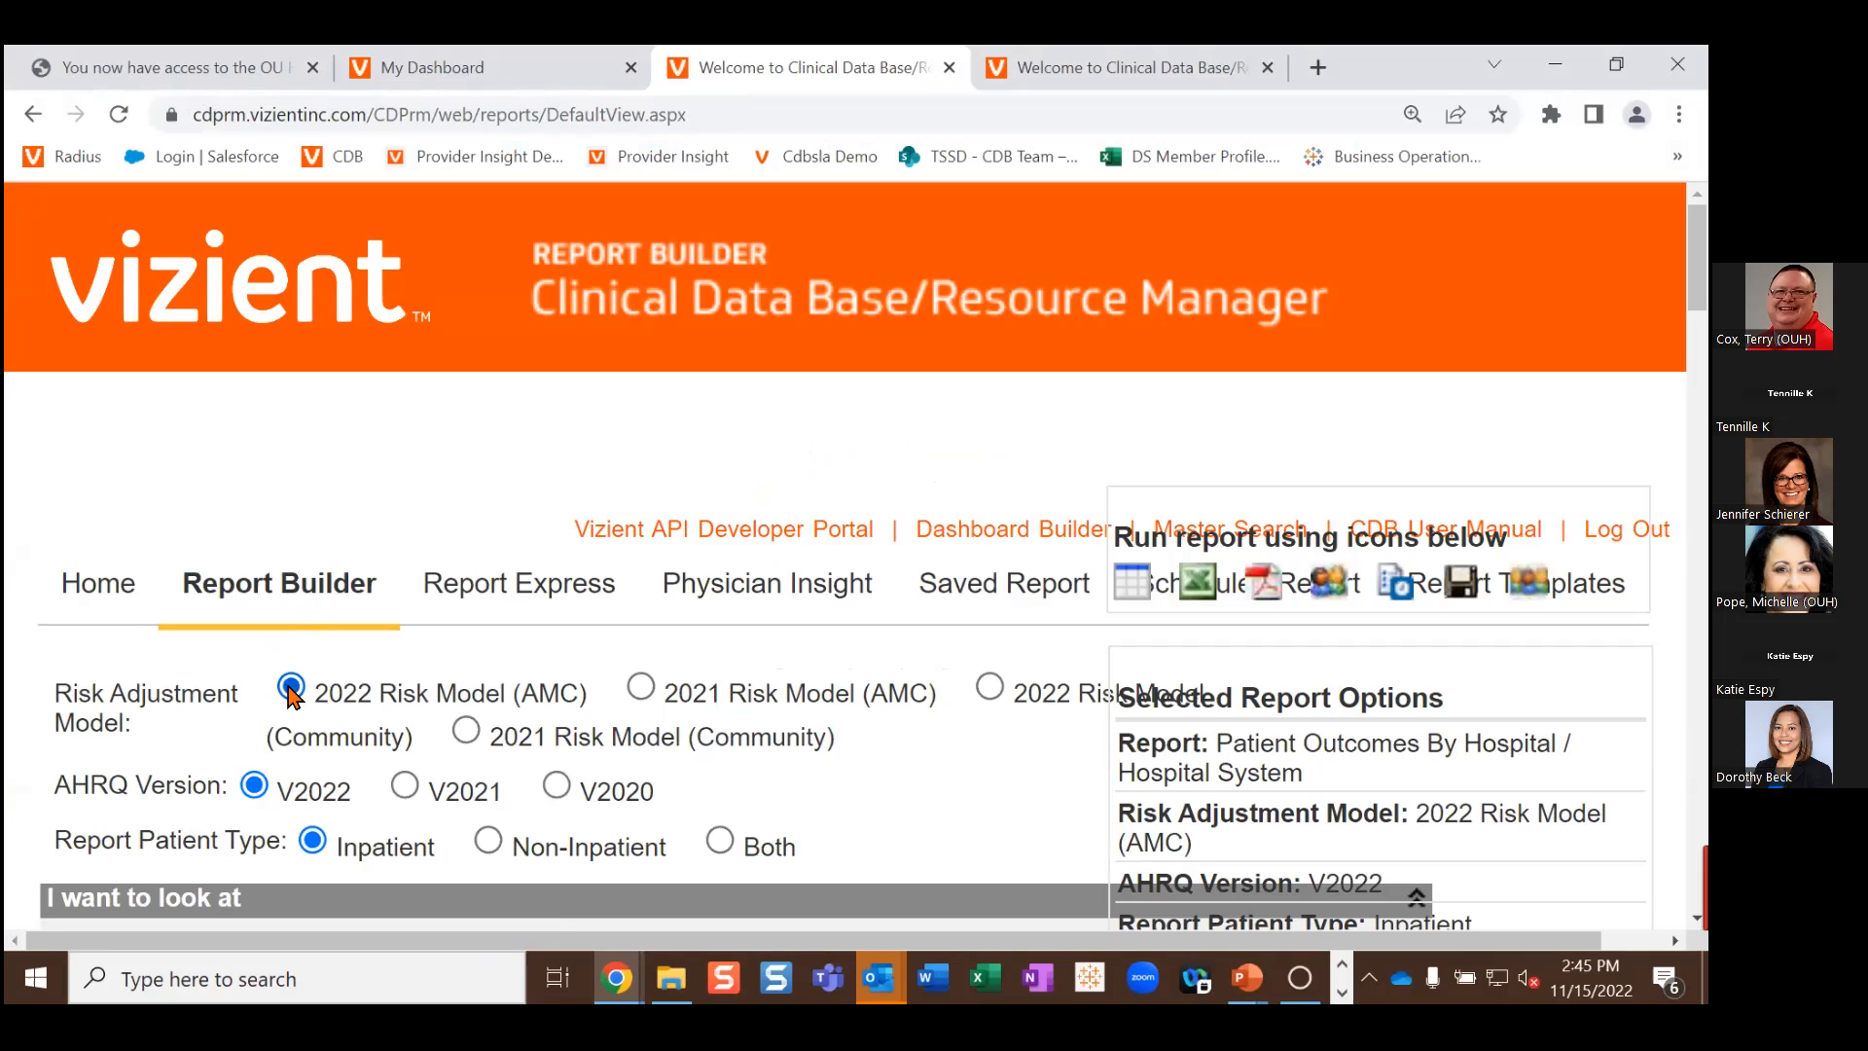
Step: Choose 2022 Quarter 1 in the Time period Quarters list
{"action": "scroll", "coordinate": [302, 681], "scroll_direction": "down", "scroll_amount": 1}
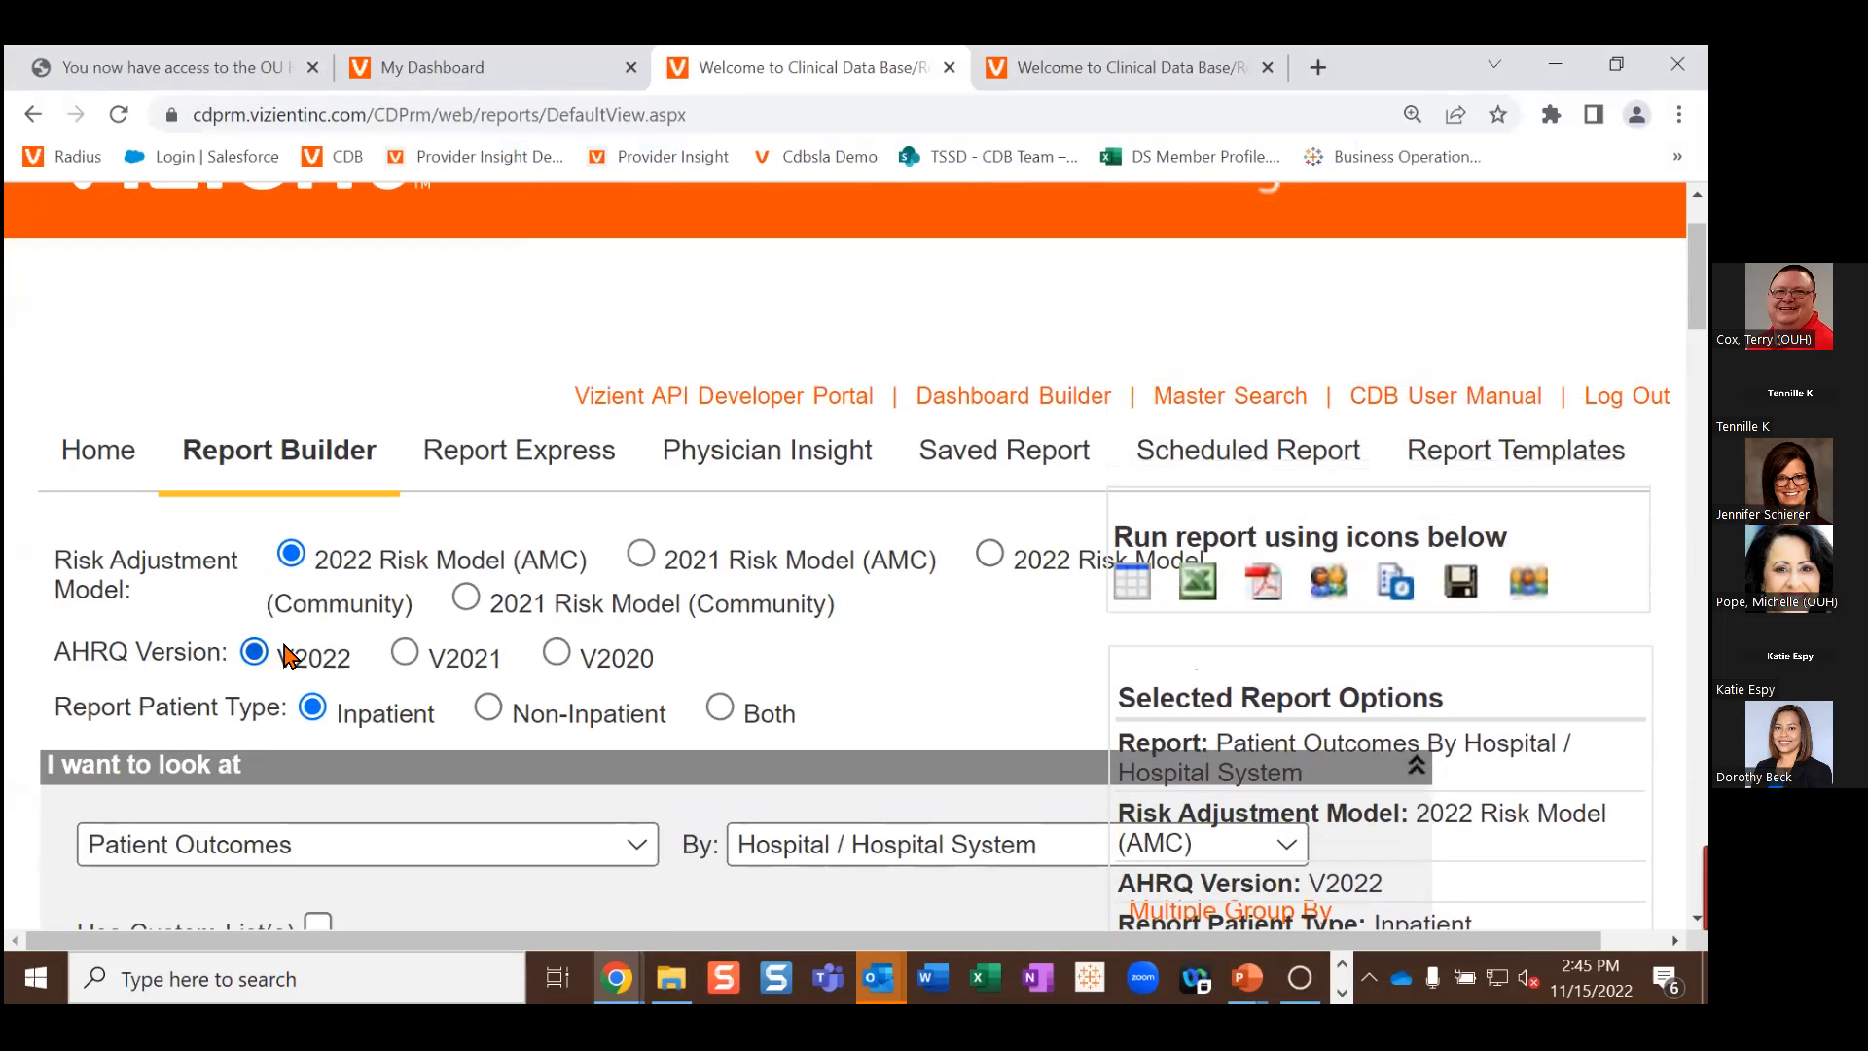
{"action": "scroll", "coordinate": [287, 657], "scroll_direction": "down", "scroll_amount": 1}
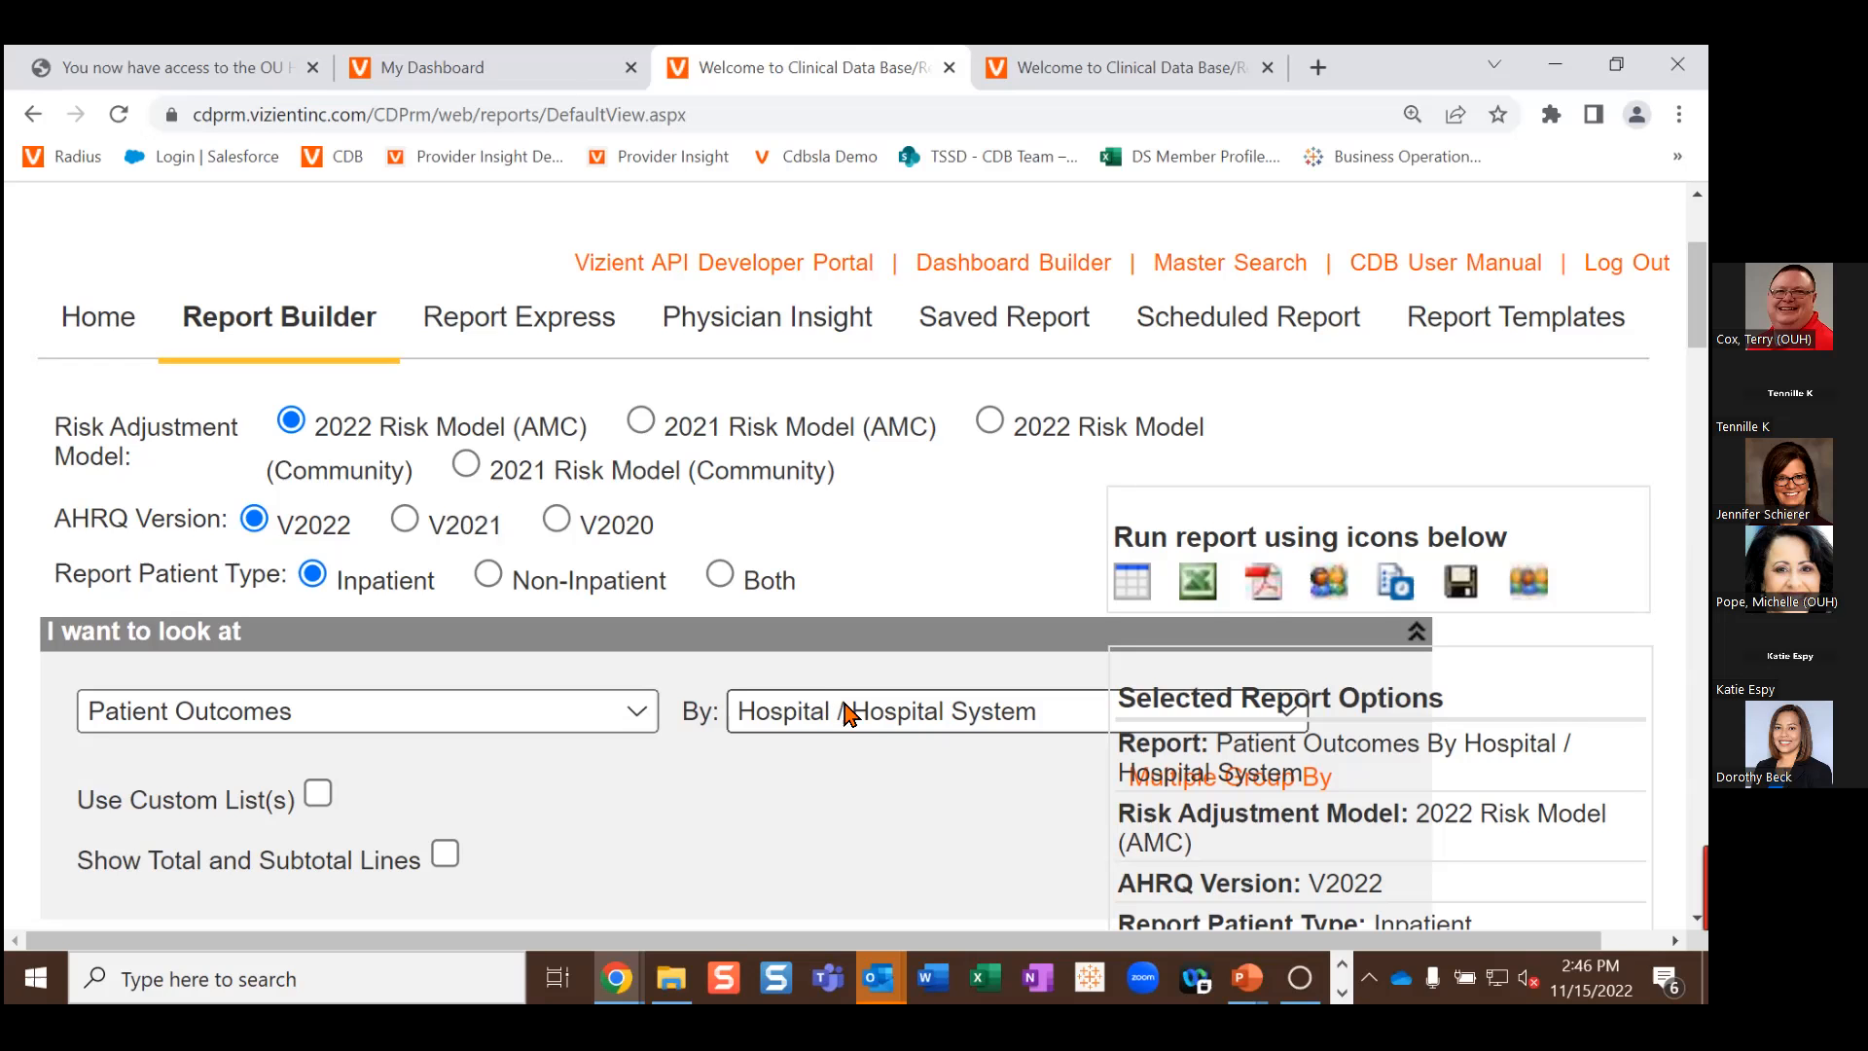
{"action": "scroll", "coordinate": [950, 742], "scroll_direction": "down", "scroll_amount": 5}
{"action": "scroll", "coordinate": [924, 706], "scroll_direction": "down", "scroll_amount": 2}
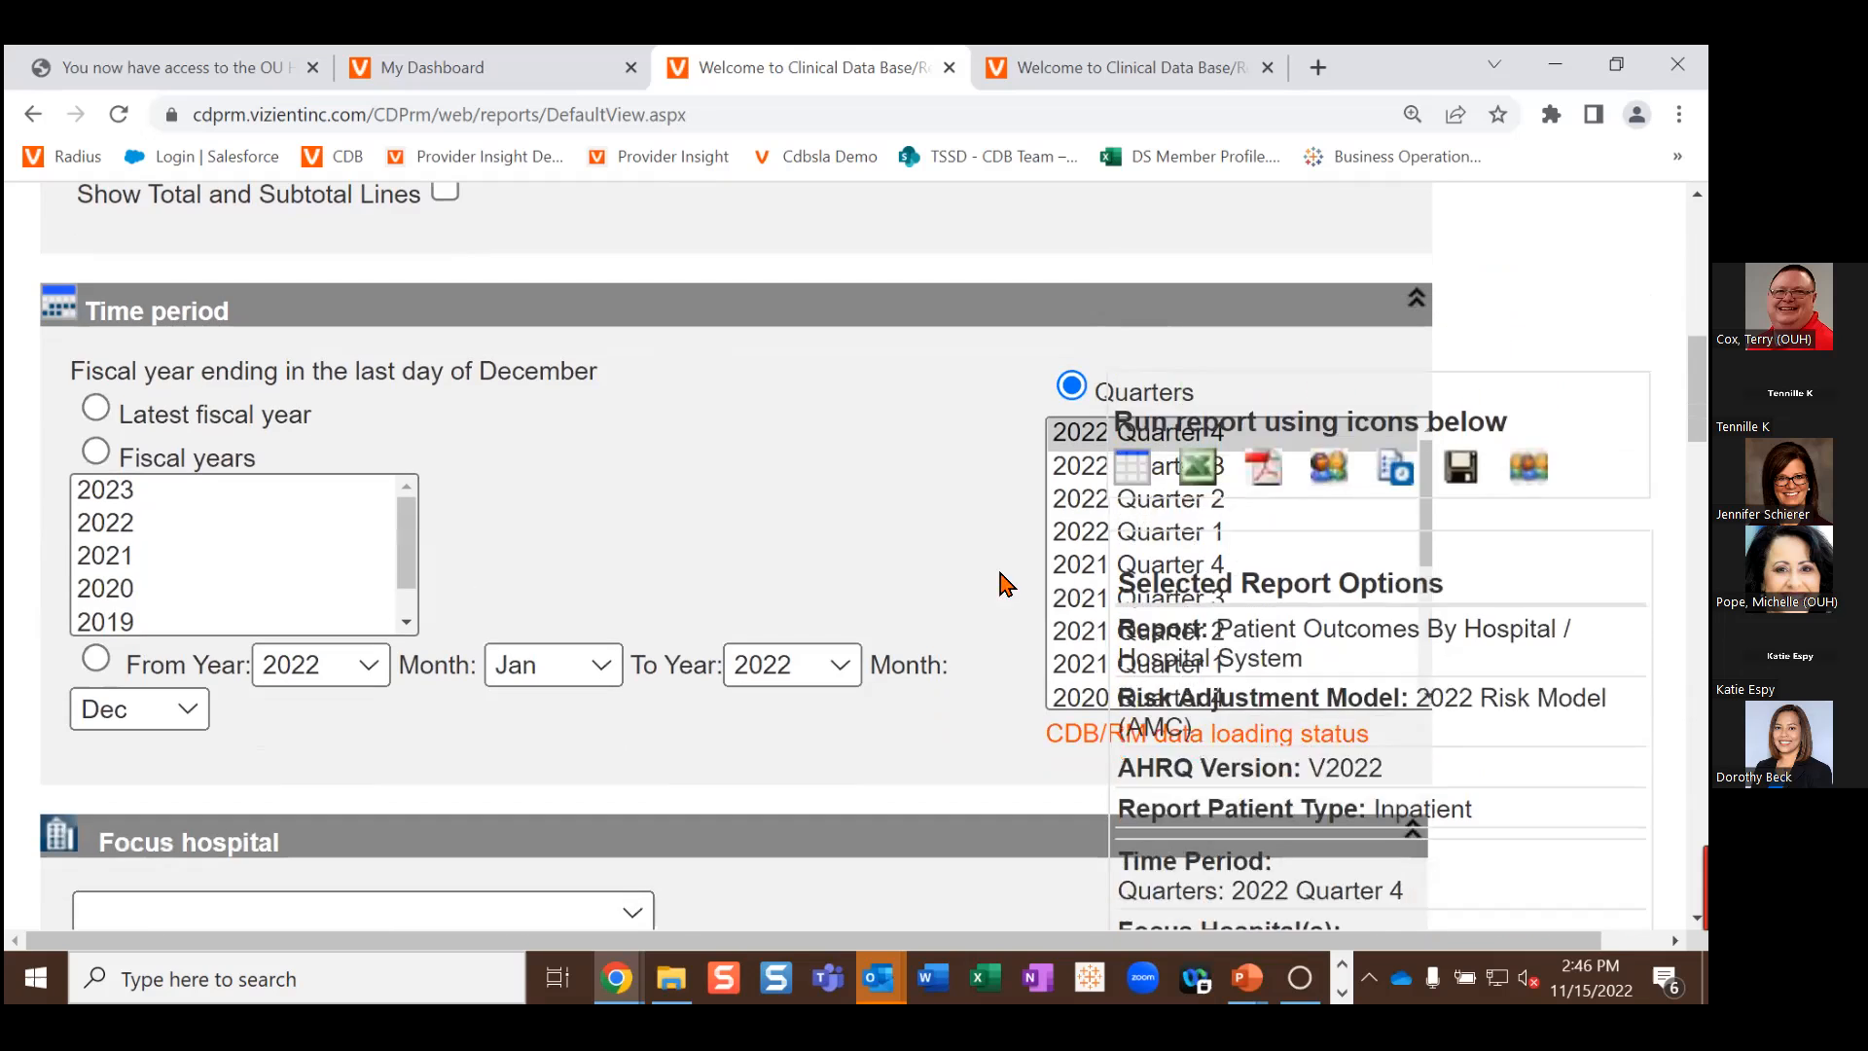
{"action": "left_click", "coordinate": [1073, 532]}
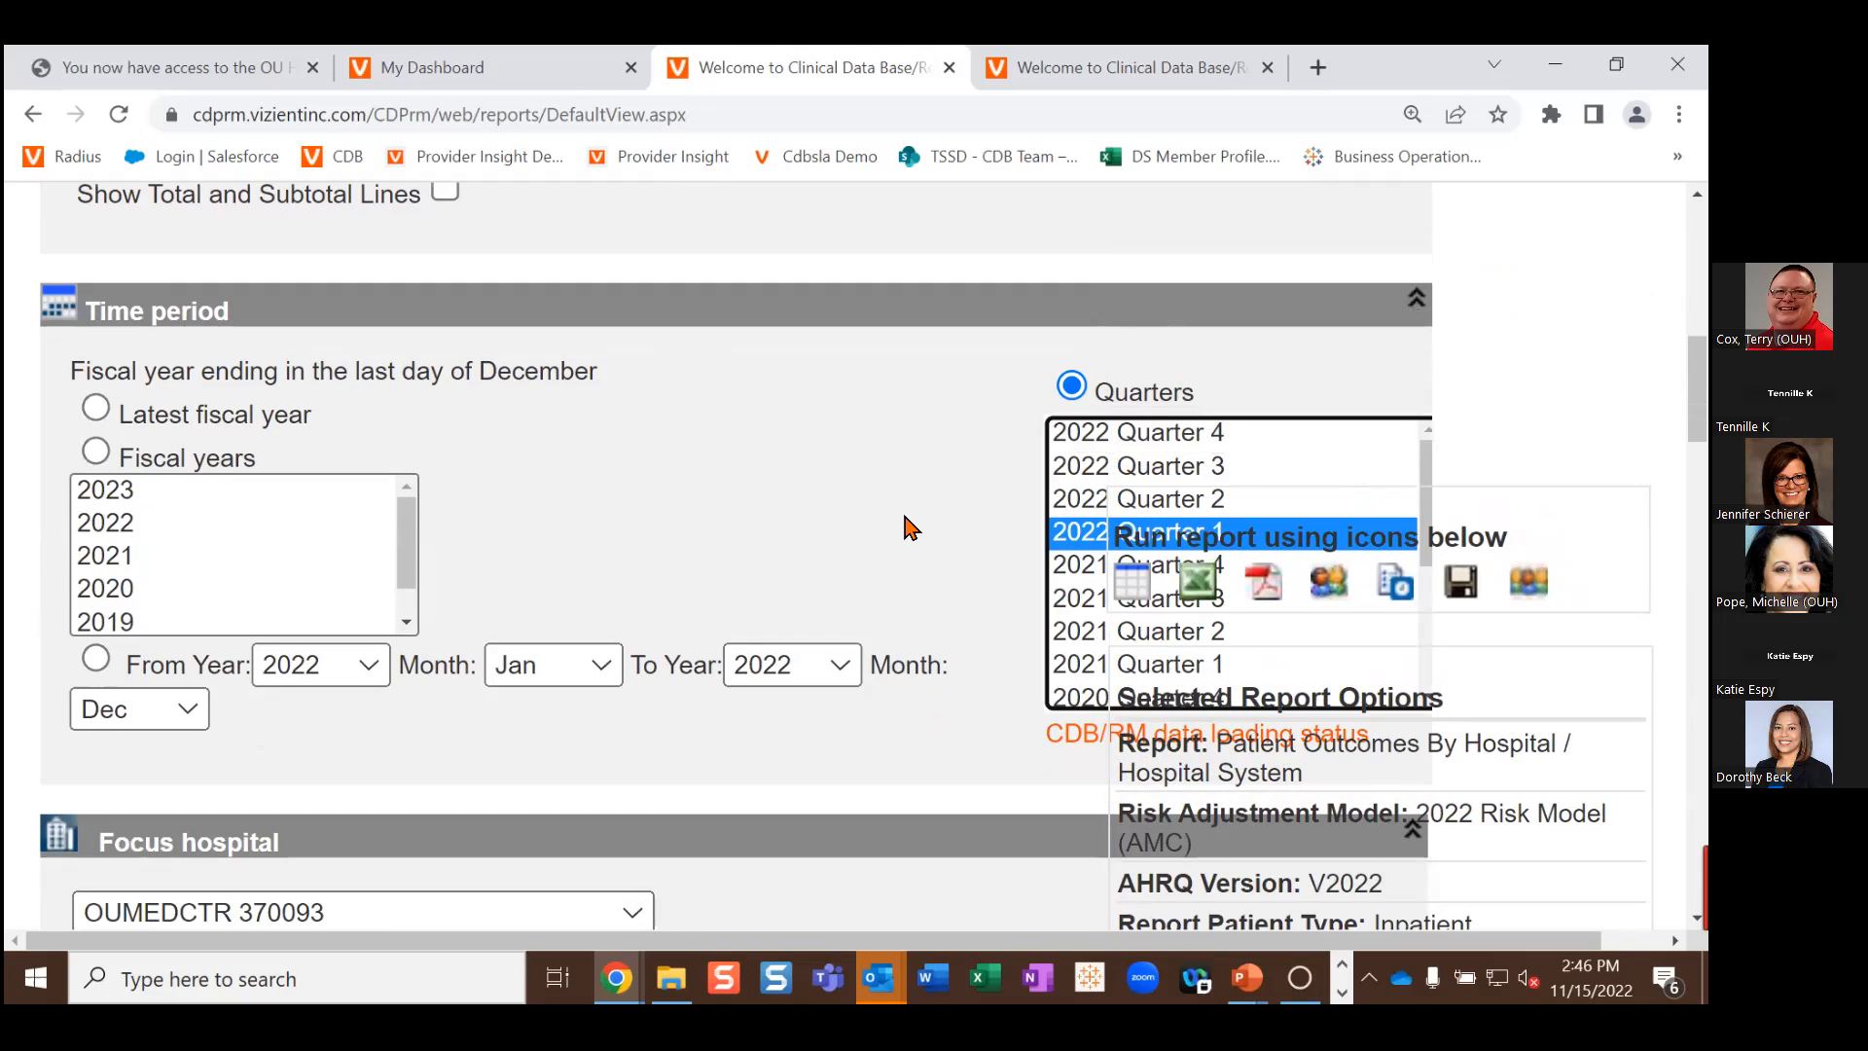
{"action": "scroll", "coordinate": [905, 511], "scroll_direction": "down", "scroll_amount": 5}
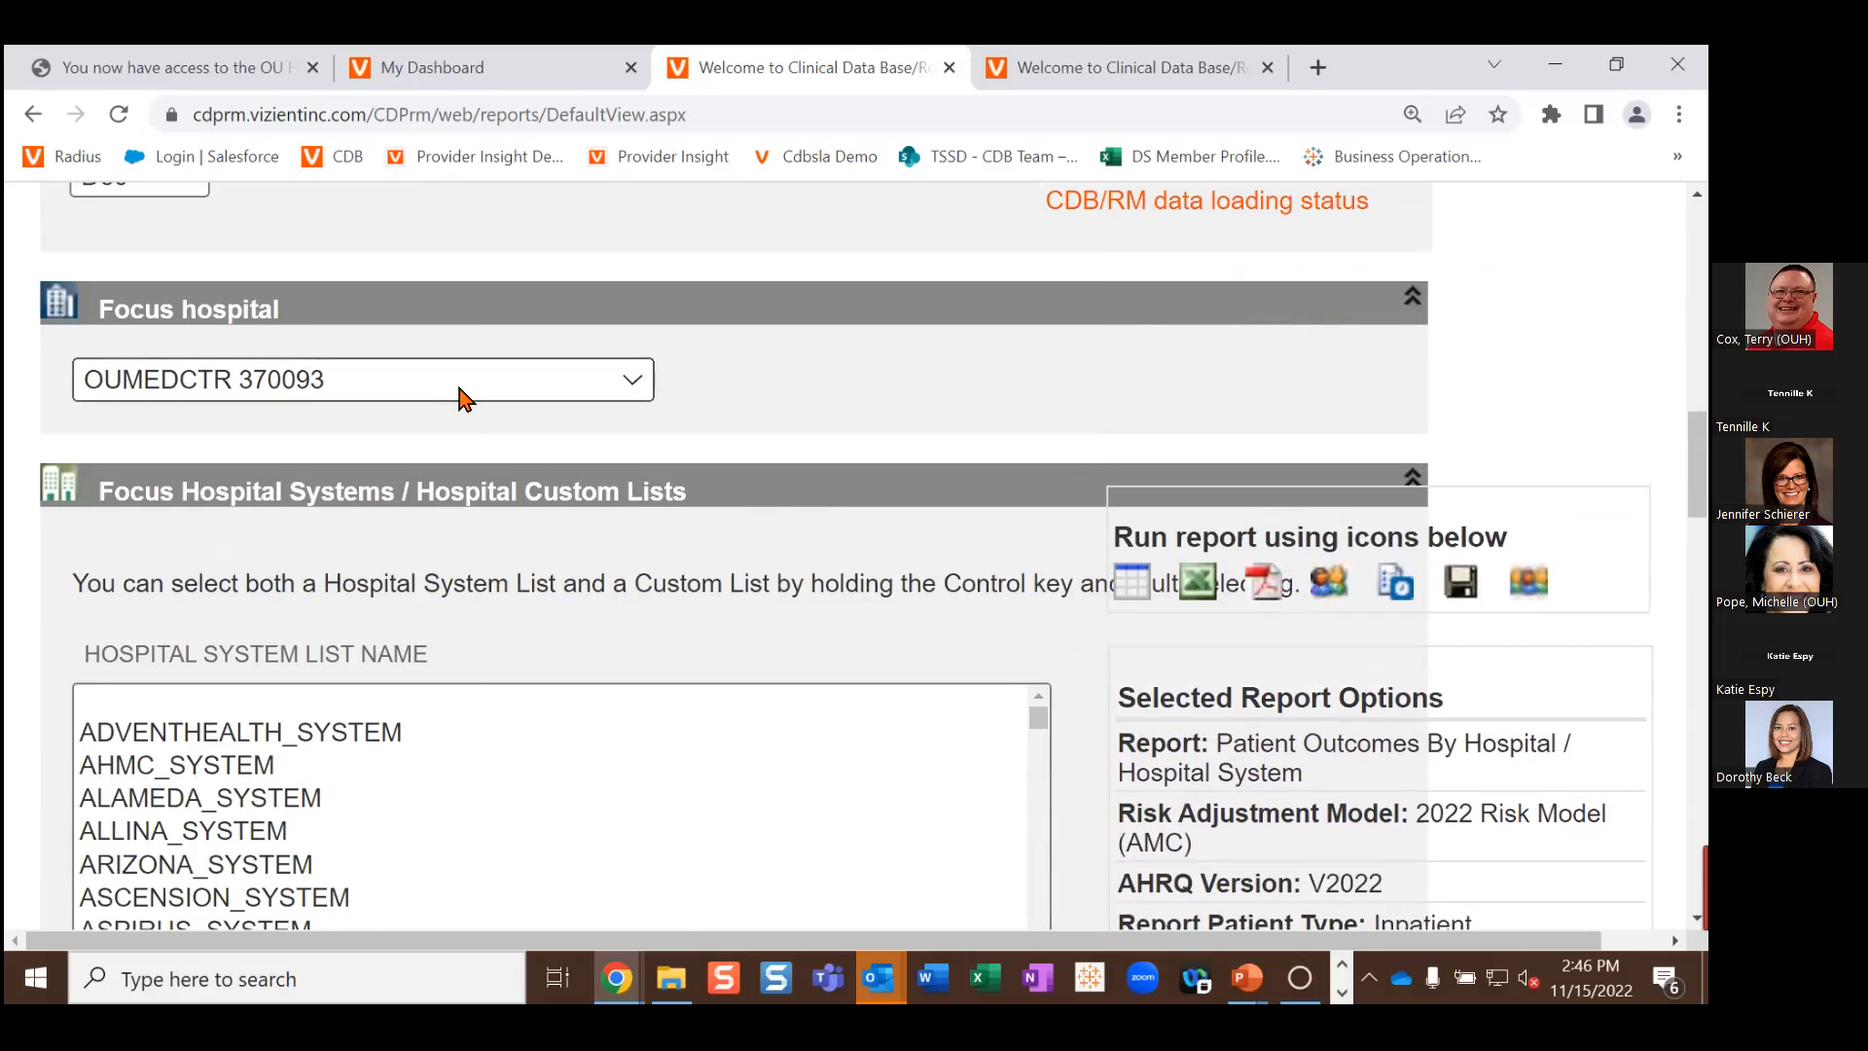
Step: Open the 'Help me decide using hospital PROFILER' link under Comparison hospitals
{"action": "scroll", "coordinate": [491, 491], "scroll_direction": "down", "scroll_amount": 5}
{"action": "scroll", "coordinate": [492, 492], "scroll_direction": "down", "scroll_amount": 5}
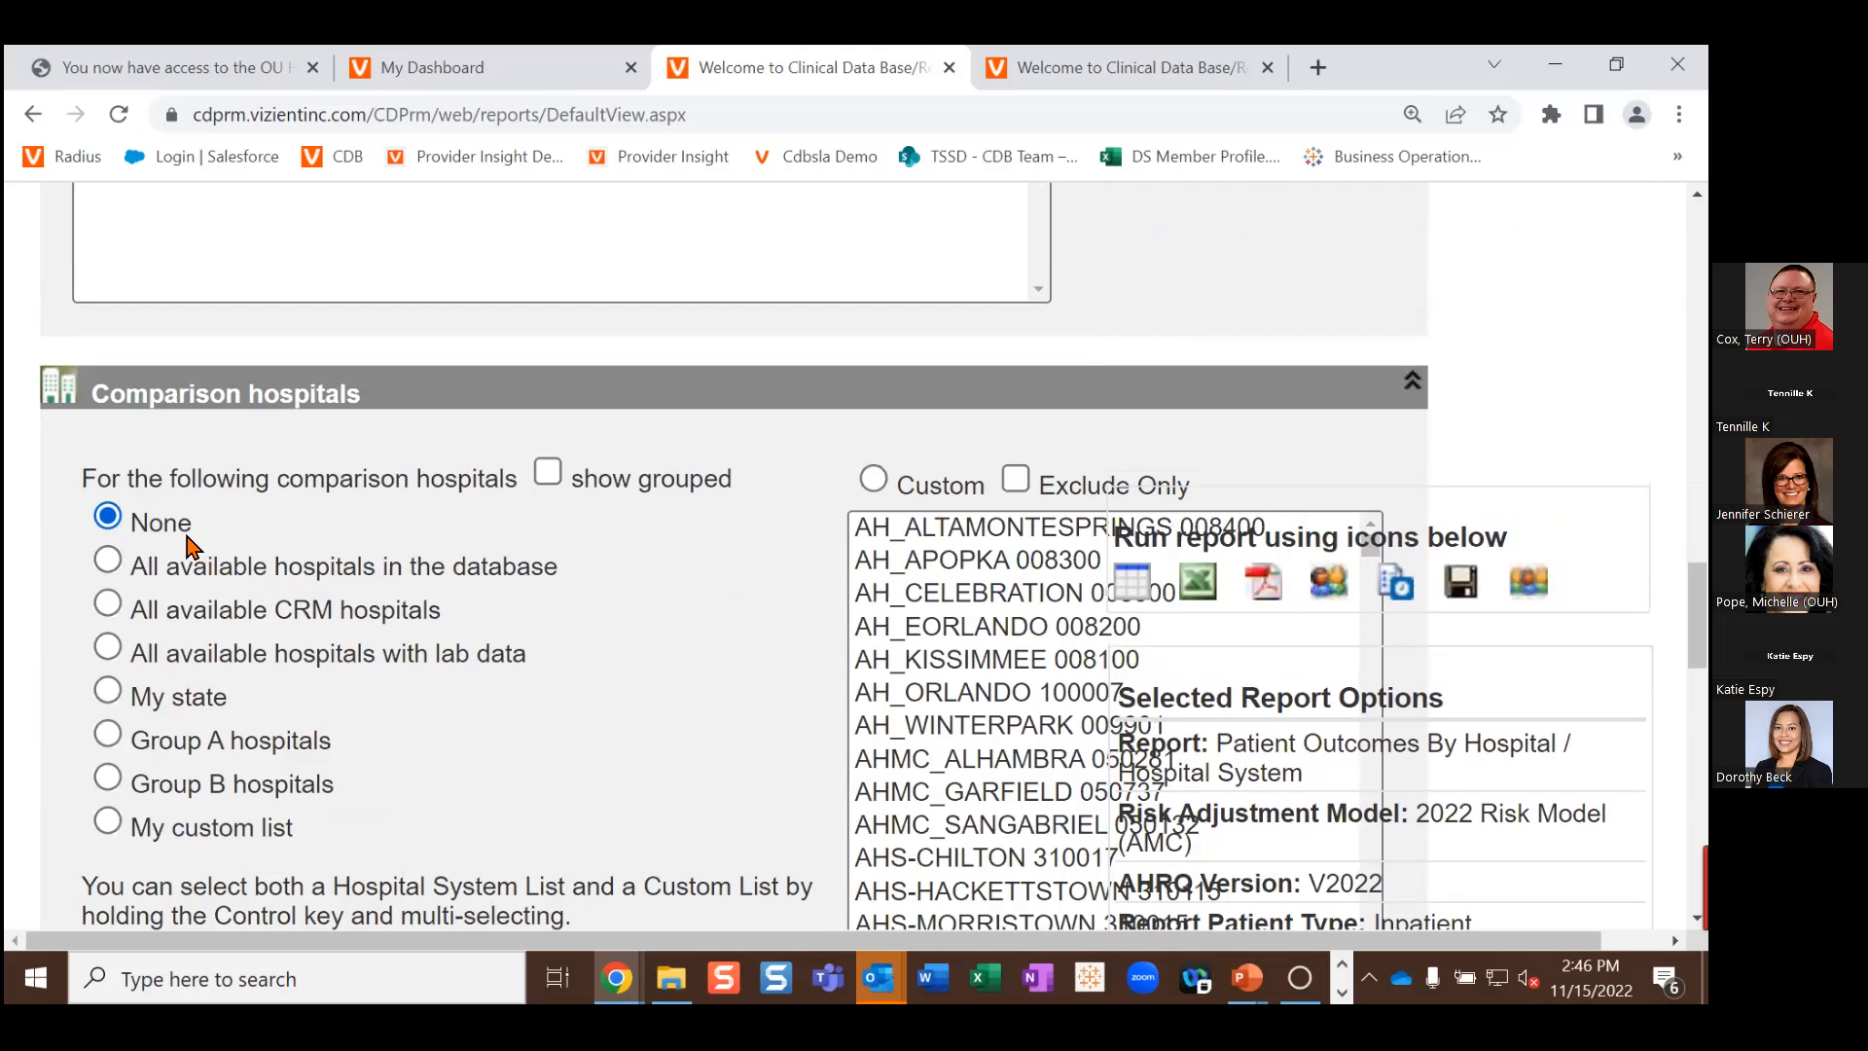
{"action": "scroll", "coordinate": [573, 625], "scroll_direction": "down", "scroll_amount": 1}
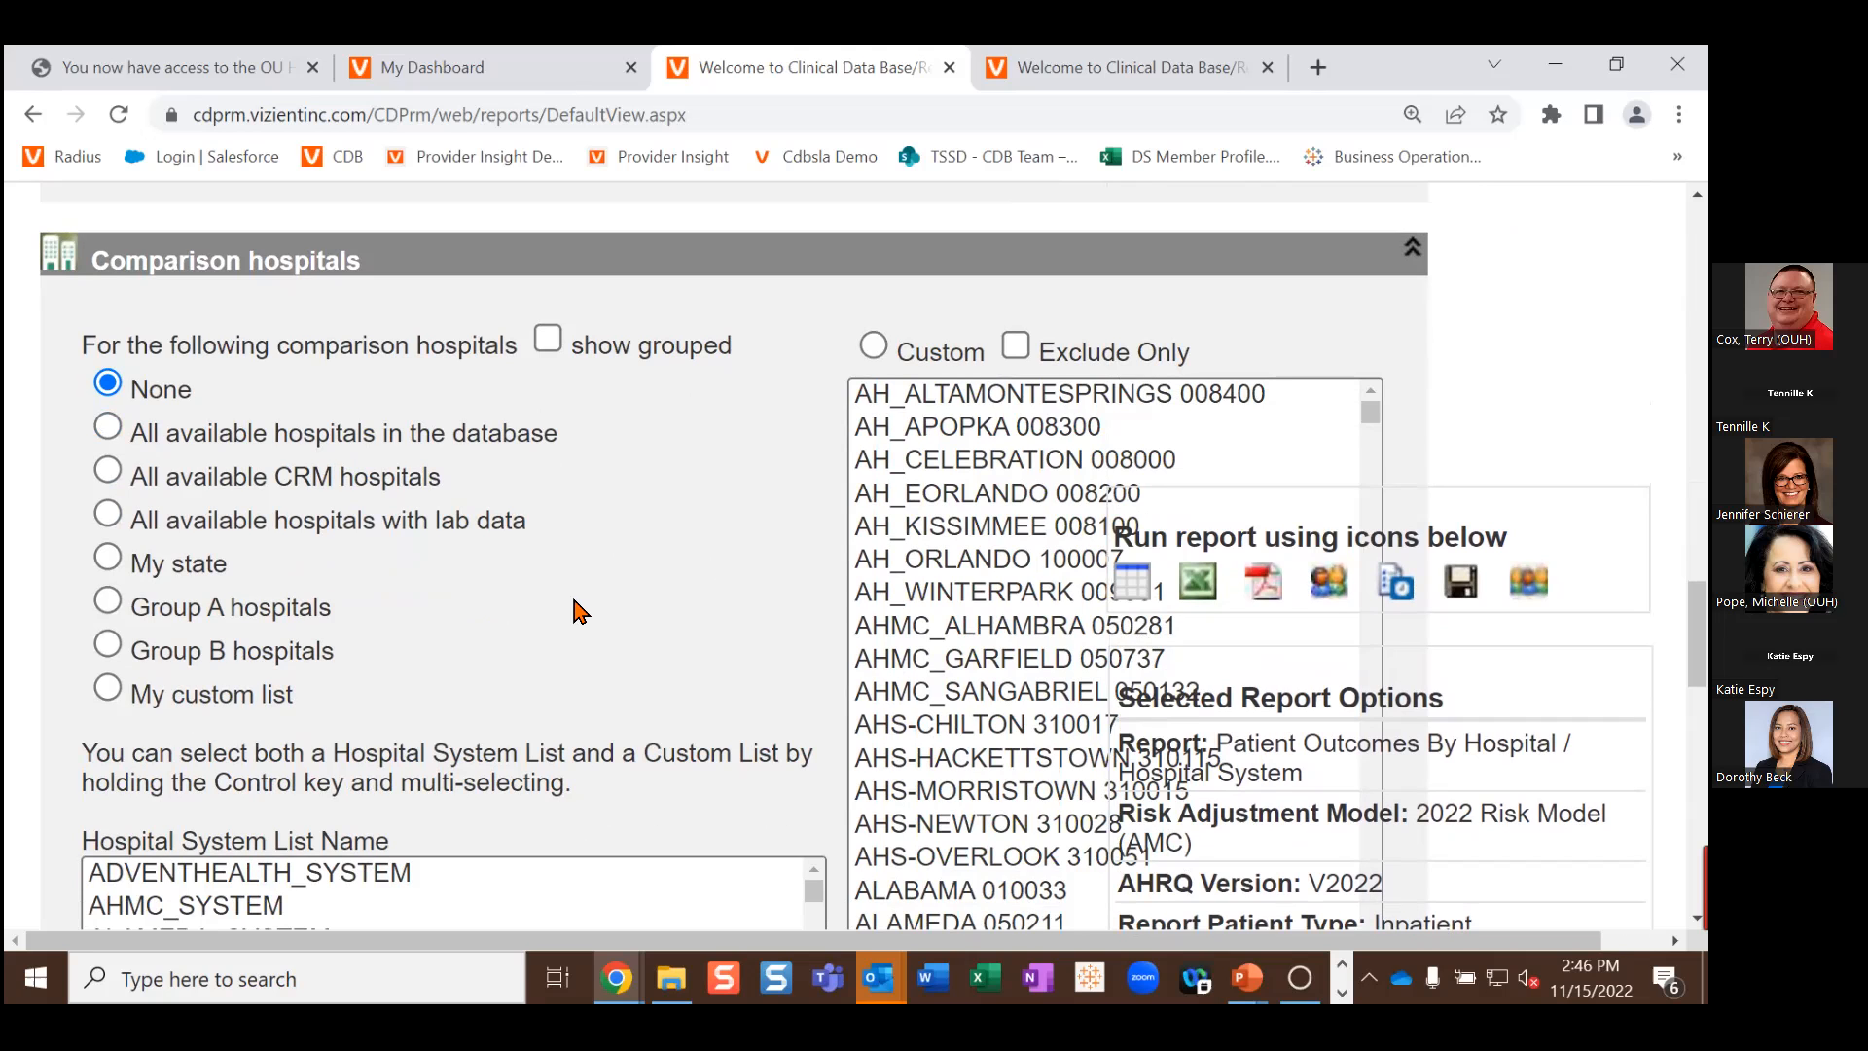
{"action": "scroll", "coordinate": [625, 562], "scroll_direction": "down", "scroll_amount": 4}
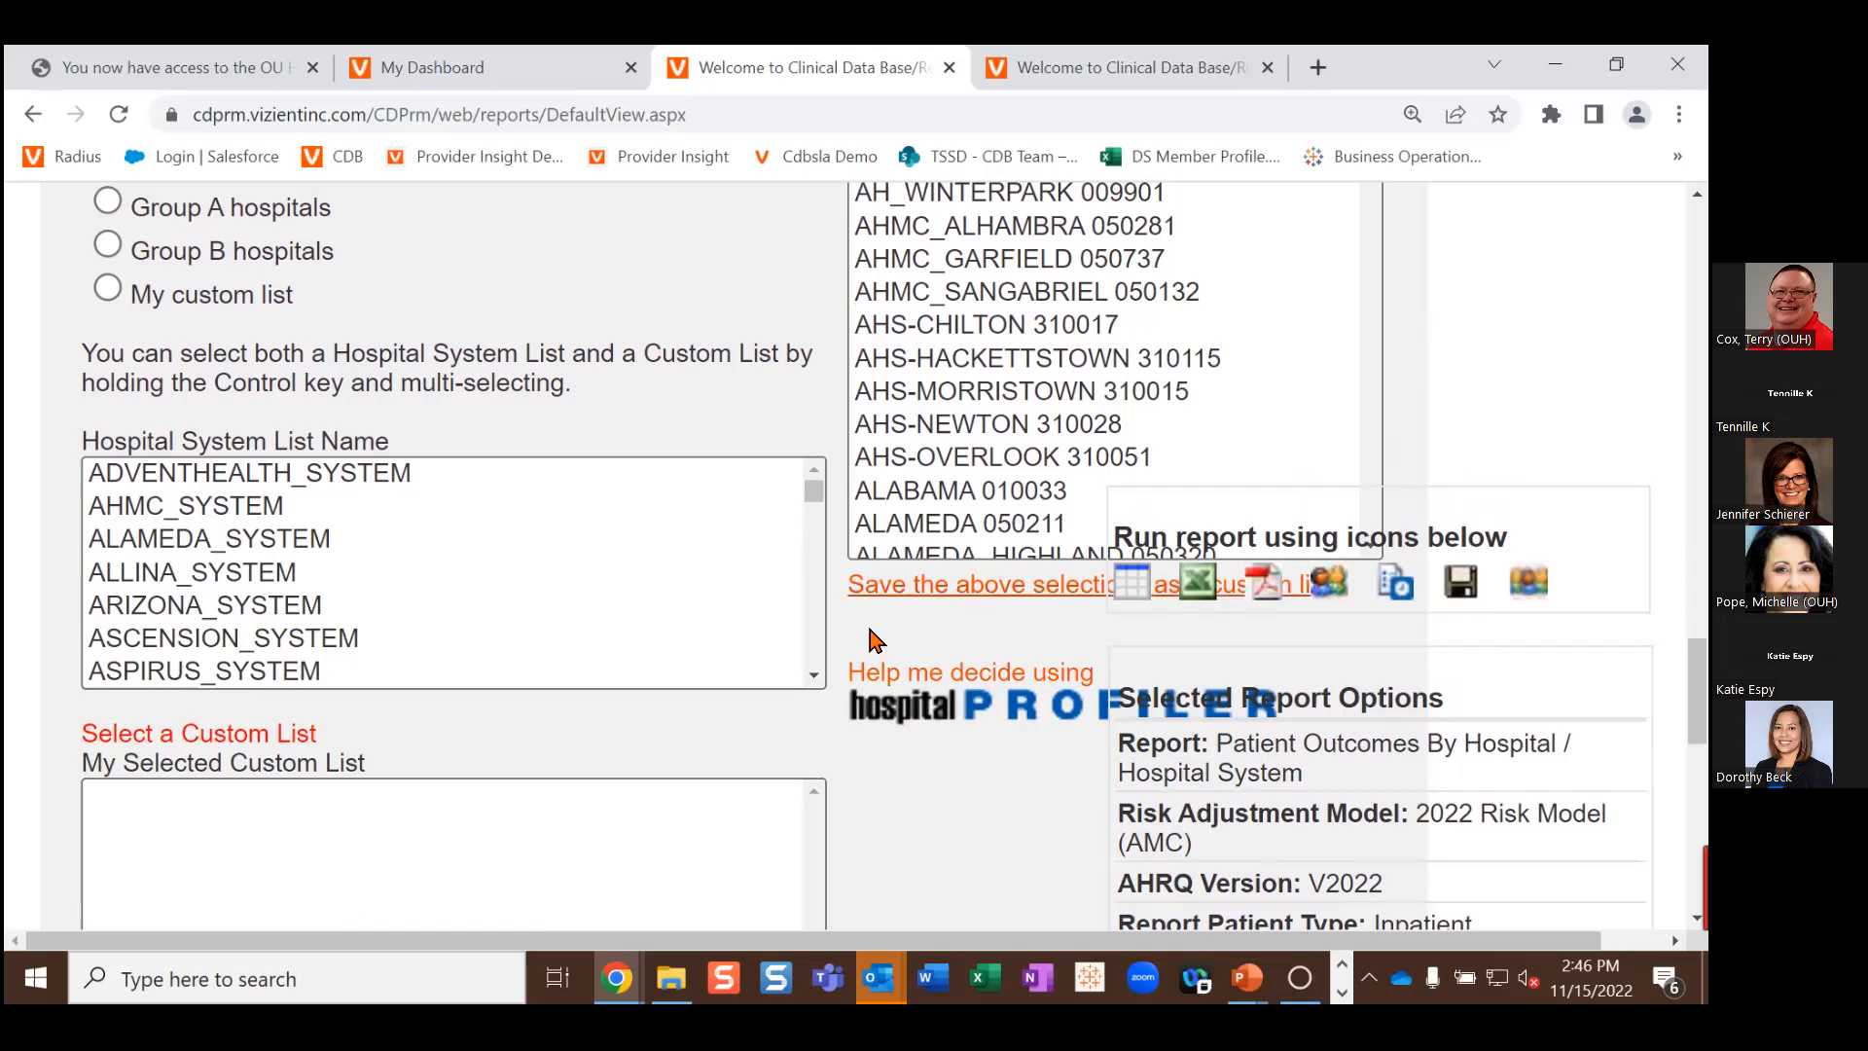
{"action": "left_click", "coordinate": [900, 687]}
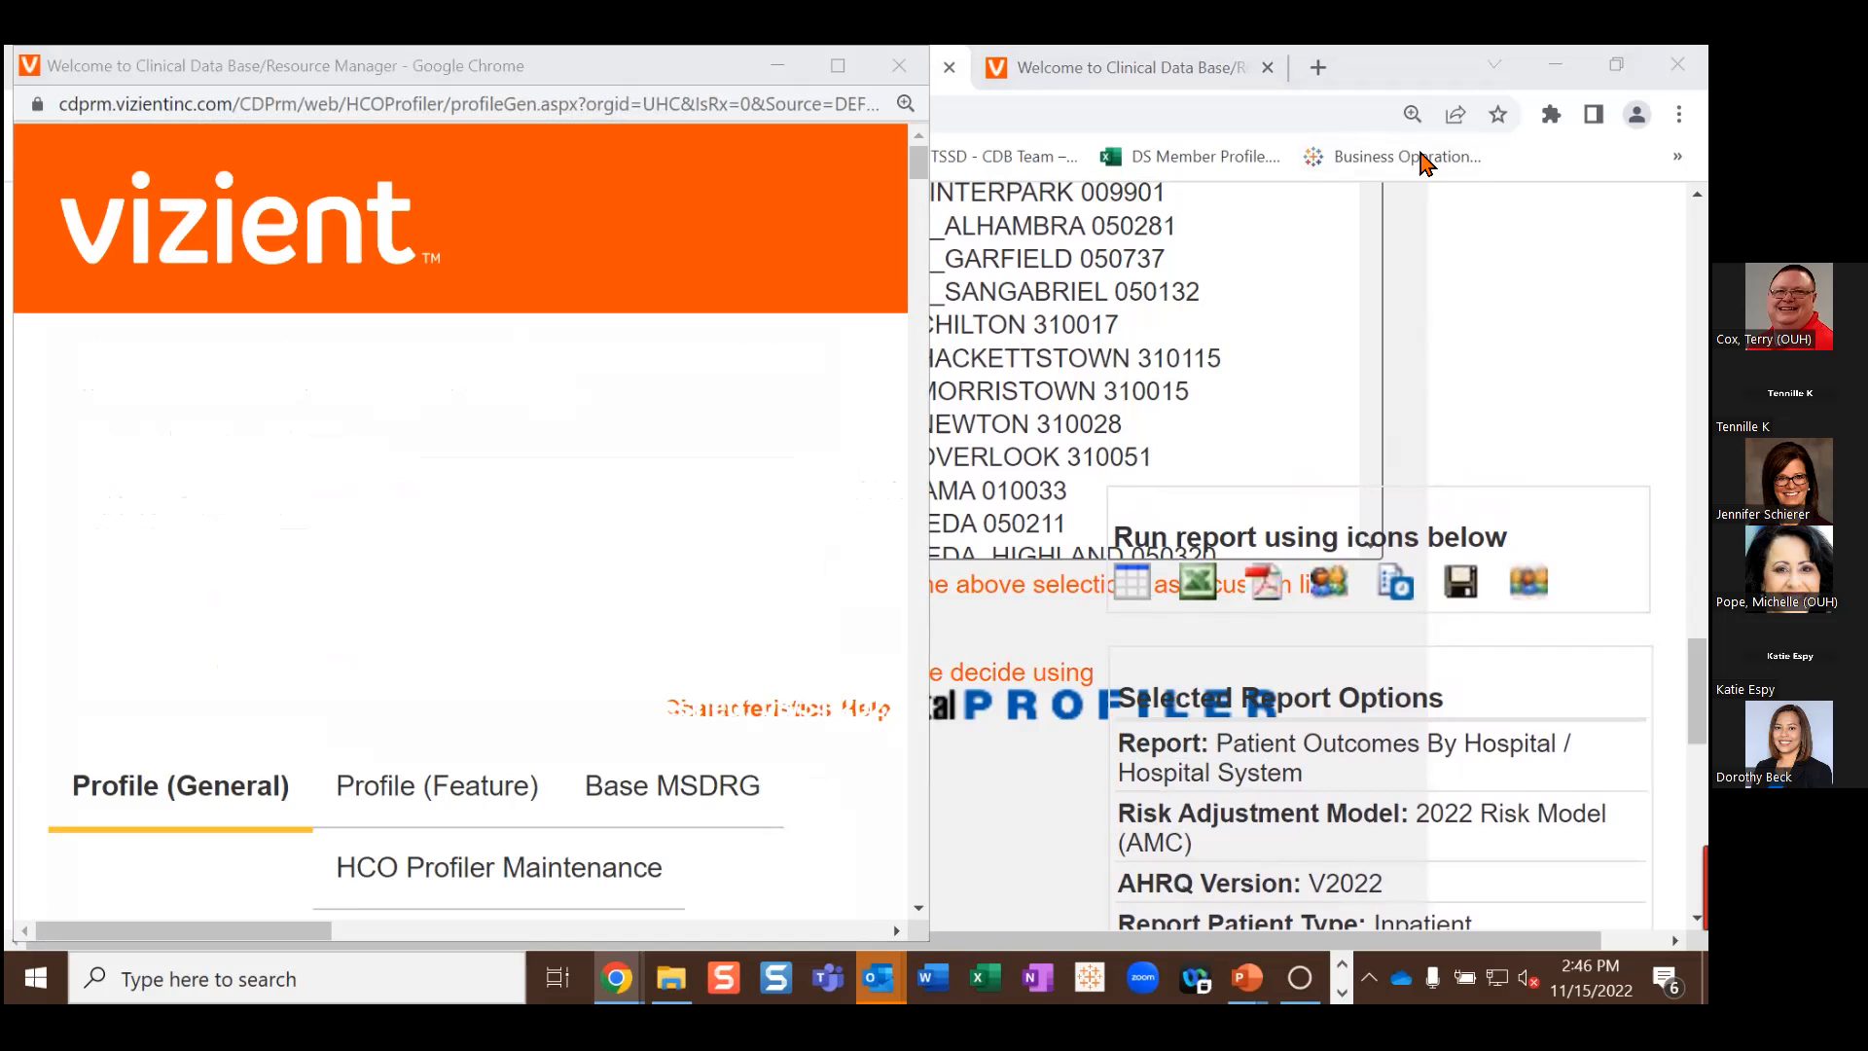
Step: Maximize the Profiler and select the Comprehensive Academic Medical Centers (2022) comparison group
{"action": "left_click", "coordinate": [836, 68]}
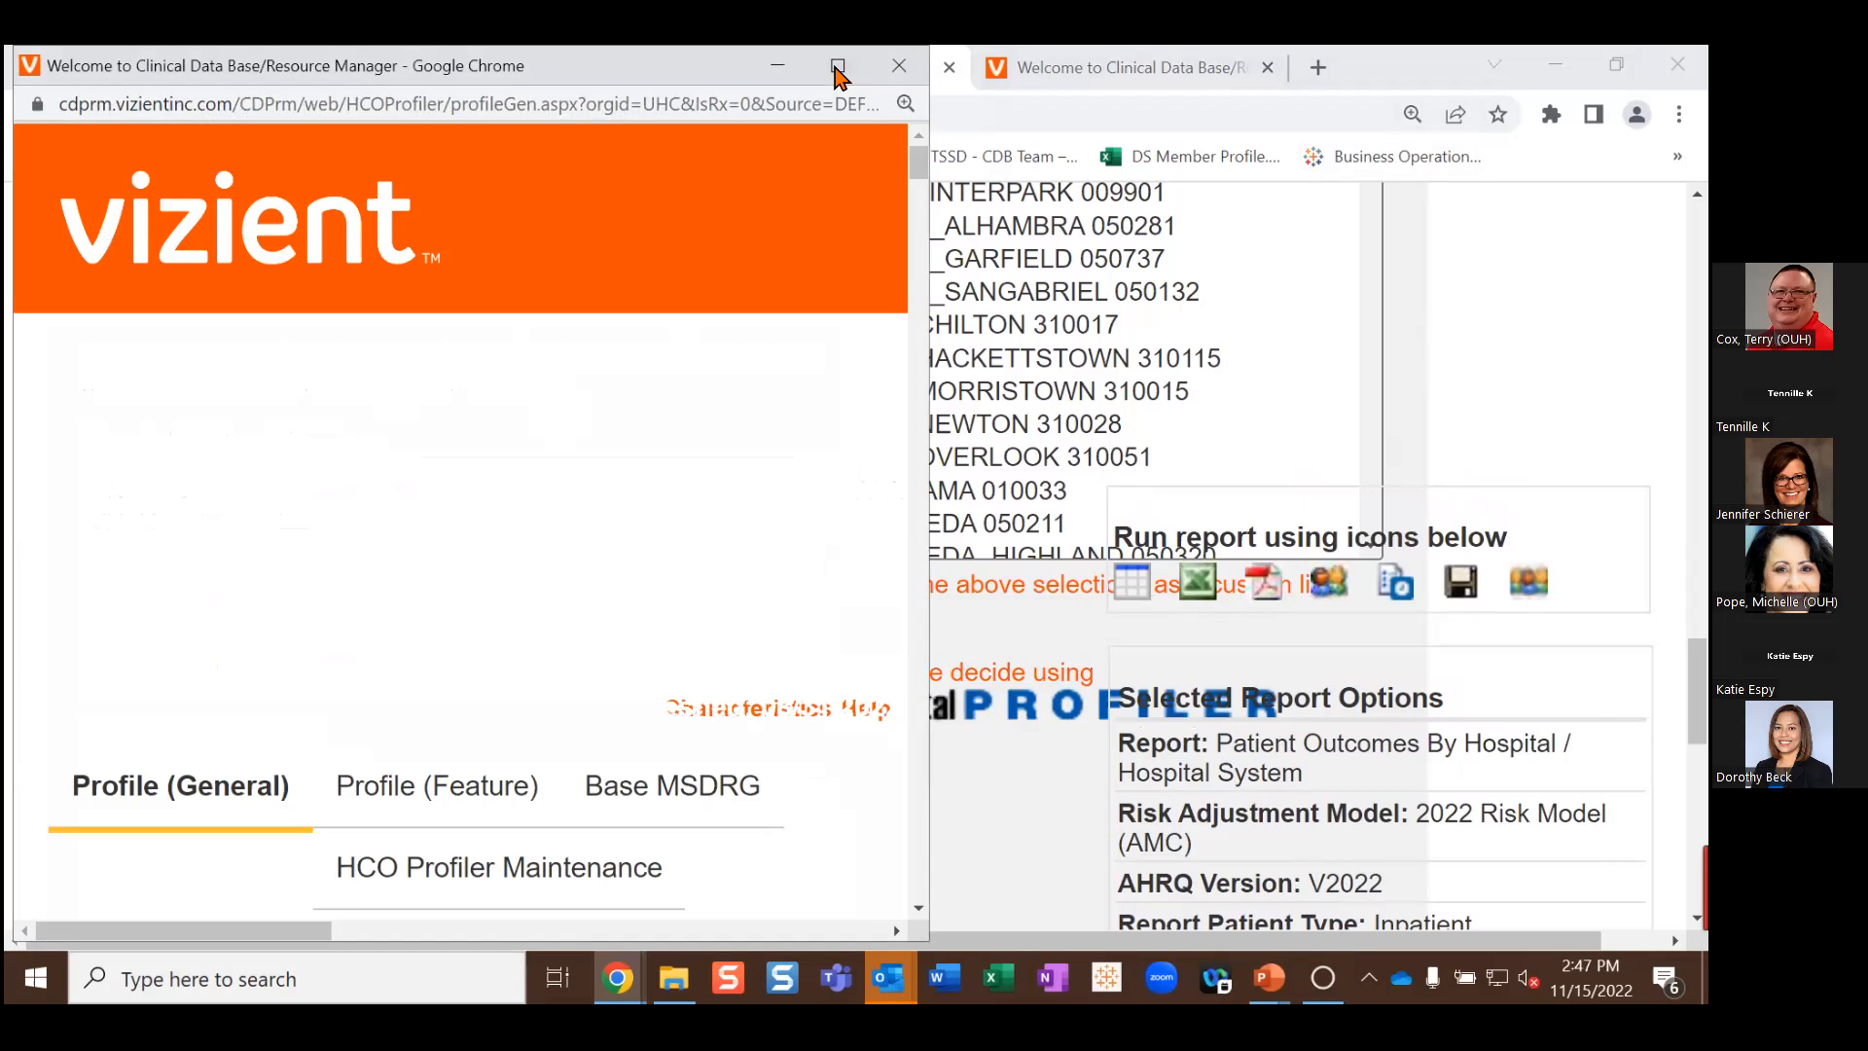
{"action": "left_click", "coordinate": [836, 68]}
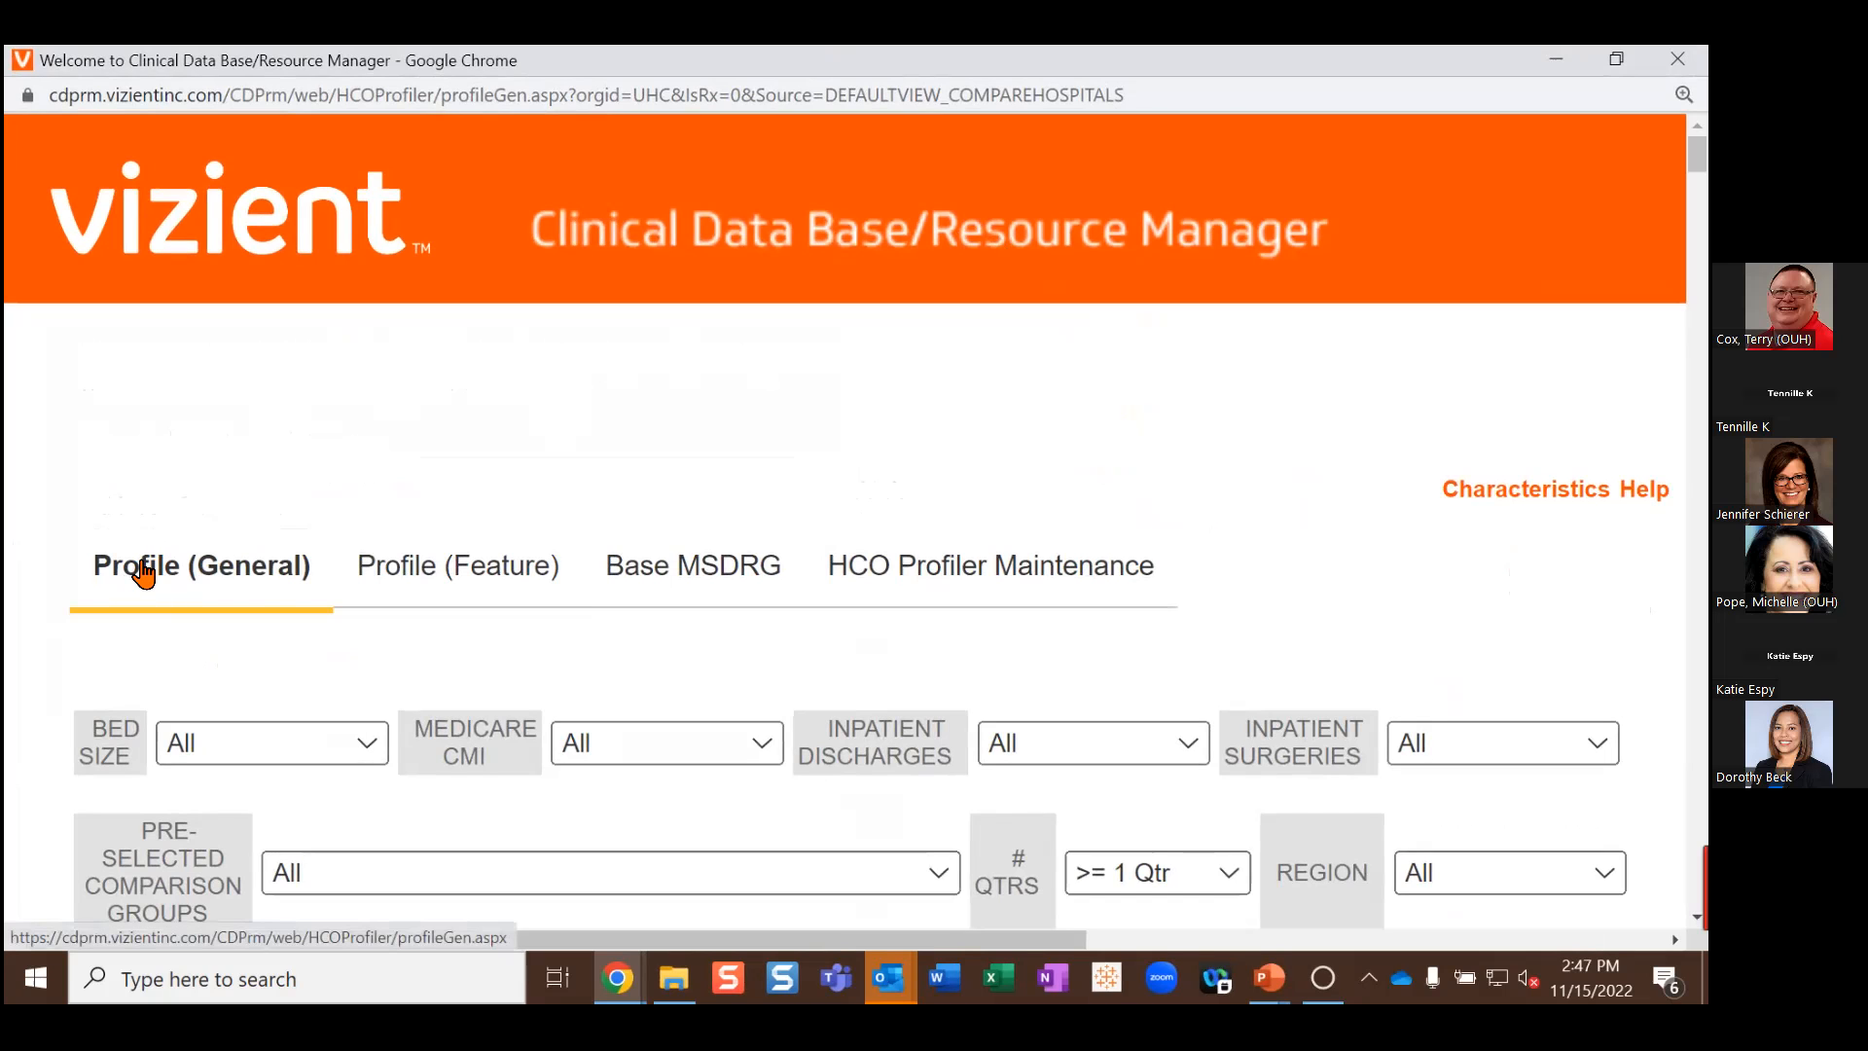
{"action": "scroll", "coordinate": [146, 574], "scroll_direction": "down", "scroll_amount": 3}
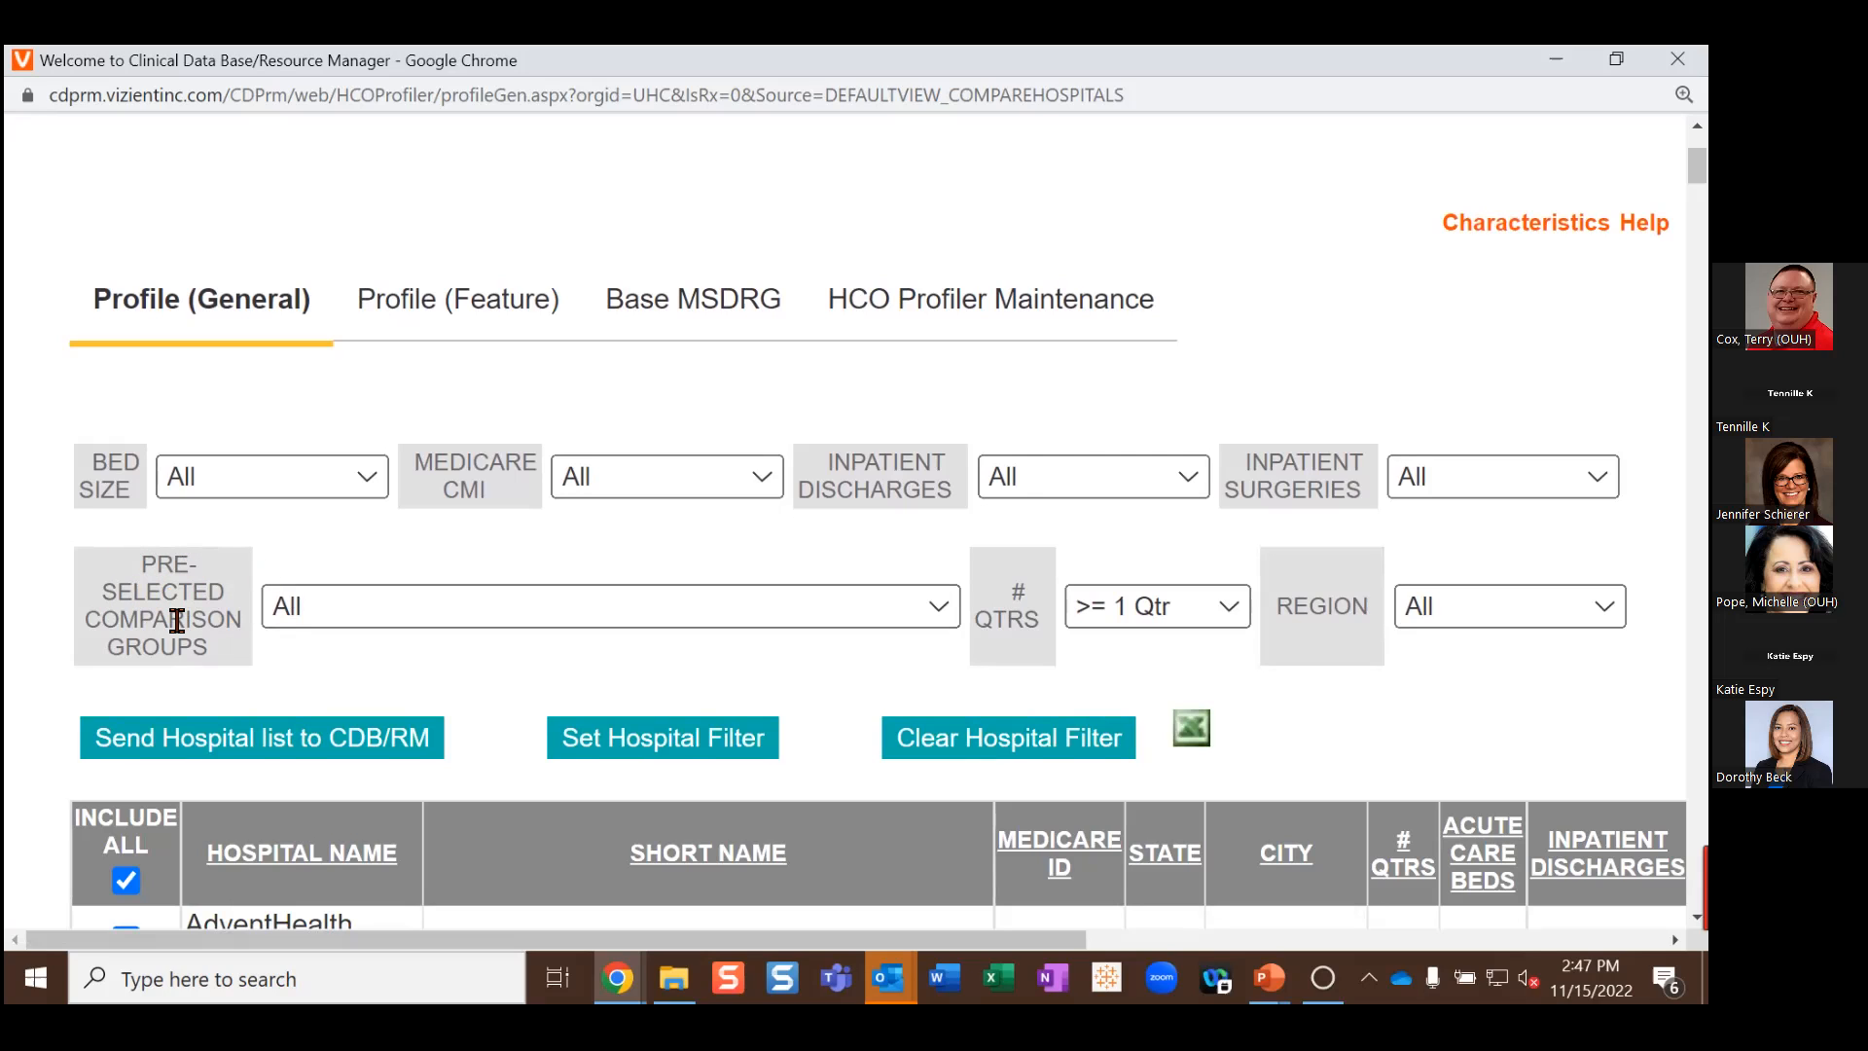
{"action": "left_click", "coordinate": [942, 609]}
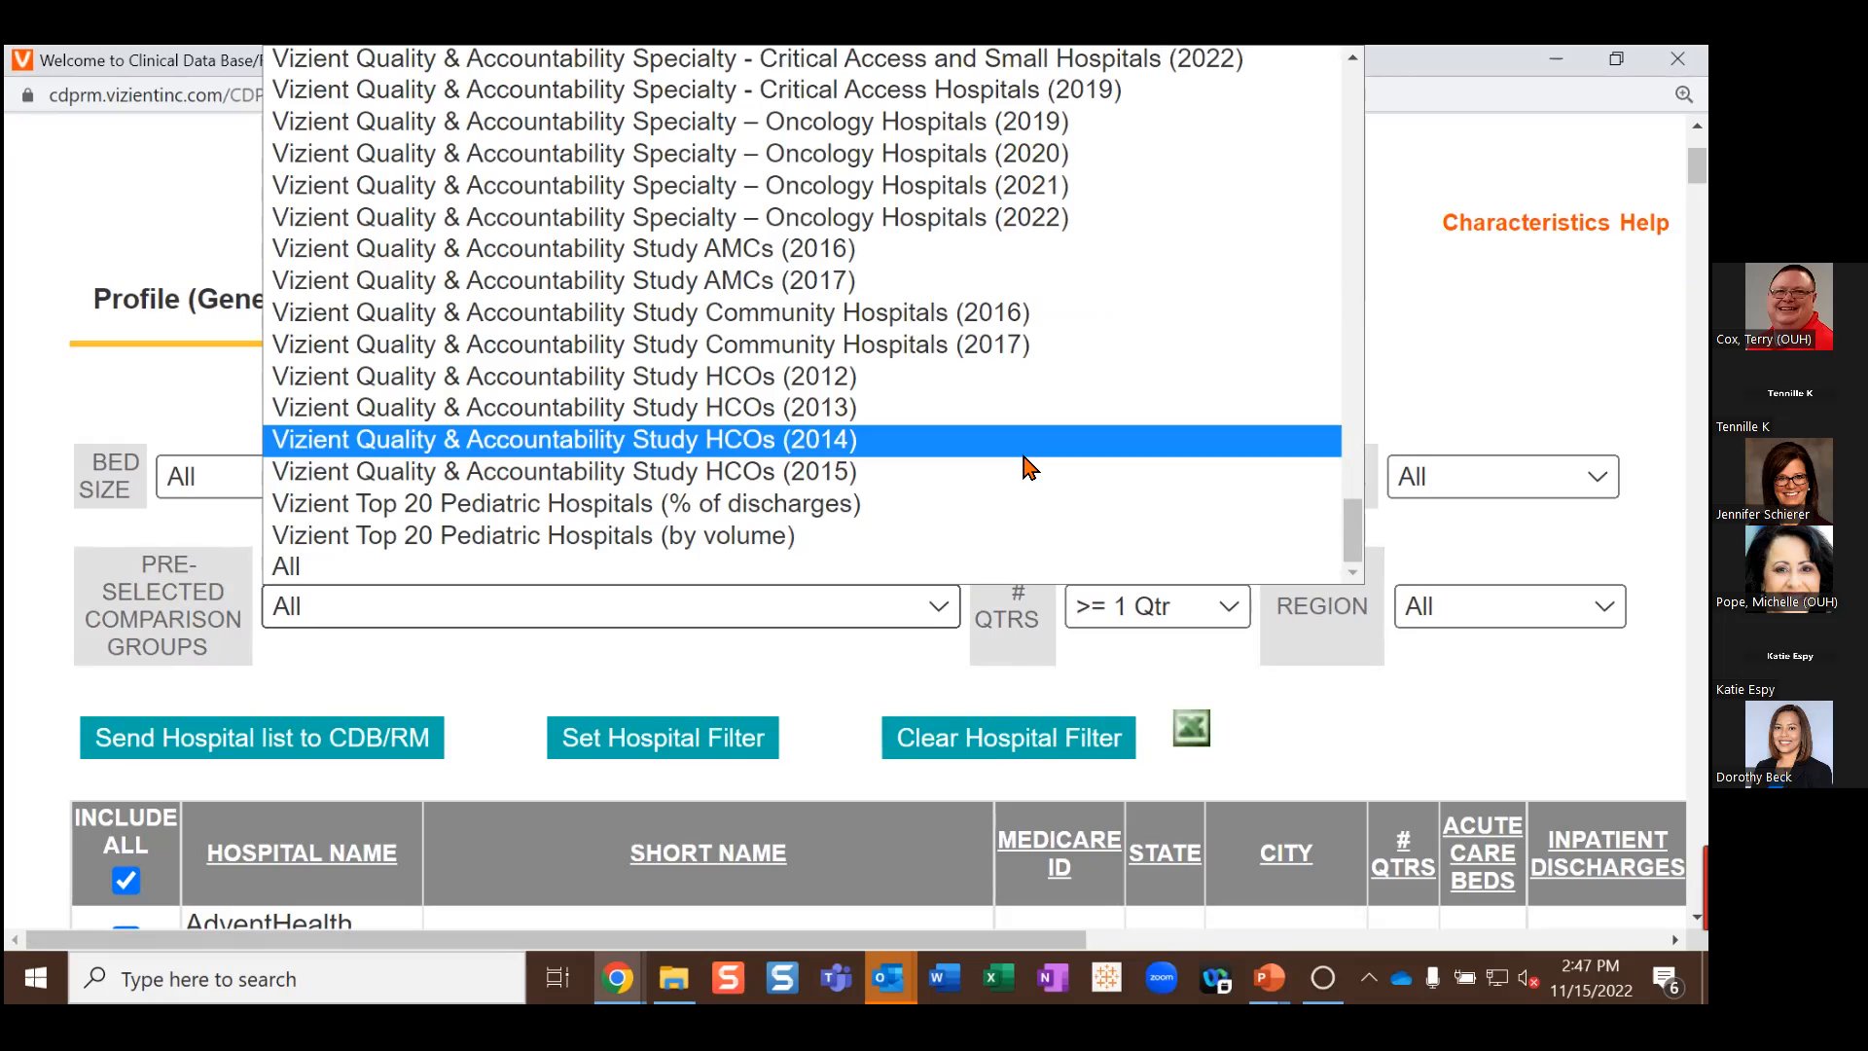
{"action": "scroll", "coordinate": [1051, 446], "scroll_direction": "up", "scroll_amount": 6}
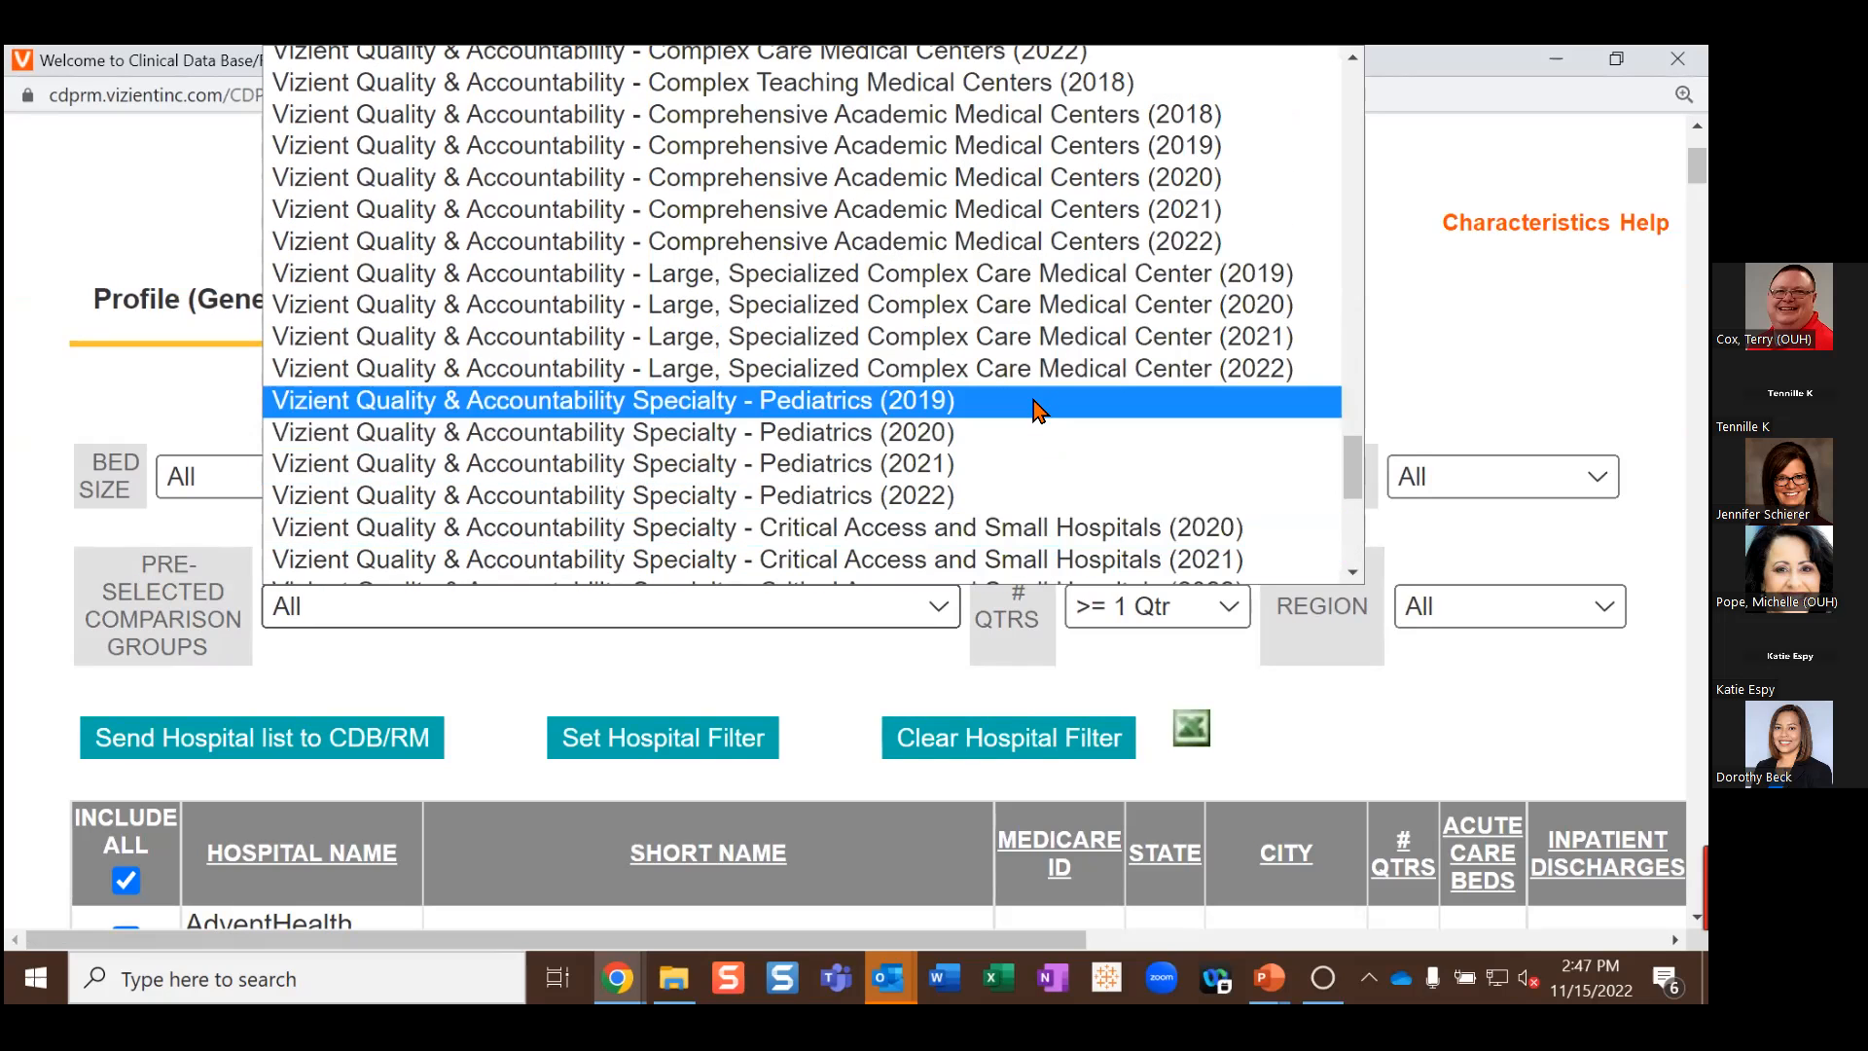
{"action": "left_click", "coordinate": [984, 248]}
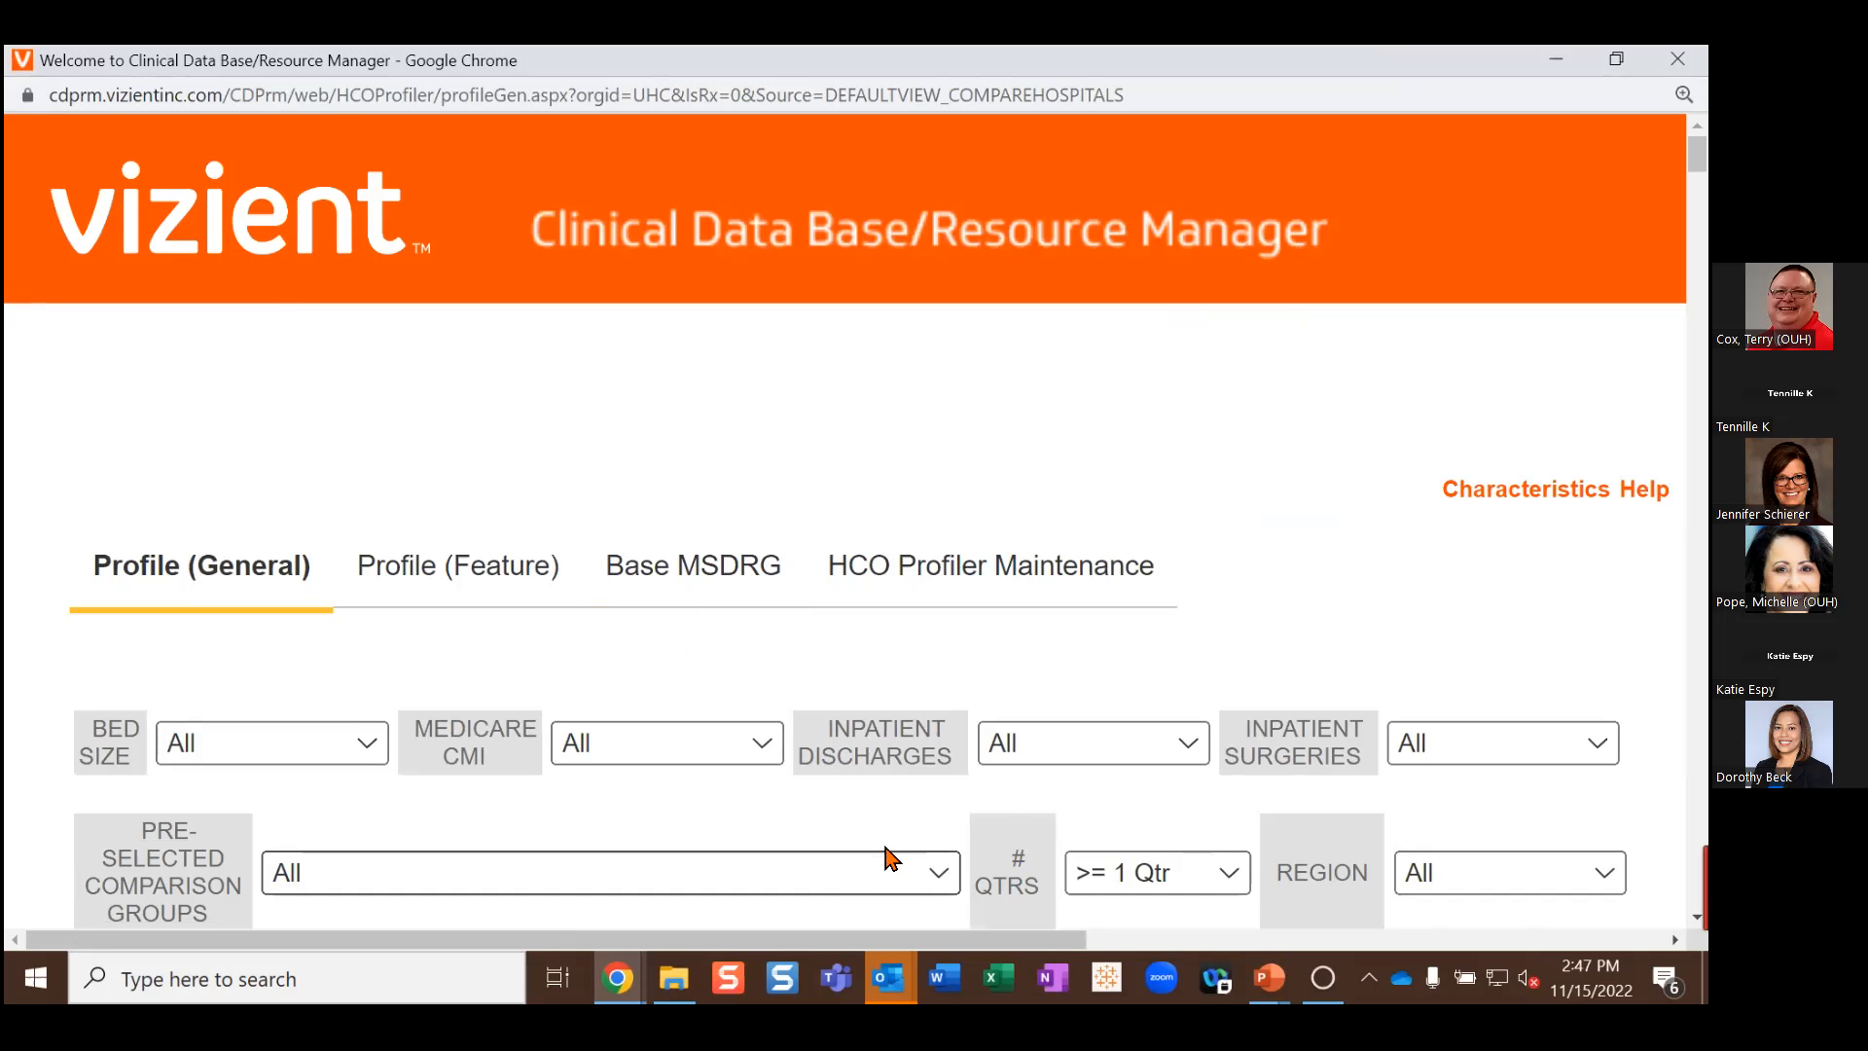
{"action": "scroll", "coordinate": [881, 864], "scroll_direction": "down", "scroll_amount": 1}
Step: Zoom the Profiler page out with Ctrl+minus to fit more hospital rows
{"action": "scroll", "coordinate": [851, 810], "scroll_direction": "down", "scroll_amount": 5}
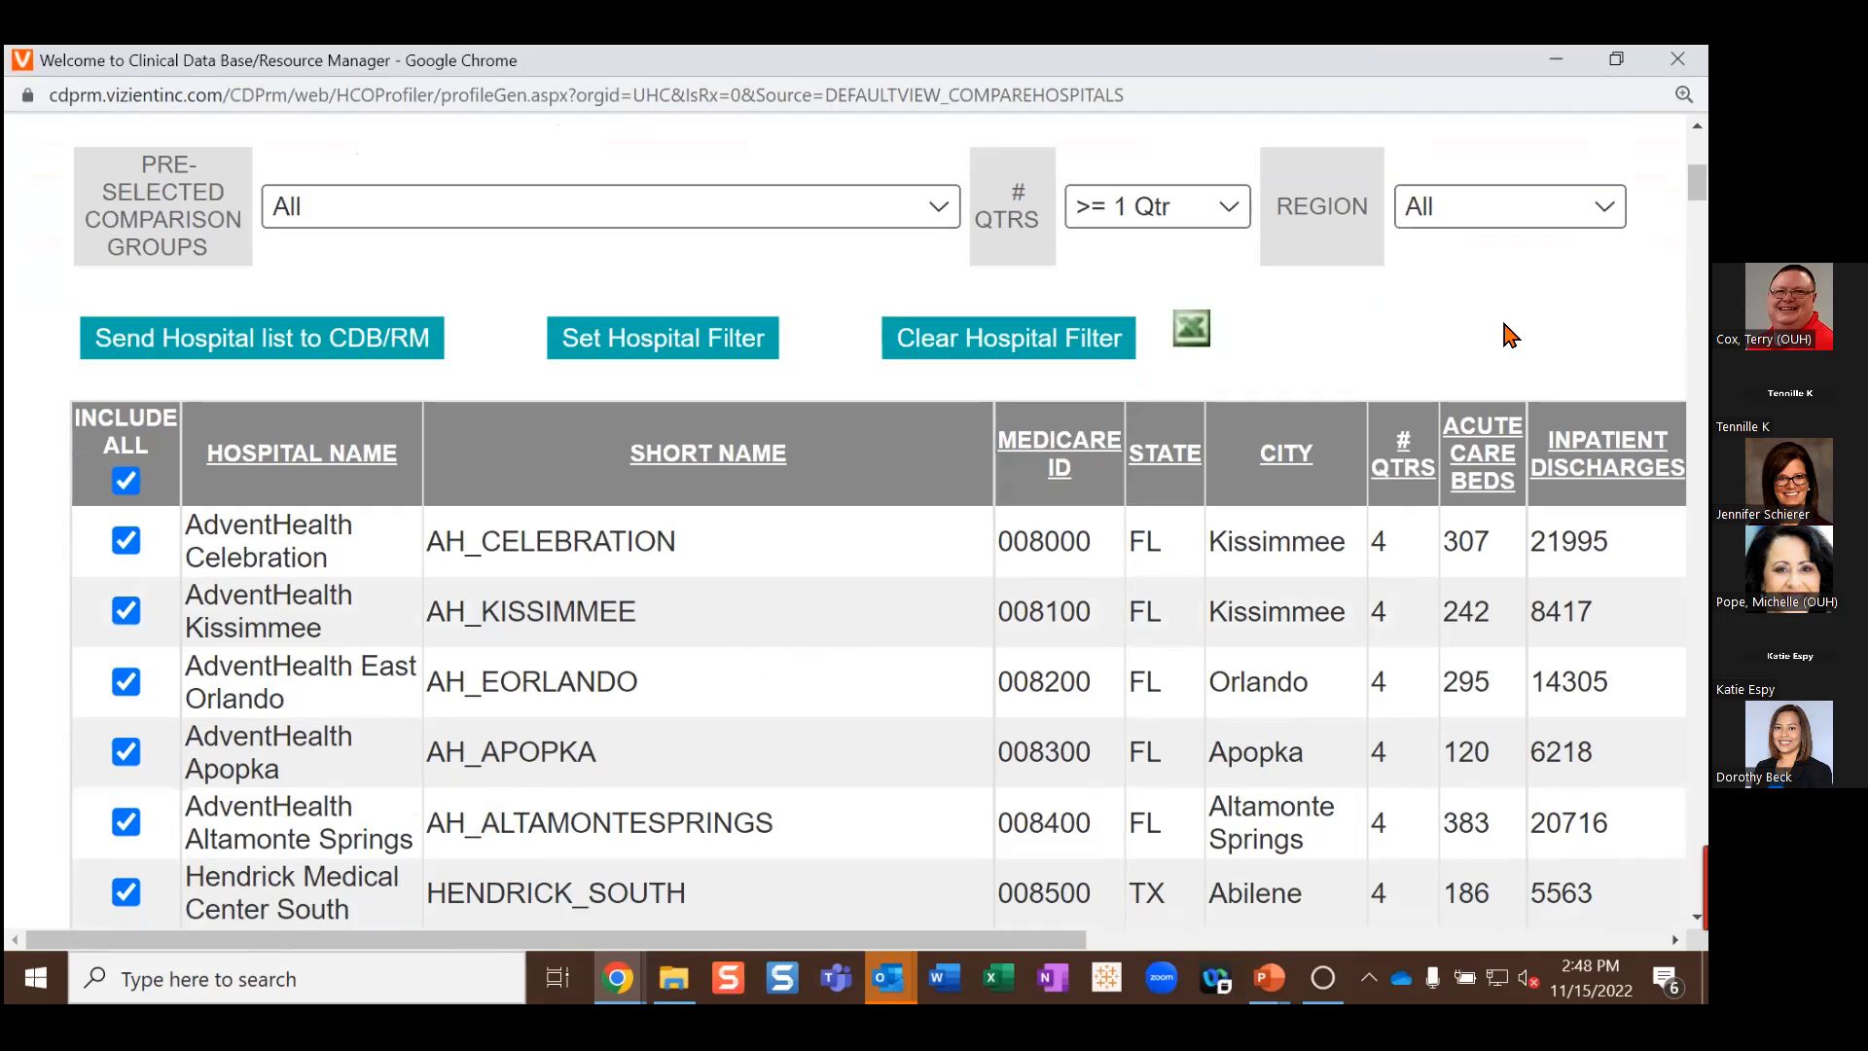
{"action": "key", "text": "ctrl+minus"}
{"action": "key", "text": "ctrl+minus"}
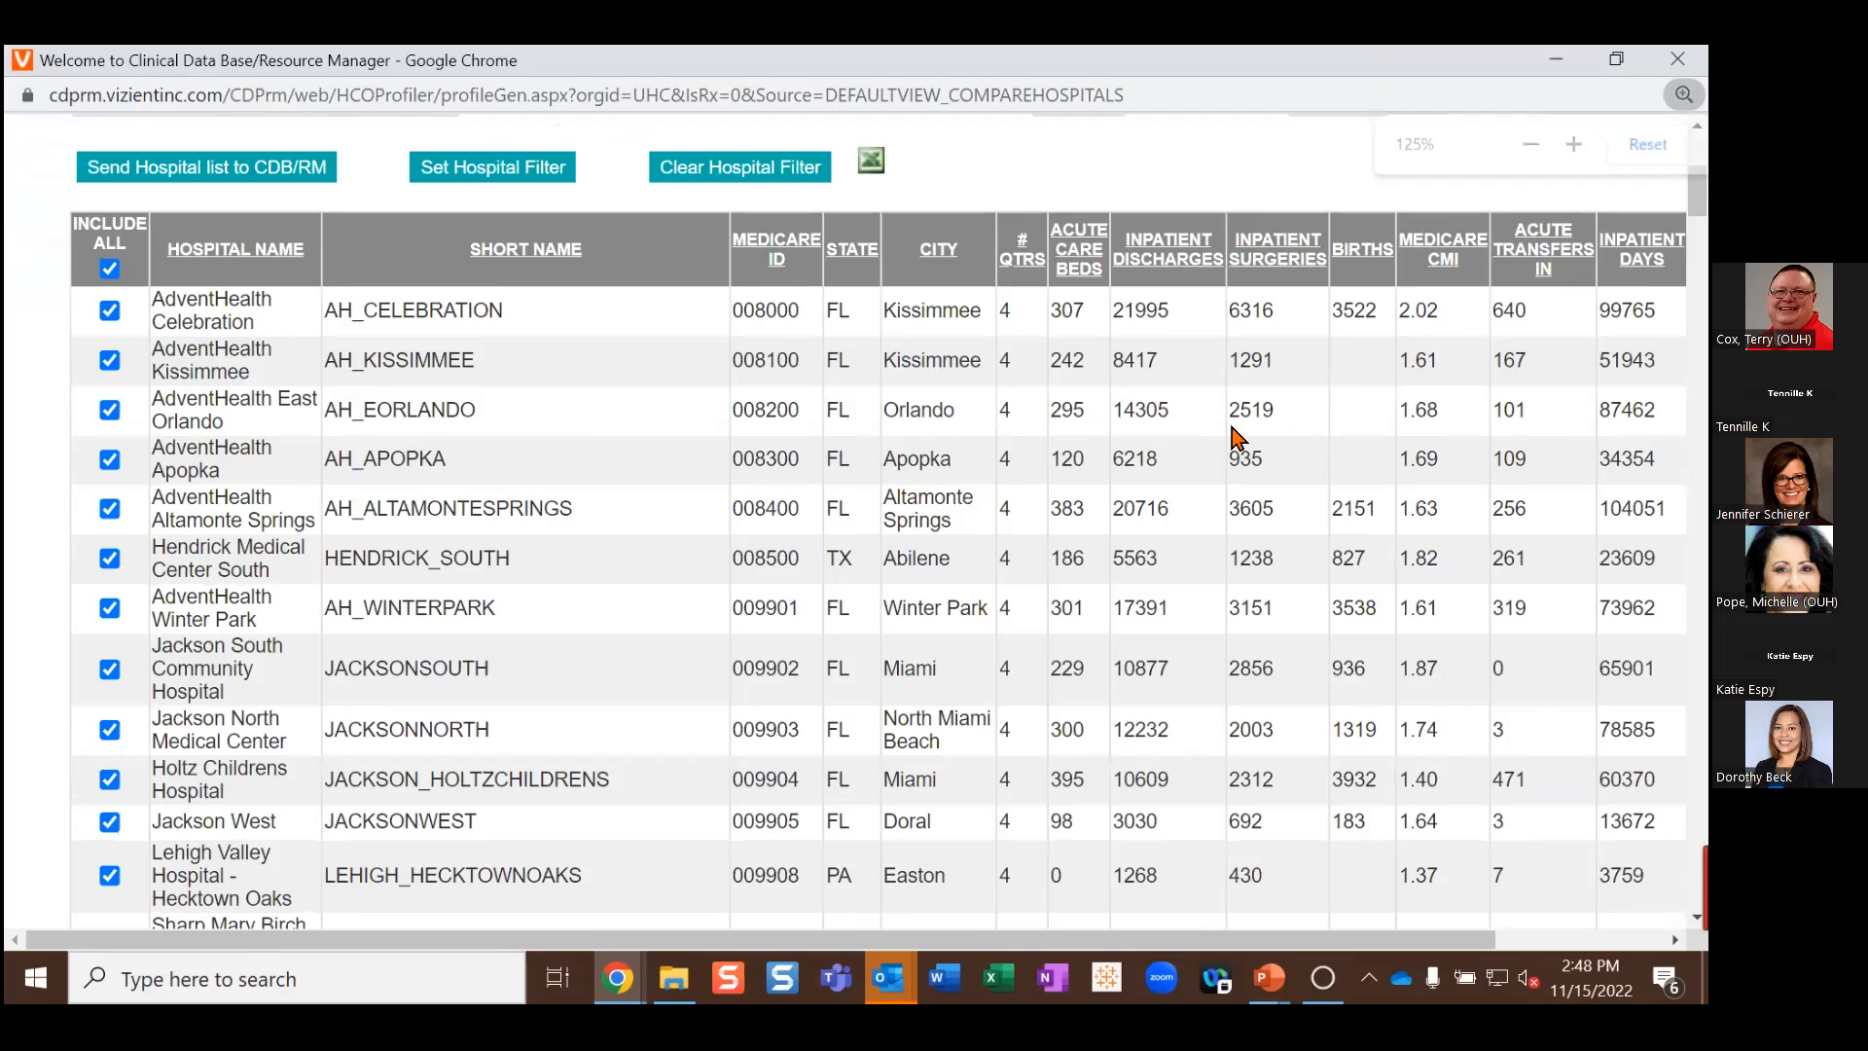
{"action": "scroll", "coordinate": [768, 665], "scroll_direction": "up", "scroll_amount": 3}
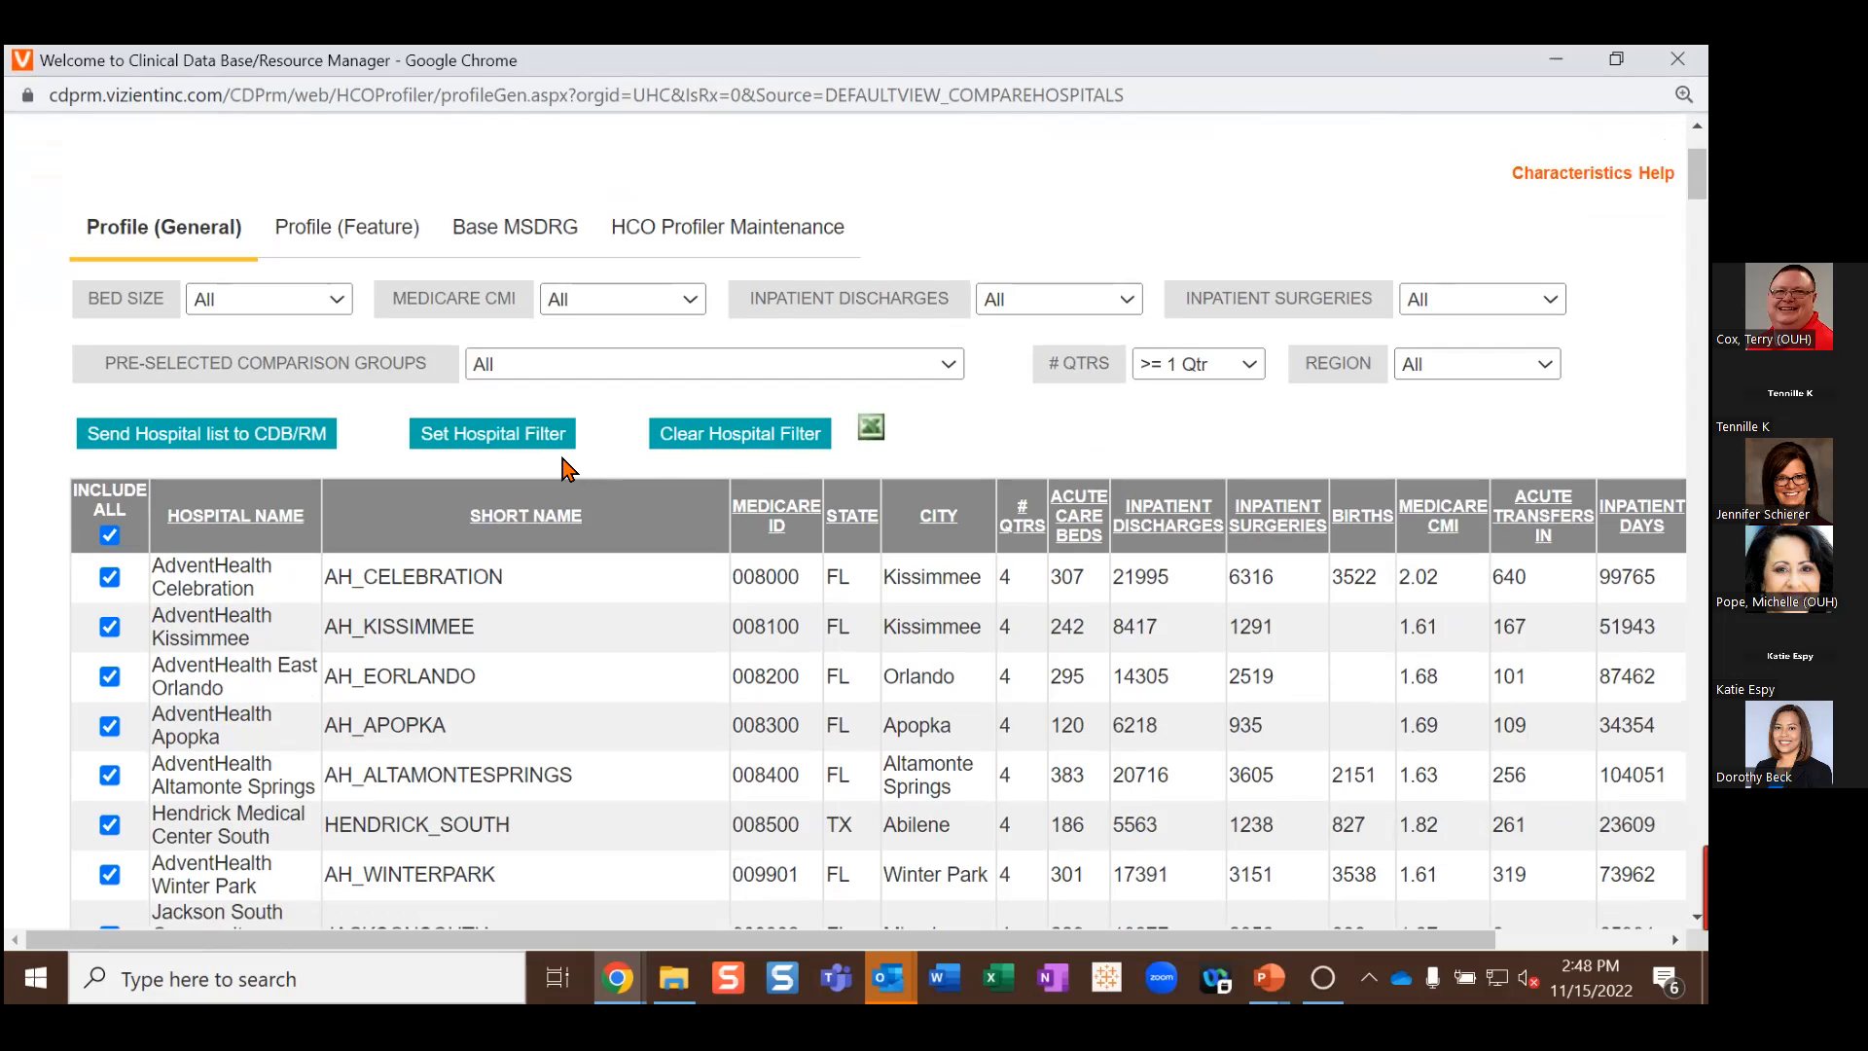
Step: Send the Profiler hospitals as the custom comparison list, check it starts at AH_ALTAMONTESPRINGS, and reopen the Profiler
{"action": "left_click", "coordinate": [237, 434]}
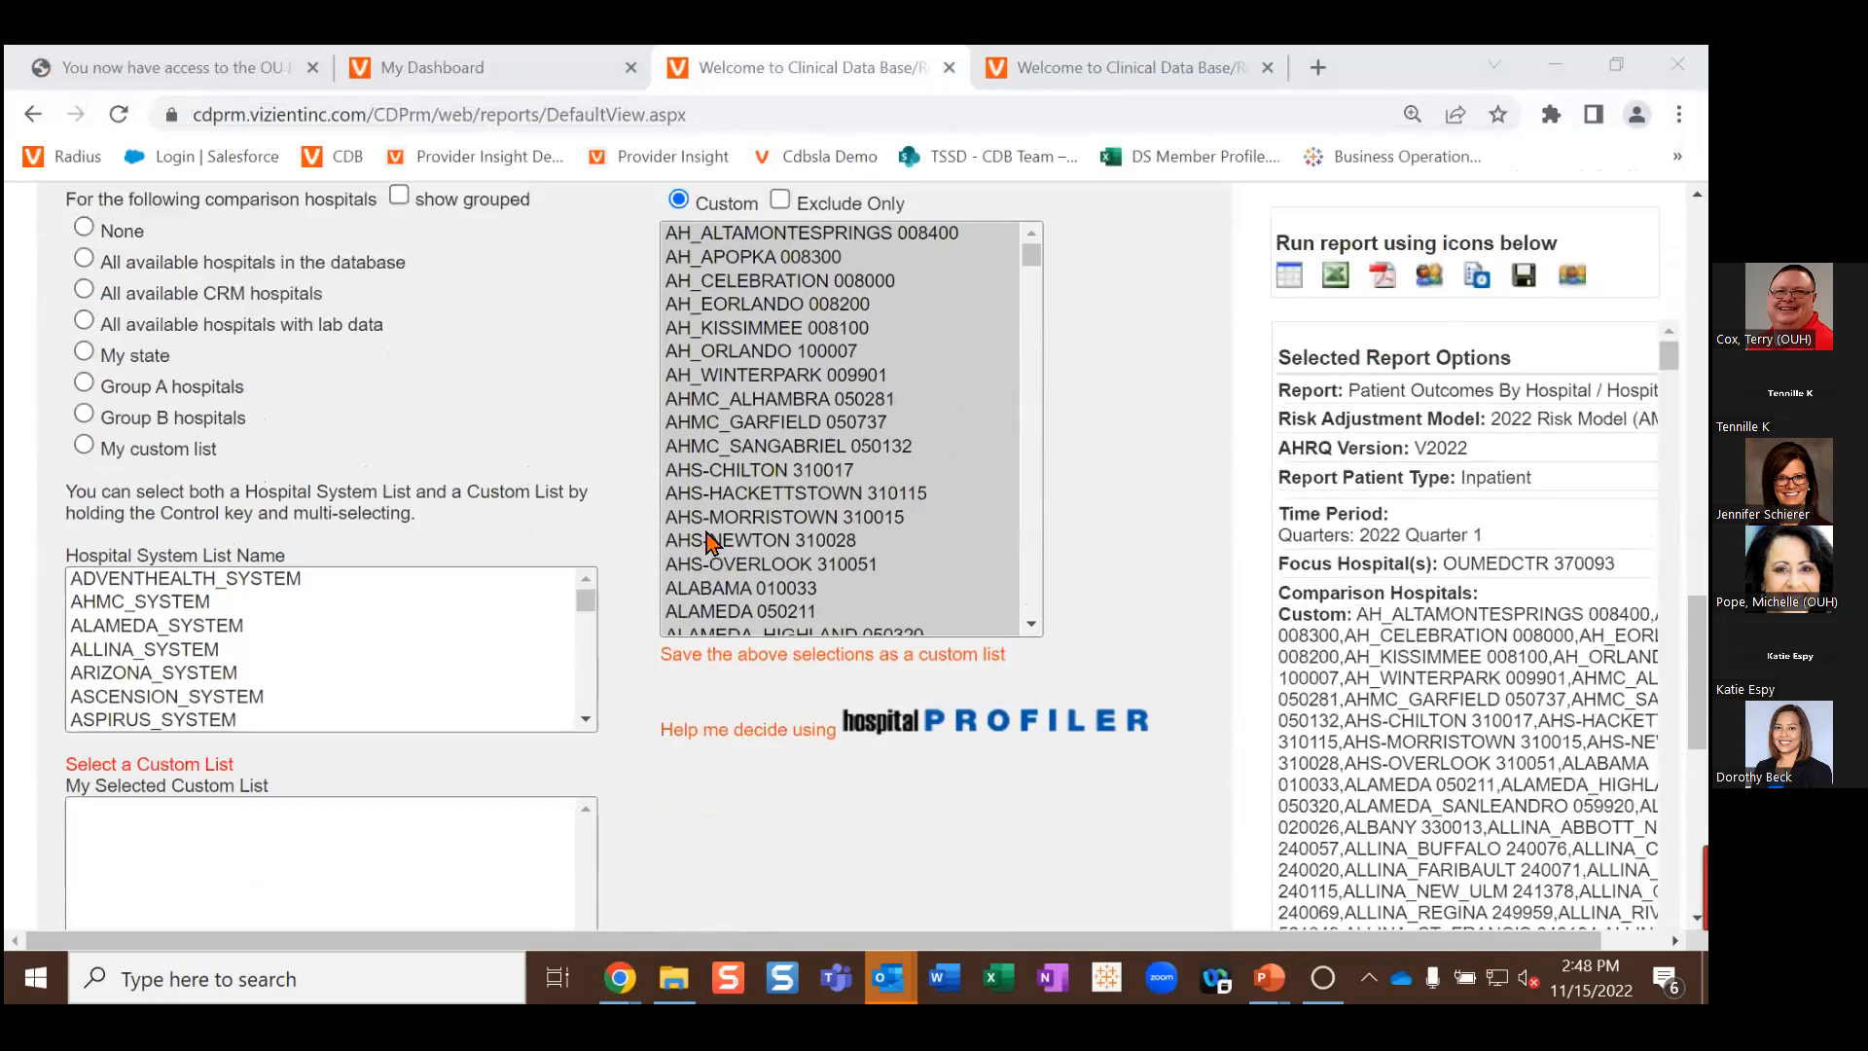
{"action": "scroll", "coordinate": [793, 491], "scroll_direction": "down", "scroll_amount": 8}
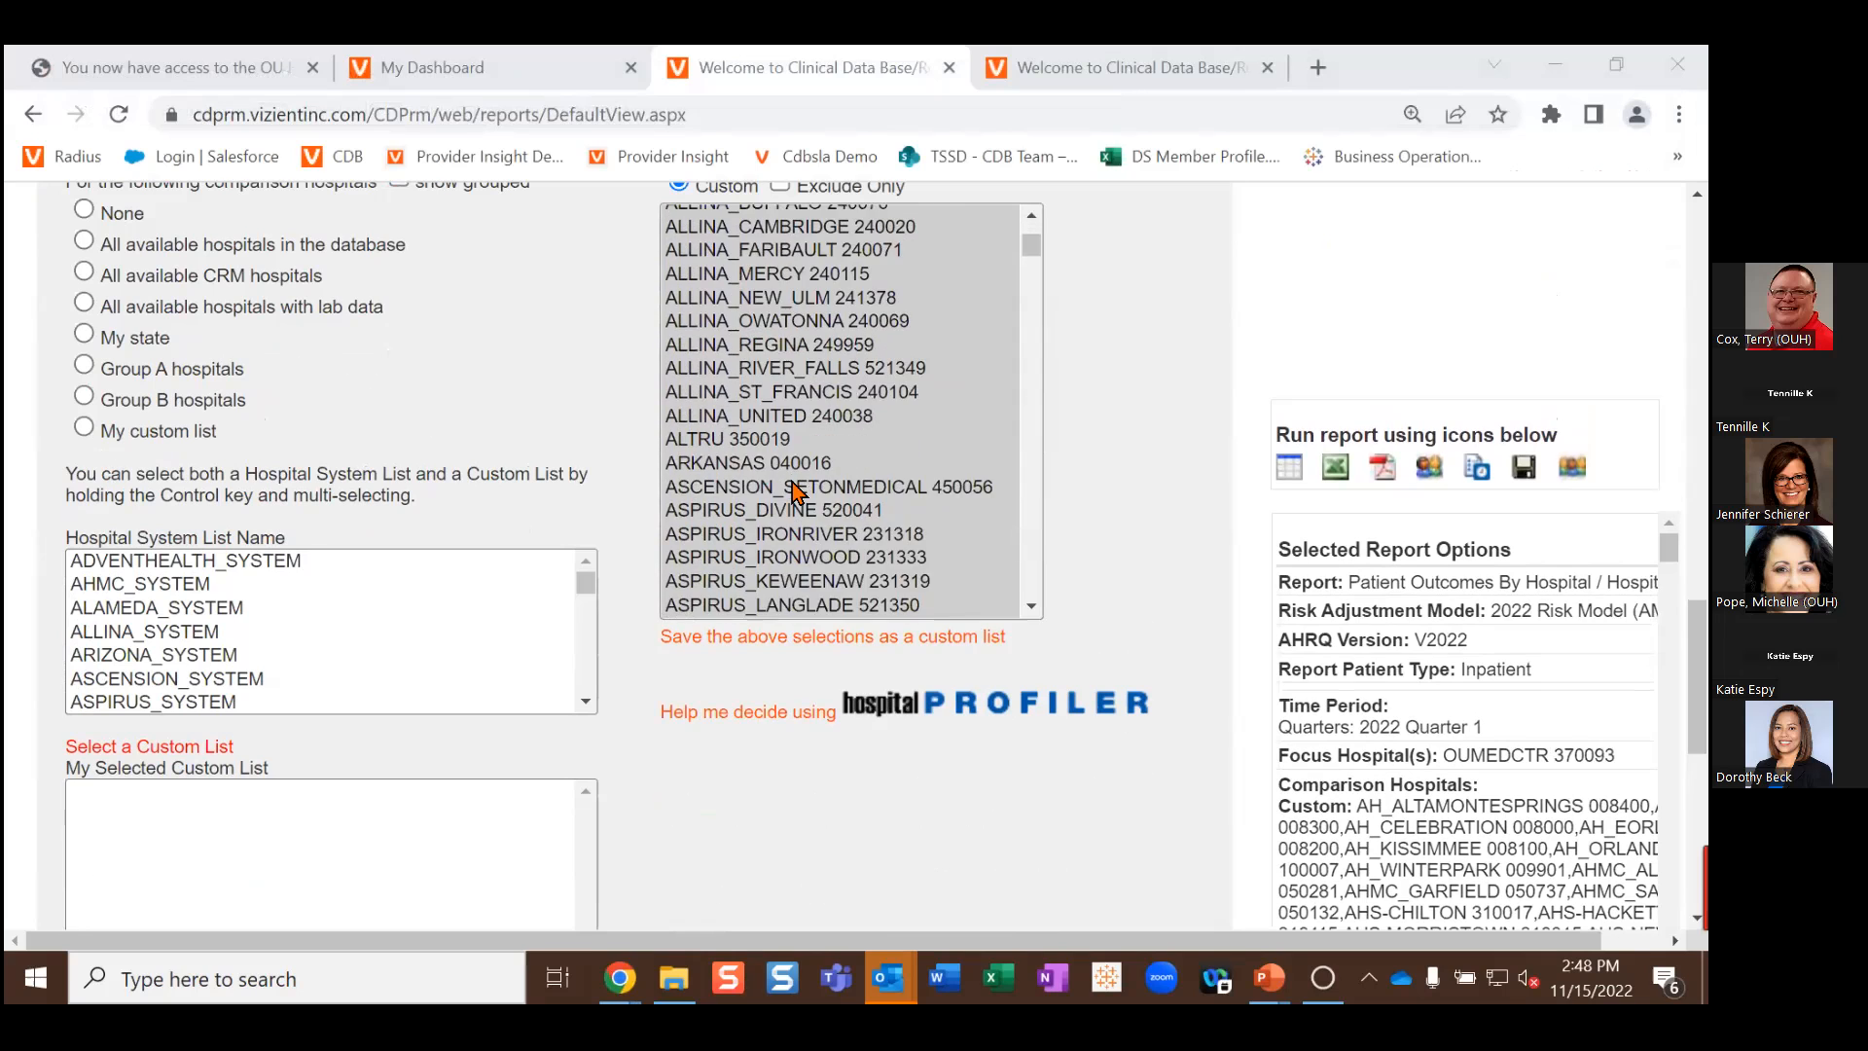
{"action": "scroll", "coordinate": [793, 491], "scroll_direction": "down", "scroll_amount": 4}
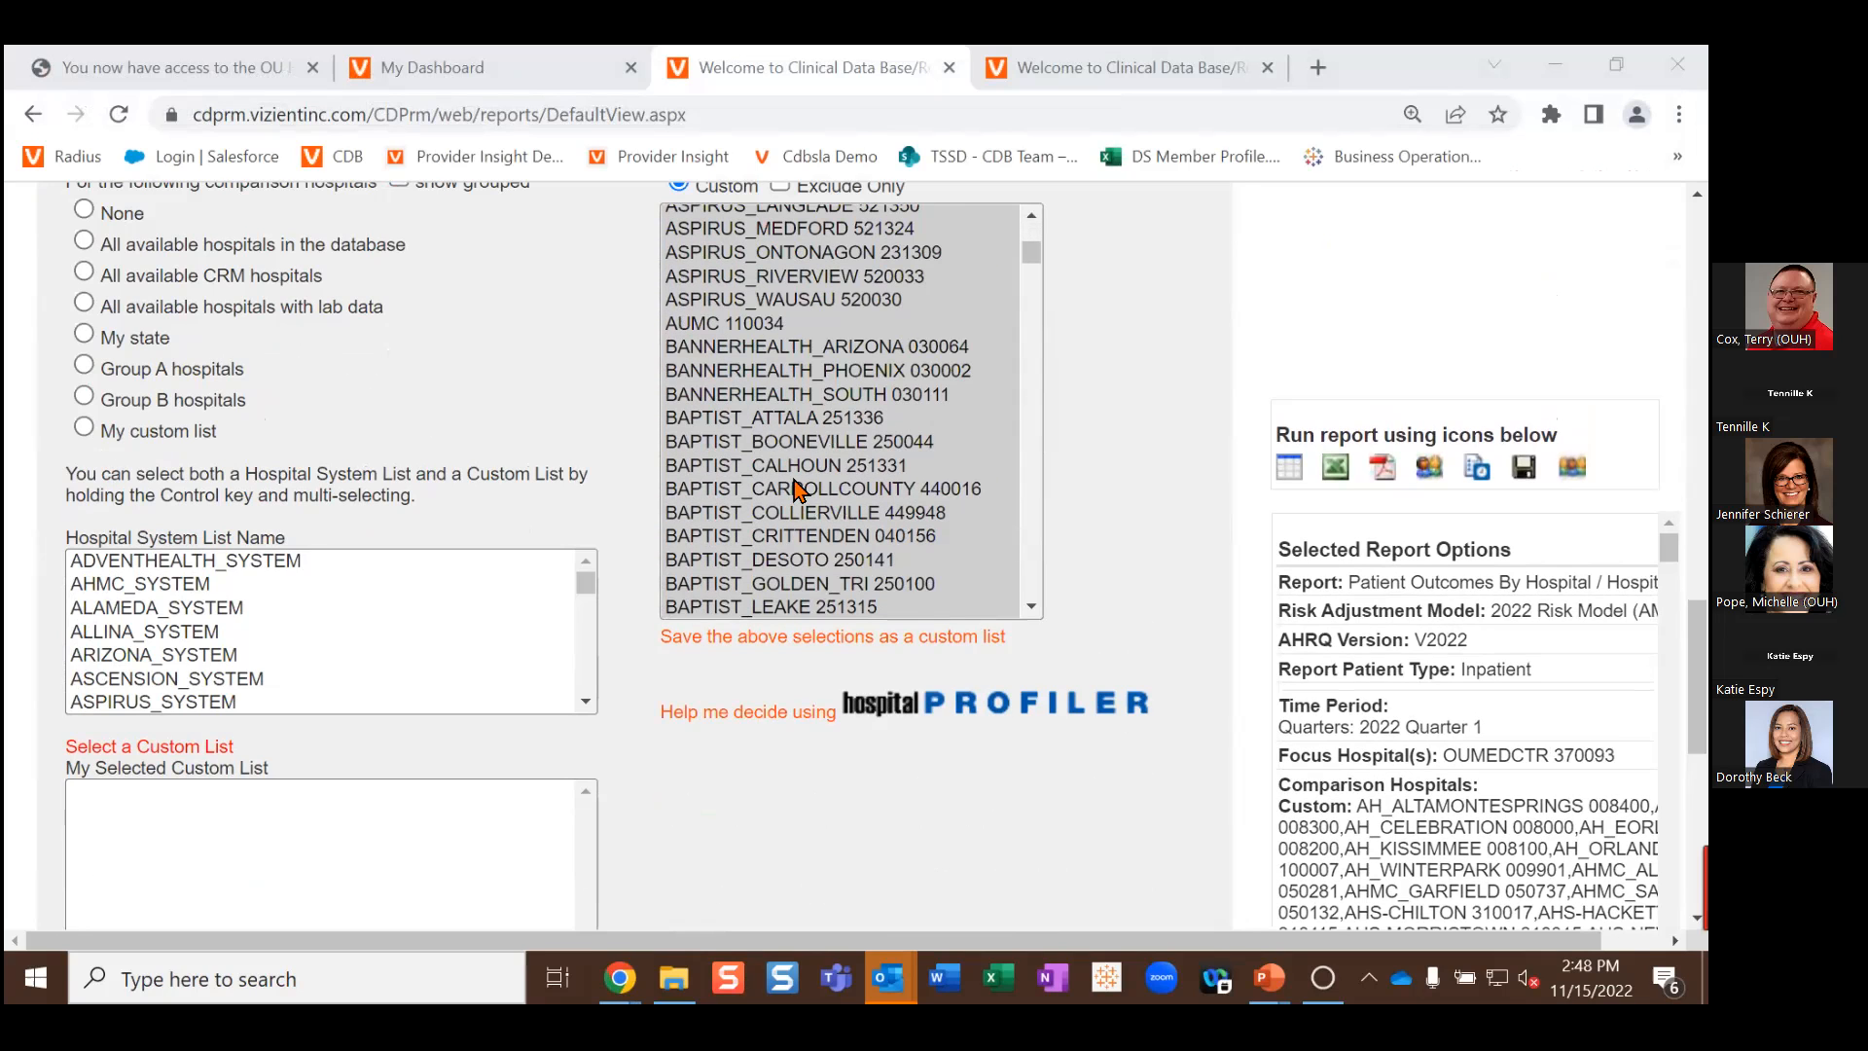
{"action": "scroll", "coordinate": [792, 491], "scroll_direction": "up", "scroll_amount": 9}
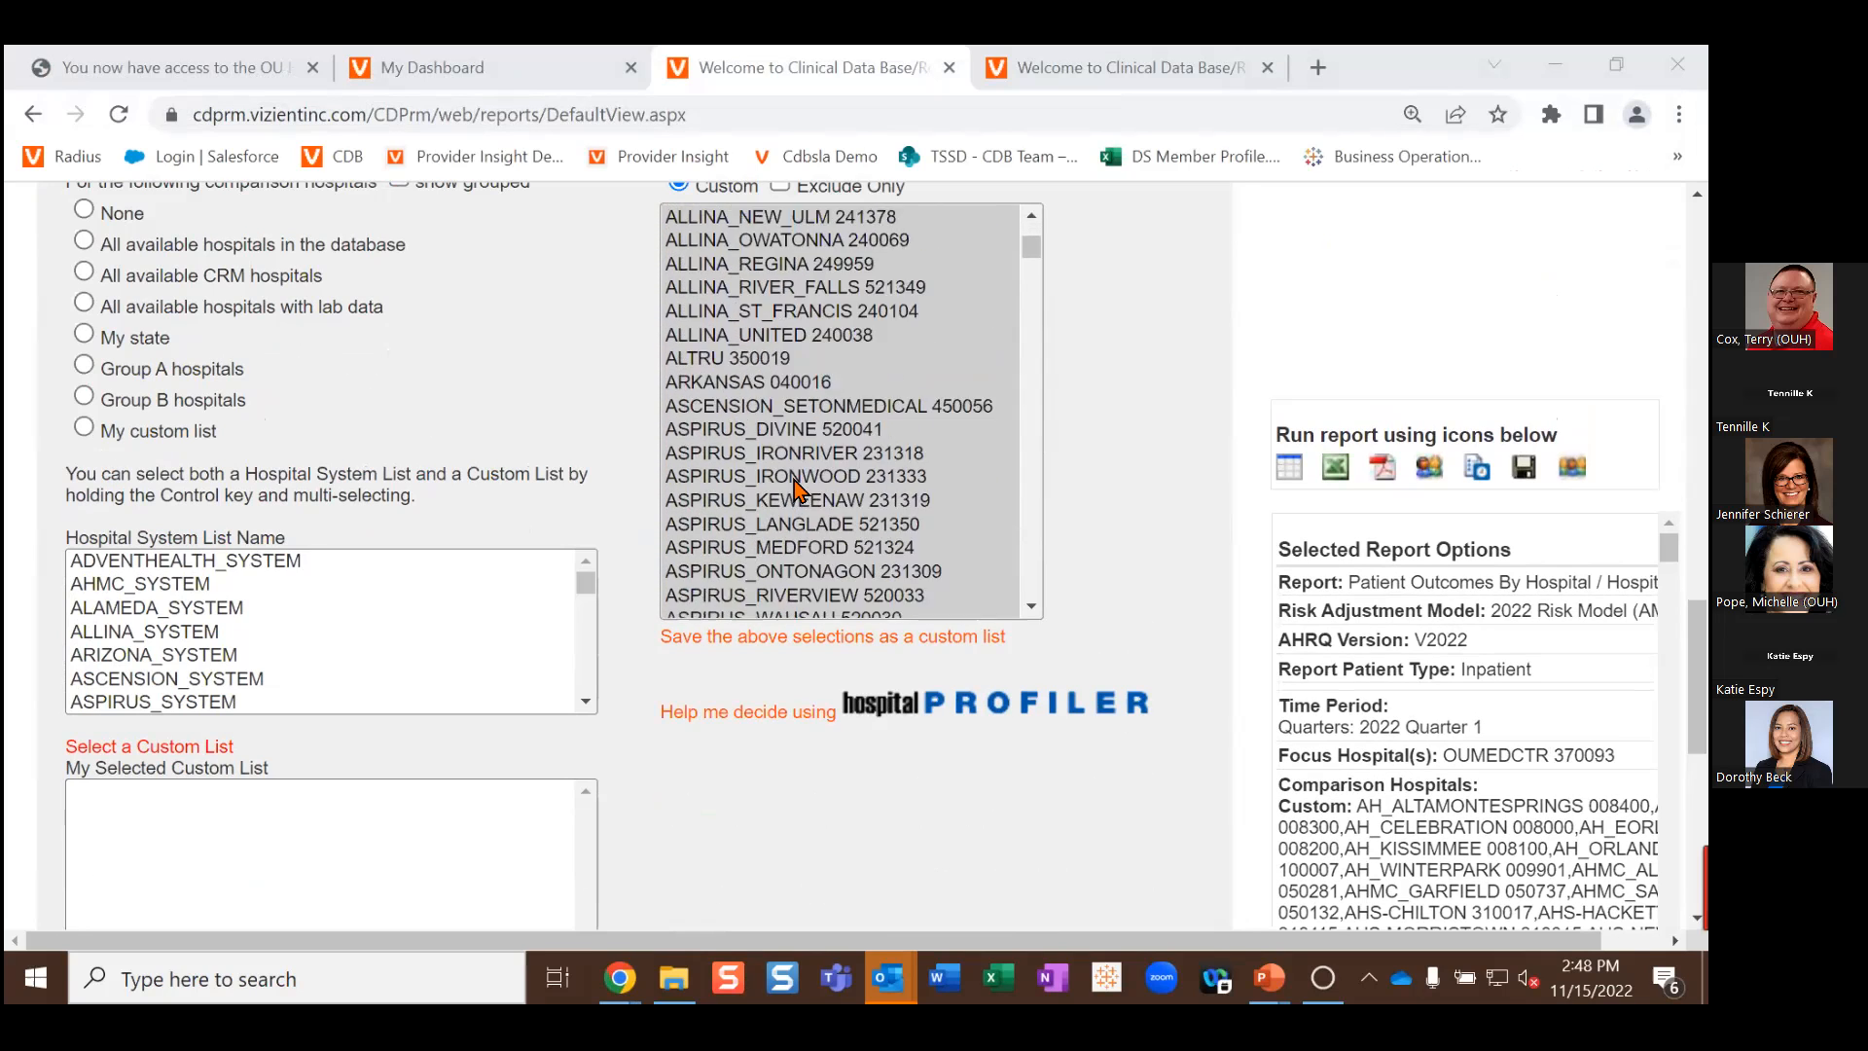
{"action": "left_click", "coordinate": [786, 721]}
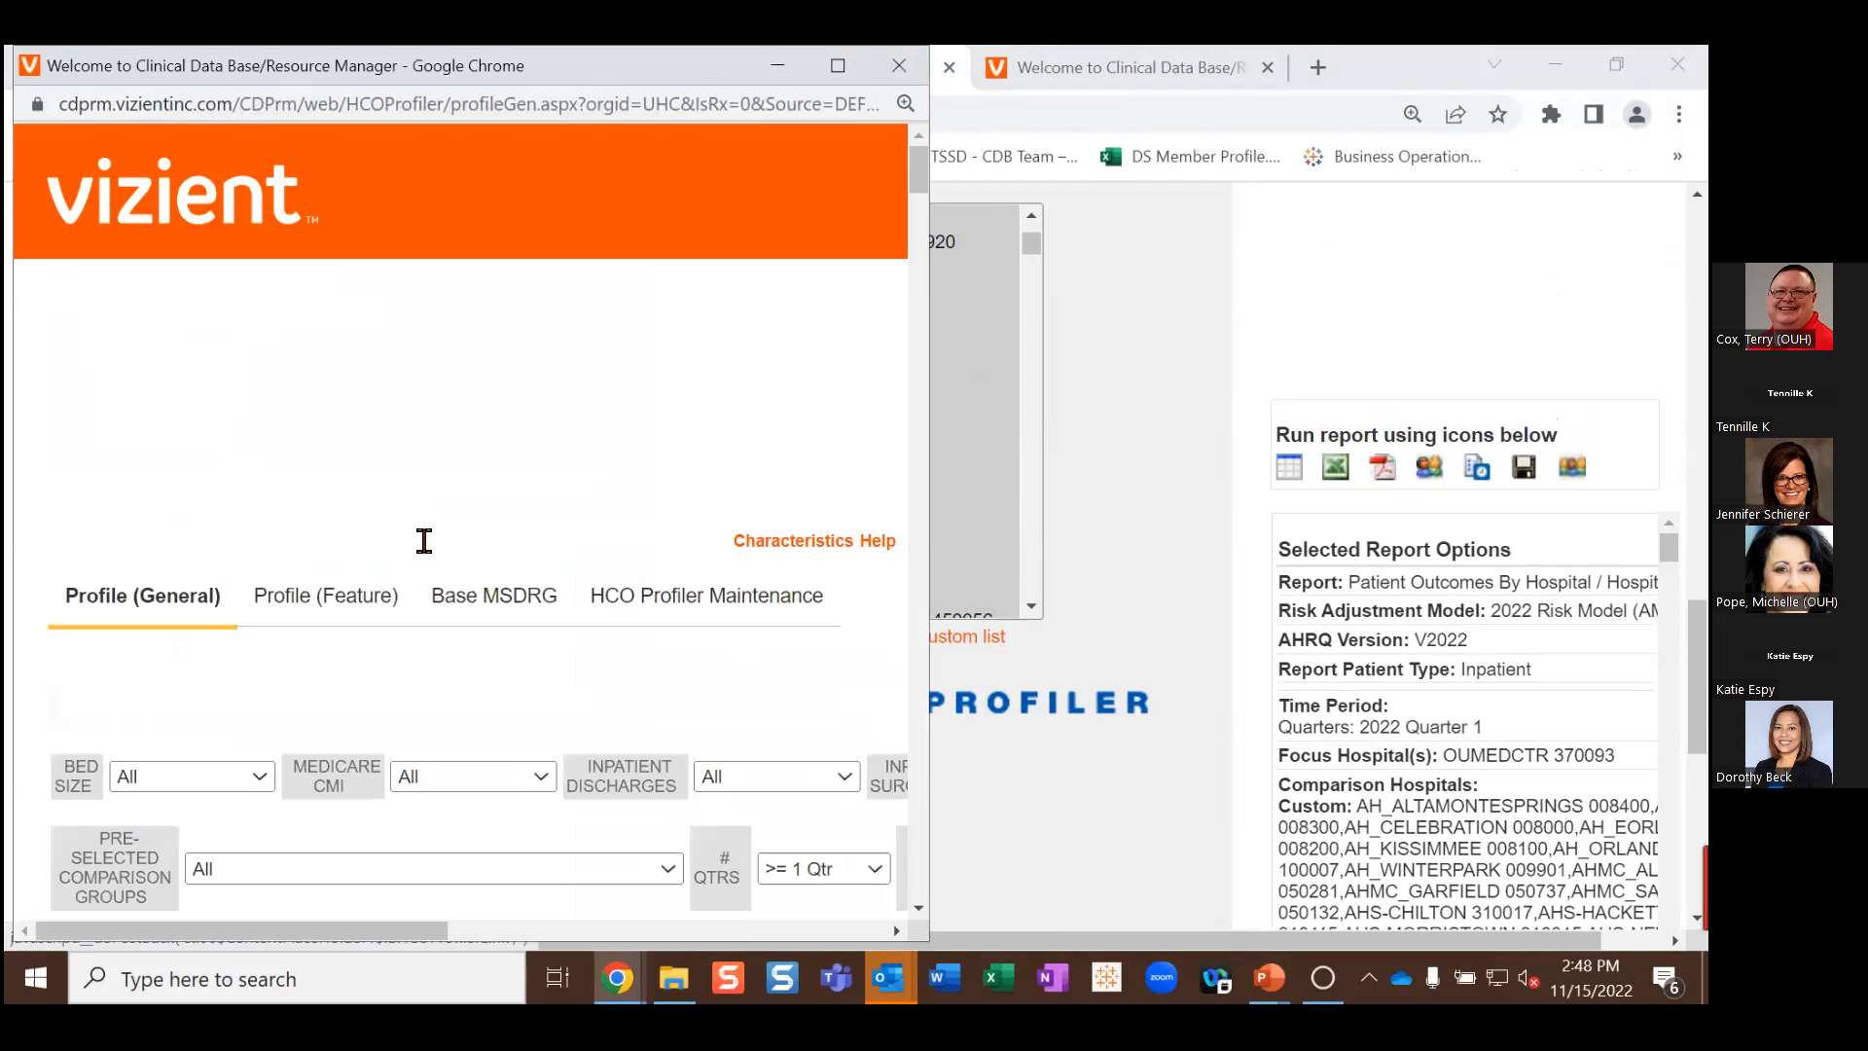
Step: Choose the Comprehensive Academic Medical Centers (2022) pre-selected group and send its hospitals to the report
{"action": "left_click", "coordinate": [533, 597]}
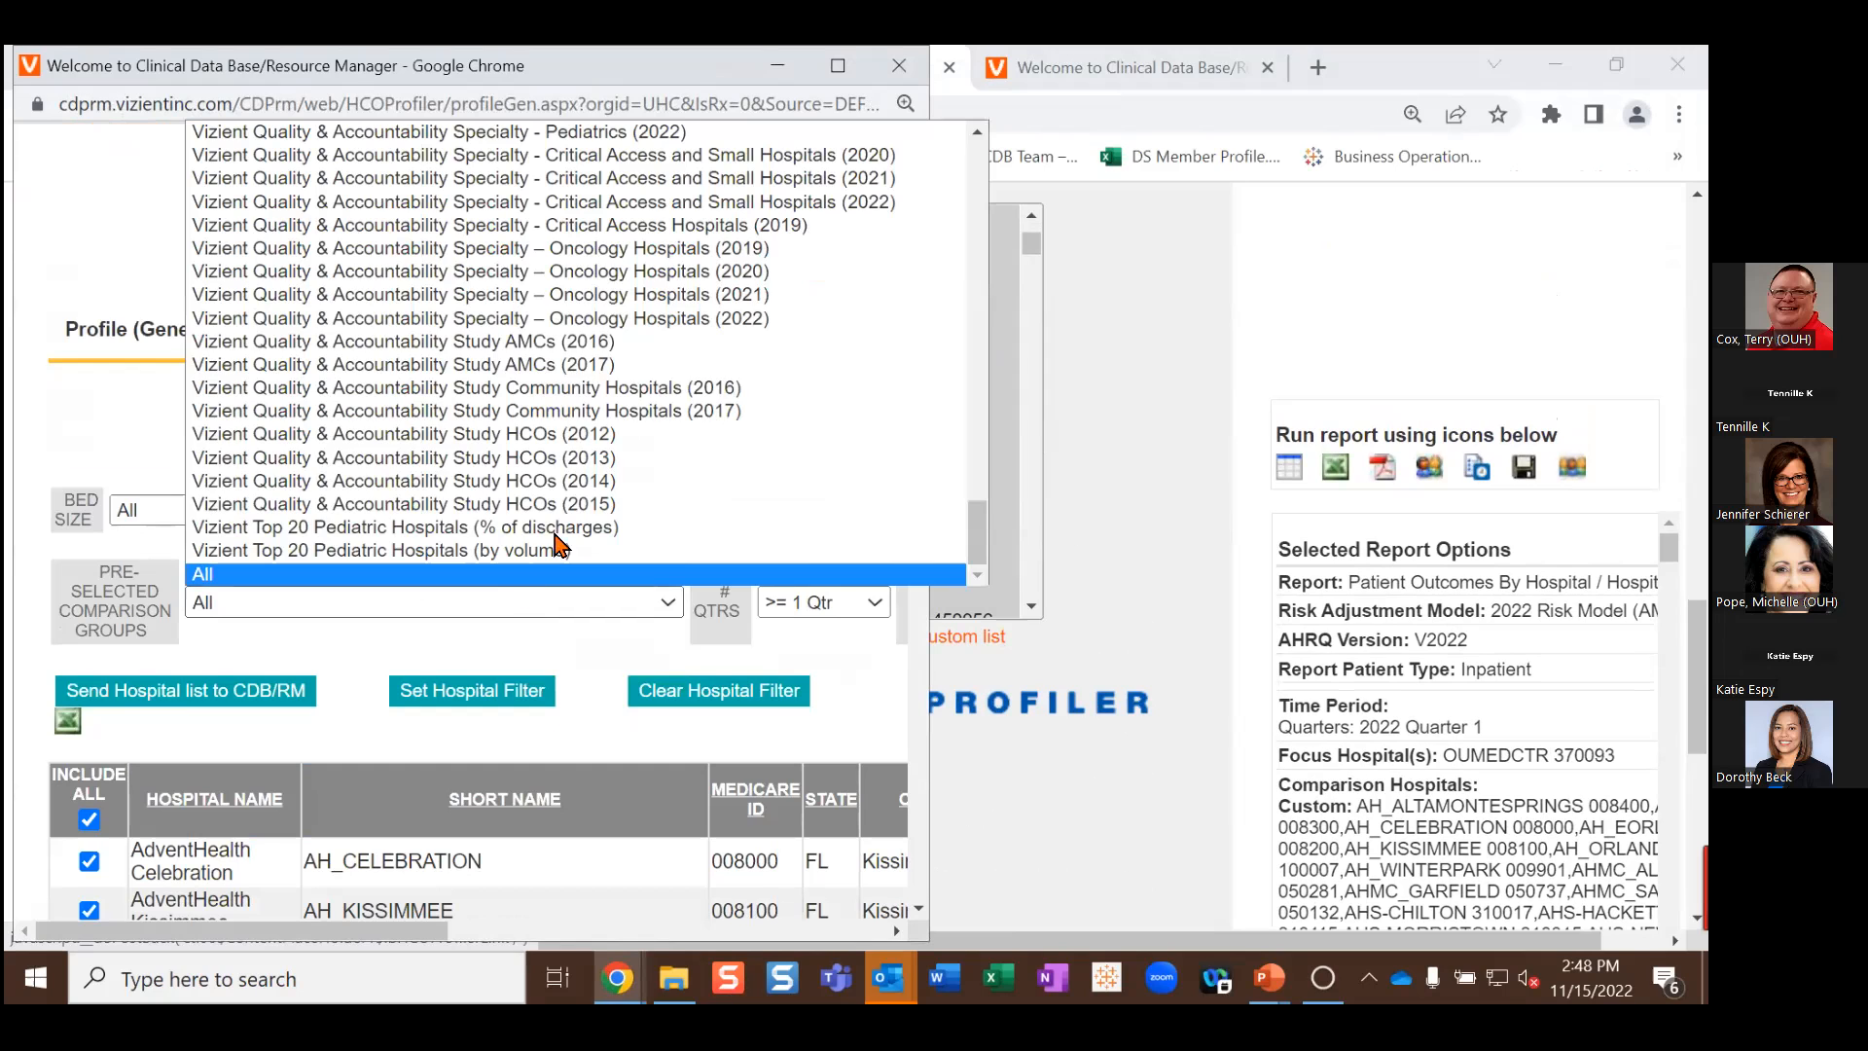
{"action": "scroll", "coordinate": [698, 289], "scroll_direction": "up", "scroll_amount": 10}
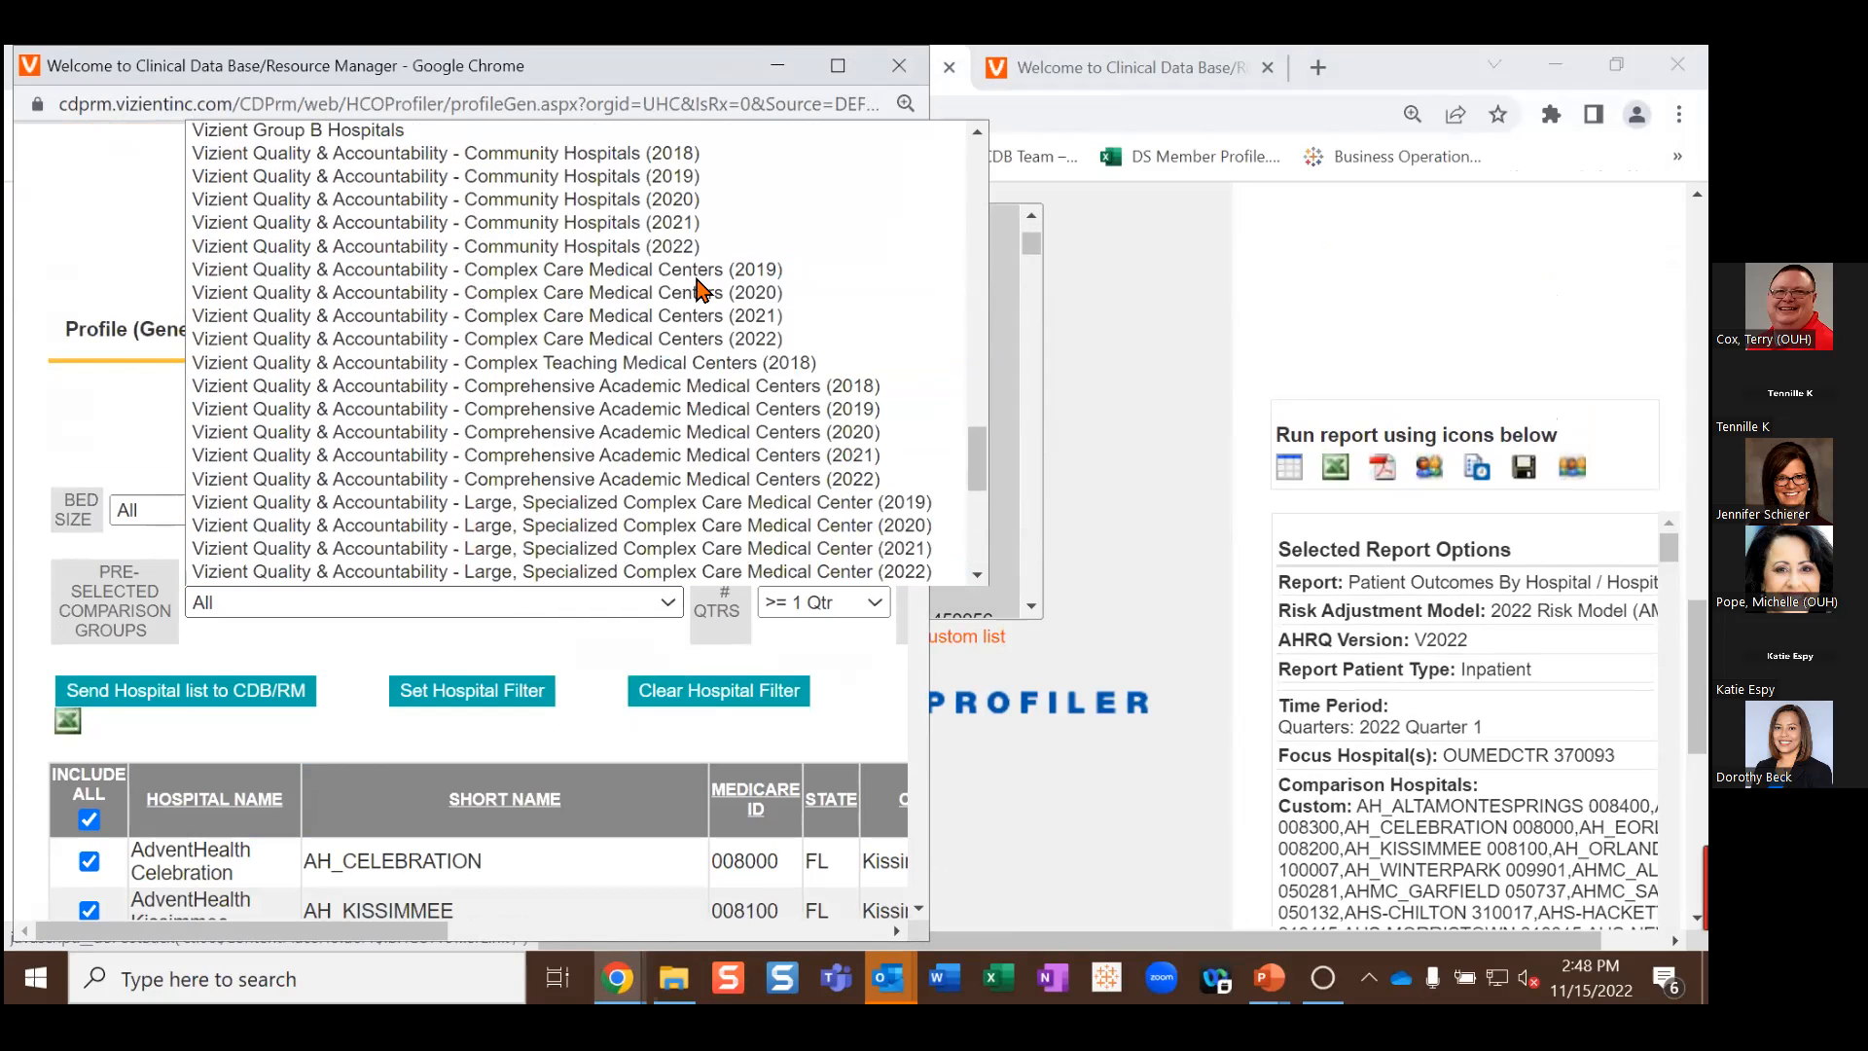
{"action": "left_click", "coordinate": [650, 480]}
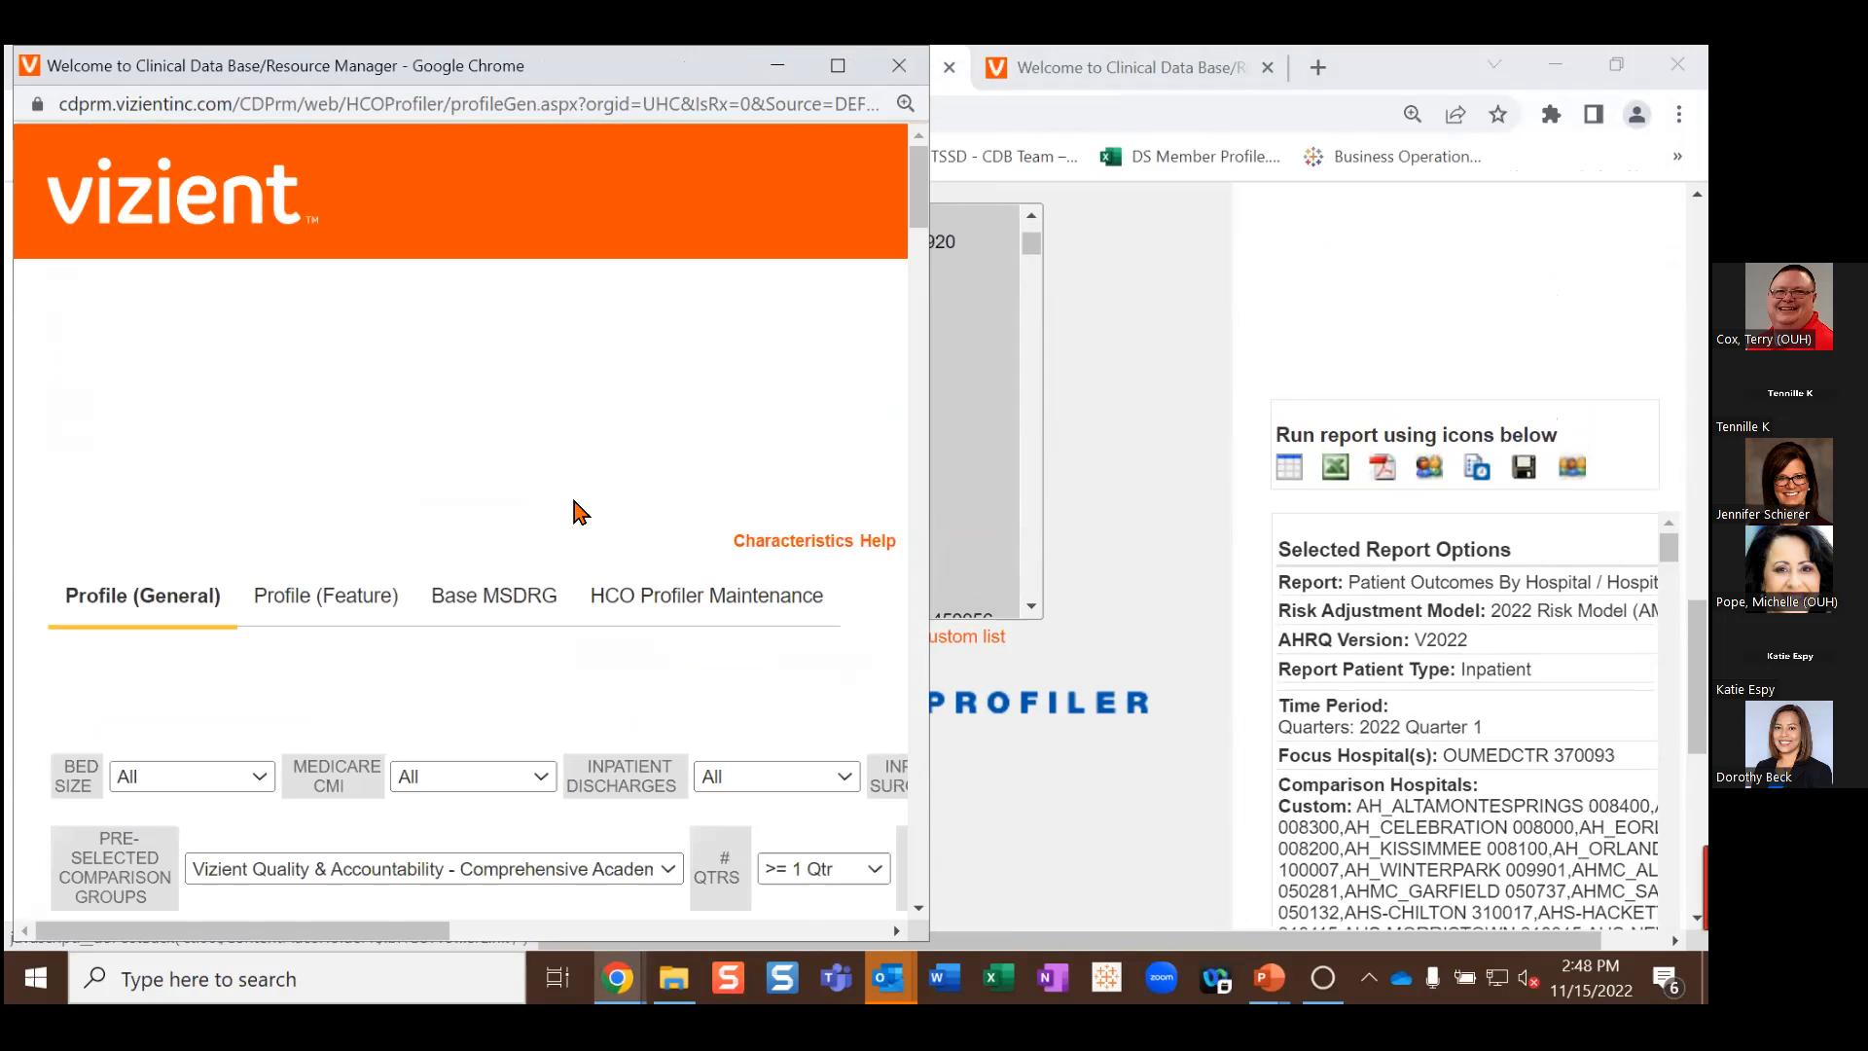
{"action": "scroll", "coordinate": [292, 513], "scroll_direction": "down", "scroll_amount": 4}
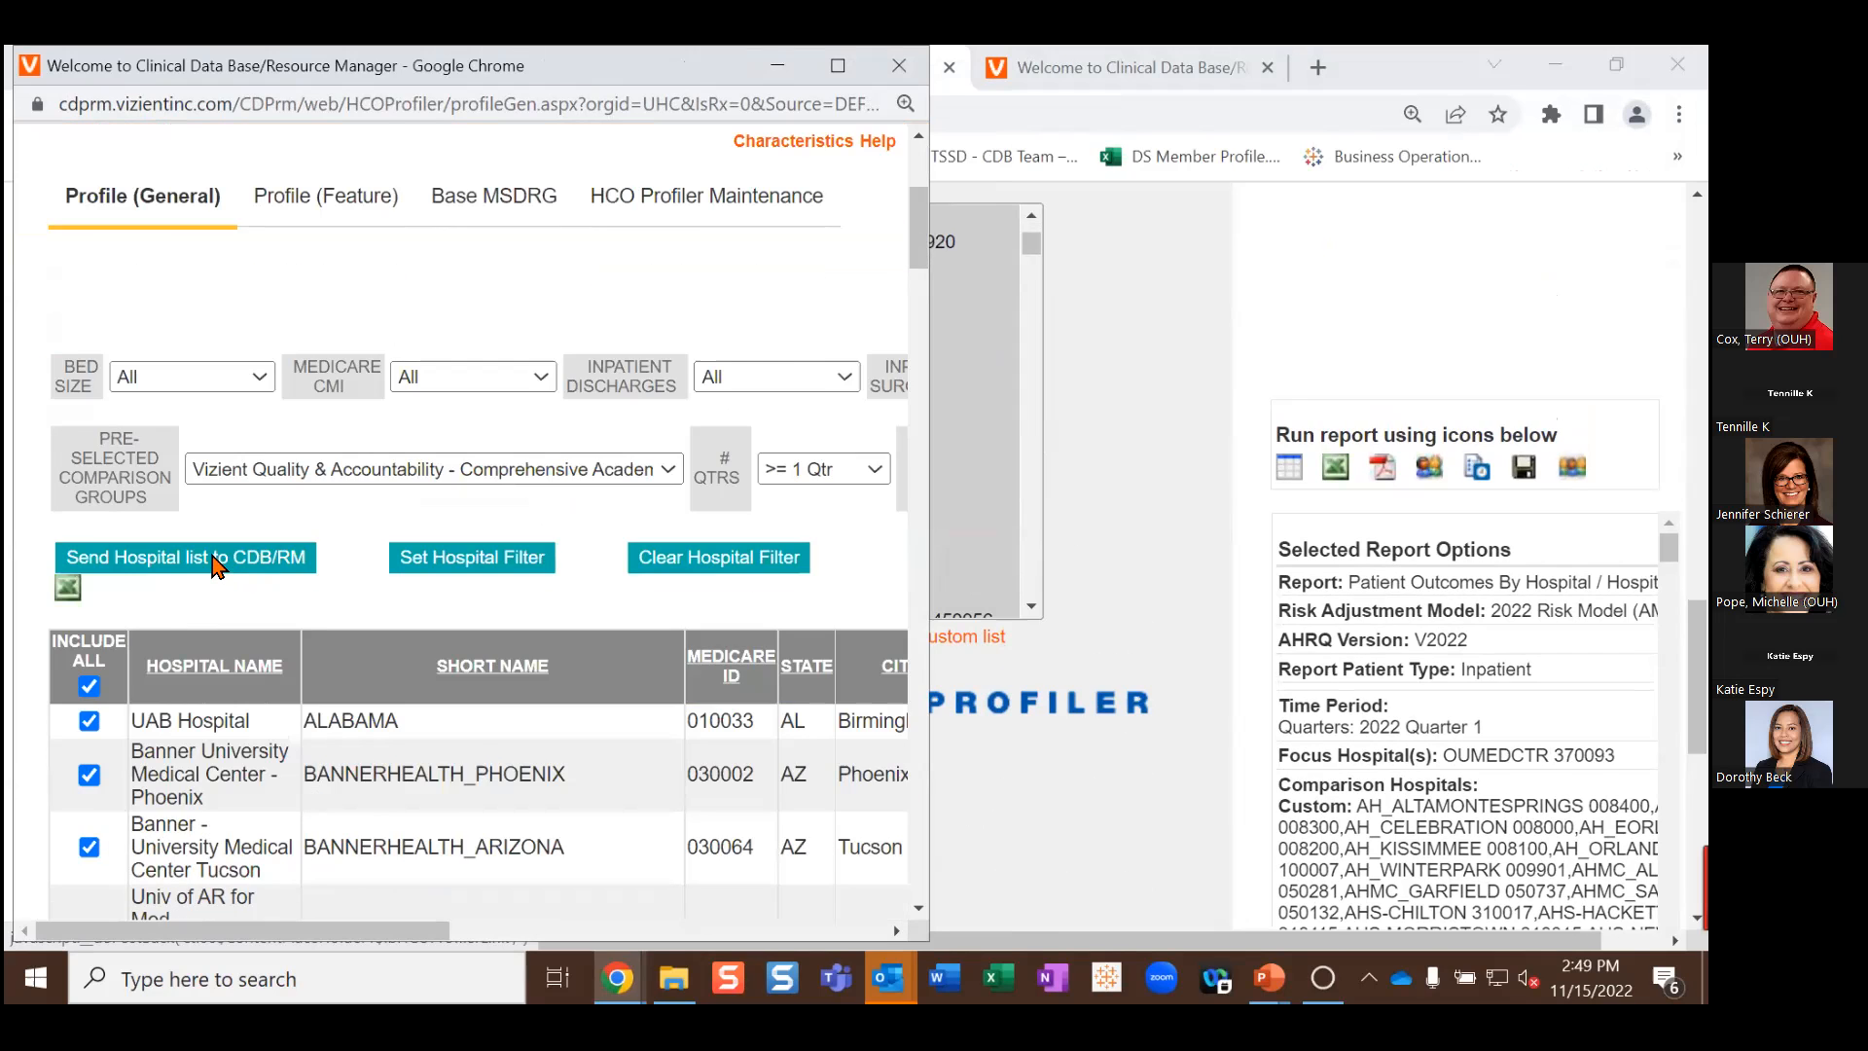
{"action": "left_click", "coordinate": [214, 564]}
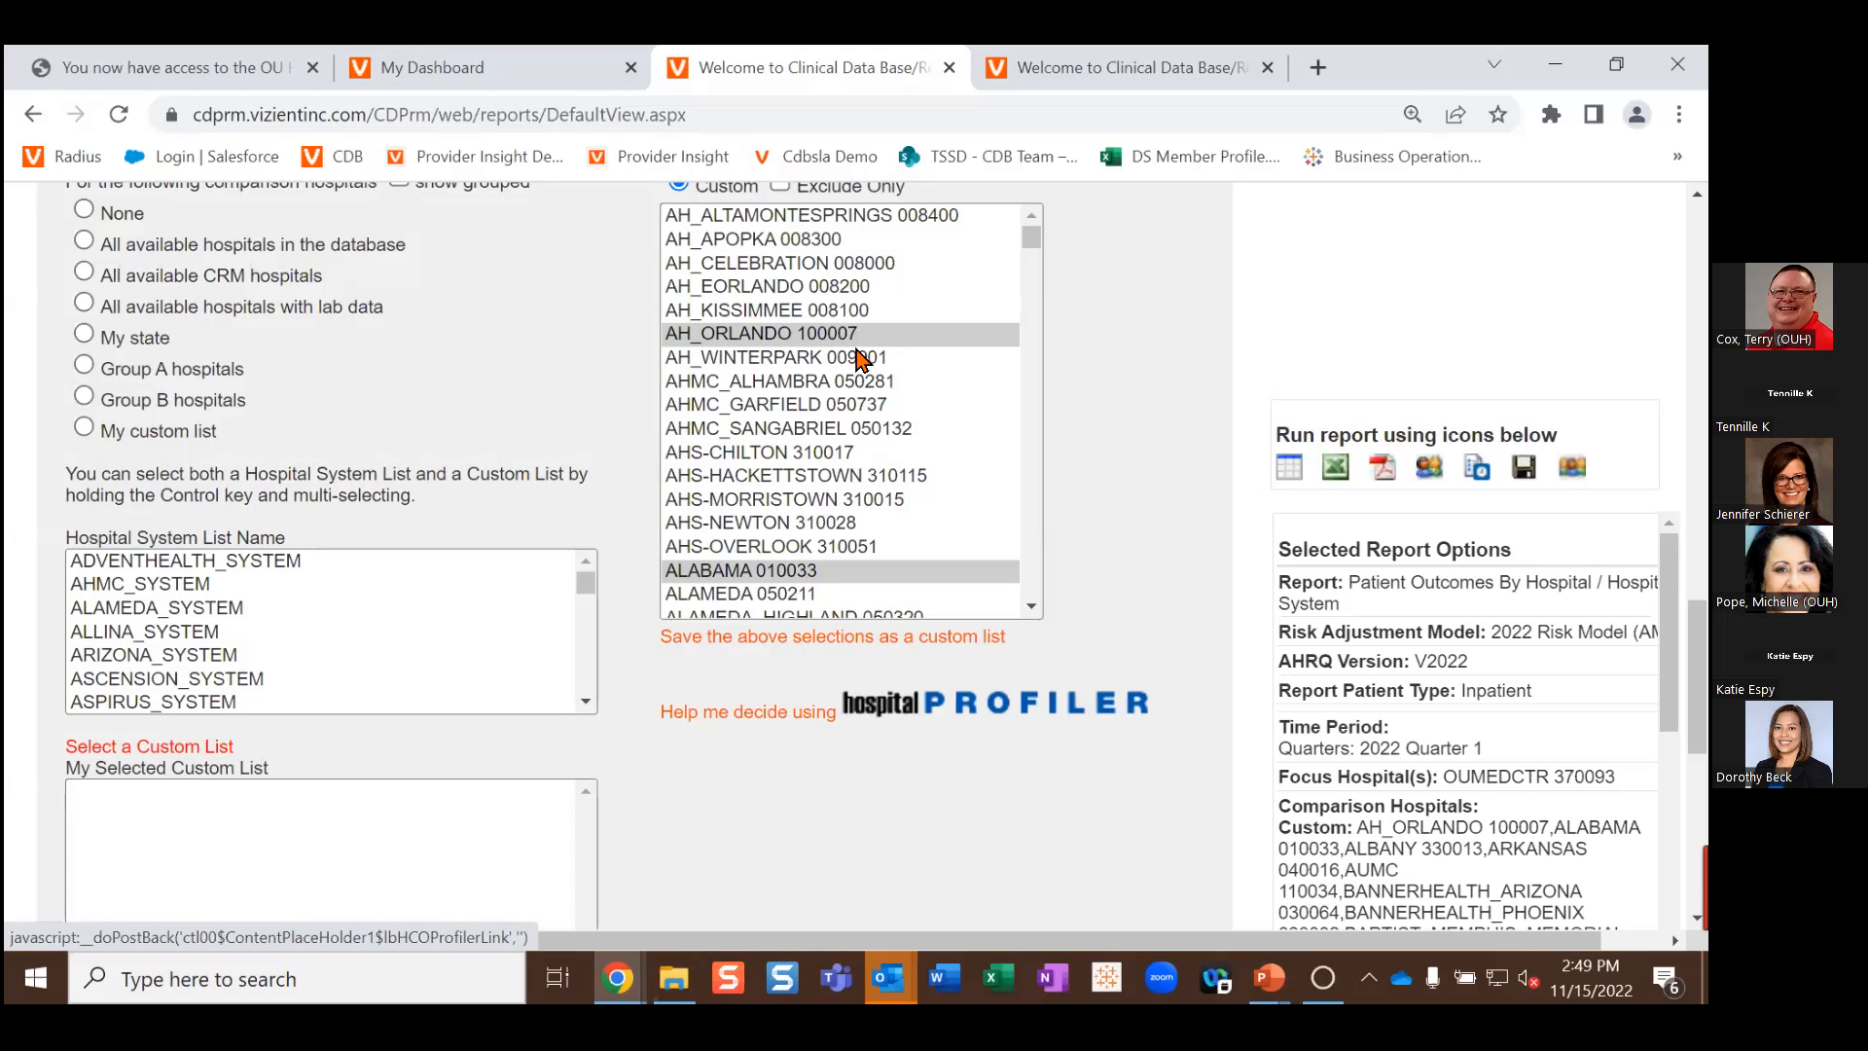
{"action": "scroll", "coordinate": [860, 423], "scroll_direction": "down", "scroll_amount": 2}
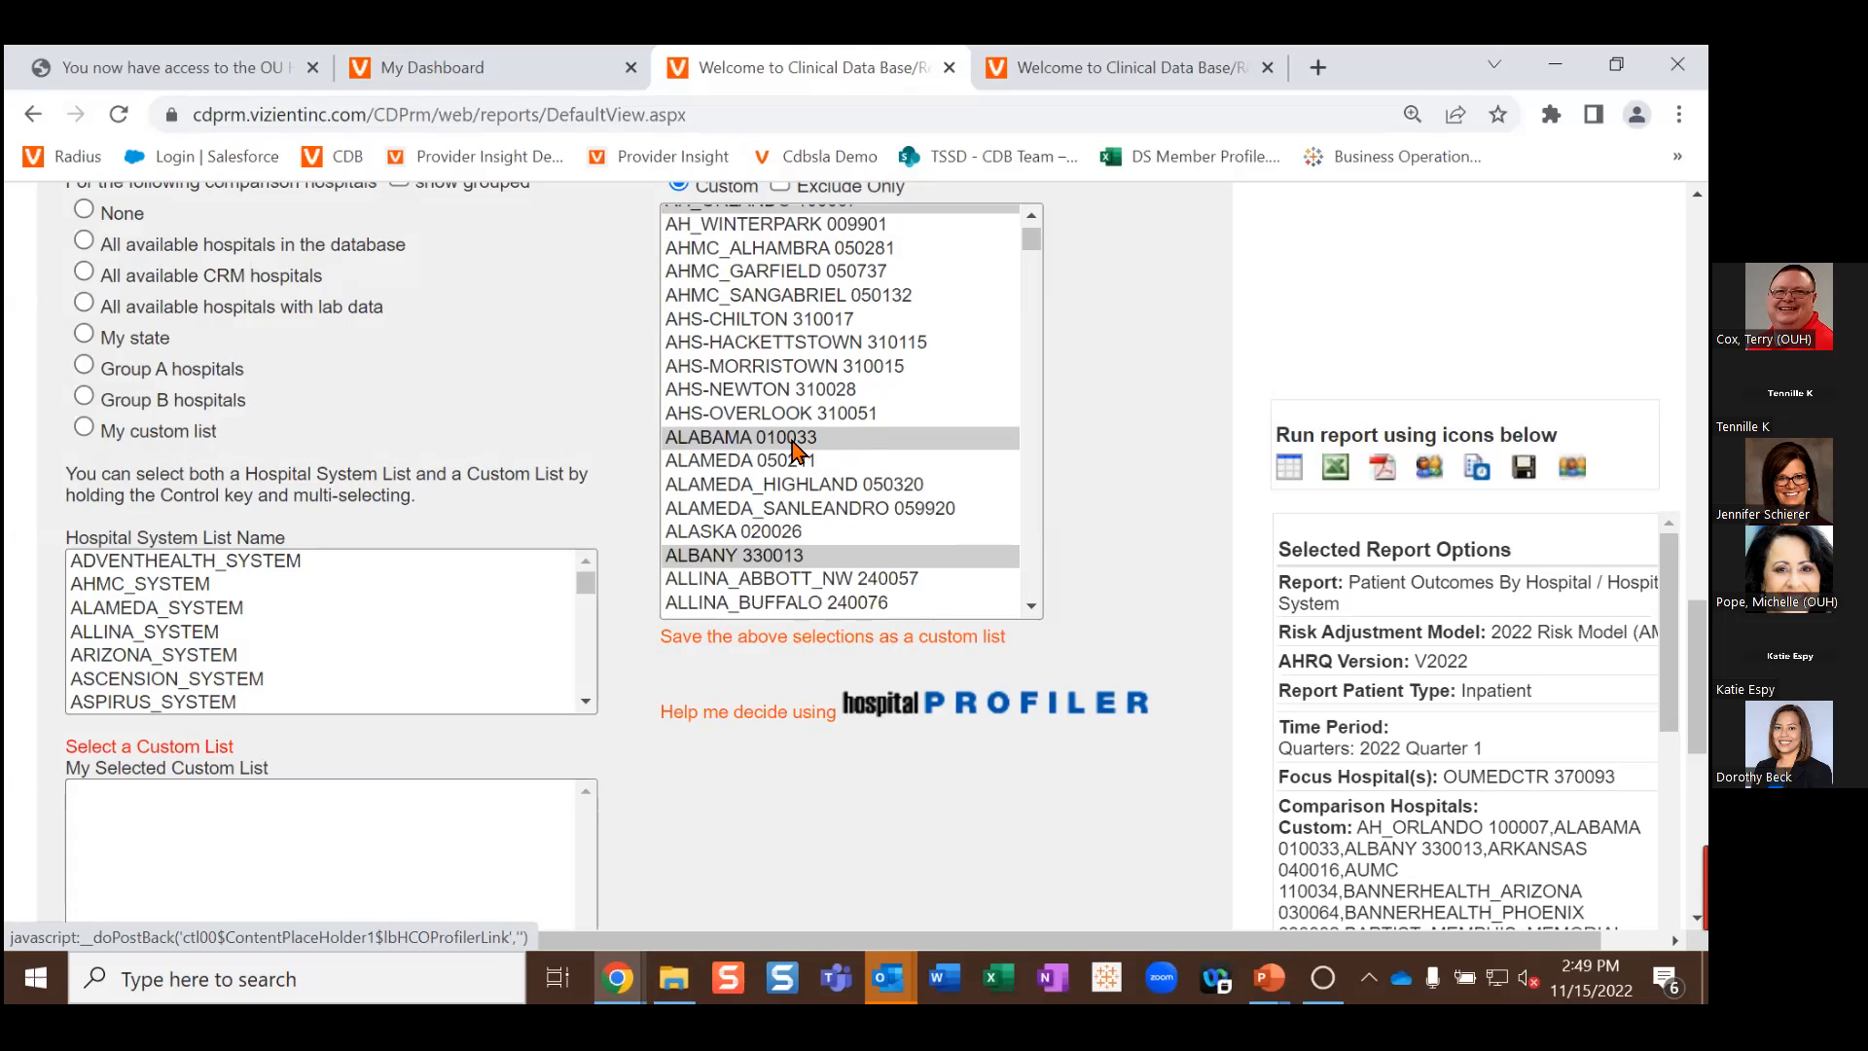
{"action": "scroll", "coordinate": [792, 440], "scroll_direction": "down", "scroll_amount": 2}
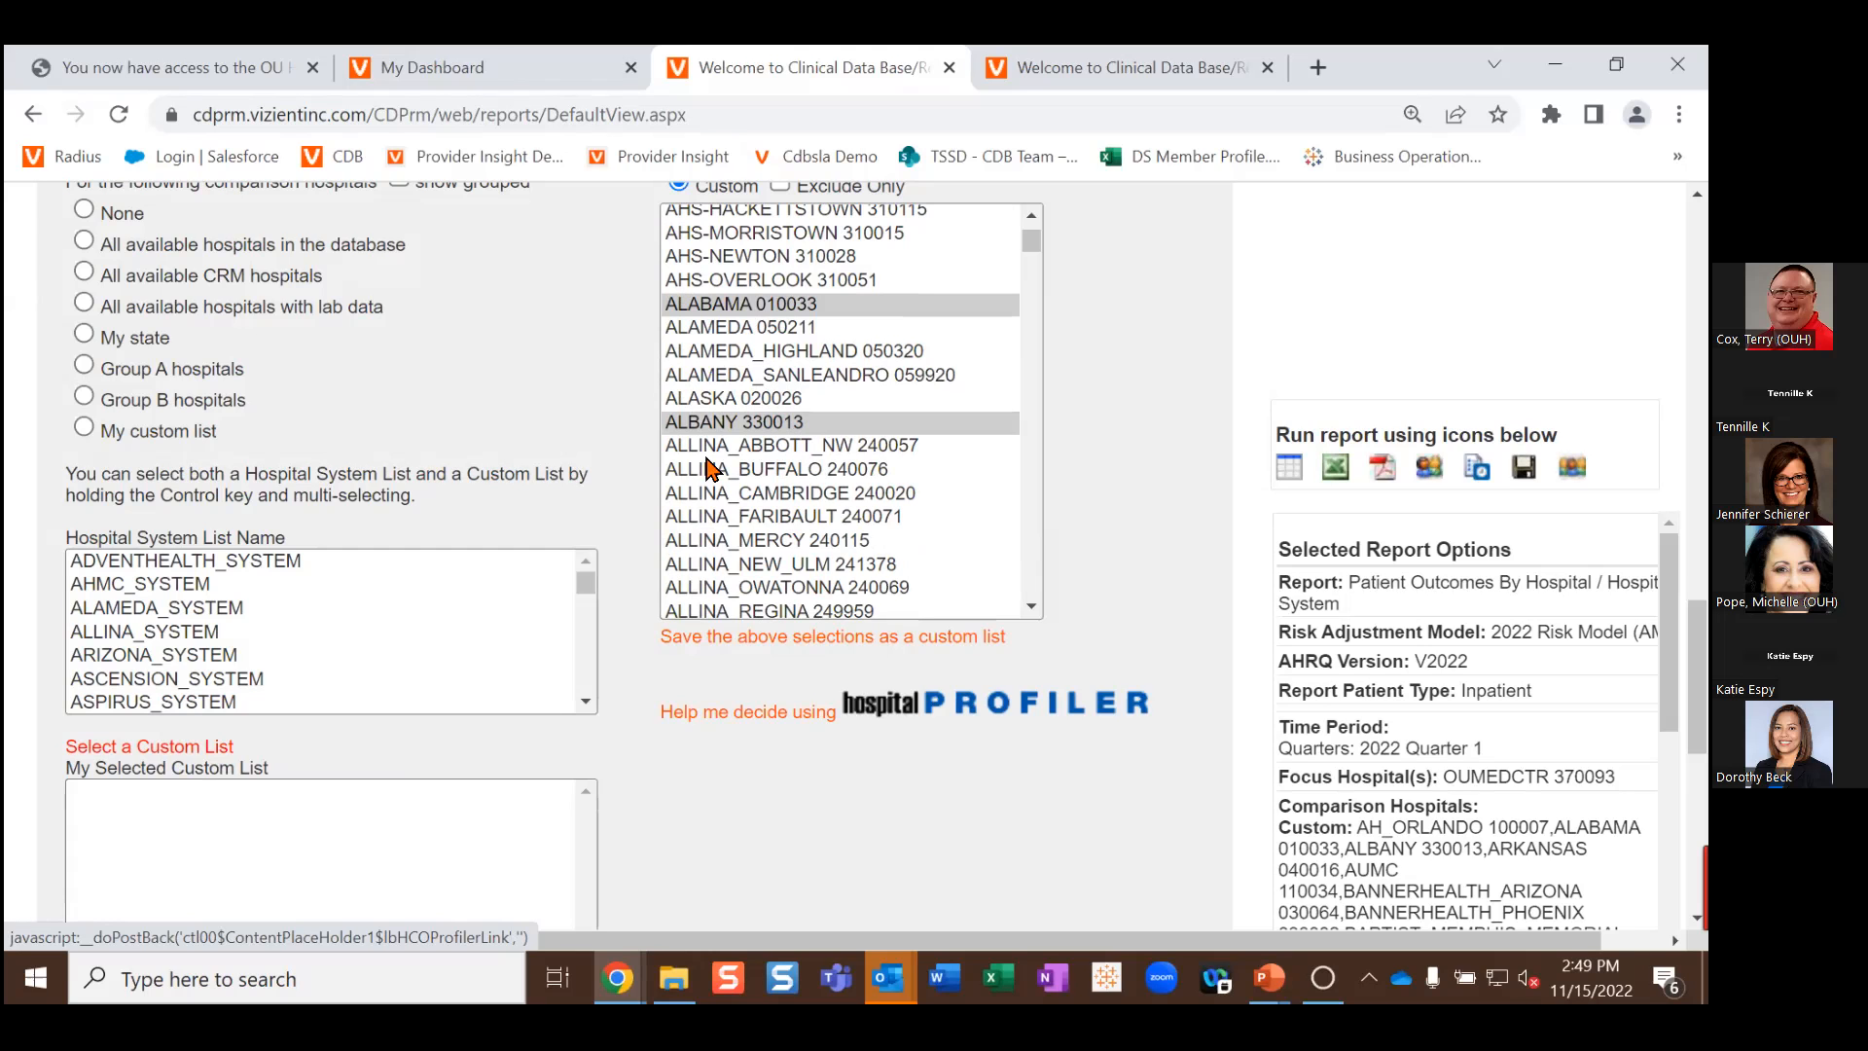
{"action": "scroll", "coordinate": [551, 515], "scroll_direction": "up", "scroll_amount": 3}
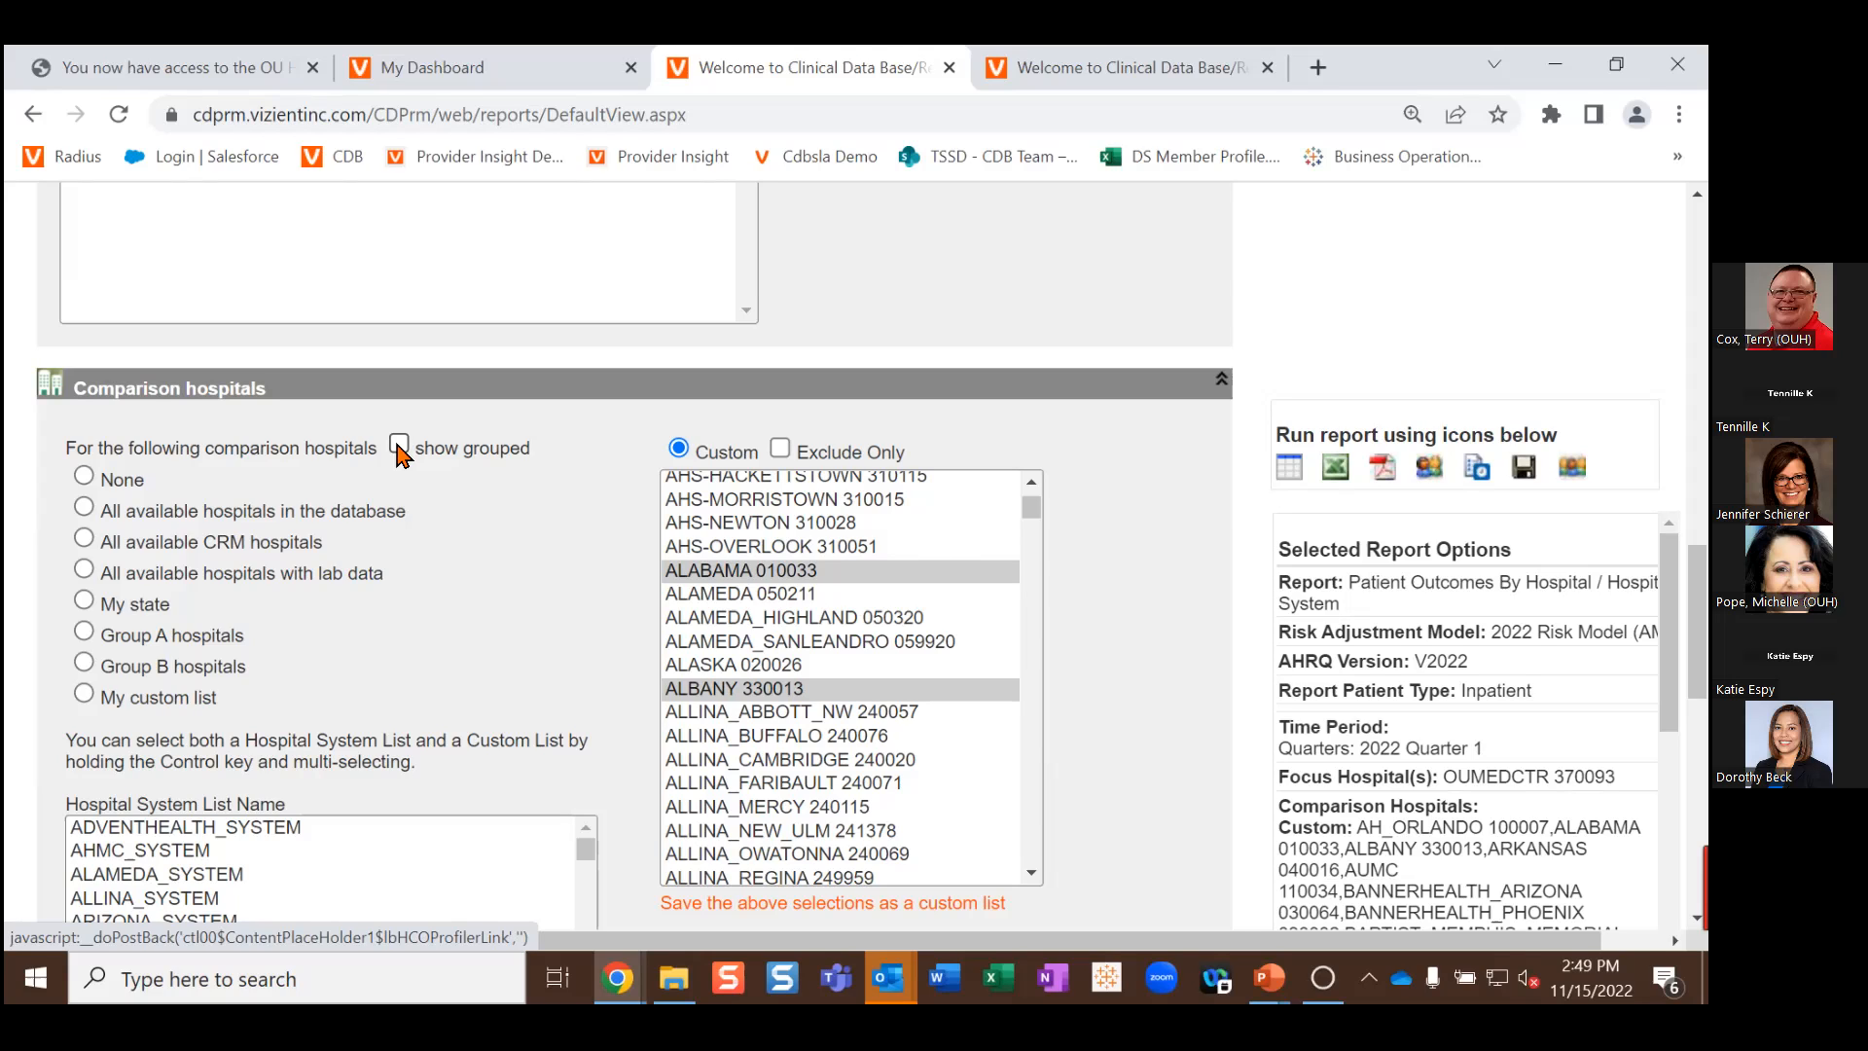
{"action": "left_click", "coordinate": [399, 446]}
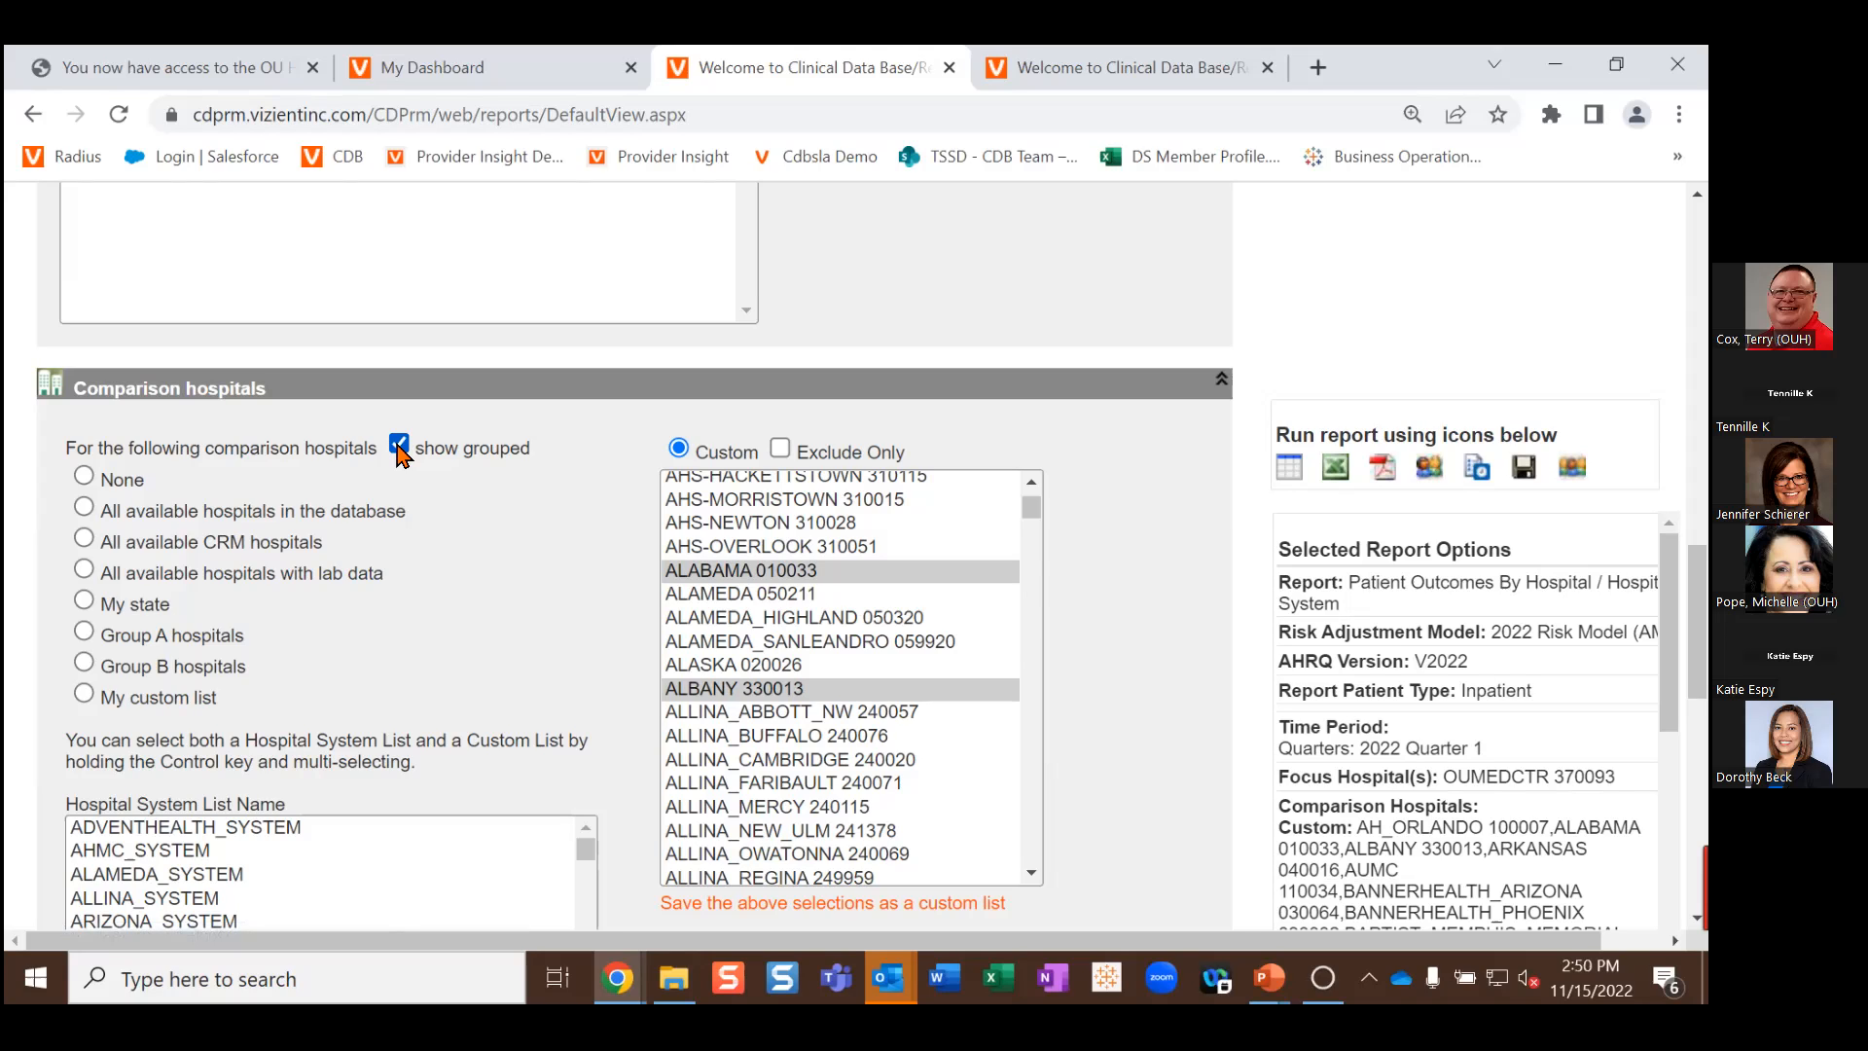
{"action": "scroll", "coordinate": [540, 575], "scroll_direction": "down", "scroll_amount": 6}
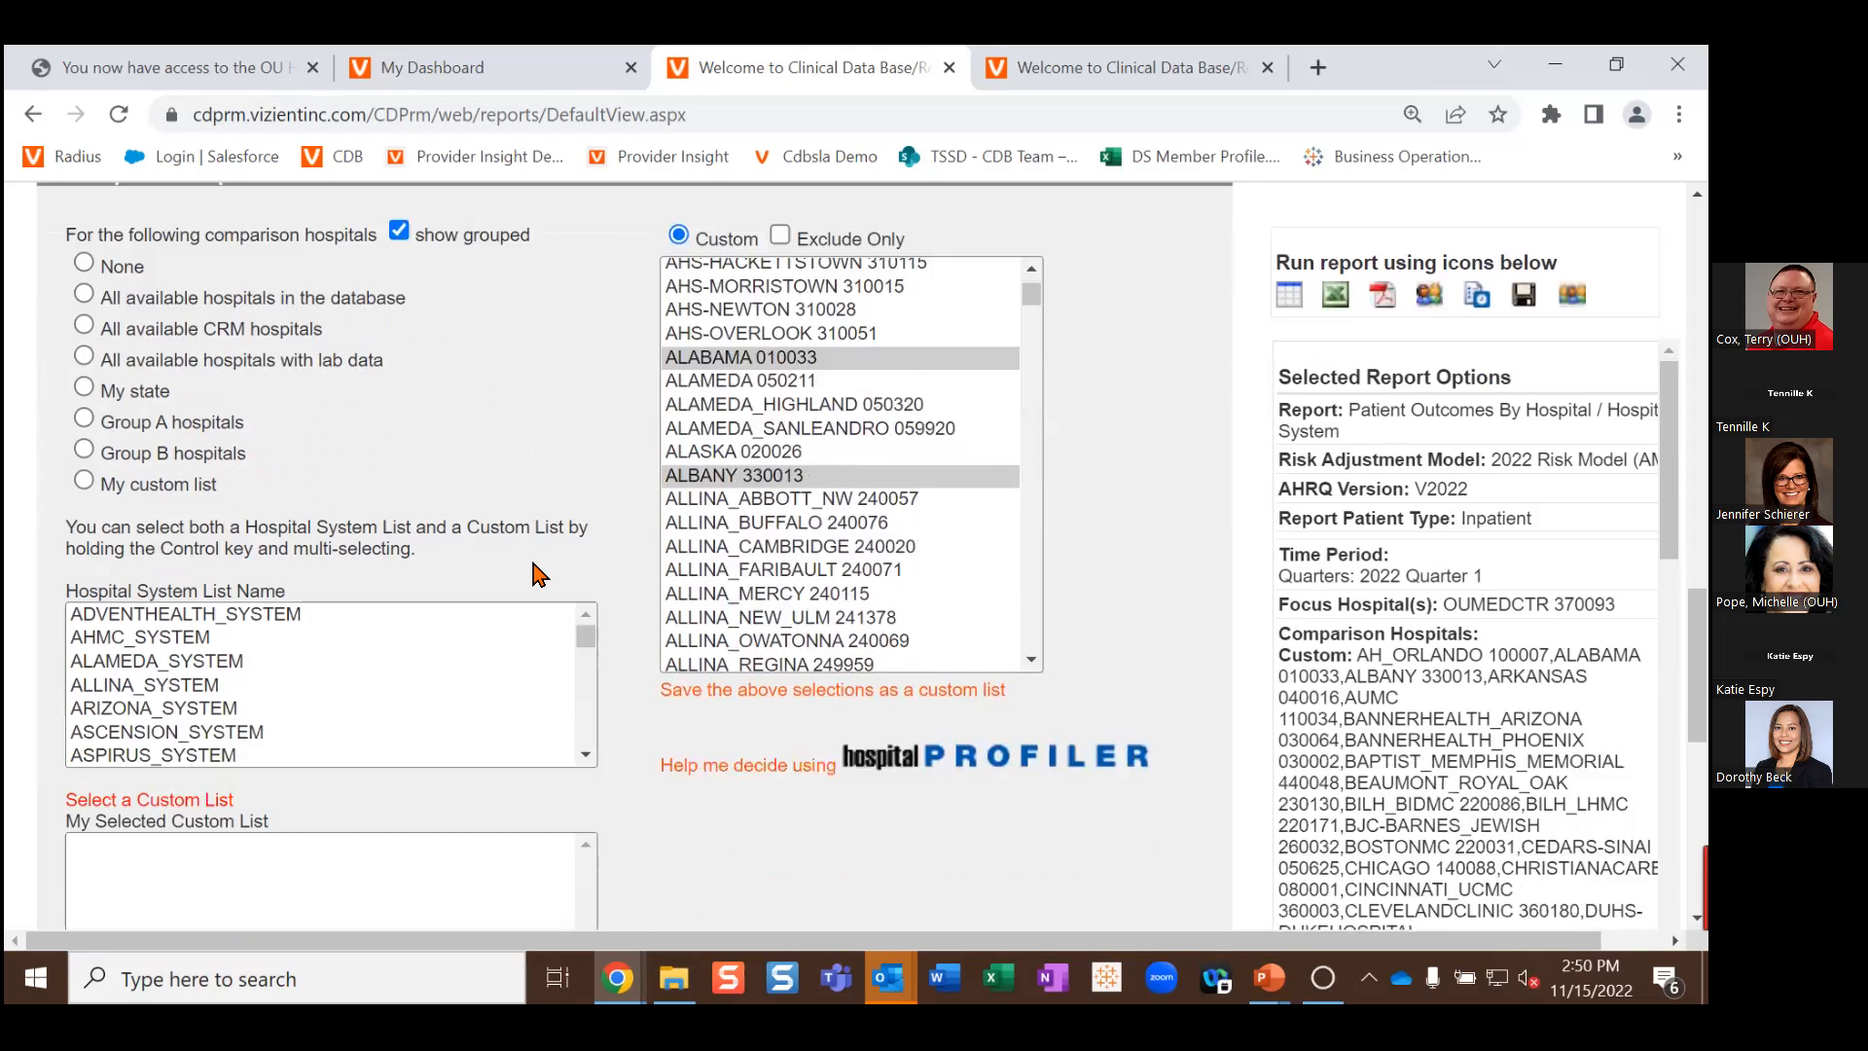
{"action": "scroll", "coordinate": [584, 556], "scroll_direction": "down", "scroll_amount": 2}
{"action": "scroll", "coordinate": [621, 540], "scroll_direction": "up", "scroll_amount": 9}
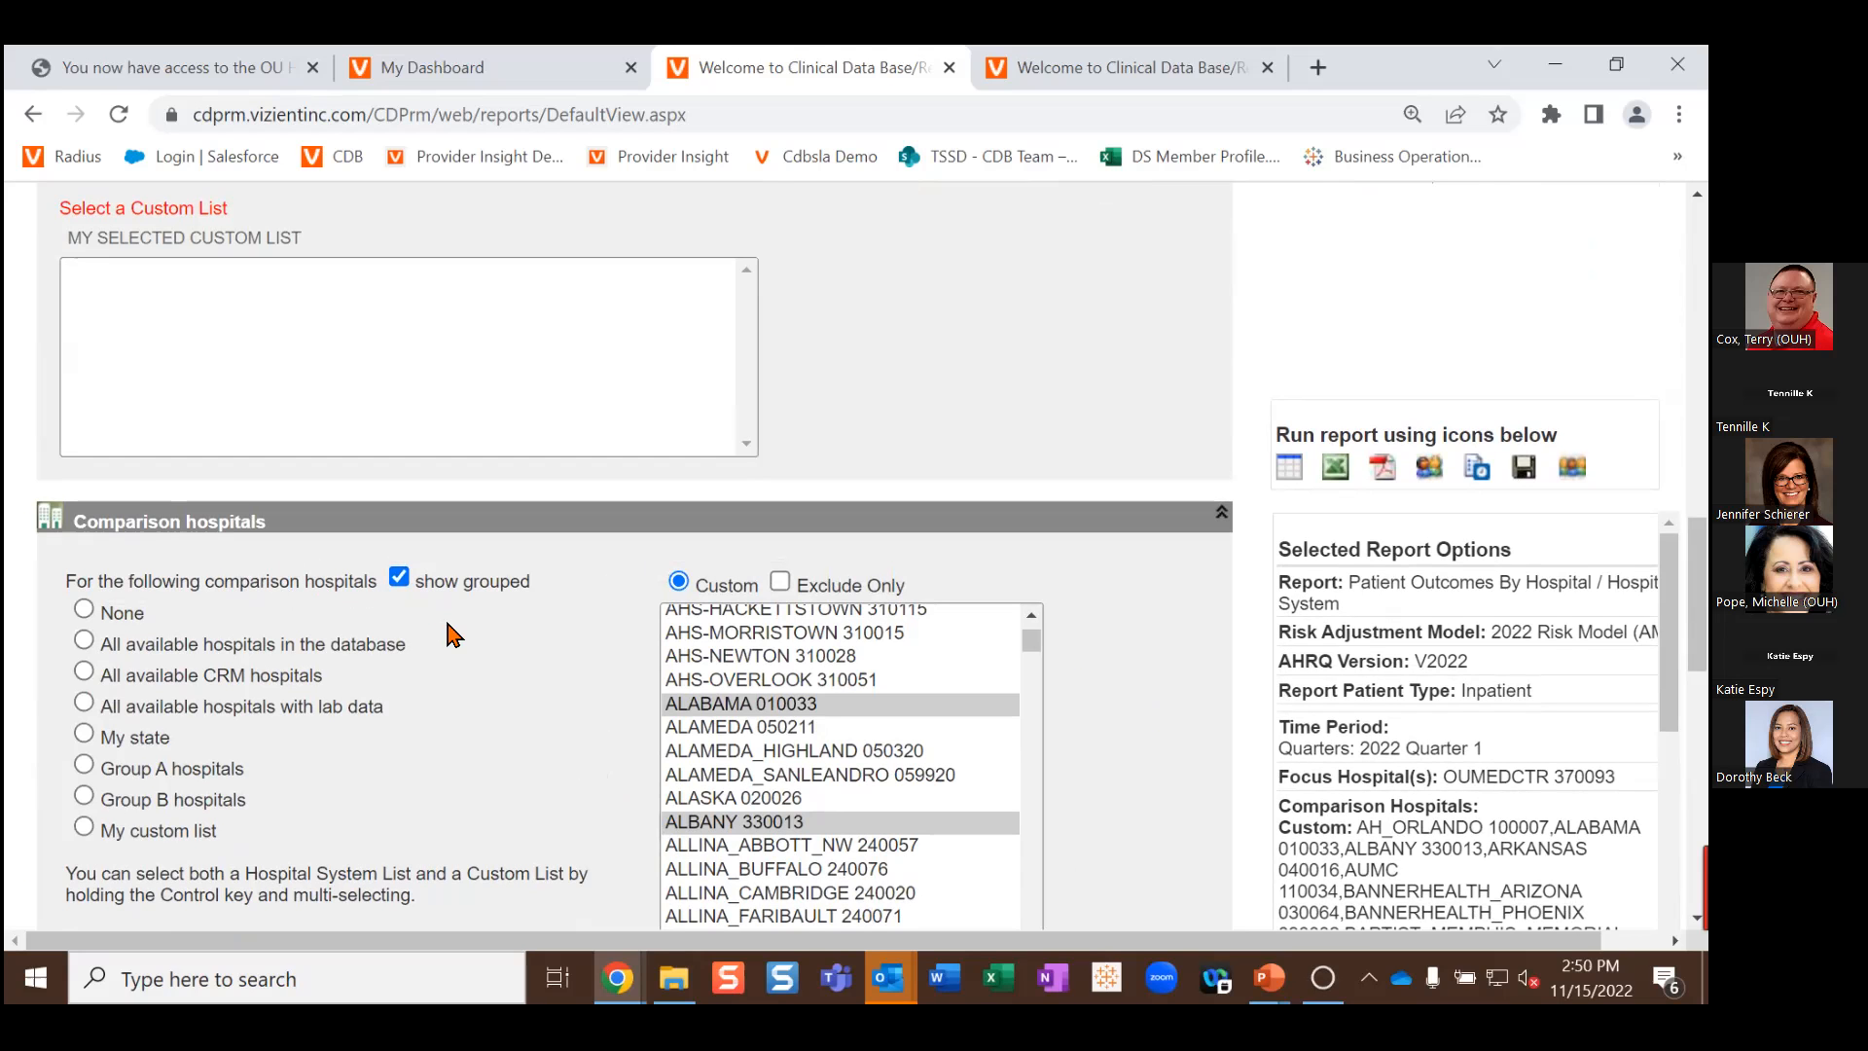
{"action": "scroll", "coordinate": [450, 634], "scroll_direction": "down", "scroll_amount": 12}
{"action": "scroll", "coordinate": [334, 673], "scroll_direction": "up", "scroll_amount": 1}
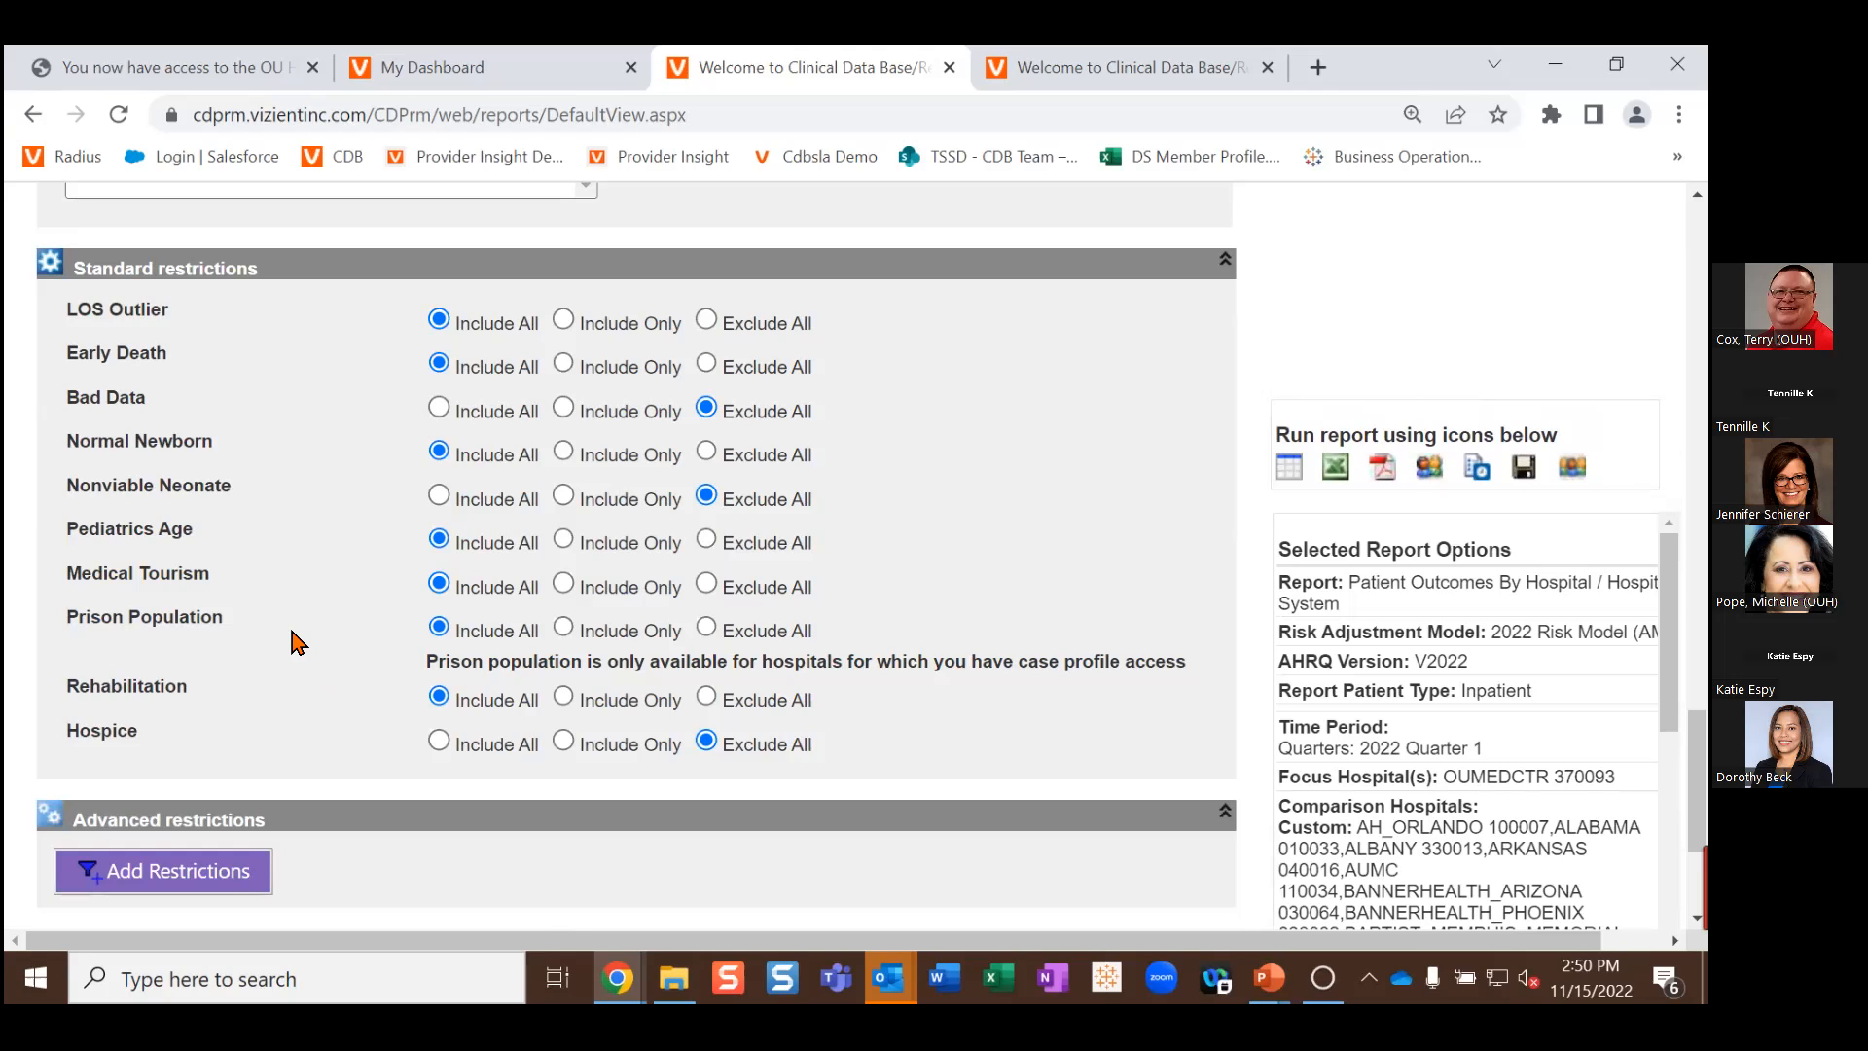
Step: Add a Clinical Category > Vizient Sub-Service Line restriction of General Medicine- Gastroenterology, then run the report as a table
{"action": "left_click", "coordinate": [226, 875]}
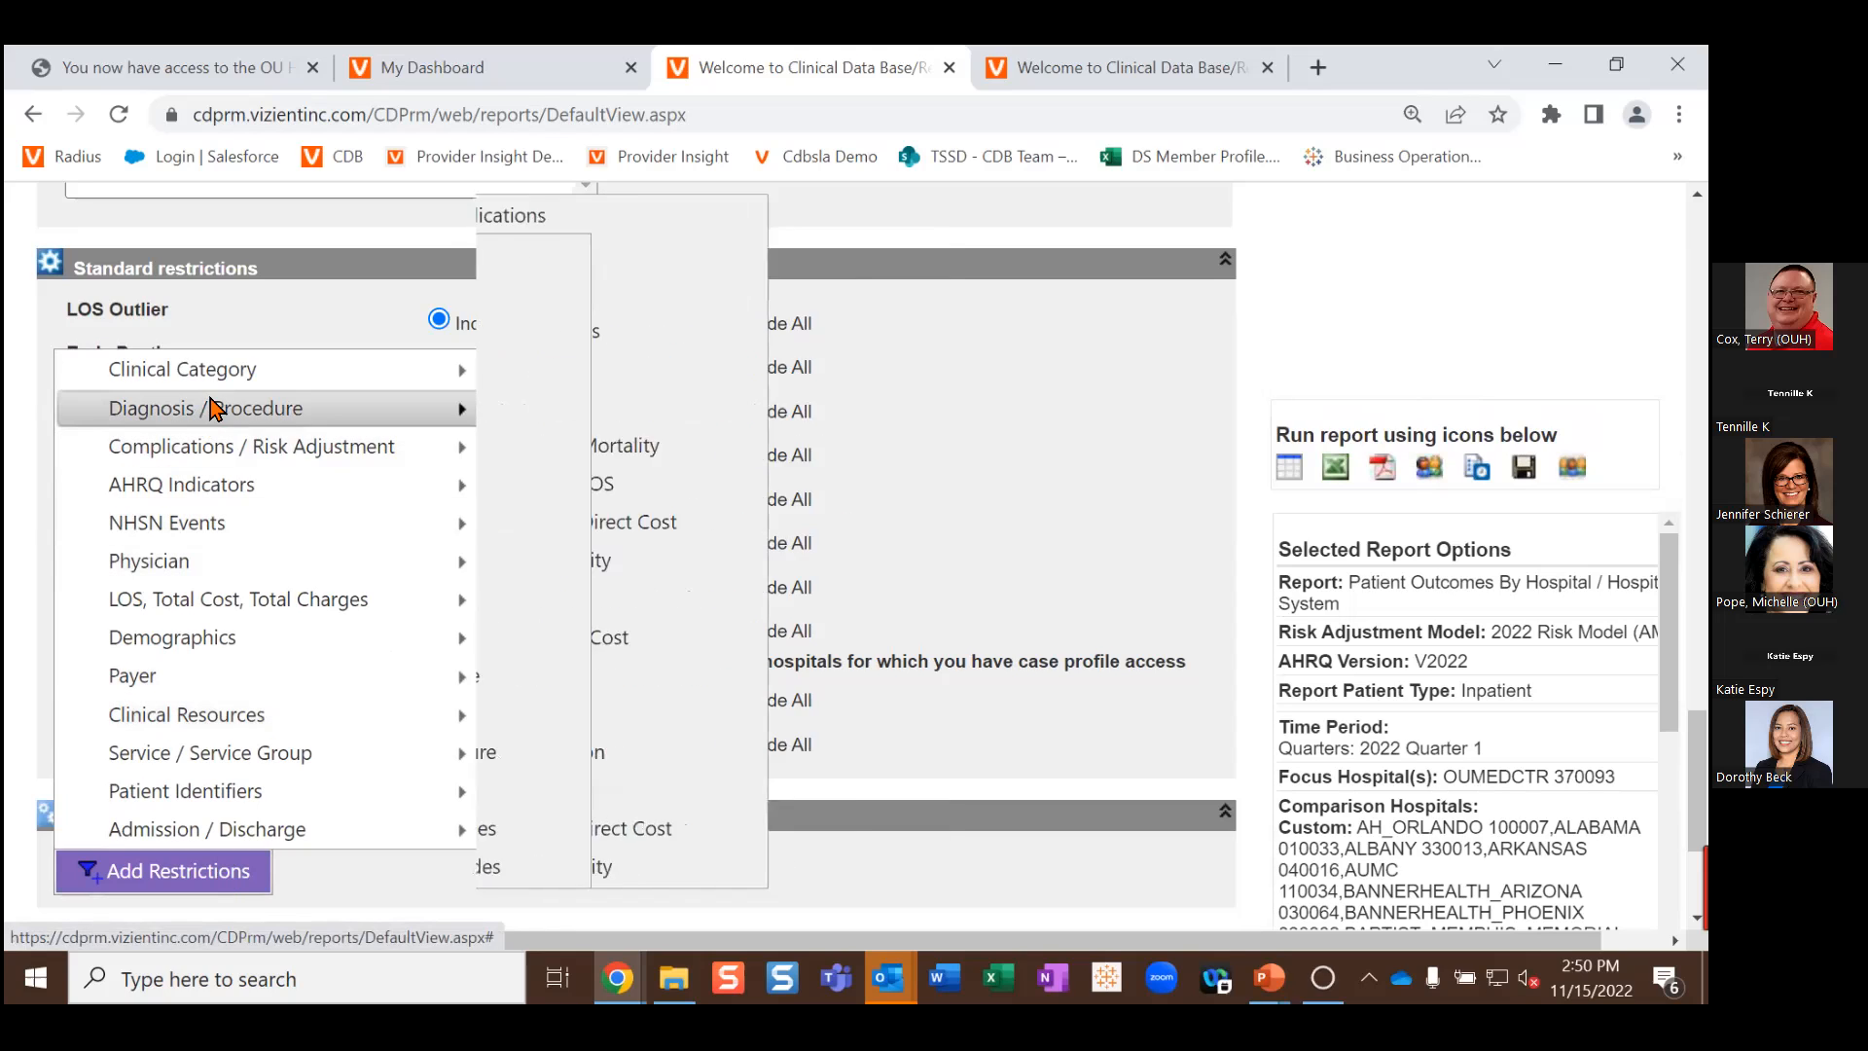
{"action": "mouse_move", "coordinate": [209, 370]}
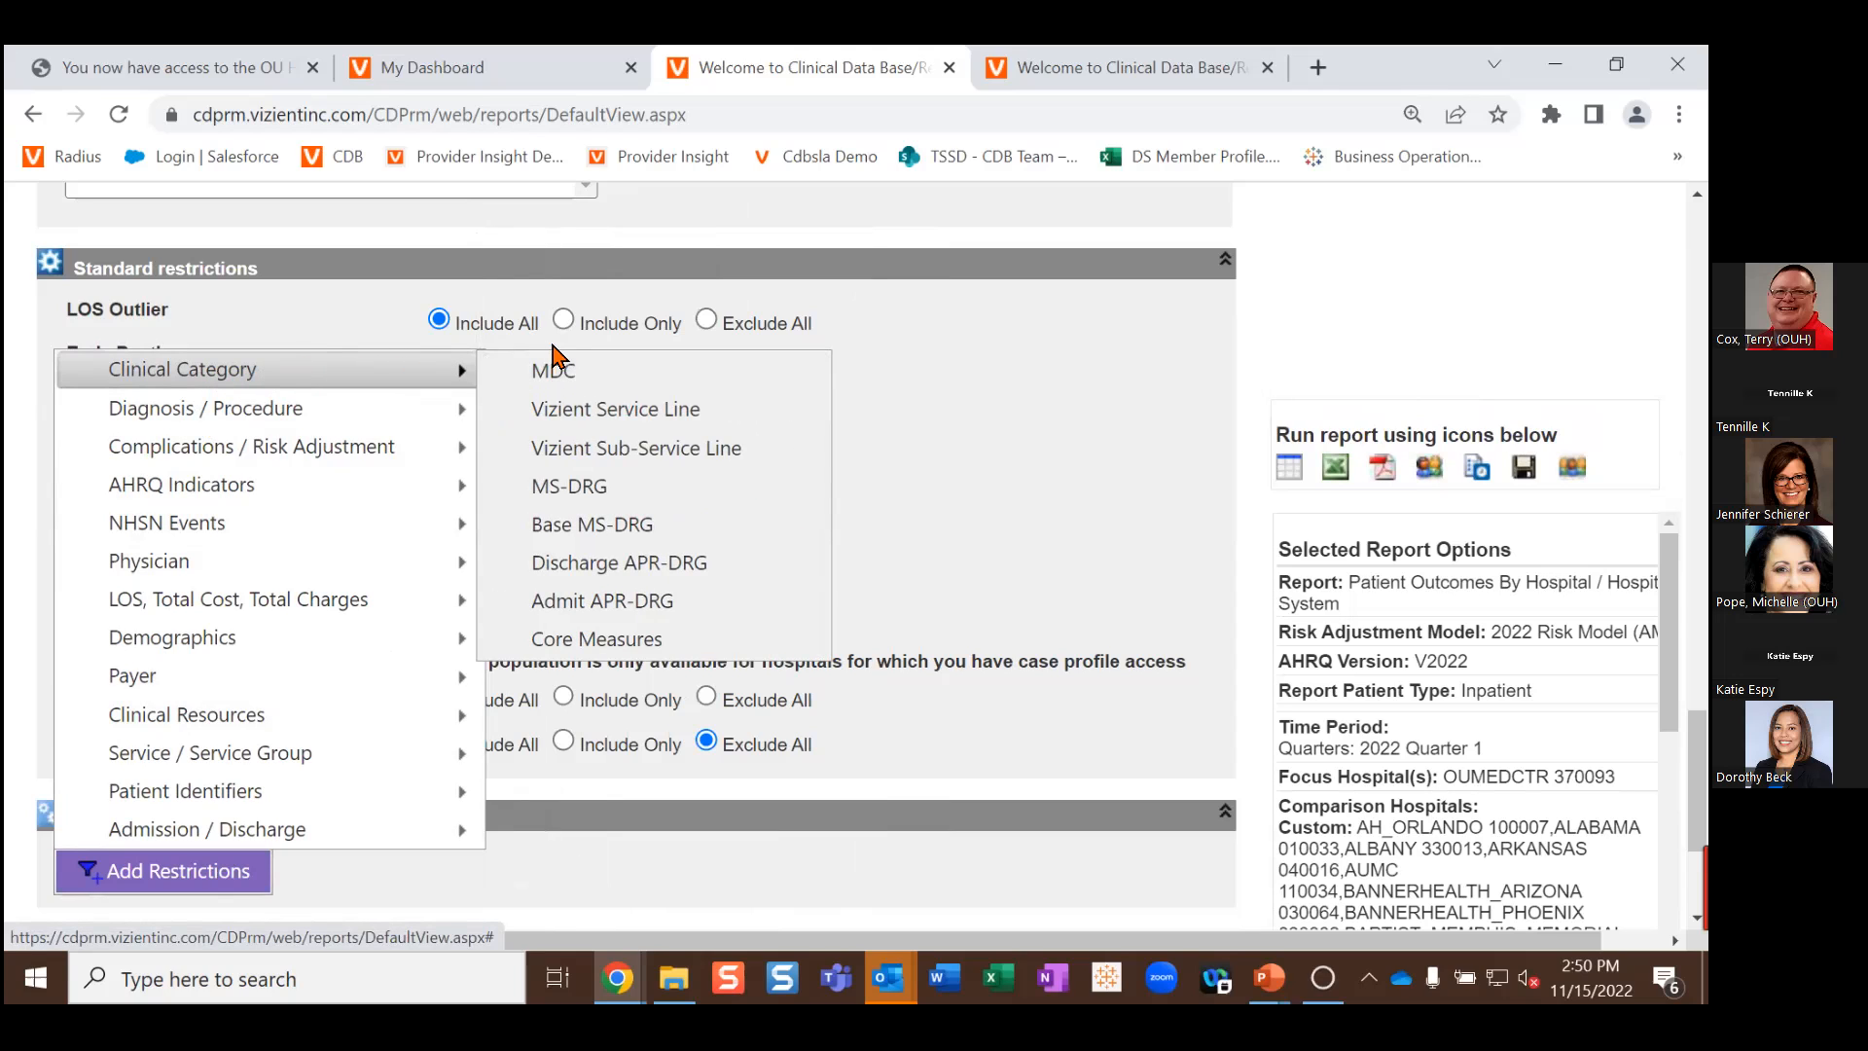
{"action": "left_click", "coordinate": [639, 457]}
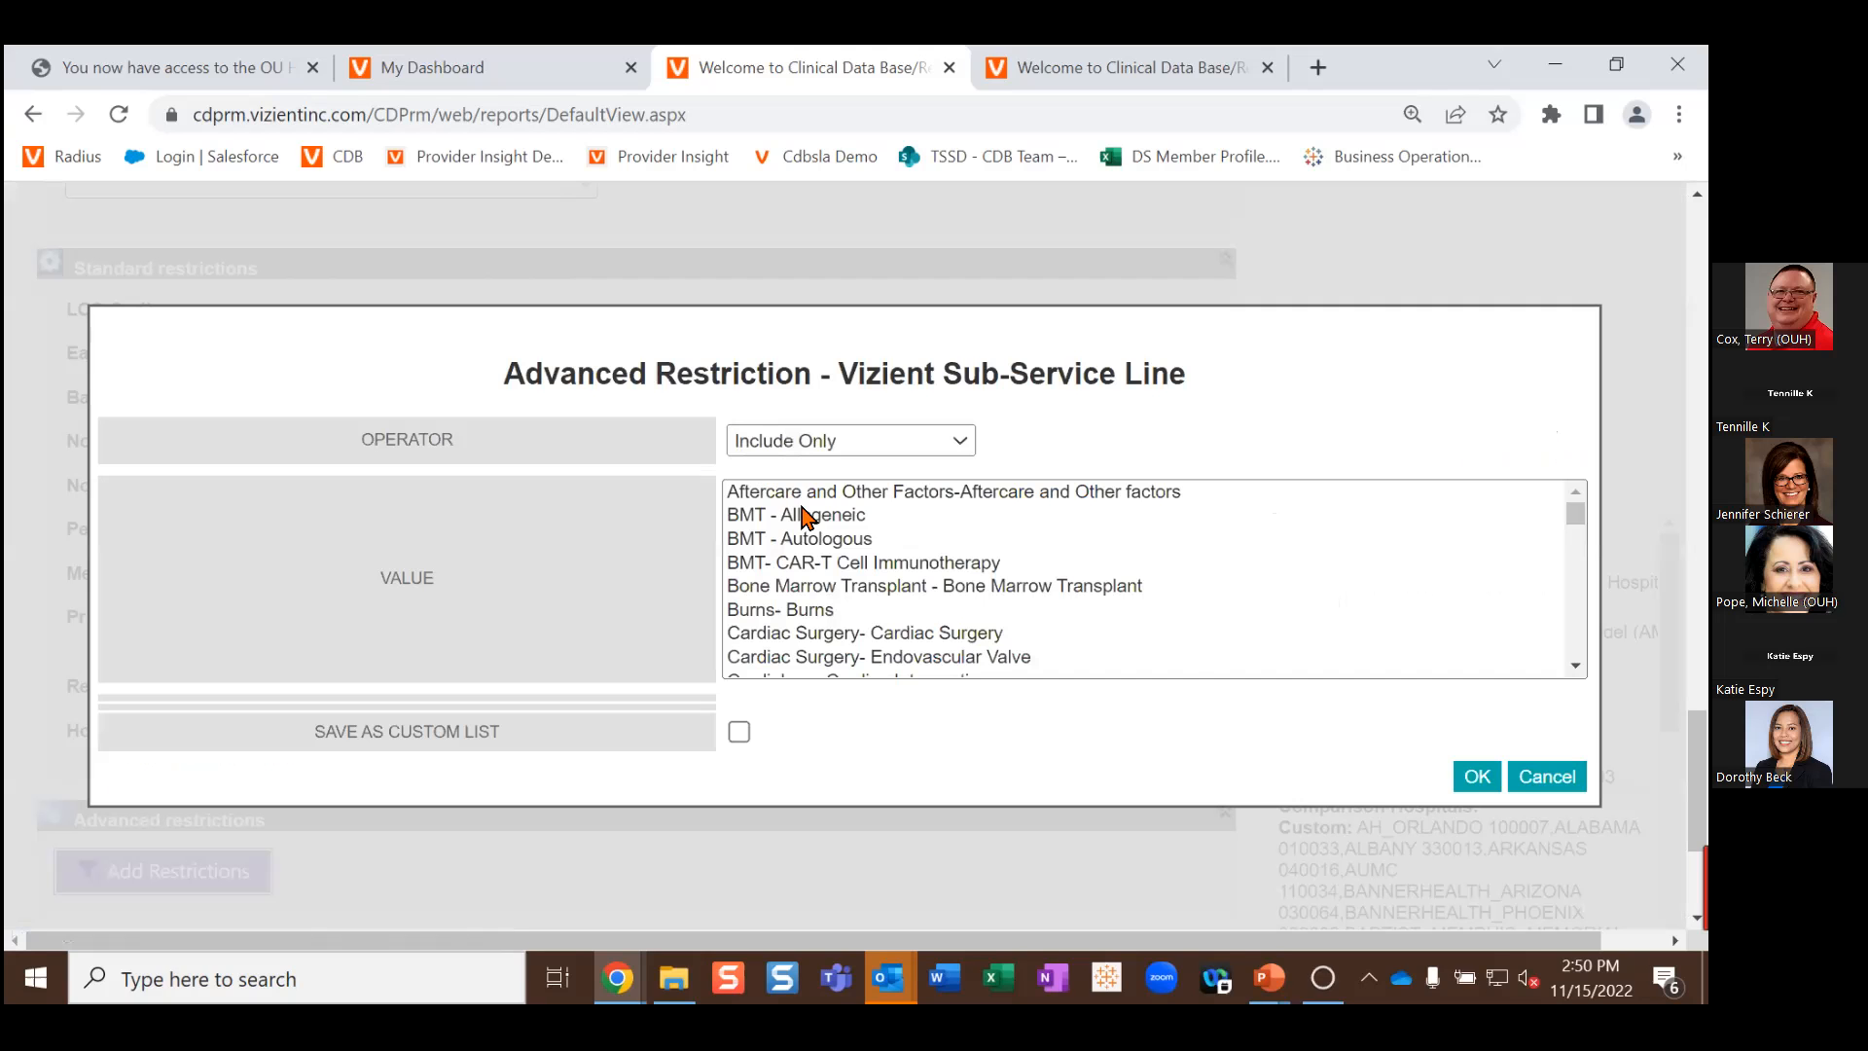
{"action": "scroll", "coordinate": [804, 515], "scroll_direction": "down", "scroll_amount": 2}
{"action": "scroll", "coordinate": [804, 517], "scroll_direction": "down", "scroll_amount": 10}
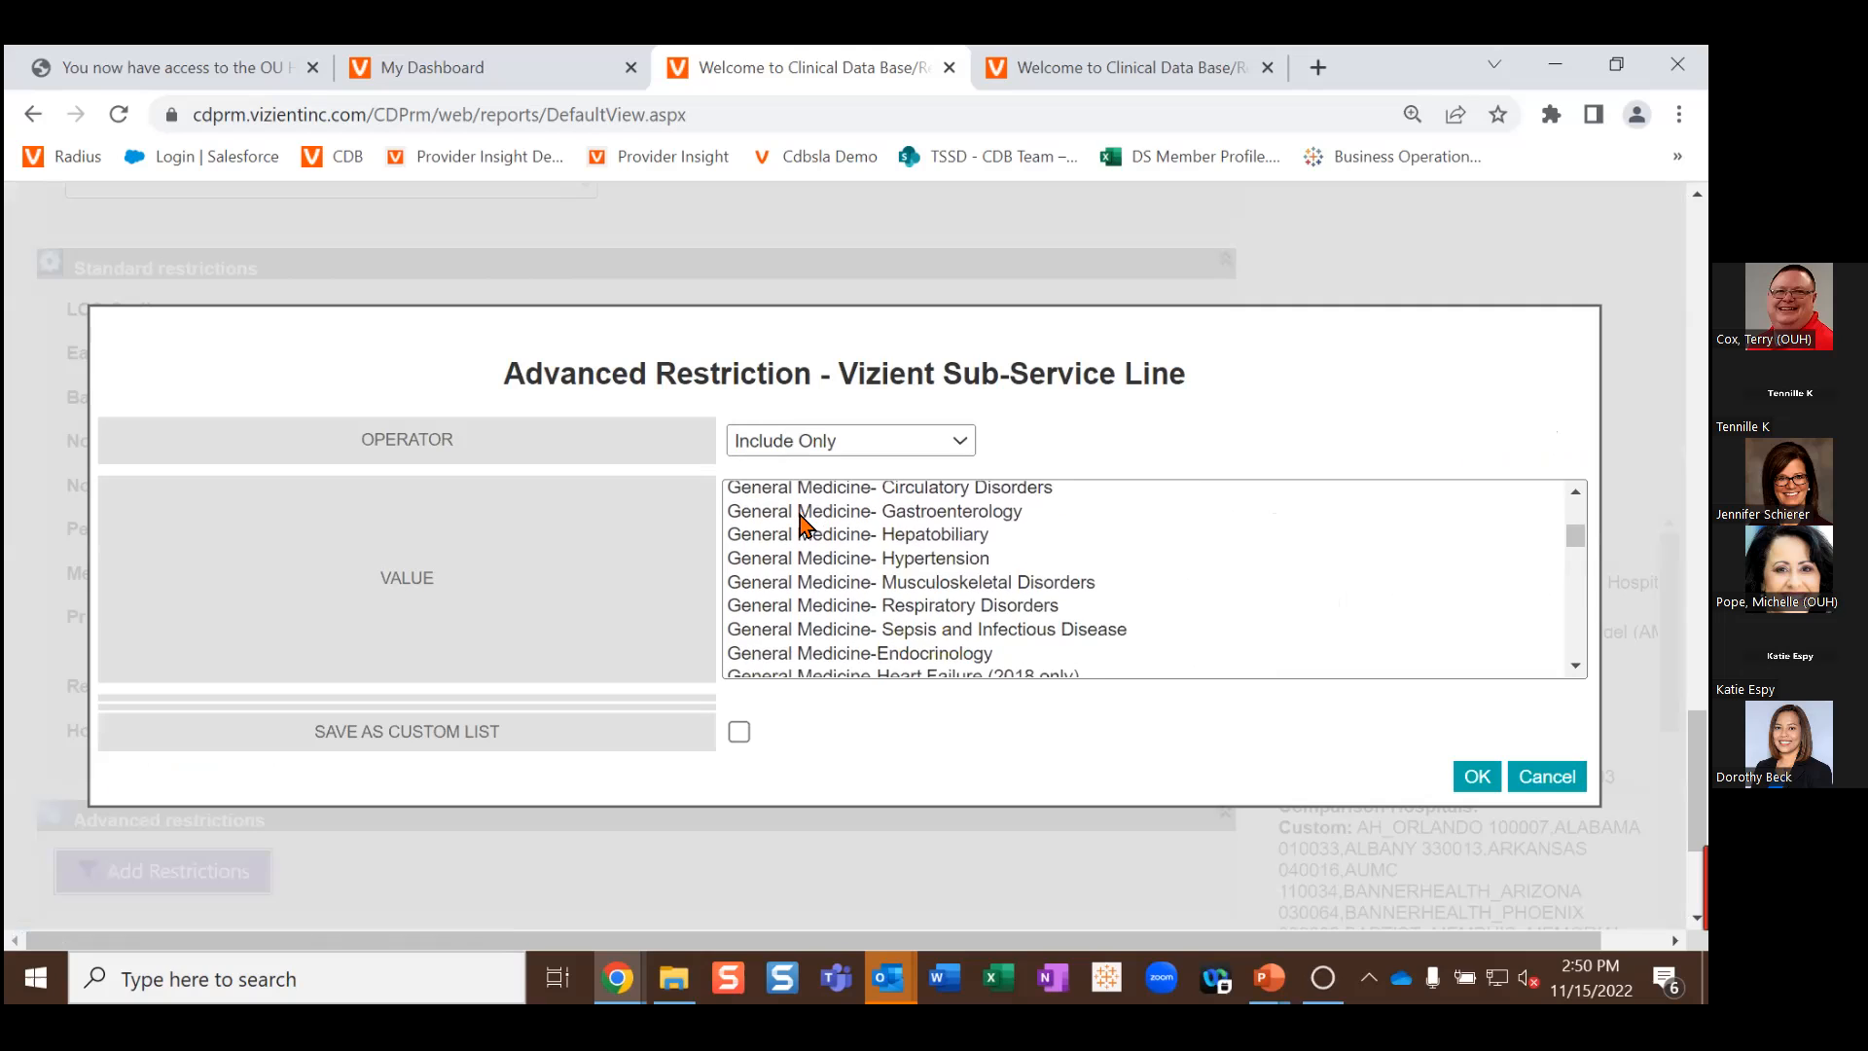
{"action": "scroll", "coordinate": [799, 519], "scroll_direction": "up", "scroll_amount": 2}
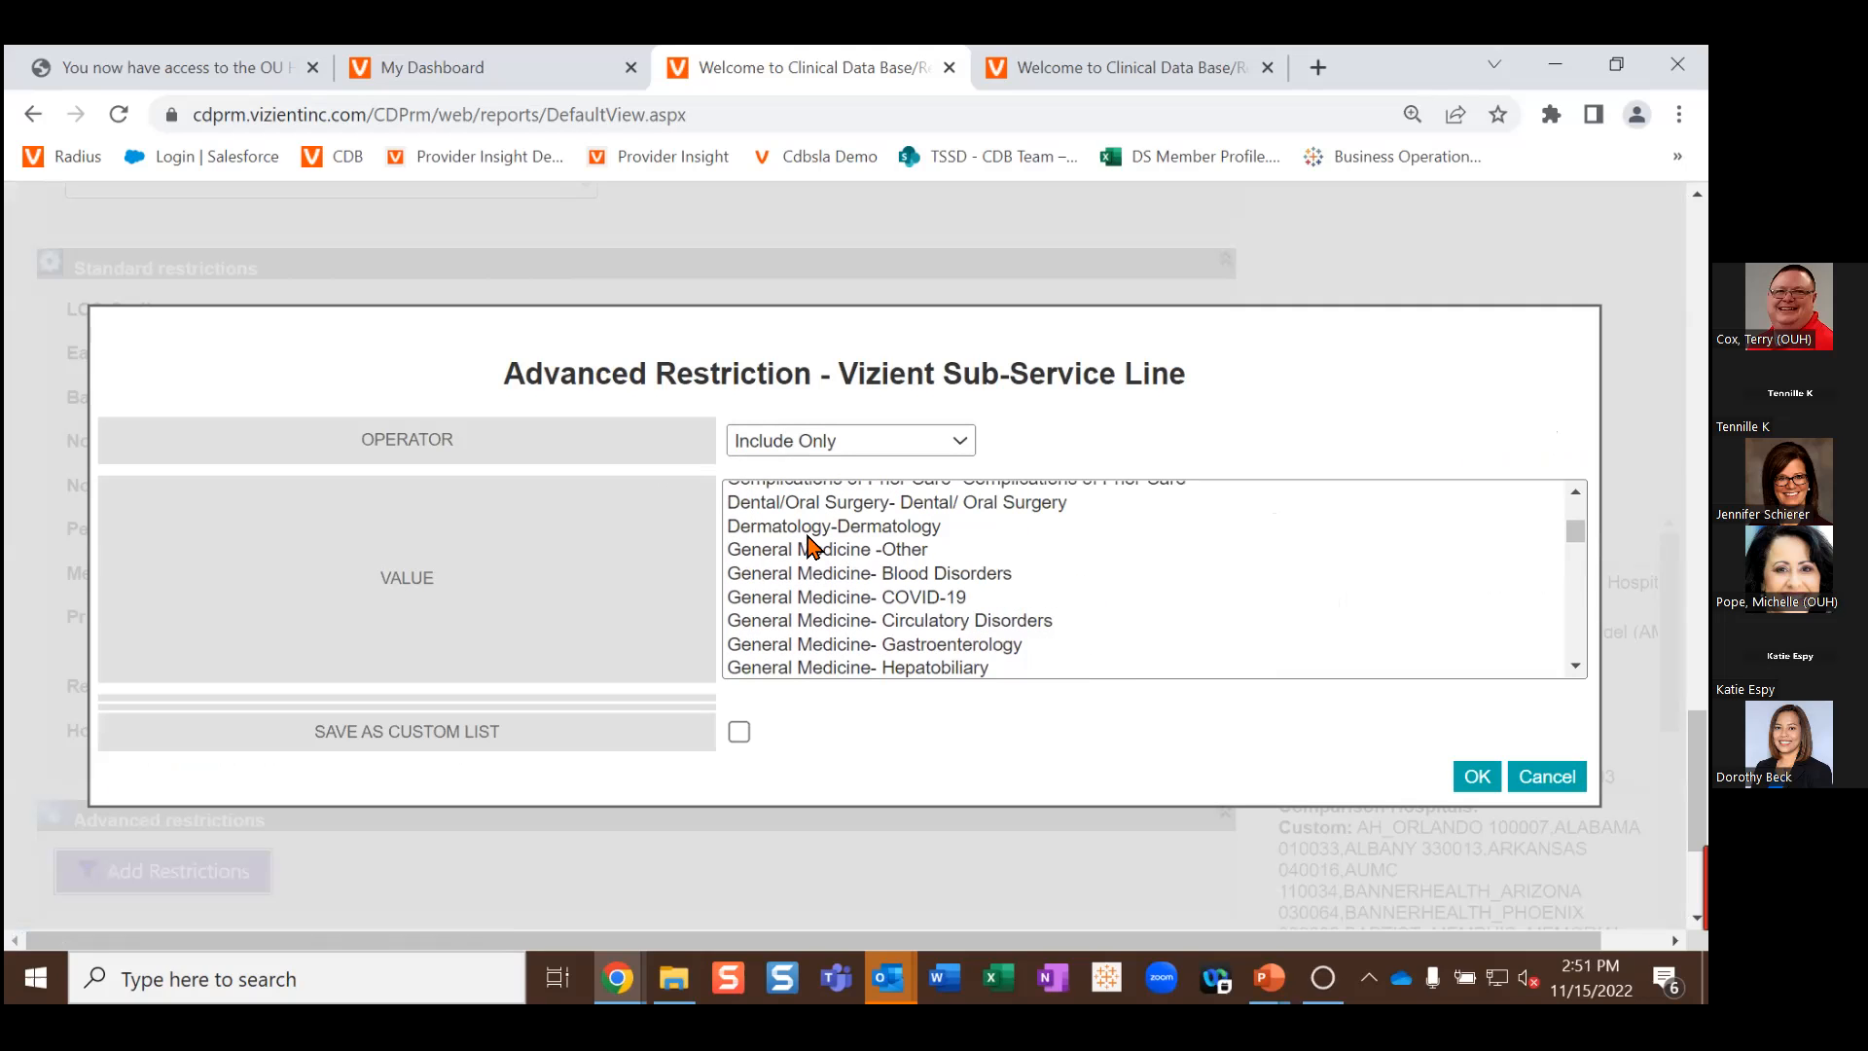
{"action": "left_click", "coordinate": [956, 648]}
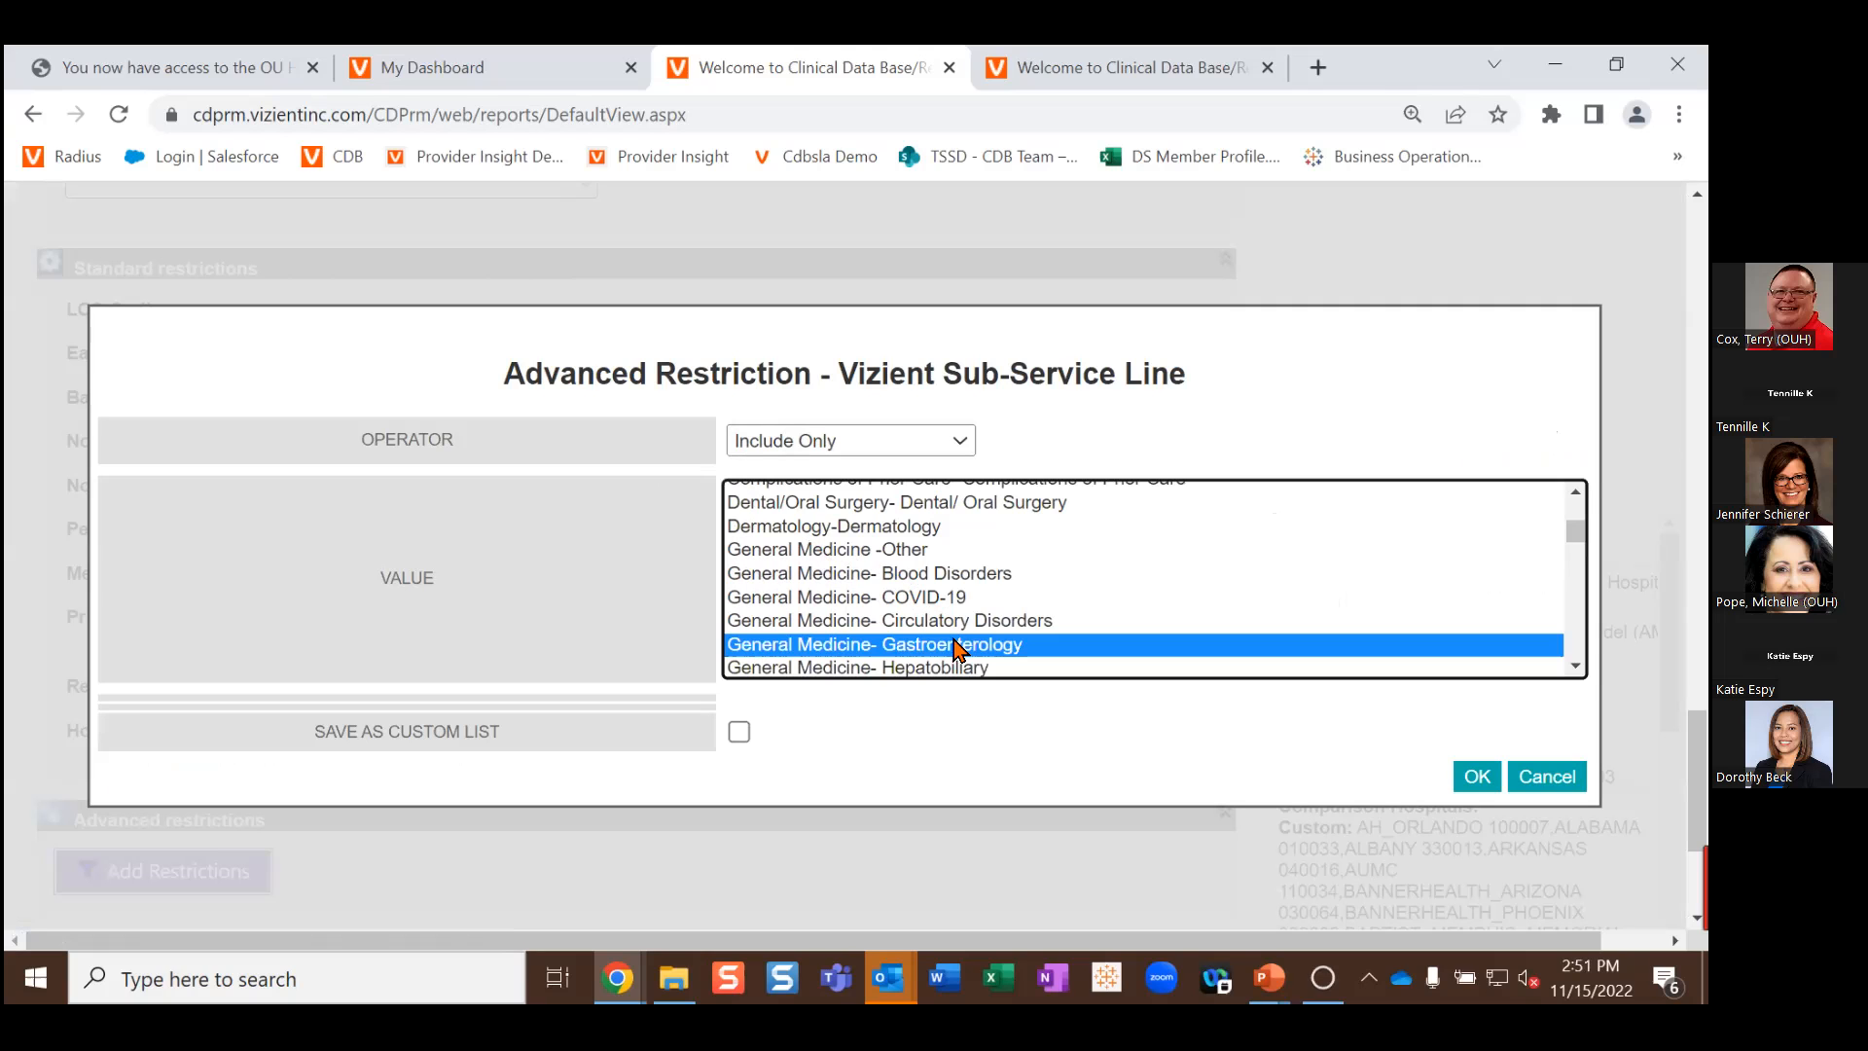
{"action": "left_click", "coordinate": [1473, 779]}
{"action": "scroll", "coordinate": [864, 570], "scroll_direction": "down", "scroll_amount": 3}
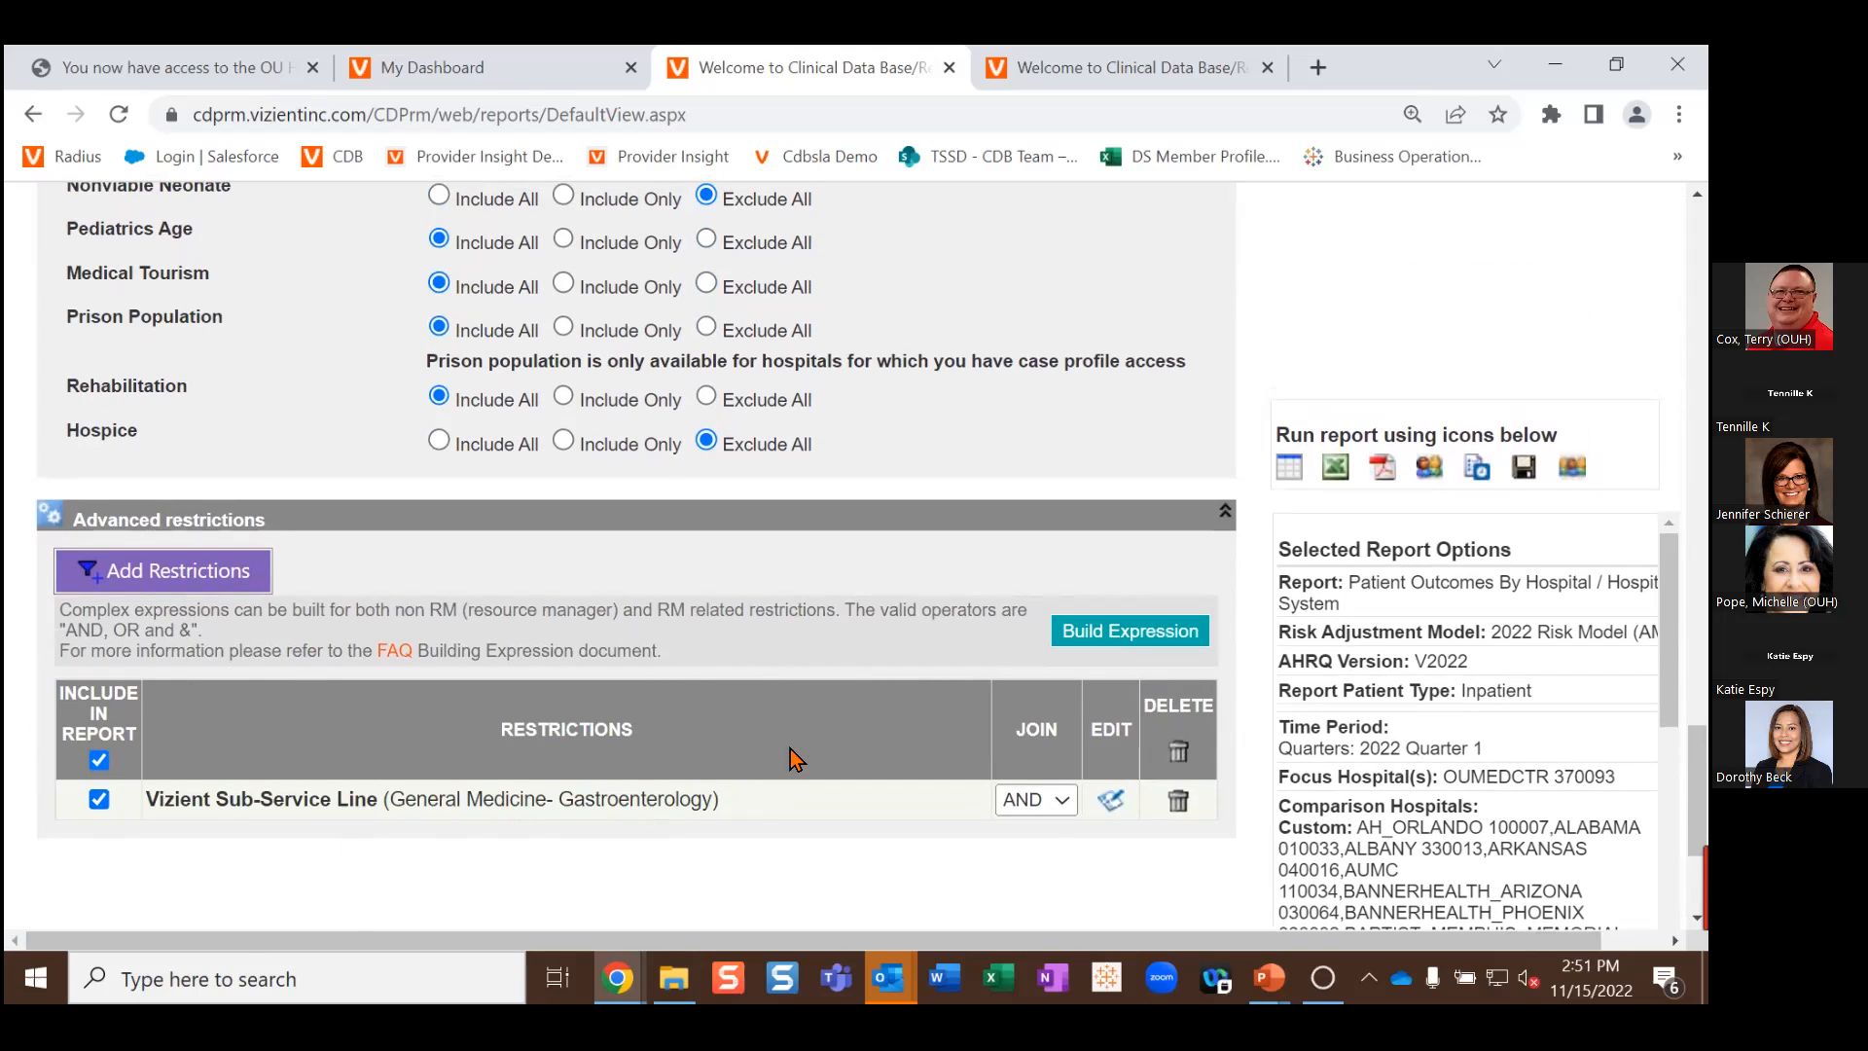
{"action": "left_click", "coordinate": [1285, 469]}
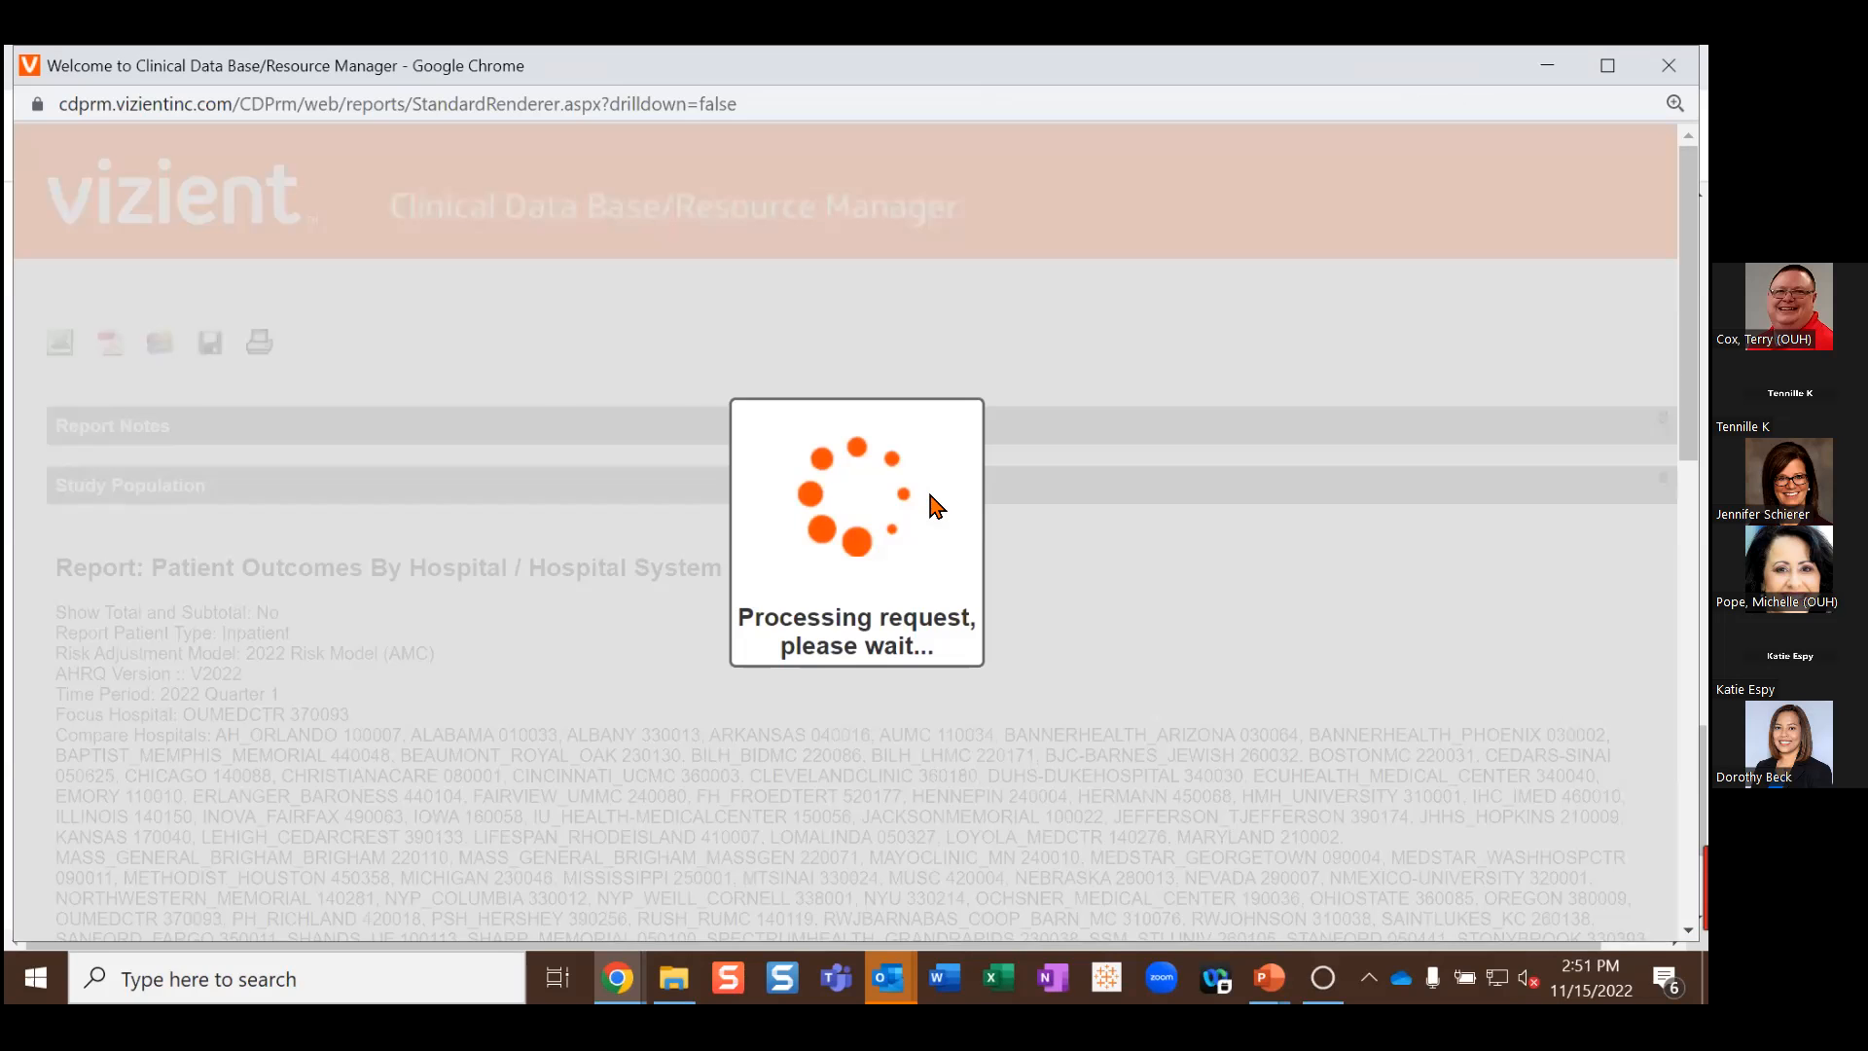
Step: Zoom in to the results: Focus 198 cases, Mortality Index 1.80; Comparison 38,111 cases, 0.90
{"action": "scroll", "coordinate": [904, 448], "scroll_direction": "down", "scroll_amount": 1}
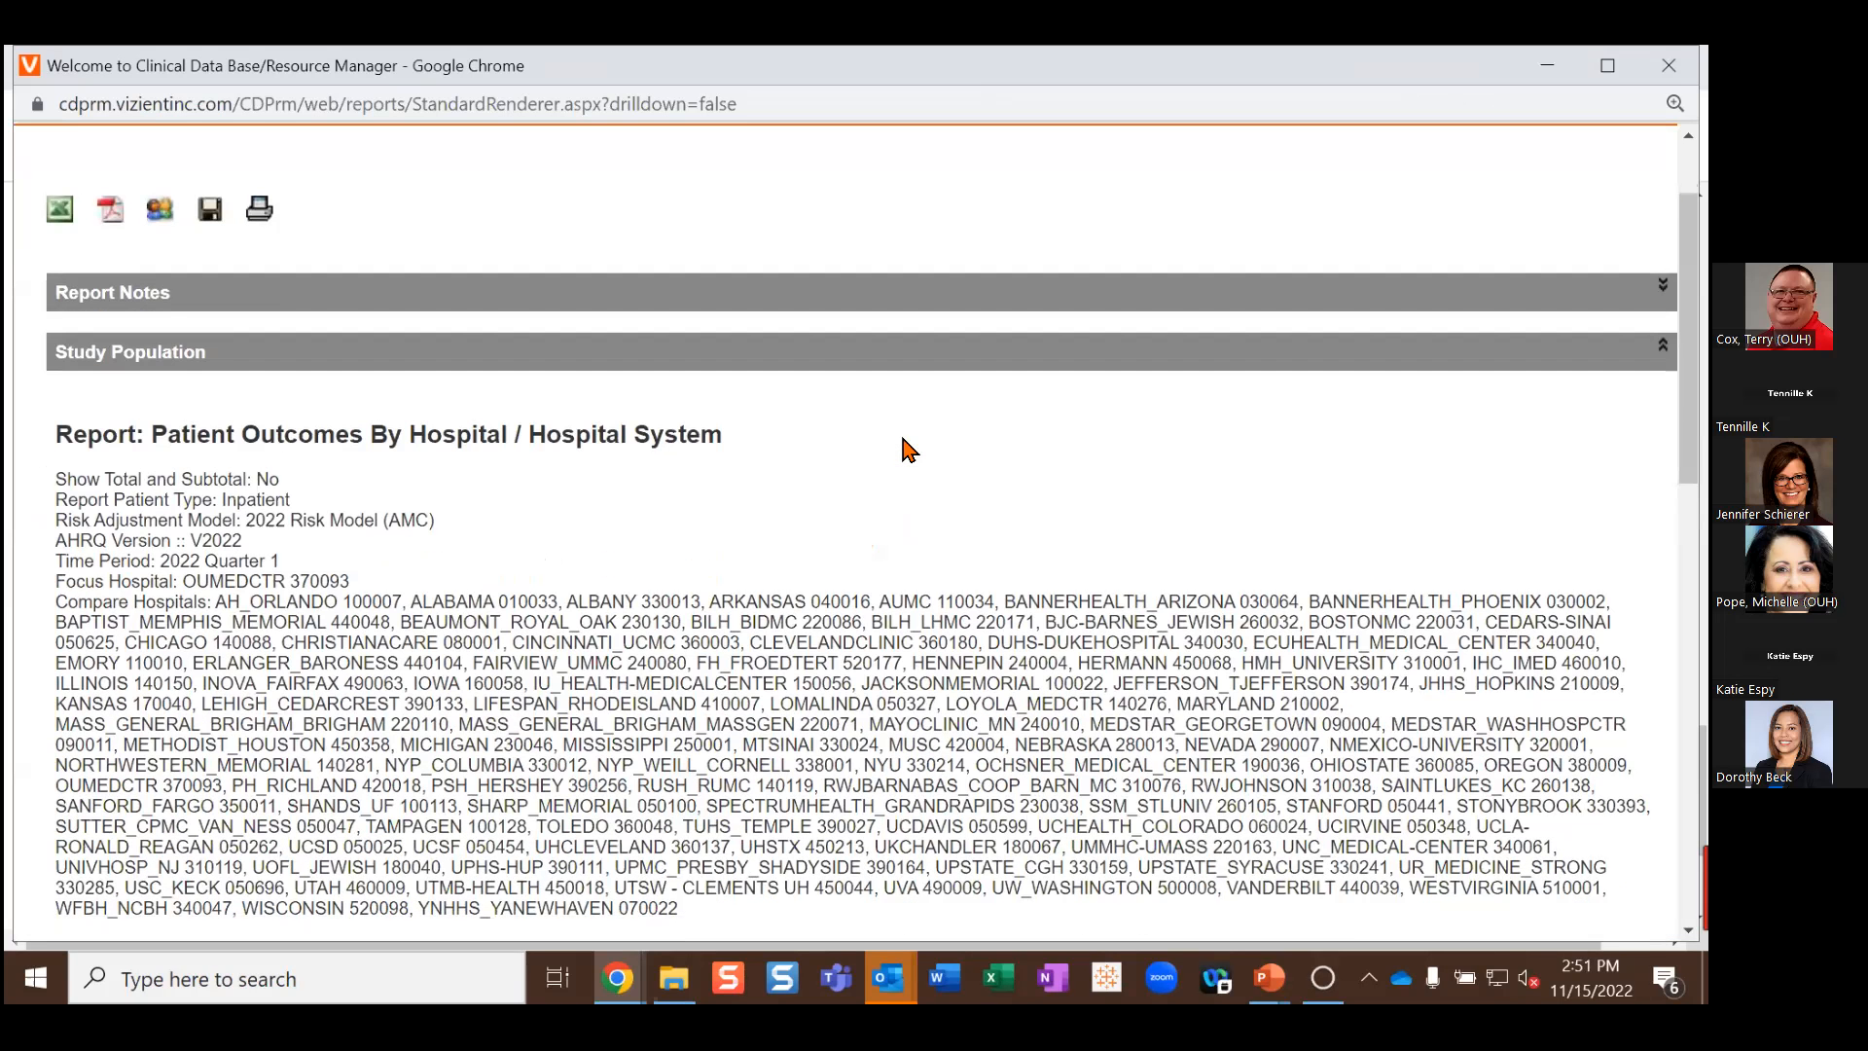
{"action": "scroll", "coordinate": [907, 457], "scroll_direction": "down", "scroll_amount": 7}
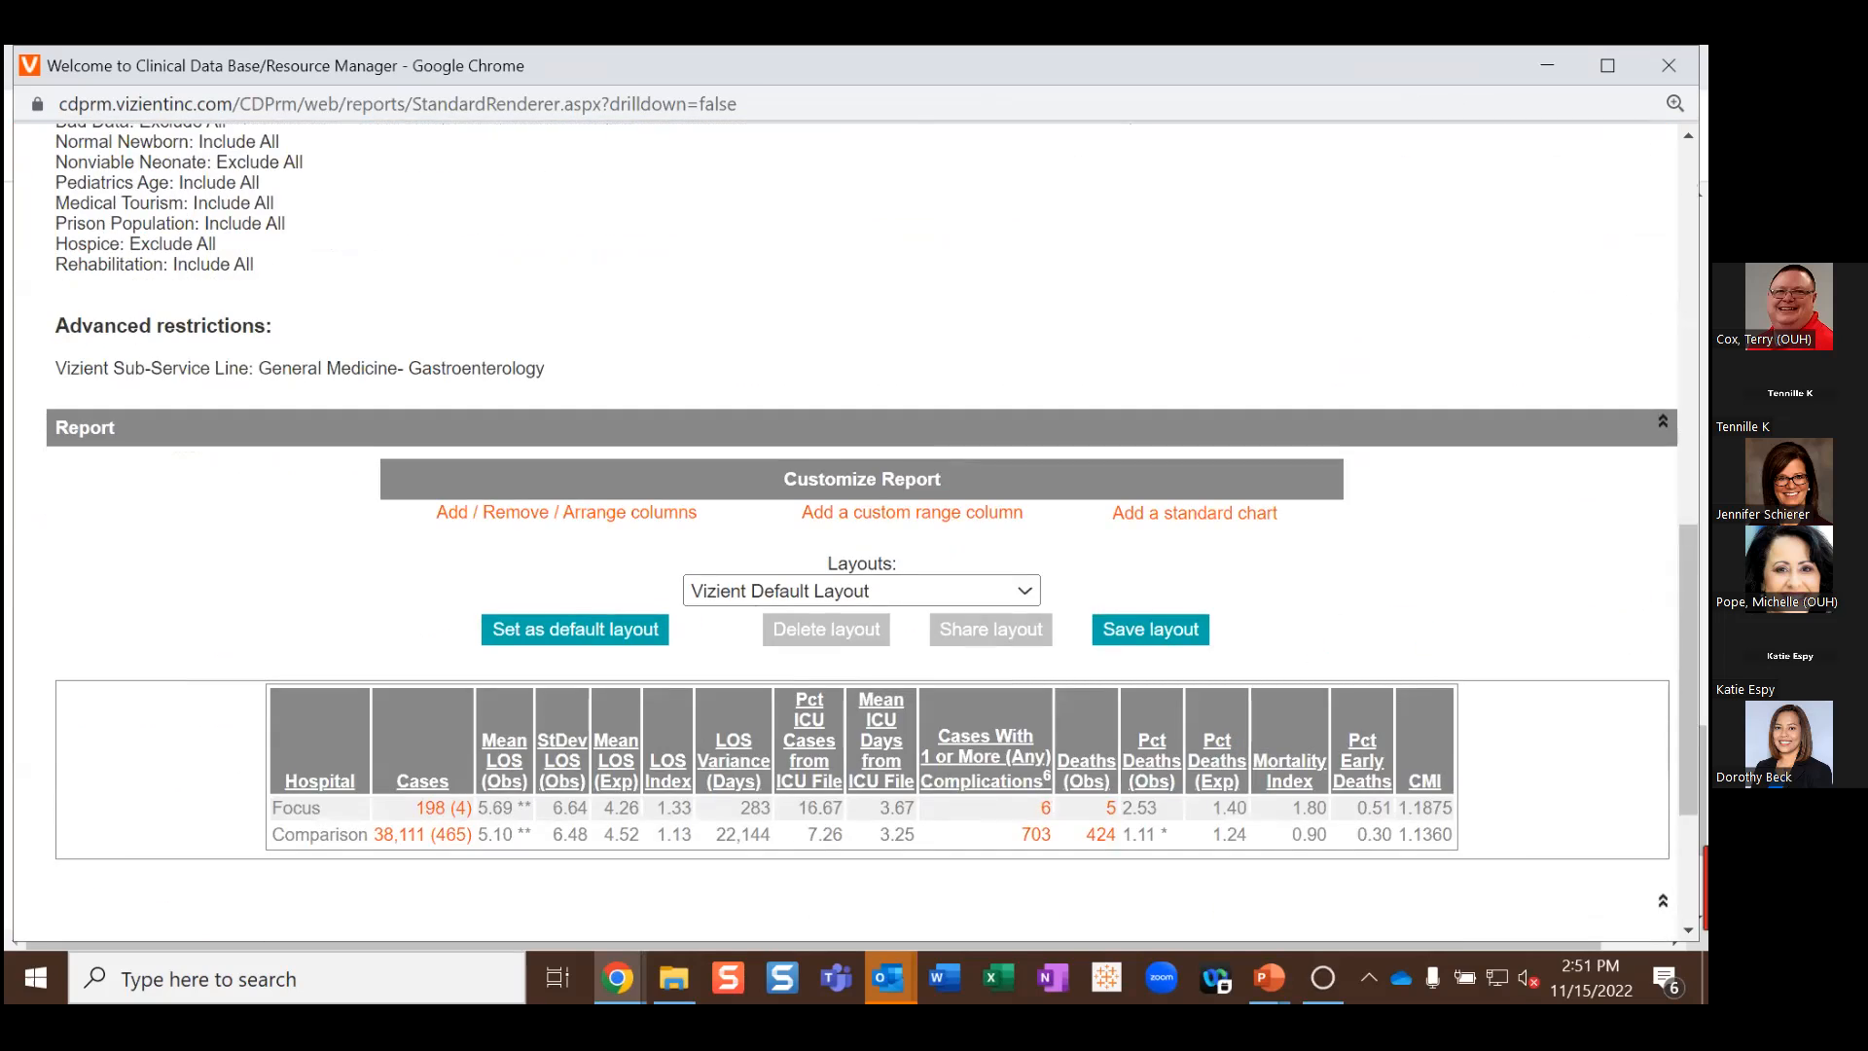
{"action": "key", "text": "ctrl+plus"}
{"action": "key", "text": "ctrl+plus"}
{"action": "scroll", "coordinate": [725, 423], "scroll_direction": "down", "scroll_amount": 5}
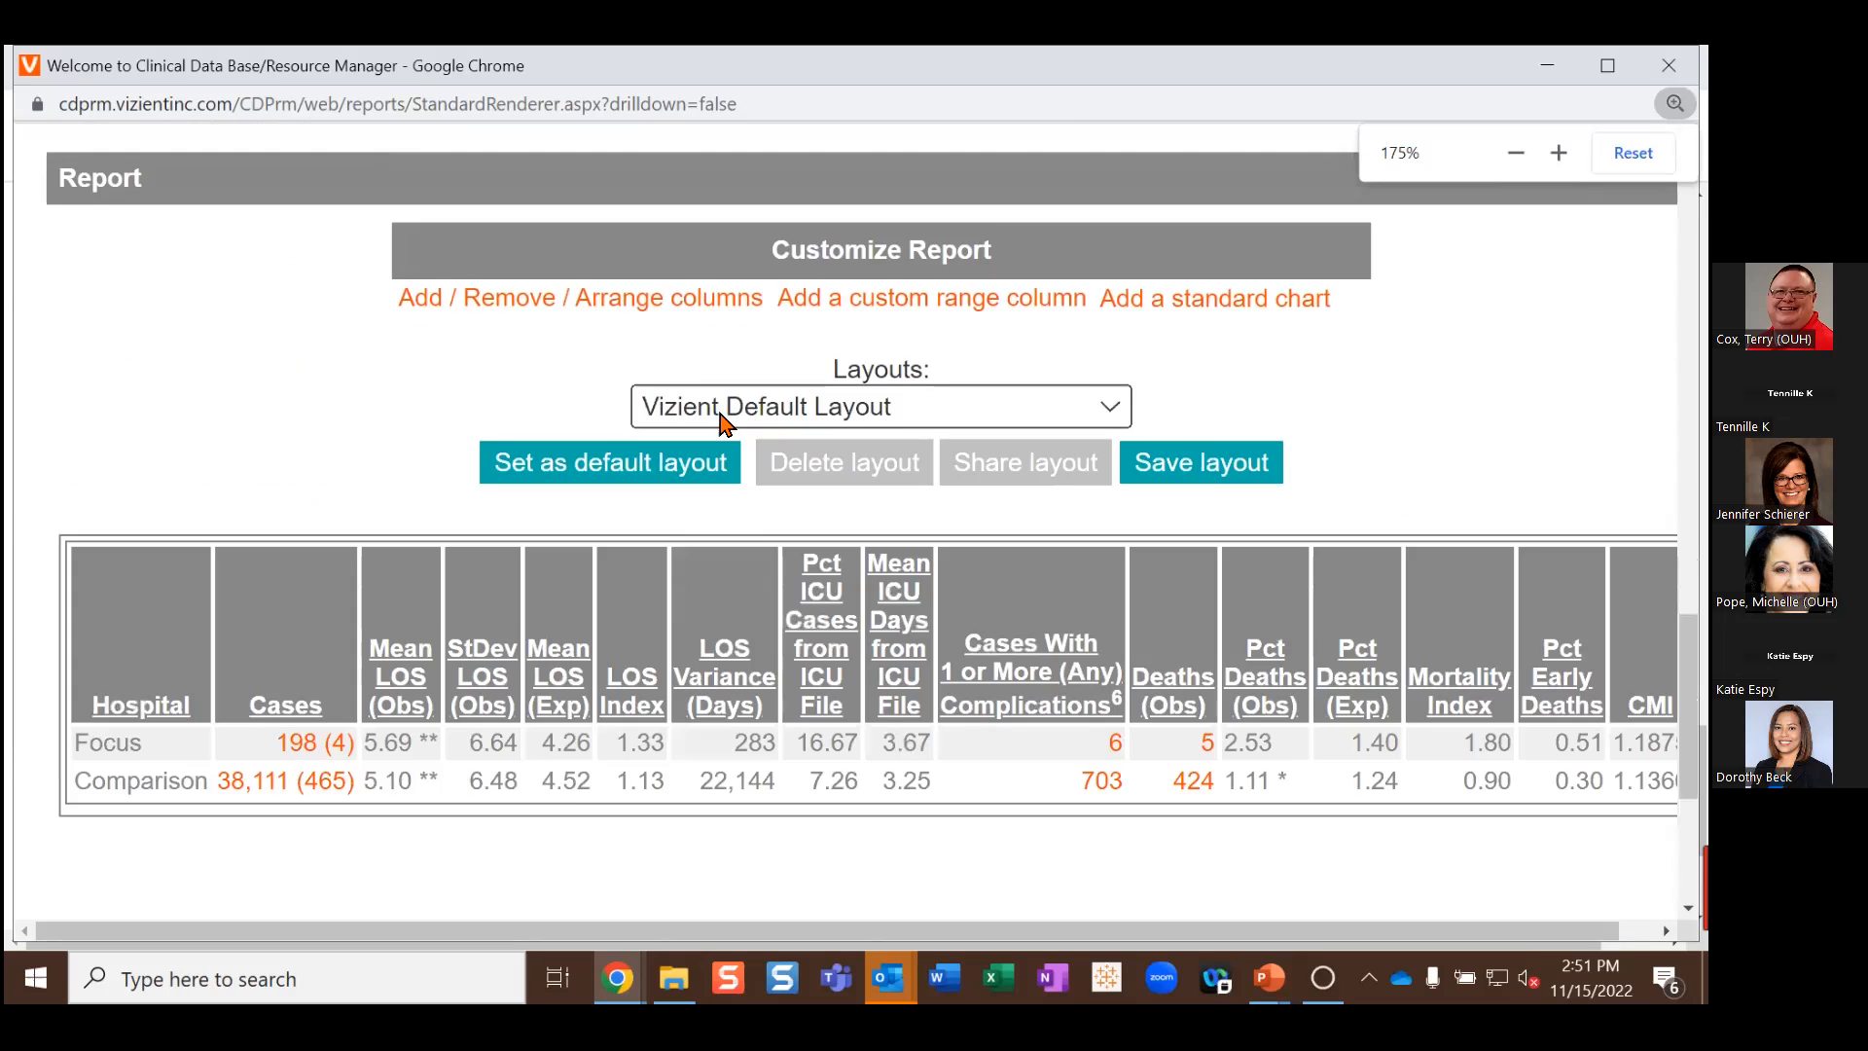
{"action": "scroll", "coordinate": [117, 822], "scroll_direction": "down", "scroll_amount": 3}
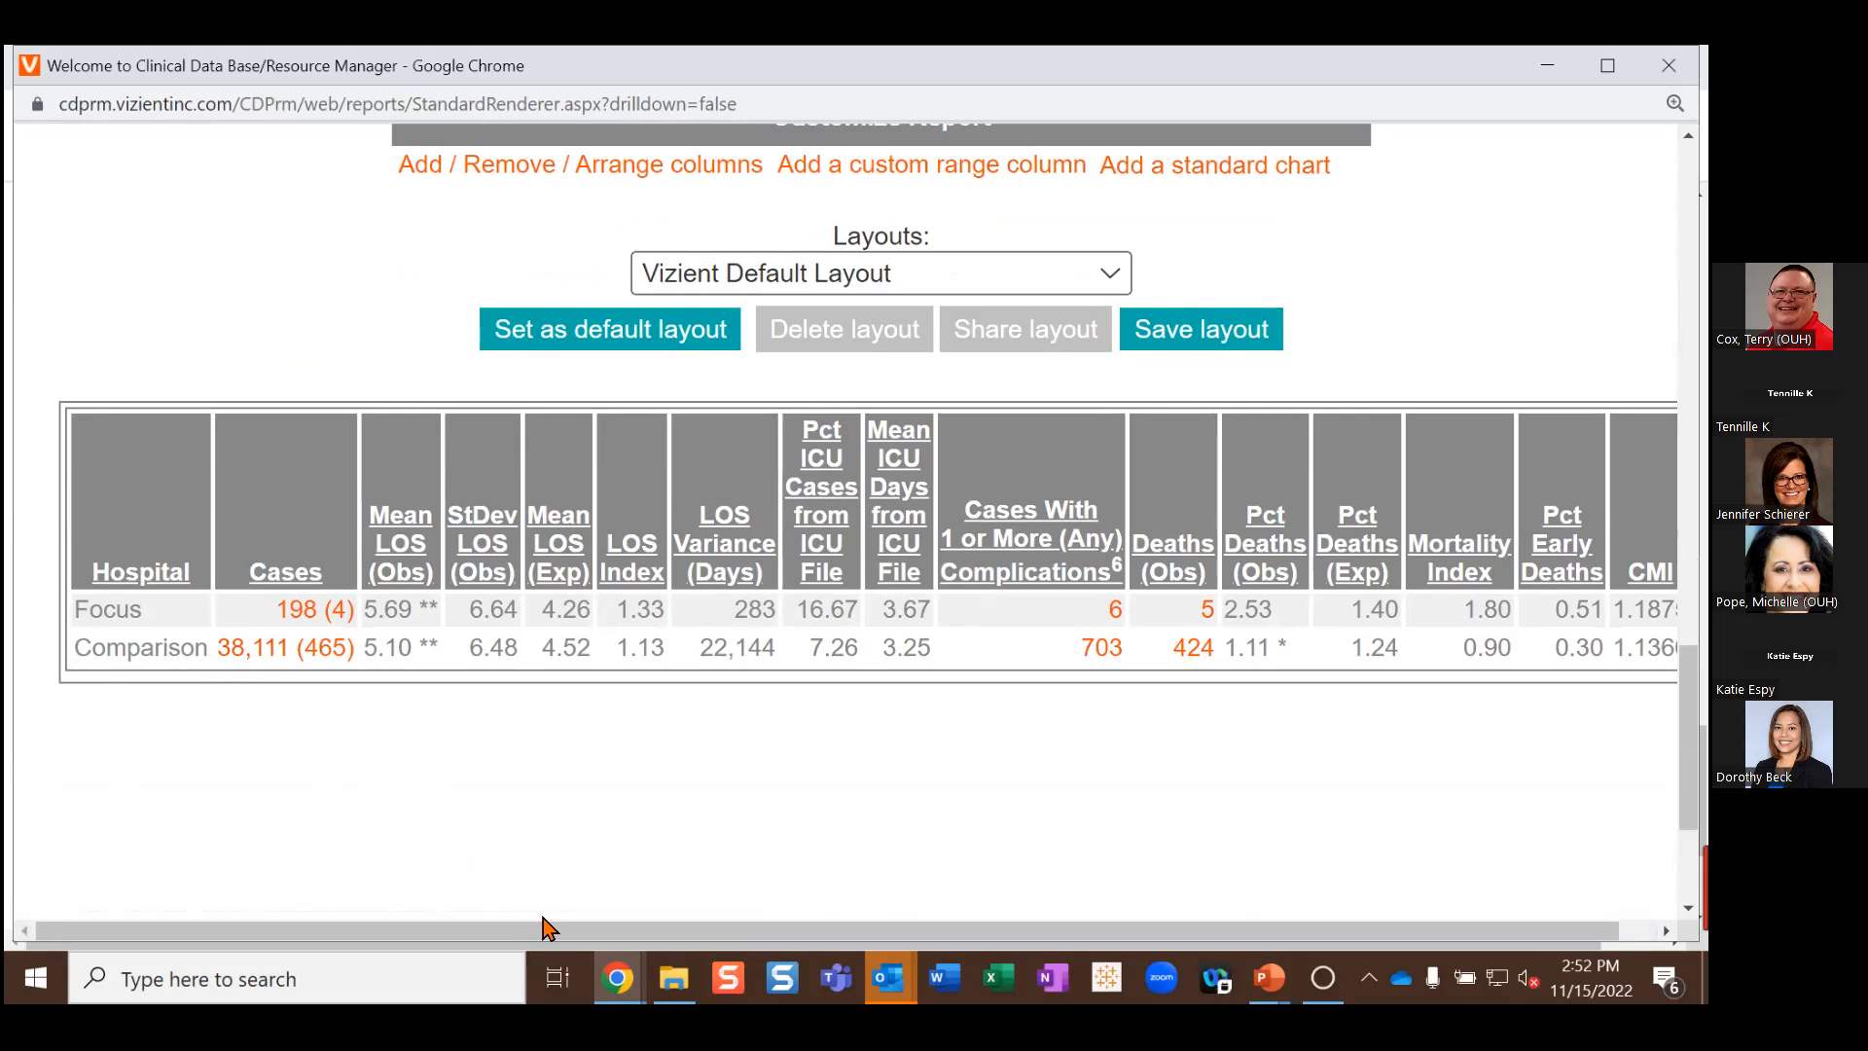
Step: Scroll the results table right to the CMI column, then close the results window
{"action": "left_click_drag", "start_coordinate": [602, 929], "coordinate": [678, 929]}
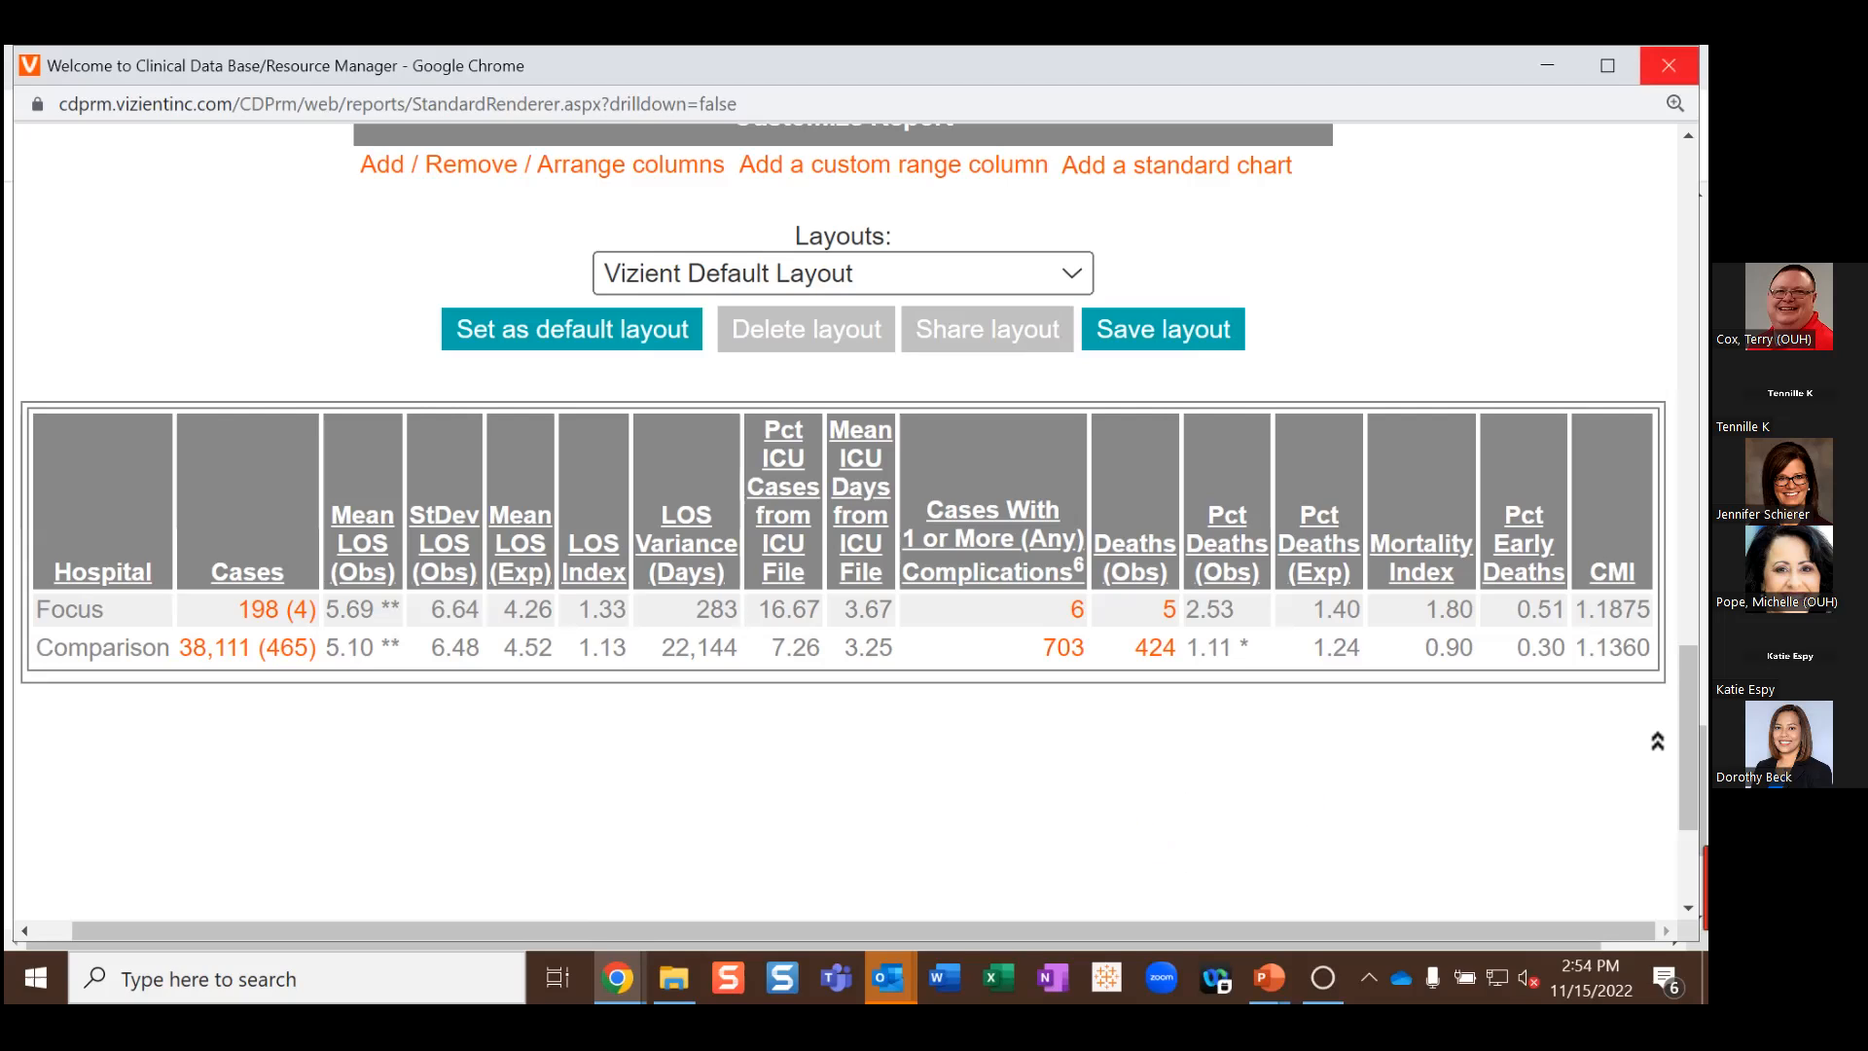
{"action": "left_click", "coordinate": [1668, 65]}
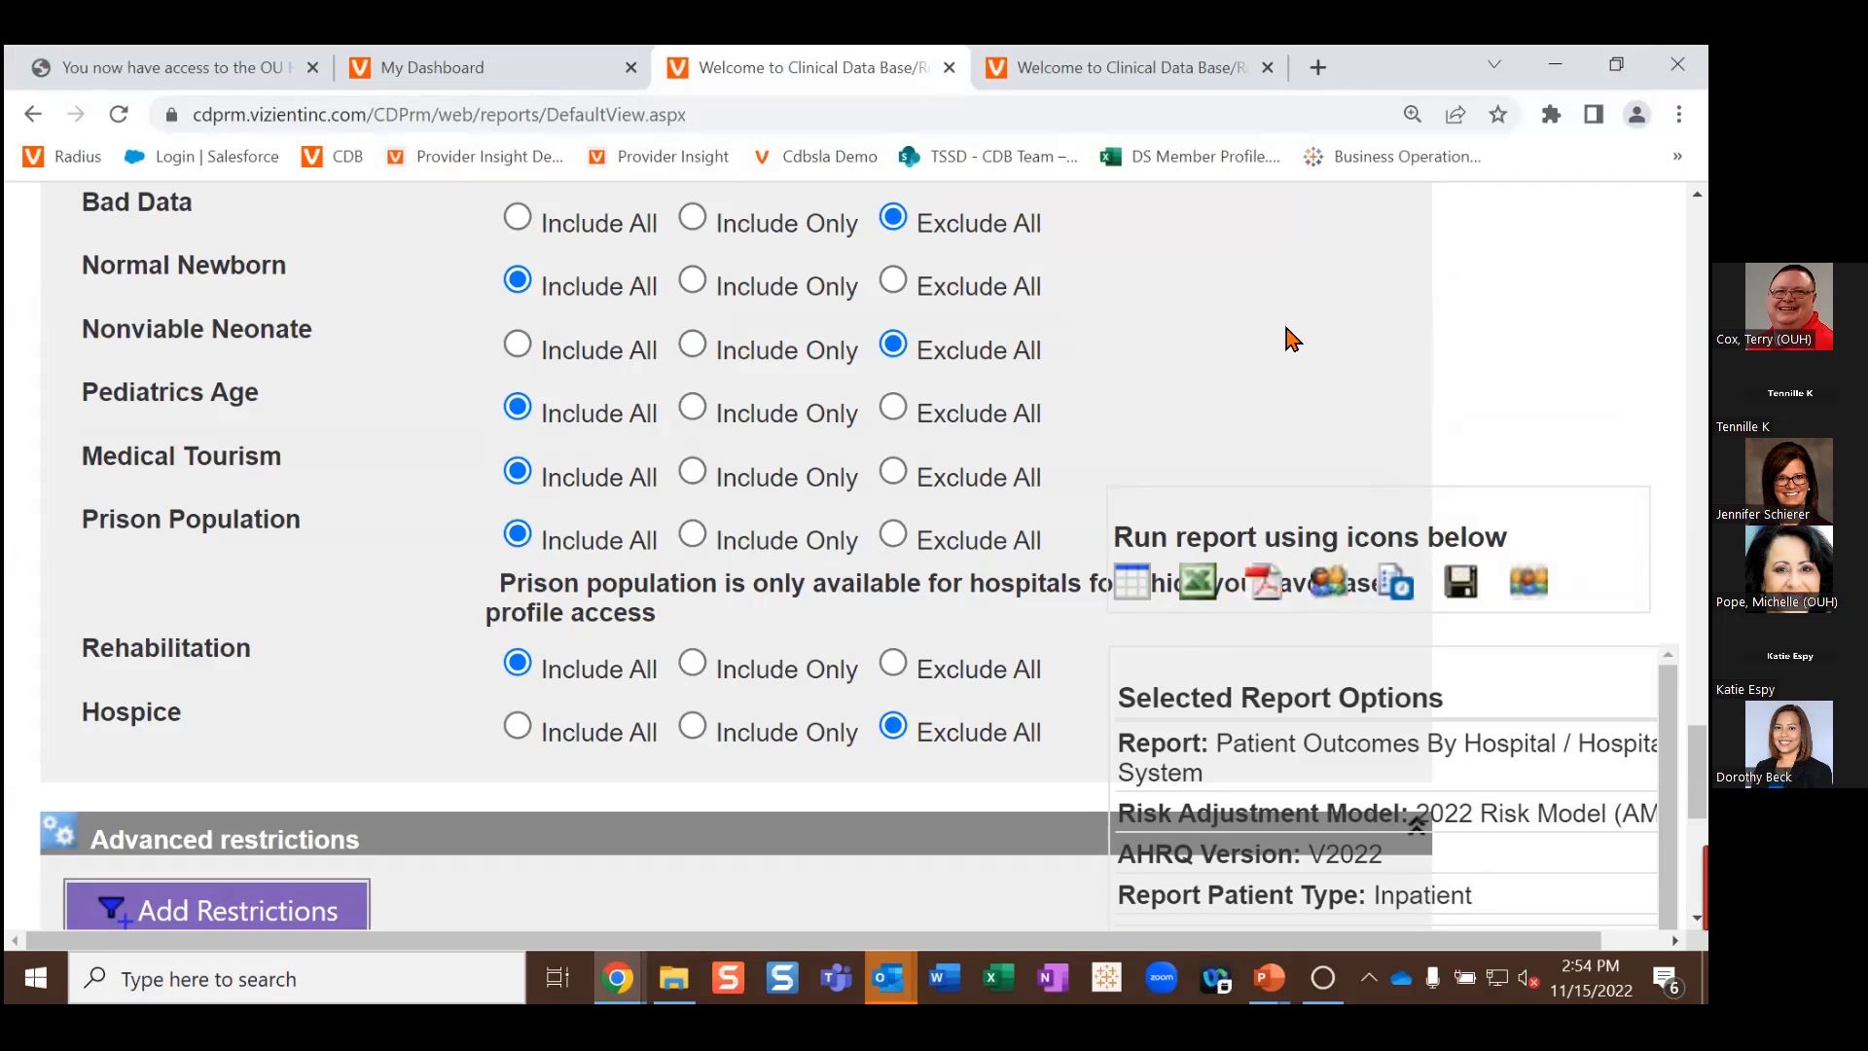
Step: Zoom the report options page back out and show the open PowerPoint window previews
{"action": "key", "text": "ctrl+minus"}
{"action": "key", "text": "ctrl+minus"}
{"action": "key", "text": "ctrl+minus"}
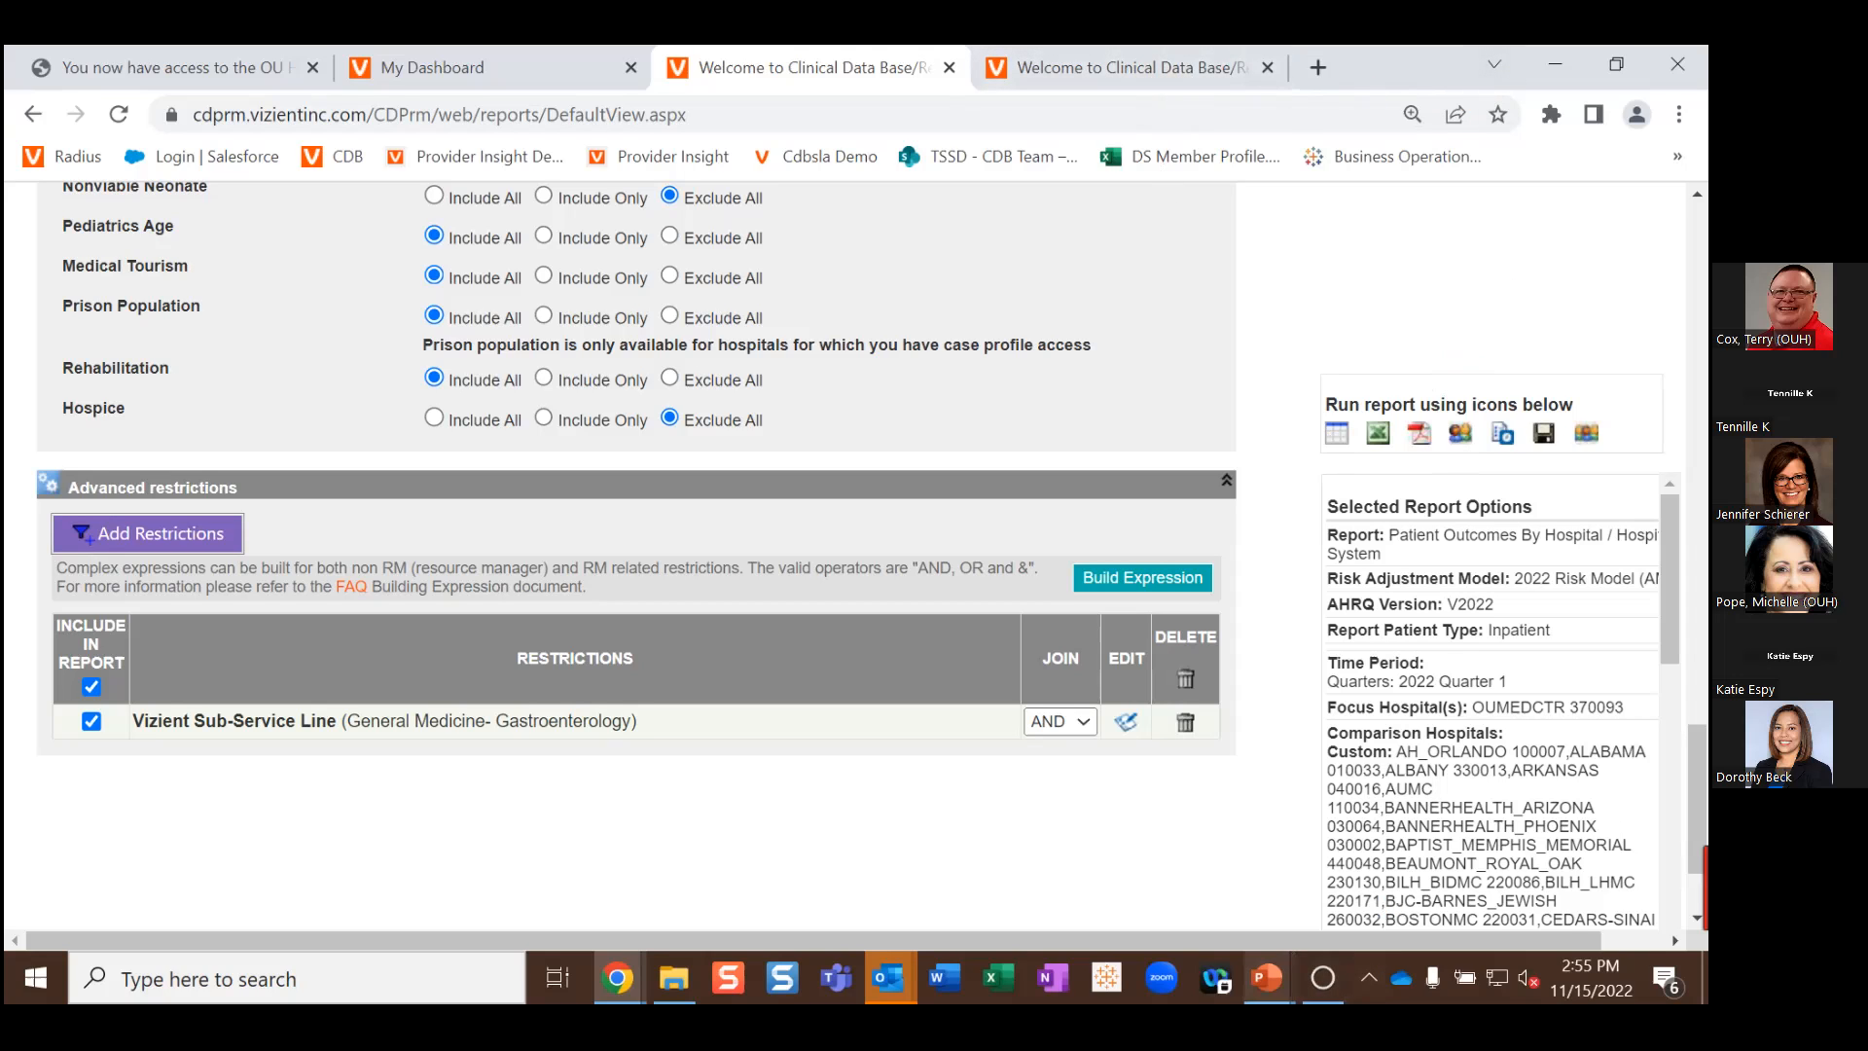
{"action": "left_click", "coordinate": [1268, 977]}
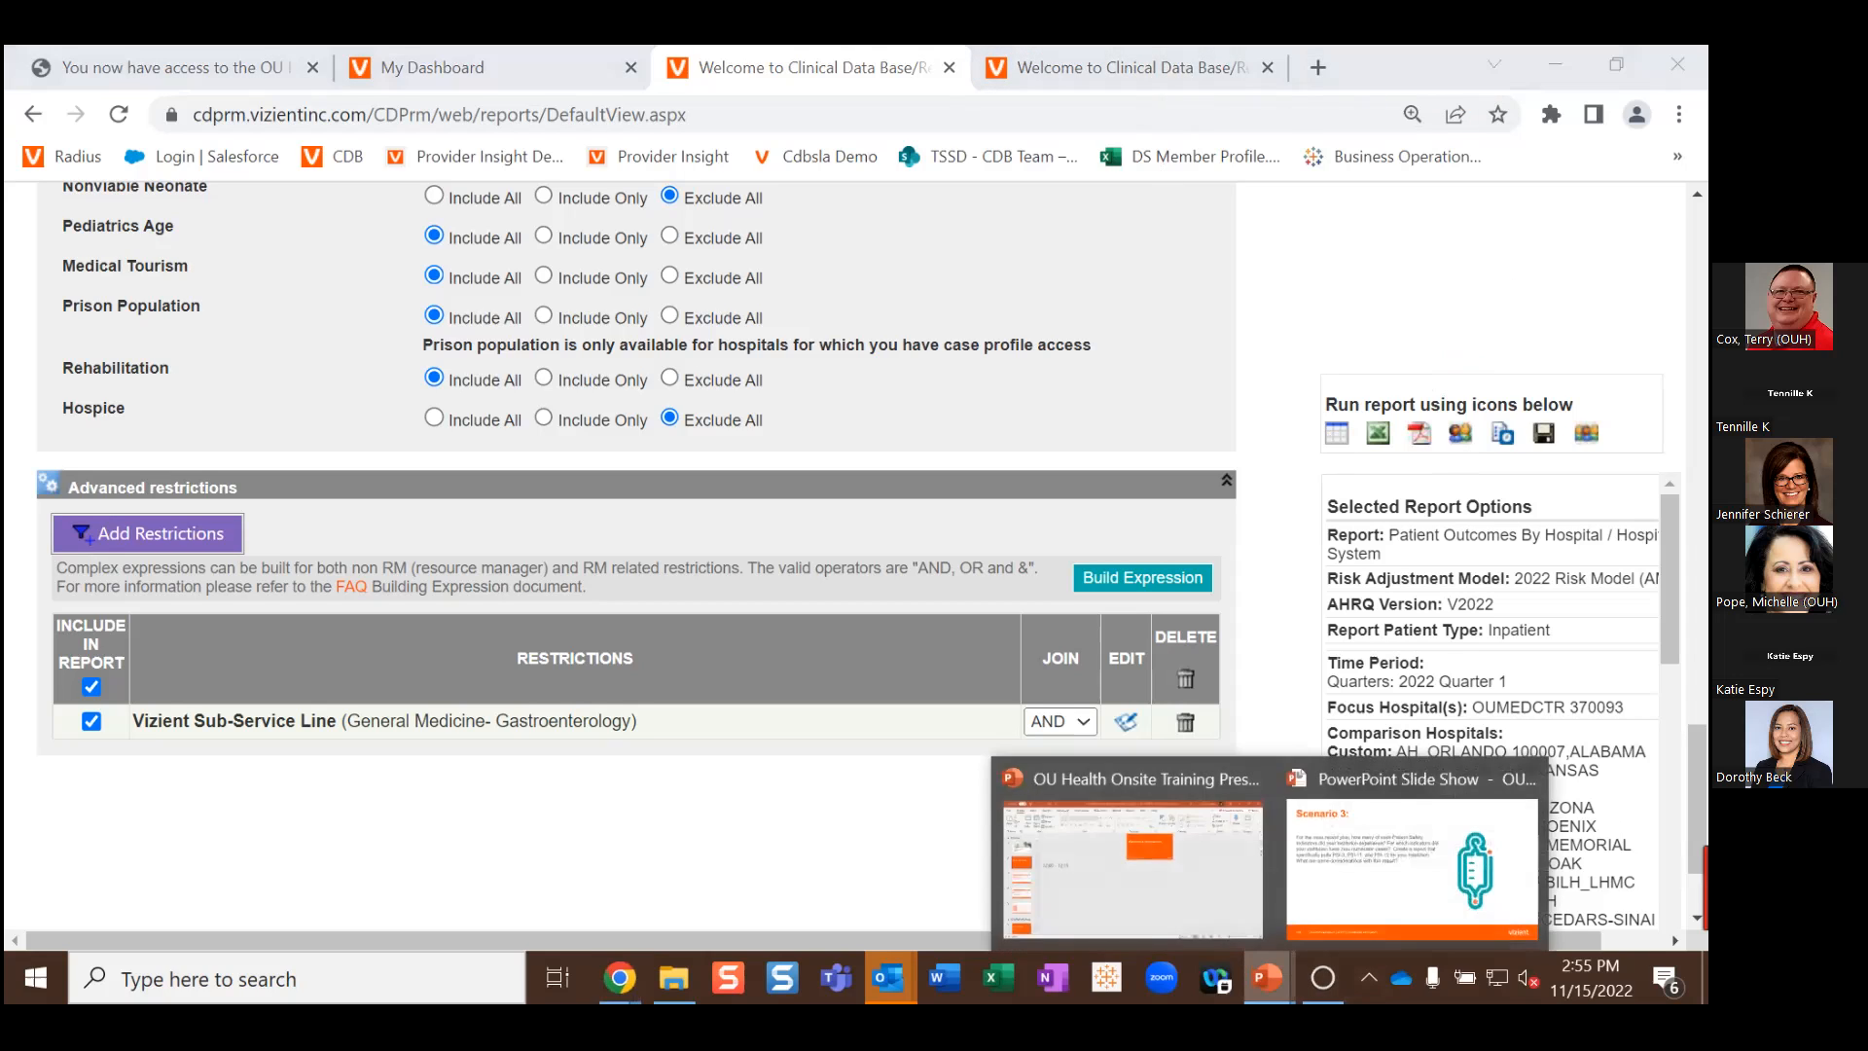
Step: Switch to the OU Health Onsite Training Presenters Deck and scroll down its slide thumbnails
{"action": "left_click", "coordinate": [1235, 880]}
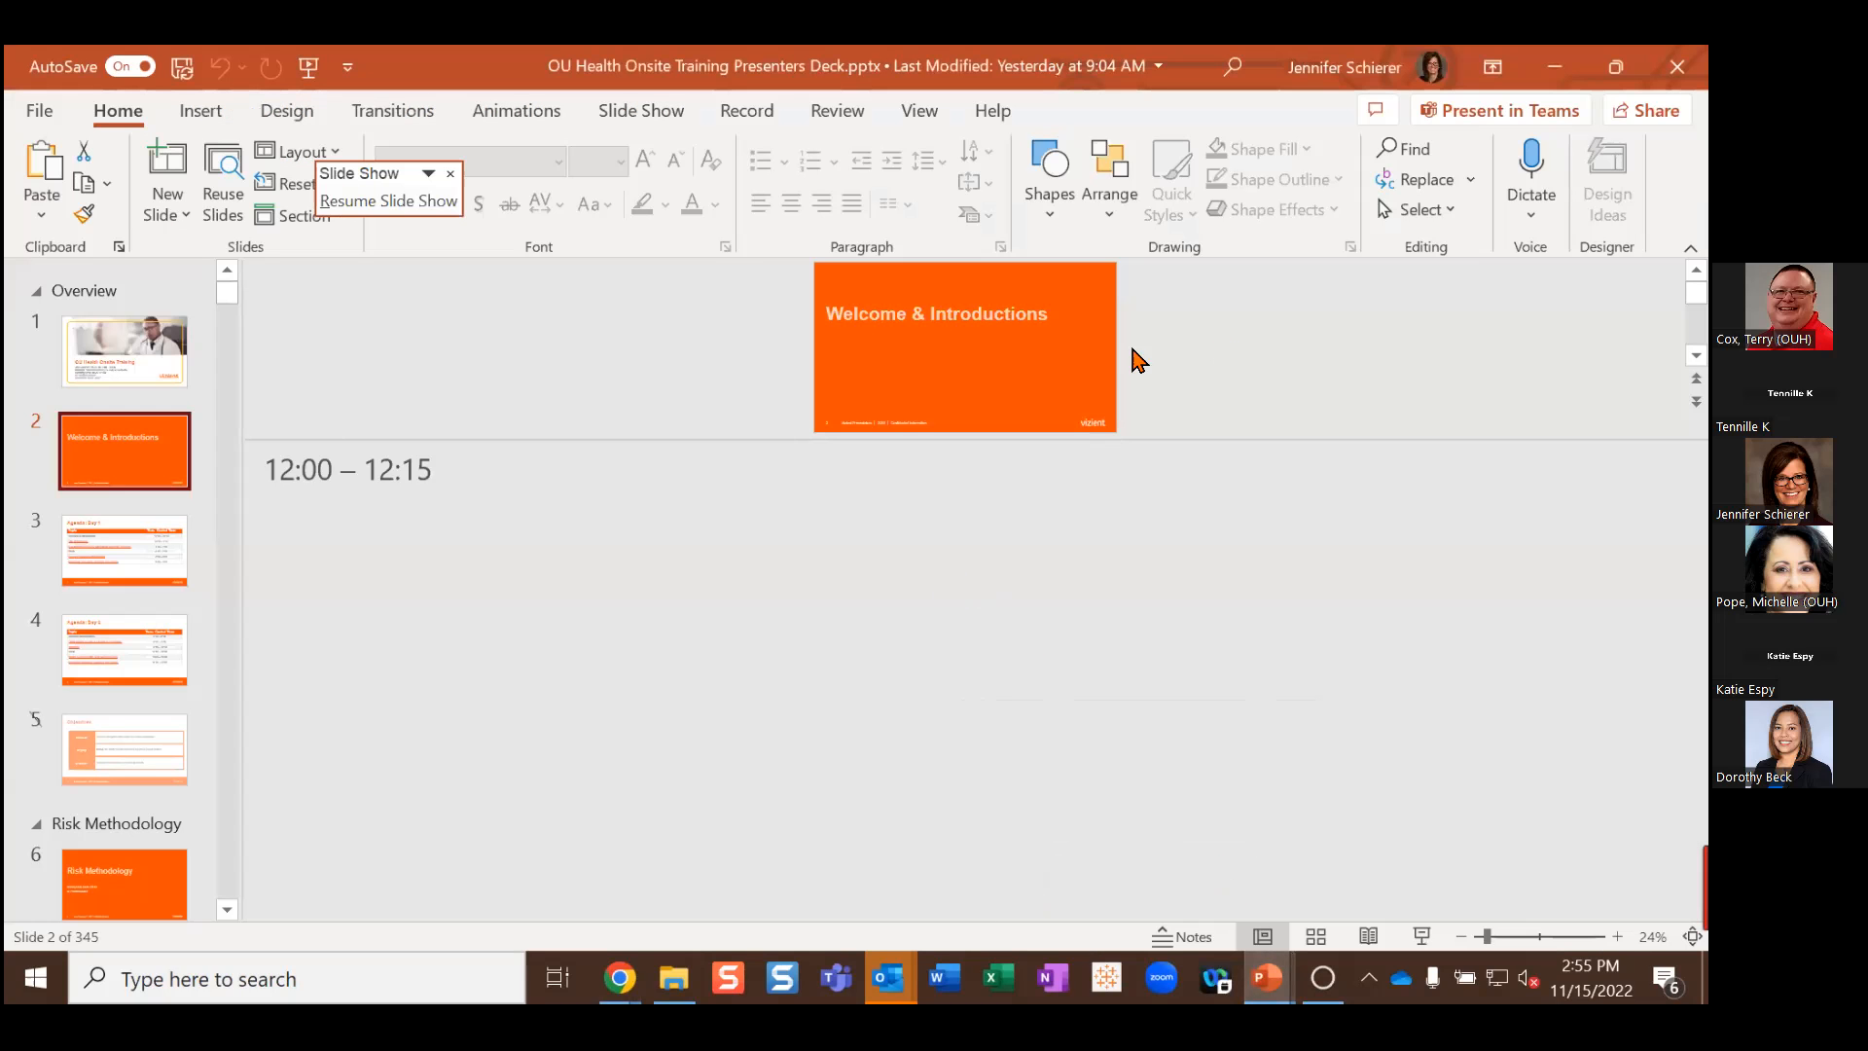
{"action": "left_click_drag", "start_coordinate": [225, 294], "coordinate": [232, 455]}
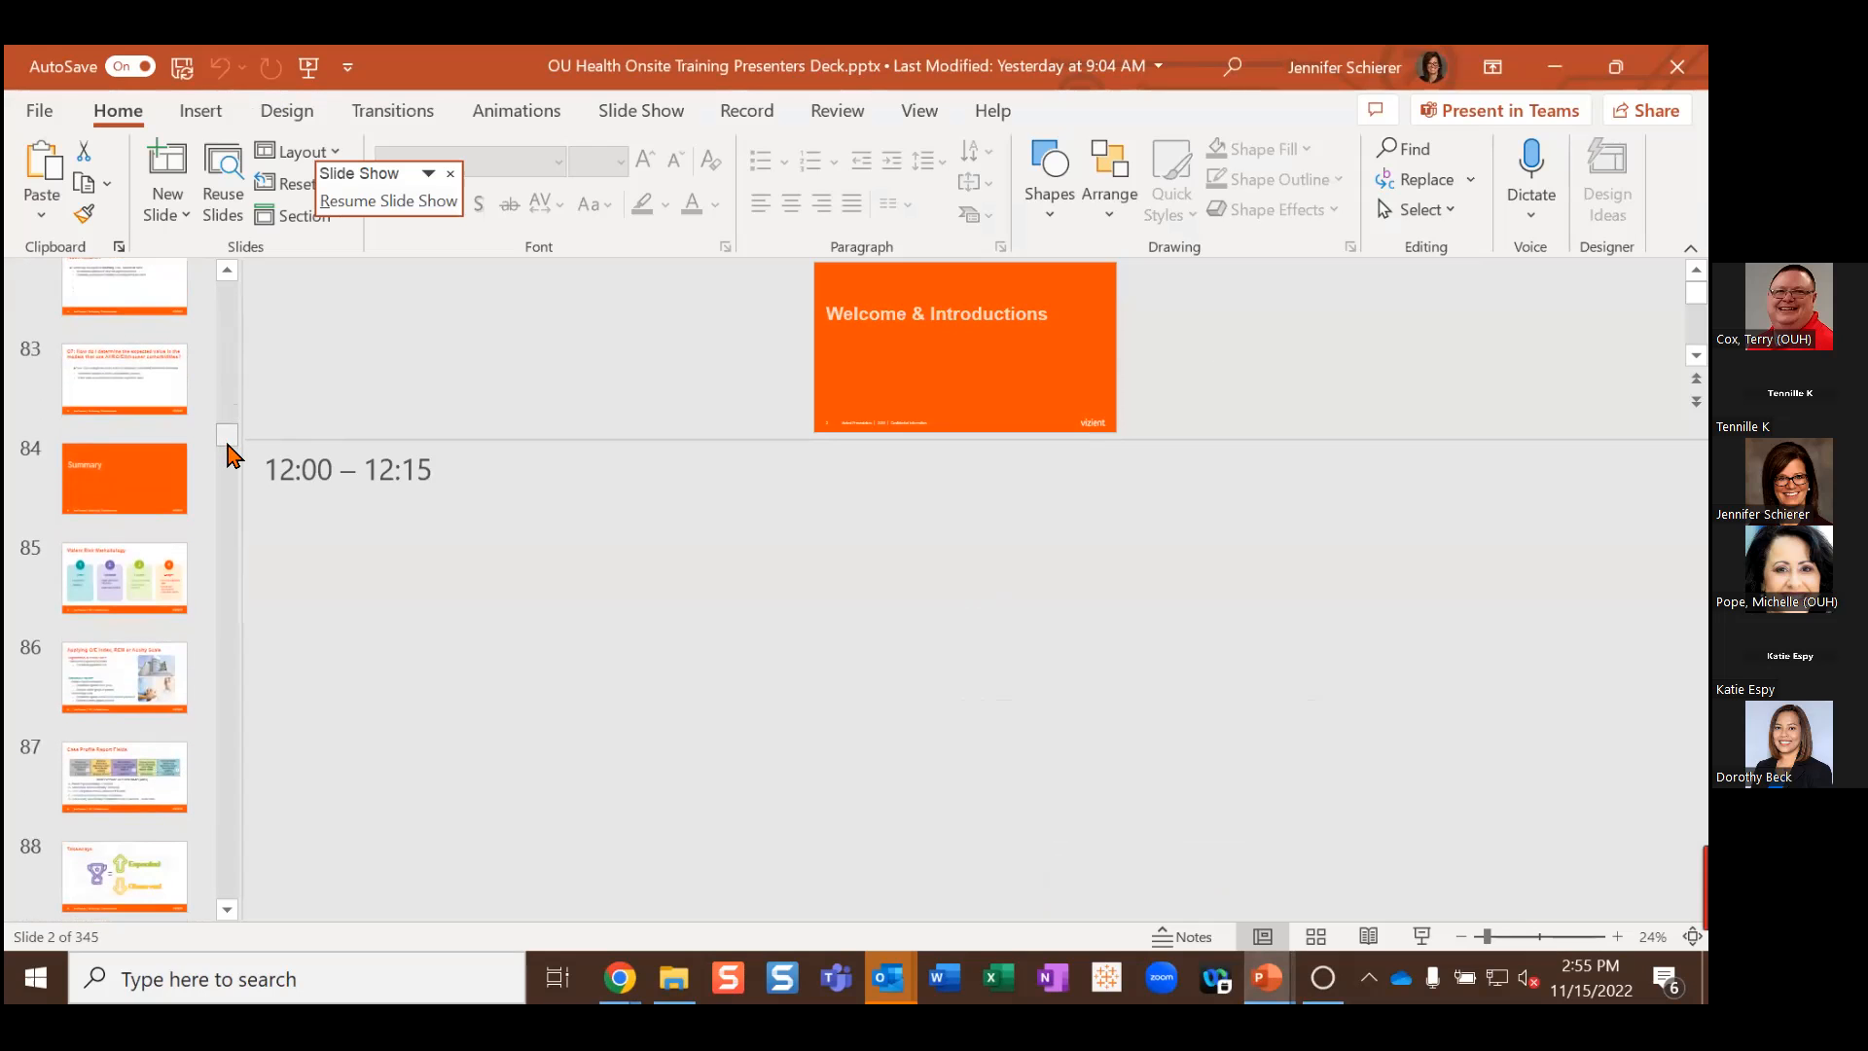